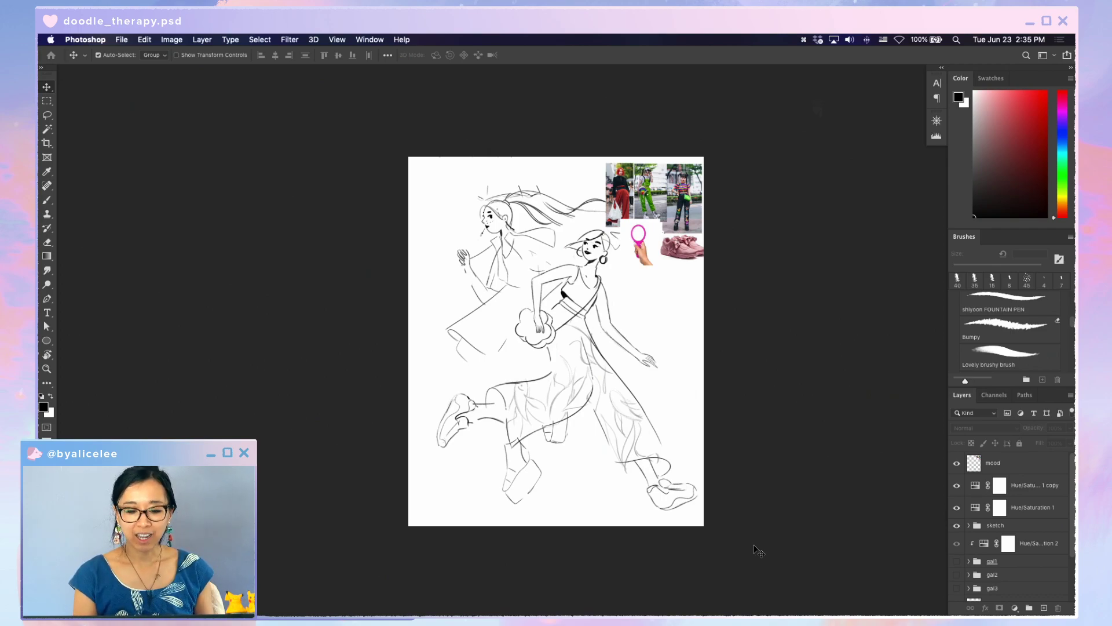
- Hide the mood reference layer so only the line sketch of the two figures shows, and save the document
key(super+equal)
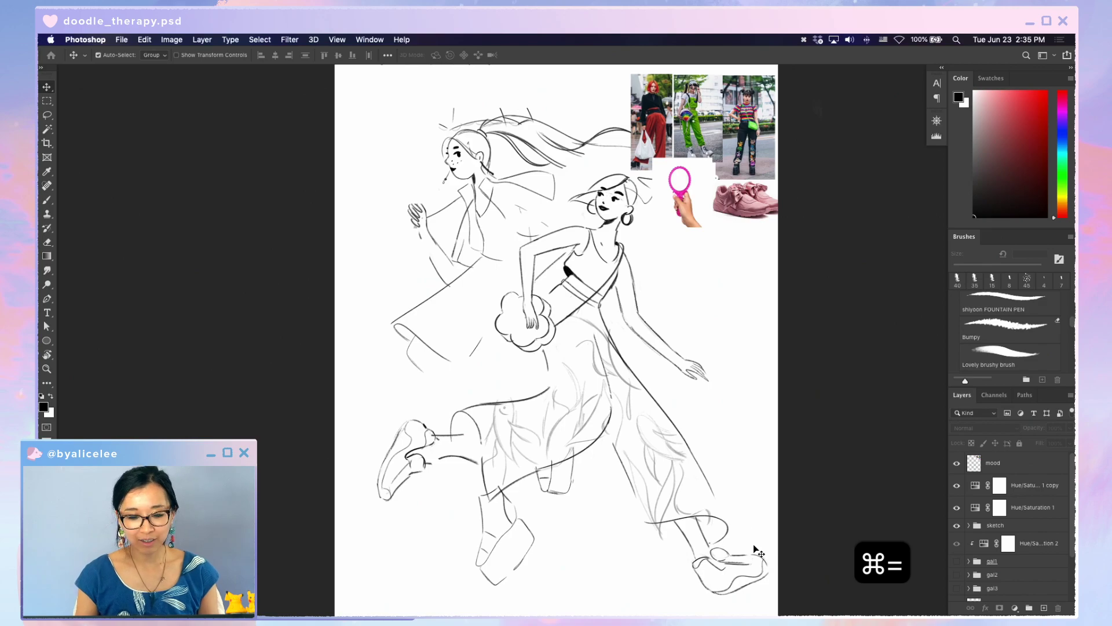
key(v)
drag(607, 219, 592, 245)
key(h)
key(v)
click(999, 463)
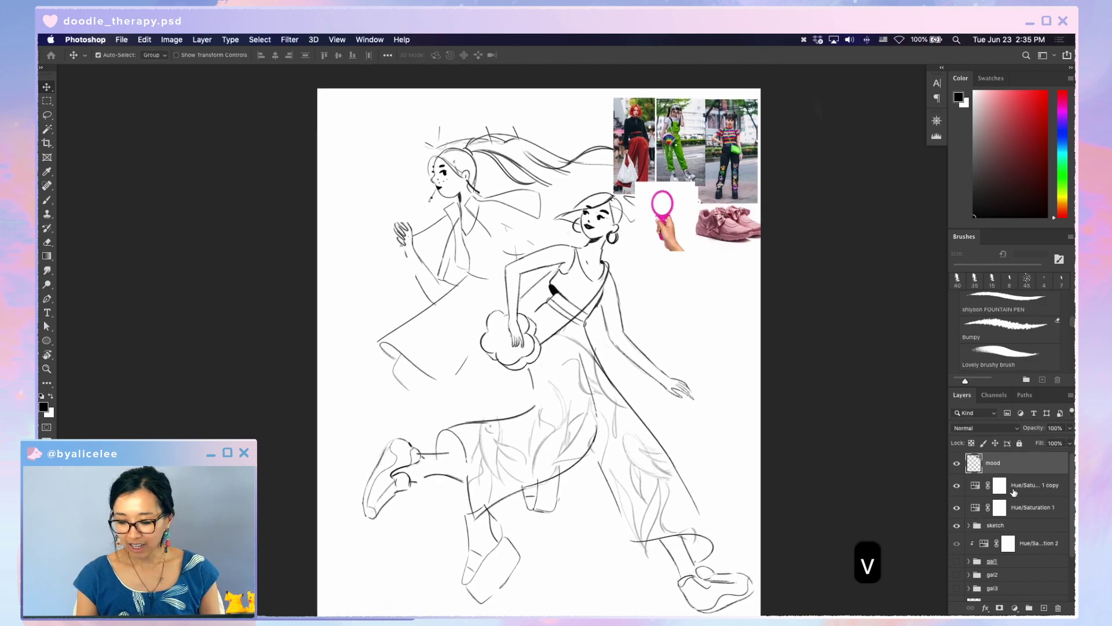
click(956, 468)
click(603, 225)
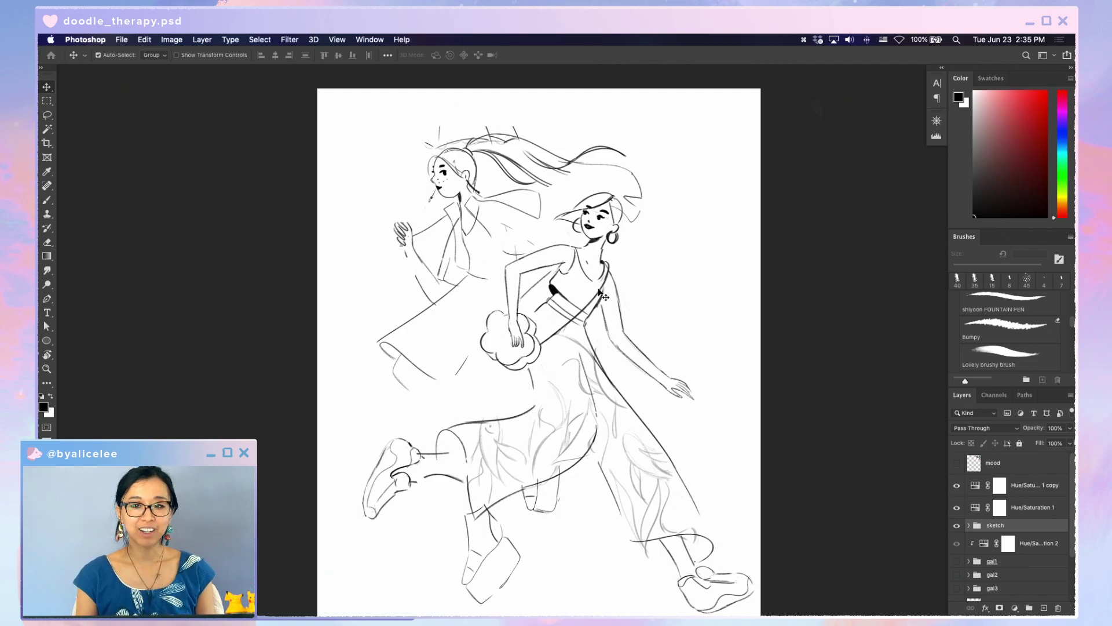
key(super+s)
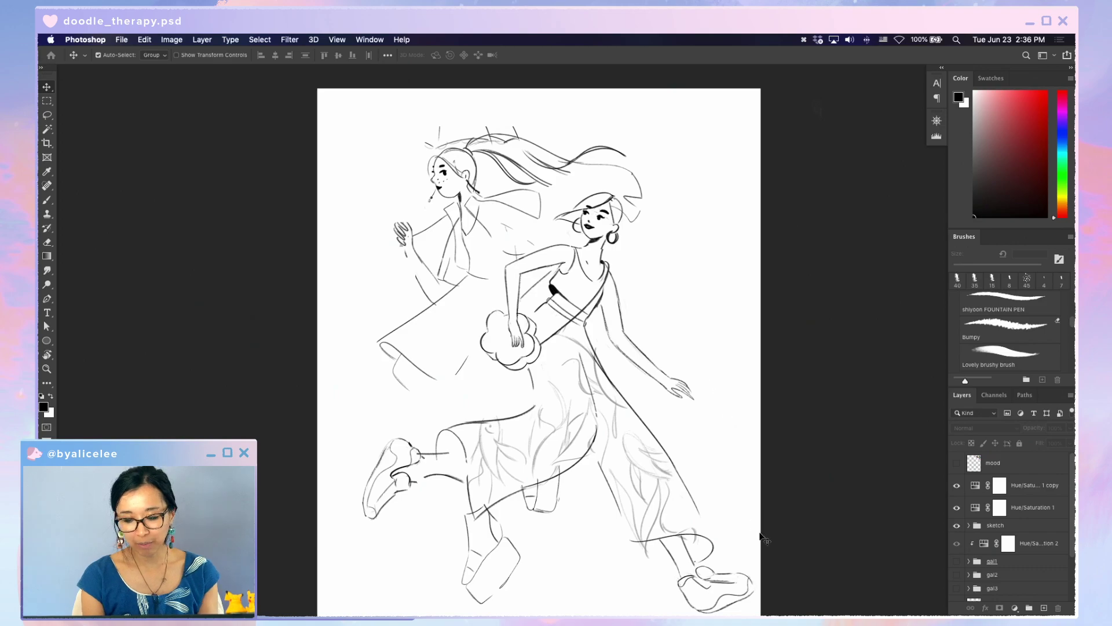
key(super+s)
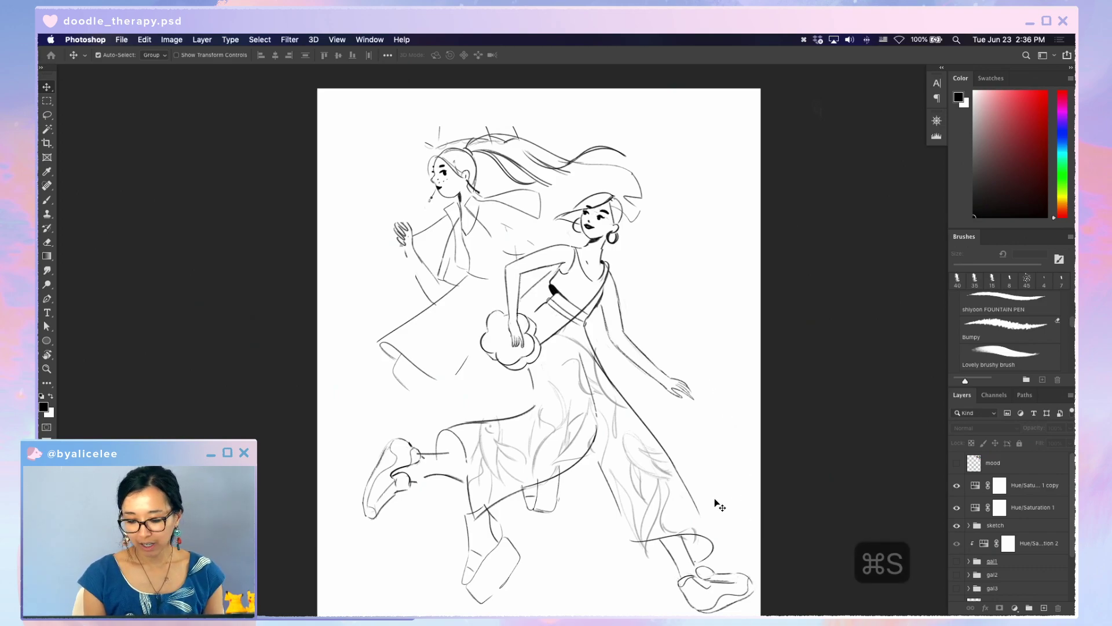
- Add a new layer and paint a thick curved black test stroke beside the front figure's shoulder with the 35 px Lovely Brushy Brush
key(super+equal)
key(super+minus)
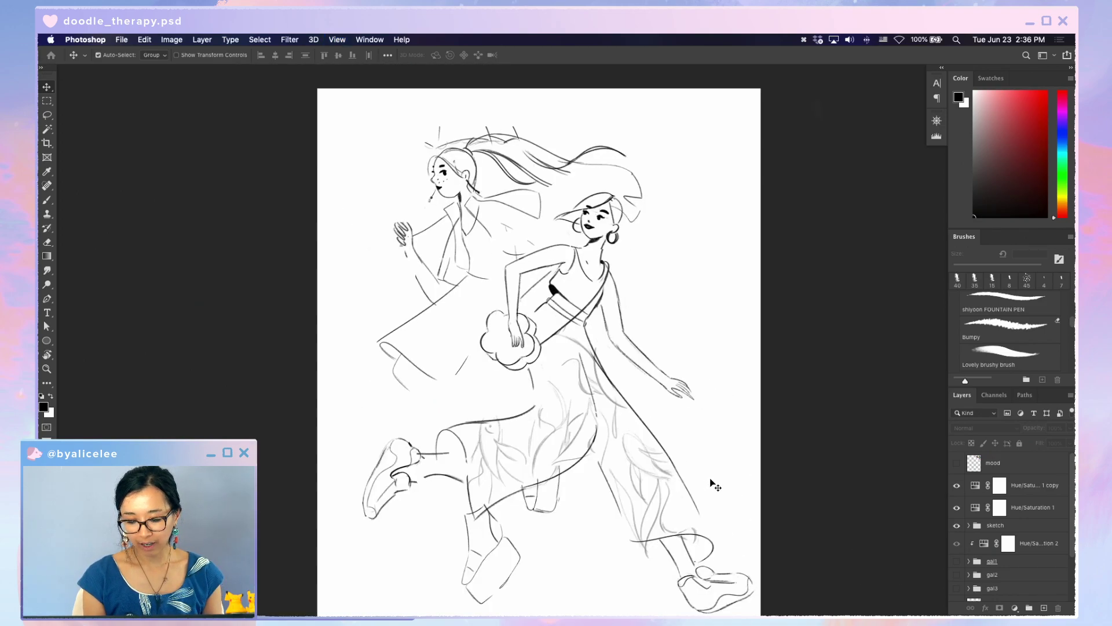
key(b)
key(super+n)
key(Return)
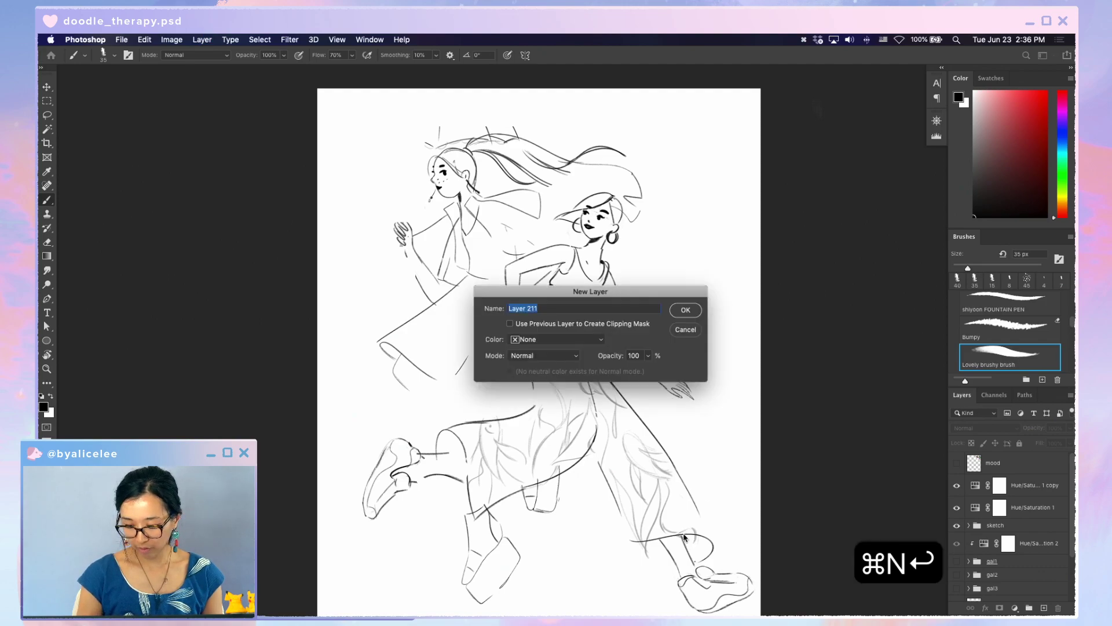
key(b)
drag(667, 247, 658, 339)
mouse_move(674, 227)
mouse_down()
mouse_move(660, 335)
mouse_move(673, 345)
mouse_move(664, 351)
mouse_up()
drag(667, 308, 668, 359)
drag(659, 298, 671, 359)
drag(656, 319, 672, 354)
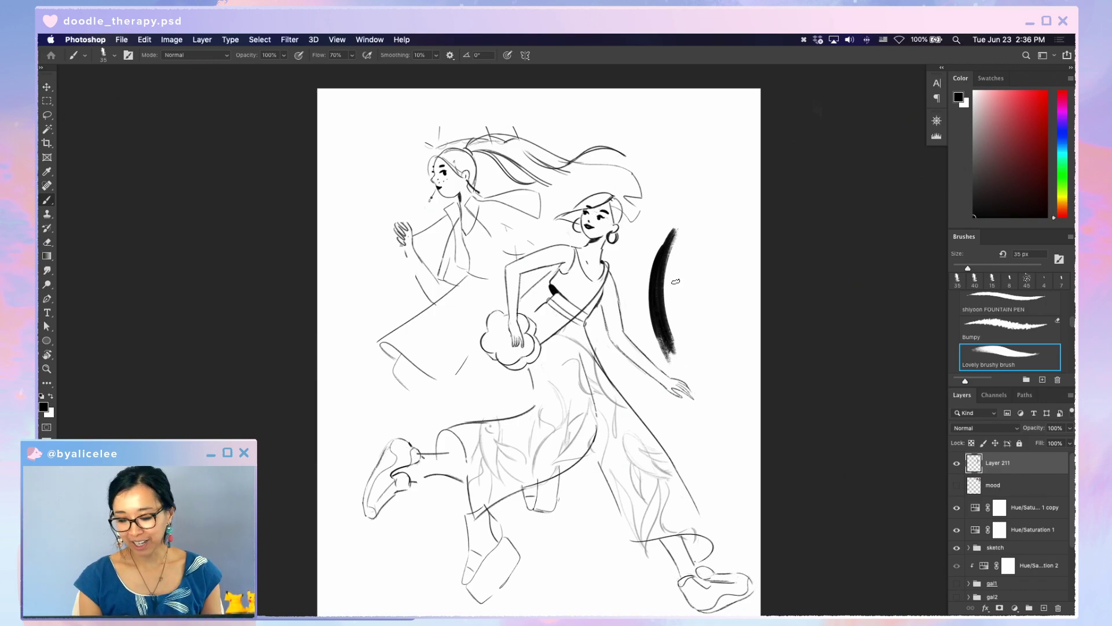
- Thin the black test stroke by erasing along its outer curve with the 40 px Eraser, and save the document
key(e)
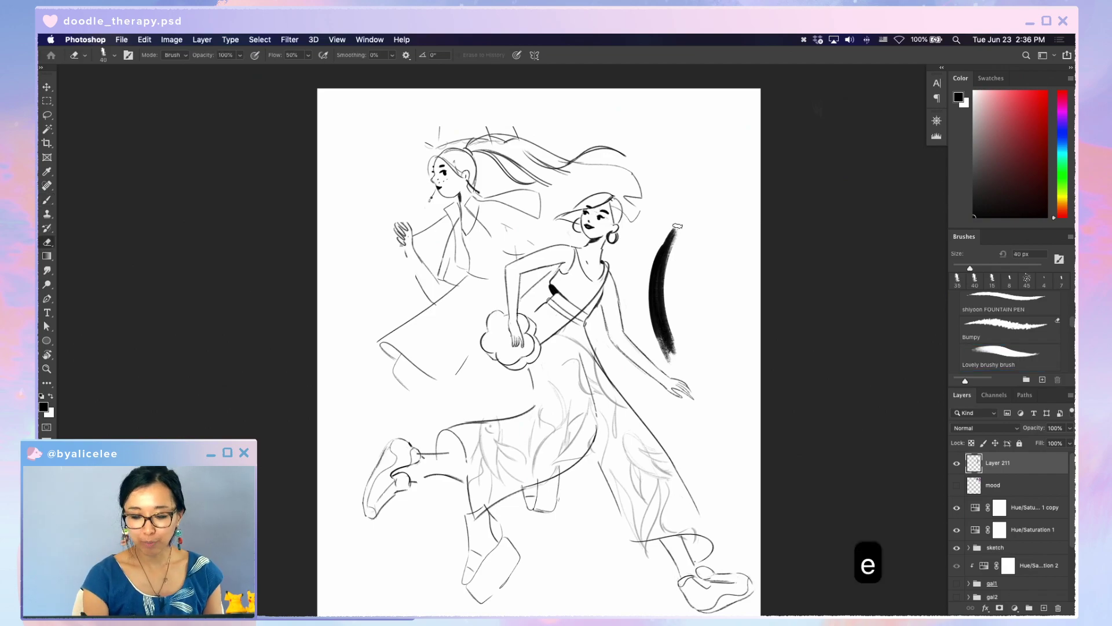
drag(672, 227, 652, 292)
drag(657, 248, 671, 358)
drag(672, 231, 658, 330)
drag(658, 250, 666, 359)
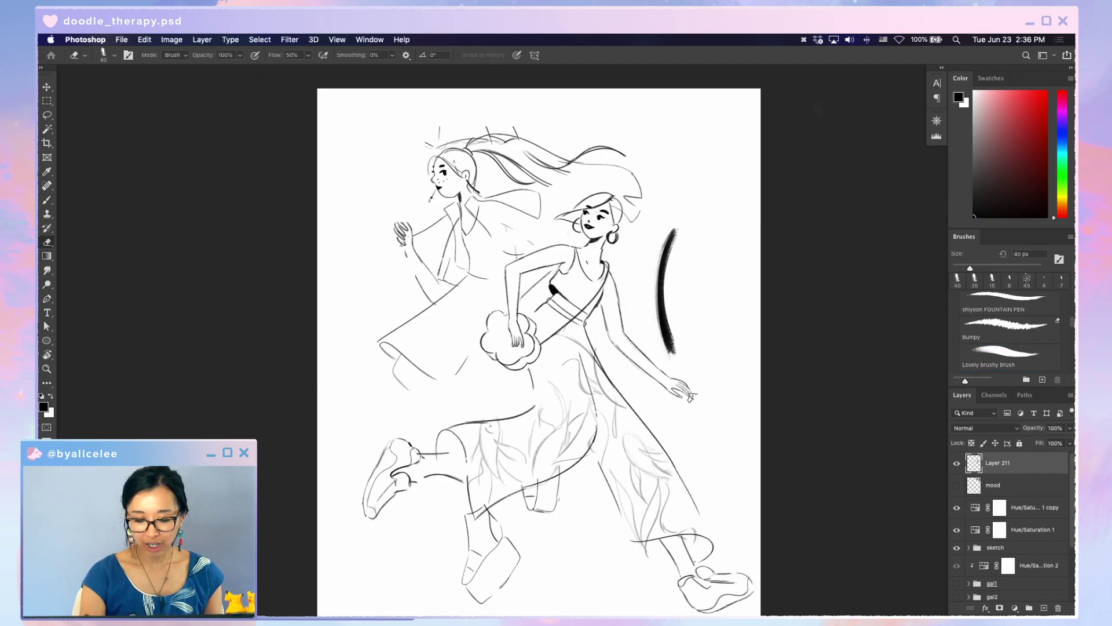
drag(657, 284, 660, 342)
key(super+s)
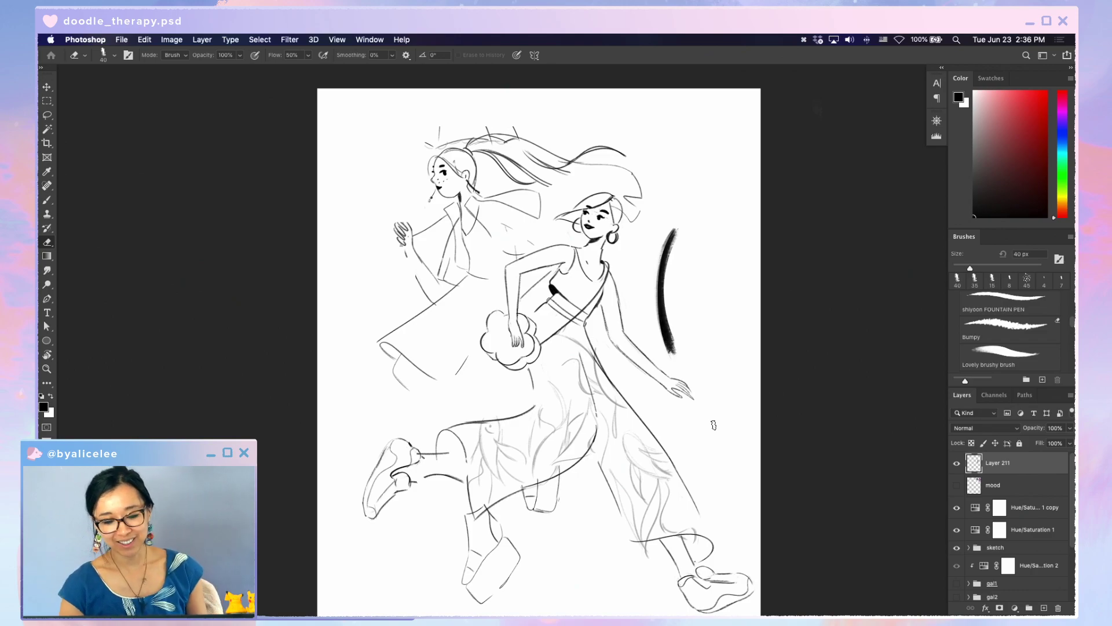
- Delete the layer with the black test stroke and save the document
key(e)
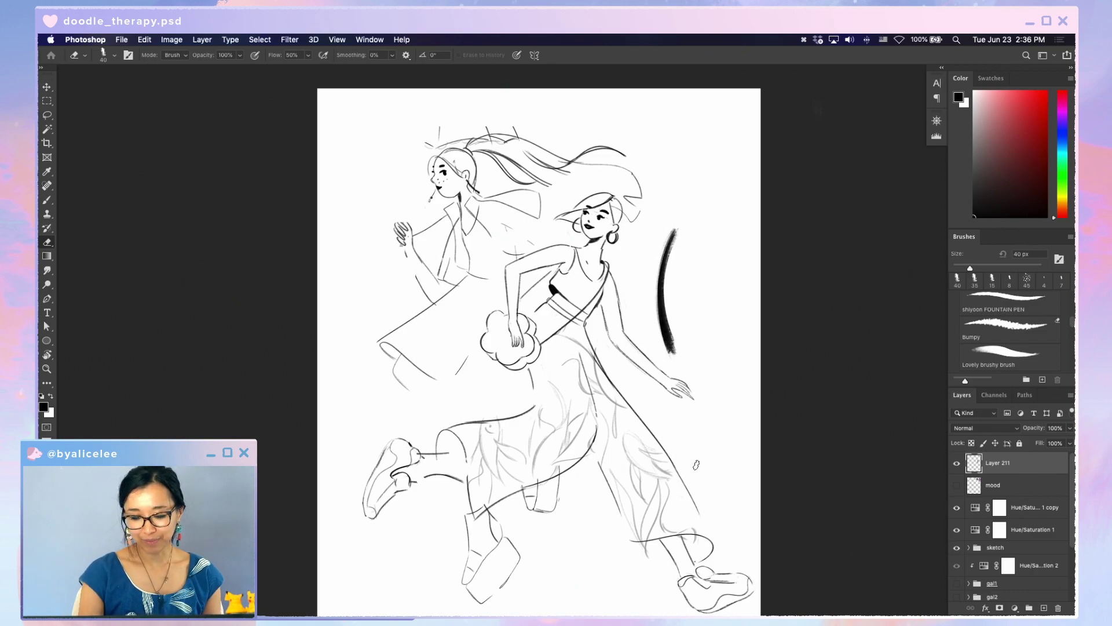
key(BackSpace)
key(super+s)
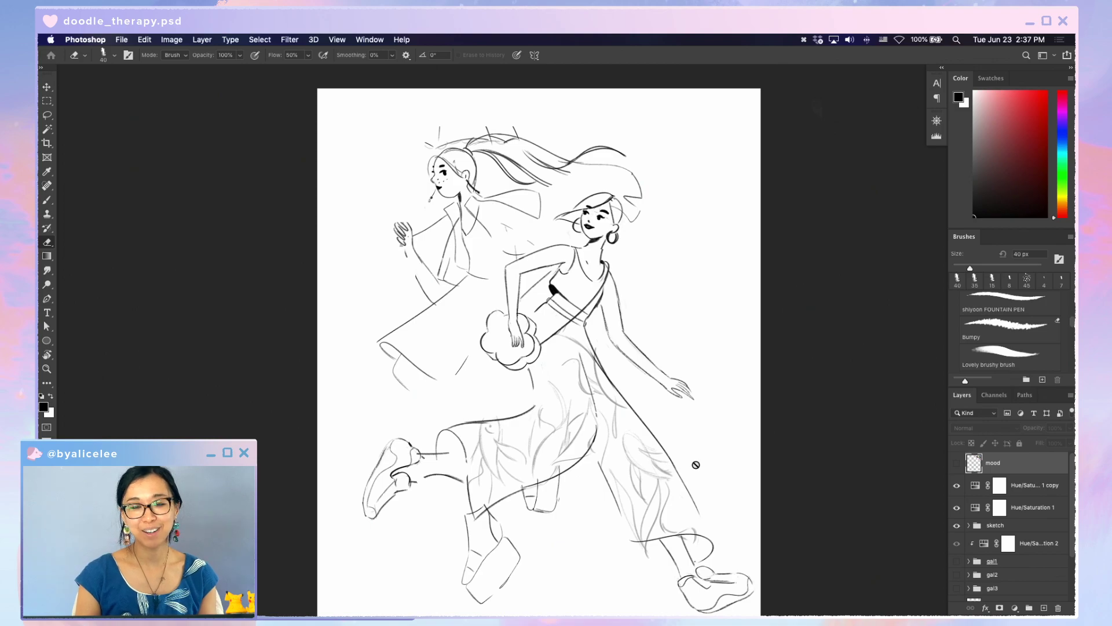
key(super+s)
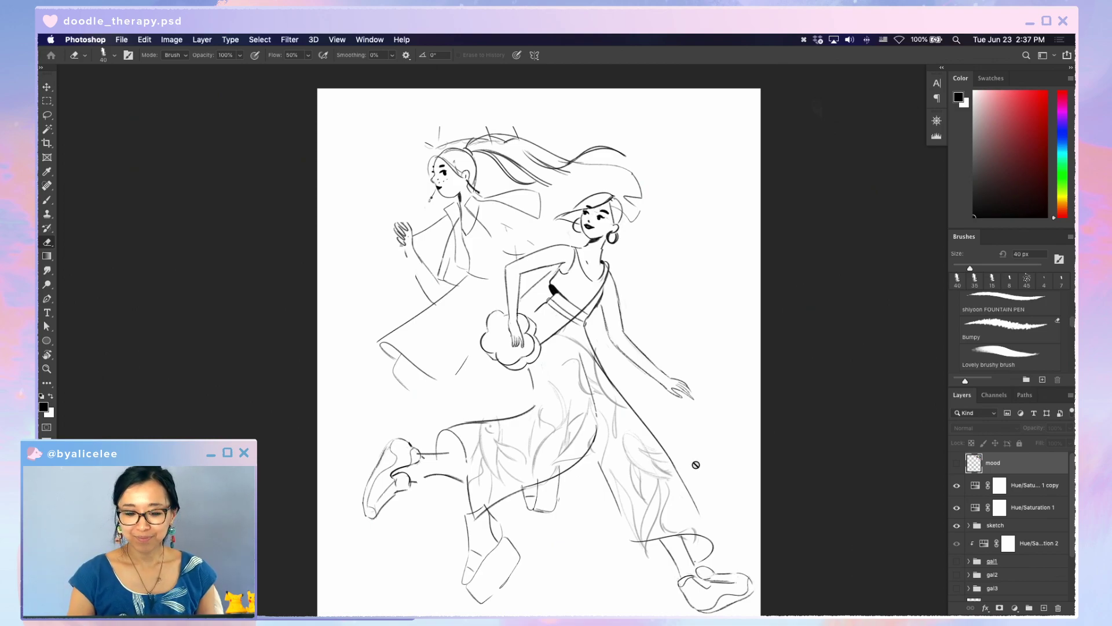
- Move the sketch group slightly on the canvas
key(v)
click(601, 240)
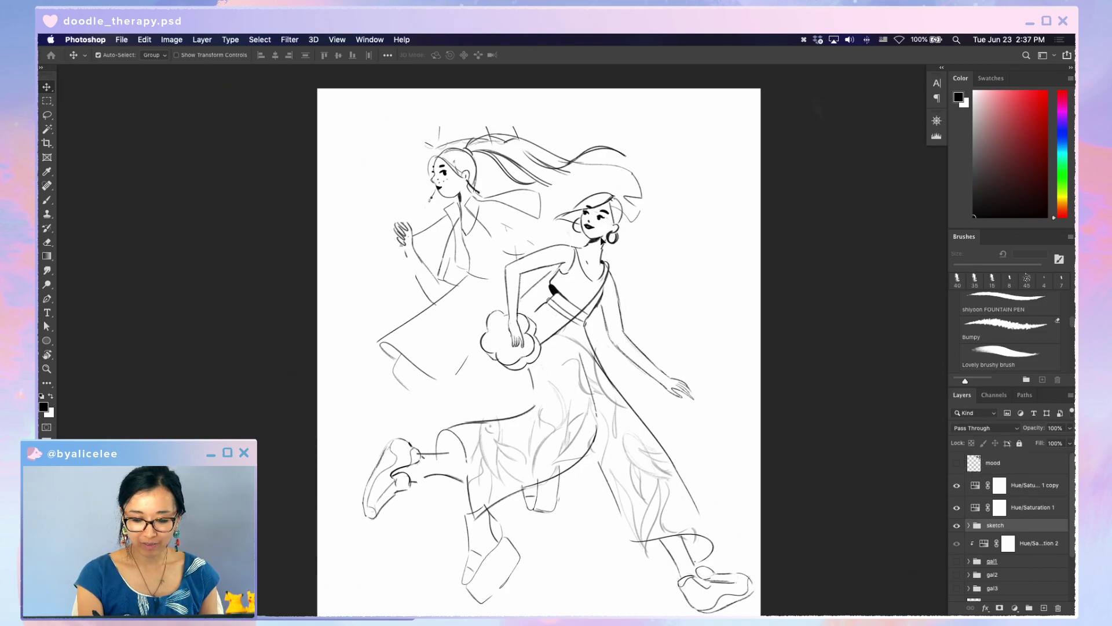
drag(602, 234, 602, 231)
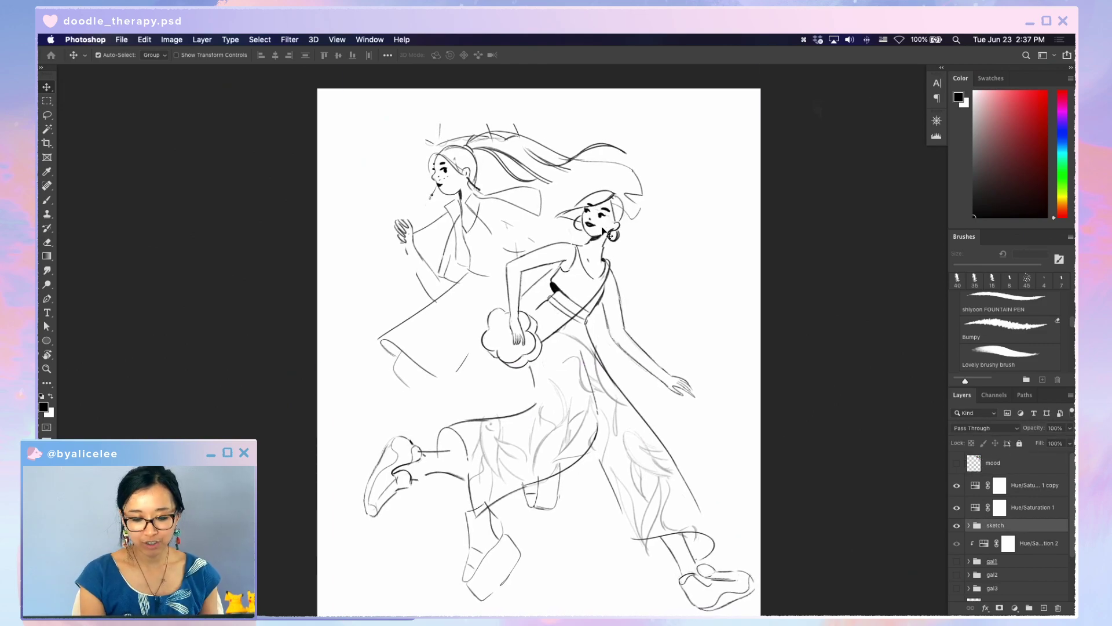
key(space)
mouse_move(750, 418)
mouse_down()
mouse_move(807, 355)
mouse_move(781, 385)
mouse_up()
key(v)
drag(619, 222, 613, 219)
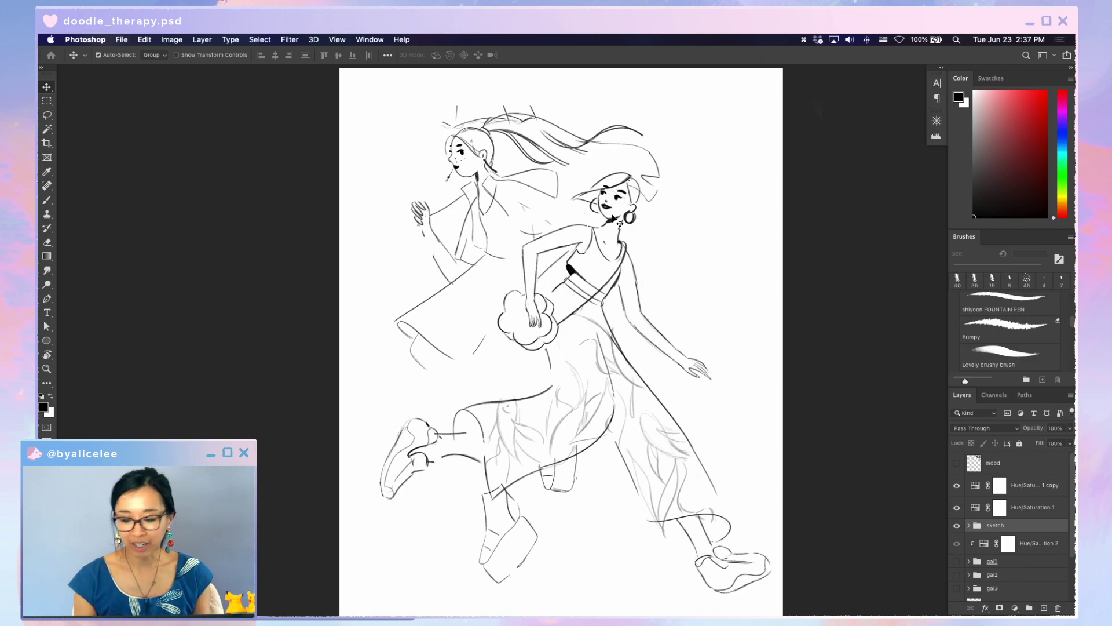
- Show the gal1 and gal2 groups in full colour, hiding the sketch group and the Hue/Saturation 1 layer and its copy
click(956, 561)
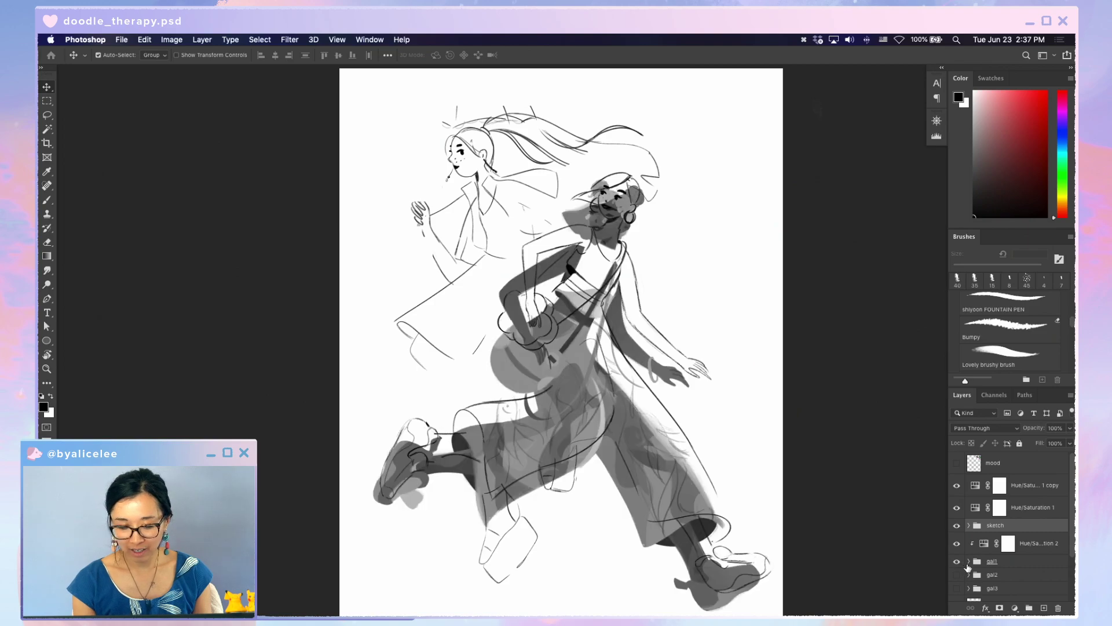
click(956, 508)
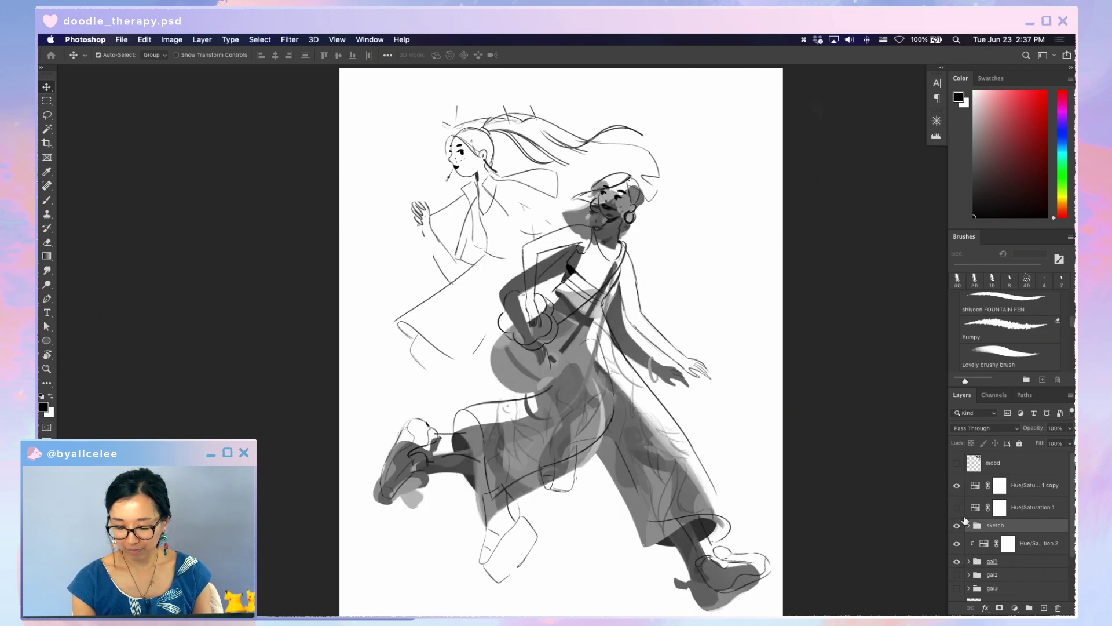
click(956, 485)
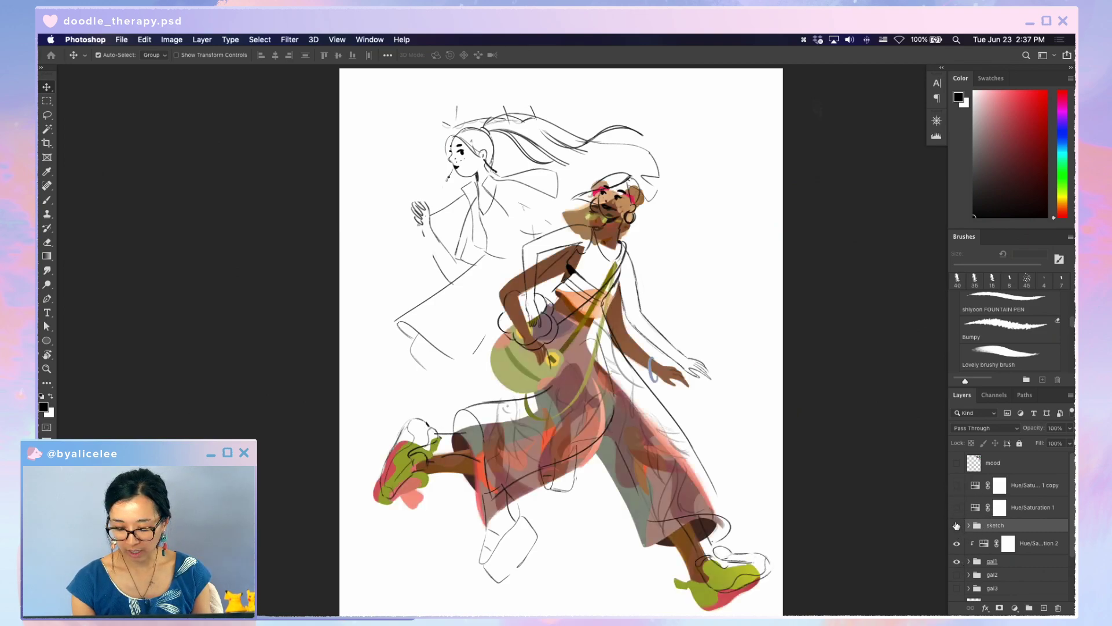
click(957, 525)
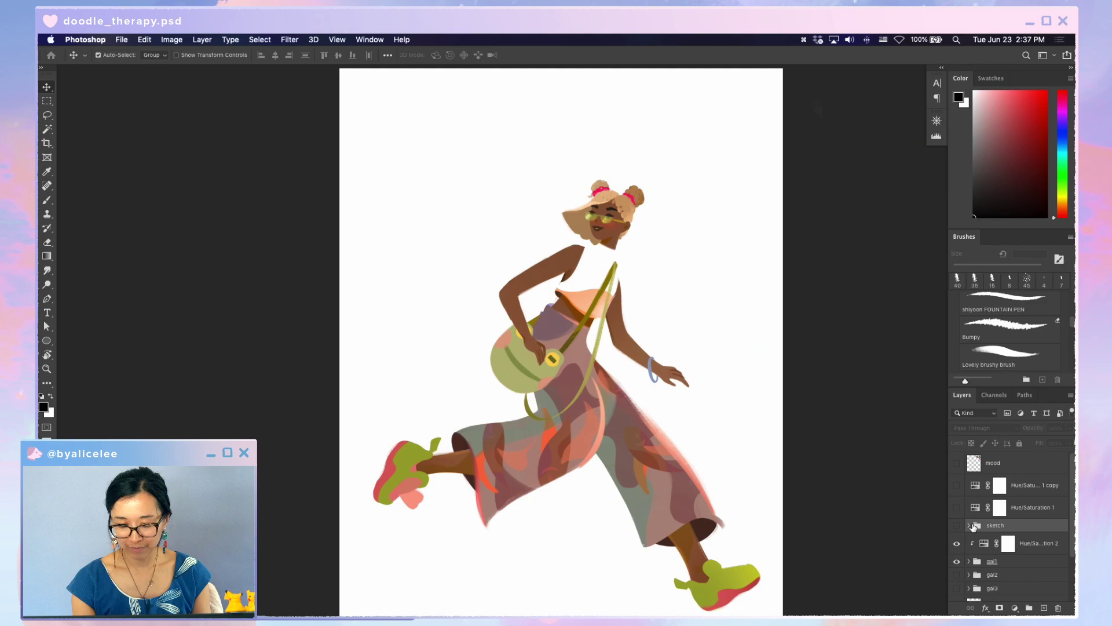
click(1029, 546)
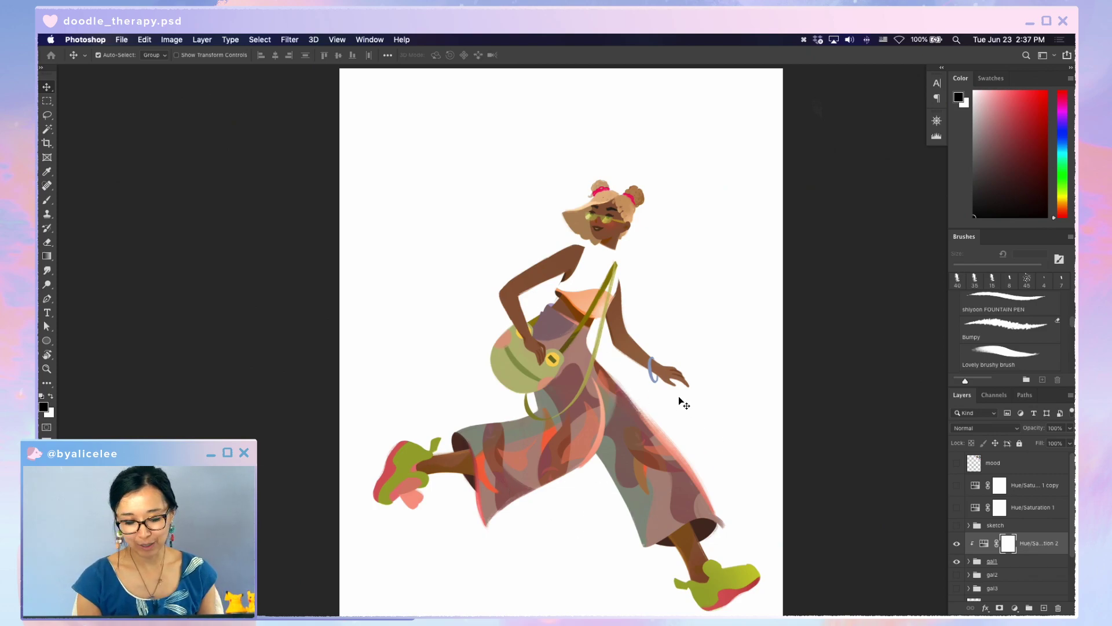
click(957, 575)
key(super+minus)
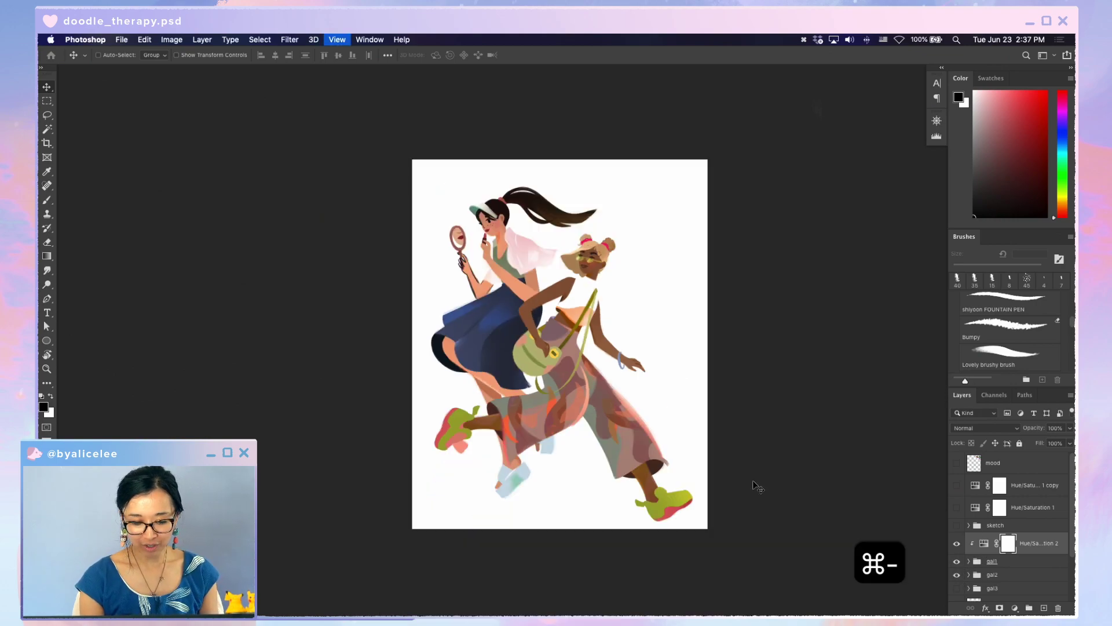
- Show the sketch group over the painted figures, set its opacity to 20%, and hide it again
click(957, 525)
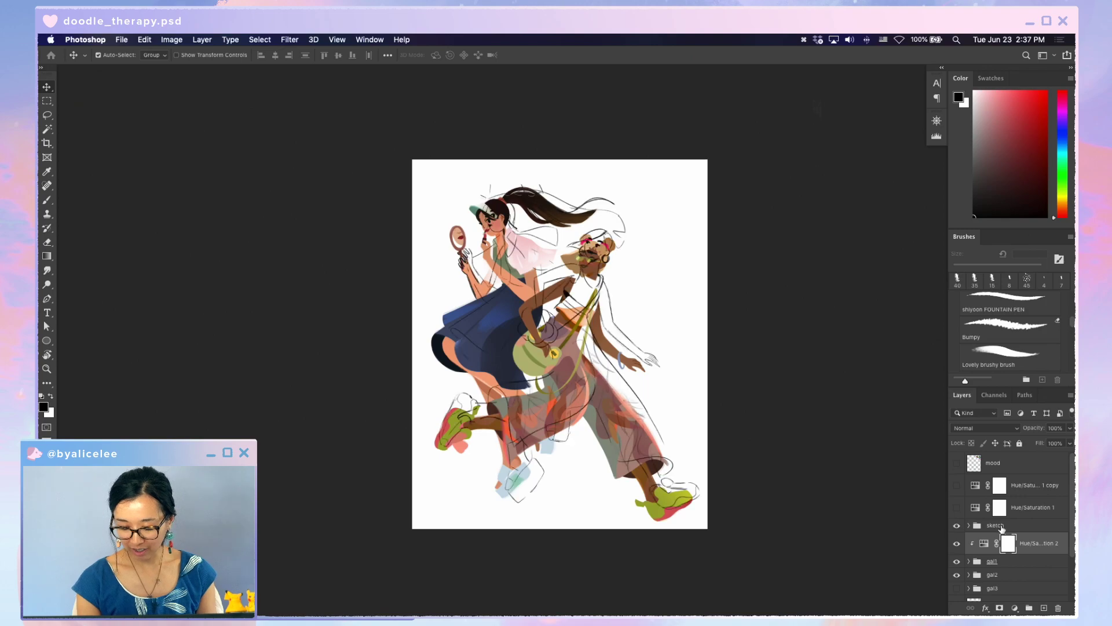
click(998, 525)
key(v)
key(2)
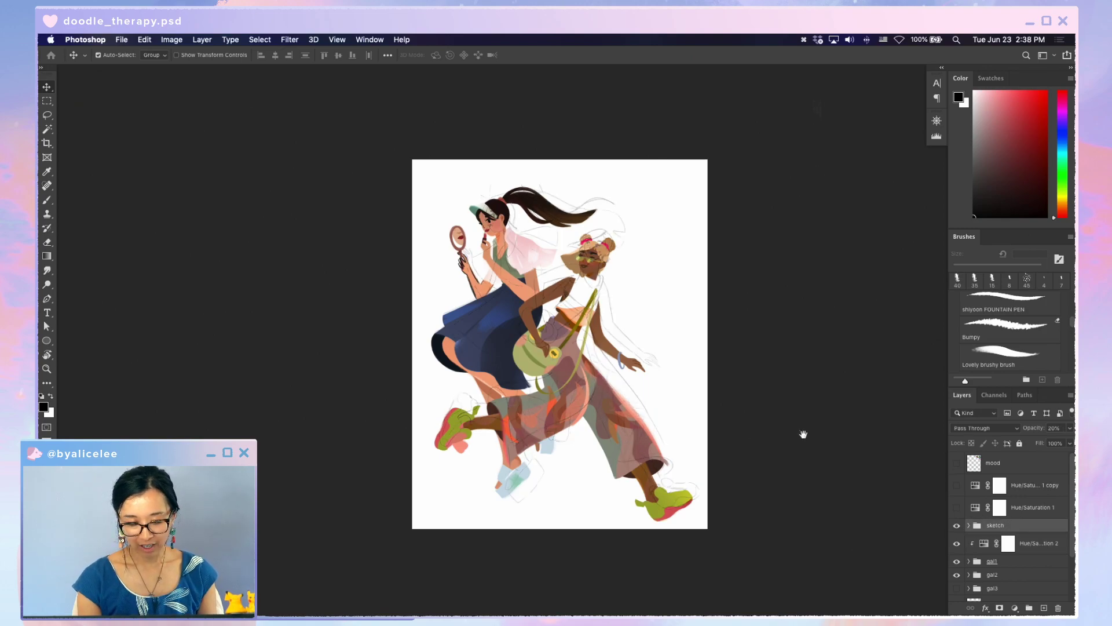
click(957, 525)
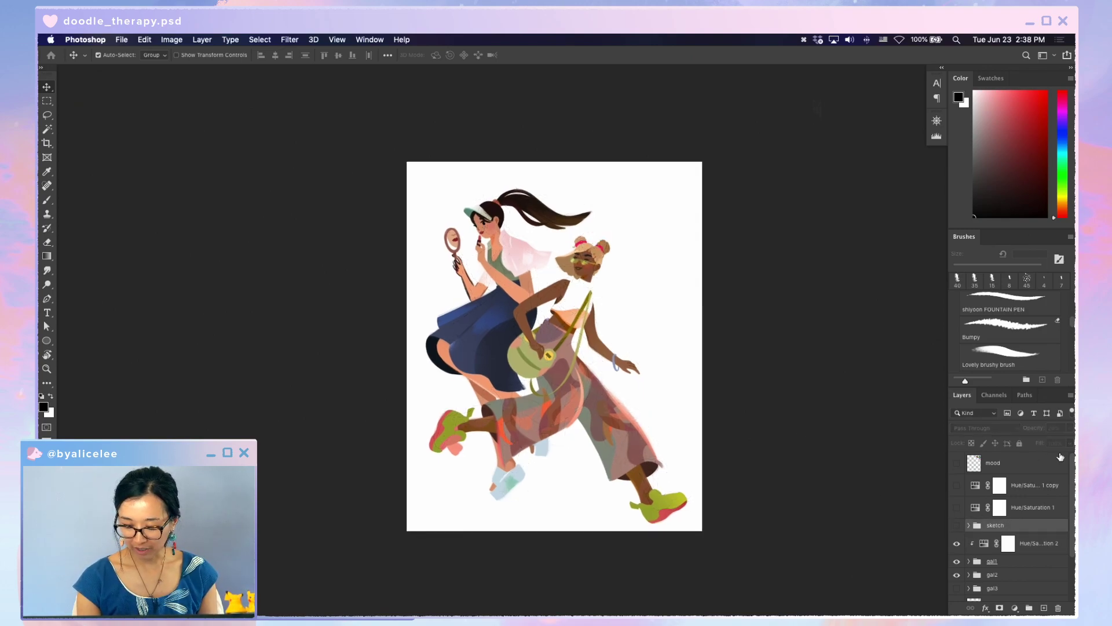
- Show the mood reference layer, shift it slightly up to the canvas's upper edge, and save the document
click(957, 462)
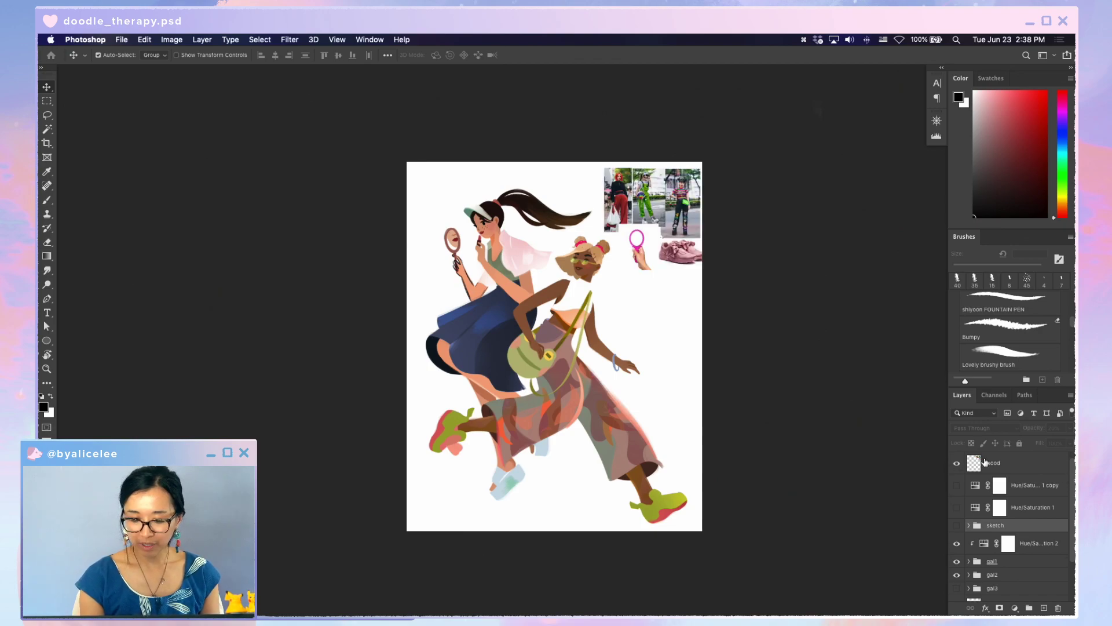
key(v)
drag(690, 255, 691, 248)
key(super+equal)
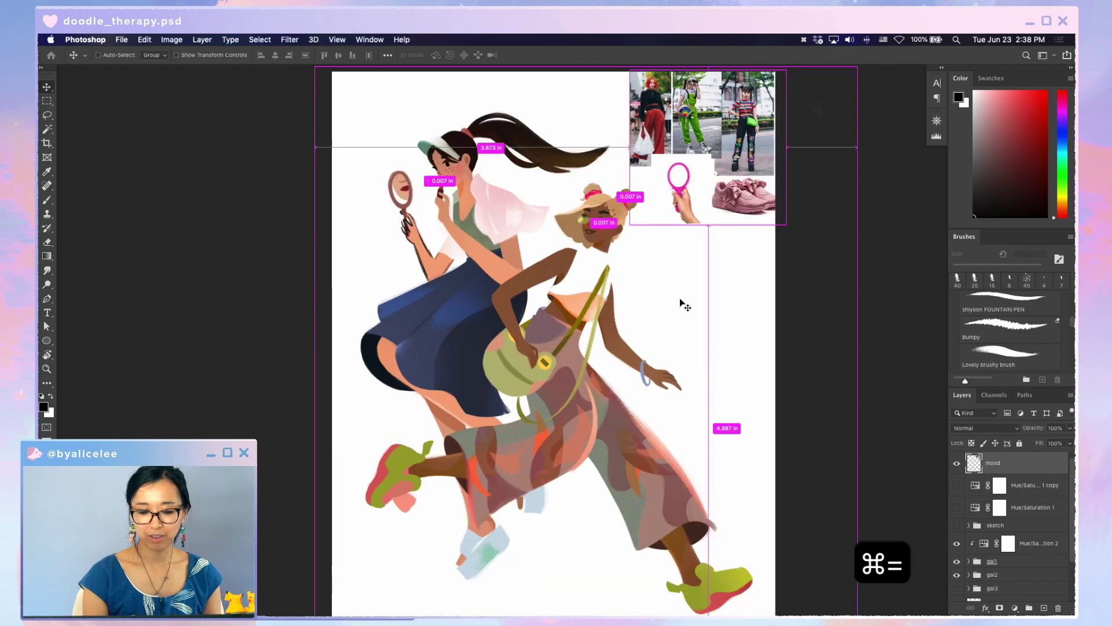
drag(680, 297, 689, 332)
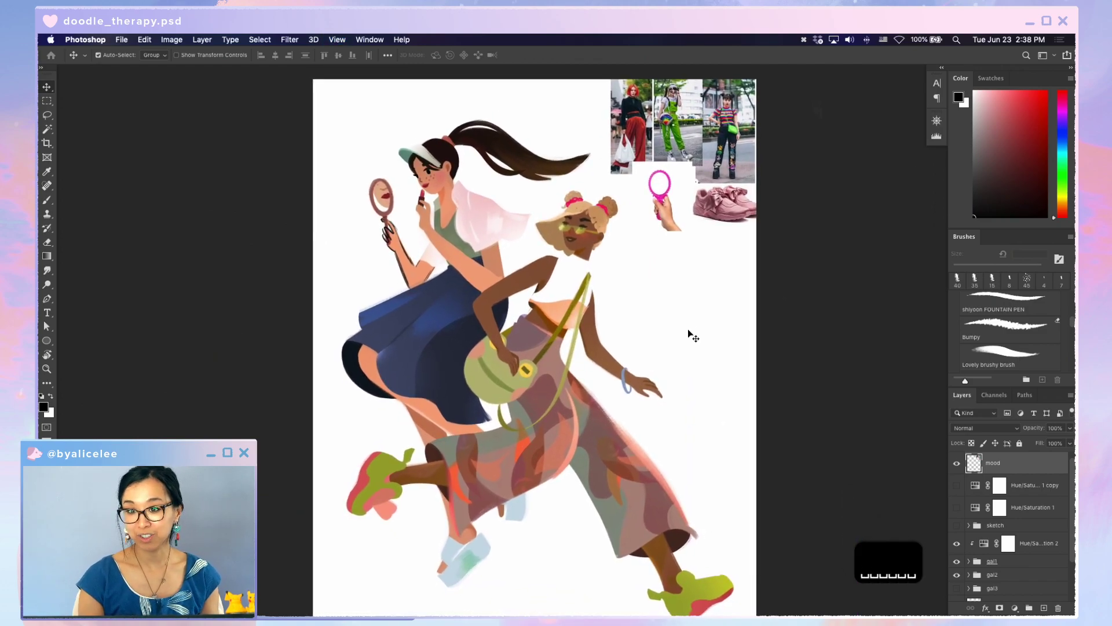
key(super+s)
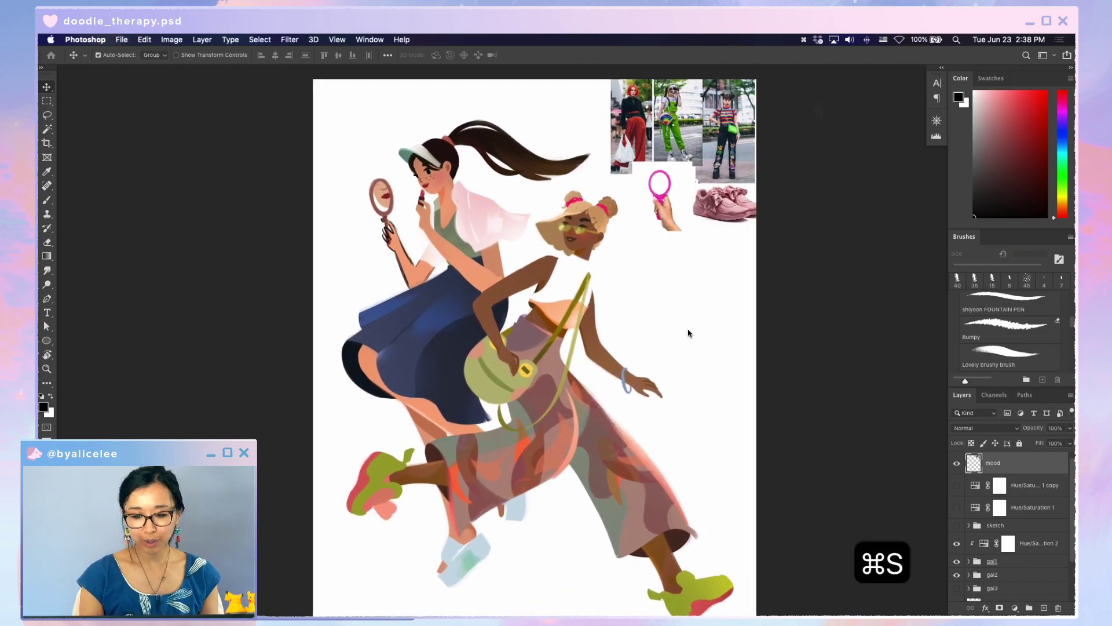
- Compare the painted gal1 and gal2 figures with the faint sketch and mood references by toggling their visibility
click(957, 561)
click(956, 574)
click(957, 525)
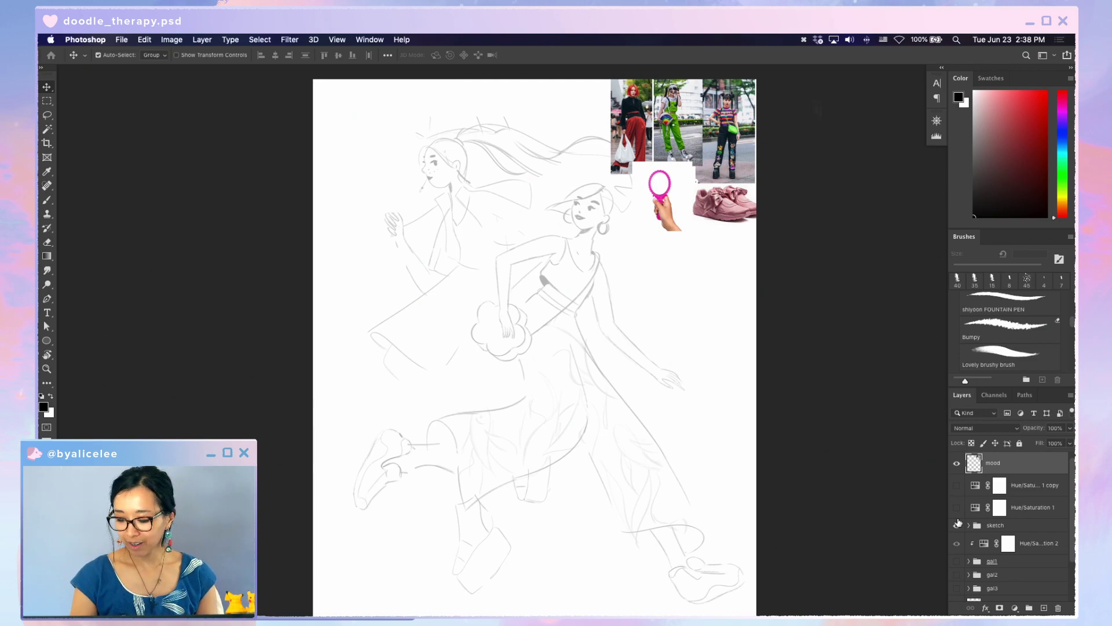
drag(957, 560, 957, 574)
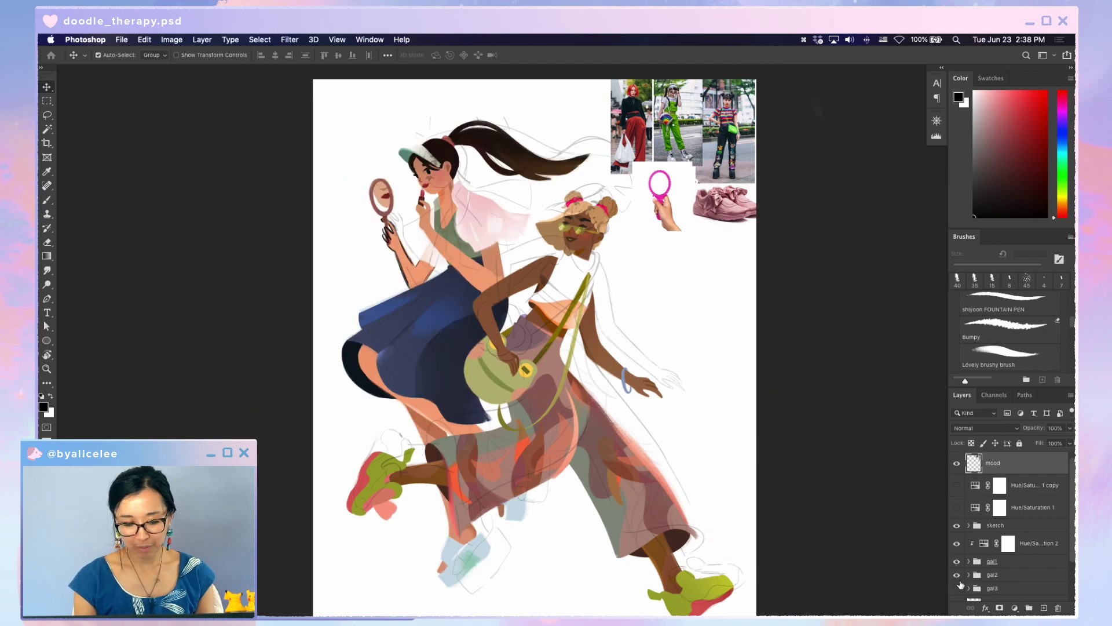
click(956, 463)
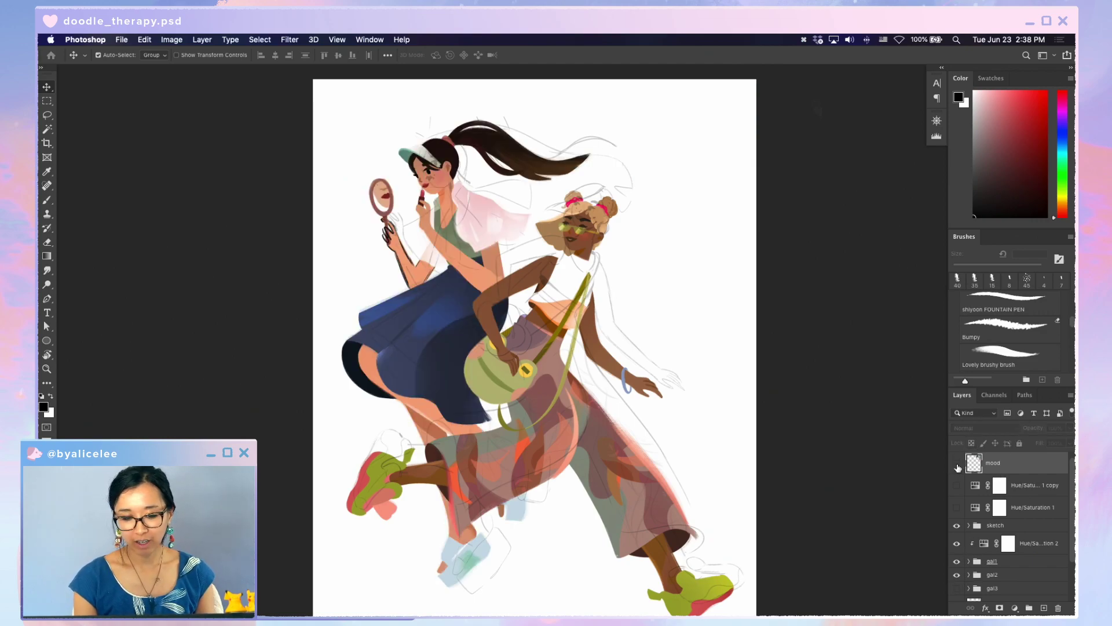
click(957, 463)
click(957, 526)
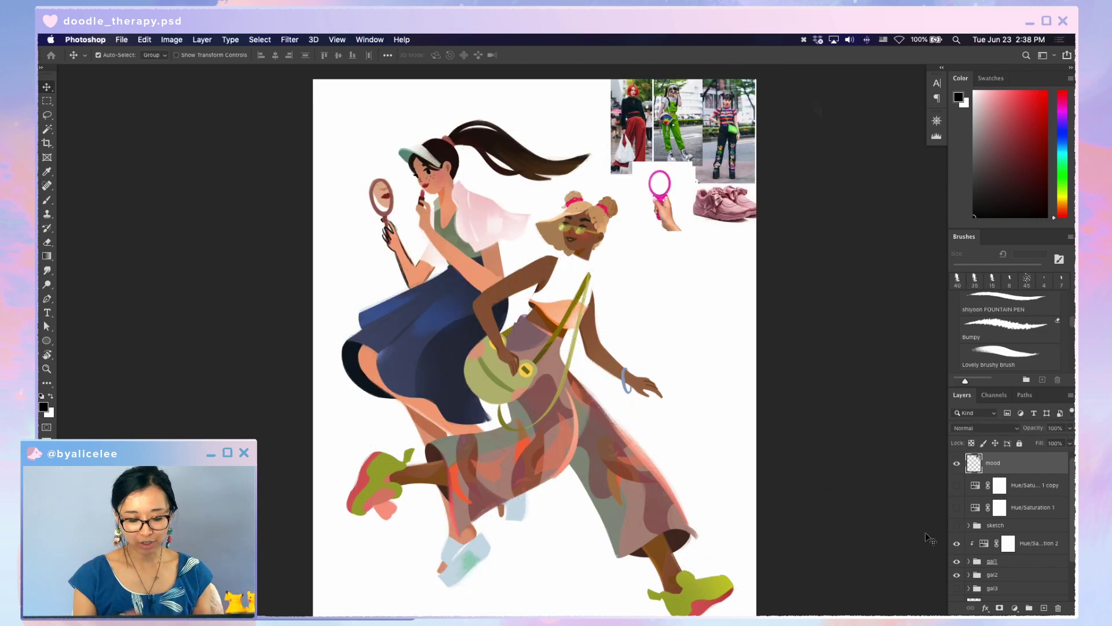
scroll(985, 545, down, 3)
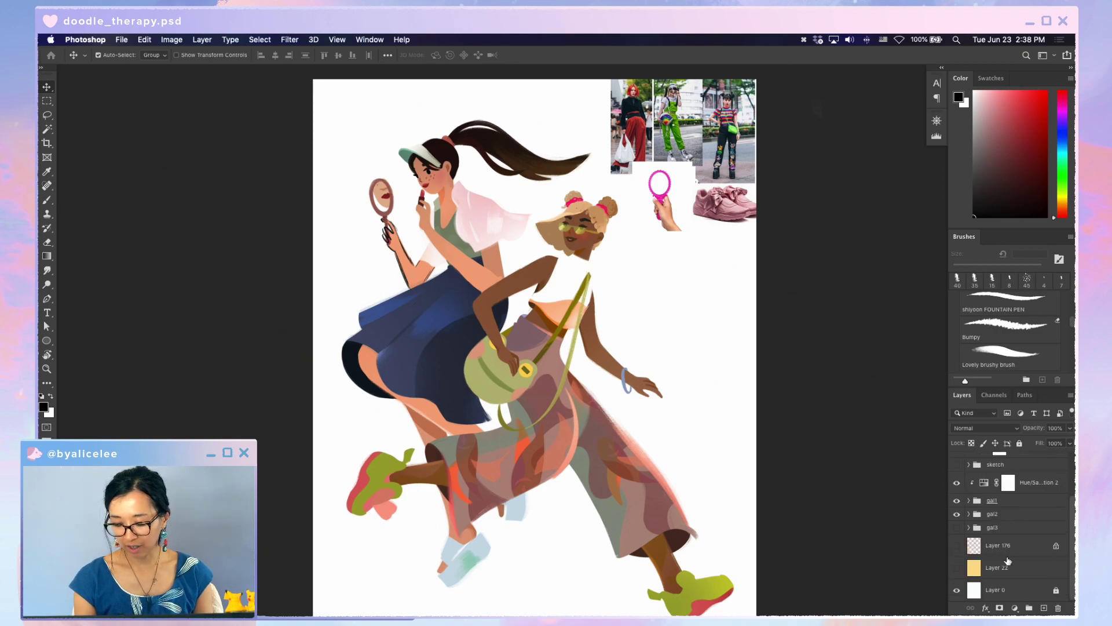
- Show the yellow background layers, Layer 176 and Layer 22, behind the figures, and toggle the mood reference layer off and on
click(957, 546)
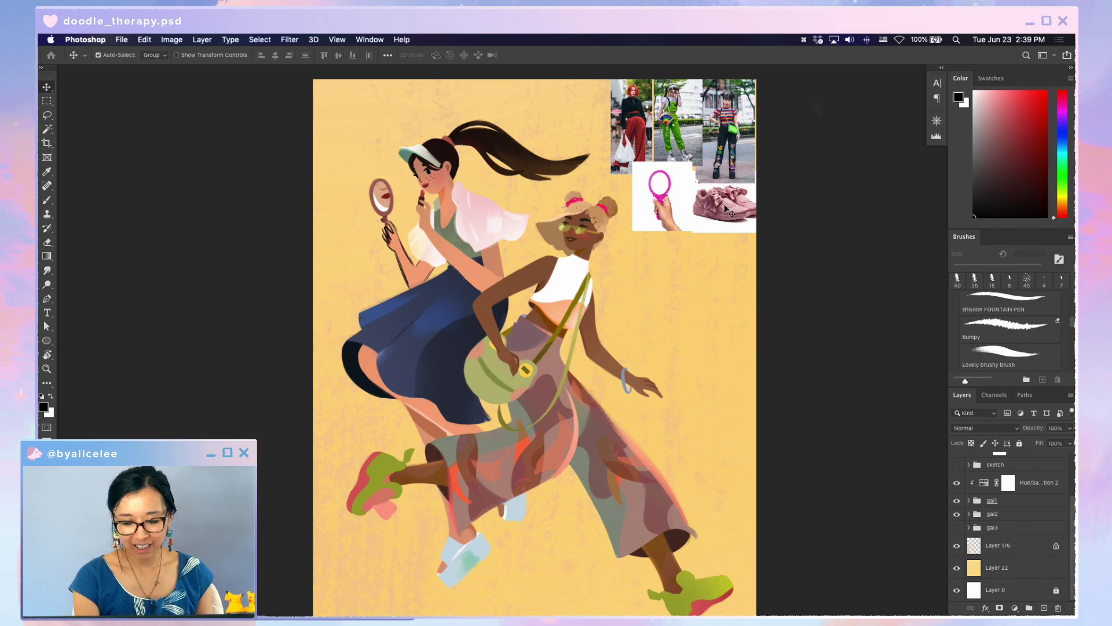
click(696, 181)
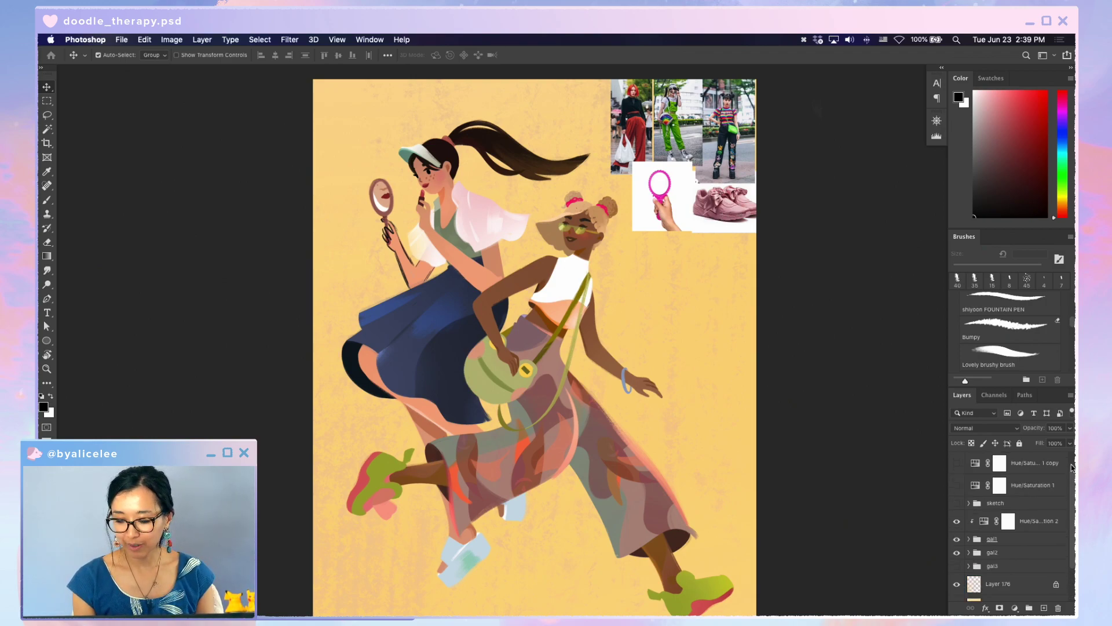
key(super+comma)
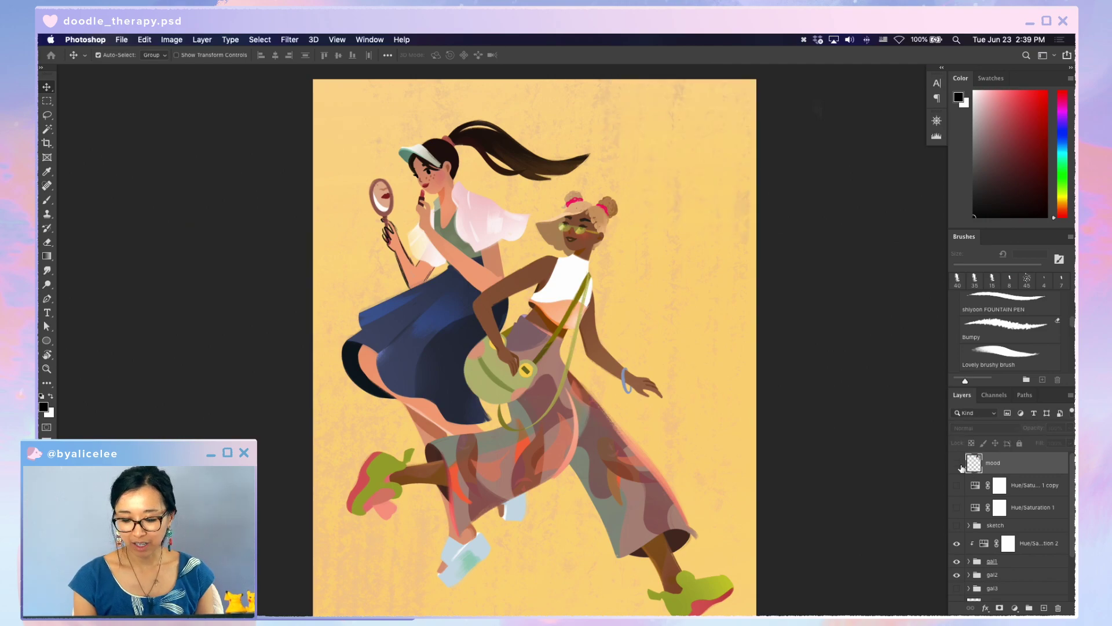
click(956, 462)
- Select the background's texture layer, Layer 176, and then the flat yellow Layer 22 beneath it
drag(697, 361, 734, 354)
key(v)
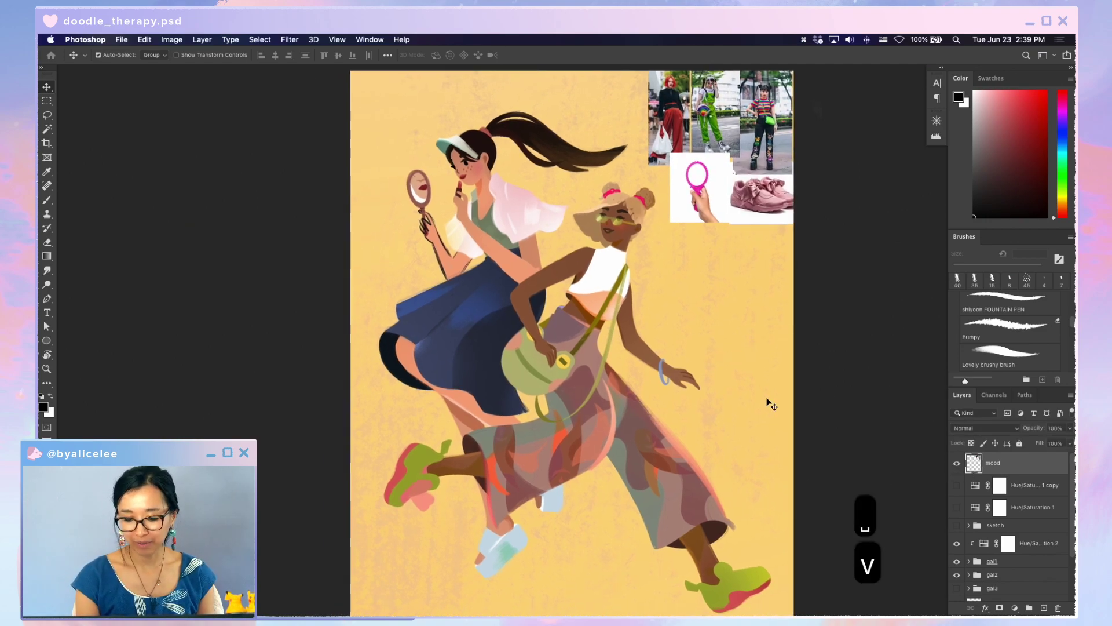
click(782, 406)
scroll(1071, 550, down, 2)
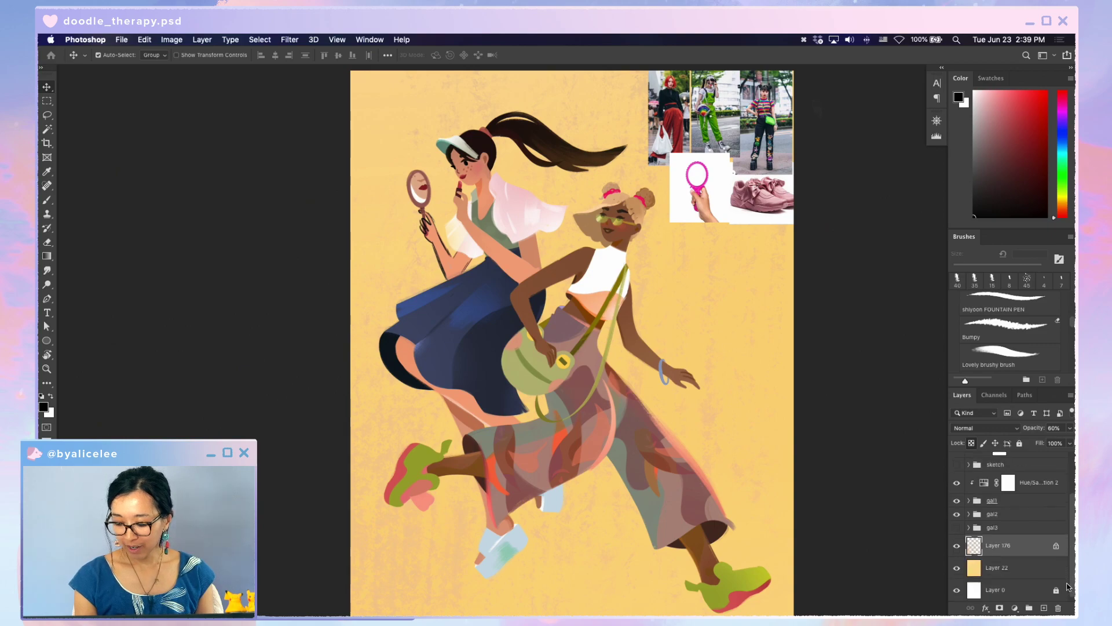
click(1020, 567)
key(v)
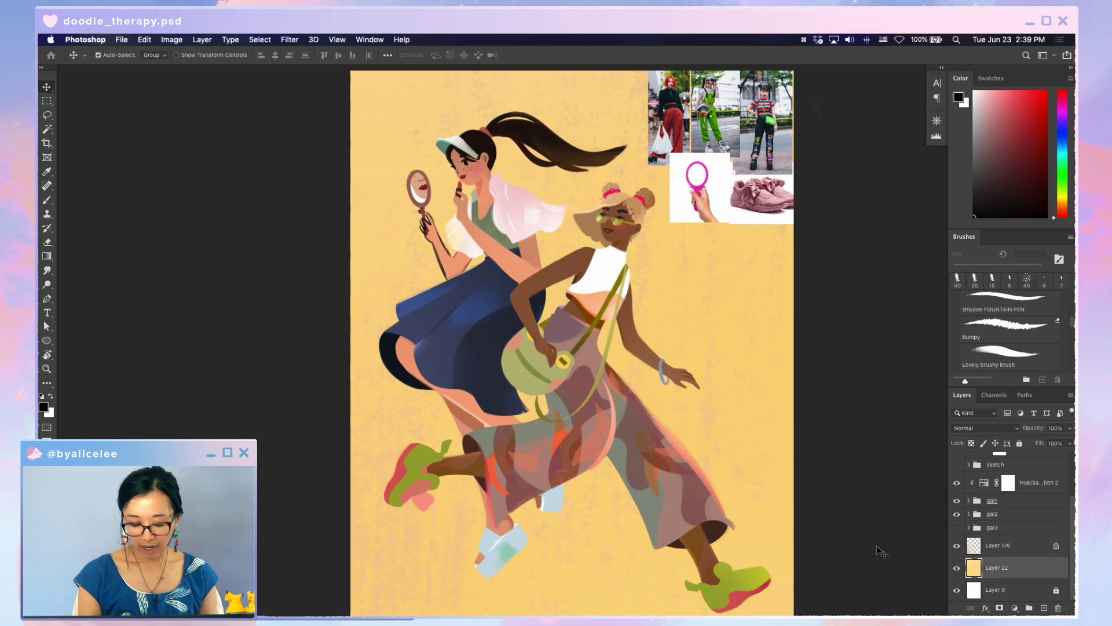
key(b)
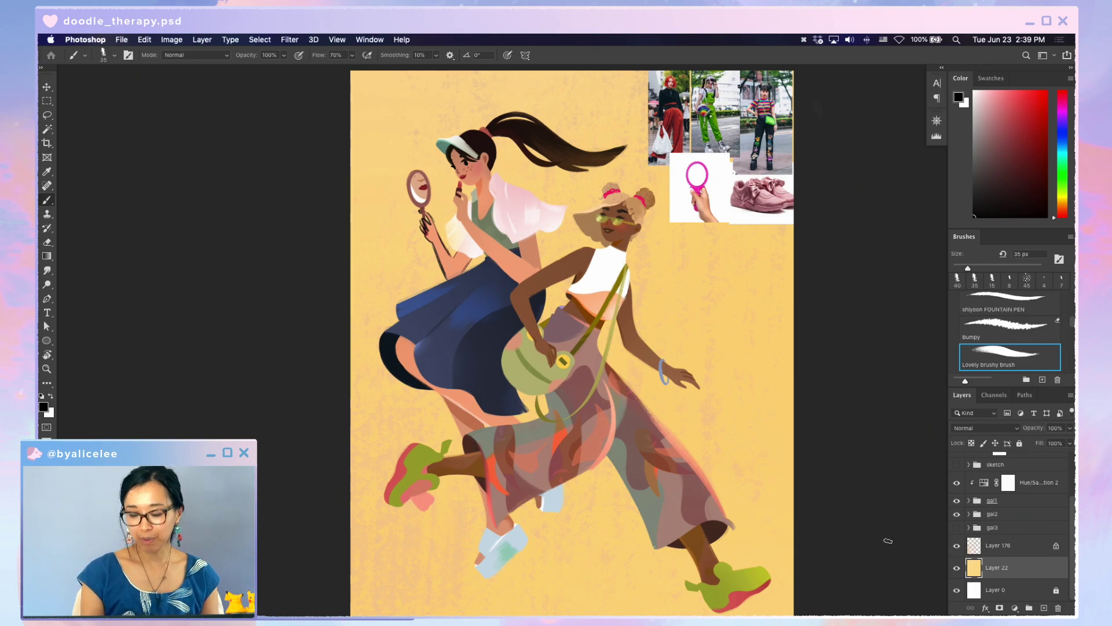
key(v)
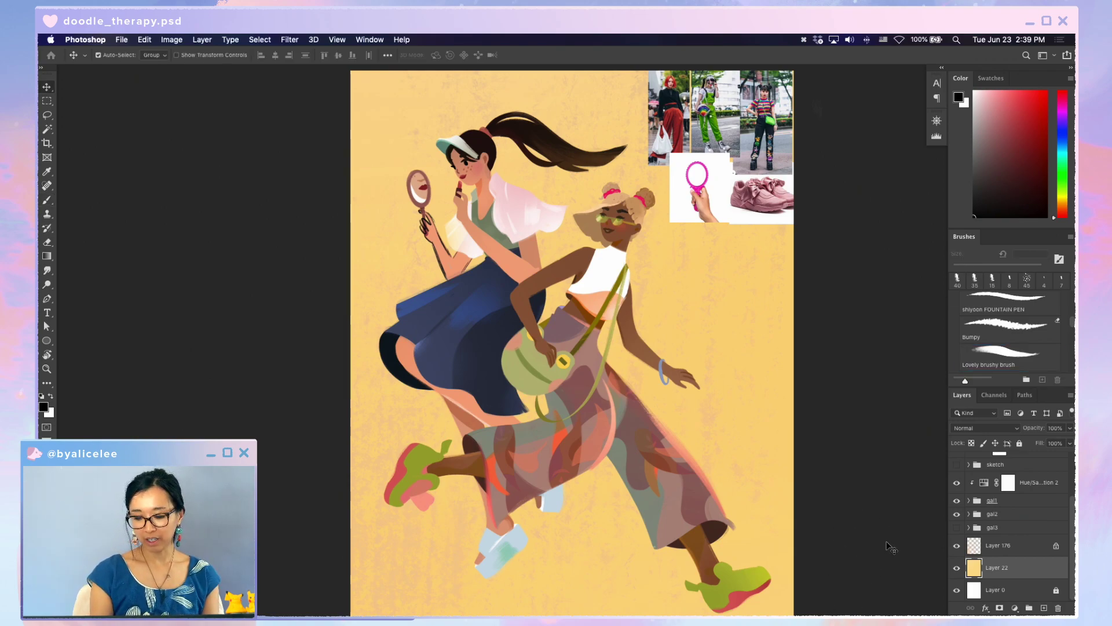
key(v)
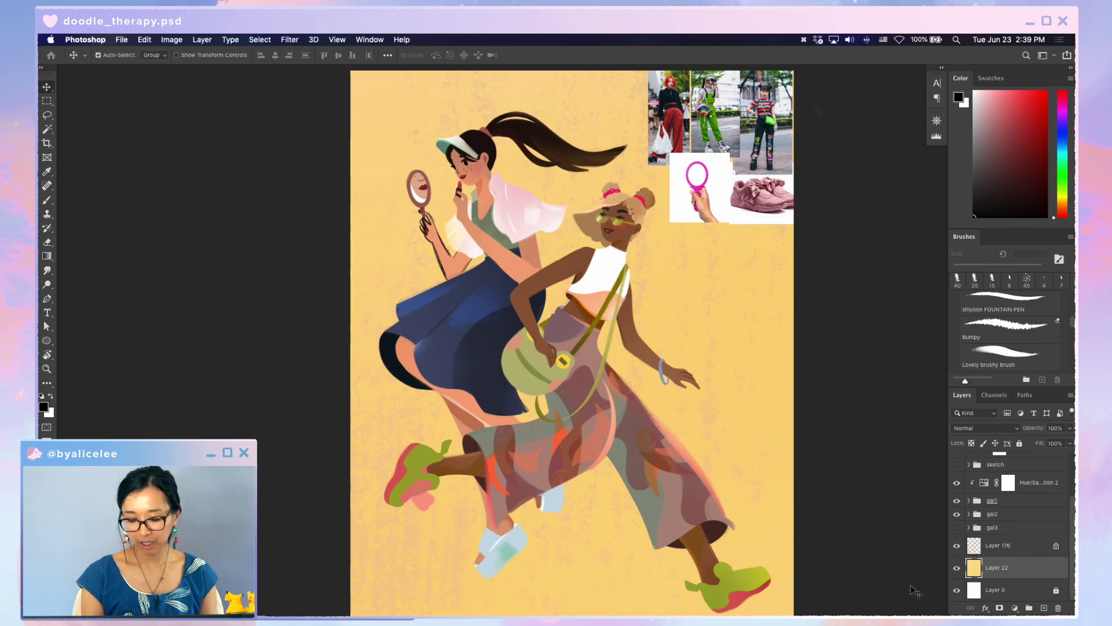
key(super+shift+n)
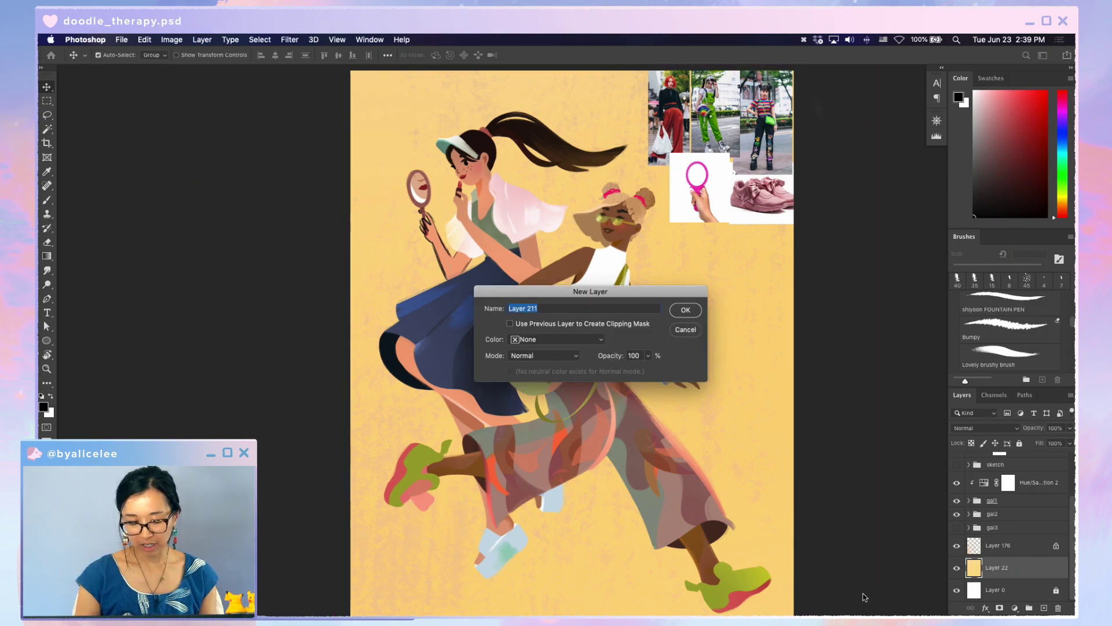
key(Escape)
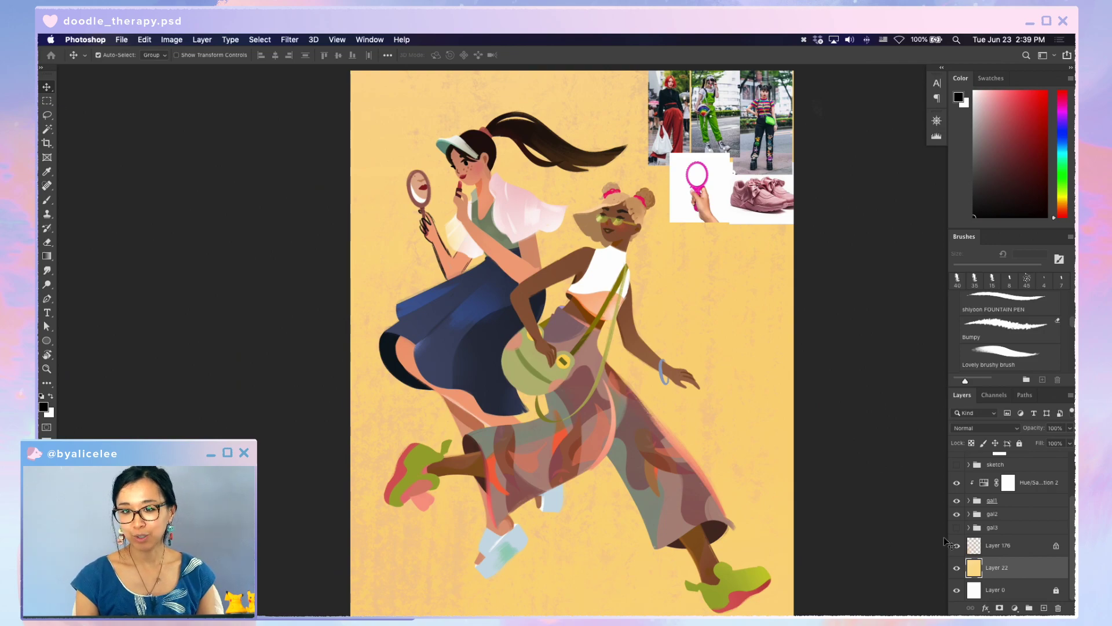
- Set the Move tool's auto-select to Layer and select the layer of the ponytailed woman's arm below the pink sleeve, Layer 147
key(super+s)
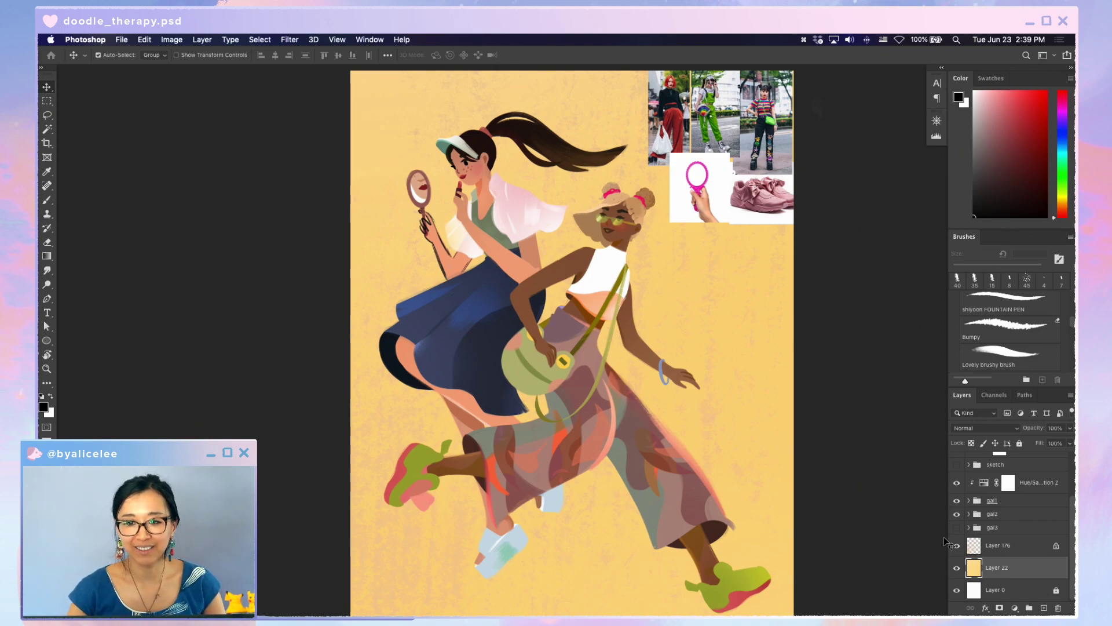
key(v)
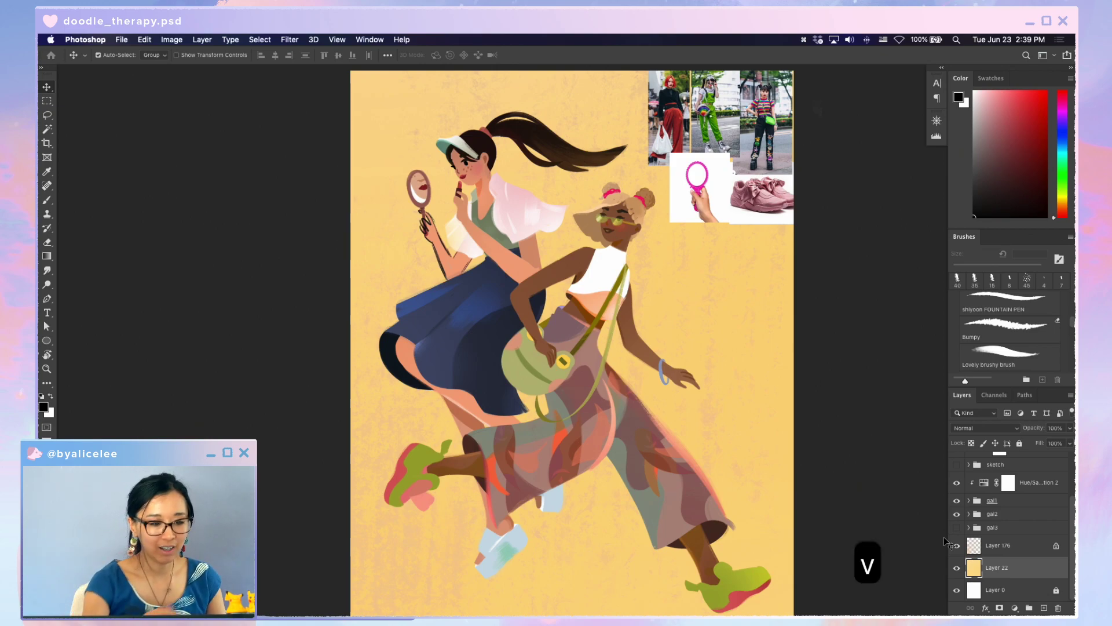
click(154, 55)
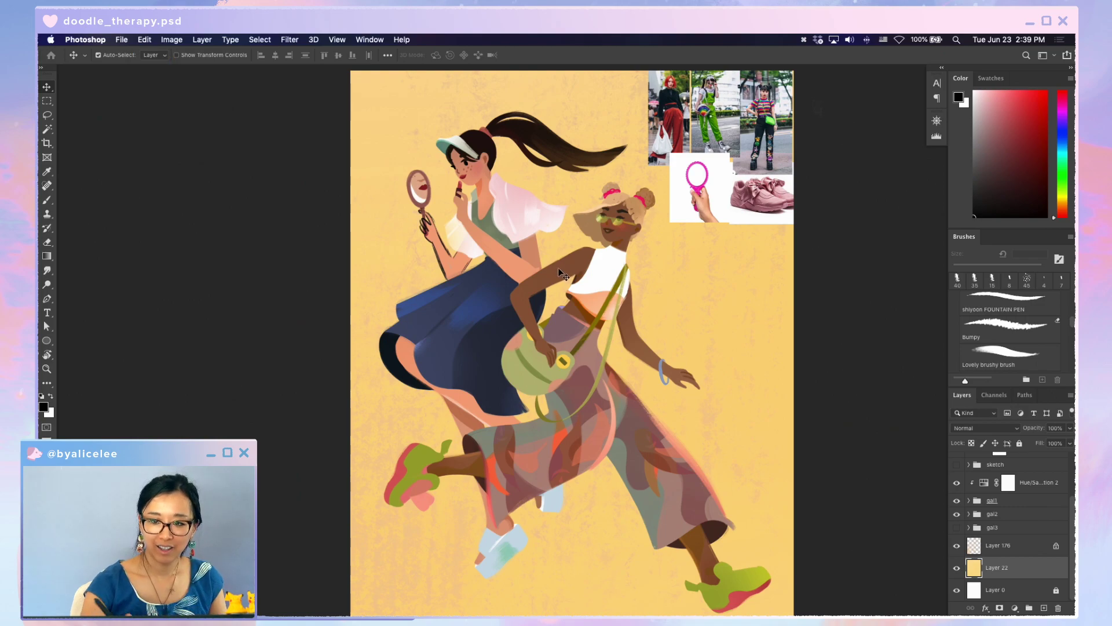
click(526, 260)
key(e)
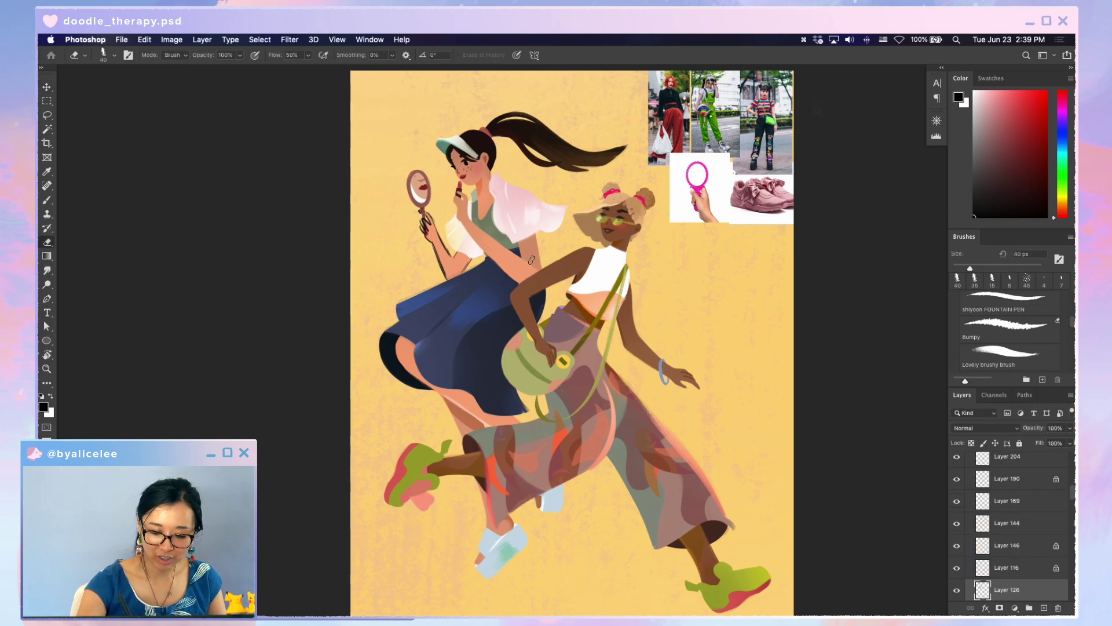
key(v)
click(535, 248)
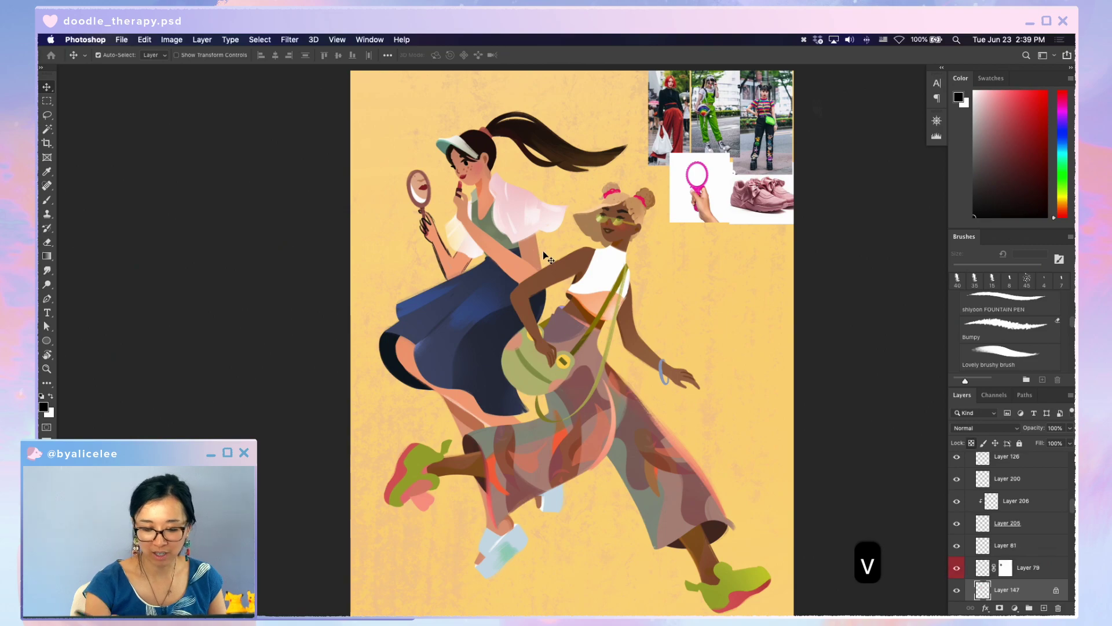
- Unlock the arm layer's transparent pixels, sample the arm's skin colour, and save the document
key(i)
click(536, 247)
key(b)
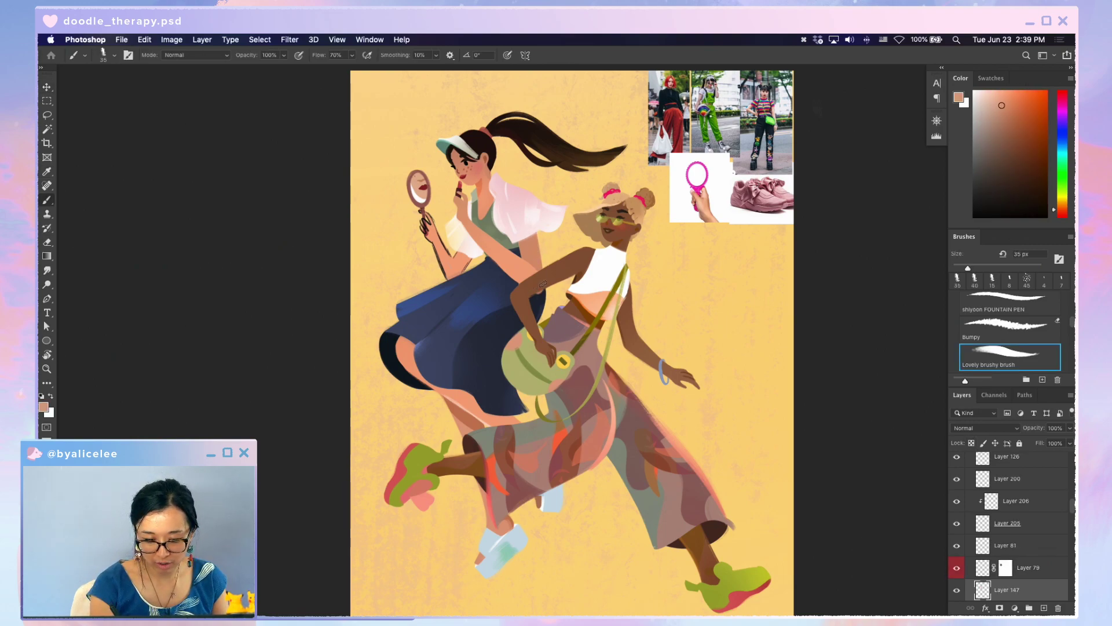
key(e)
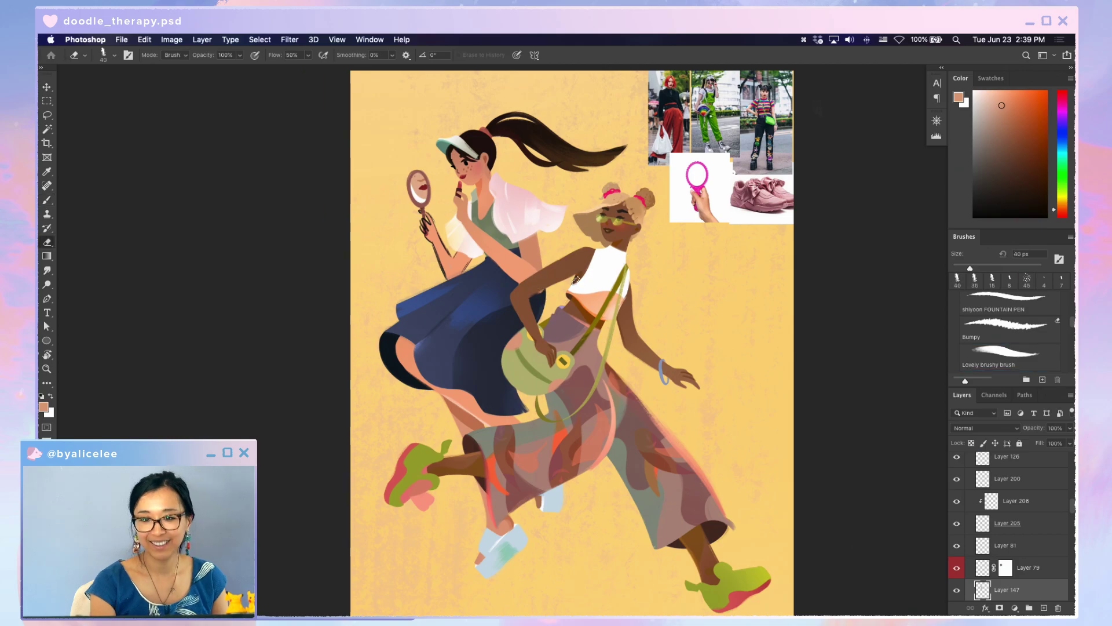
key(super+s)
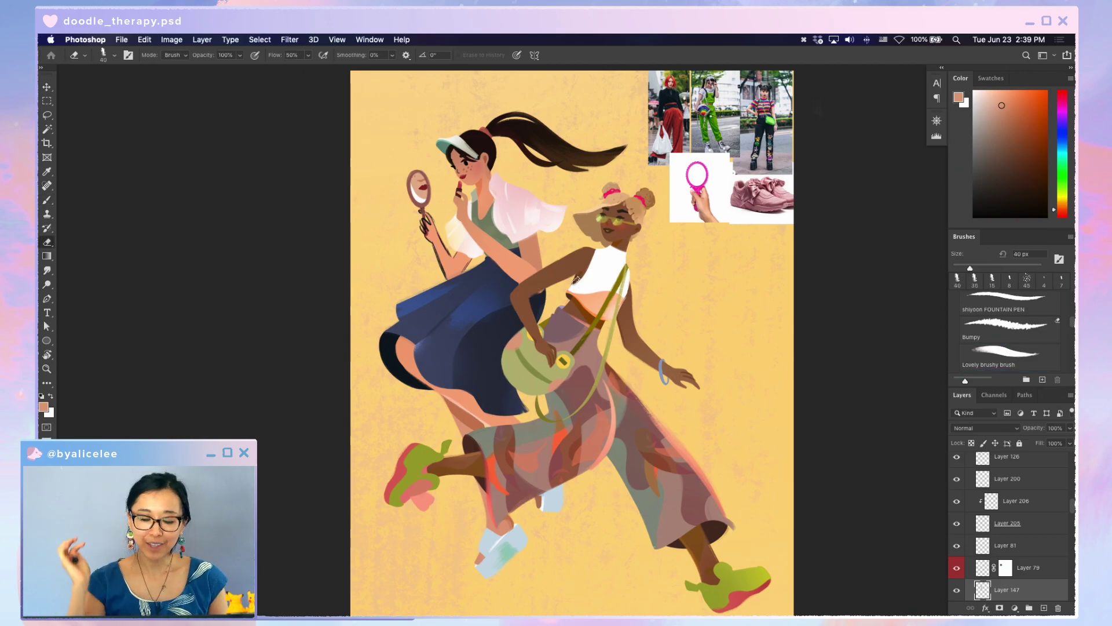
key(super+s)
- Select the ponytailed woman's dark hair layer and add a new layer directly above it
key(super+equal)
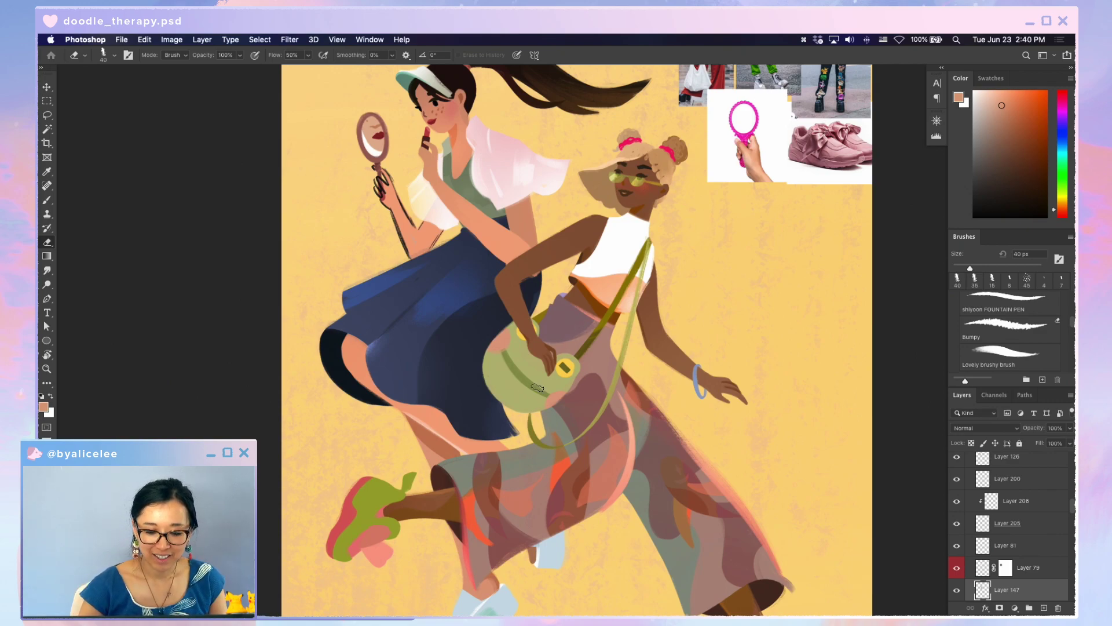
key(super+s)
key(super+minus)
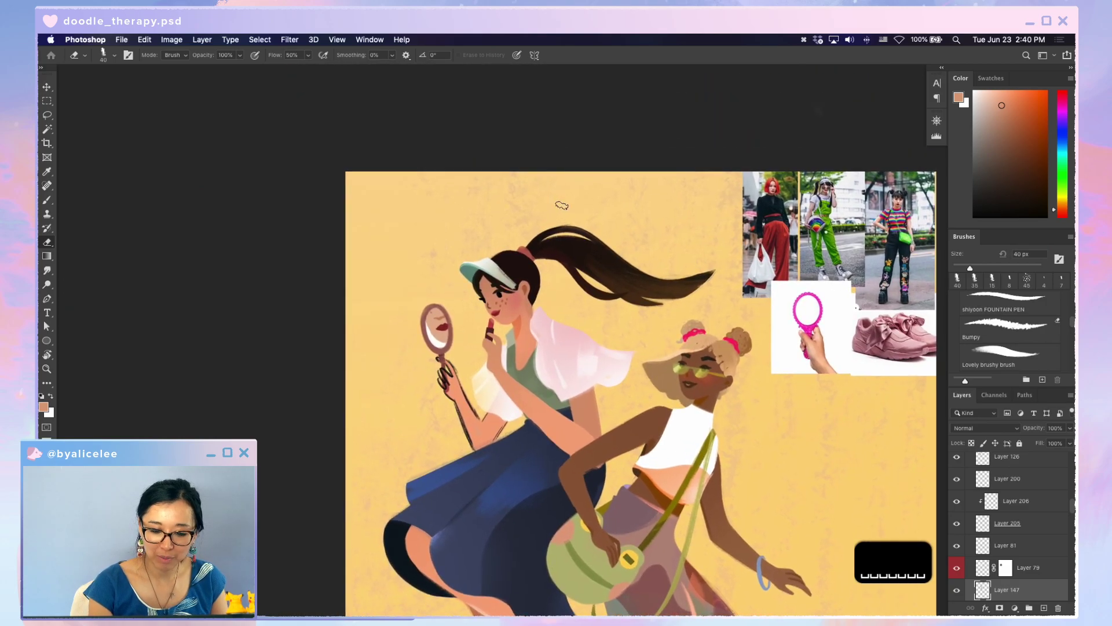
key(super+equal)
key(super+equal)
key(v)
drag(492, 191, 568, 279)
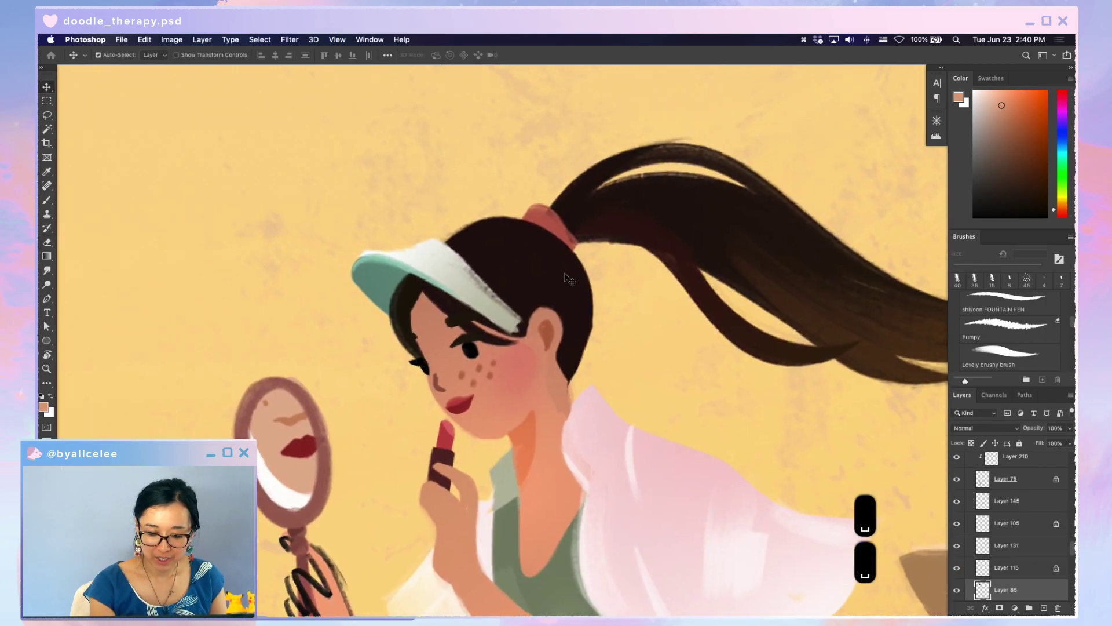
key(v)
key(super+n)
key(Return)
- Paint a small white shape with two pointed ears on the dark hair, using the Lovely brushy brush at 7 px
key(i)
click(533, 264)
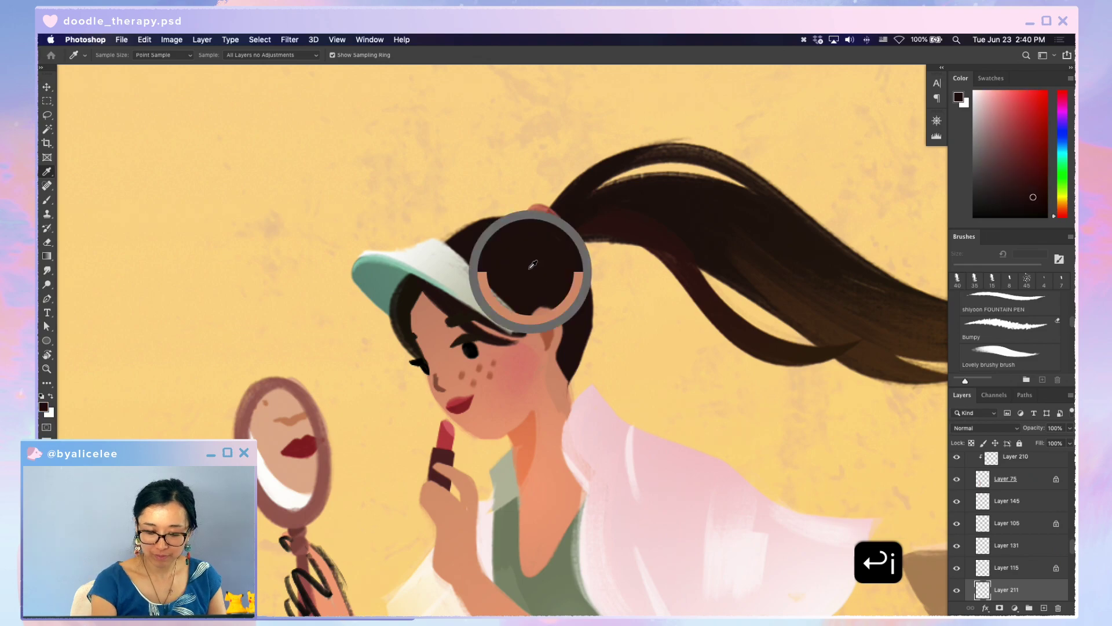
key(d)
key(x)
key(b)
key(bracketleft)
key(bracketleft)
key(bracketleft)
key(bracketleft)
key(bracketleft)
key(bracketleft)
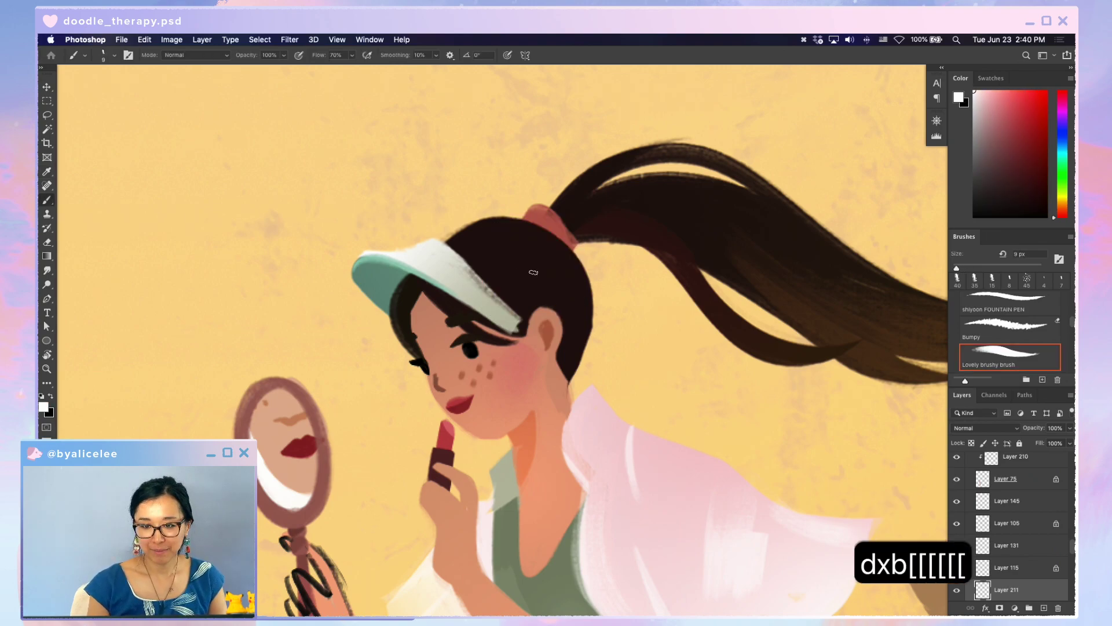
key(bracketleft)
key(bracketleft)
key(b)
mouse_move(502, 269)
mouse_down()
mouse_move(528, 241)
mouse_move(505, 267)
mouse_move(517, 278)
mouse_move(534, 269)
mouse_move(529, 242)
mouse_move(523, 272)
mouse_move(510, 274)
mouse_move(508, 257)
mouse_move(527, 272)
mouse_move(523, 243)
mouse_up()
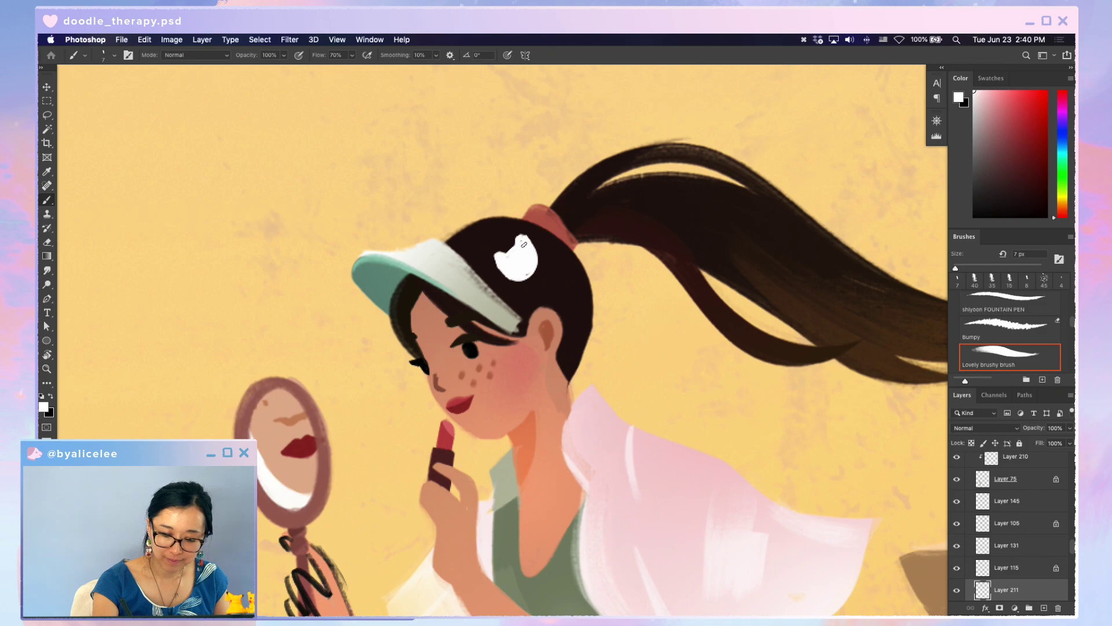
- Trim the edges of the white eared shape with the eraser at 10 px, undoing the last touch-up stroke
key(e)
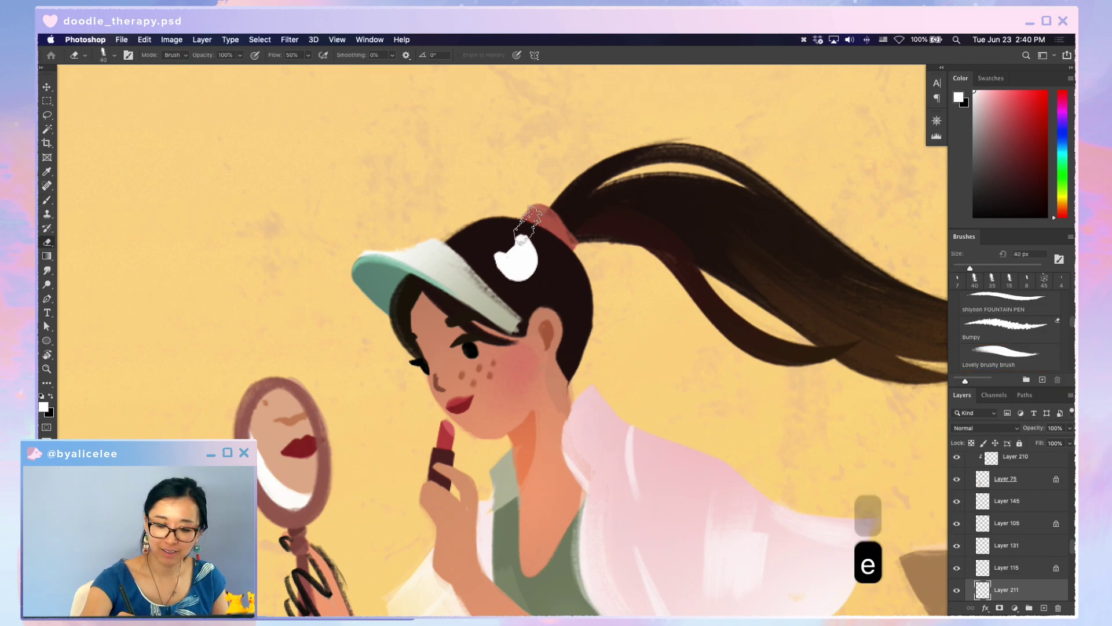
key(super+z)
key(bracketleft)
key(bracketleft)
key(bracketleft)
key(bracketleft)
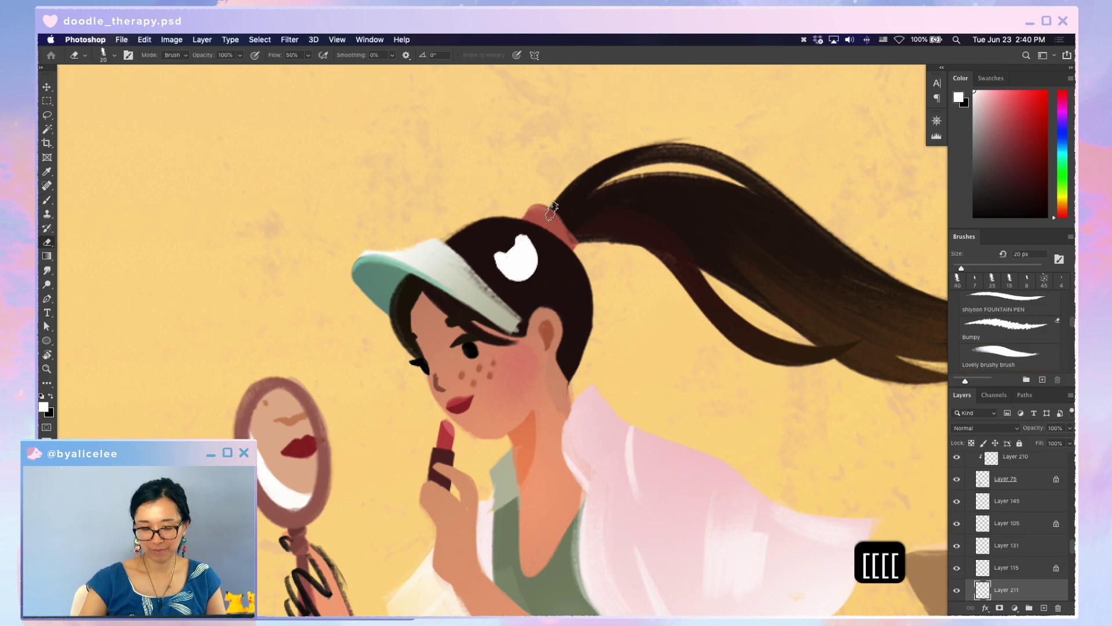
key(bracketleft)
key(bracketleft)
key(e)
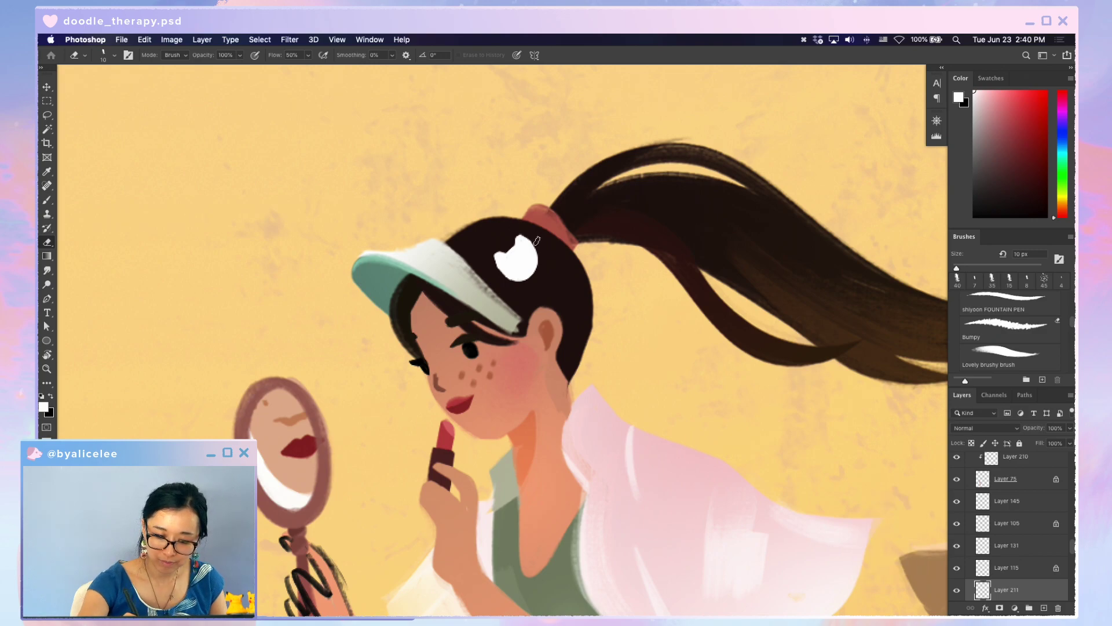
mouse_move(492, 244)
mouse_down()
mouse_move(498, 273)
mouse_move(497, 251)
mouse_move(513, 257)
mouse_up()
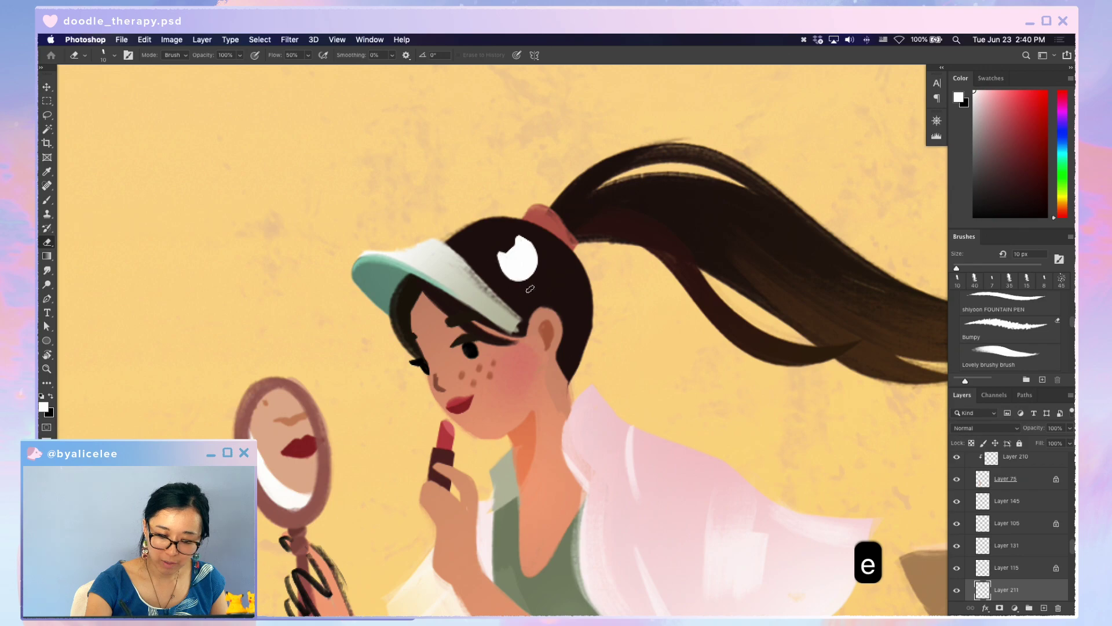
key(b)
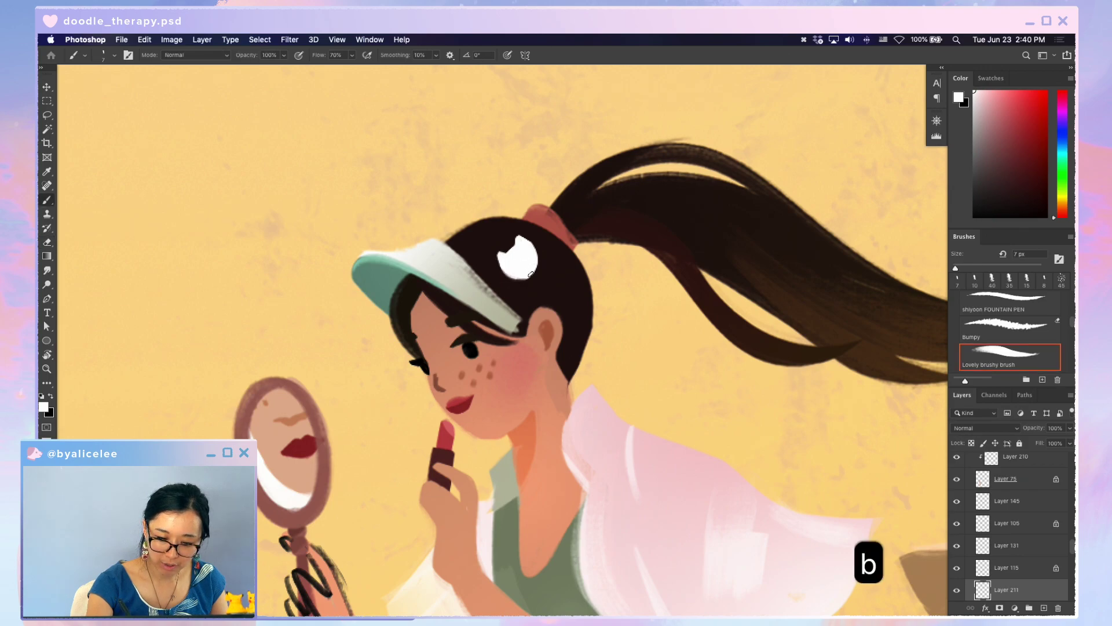
key(super+minus)
key(super+equal)
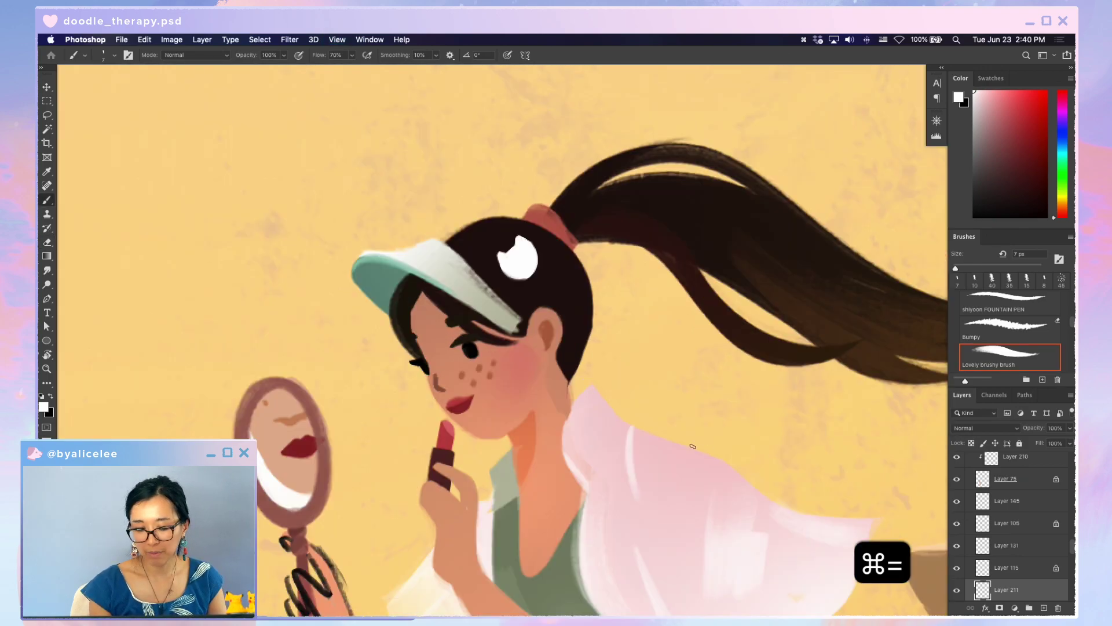
key(e)
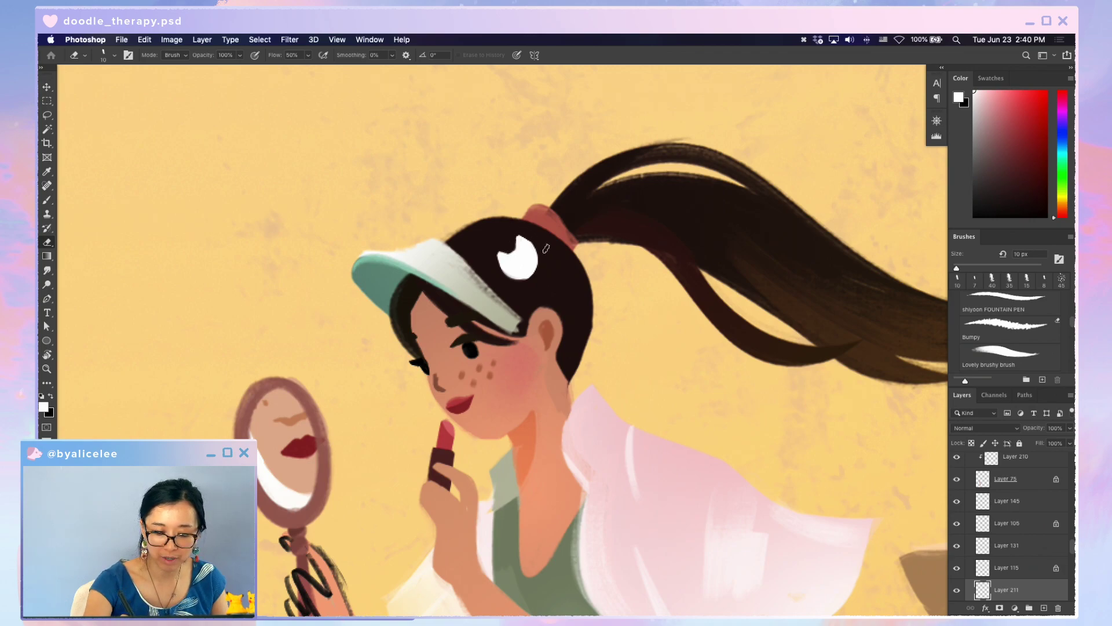
key(b)
key(super+z)
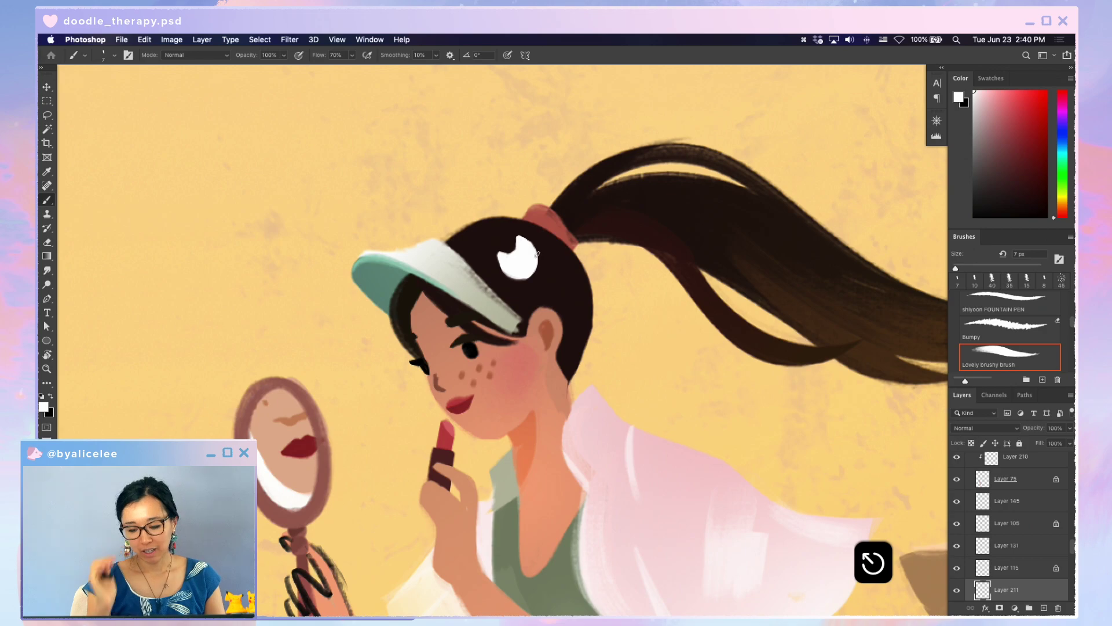
- Move the white eared shape up and toward the visor, and scale it down slightly
key(v)
drag(530, 258, 503, 227)
key(super+t)
key(Return)
- Lock the eared shape's transparent pixels and fill it with the red sampled from the hair tie
key(/)
alt+click(542, 222)
key(g)
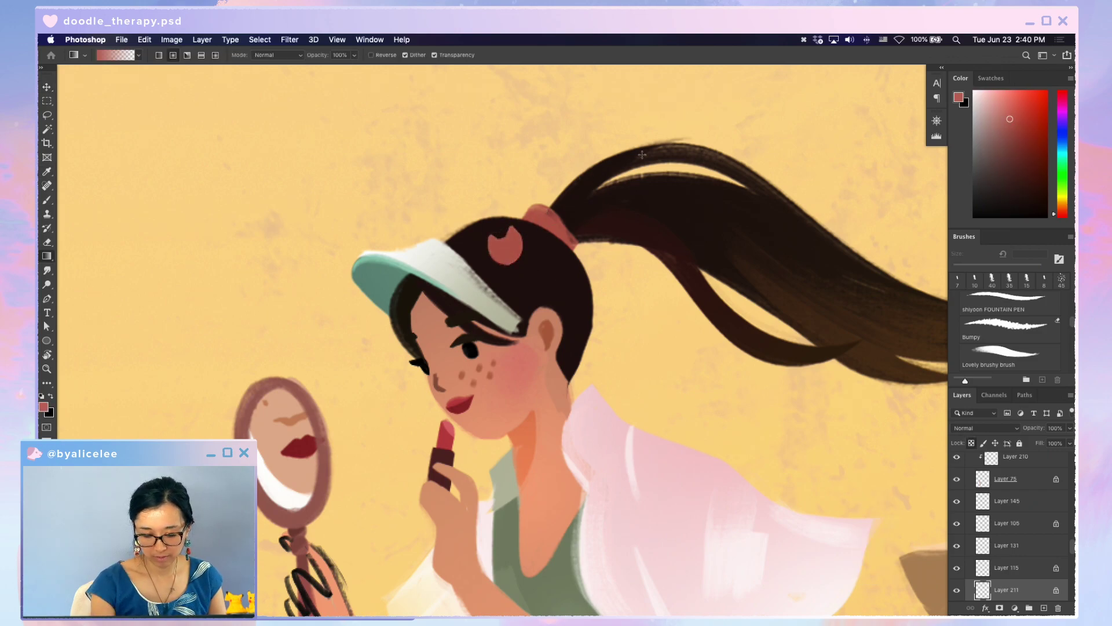
- Lighten the red eared shape with a Hue/Saturation lightness of +42, nudge it slightly toward the visor, and save the document
key(super+u)
drag(813, 427, 836, 431)
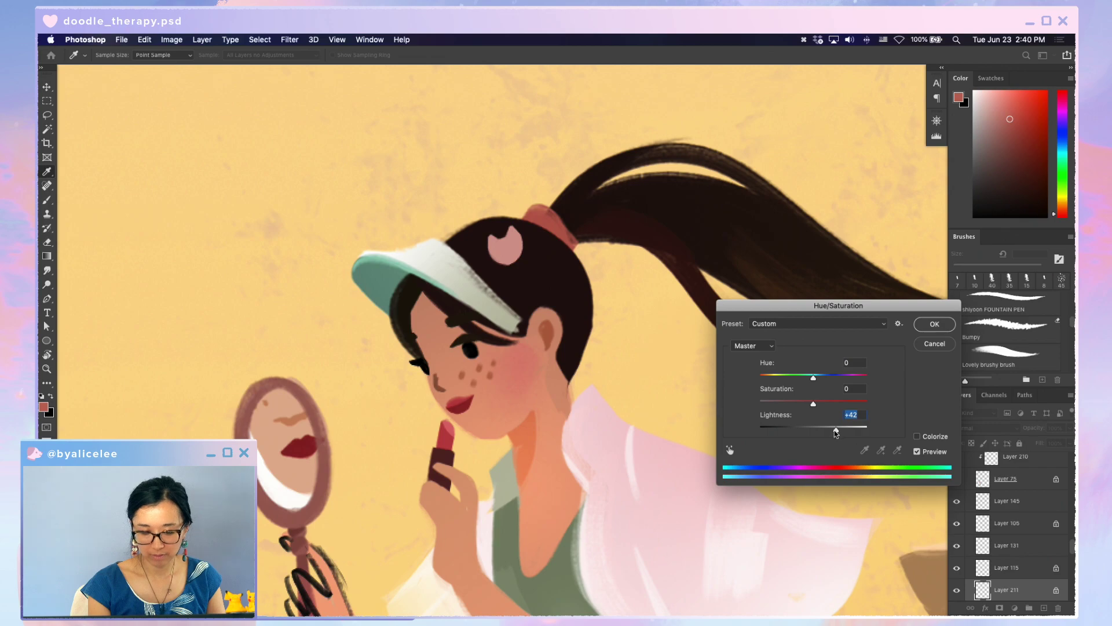
click(935, 324)
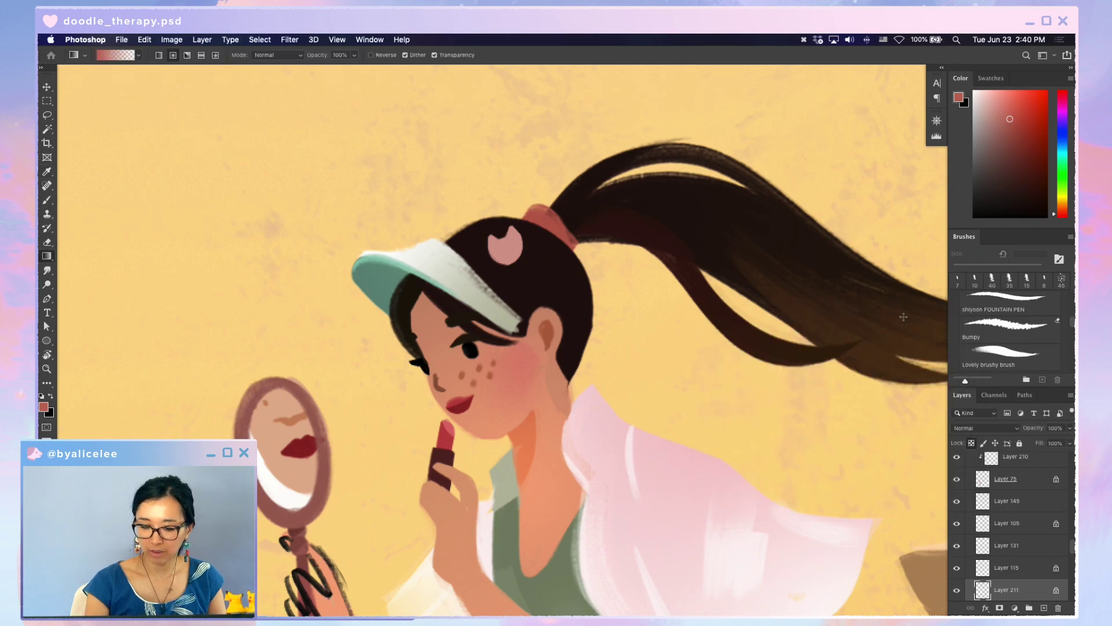
key(v)
mouse_move(509, 235)
mouse_down()
mouse_move(505, 245)
mouse_move(507, 235)
mouse_up()
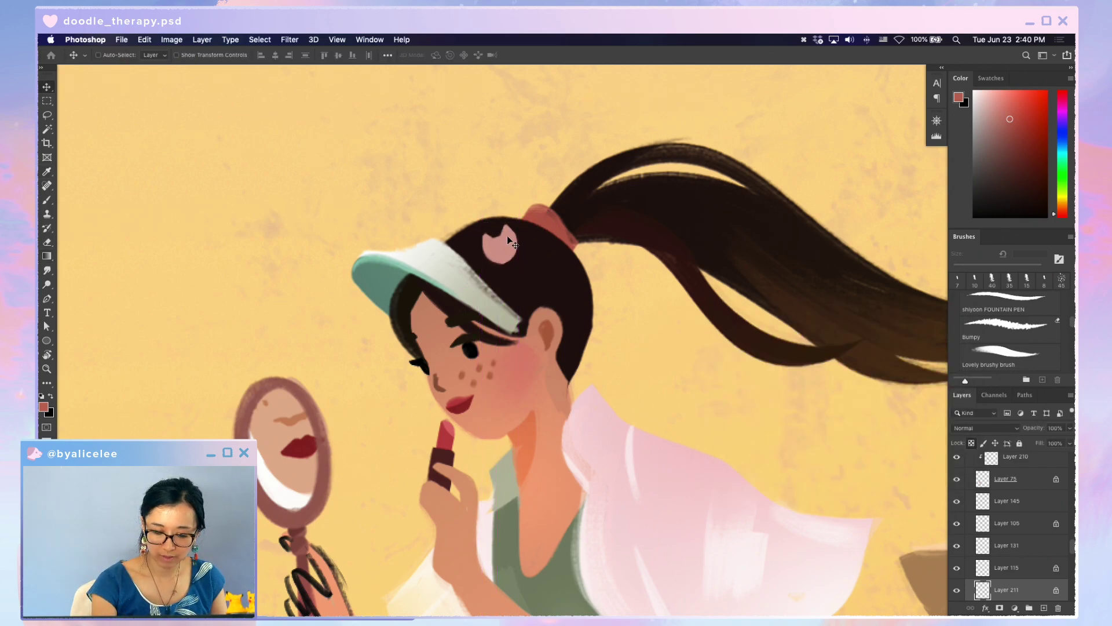
key(super+s)
- Add a new layer and choose a bright orange based on the colour sampled from the second woman's waist
key(super+n)
key(Return)
key(i)
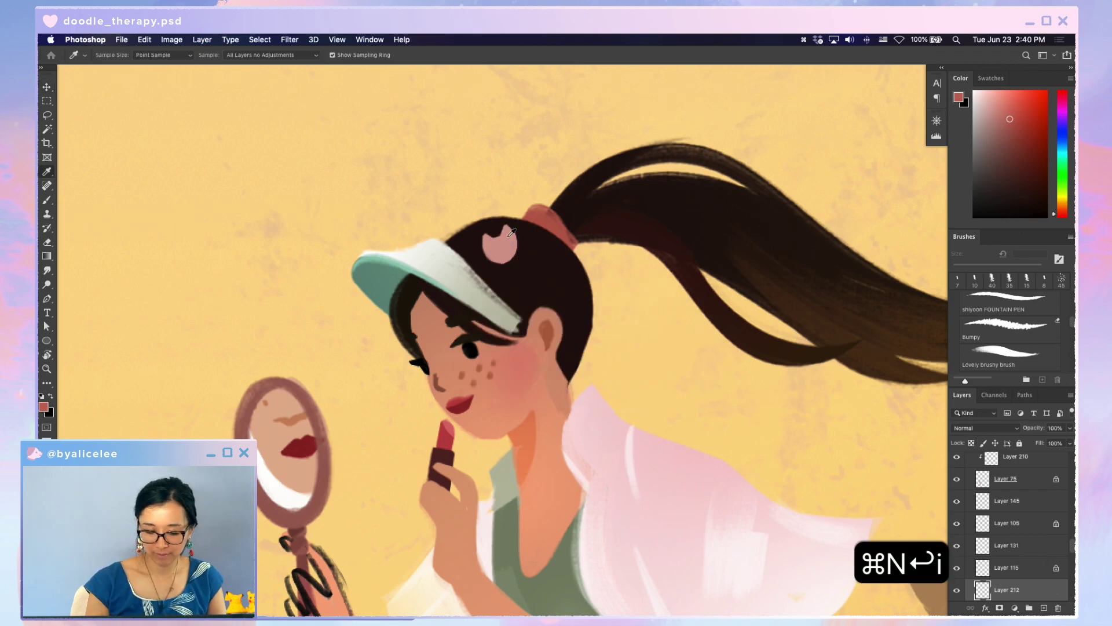
key(super+minus)
key(super+minus)
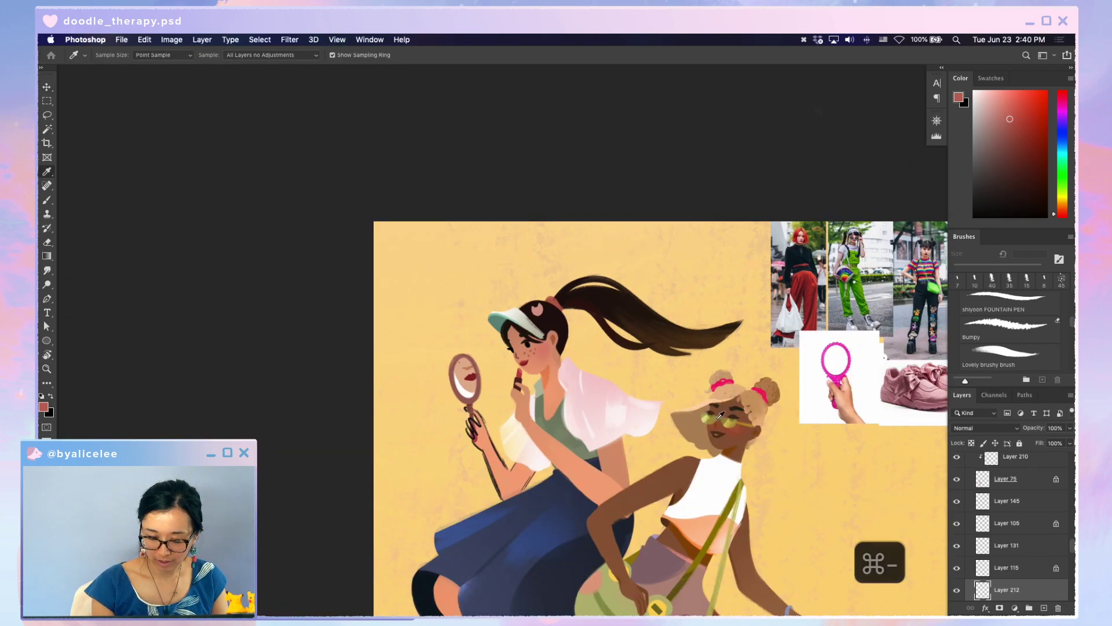
click(690, 541)
key(super+equal)
key(super+equal)
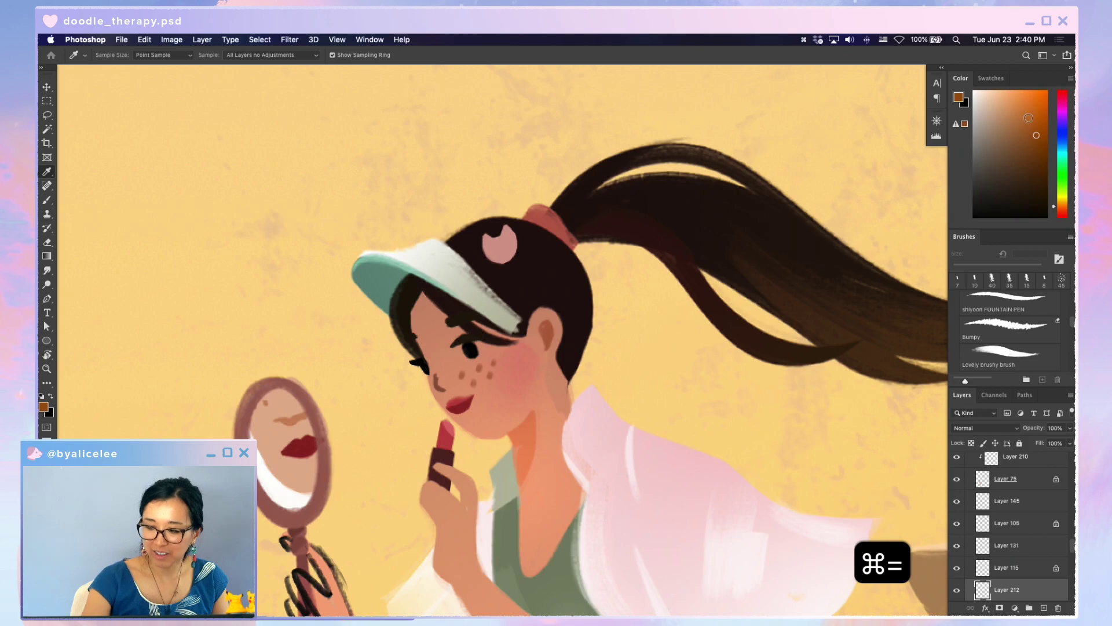
click(546, 331)
- Paint a small orange five-petal flower on the dark hair below the hair tie, using the Lovely brushy brush at 7 px
key(b)
click(544, 254)
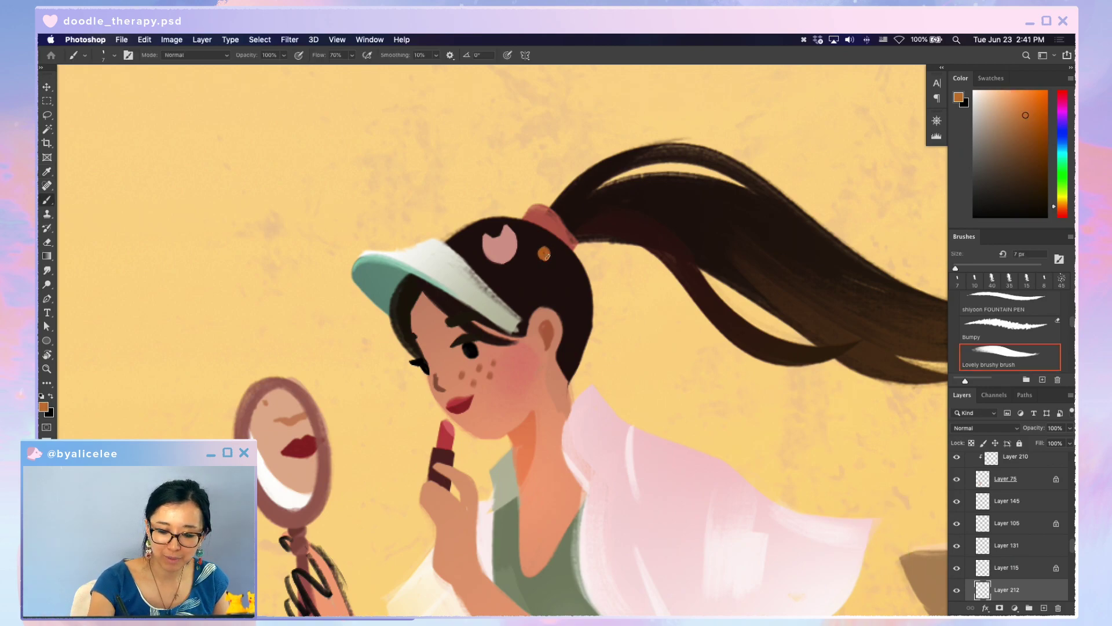
mouse_move(543, 252)
mouse_down()
mouse_move(538, 266)
mouse_move(556, 271)
mouse_move(565, 258)
mouse_up()
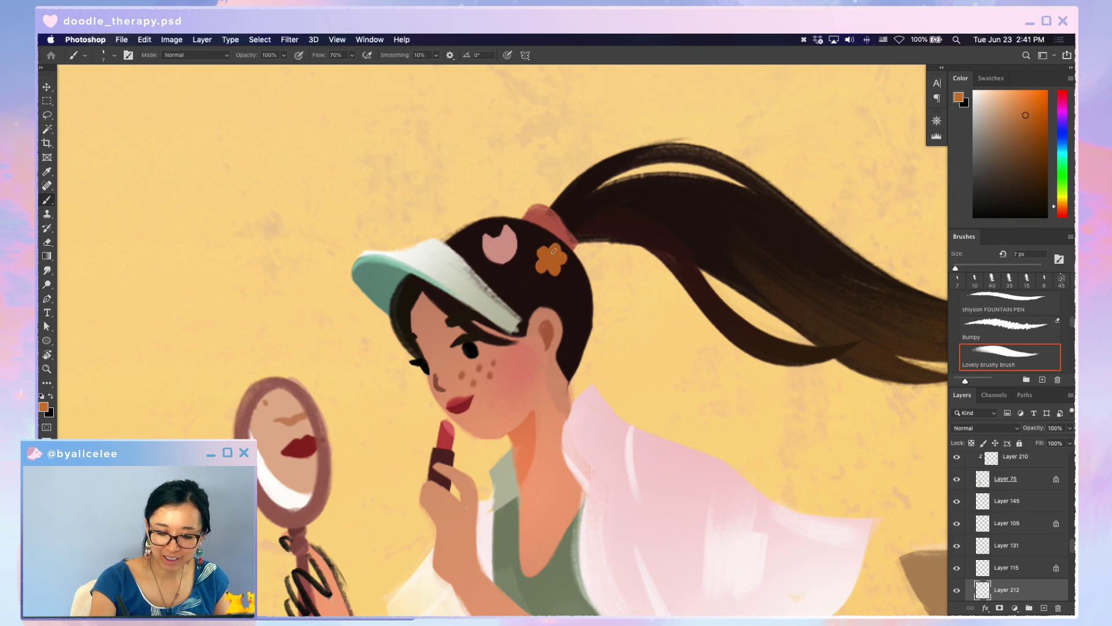
- Skew the orange flower slightly with Free Transform and nudge it up and right toward the hair tie
key(super+t)
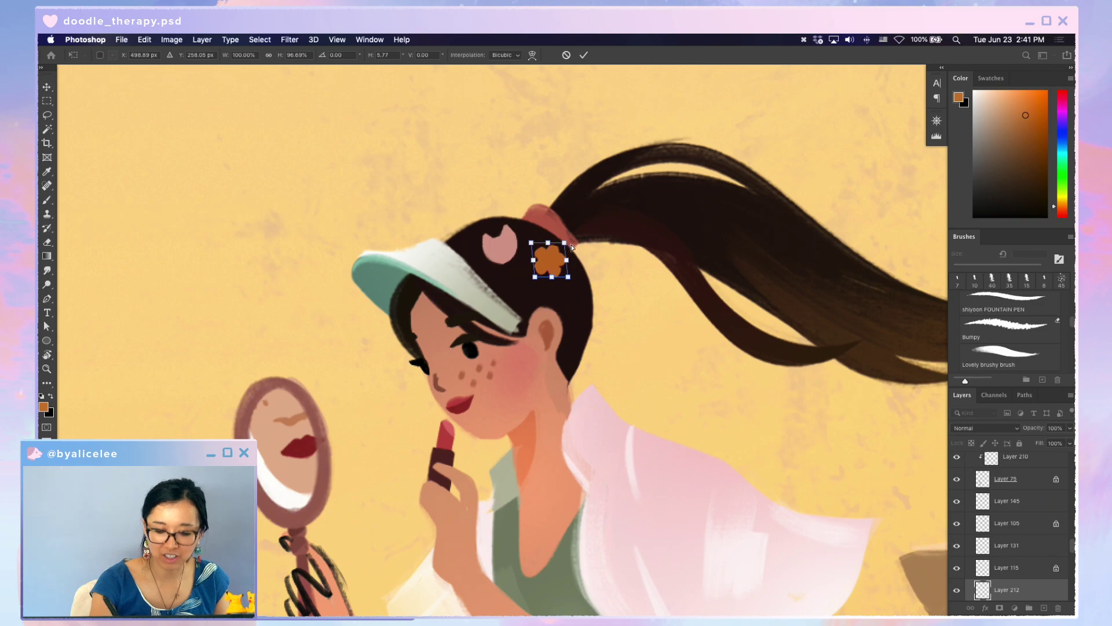
key(Return)
key(v)
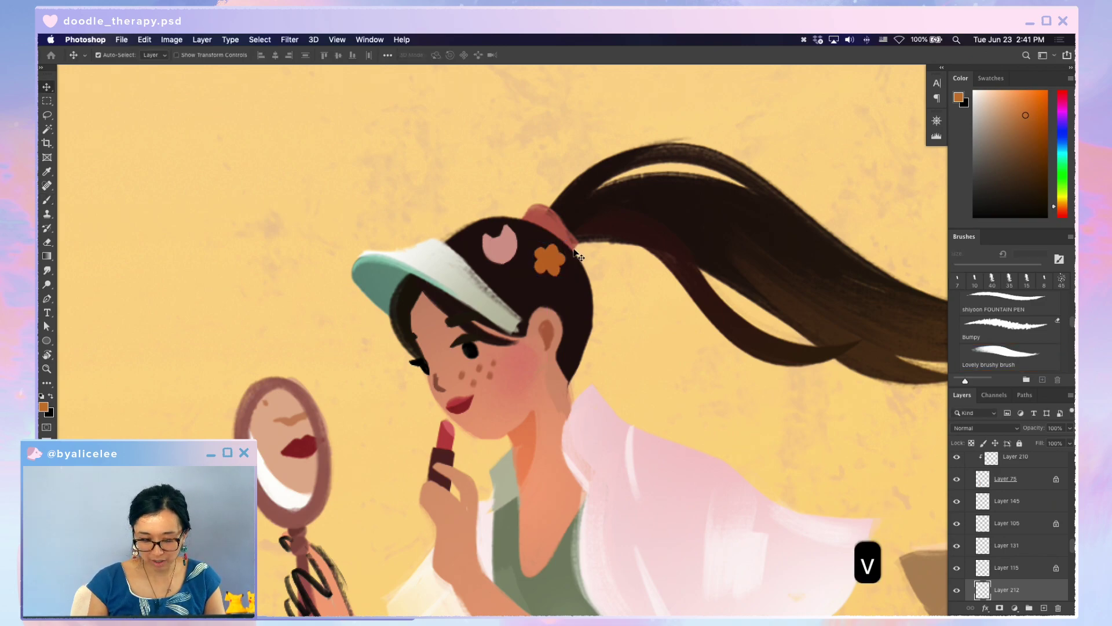
key(shift+Up)
key(shift+Up)
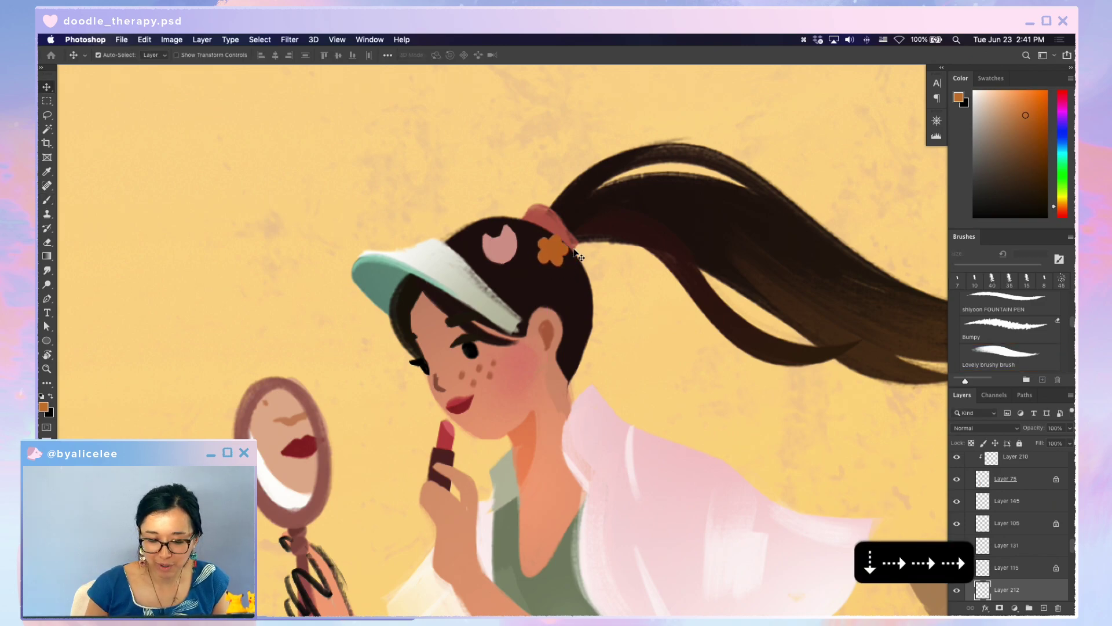
key(shift+Right)
- On a new layer, paint a small yellow five-pointed star on the hair above the ear, using the Lovely brushy brush at 7 px
key(super+n)
key(Return)
key(i)
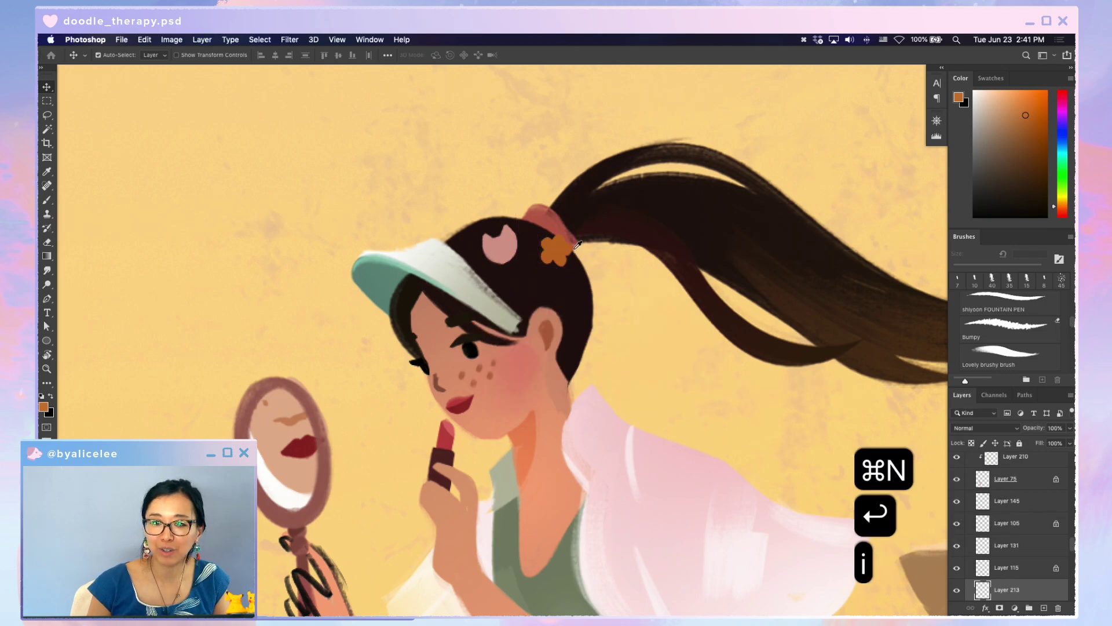
key(super+s)
click(753, 174)
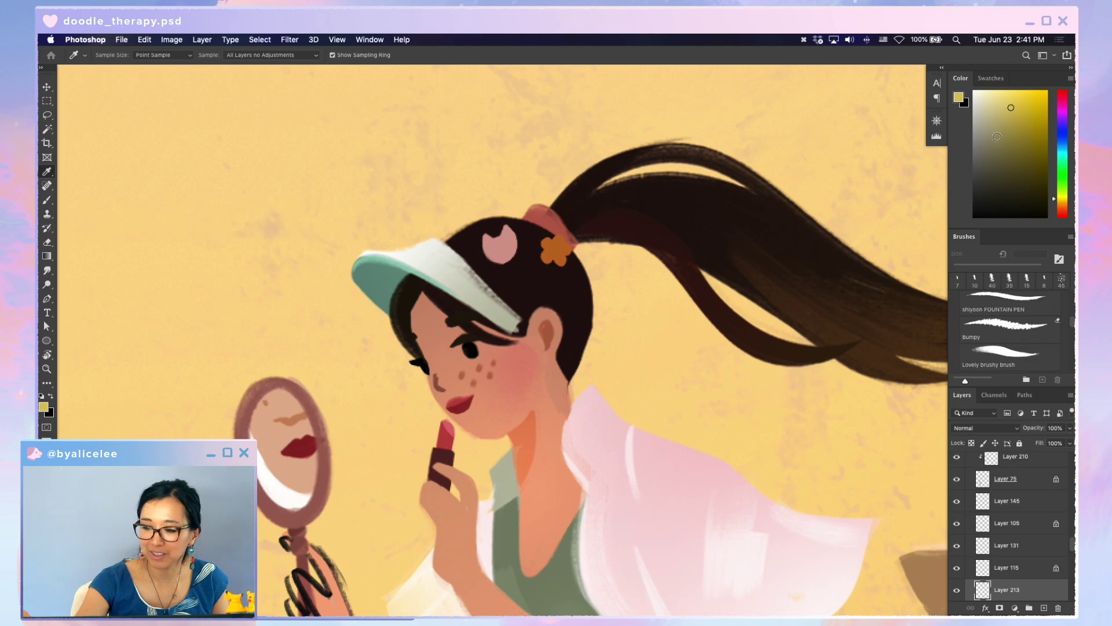
key(b)
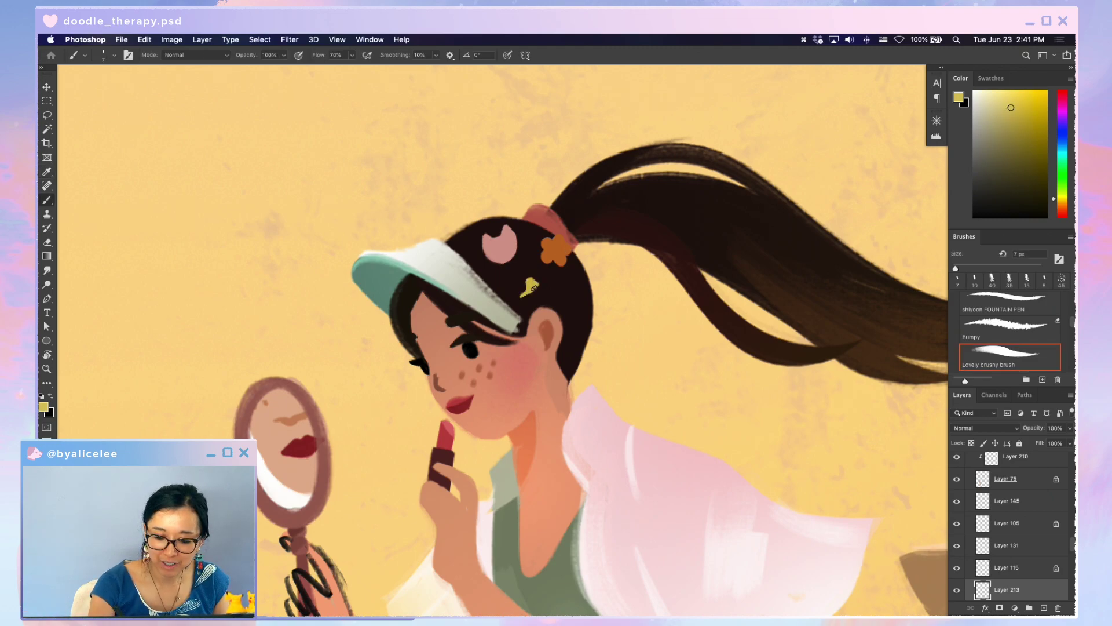
drag(532, 287, 527, 298)
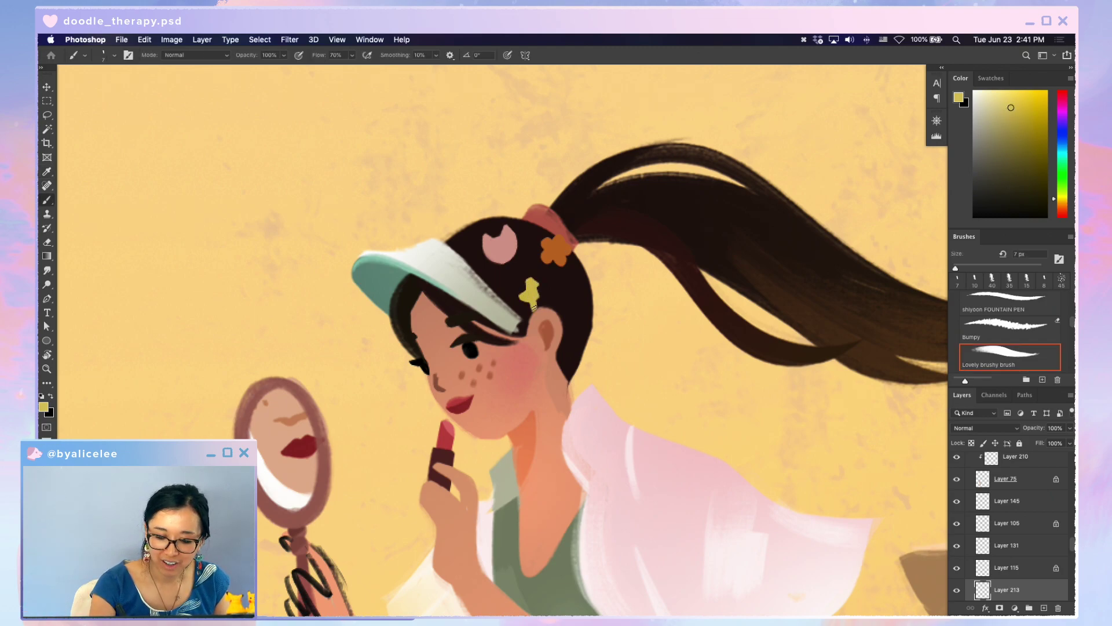
mouse_move(530, 300)
mouse_down()
mouse_move(549, 300)
mouse_move(545, 291)
mouse_up()
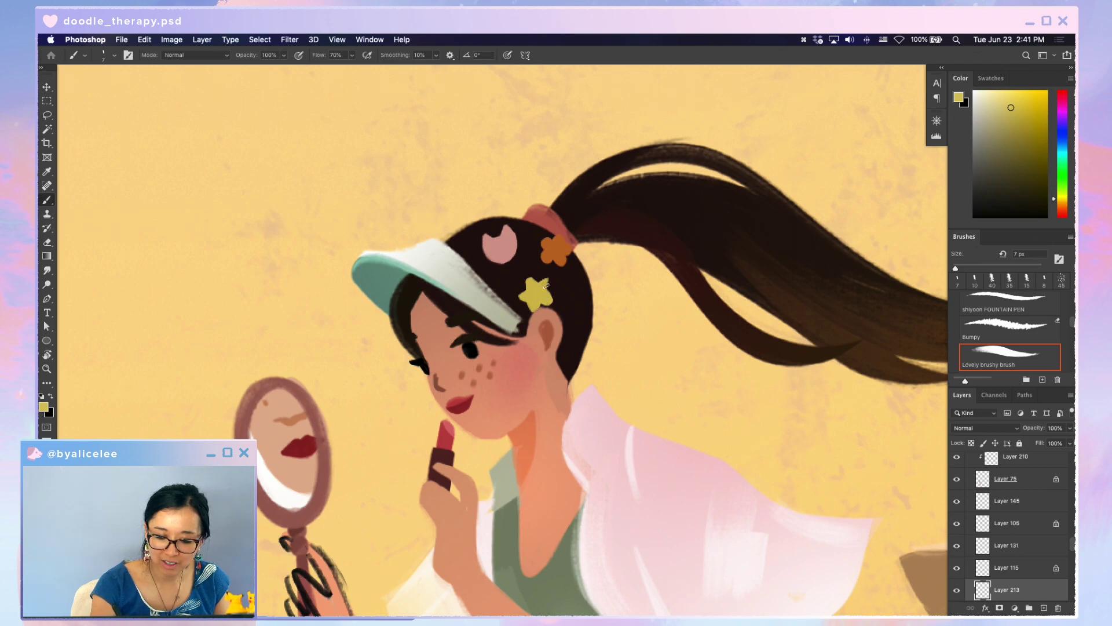
- Scale down the yellow star and place it closer to the visor's edge
key(super+t)
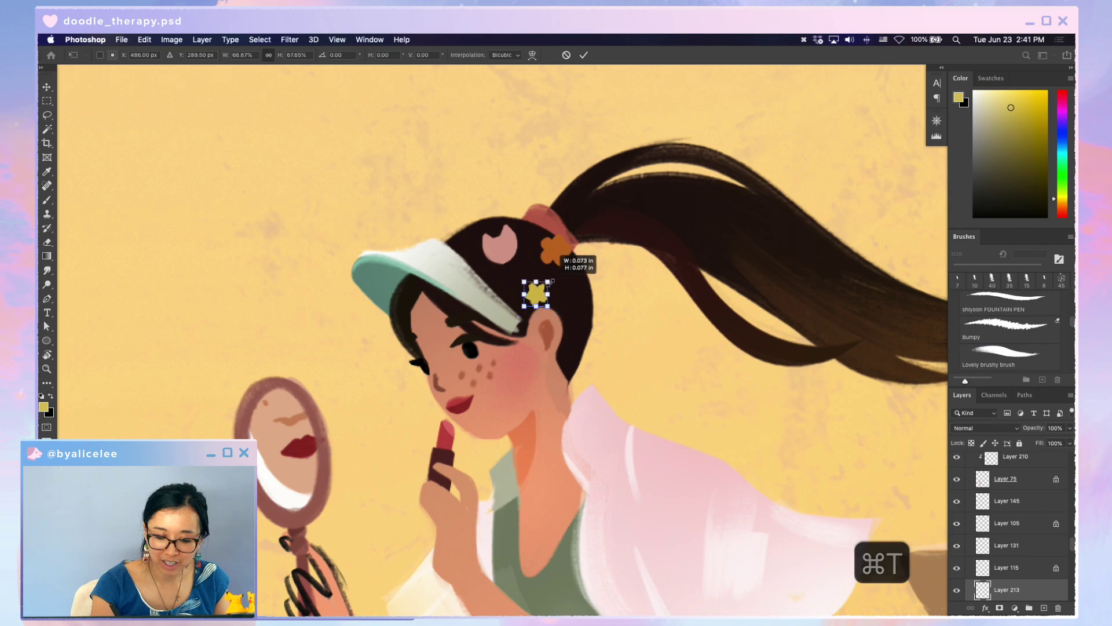
drag(553, 277, 521, 298)
key(Return)
key(v)
- Paint over the visor's rough edges near the ear with its own sampled off-white on the visor layer, and save the document
click(467, 264)
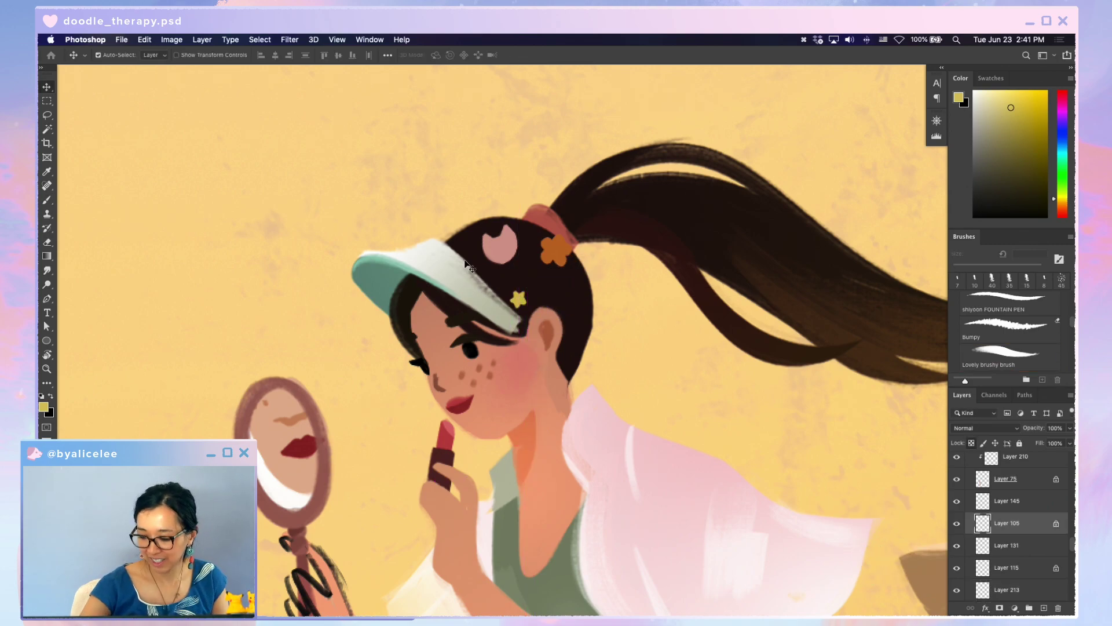
key(i)
click(467, 270)
key(b)
mouse_move(502, 316)
mouse_down()
mouse_move(521, 334)
mouse_move(526, 324)
mouse_up()
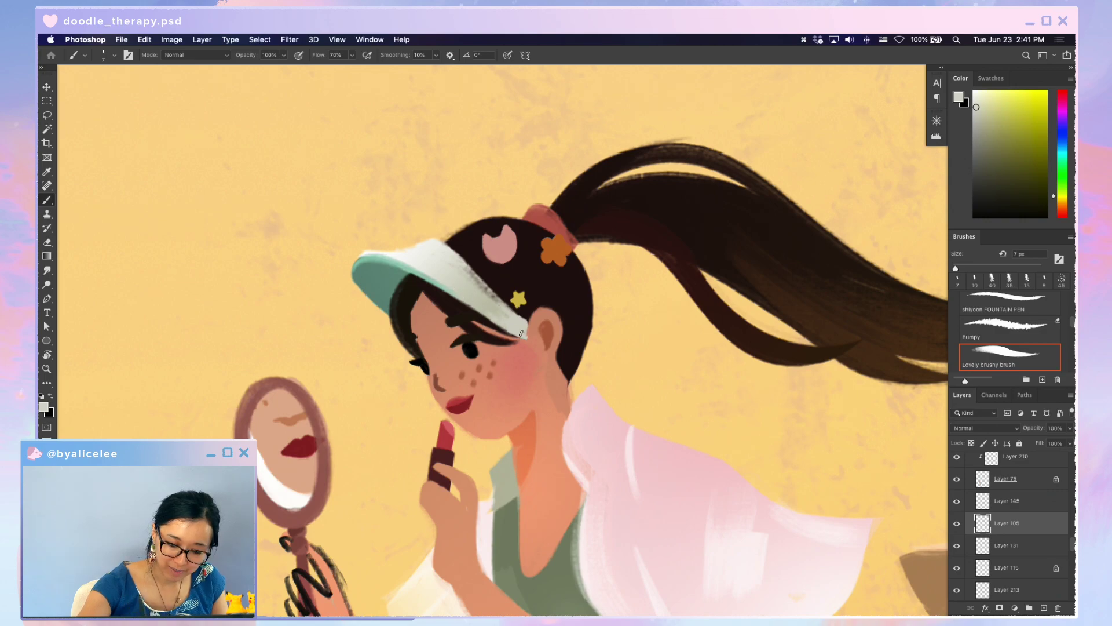
drag(494, 309, 464, 272)
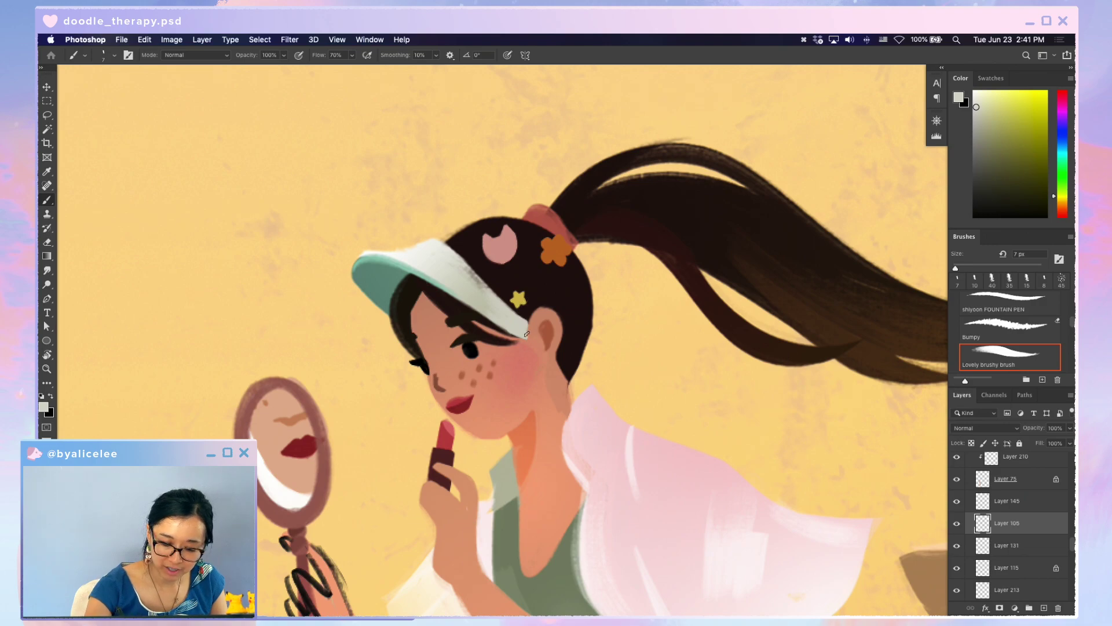
key(b)
key(super+s)
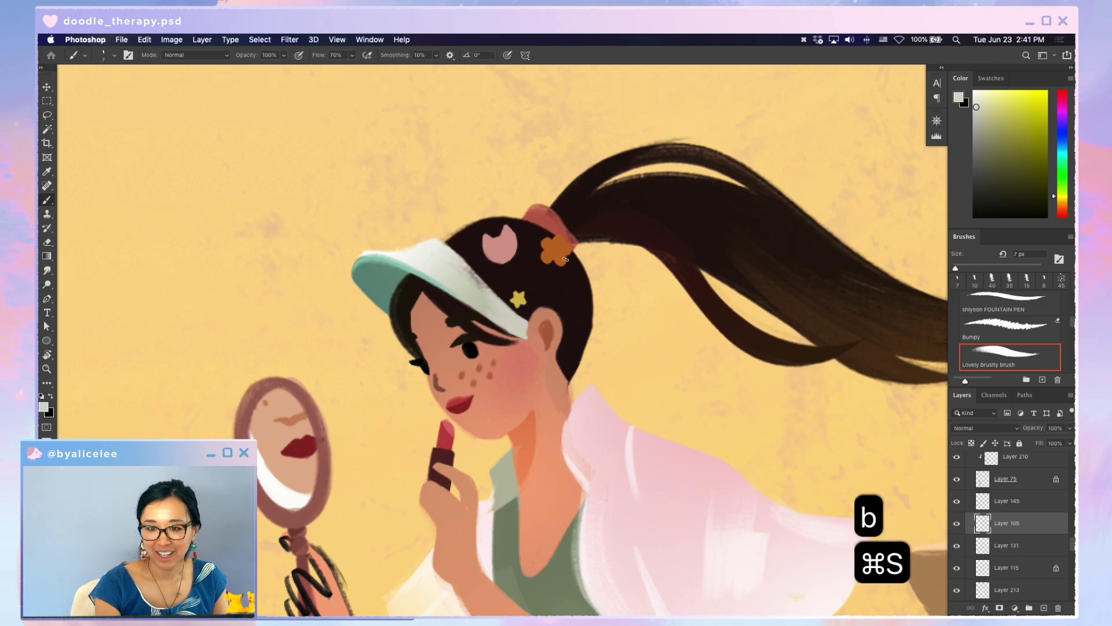
- Trim the visor's lower edge beside the ear with the eraser at 10 px, undoing the first stroke
key(b)
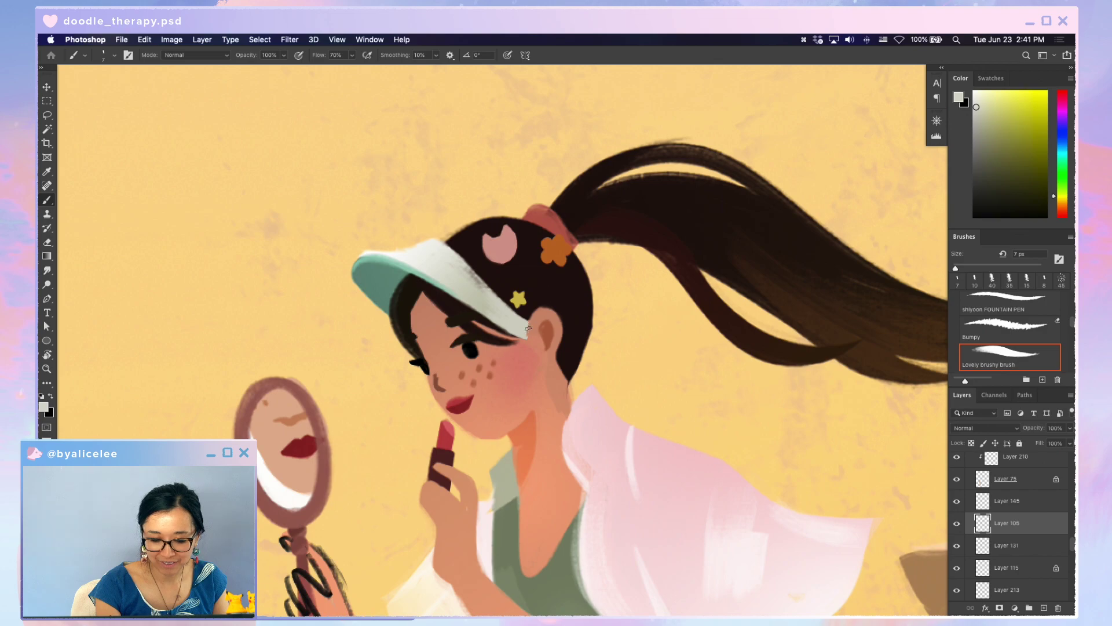
key(e)
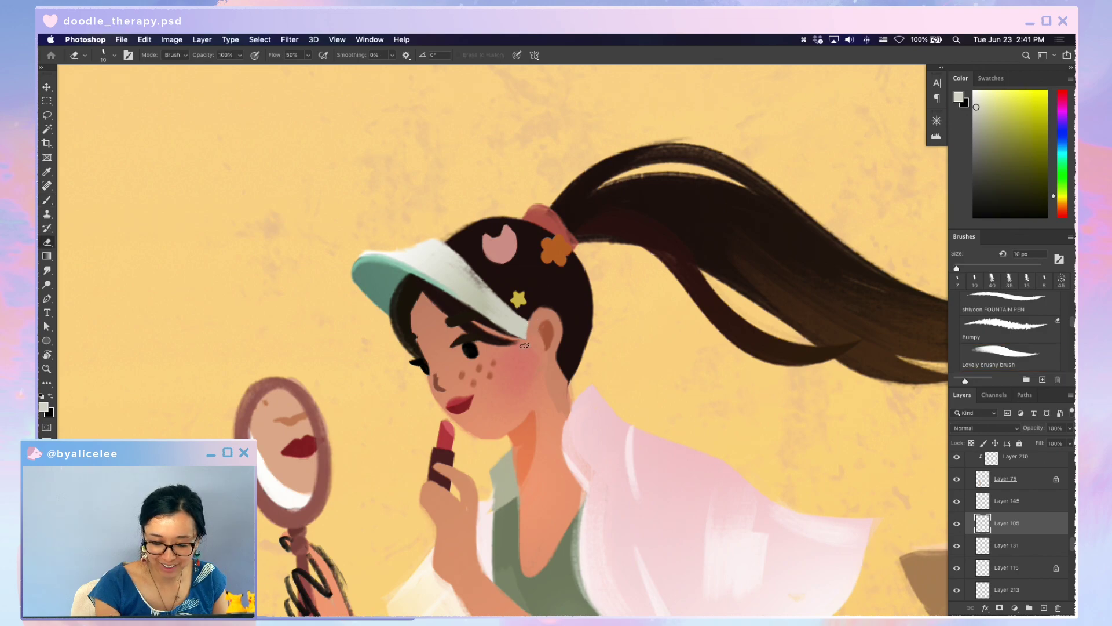
key(e)
drag(524, 336, 464, 299)
key(super+z)
key(e)
drag(525, 337, 486, 317)
key(e)
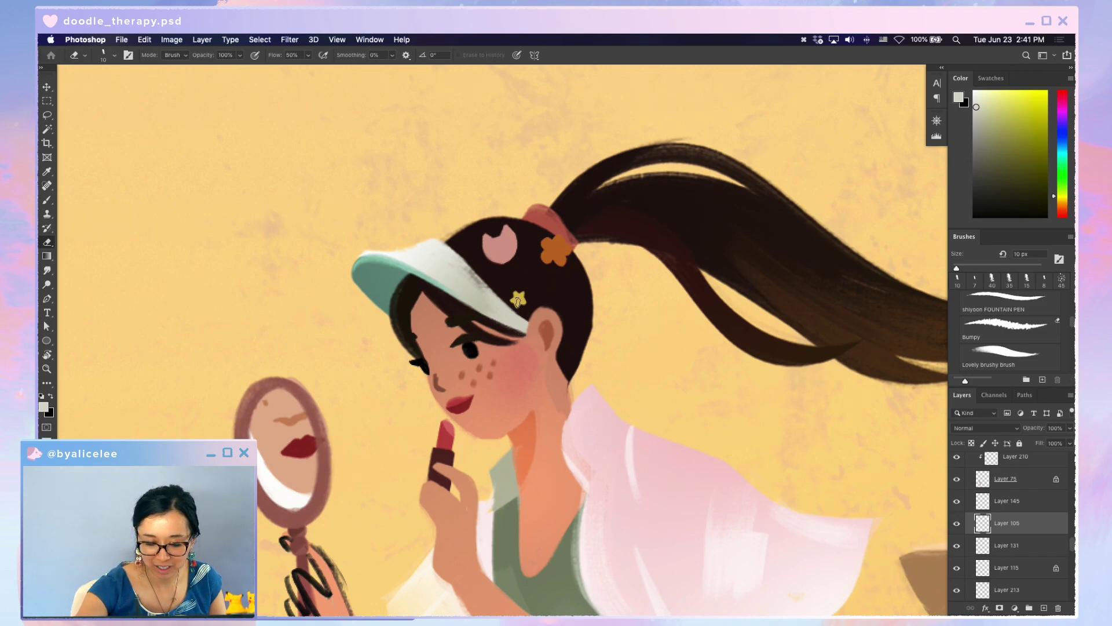
- Sample the neck's skin tone with the Gradient tool and unlock the layer at the nape for erasing
key(v)
click(565, 368)
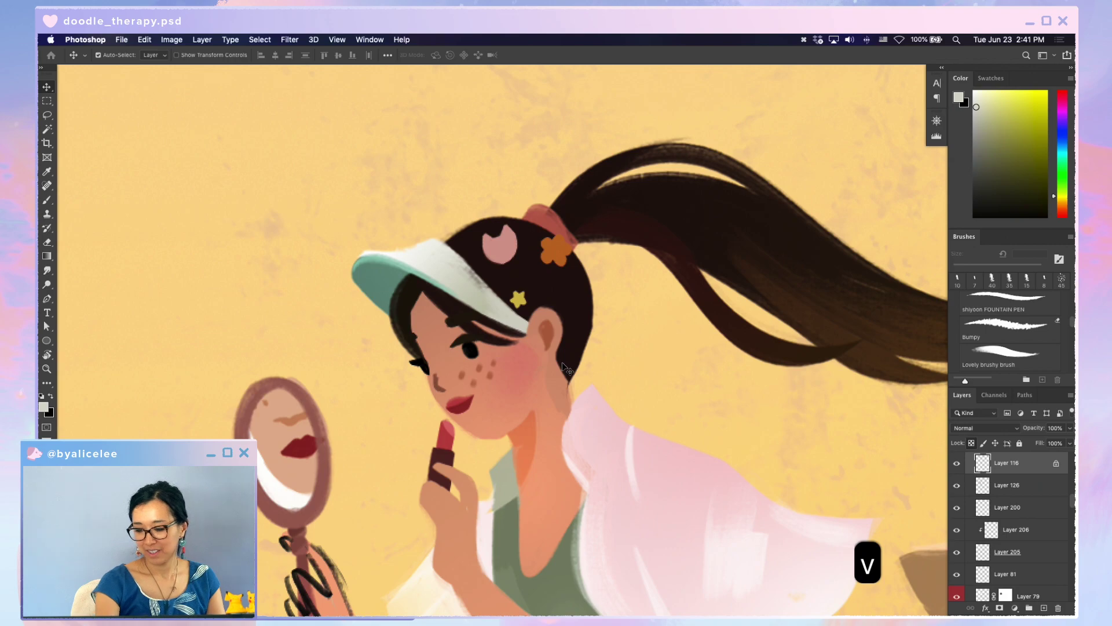
key(g)
alt+click(551, 417)
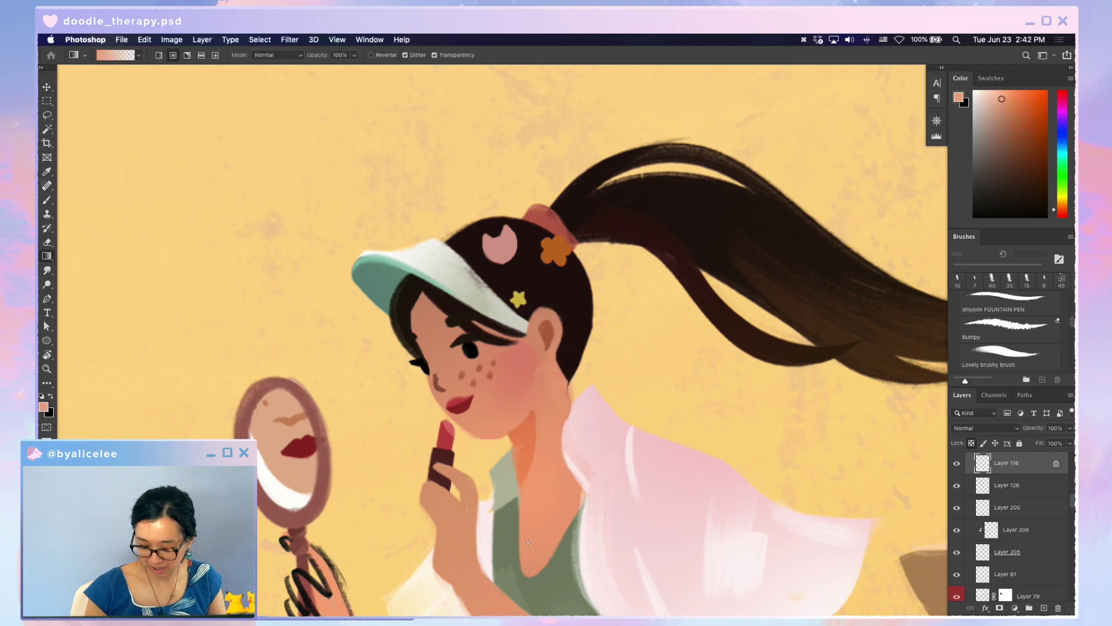
key(slash)
key(e)
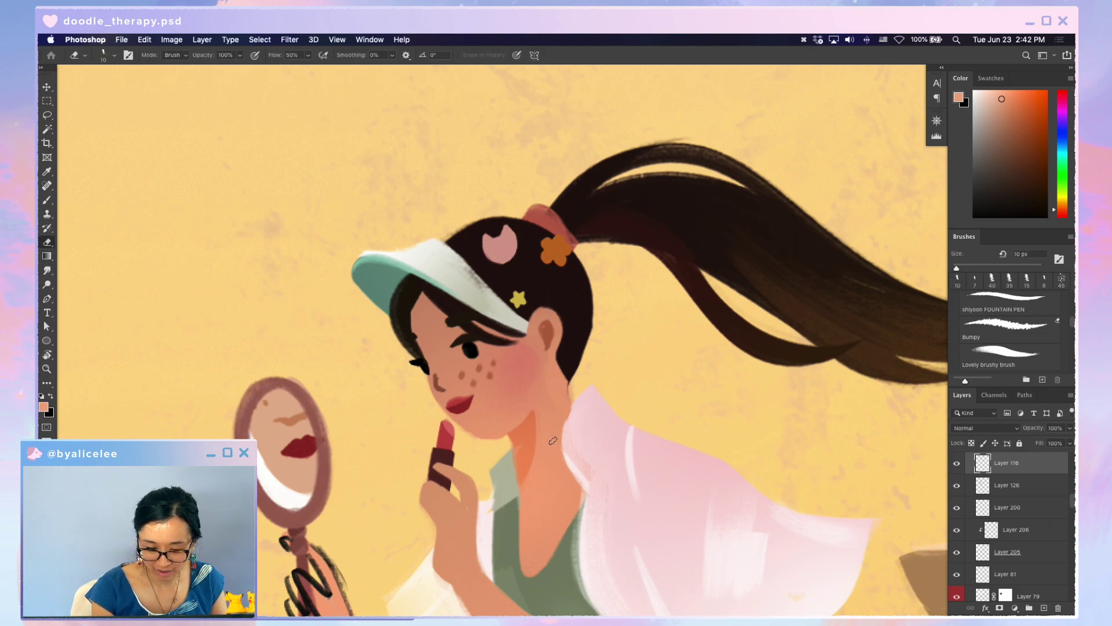
- Review the hair accessories within the whole illustration and save the document
key(super+minus)
key(super+minus)
key(super+minus)
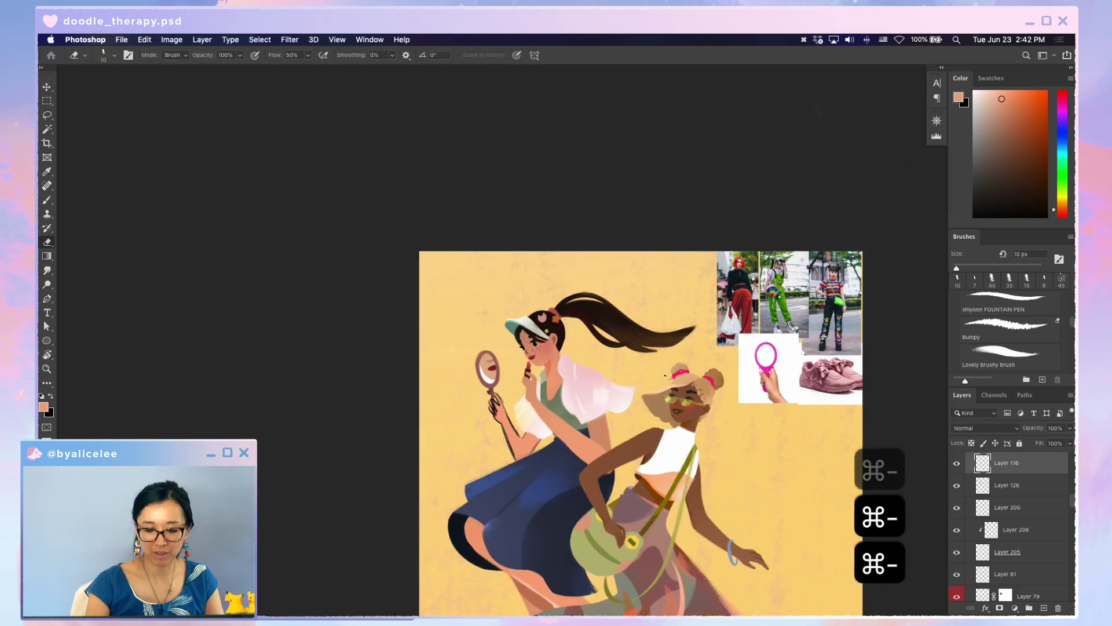
key(super+equal)
key(super+equal)
key(super+s)
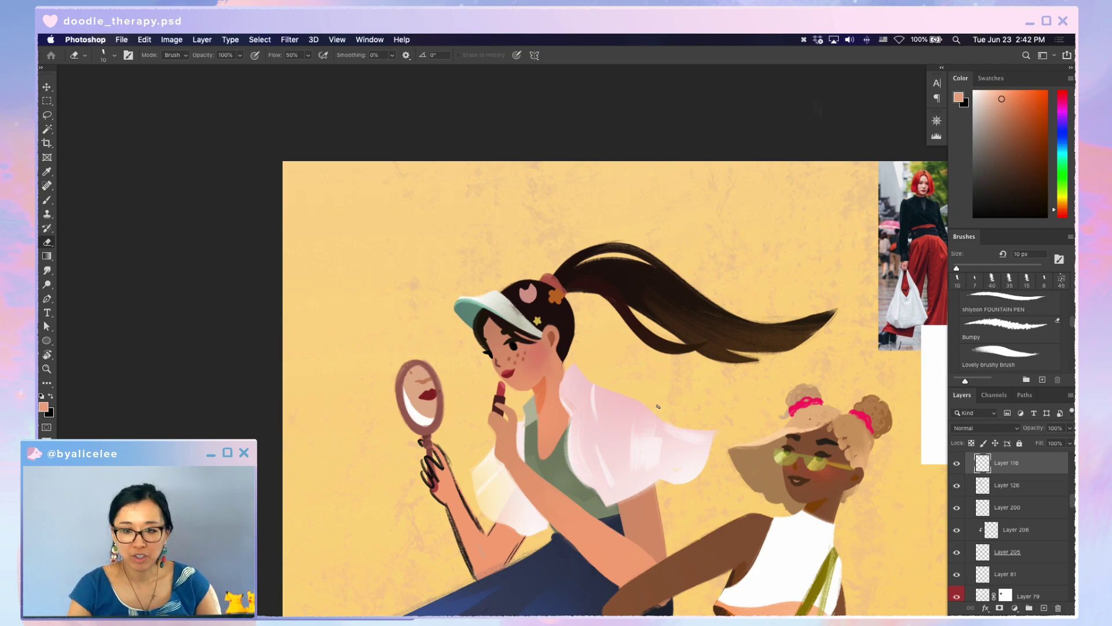
key(super+s)
- Select the visor's layer again and sample its off-white as the brush colour
key(v)
key(super+equal)
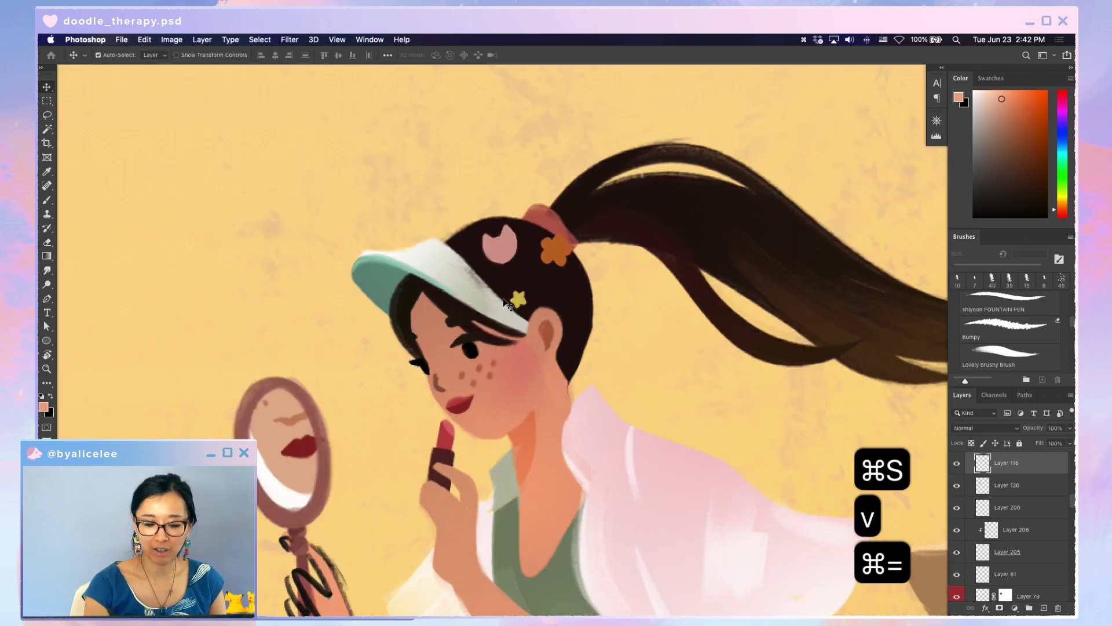
click(496, 299)
key(i)
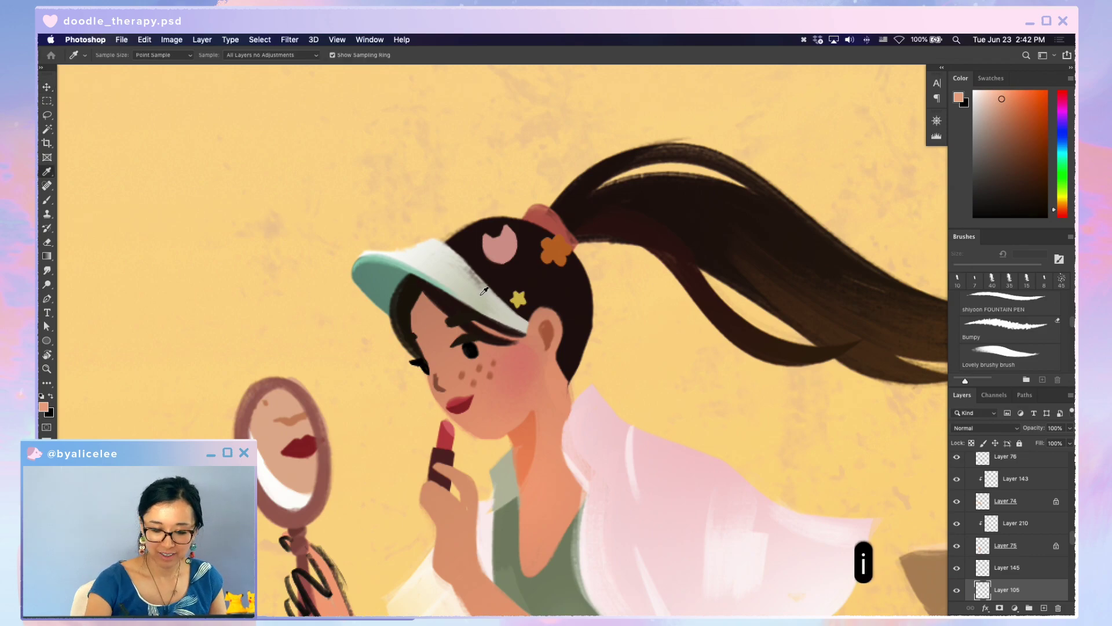
click(484, 290)
key(b)
key(super+minus)
key(super+minus)
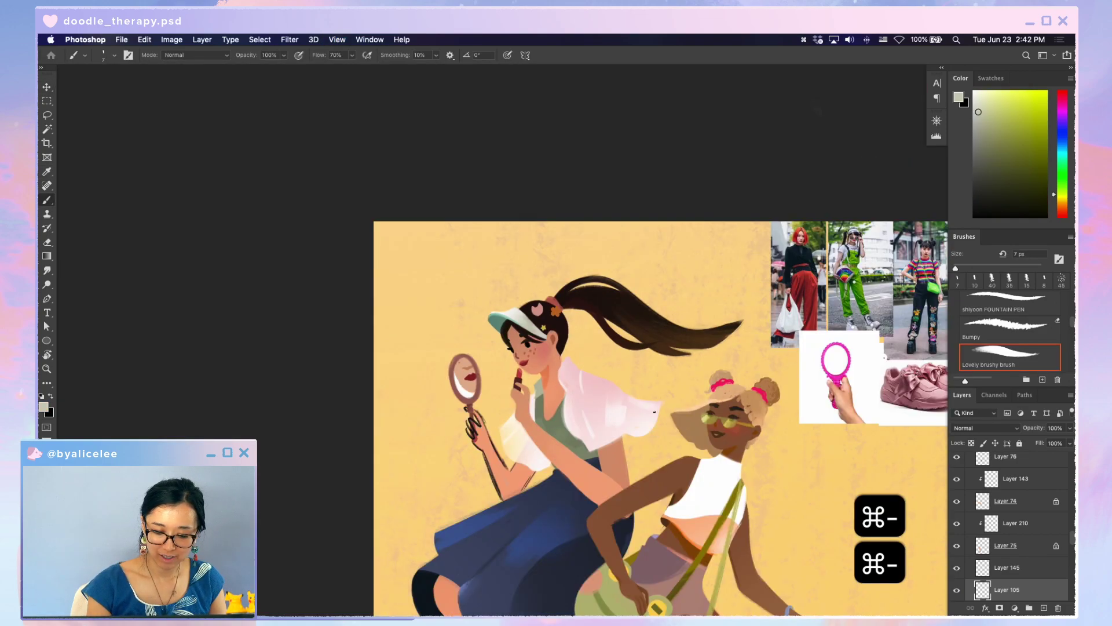
- Move the orange flower down away from the hair tie and scale it to about 78%
key(super+equal)
key(super+equal)
key(v)
click(574, 253)
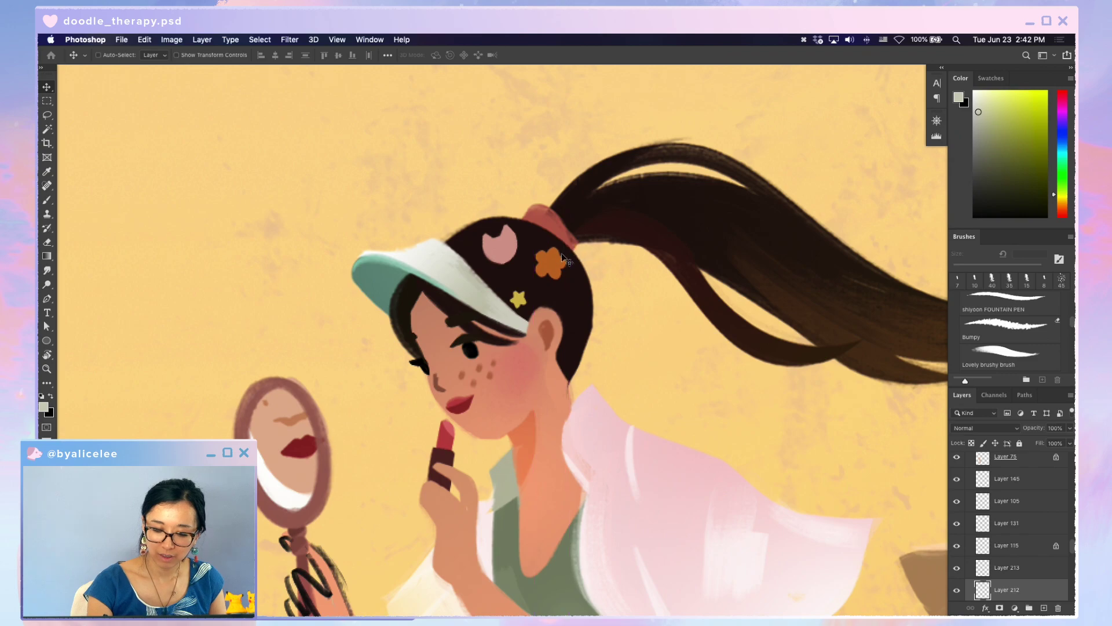
key(super+t)
drag(575, 238, 571, 246)
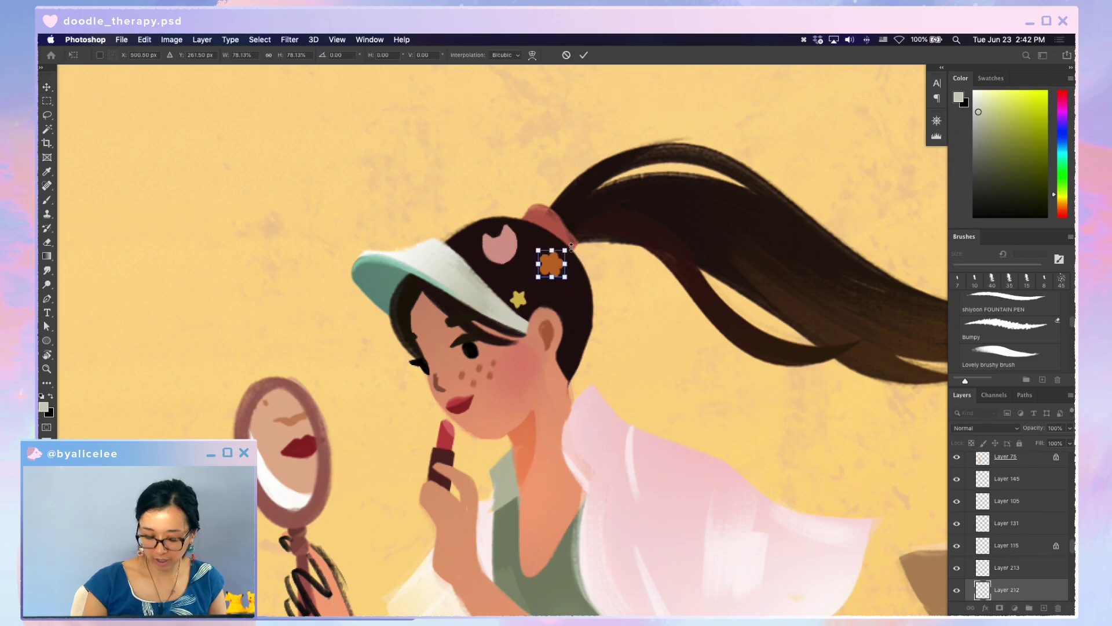
key(Return)
- Lighten the orange flower by setting its Hue/Saturation lightness to +26
key(super+u)
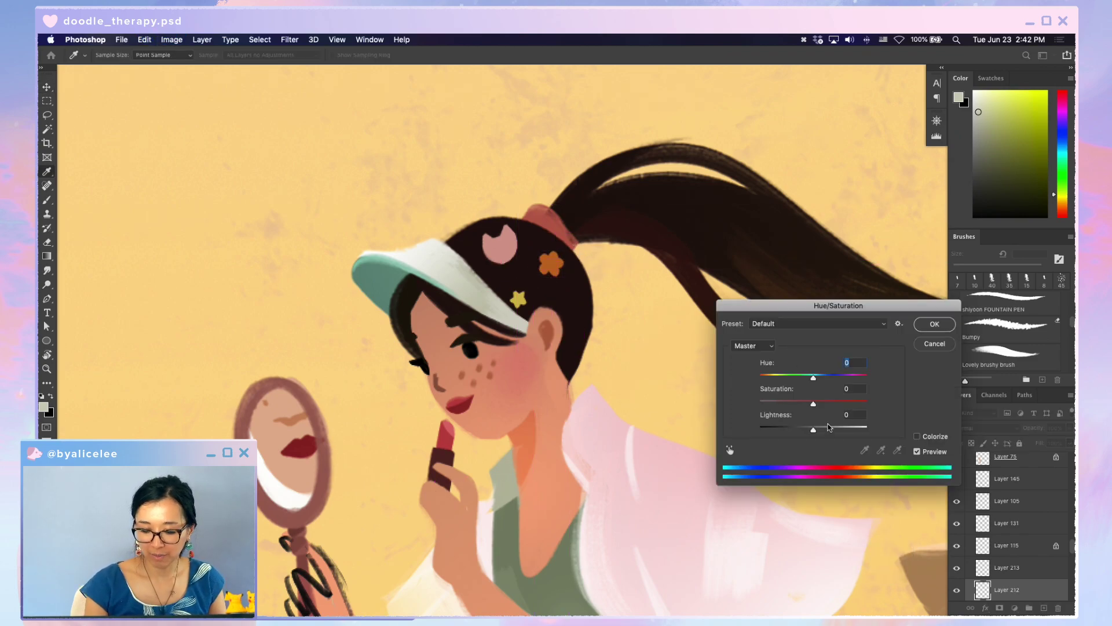
click(828, 428)
drag(940, 307, 831, 238)
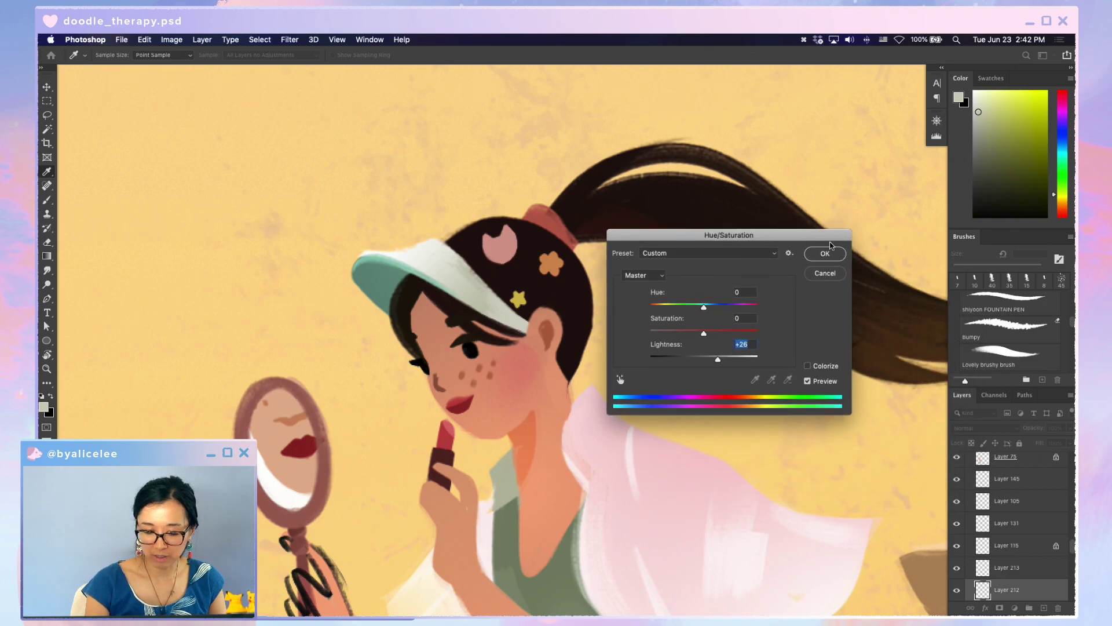
click(828, 250)
- Select the pink hair ornament, scale it to about 89%, and save the document
key(v)
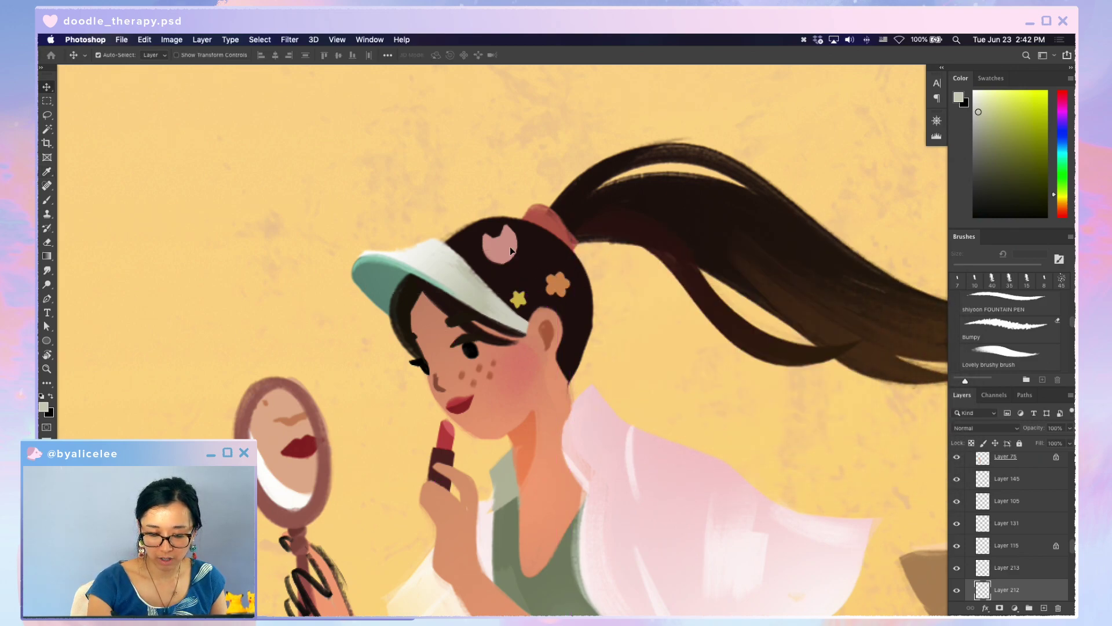
click(511, 251)
key(super+t)
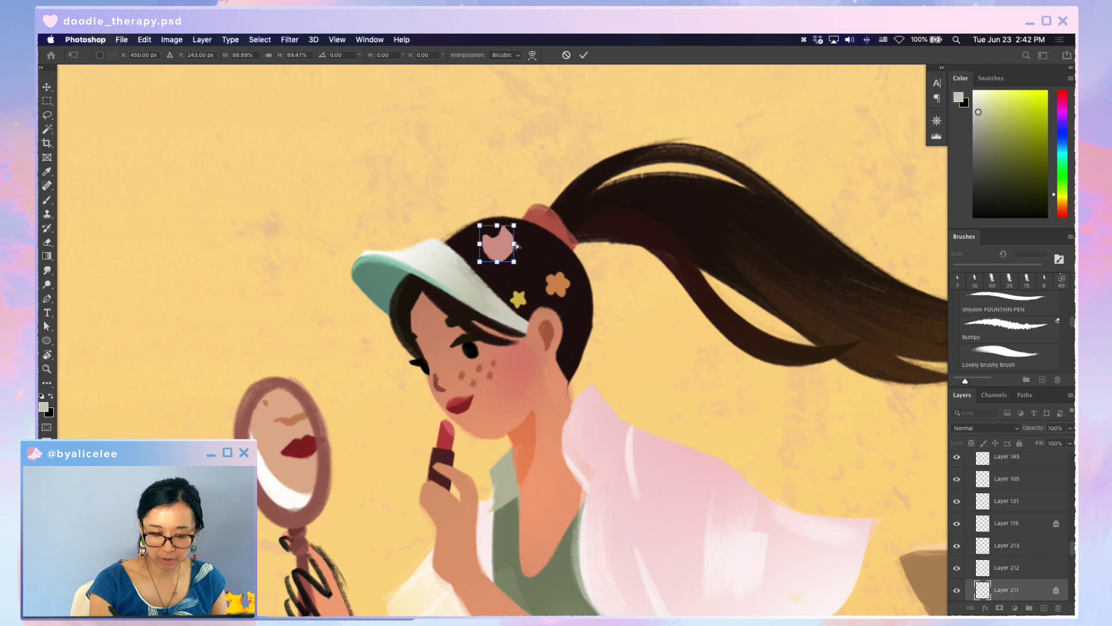
drag(517, 245, 521, 242)
key(Return)
key(super+s)
key(e)
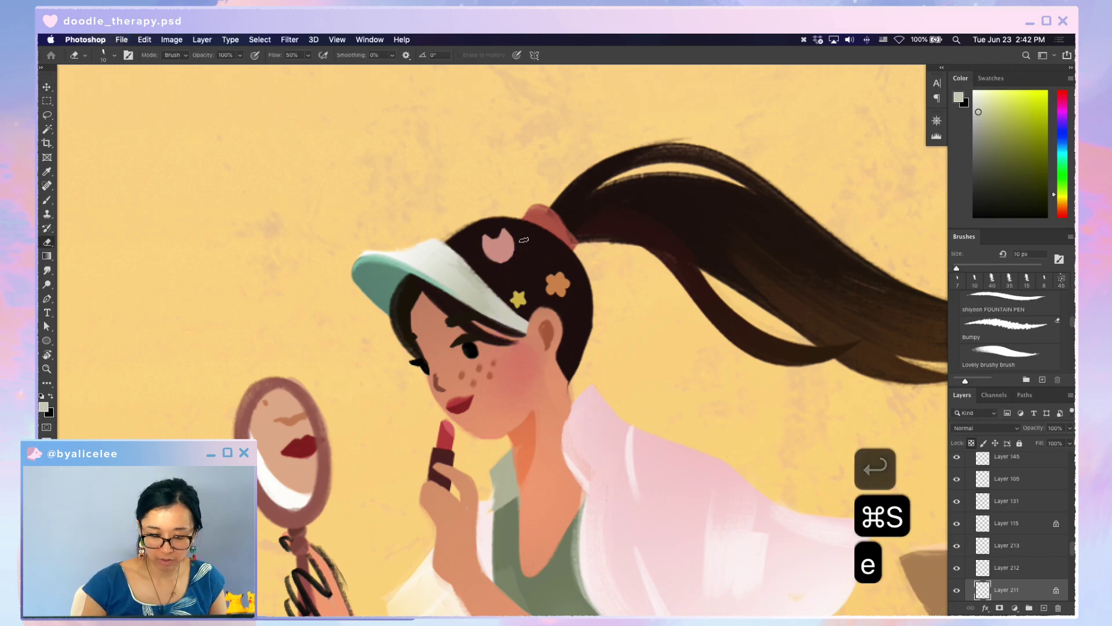
key(r)
mouse_move(525, 202)
mouse_down()
mouse_move(589, 207)
mouse_move(662, 312)
mouse_up()
key(e)
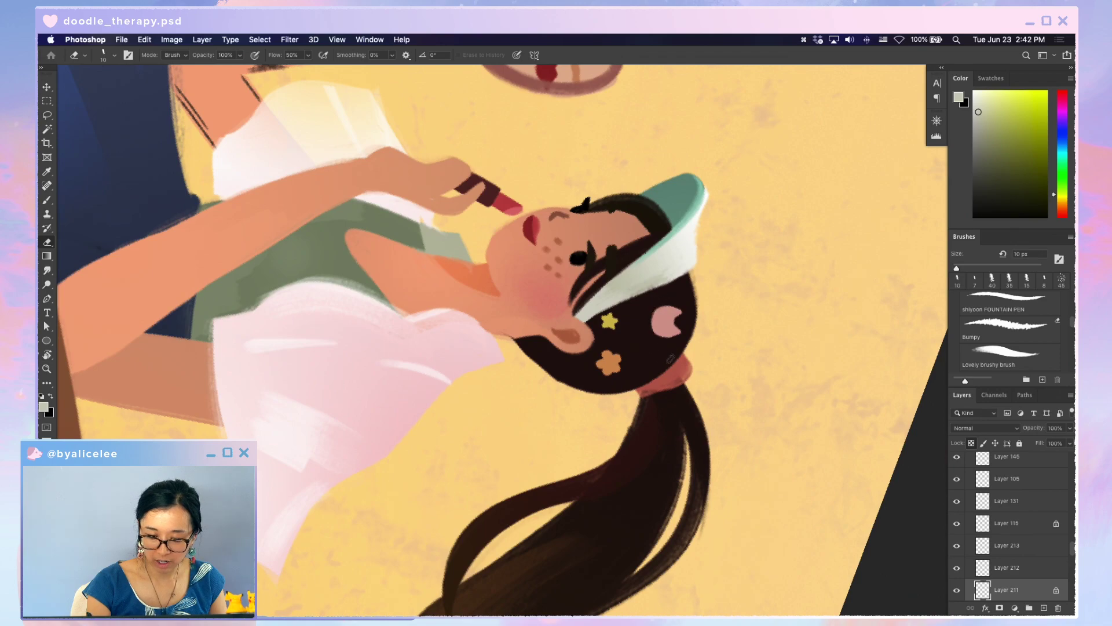
key(super+z)
key(e)
key(Escape)
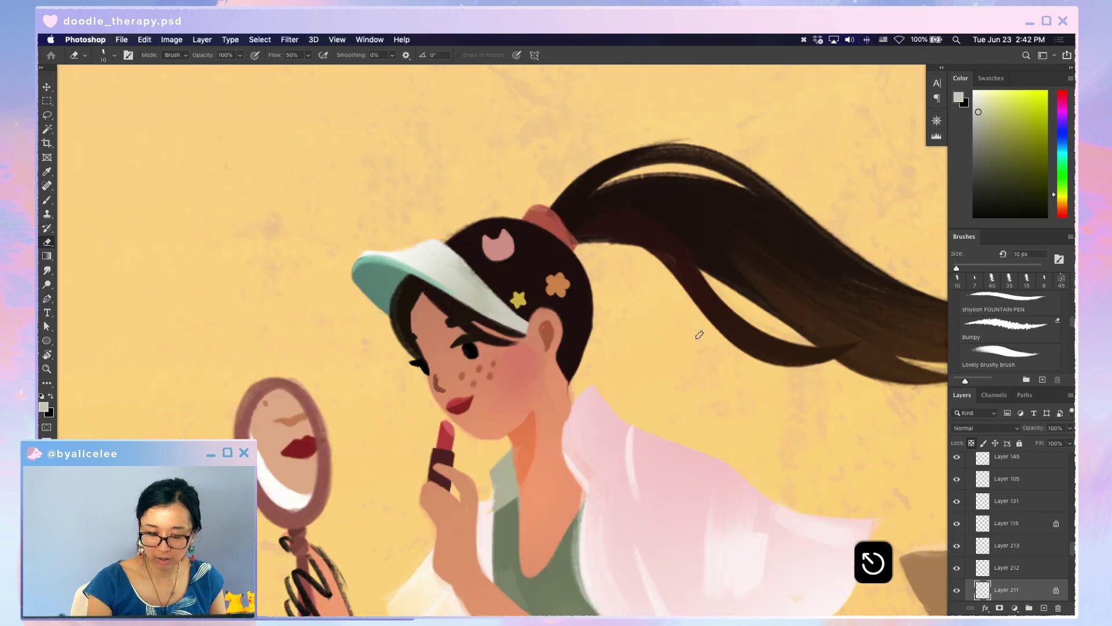
- Save the document, then recolour the pink ornament with hue -18, saturation +29 and lightness -12, and shift it slightly away from the visor
key(super+s)
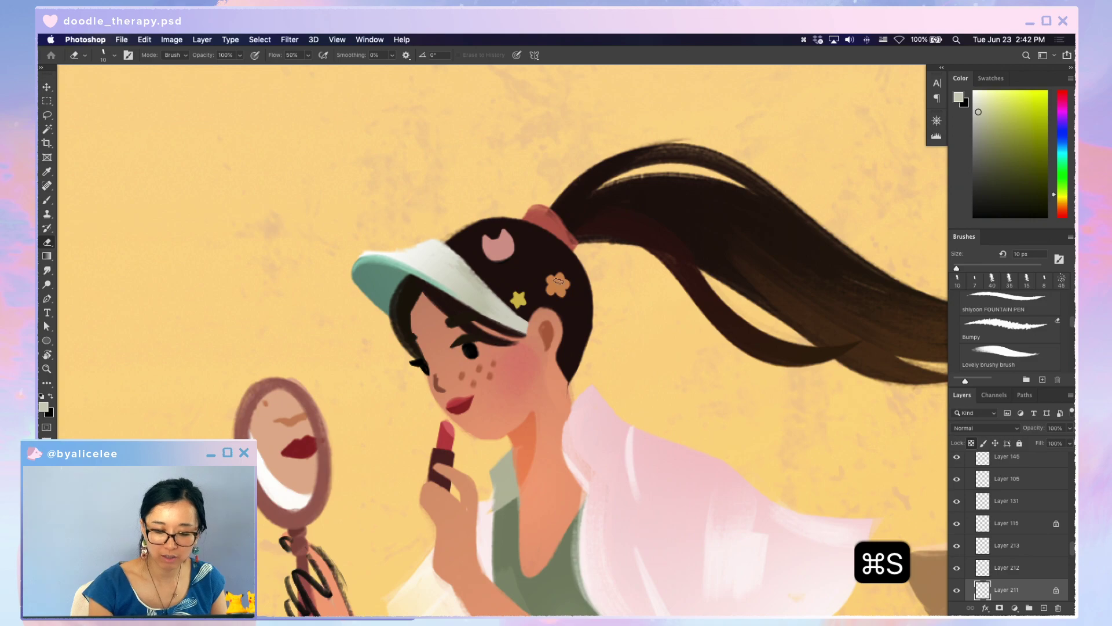
key(super+s)
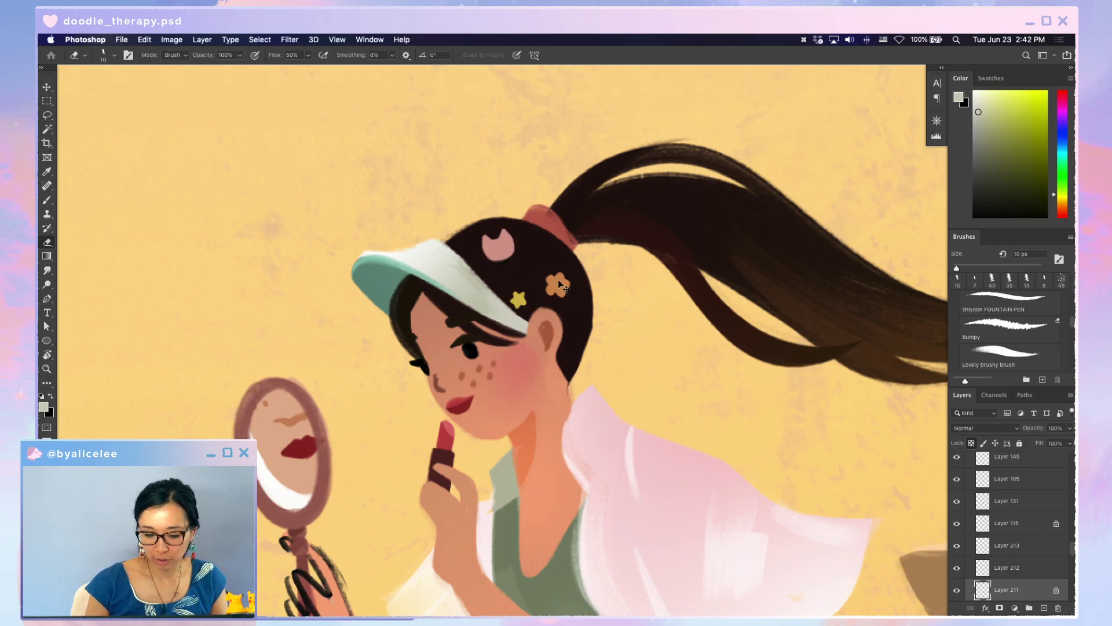
key(super+u)
drag(704, 359, 698, 359)
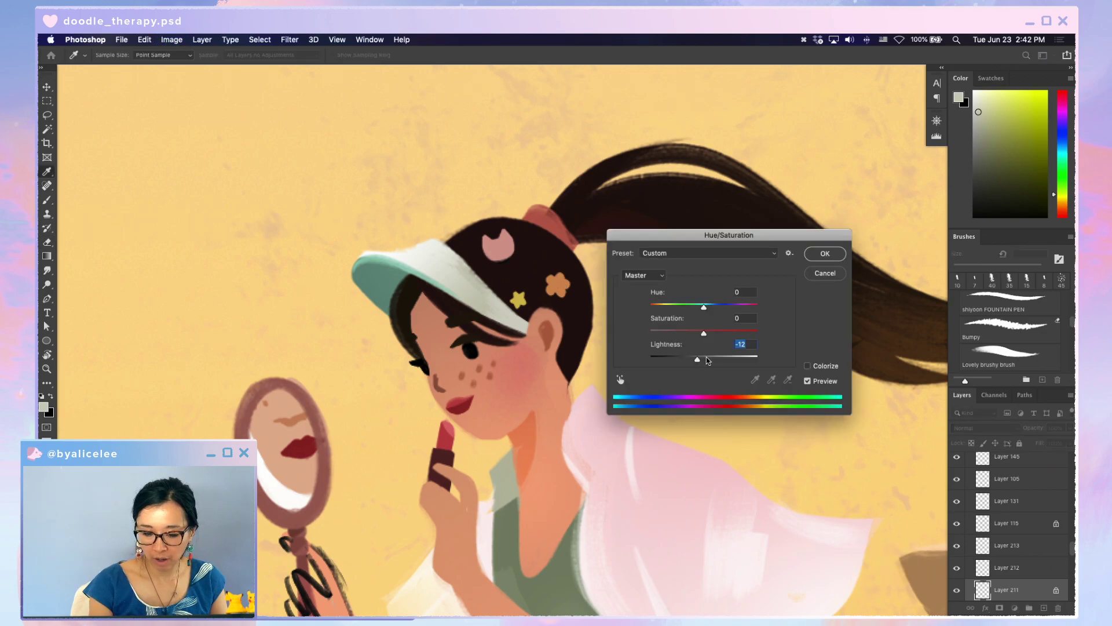
click(720, 333)
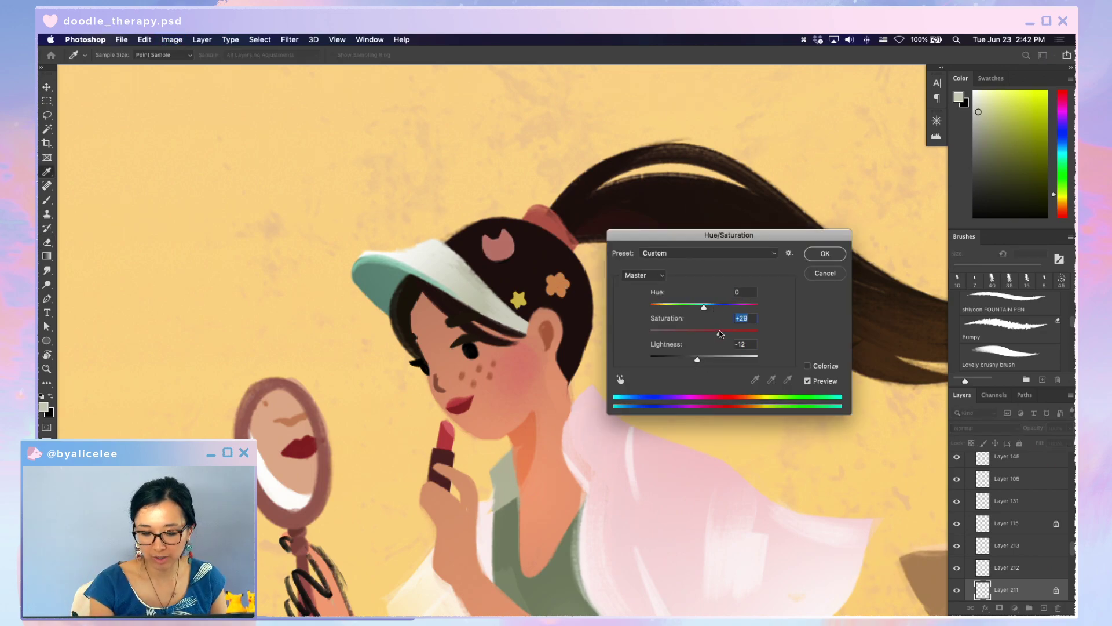
drag(718, 307, 687, 306)
drag(757, 235, 745, 190)
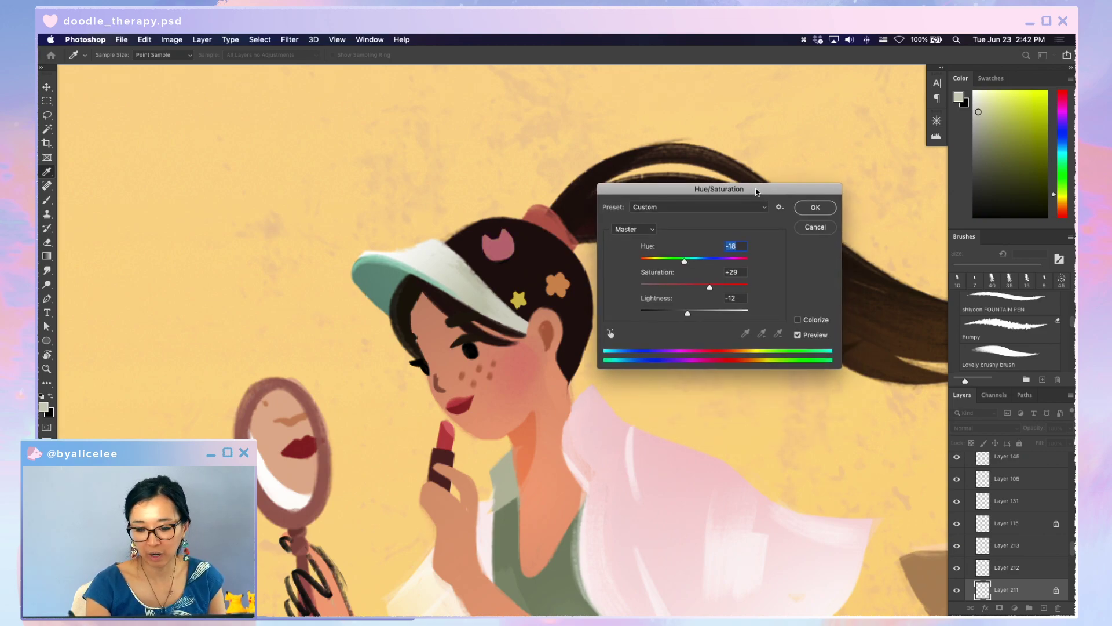
key(Return)
key(v)
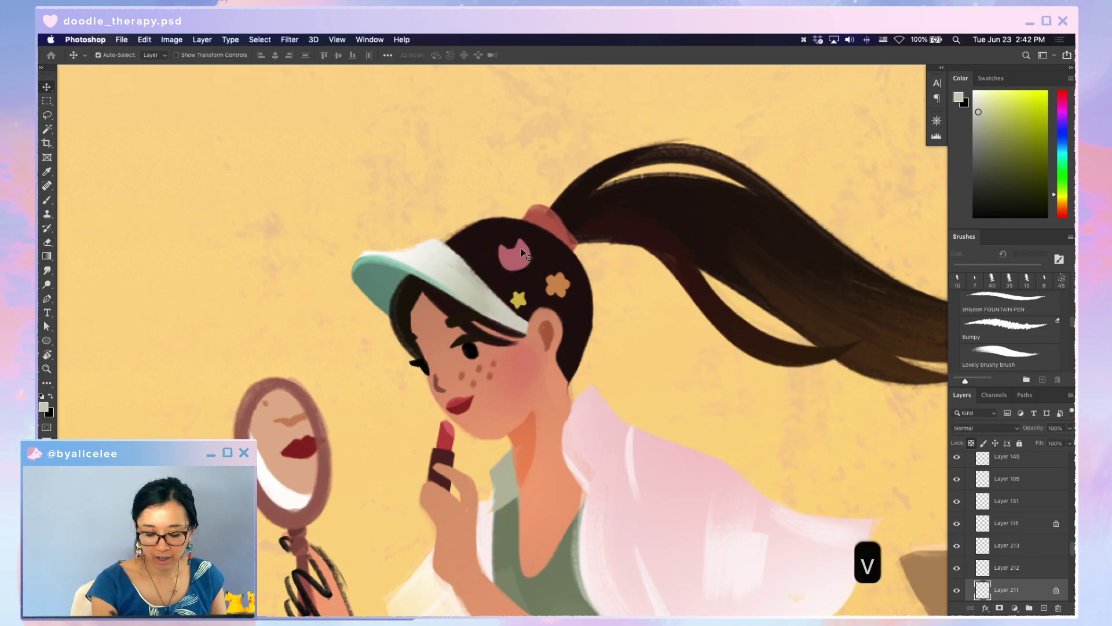
- Sample the ornament's pink, pick a deeper red from it, and reduce the Lovely brushy brush to 4 px
key(super+equal)
key(i)
click(494, 218)
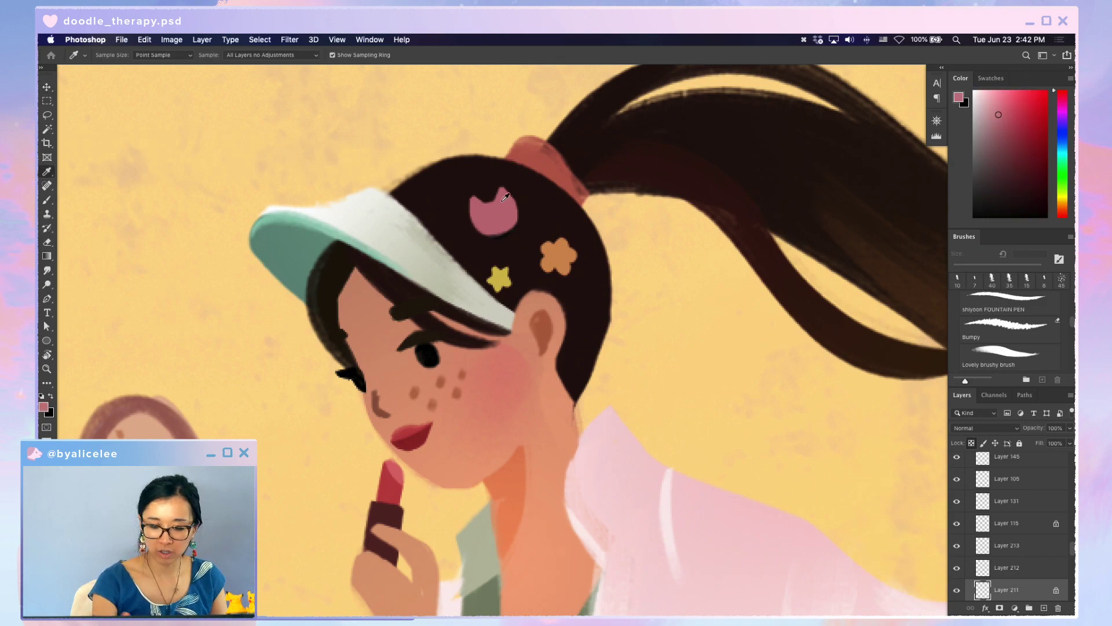
key(b)
drag(1008, 132, 1009, 124)
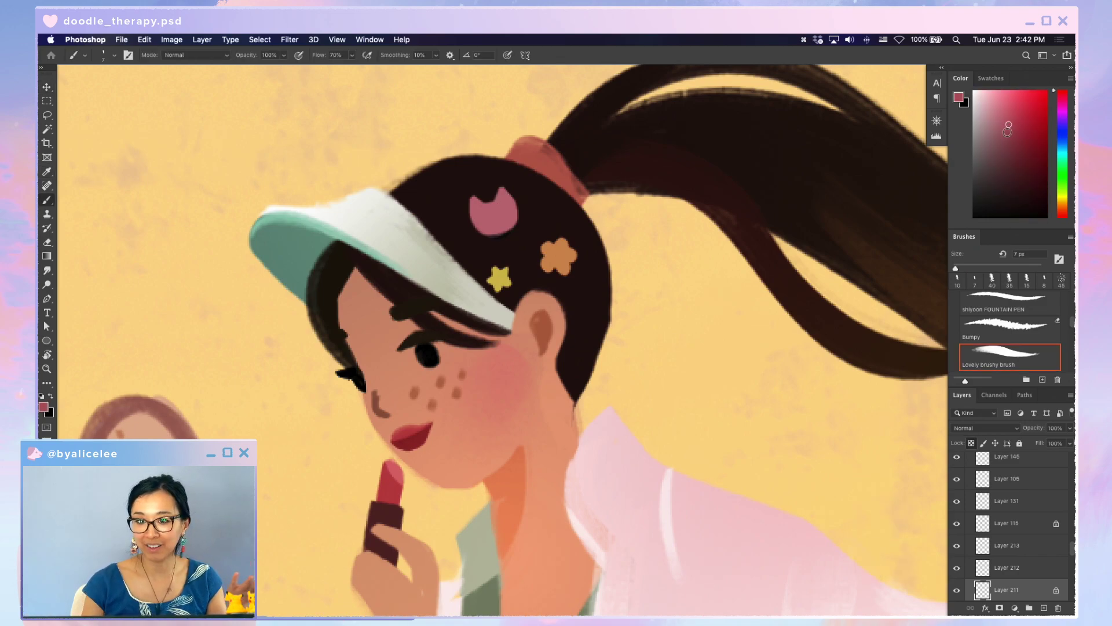
key(bracketleft)
key(bracketleft)
key(bracketleft)
key(b)
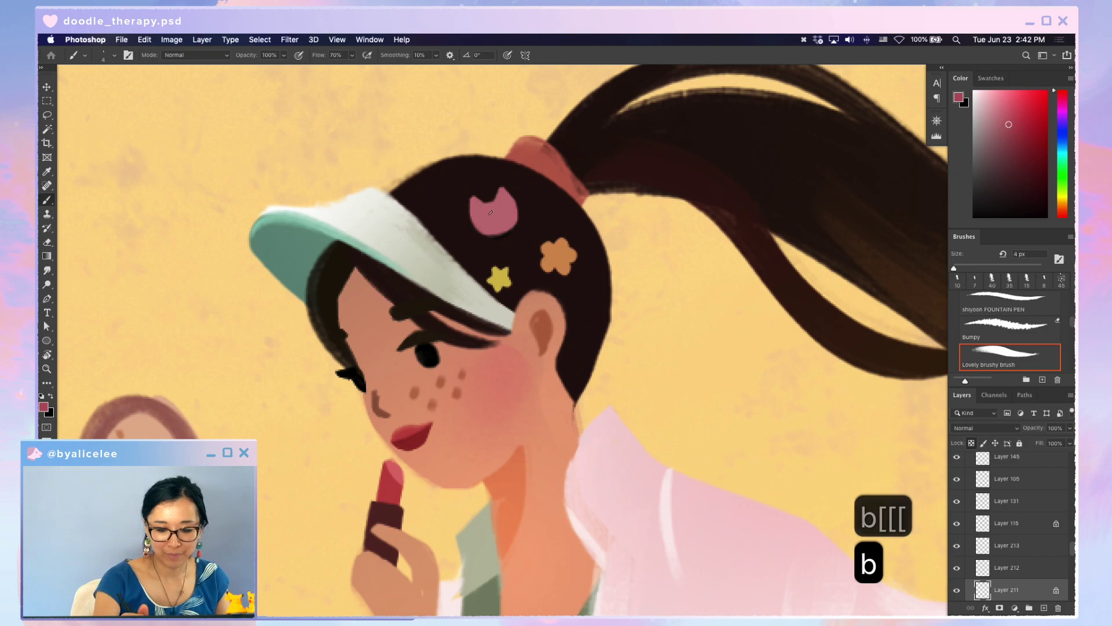
- Paint two dark eyes and a small muzzle on the pink cat ornament, undoing the unsatisfactory strokes
click(483, 215)
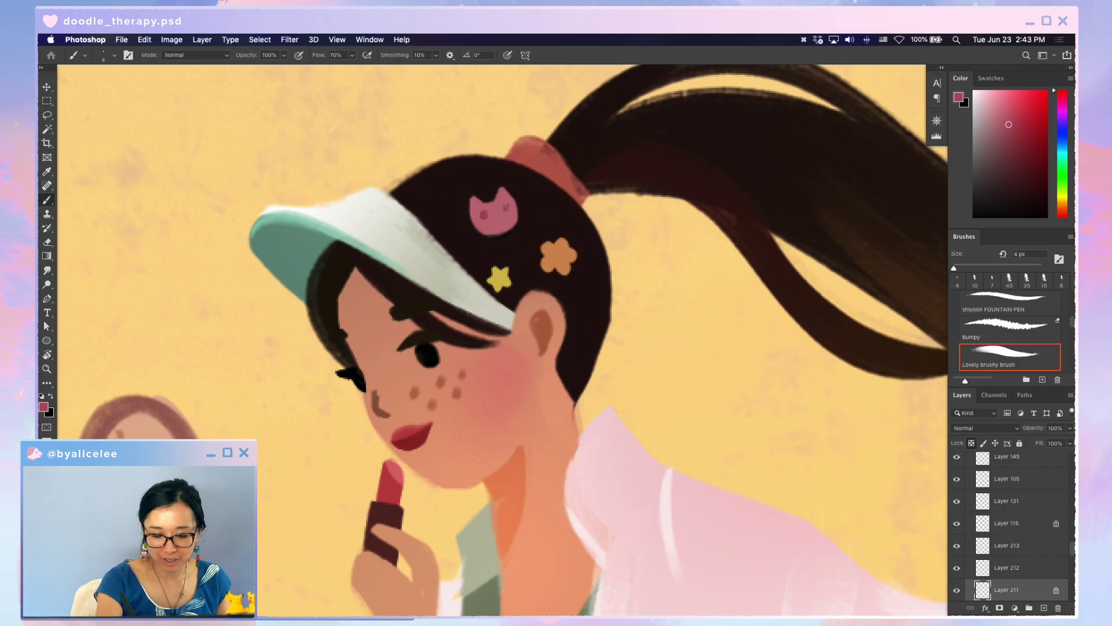
key(super+z)
key(super+z)
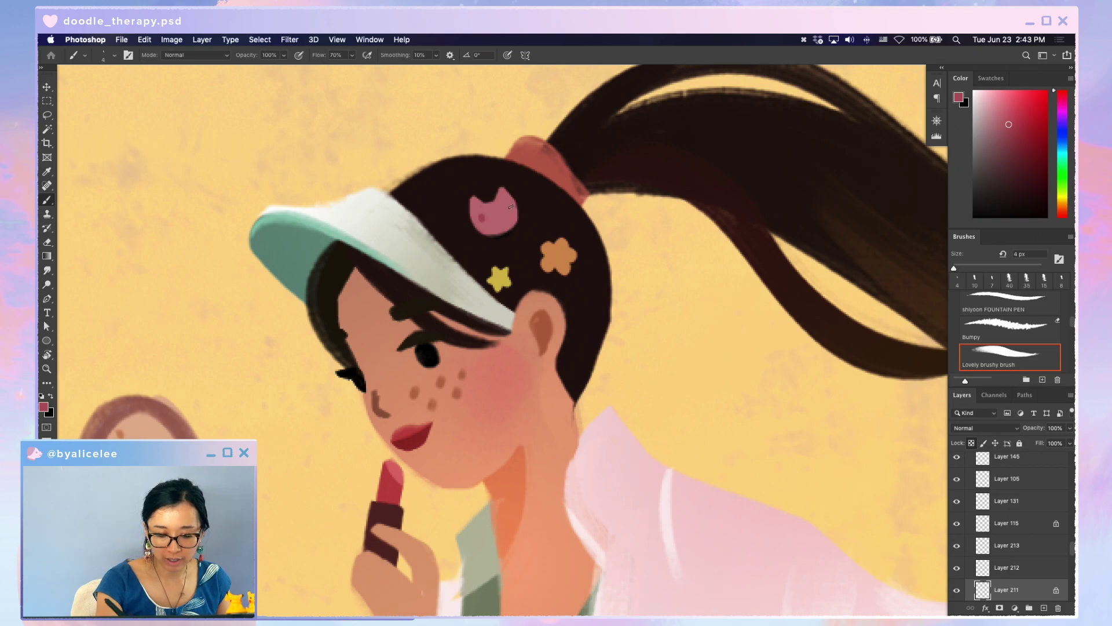
key(super+z)
key(super+z)
alt+click(486, 222)
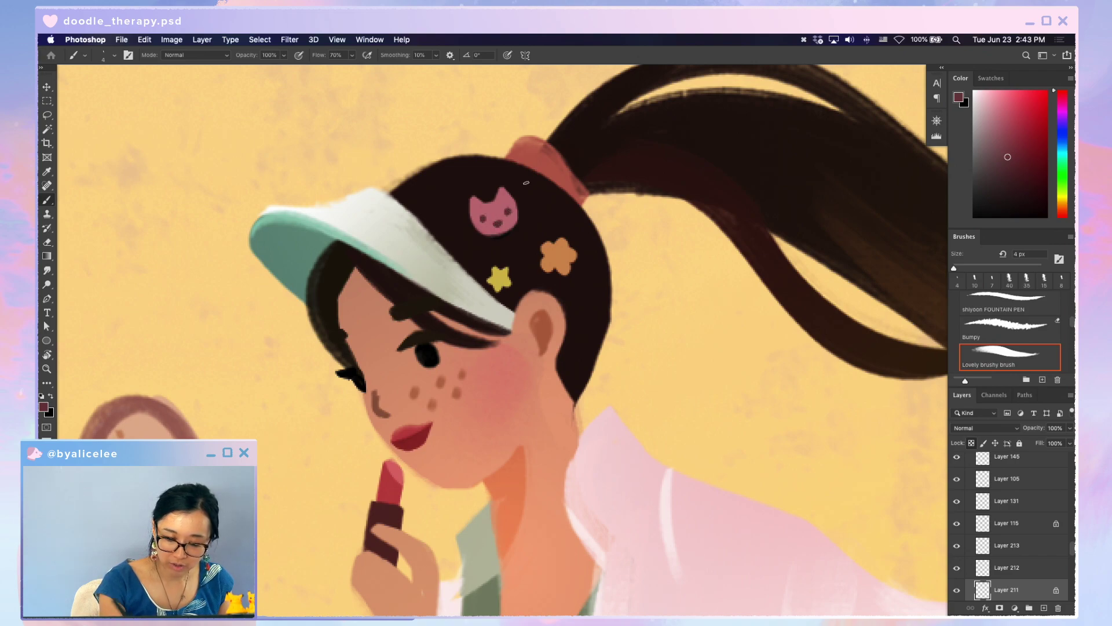
- Nudge the cat ornament towards the visor, then select its facial features and lighten them by +19
key(v)
drag(509, 209, 503, 201)
key(w)
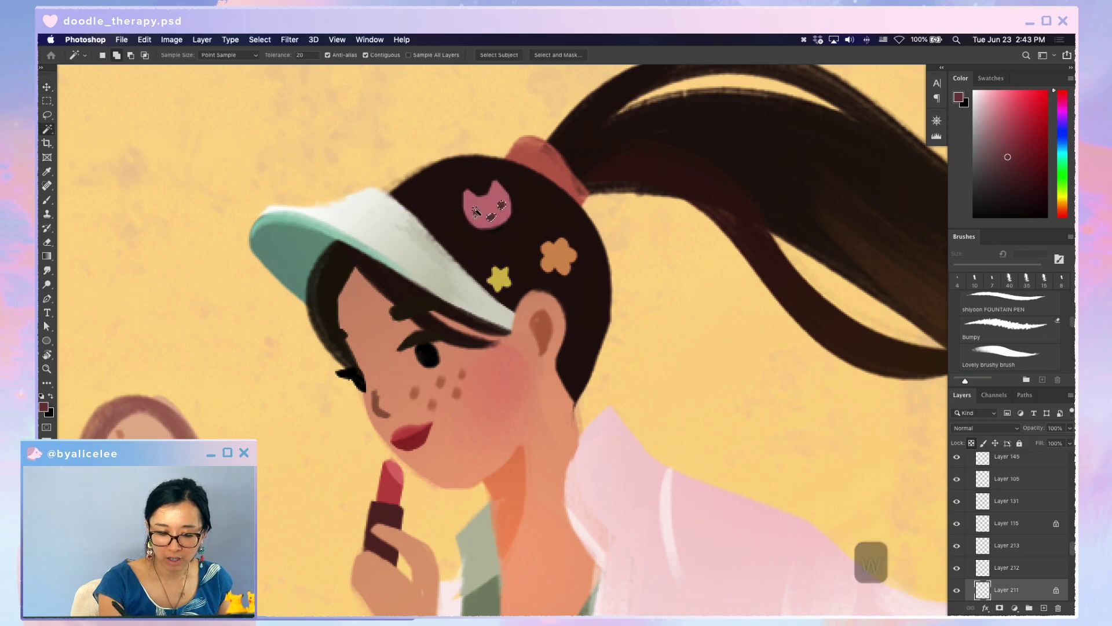
key(i)
key(super+u)
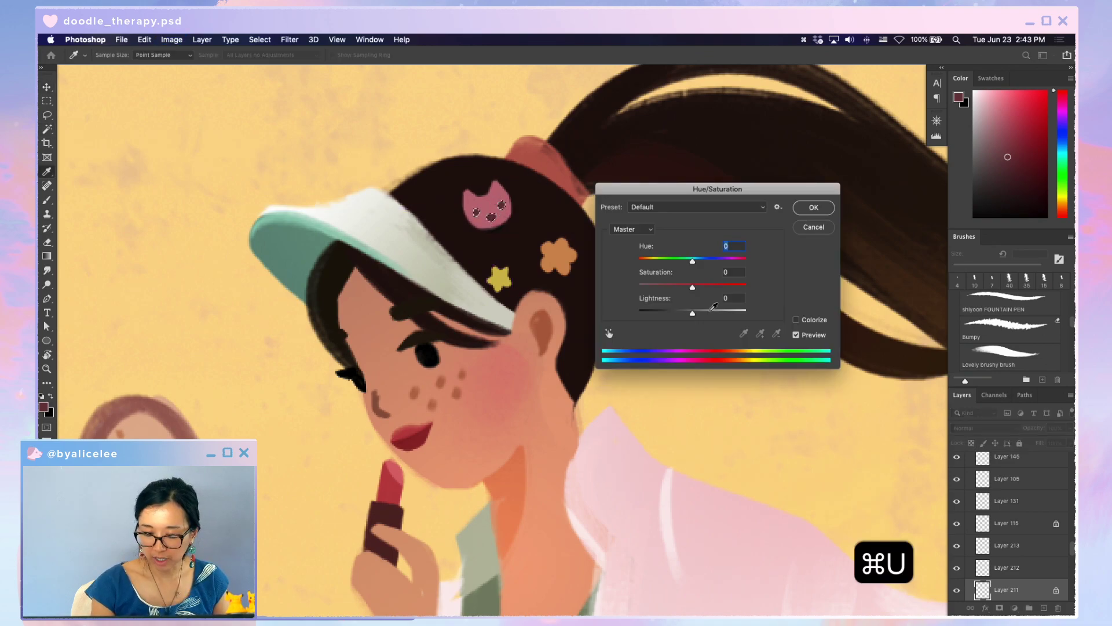
drag(692, 313, 703, 313)
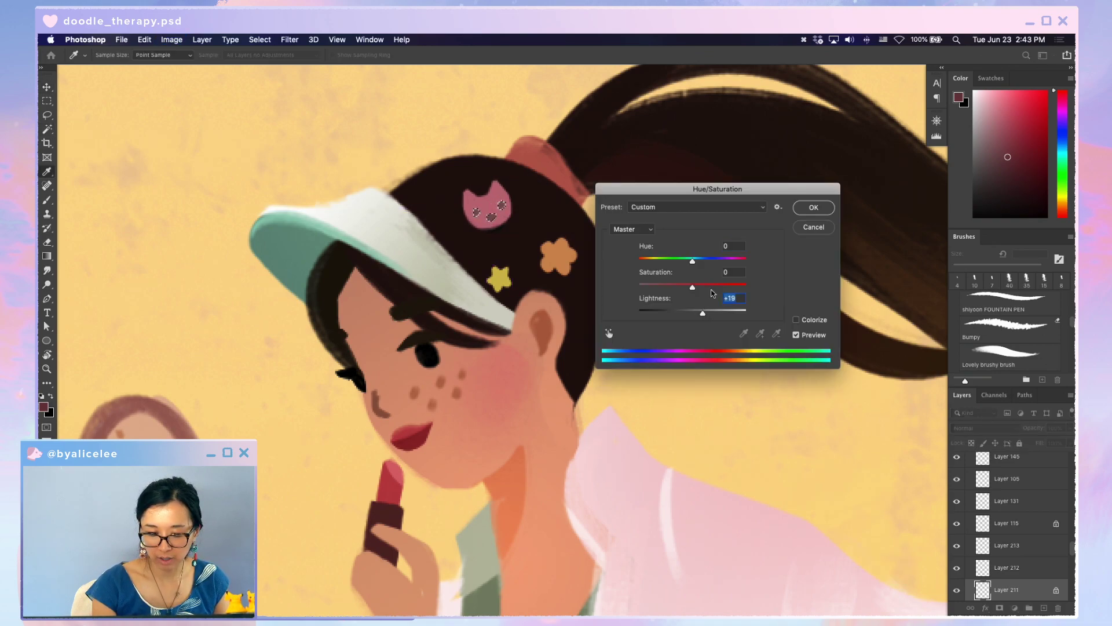
click(814, 207)
key(super+d)
- Review the hair ornaments at several magnifications within the whole illustration and save the document
key(super+minus)
key(super+minus)
key(super+equal)
key(super+equal)
key(v)
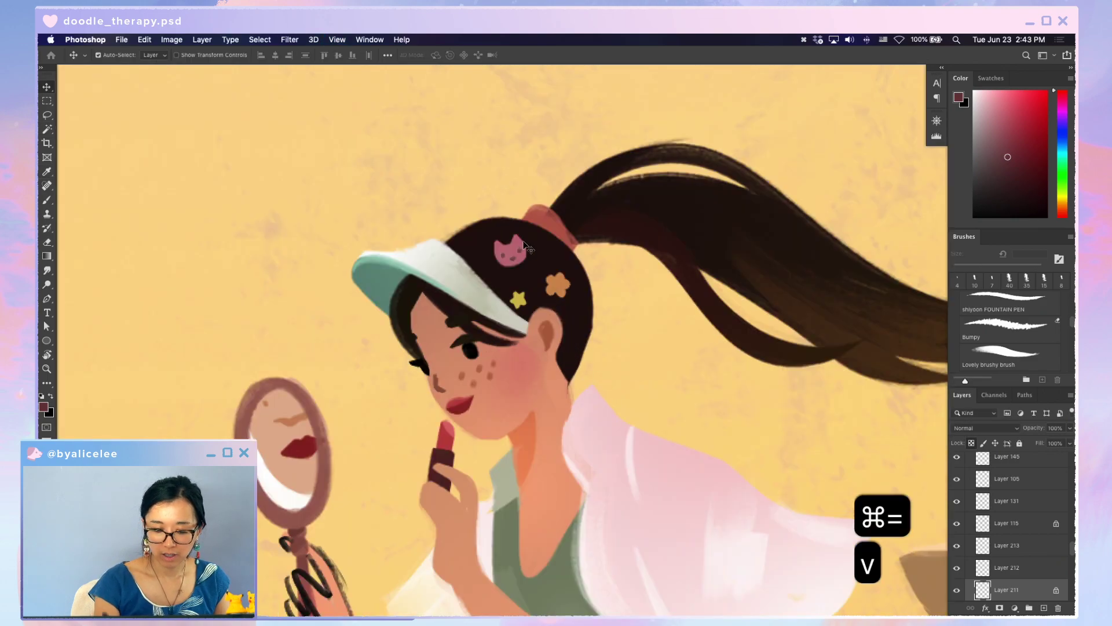
key(super+minus)
key(super+minus)
key(super+minus)
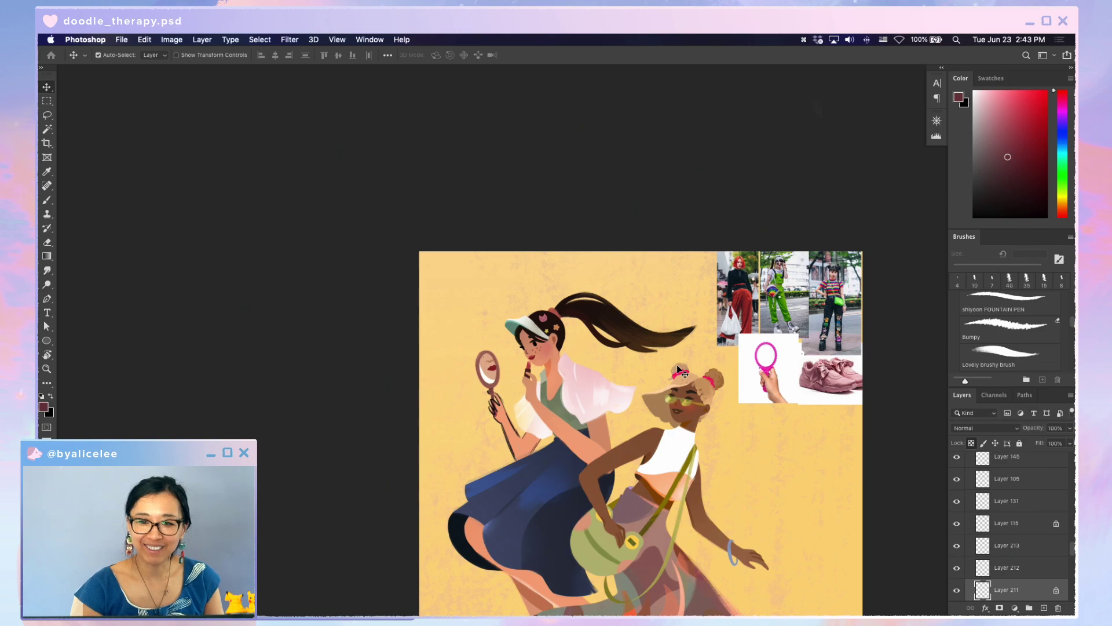
key(super+equal)
key(super+equal)
key(super+s)
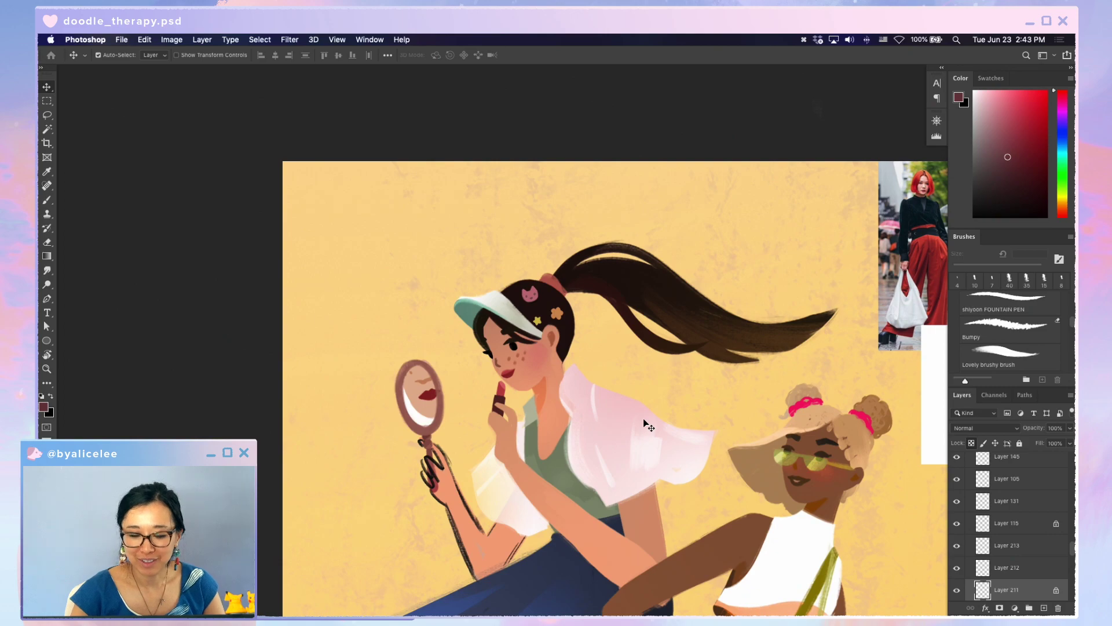
- Rearrange the ornaments, moving the cat towards the hair tie, the yellow star up from the visor's edge, and the orange flower slightly
key(super+equal)
key(super+equal)
key(v)
drag(495, 191, 532, 200)
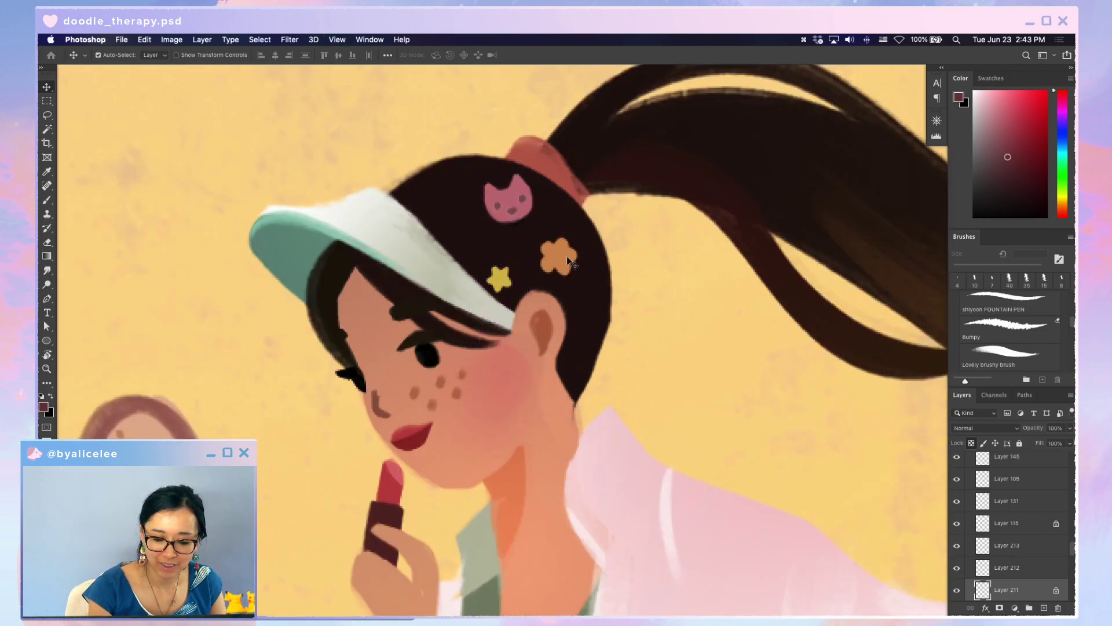
drag(567, 256, 568, 255)
drag(503, 273, 490, 245)
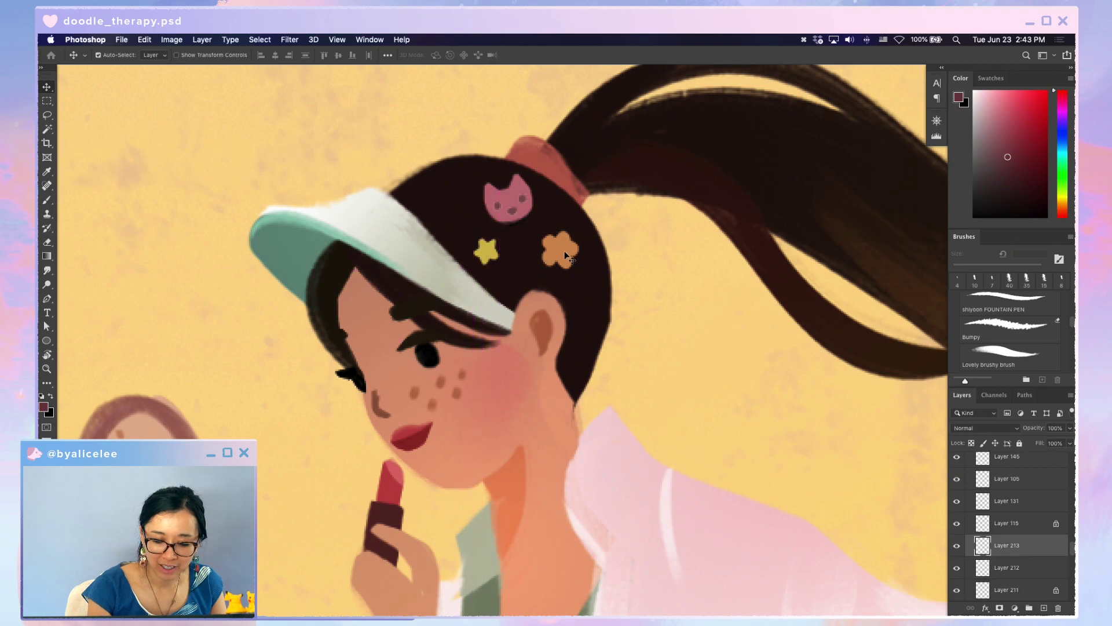
click(559, 267)
drag(559, 267, 558, 263)
key(super+minus)
key(super+minus)
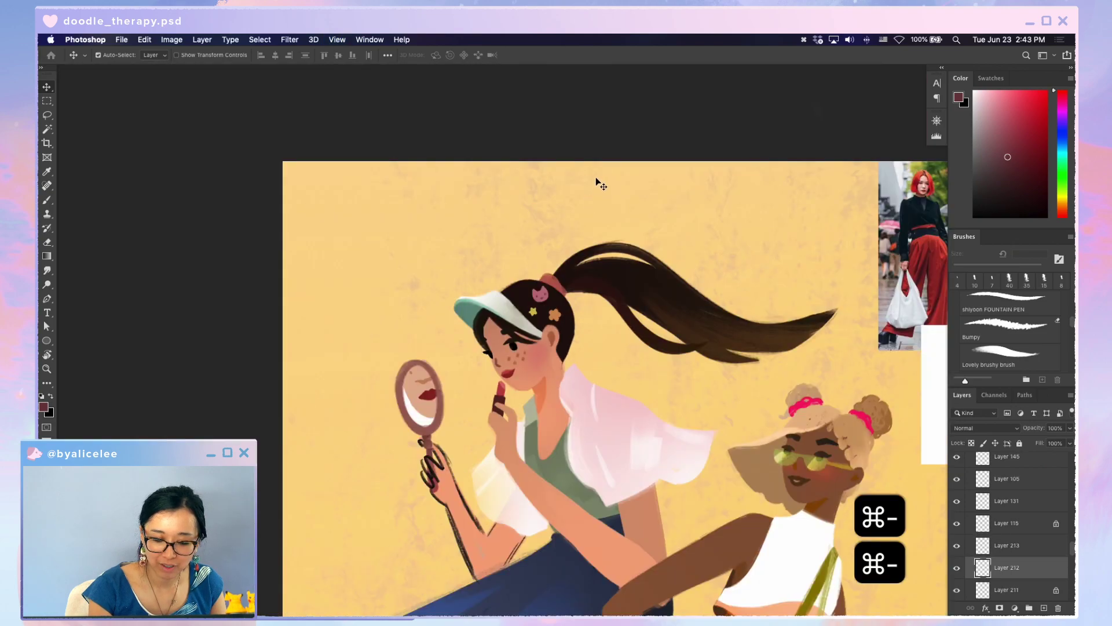
- Select the face's base layer for erasing near the front eyelashes, check the figure, and save the document
key(v)
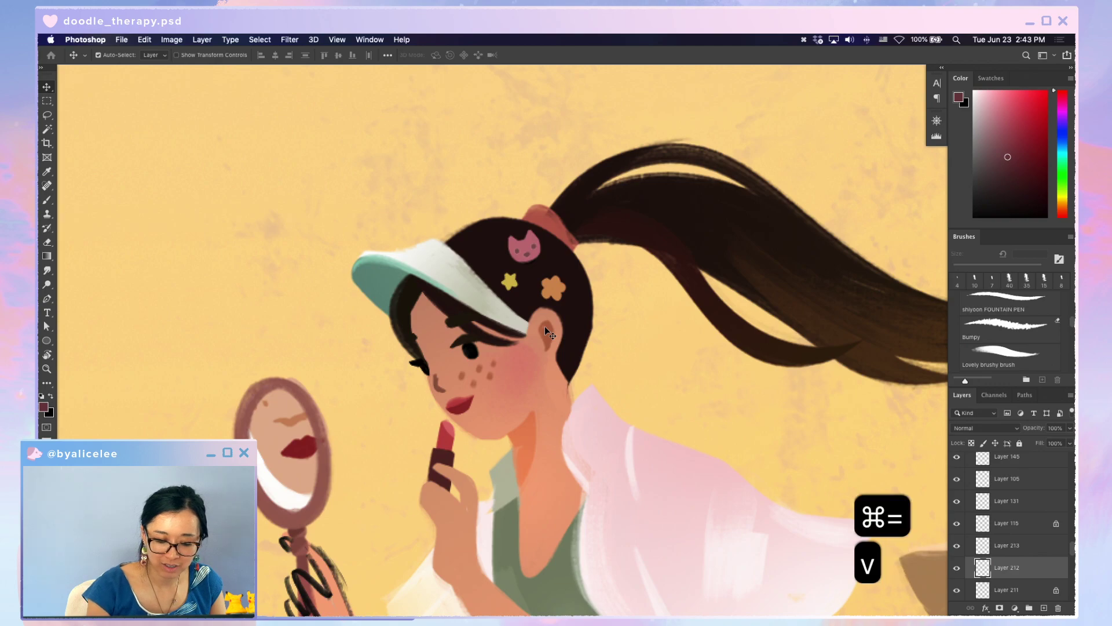
click(420, 304)
key(e)
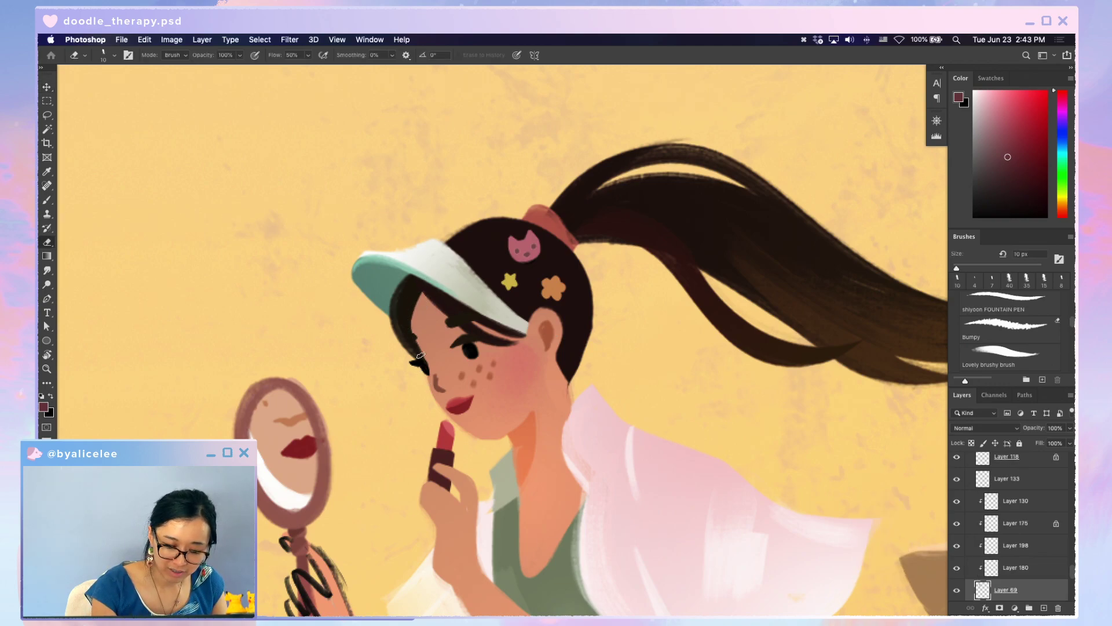
key(super+minus)
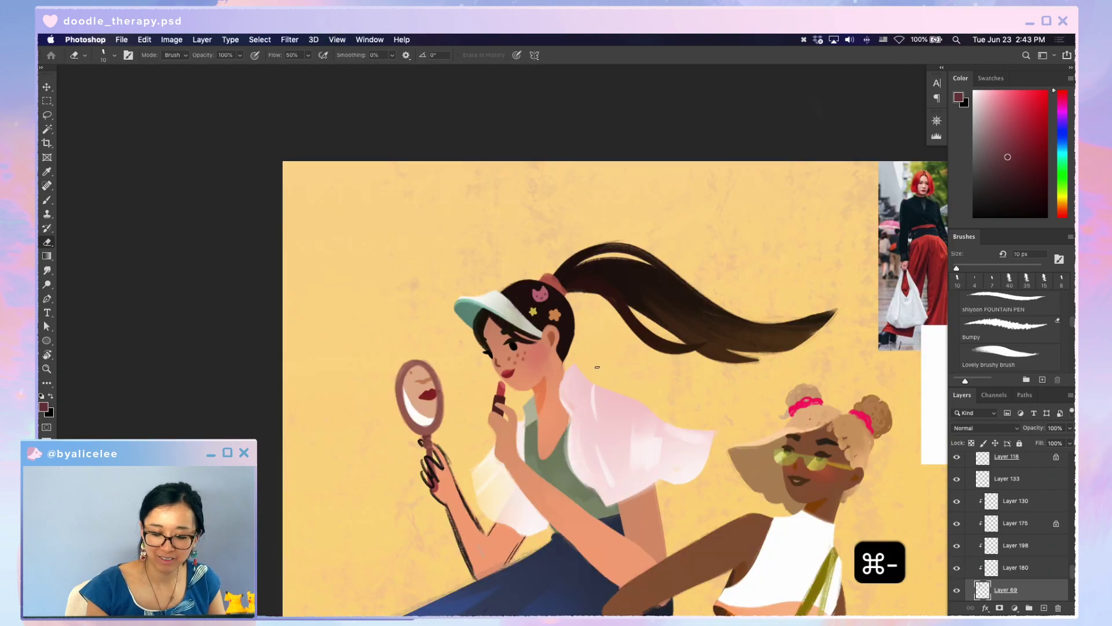
key(super+equal)
key(e)
key(super+s)
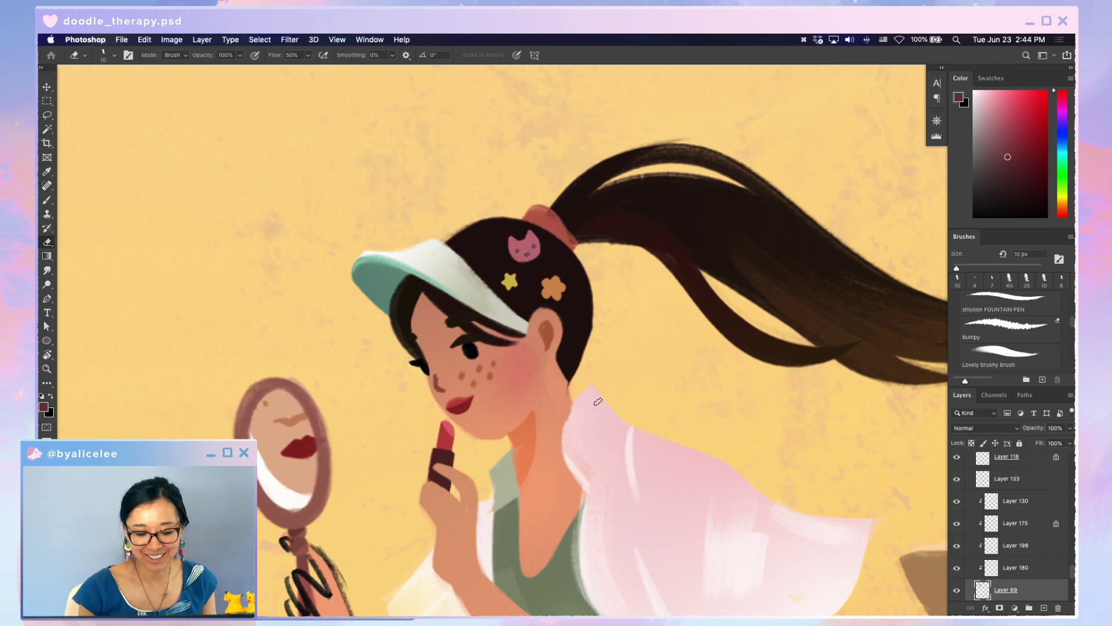
- Select the clipped layer beside the lips, sample the lip red as the brush colour, and save the document
key(v)
click(471, 398)
key(super+s)
key(i)
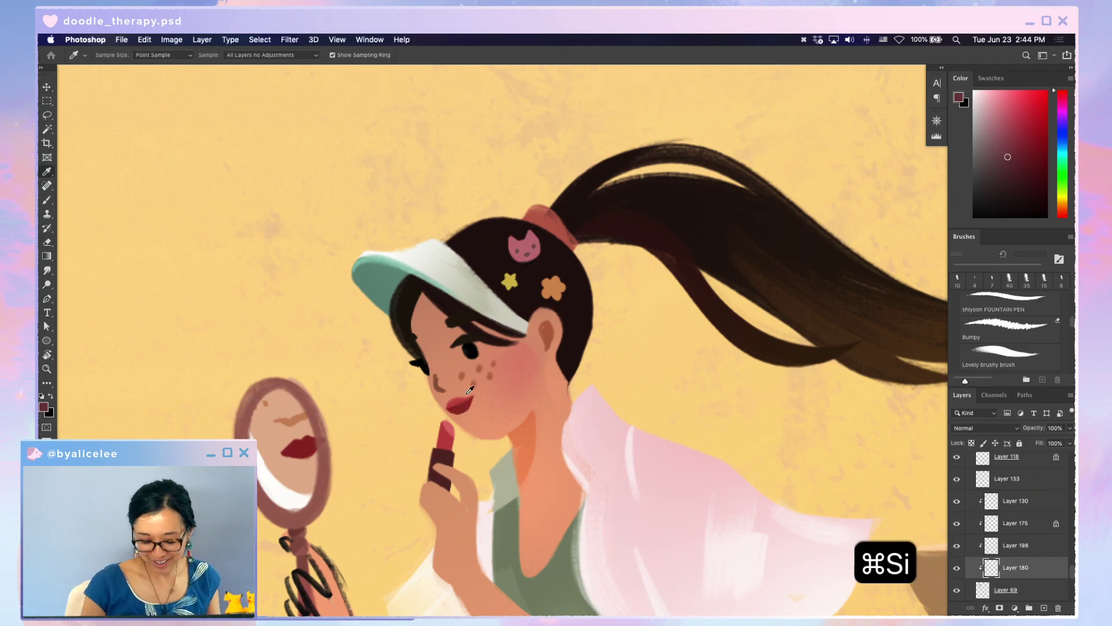
click(456, 402)
key(v)
key(b)
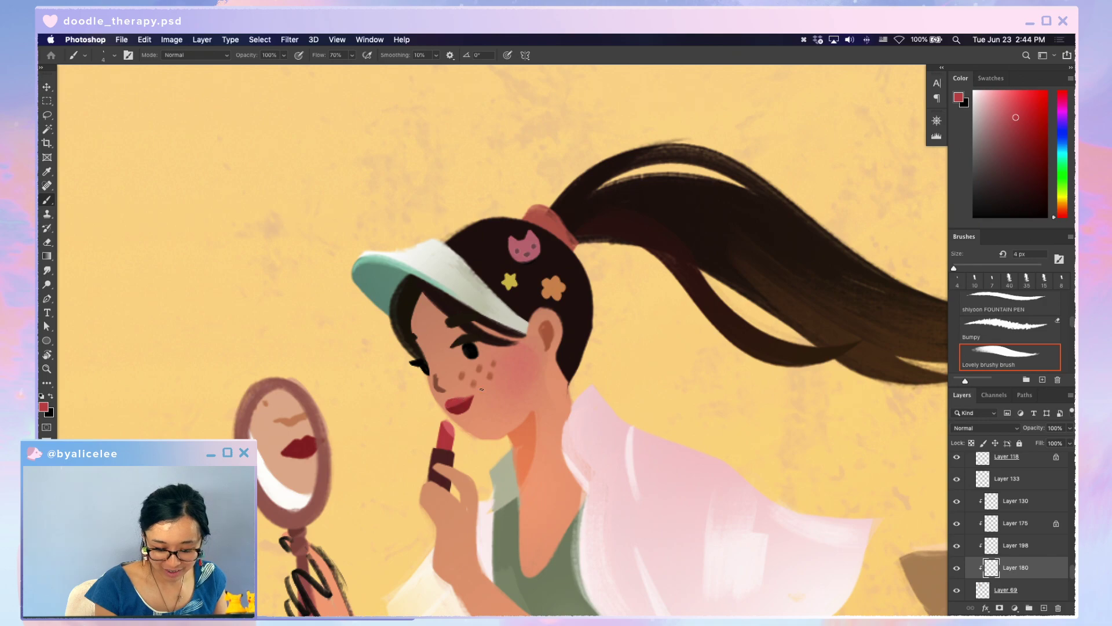
key(super+minus)
key(super+minus)
key(super+s)
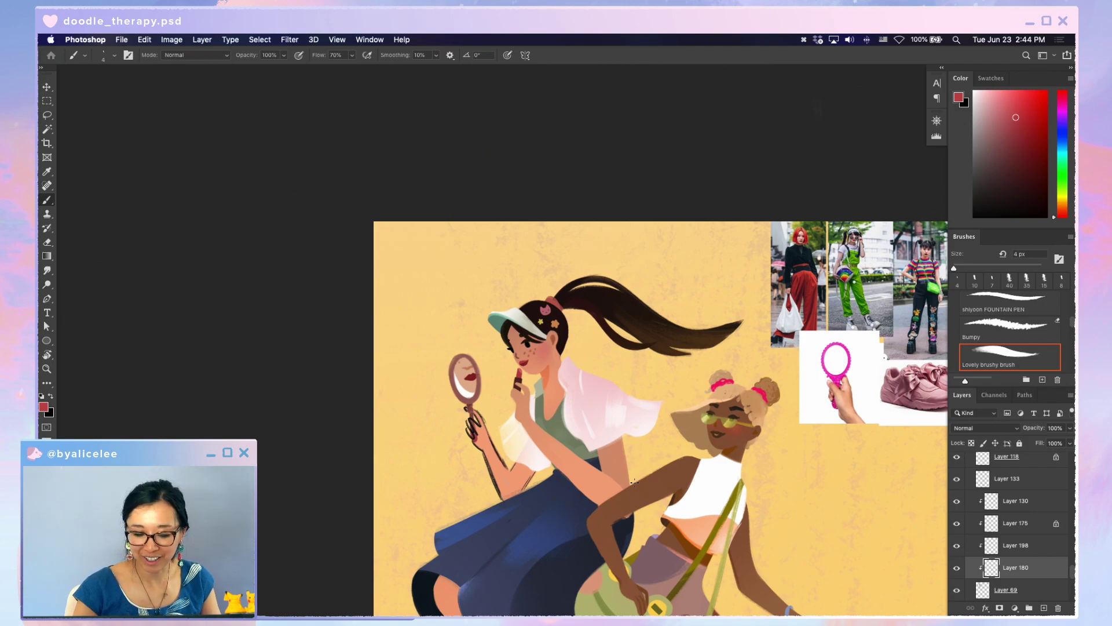
- Nudge the orange flower and the pink cat ornament slightly towards the visor
key(super+equal)
key(super+equal)
key(super+equal)
key(v)
click(551, 243)
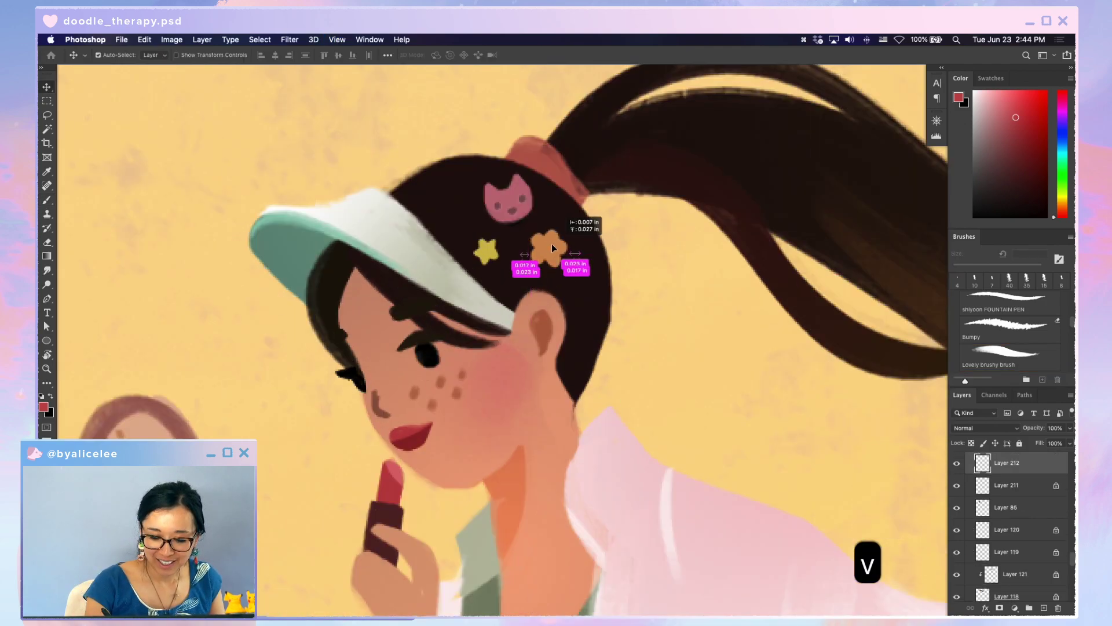
drag(533, 197, 518, 196)
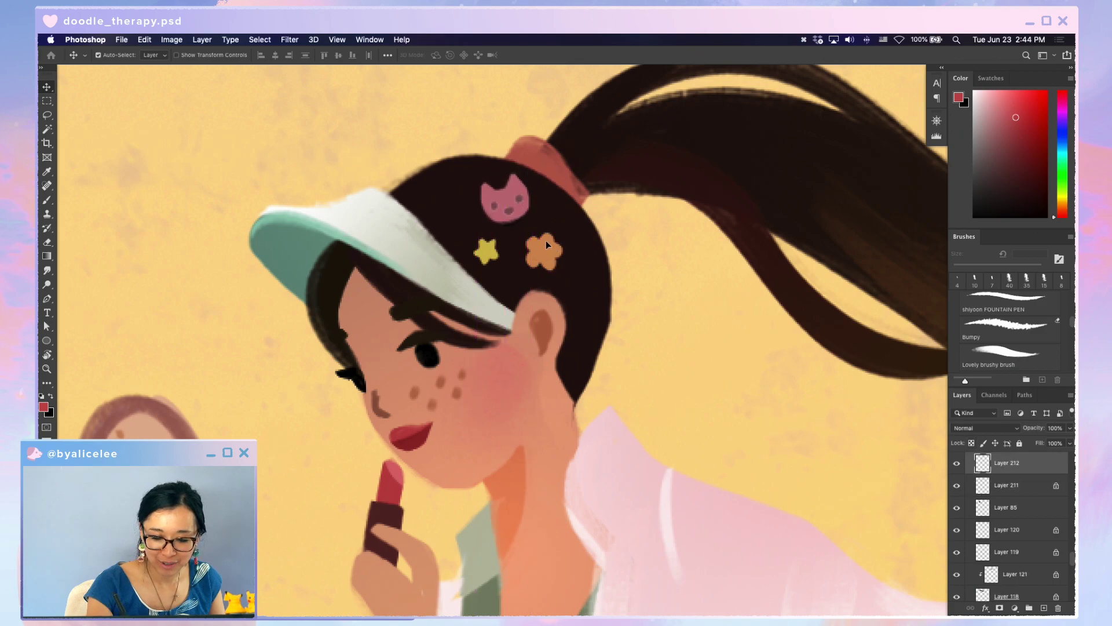
drag(546, 241, 539, 237)
- Shift the pink cat ornament slightly upward, adjust it with Free Transform, and save the document
key(super+shift+alt+n)
drag(517, 198, 526, 172)
click(527, 175)
key(super+t)
key(Return)
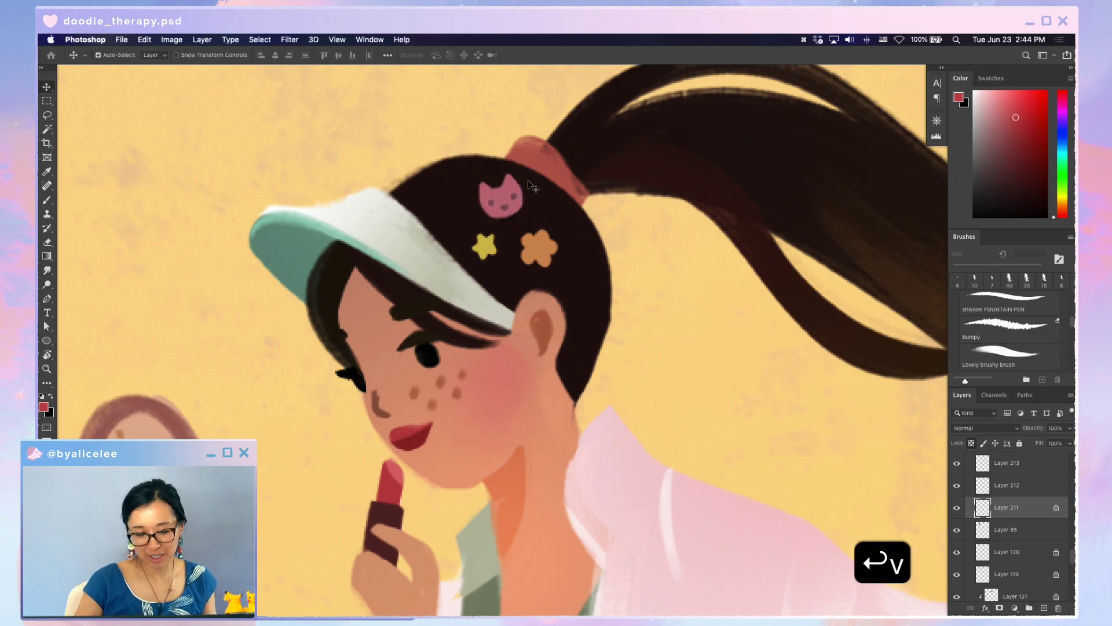
key(s)
key(super+s)
key(super+minus)
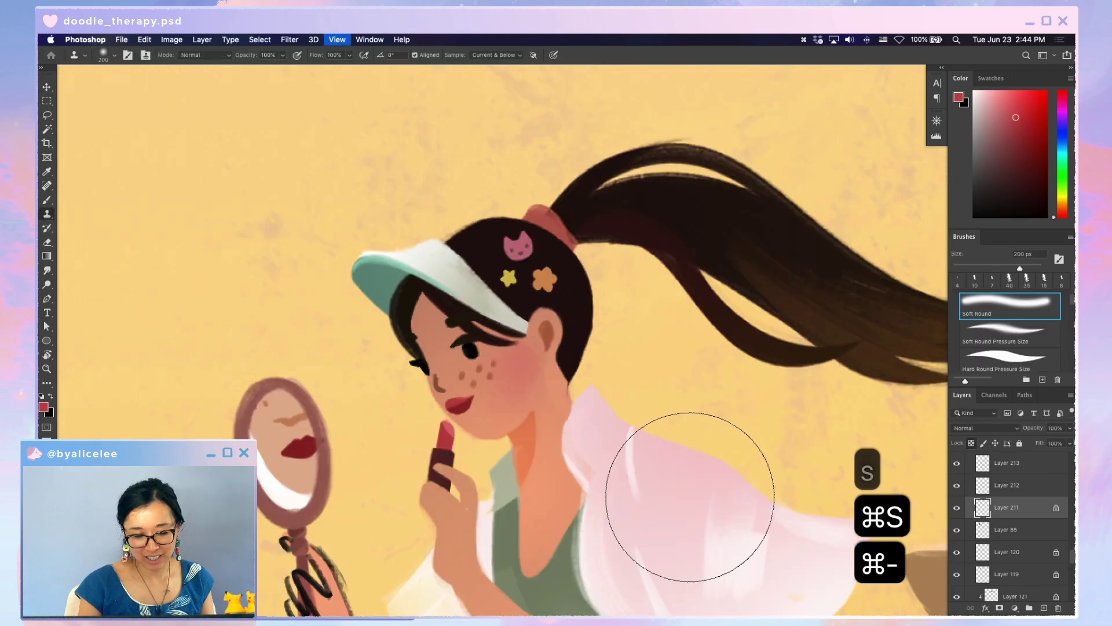
key(v)
key(b)
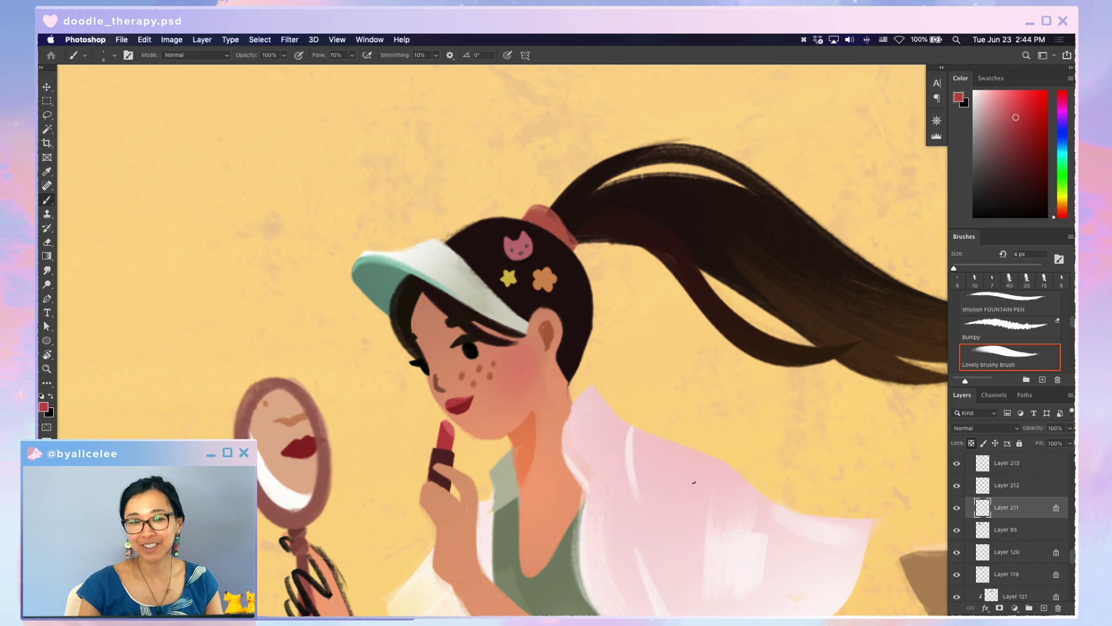
- Select the head hair's layer for erasing around the nape of the neck
key(space)
drag(658, 444, 653, 411)
key(v)
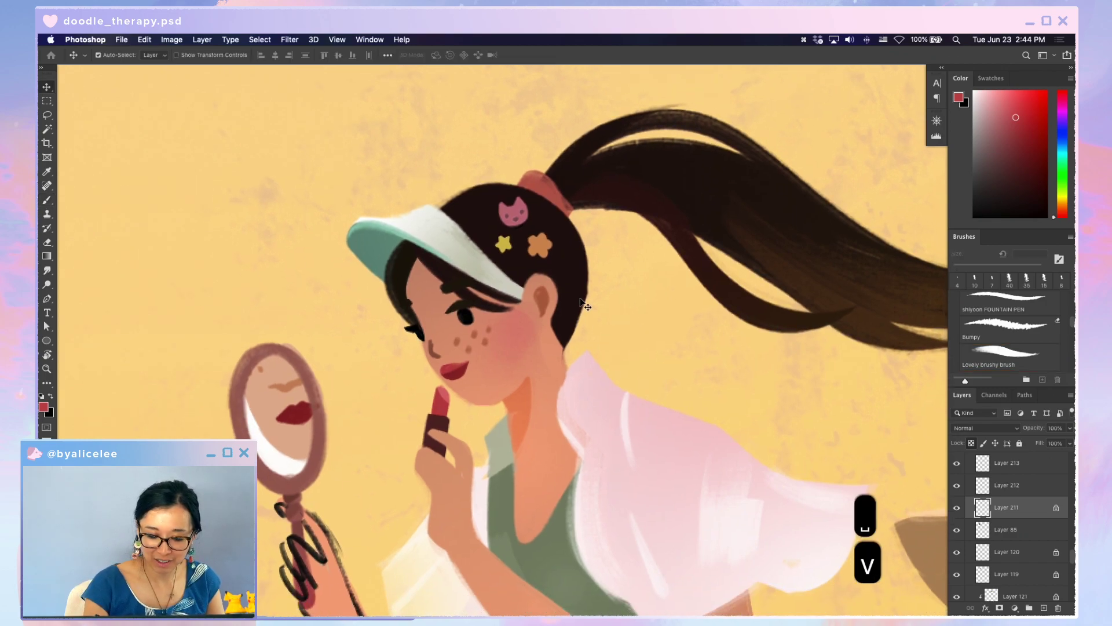
click(561, 354)
key(e)
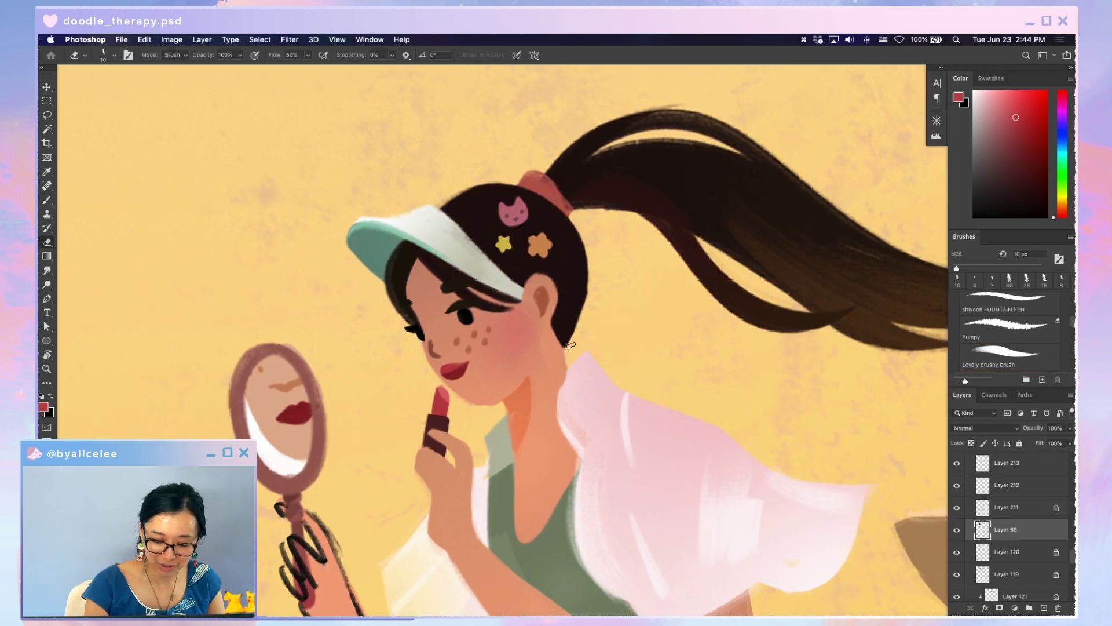
- Select the ponytail's base layer for erasing and rotate the canvas so the ponytail points downward
key(v)
click(594, 188)
key(r)
mouse_move(602, 155)
mouse_down()
mouse_move(702, 154)
mouse_move(690, 302)
mouse_move(698, 272)
mouse_up()
key(e)
key(v)
key(super+z)
key(e)
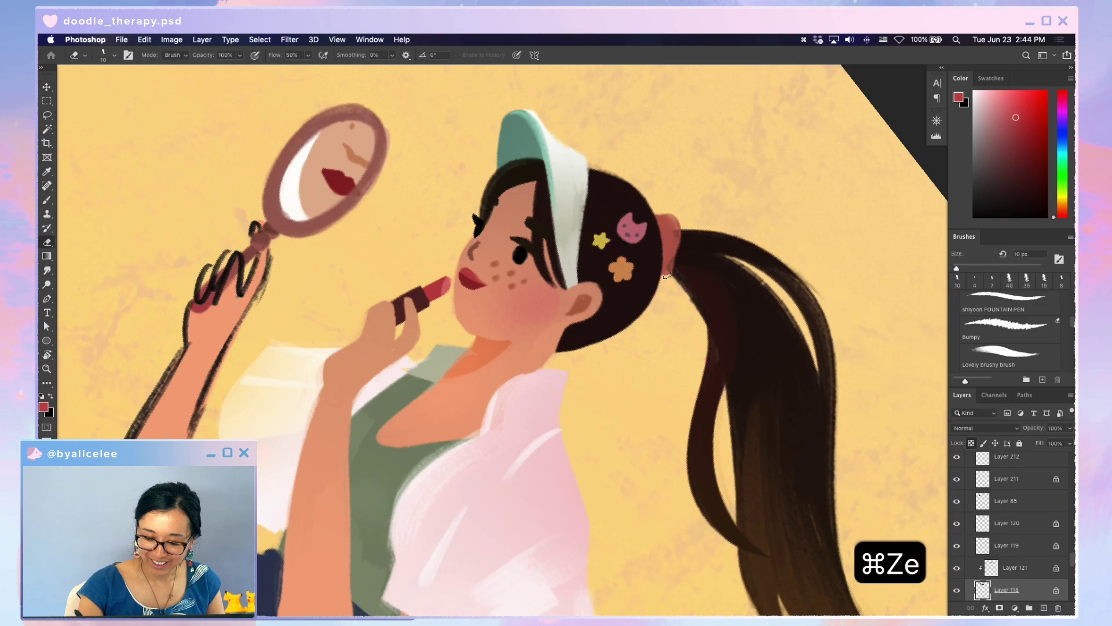
- Clean up the ponytail's underside near the hair tie with the Eraser, reset the canvas rotation, and save the document
key(slash)
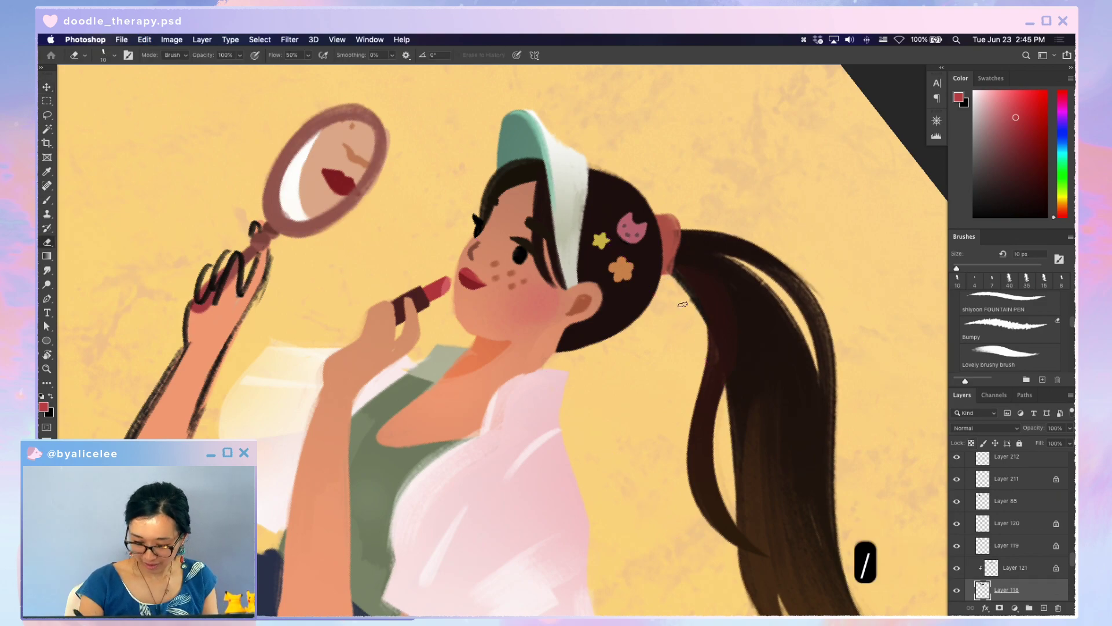
key(Escape)
key(super+s)
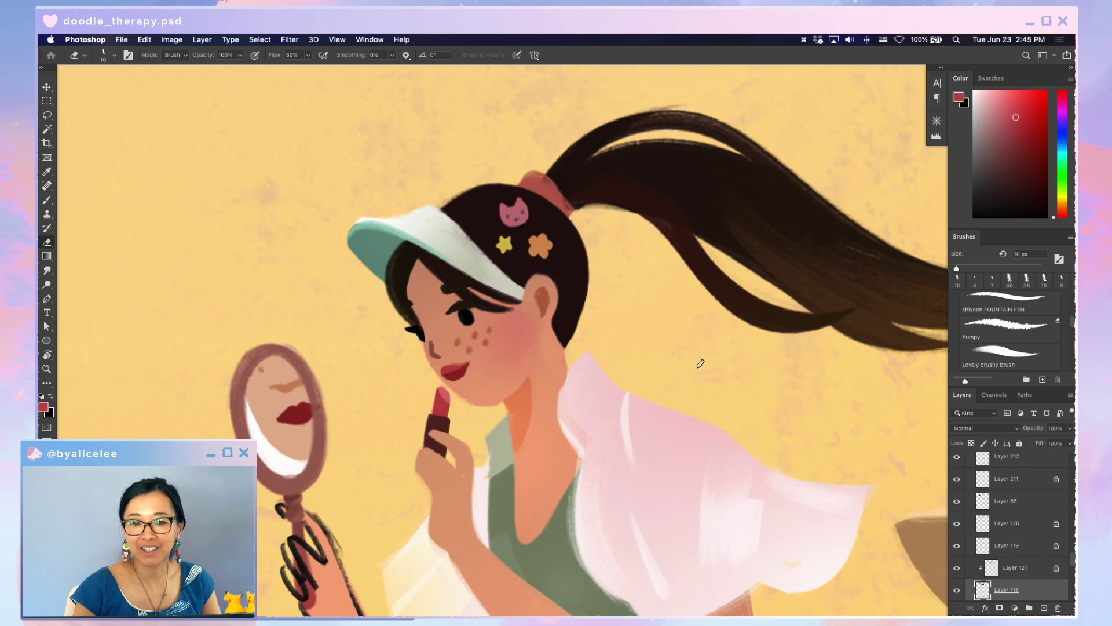
key(e)
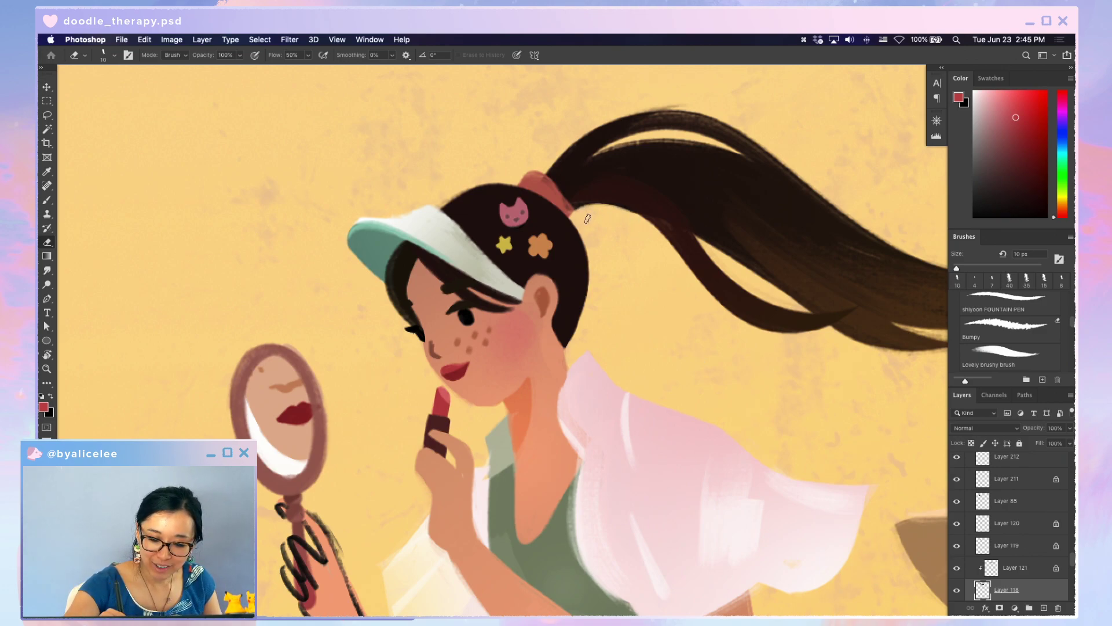
key(super+s)
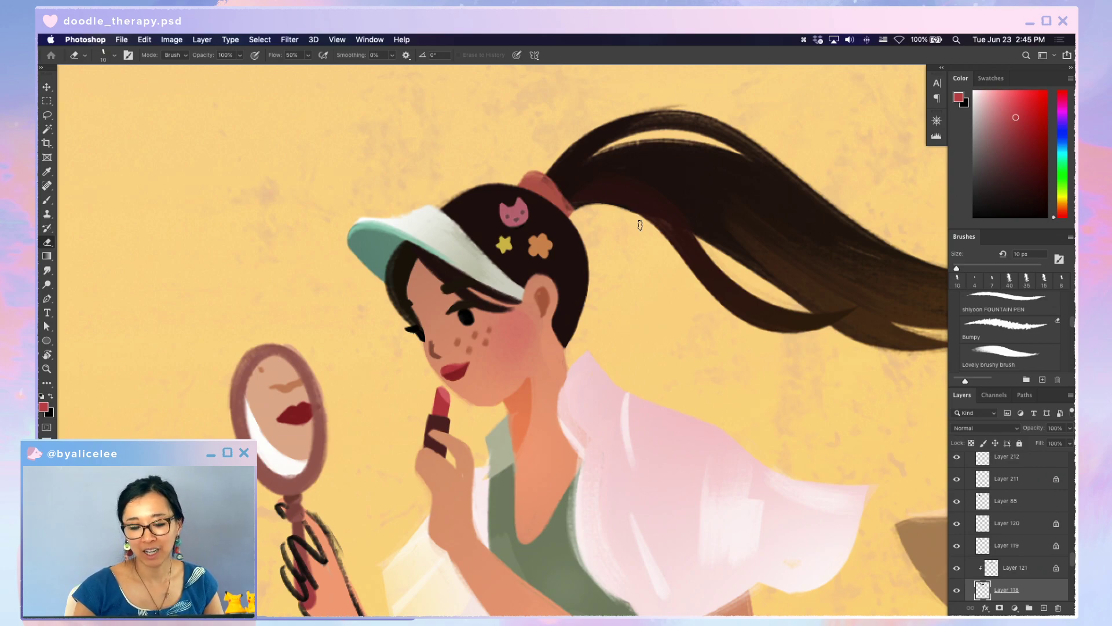
key(super+s)
- Select the near eyebrow on its layer with the Magic Wand, clear the selection, and save the document
key(v)
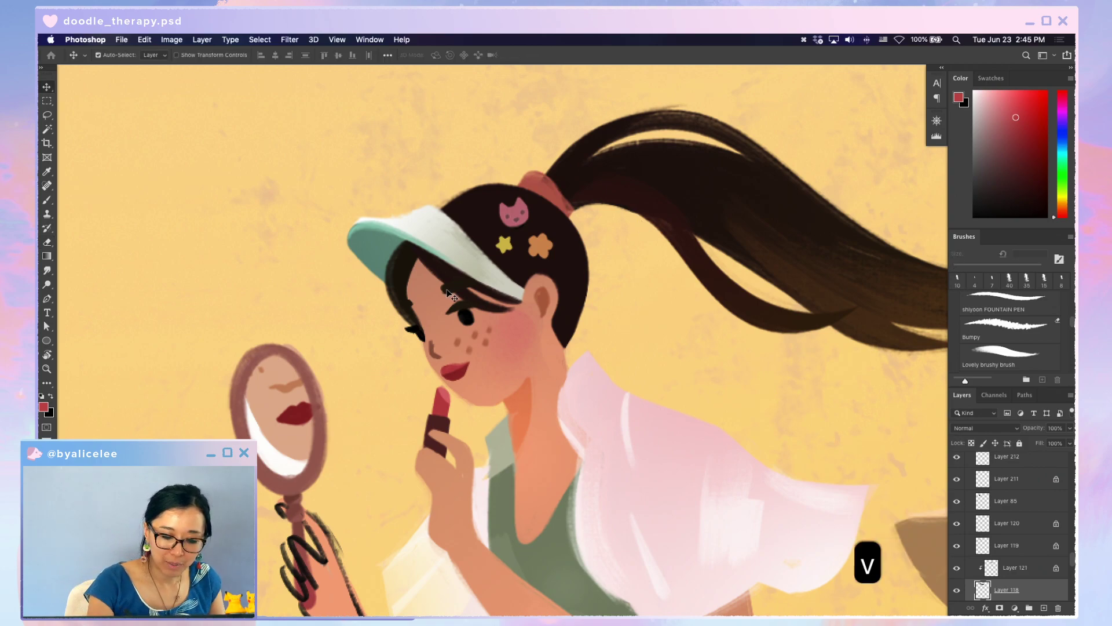
click(450, 291)
key(w)
click(450, 291)
key(v)
key(super+d)
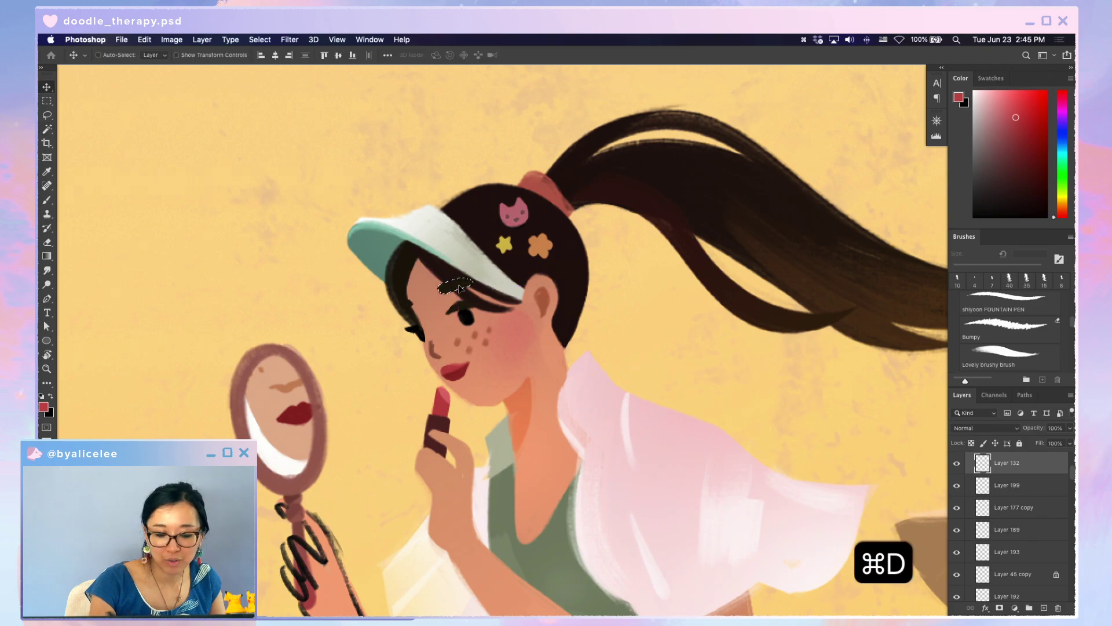
key(super+s)
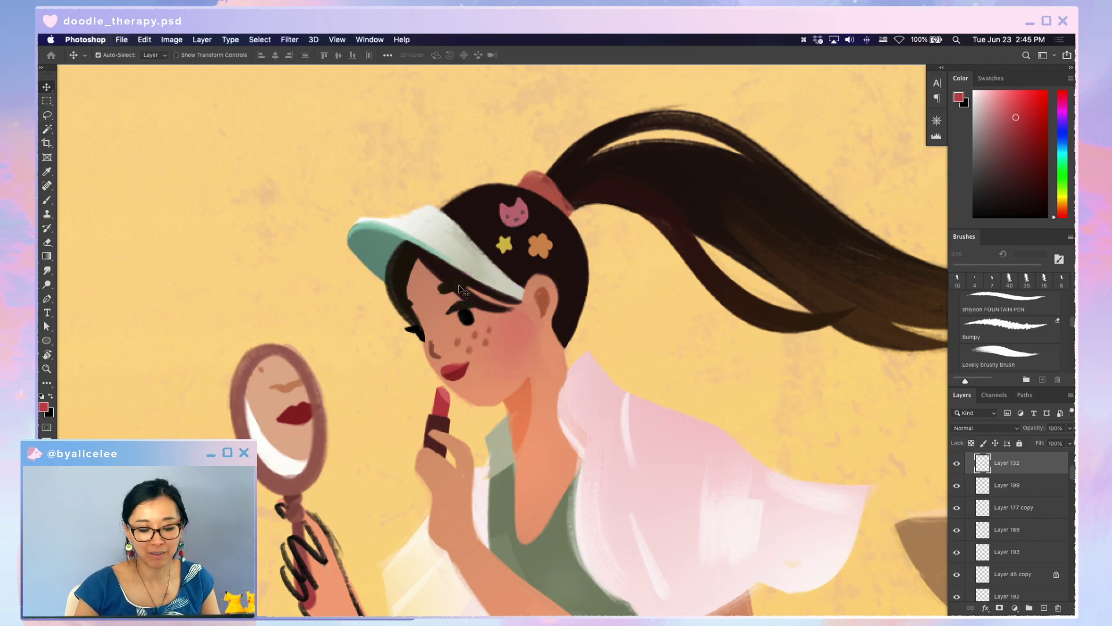
- Select the head hair's layer and sample its dark brown as the brush colour
key(v)
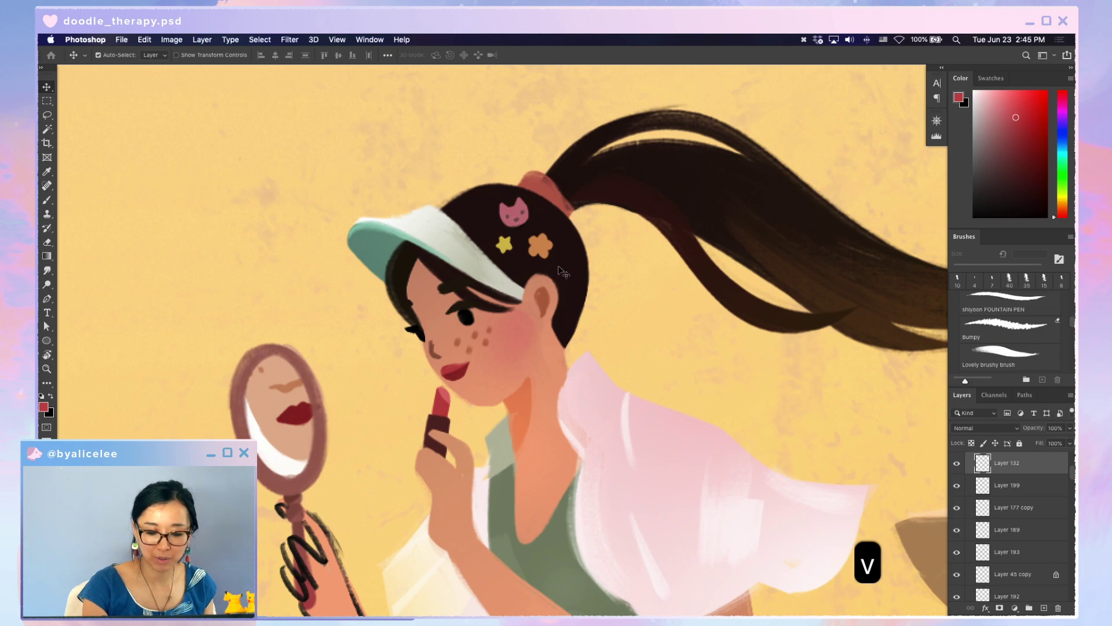
click(562, 271)
key(i)
click(552, 265)
key(b)
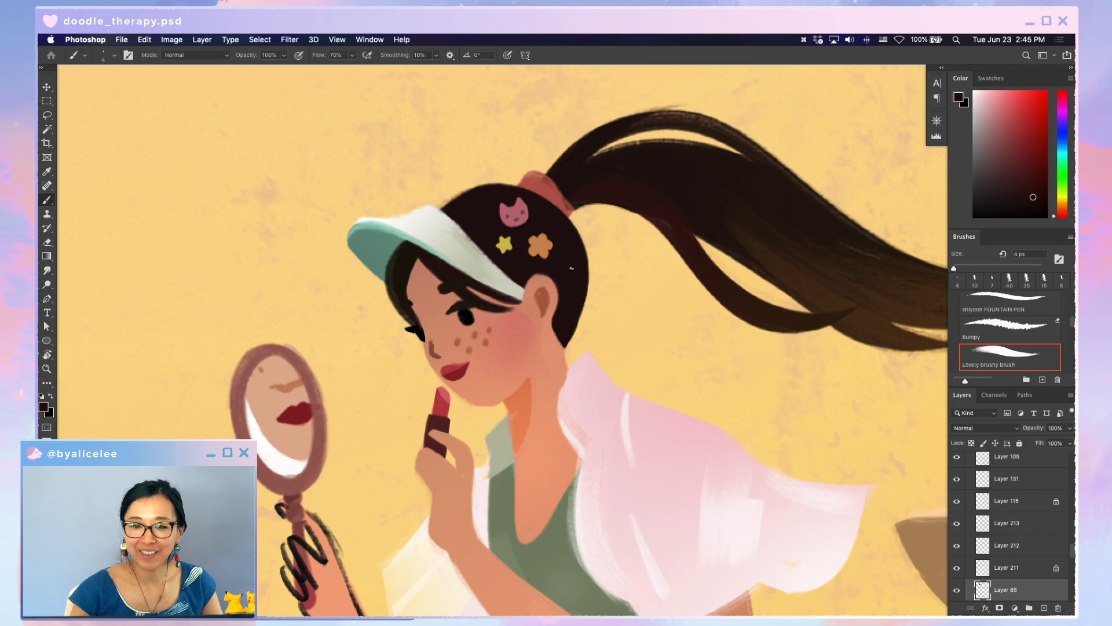
- Select the layer at the neck below the chin, then switch to the skin's base layer for erasing
key(super+minus)
key(super+minus)
key(super+minus)
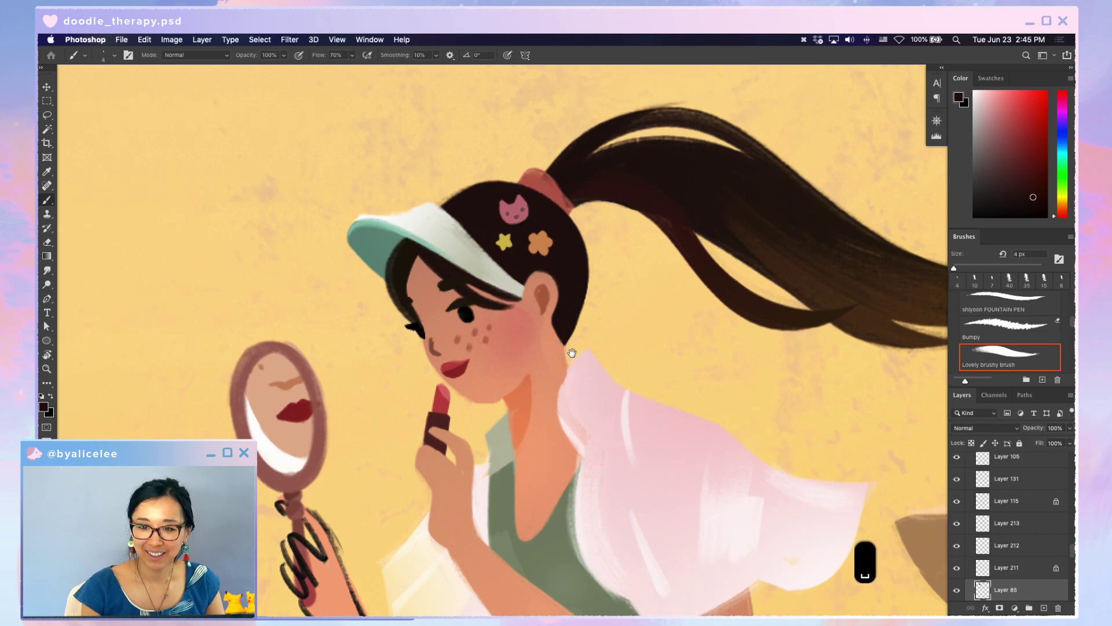
key(super+equal)
key(super+equal)
key(super+equal)
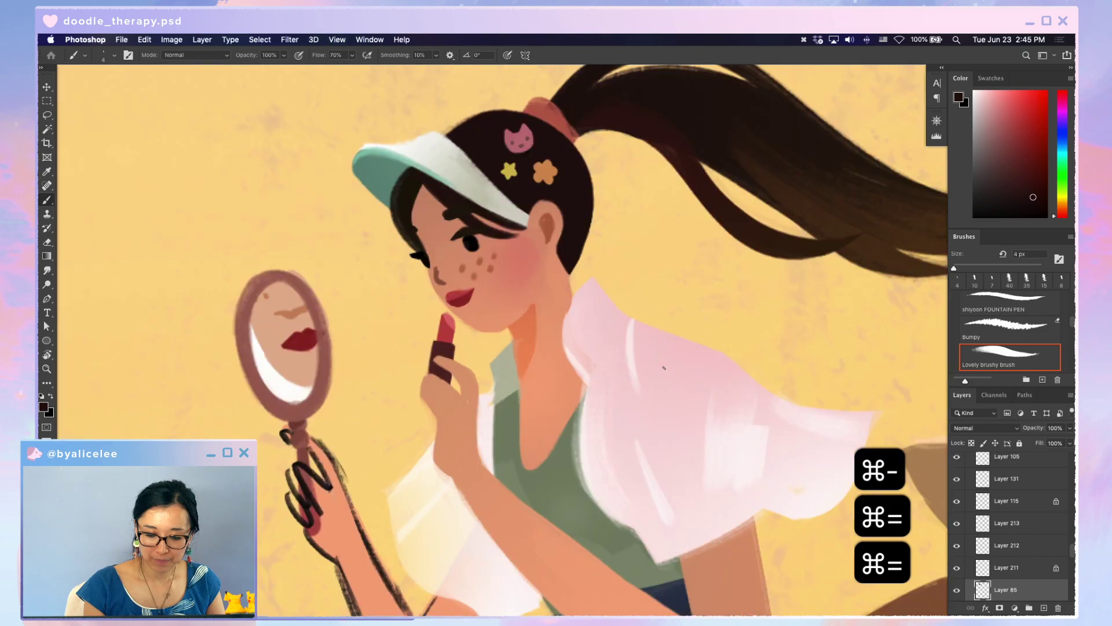
key(v)
super+click(513, 331)
key(e)
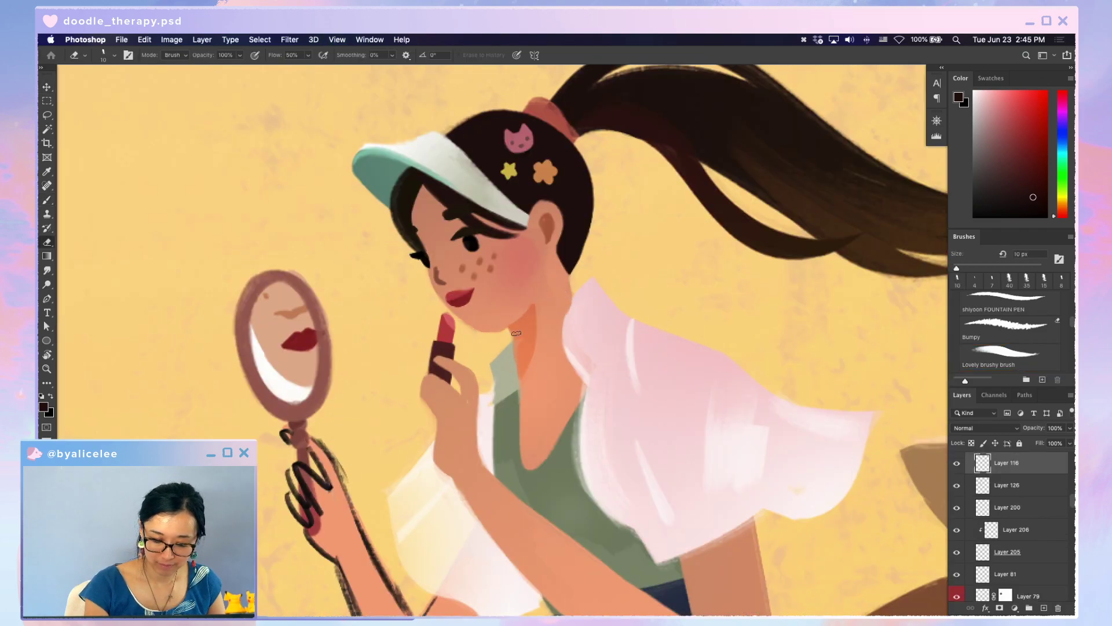
key(v)
super+click(553, 368)
key(e)
- Hide the mood layer with the reference photos and save the document
key(super+minus)
key(super+minus)
key(super+minus)
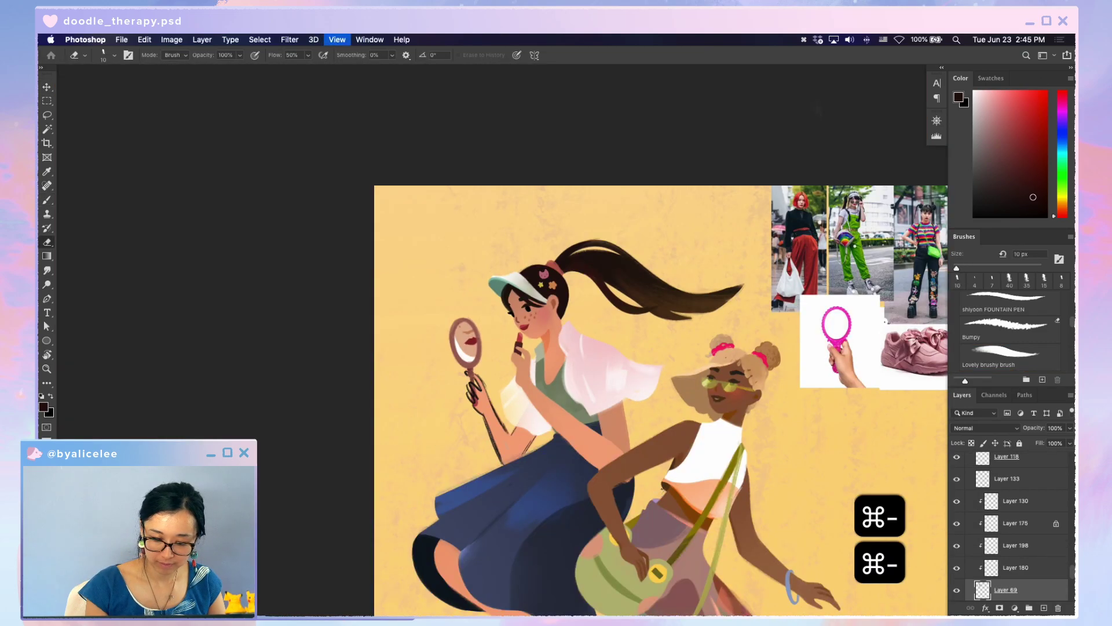
drag(789, 356, 731, 272)
key(v)
super+click(731, 270)
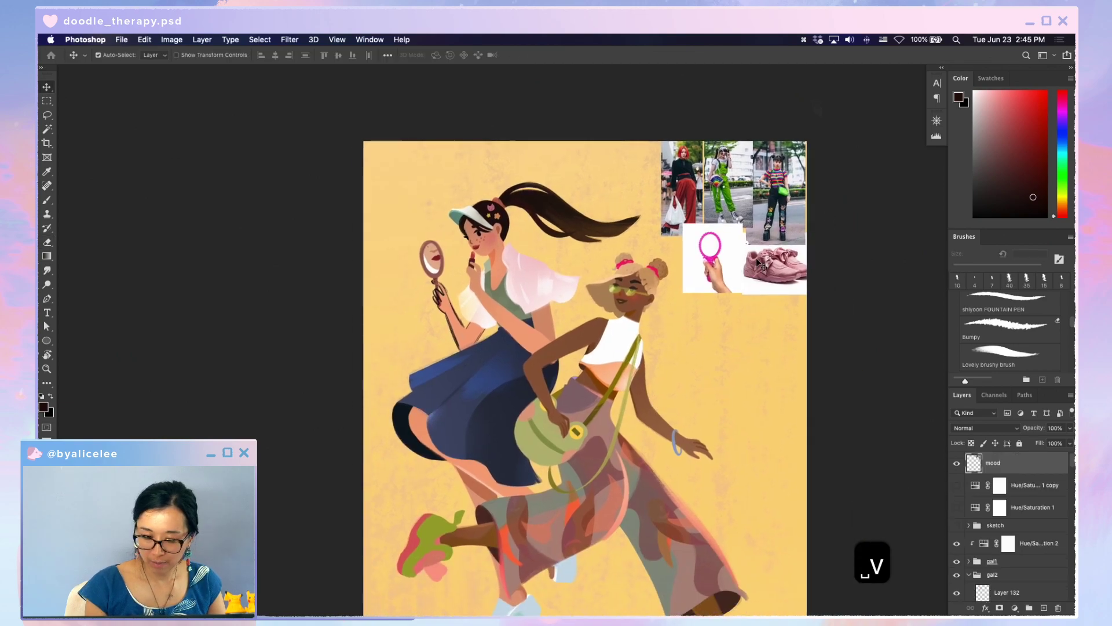
click(956, 463)
key(super+s)
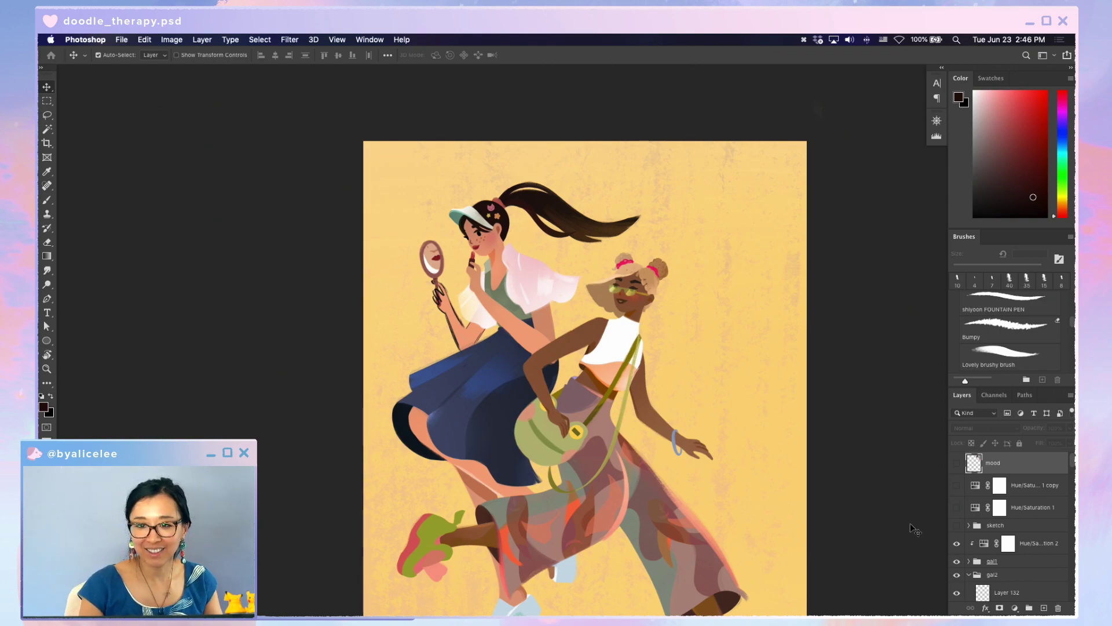
key(super+equal)
key(v)
key(super+s)
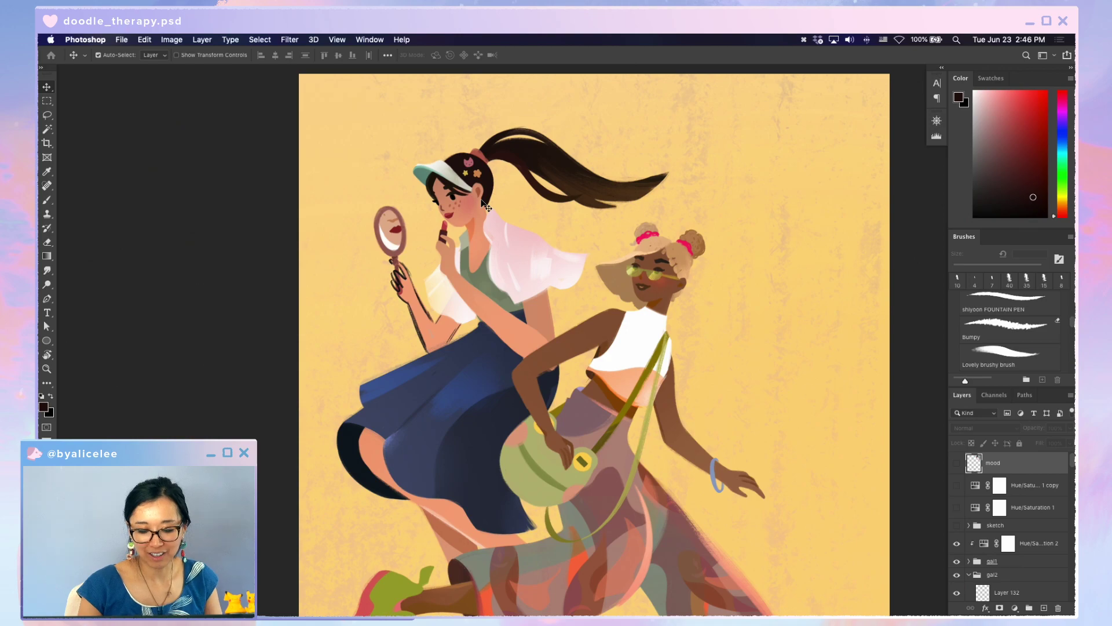
- Set the opacity of the ponytail's clipped highlight layer to 80% and save the document
key(v)
drag(597, 178, 605, 200)
key(super+z)
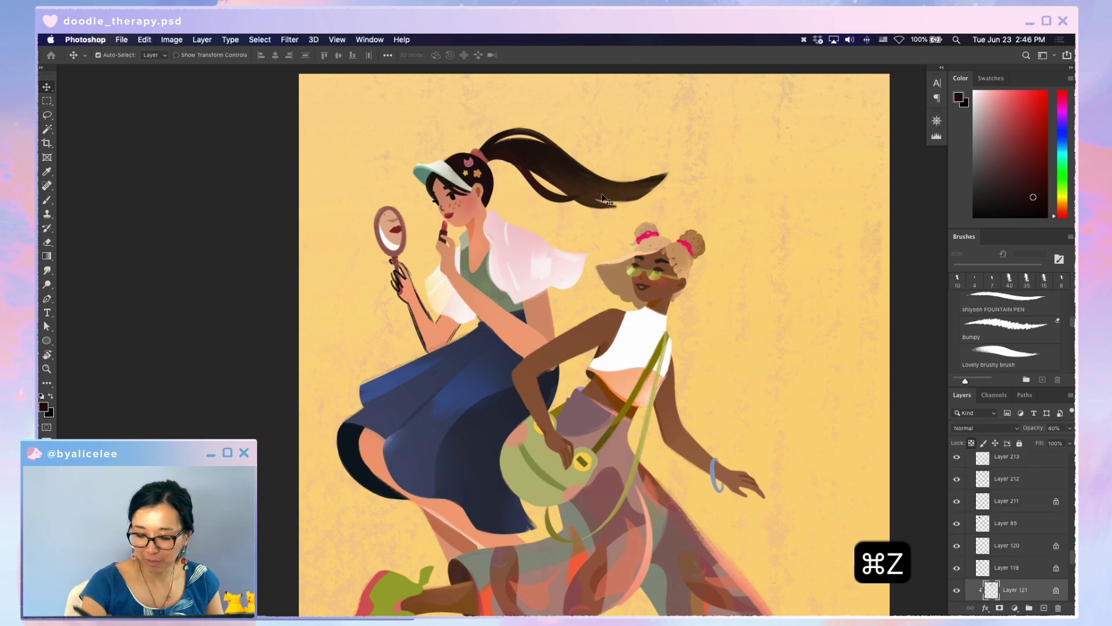
key(v)
key(8)
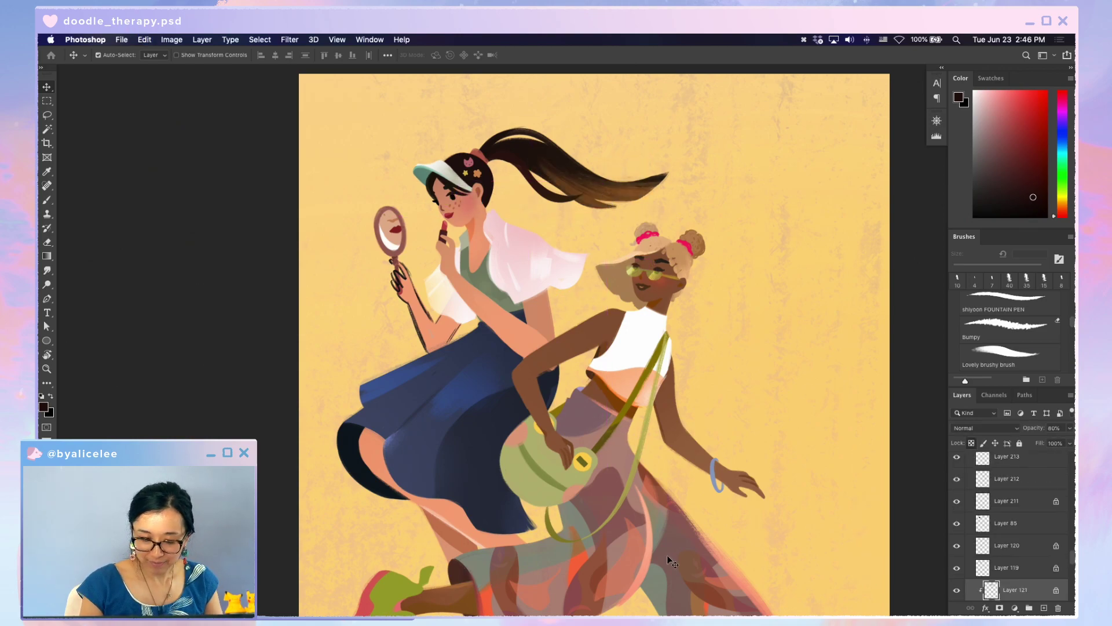
key(super+minus)
key(super+minus)
key(super+s)
- Raise the yellow background layer's saturation to +19 and lower its lightness slightly with Hue/Saturation
key(v)
click(595, 525)
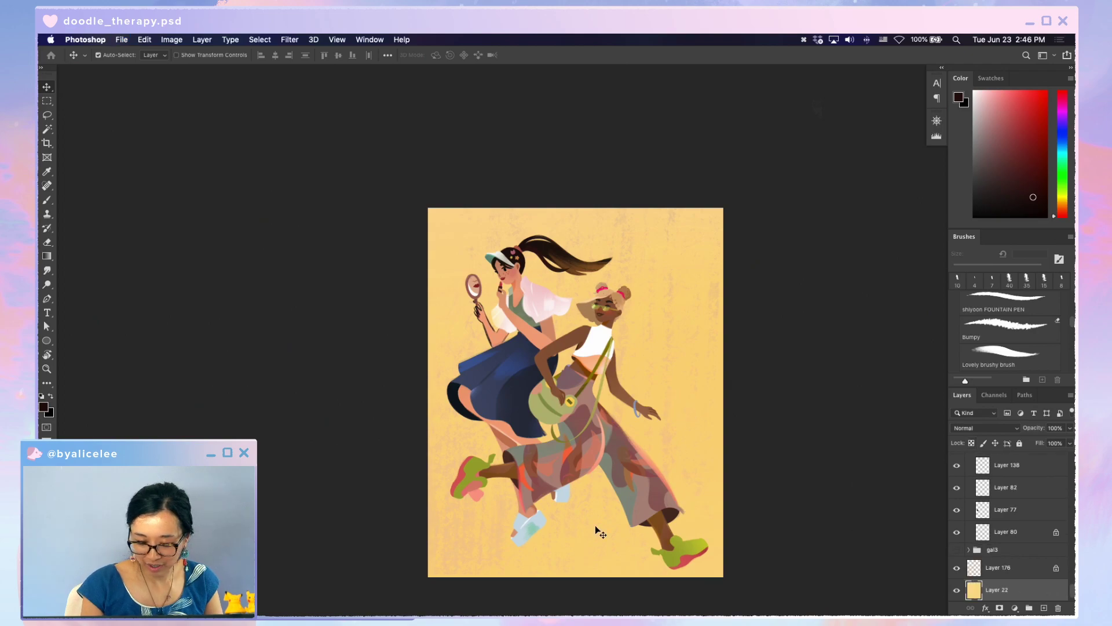
key(super+u)
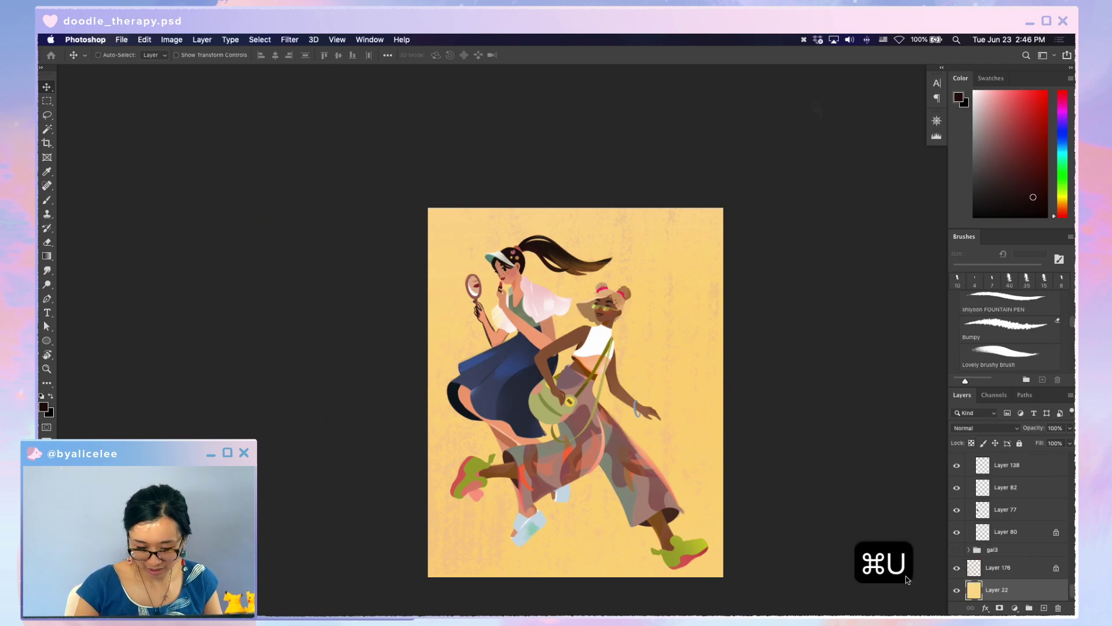
drag(693, 313, 703, 288)
drag(740, 193, 829, 185)
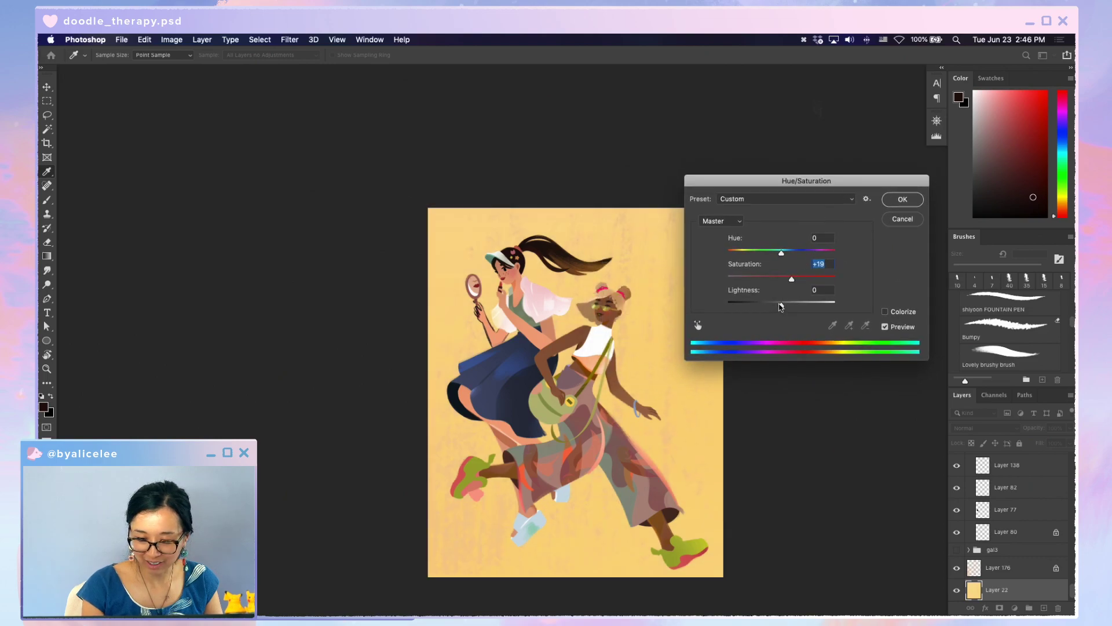
drag(782, 305, 779, 305)
click(903, 199)
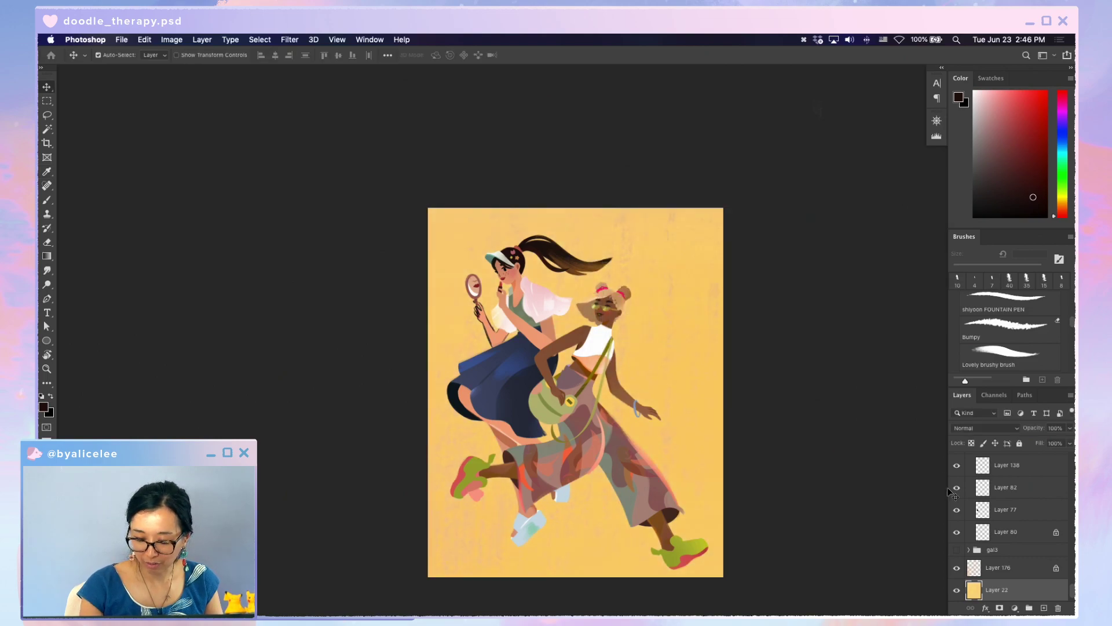
- Hide the yellow background layer and the texture layer above it, and save the document
click(957, 590)
click(957, 568)
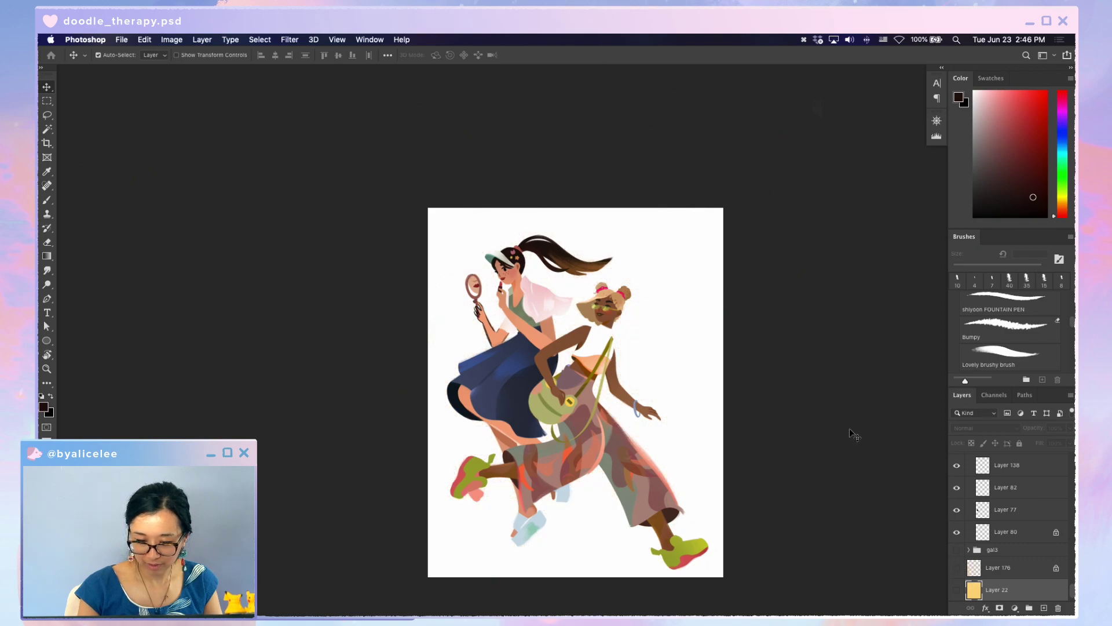
key(super+equal)
key(super+s)
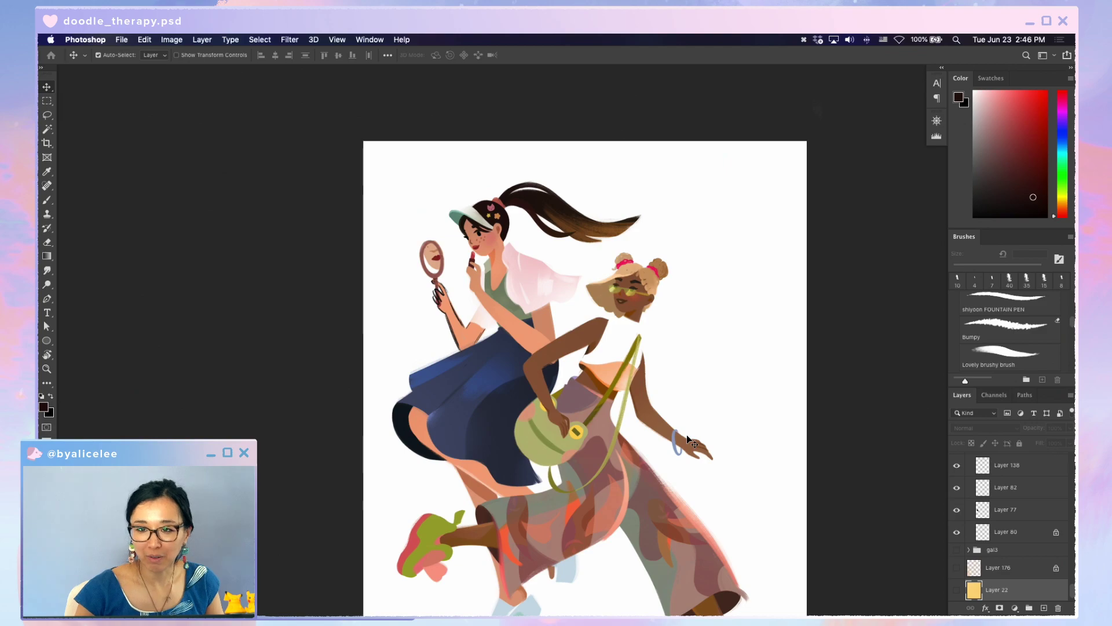
- Select the blue skirt's base layer and examine the two figures against the white canvas
key(space)
drag(485, 425, 560, 412)
key(super+equal)
key(v)
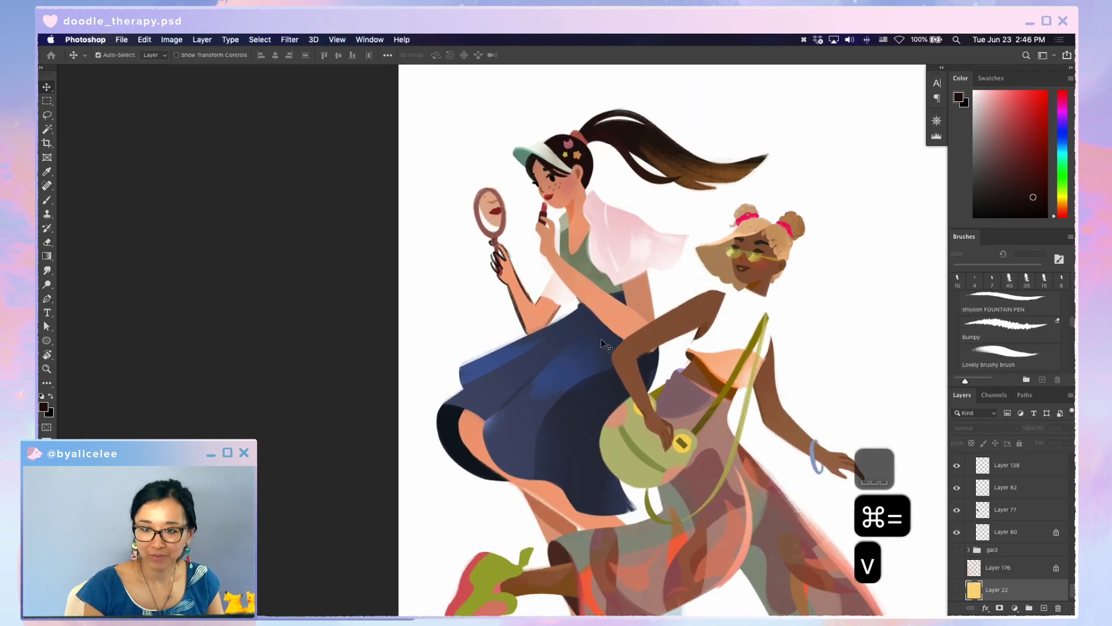
click(562, 386)
key(super)
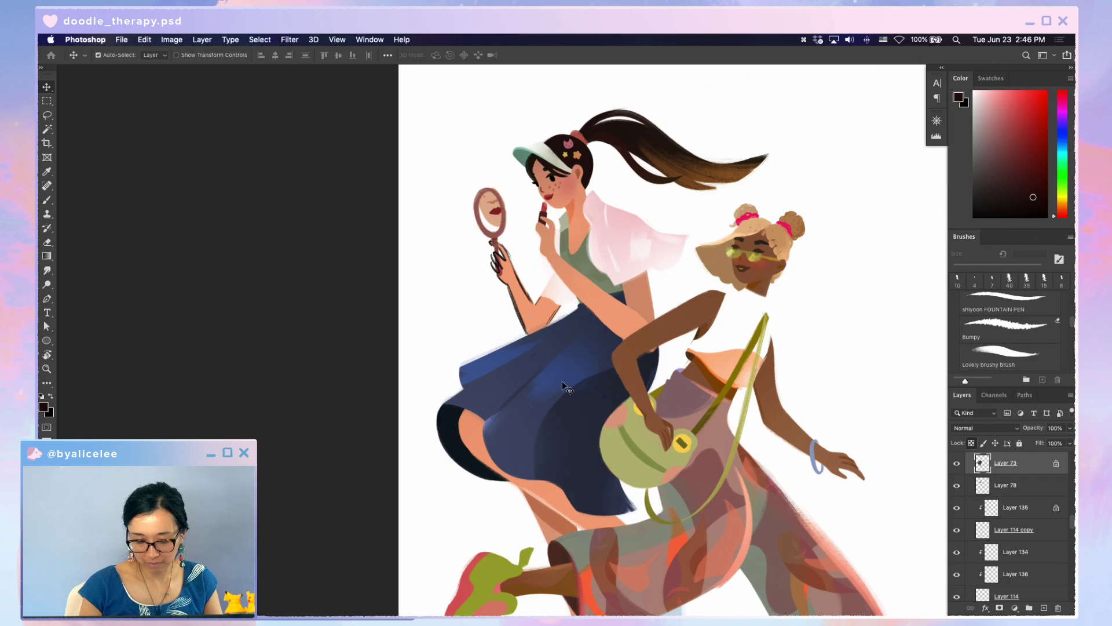
key(super+minus)
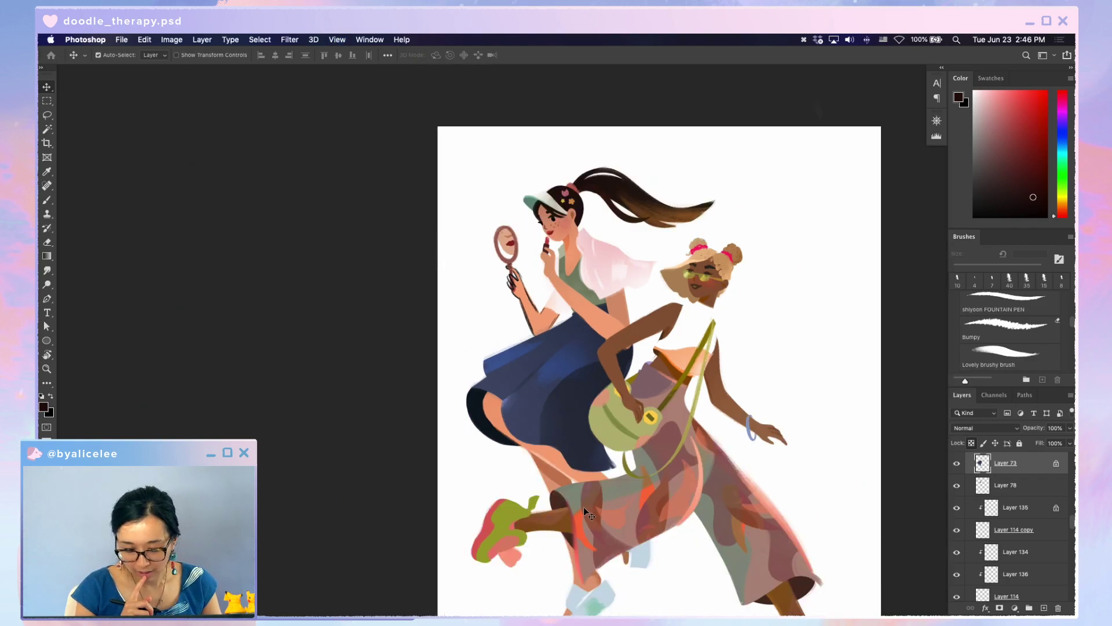
- Show the mood layer and move its reference photos down beside the blonde woman
key(super+s)
drag(759, 498, 668, 345)
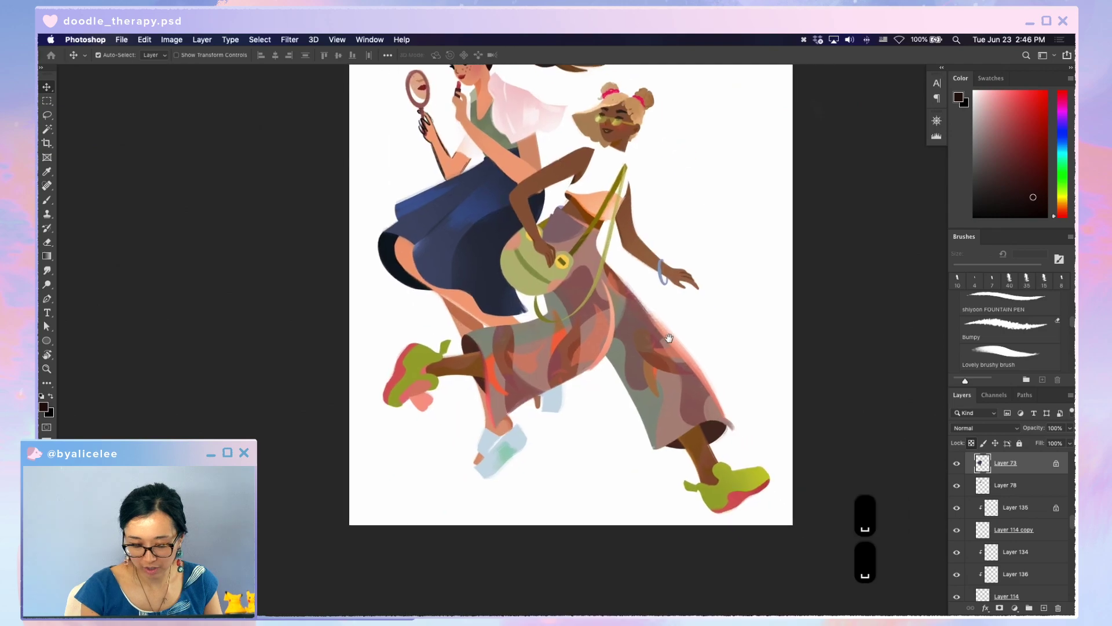
scroll(1011, 521, up, 6)
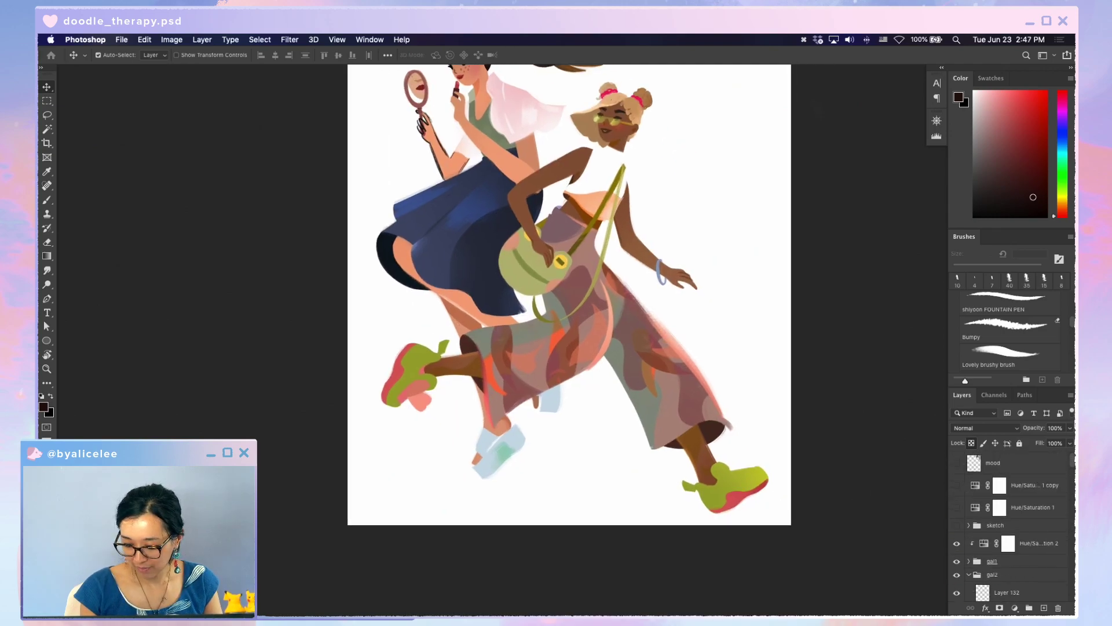
click(956, 463)
drag(783, 360, 764, 377)
key(v)
drag(735, 145, 743, 242)
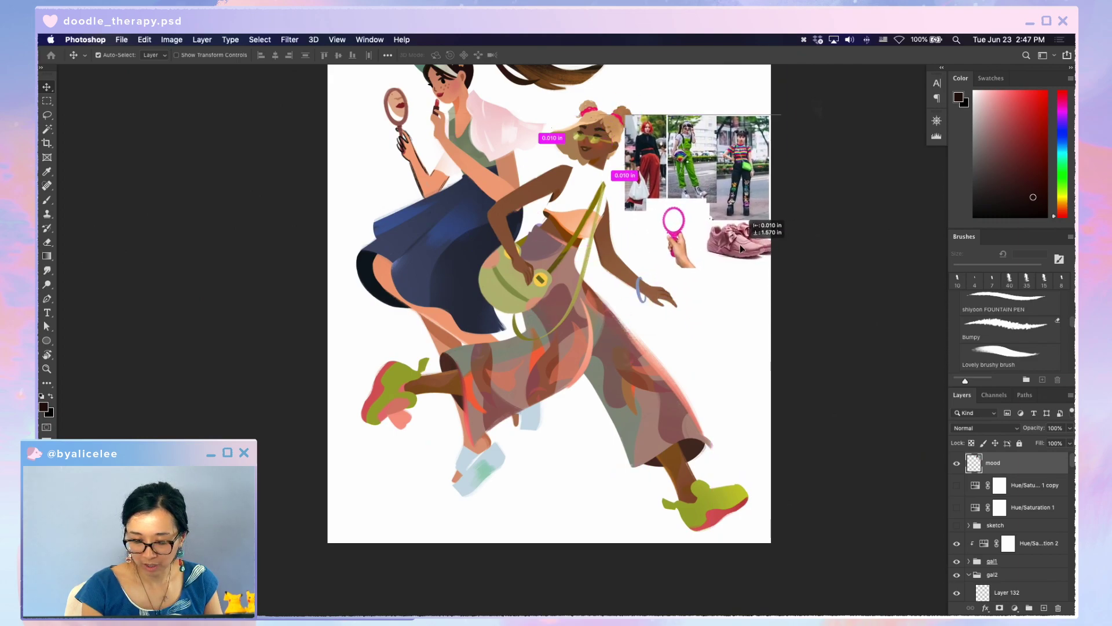
- Select the blonde woman's front green shoe layer, save the document, and add a new layer clipped above it
key(super+equal)
drag(740, 385, 682, 356)
key(v)
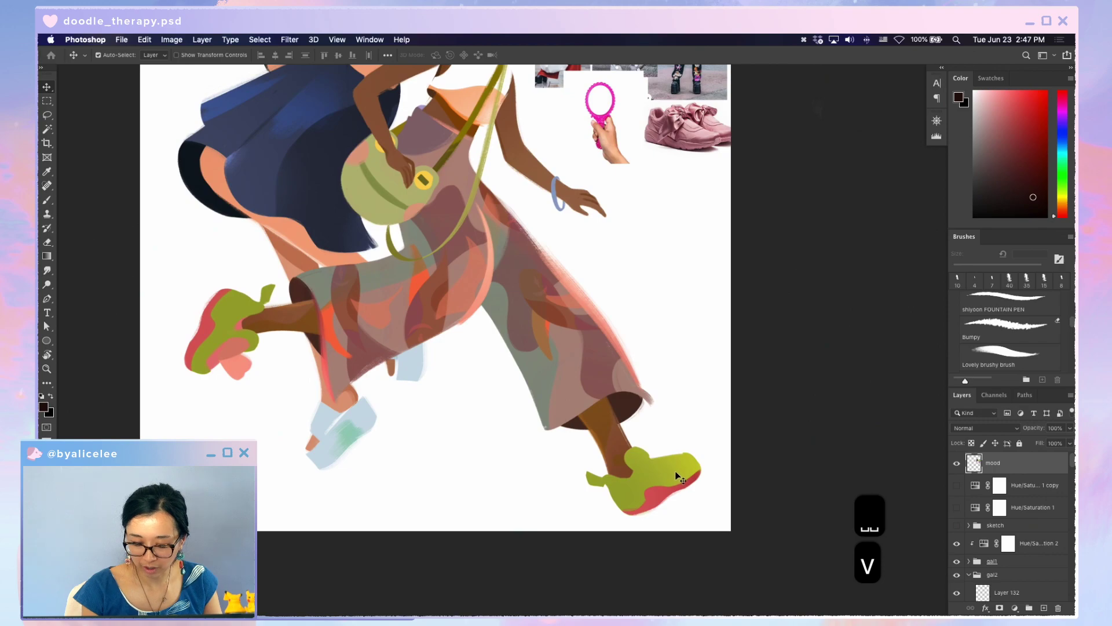
click(685, 484)
key(super+s)
key(super+shift+n)
key(Return)
- Sample the shoe's green, shift it to a paler olive, and paint a thin line along the shoe's side above the red sole
key(i)
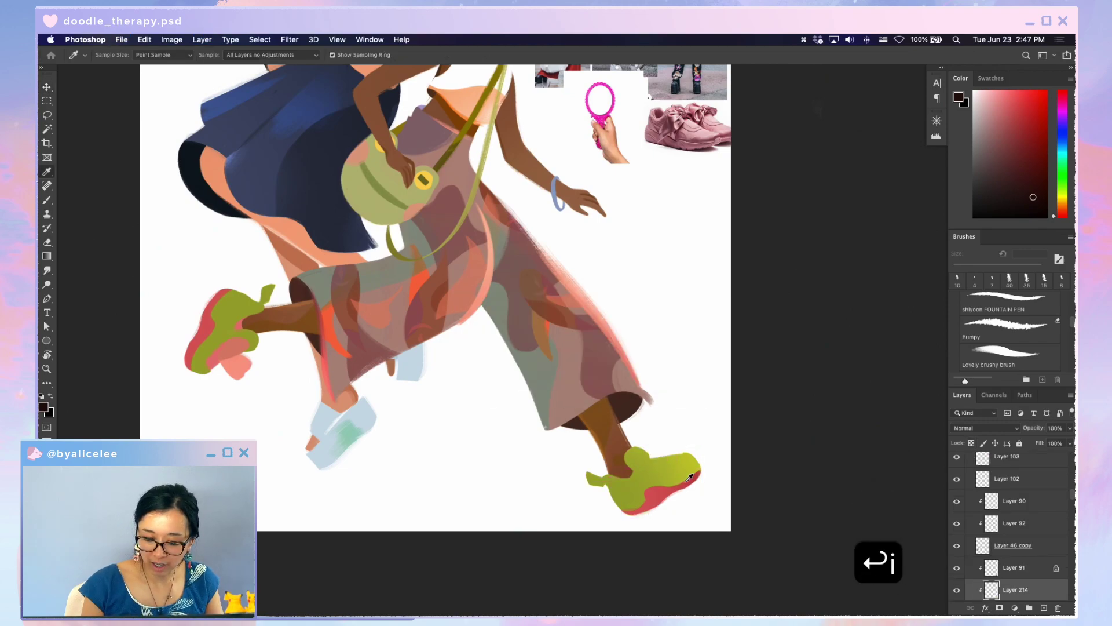
click(673, 474)
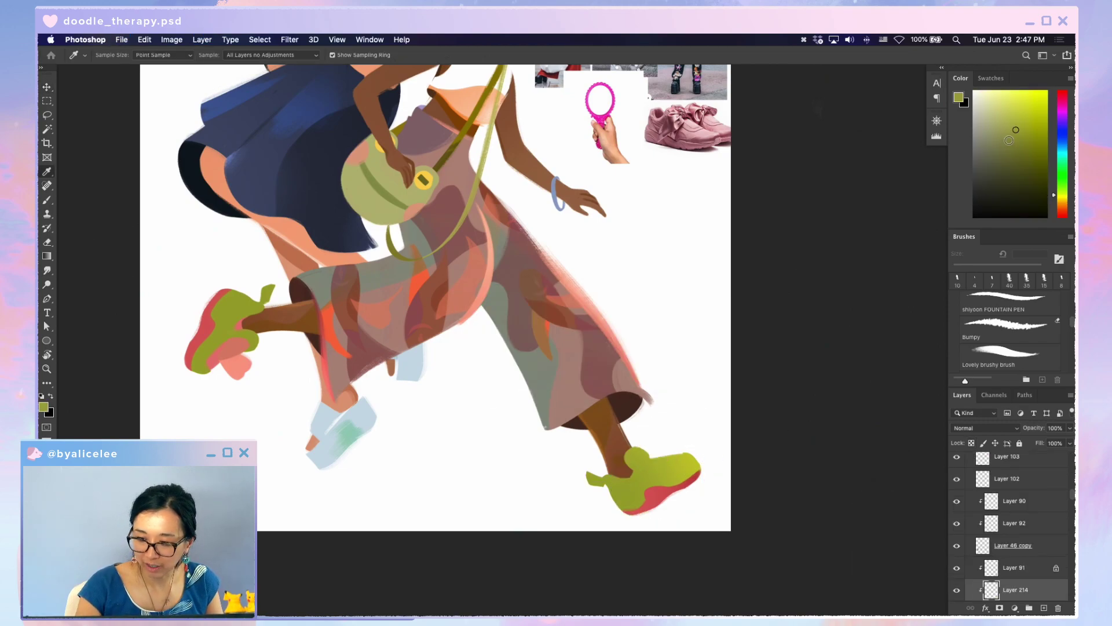
drag(1014, 134, 992, 124)
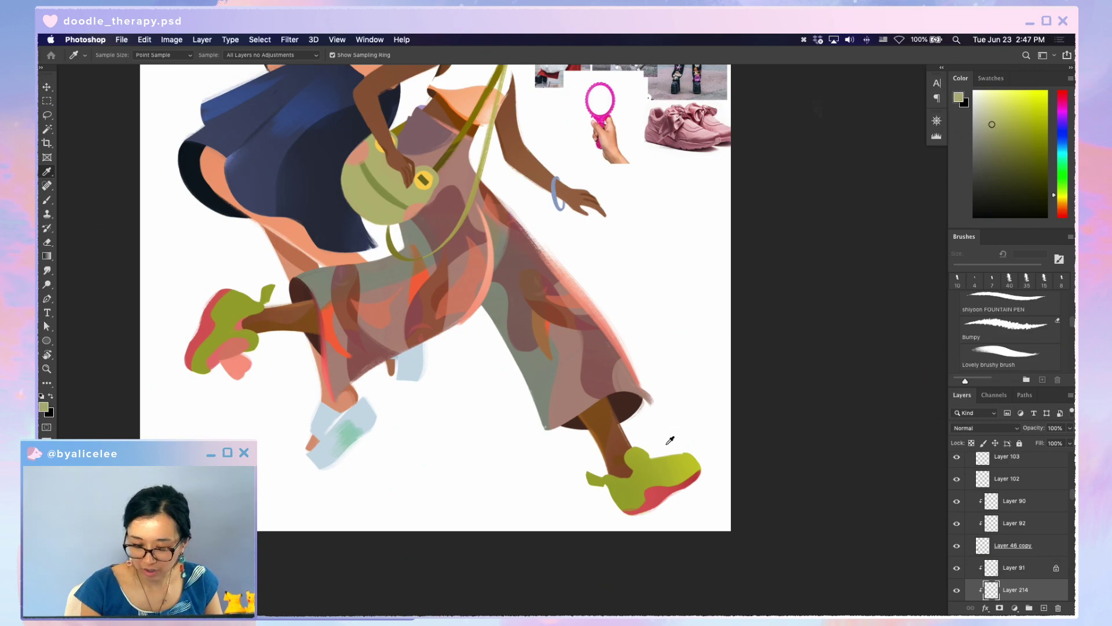
key(b)
key(r)
mouse_move(789, 347)
mouse_down()
mouse_move(762, 398)
mouse_move(496, 437)
mouse_up()
key(Escape)
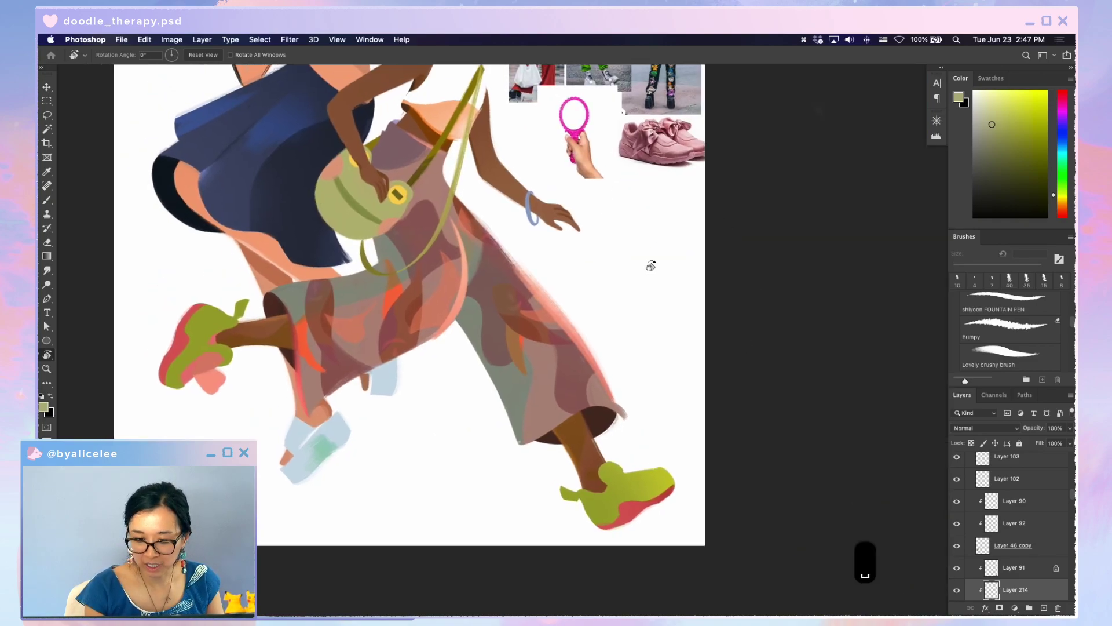
key(b)
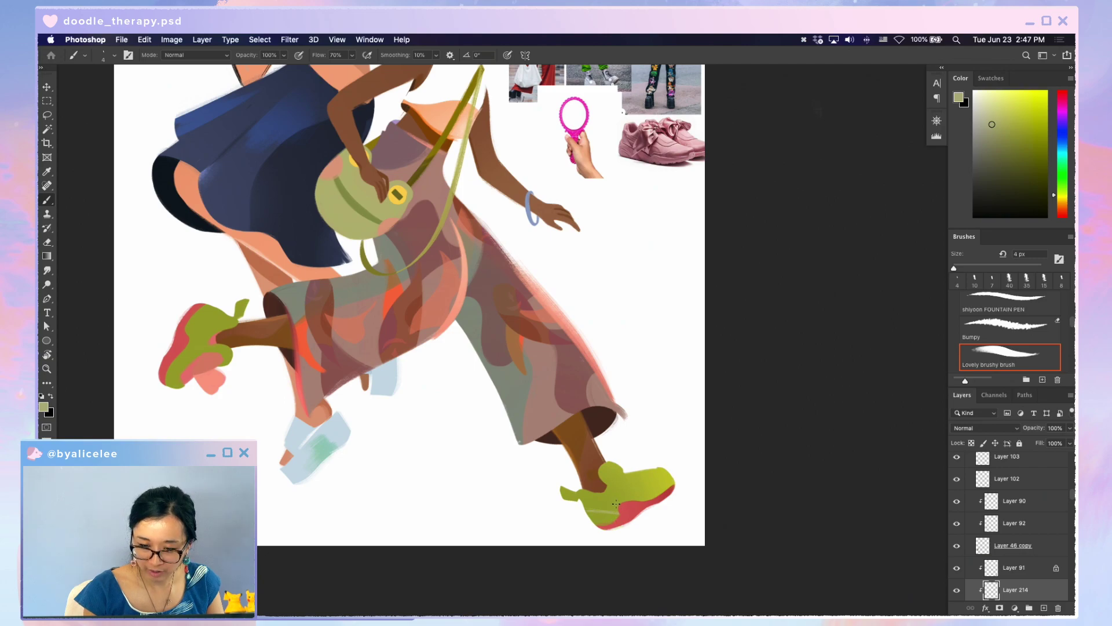
key(super+z)
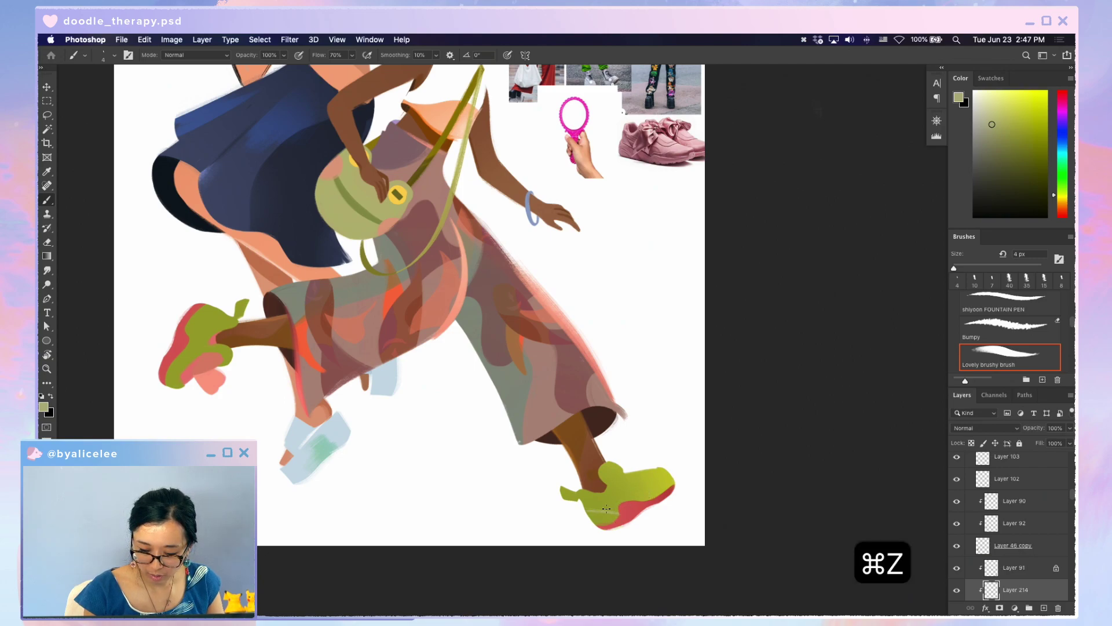
- Sketch thin black detail lines across the front shoe's upper with the 4 px Lovely Brushy Brush, and save the document
key(d)
key(b)
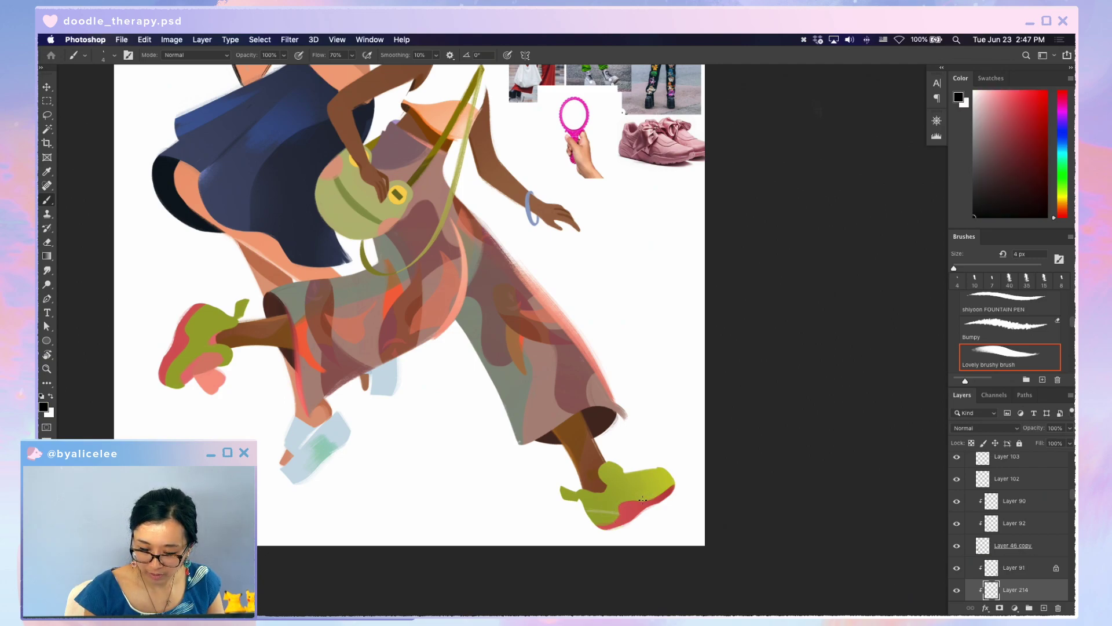
mouse_move(642, 497)
mouse_down()
mouse_move(657, 473)
mouse_move(630, 488)
mouse_up()
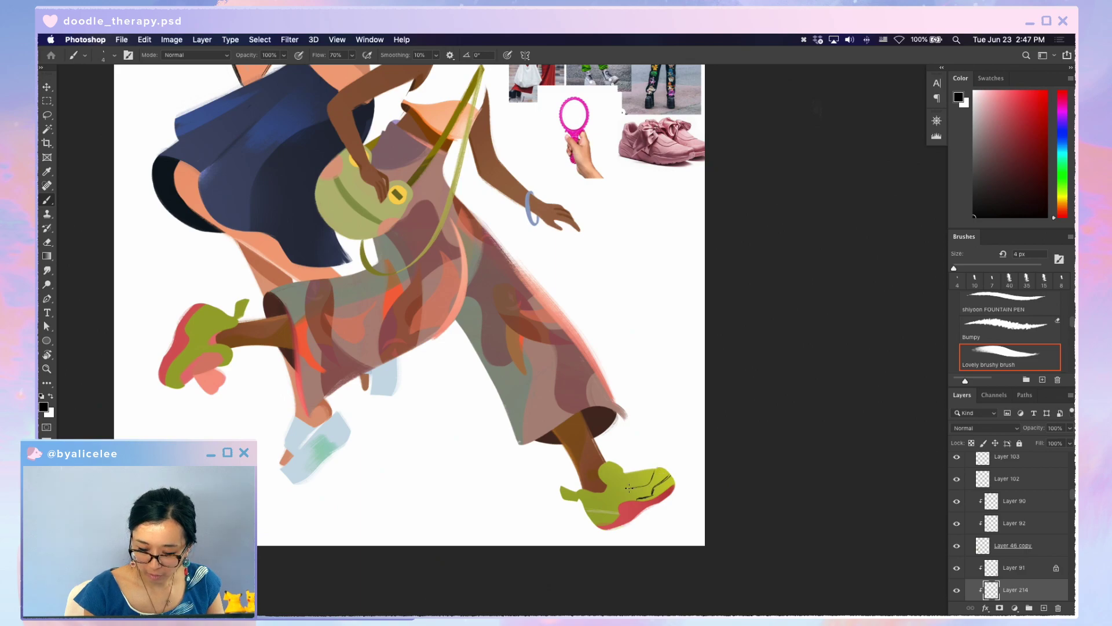
key(super+z)
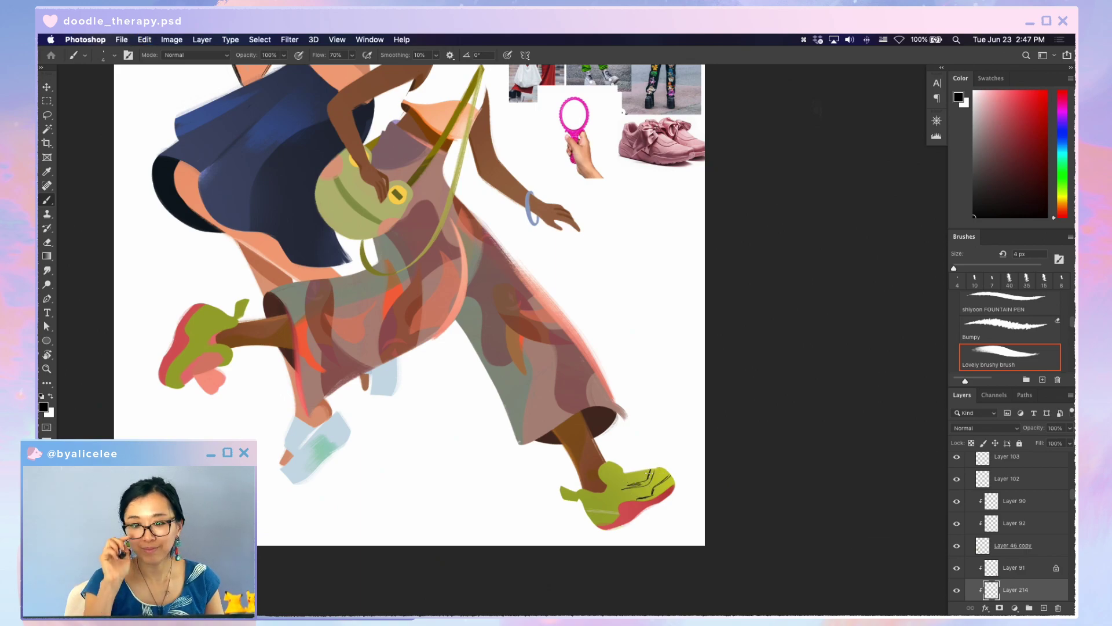
key(super+s)
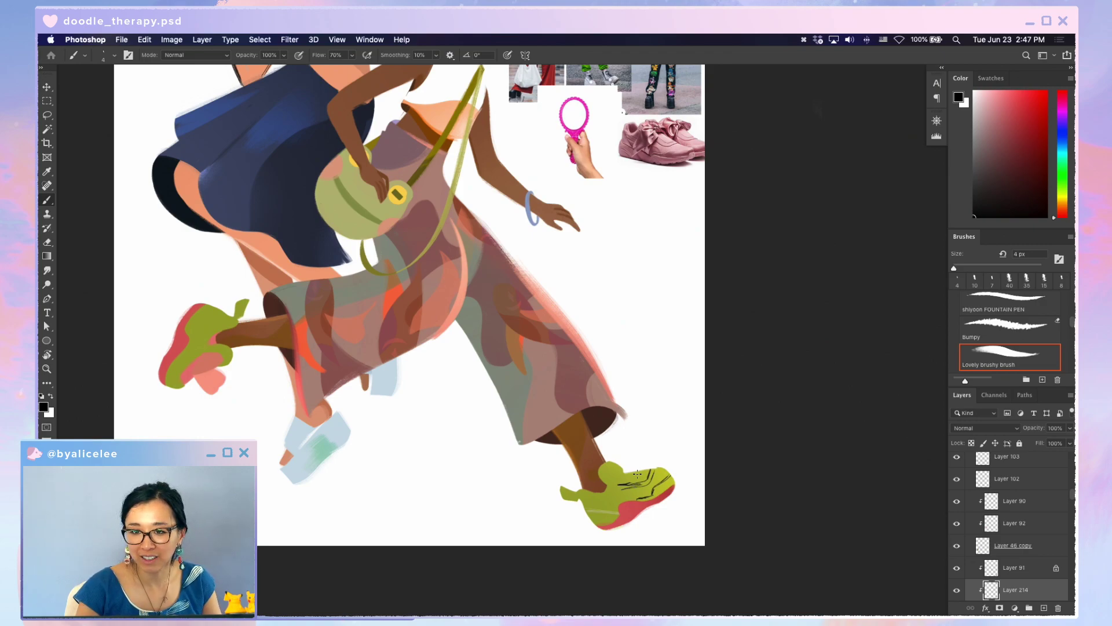
key(super+minus)
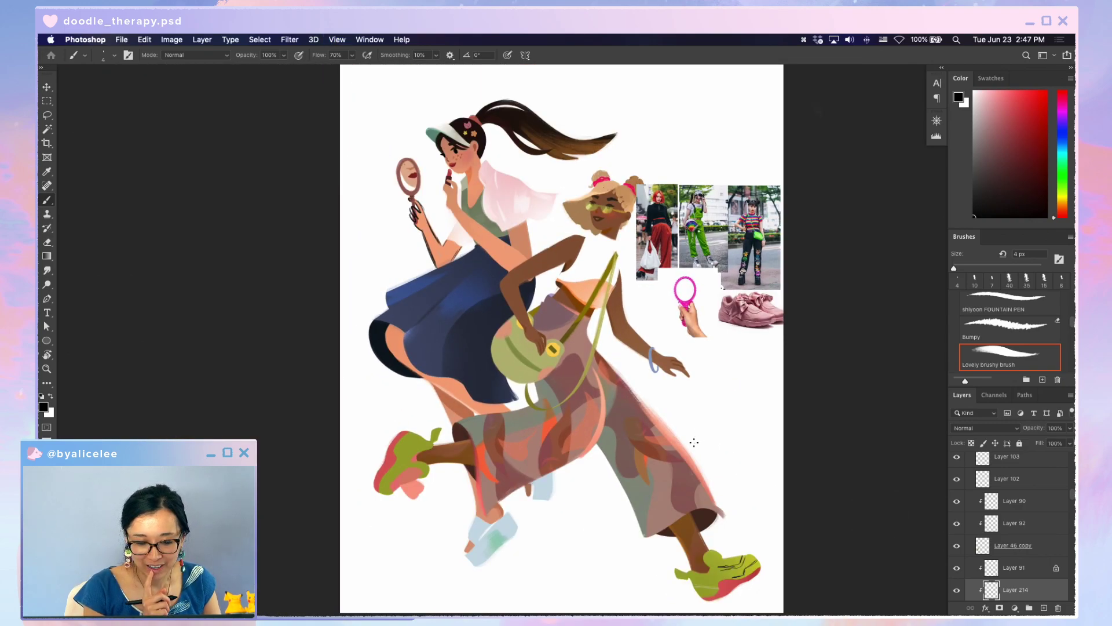
key(super+s)
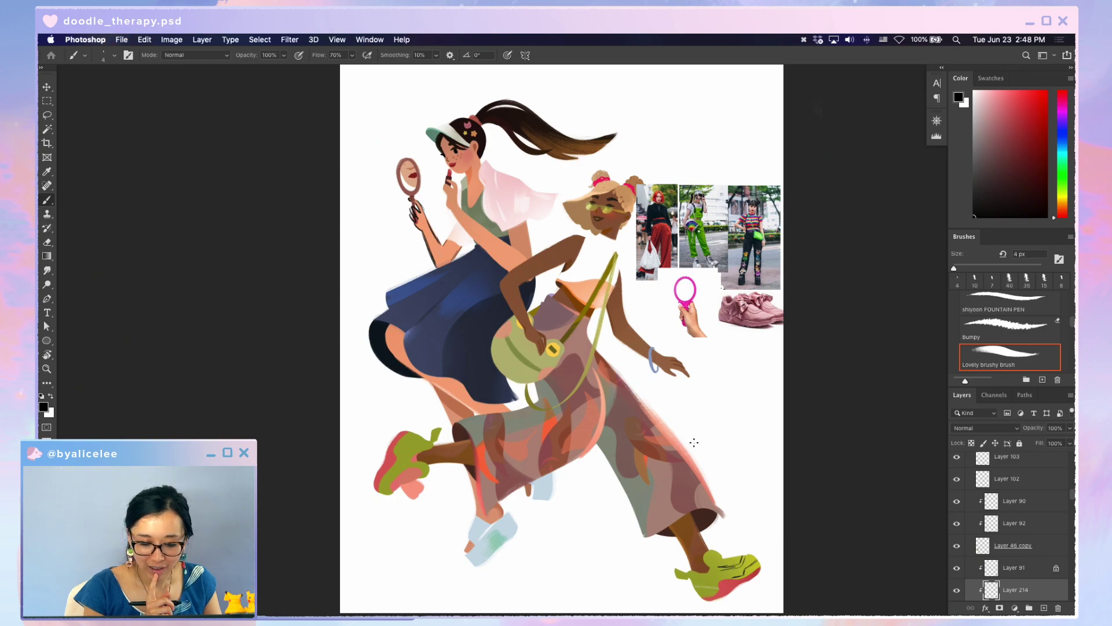
- Create a new layer for the blue skirt and place it above the skirt's clipped shading layers
key(v)
super+click(436, 329)
key(super+n)
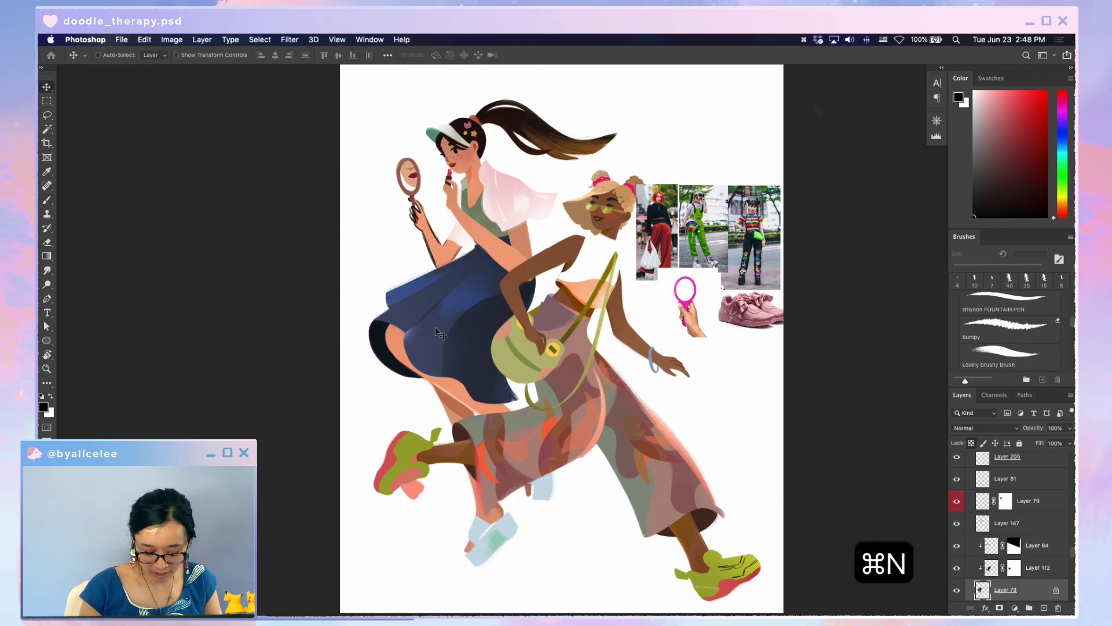
key(Return)
key(super+bracketright)
key(super+bracketright)
key(super+bracketright)
key(super+bracketleft)
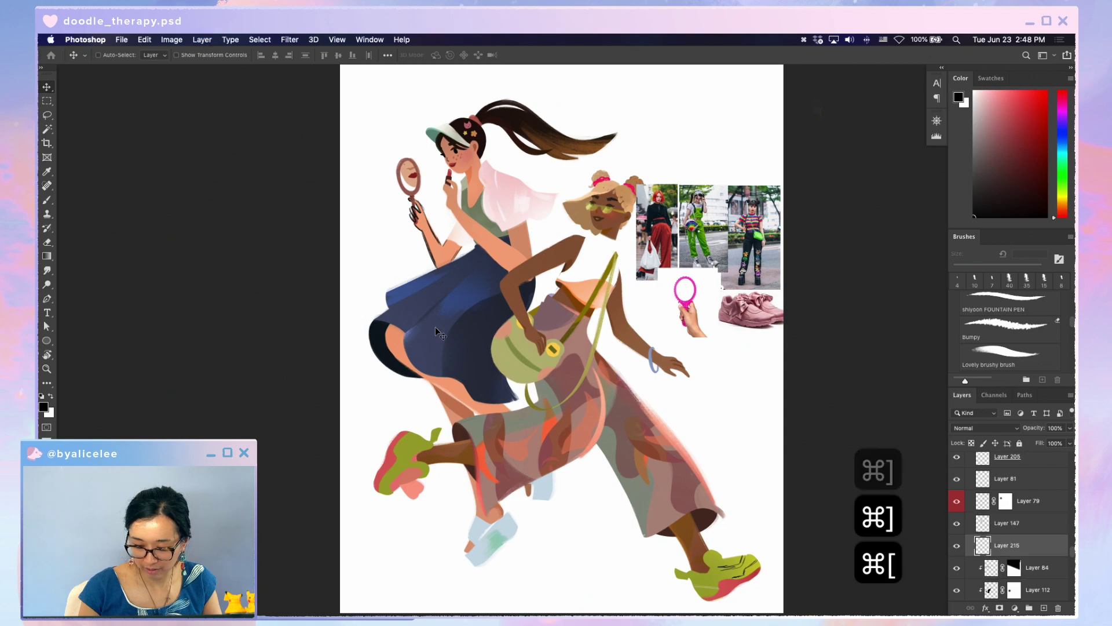
- Draw an arched shape and thin wavy white lines down the front of the blue skirt with the 4 px brush
key(d)
key(x)
key(b)
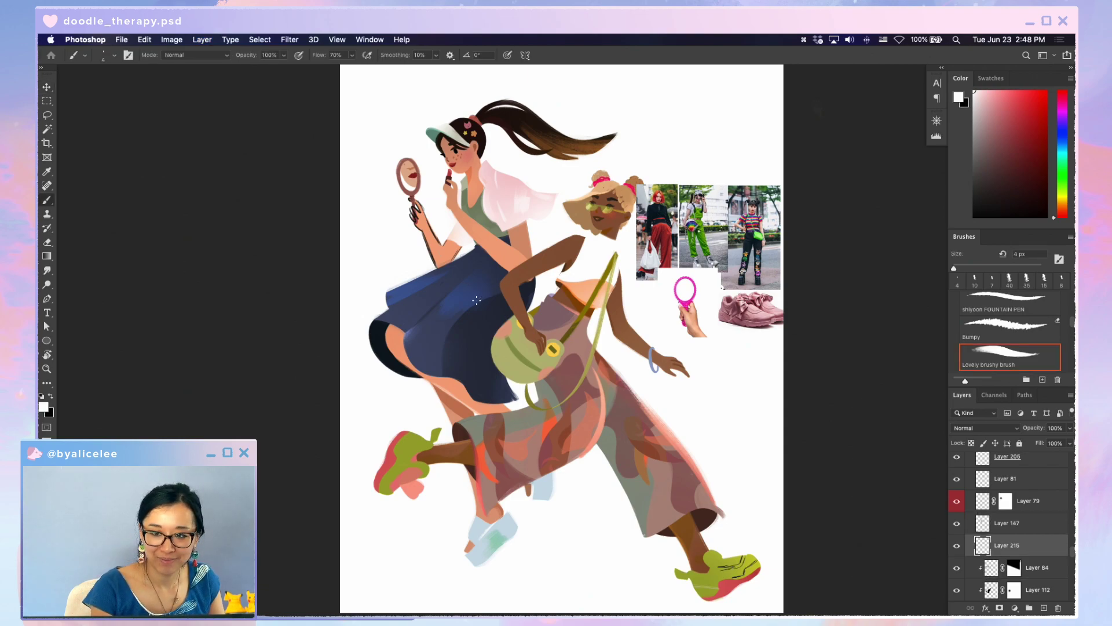
mouse_move(457, 298)
mouse_down()
mouse_move(476, 301)
mouse_move(446, 325)
mouse_move(480, 311)
mouse_move(464, 362)
mouse_move(485, 401)
mouse_up()
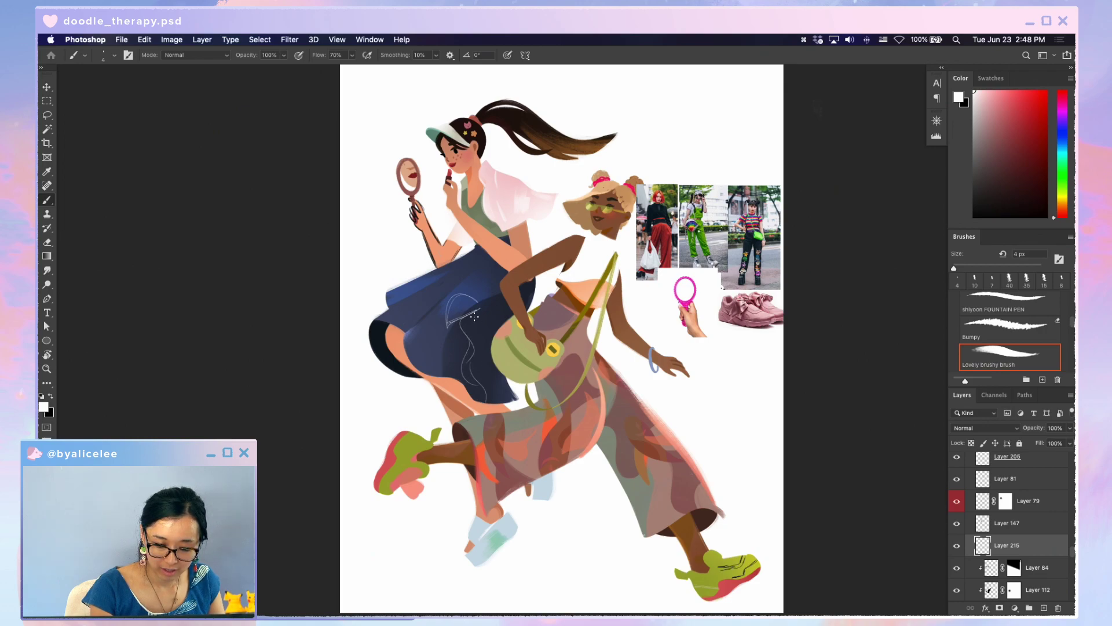
drag(486, 361, 495, 391)
drag(489, 331, 499, 393)
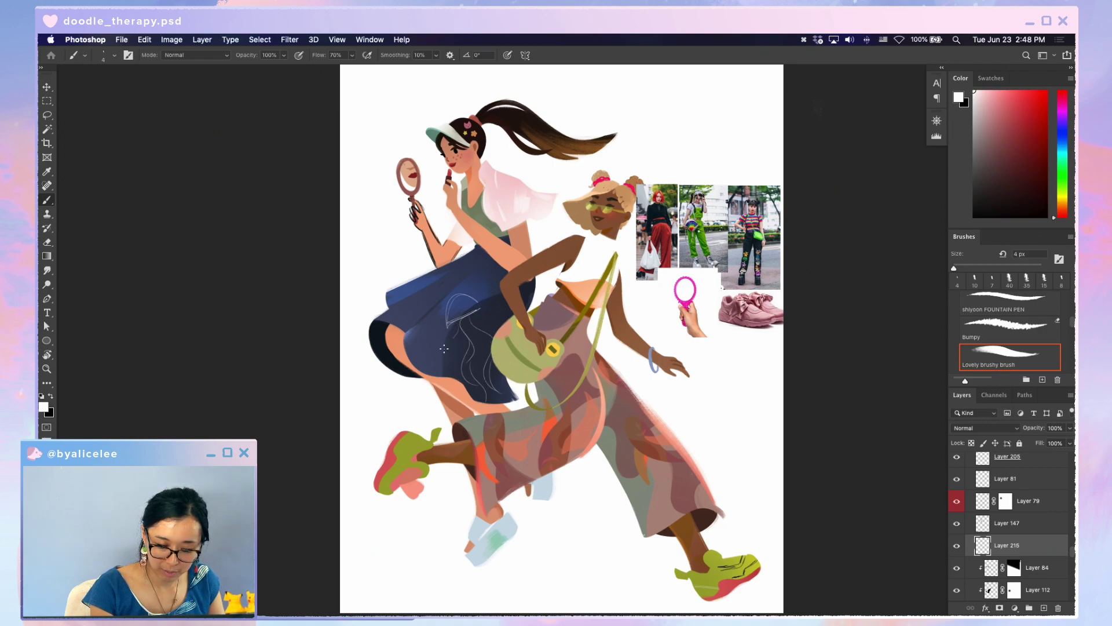
- Extend the thin white line pattern across the skirt's upper and rear folds, and save the document
mouse_move(475, 274)
mouse_down()
mouse_move(452, 268)
mouse_move(457, 284)
mouse_up()
key(e)
key(b)
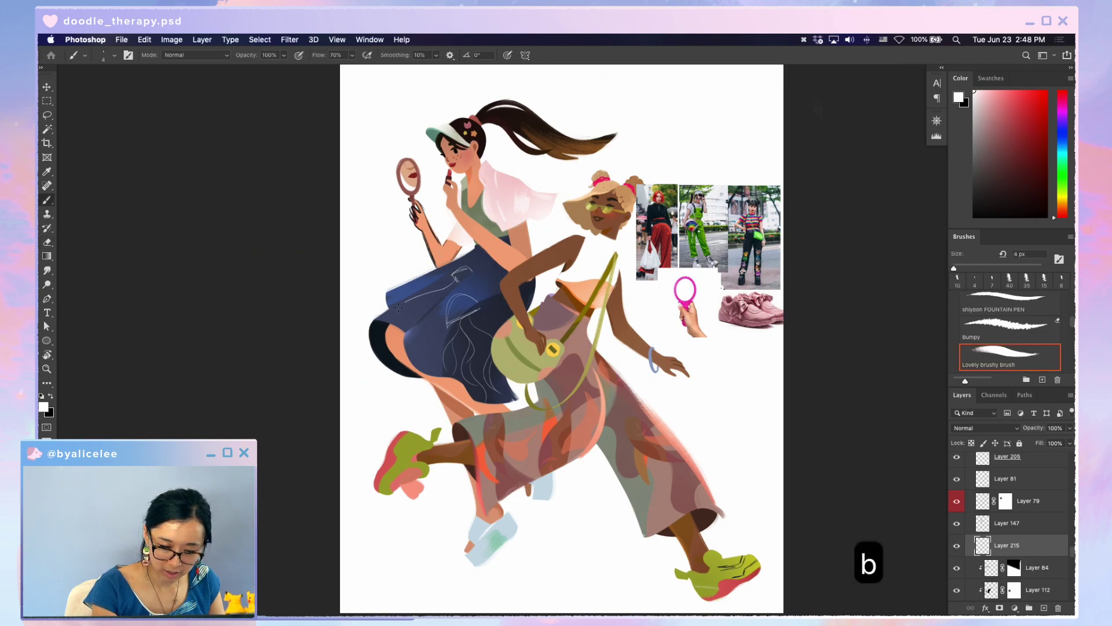
drag(395, 328, 438, 285)
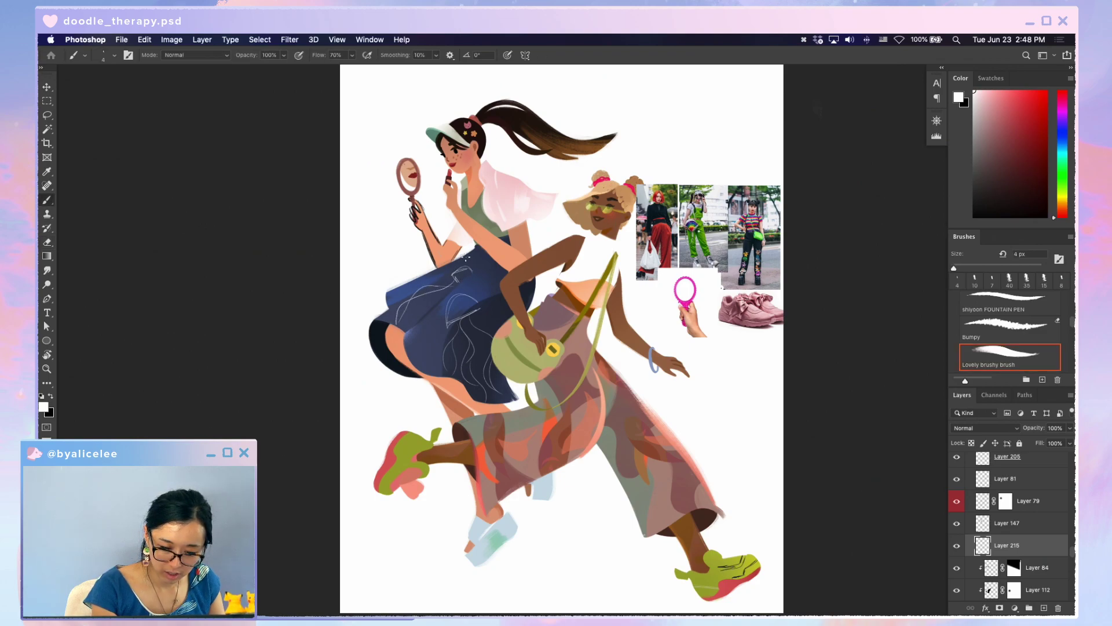
key(e)
key(b)
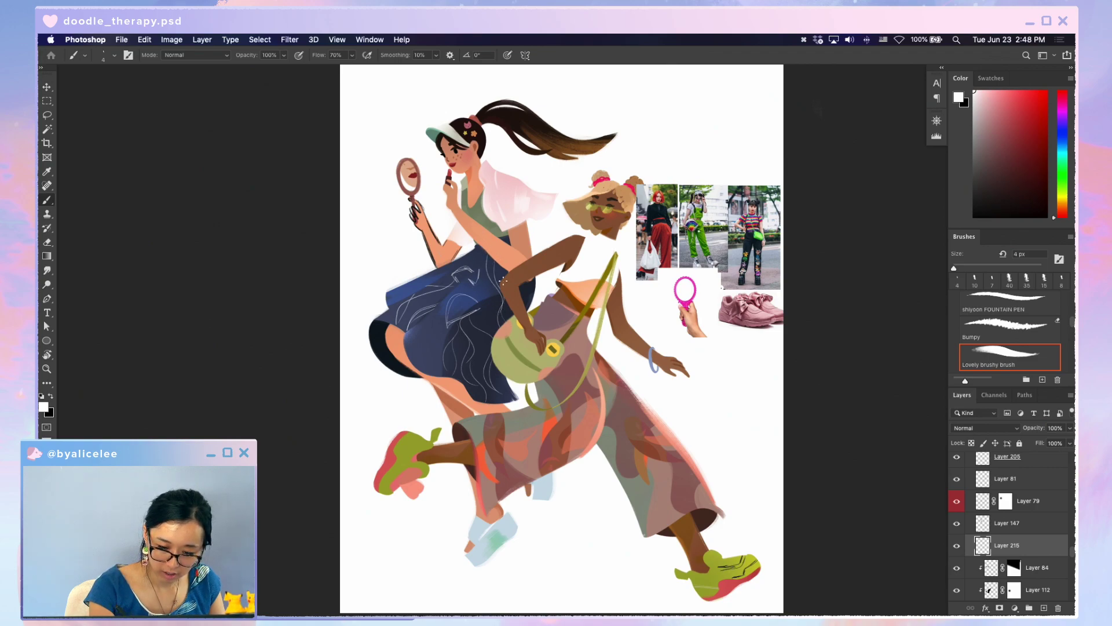
key(super+s)
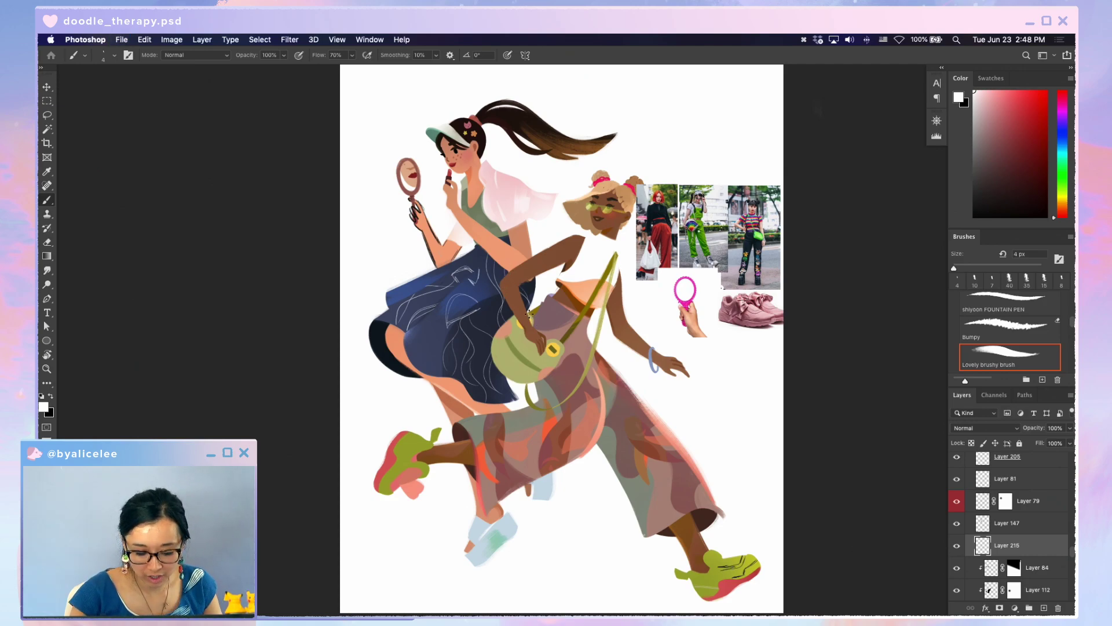
- Select the front shoe's clipped detail layer and draw a small black bear face on the shoe below the ankle
key(space)
drag(612, 518, 641, 451)
scroll(642, 451, right, 8)
scroll(642, 451, down, 5)
key(super+equal)
key(super+equal)
key(space)
drag(586, 355, 730, 367)
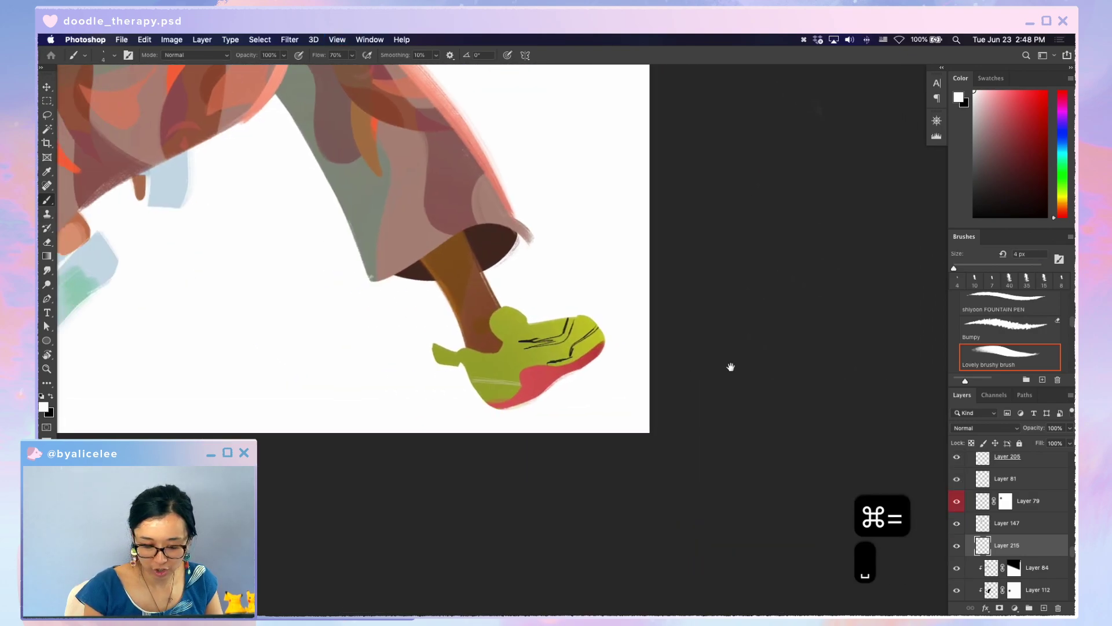
key(v)
mouse_move(645, 348)
mouse_down()
mouse_move(614, 396)
mouse_move(590, 385)
mouse_move(616, 373)
mouse_move(599, 386)
mouse_up()
key(super+z)
key(d)
key(b)
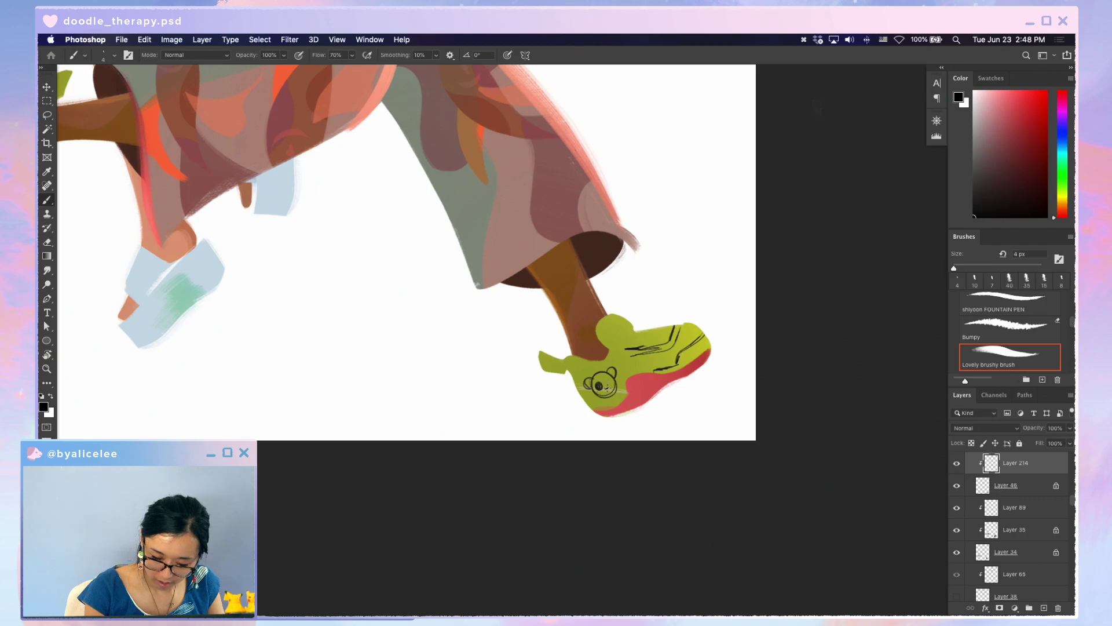
- Erase the bear's oversized filled feature, redraw smaller facial details, and fill in its ears with black
key(e)
drag(602, 383, 599, 387)
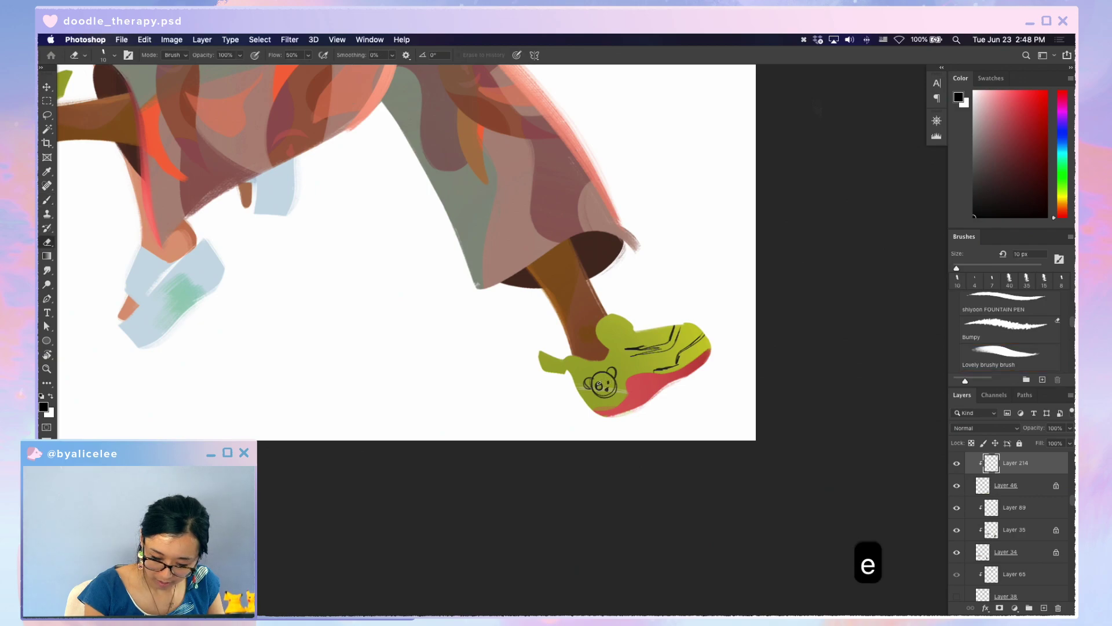
key(b)
click(601, 380)
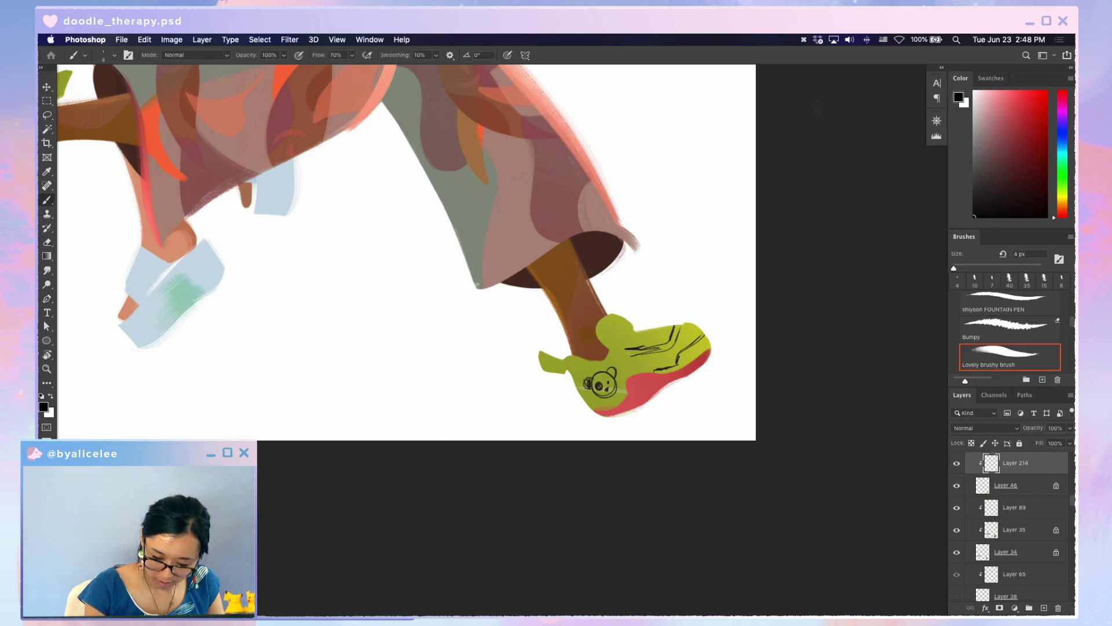
drag(610, 373, 615, 374)
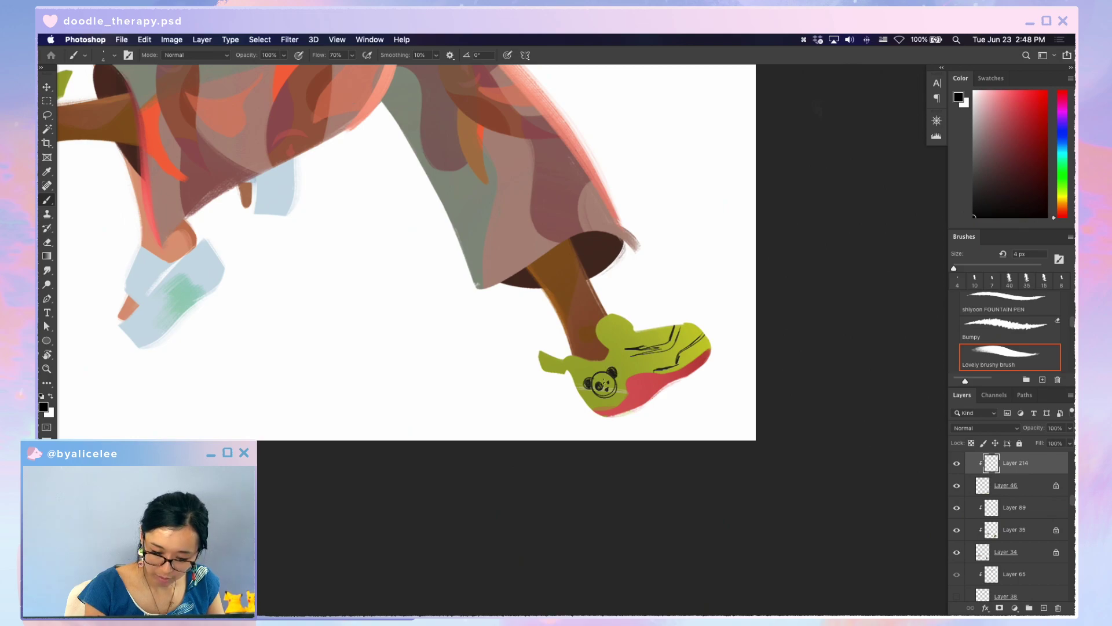
- Rework the bear's eyes and nose with the Eraser and brush, undo the last stroke, and save the document
key(e)
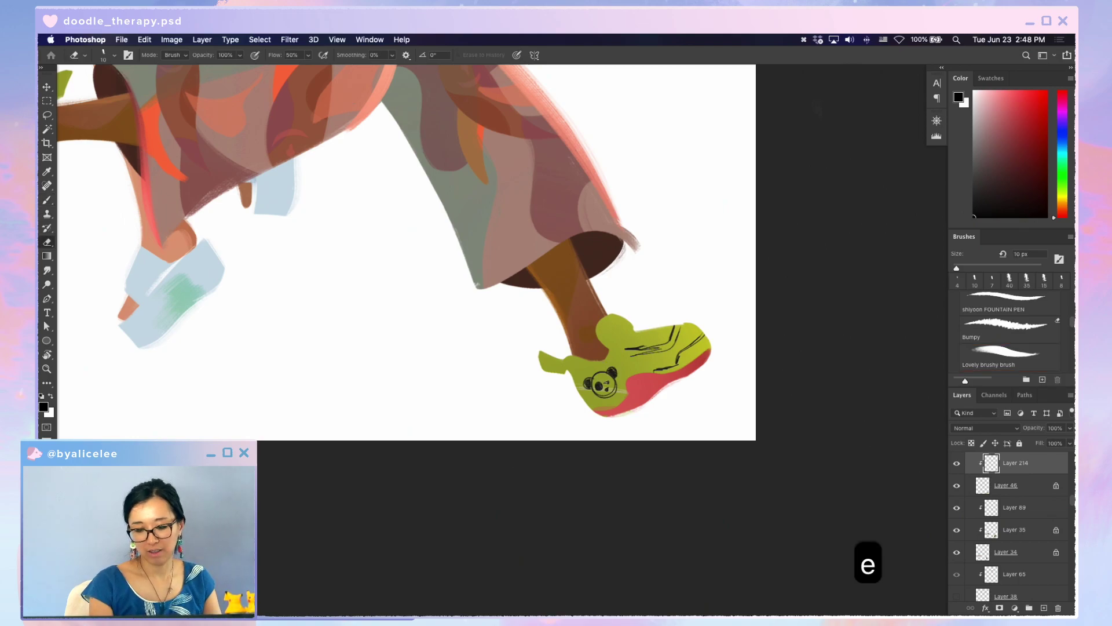
drag(597, 382, 601, 393)
key(b)
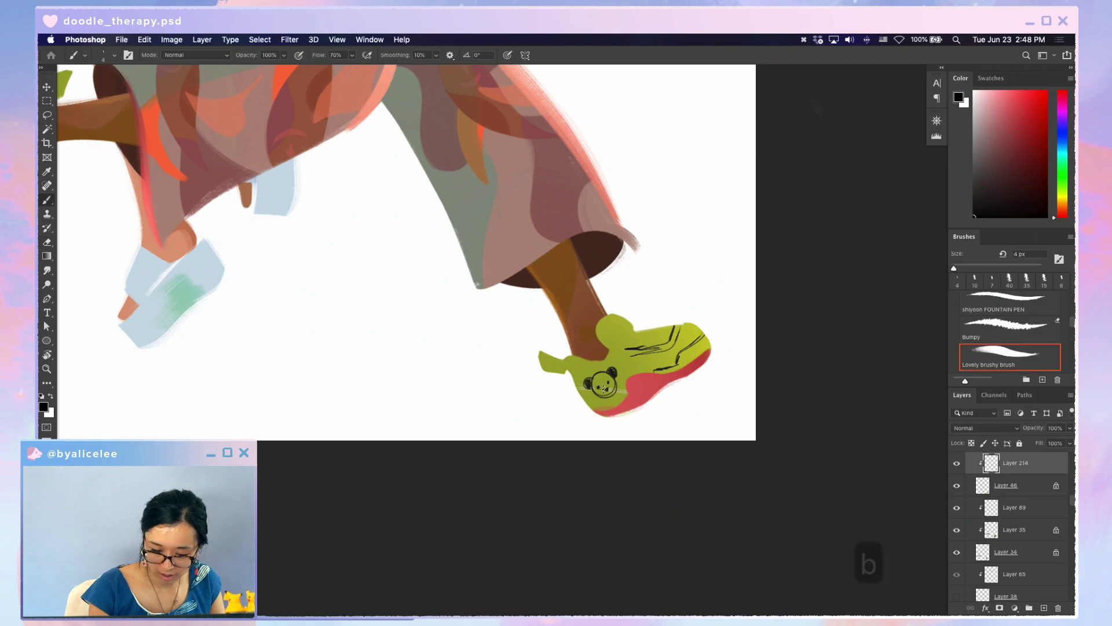
click(603, 386)
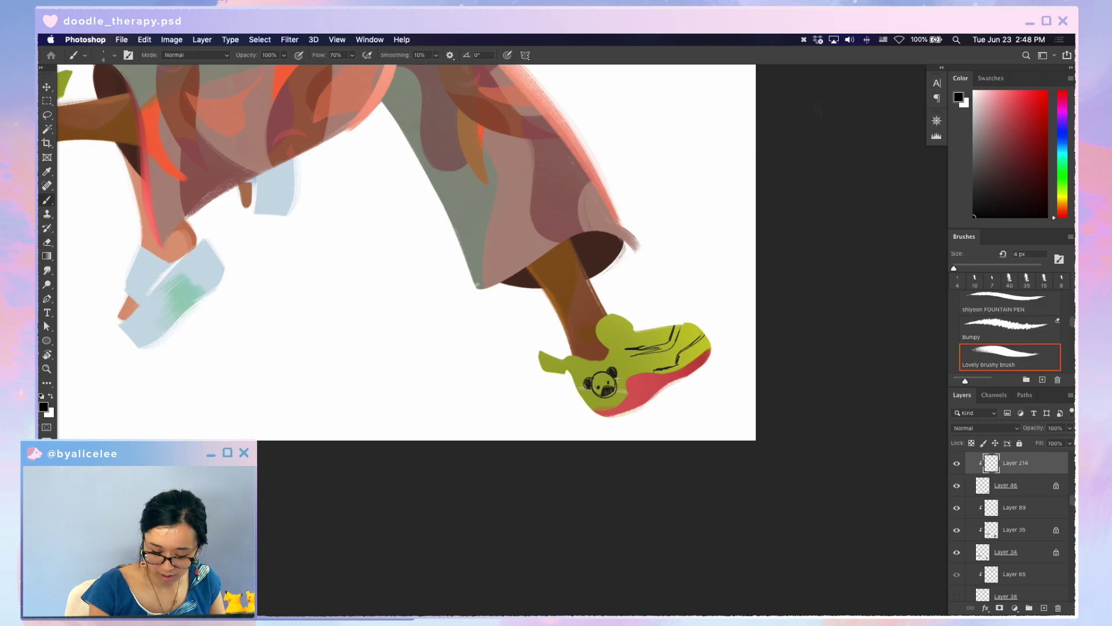
key(super+z)
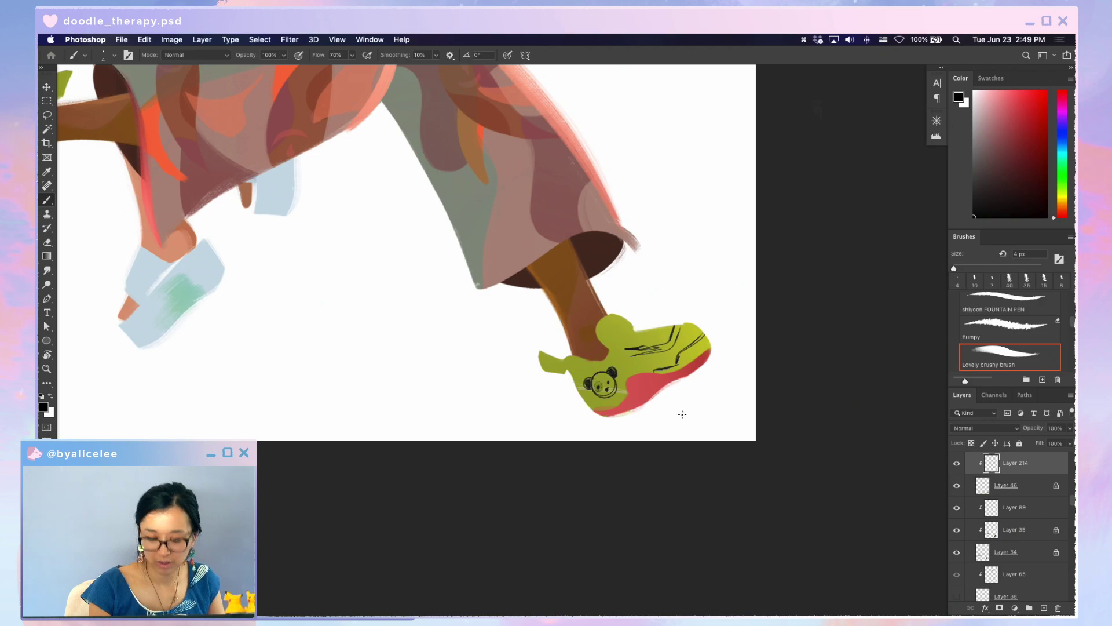
key(super+minus)
key(super+minus)
key(super+s)
key(space)
drag(660, 328, 748, 401)
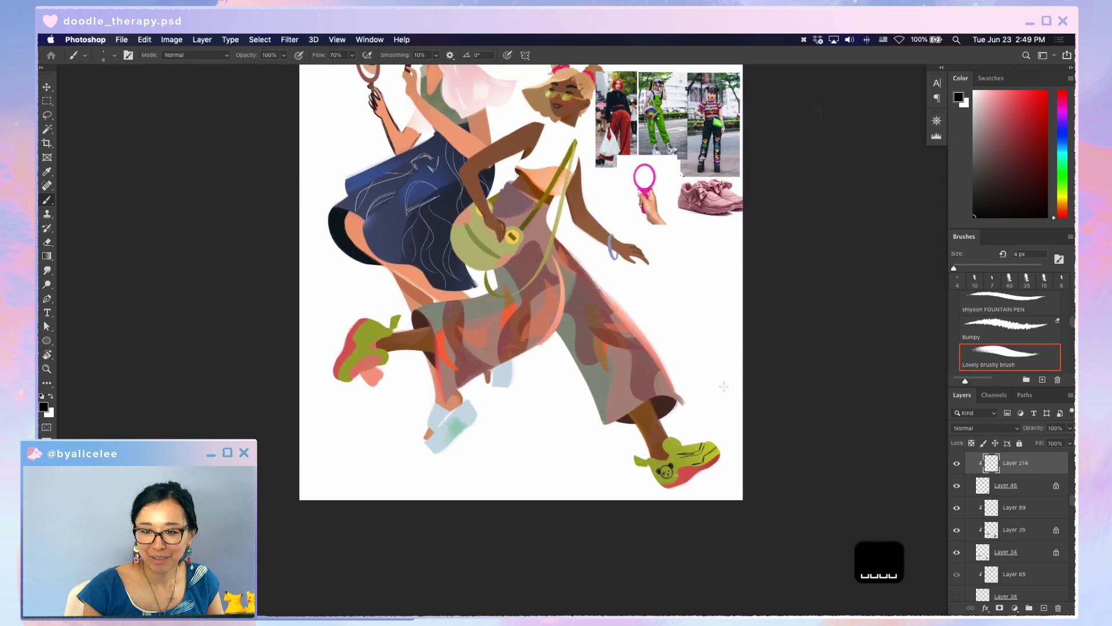
- Save the document, then select and hide the mood layer holding the reference photos
key(super+s)
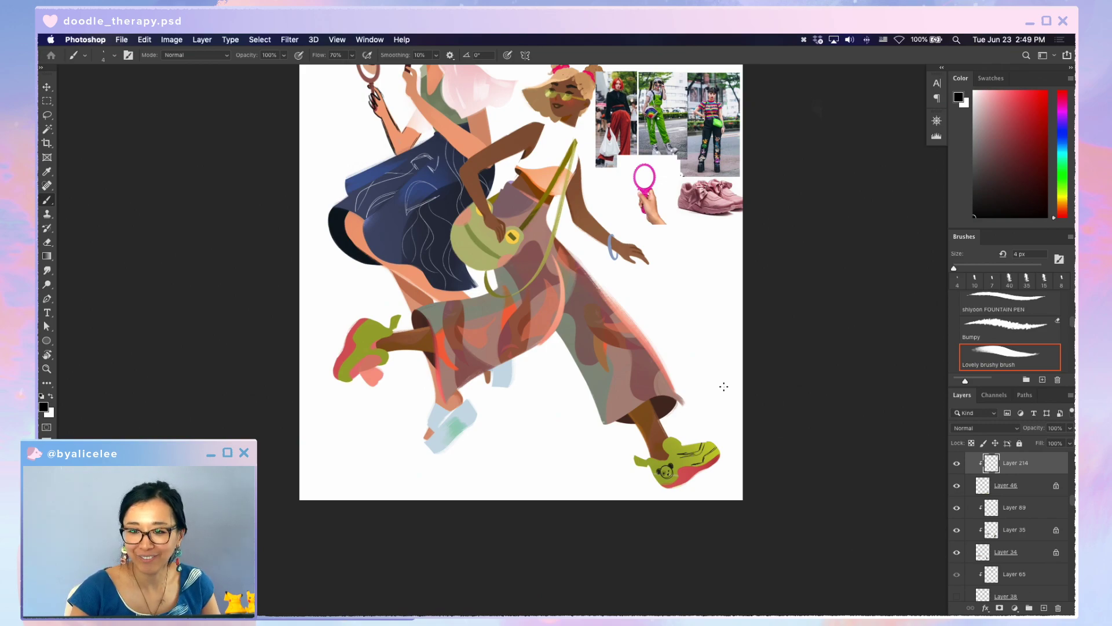
key(space)
drag(724, 386, 717, 458)
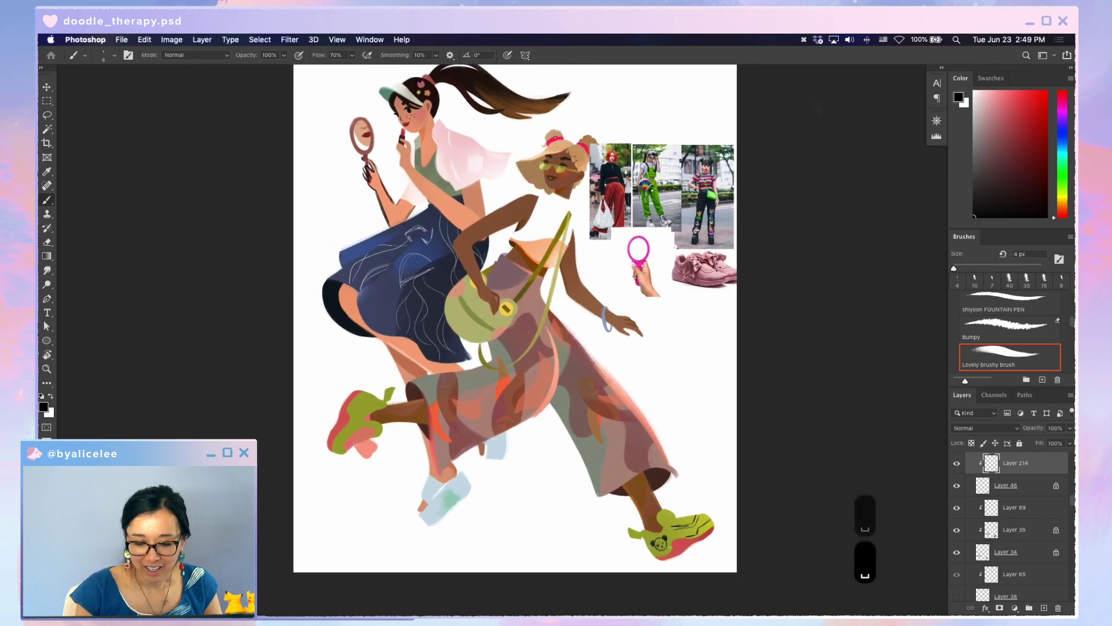
key(v)
drag(719, 240, 728, 96)
click(956, 462)
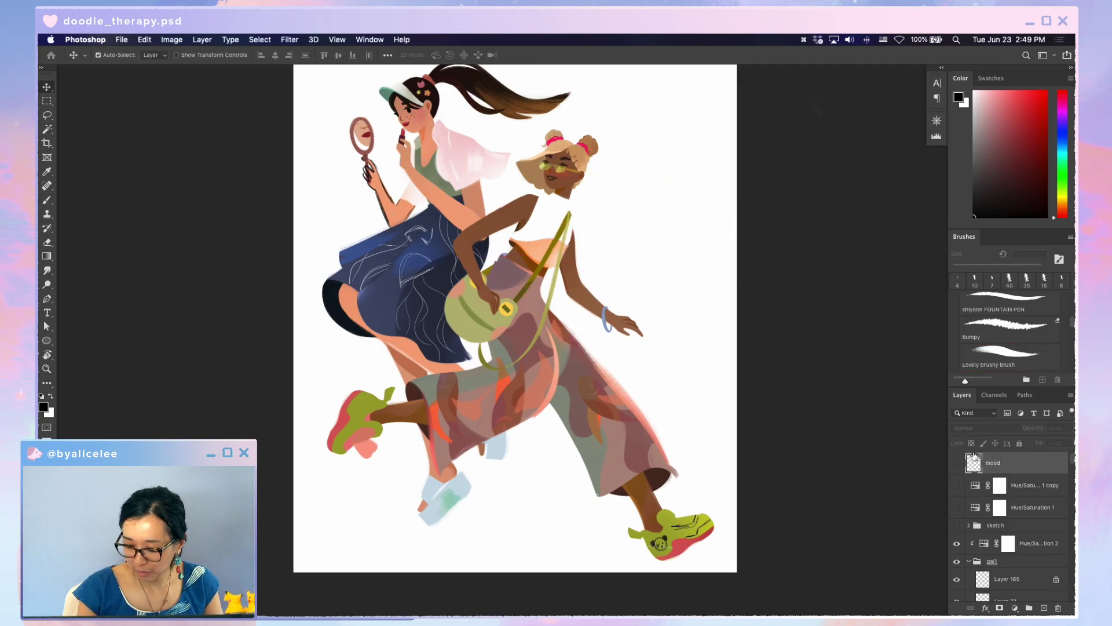
- Save the document, then show and select the gal3 group containing the third woman
scroll(1071, 487, down, 5)
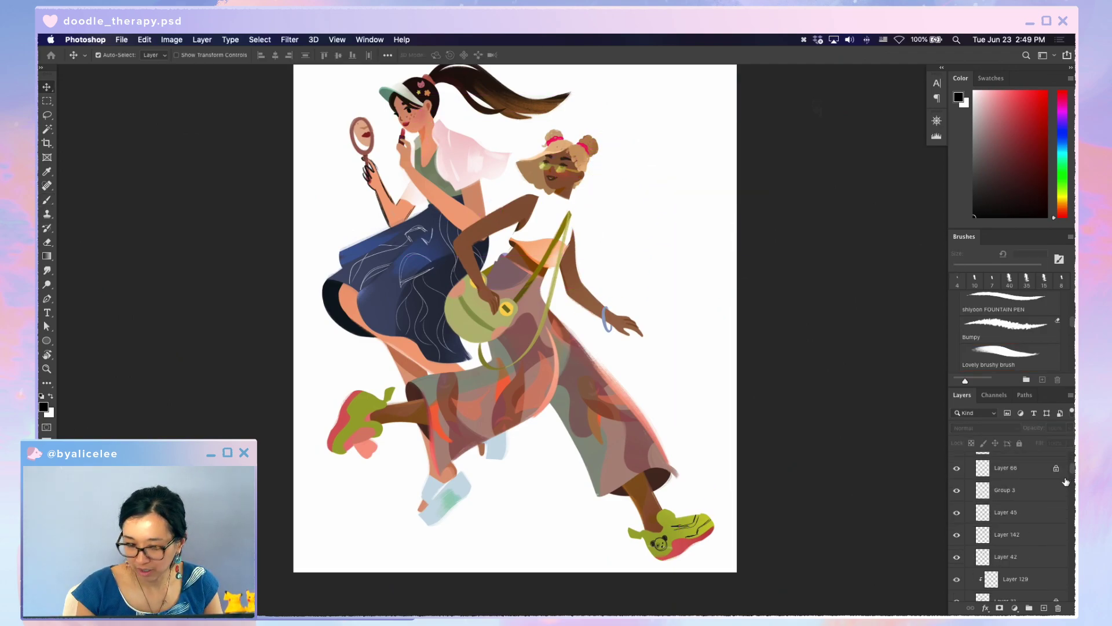
scroll(1072, 486, down, 10)
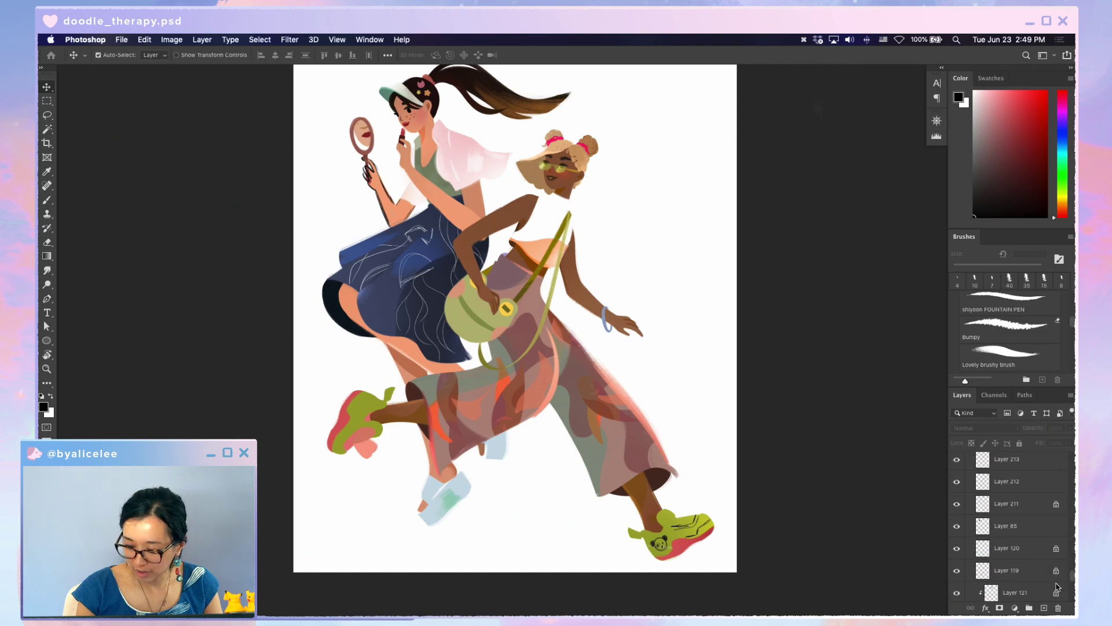
key(super+minus)
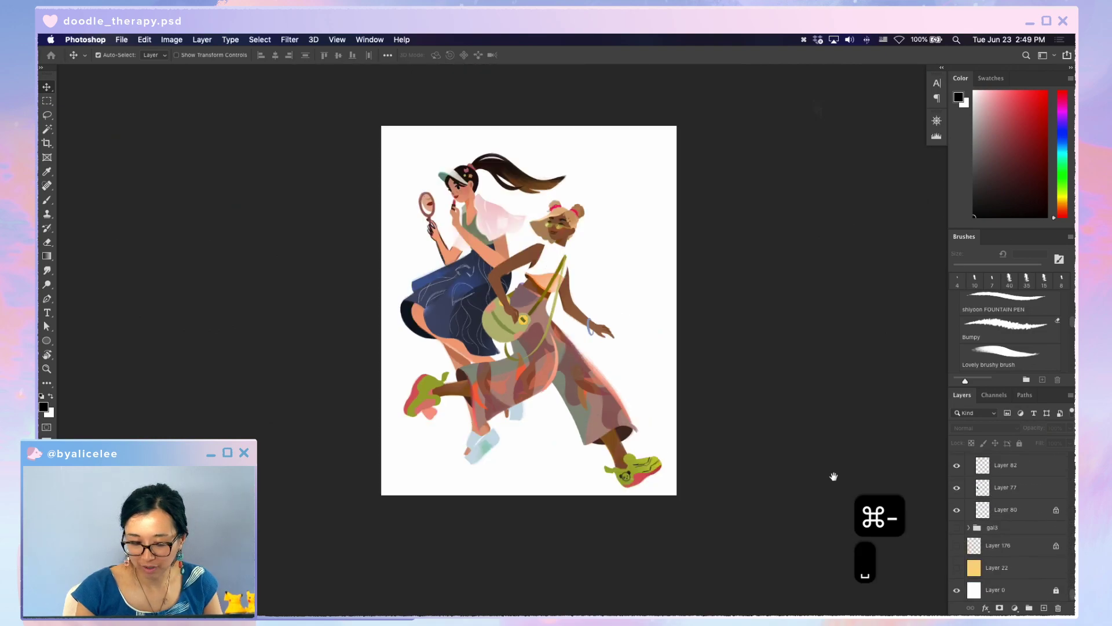
drag(834, 474, 835, 506)
key(super+s)
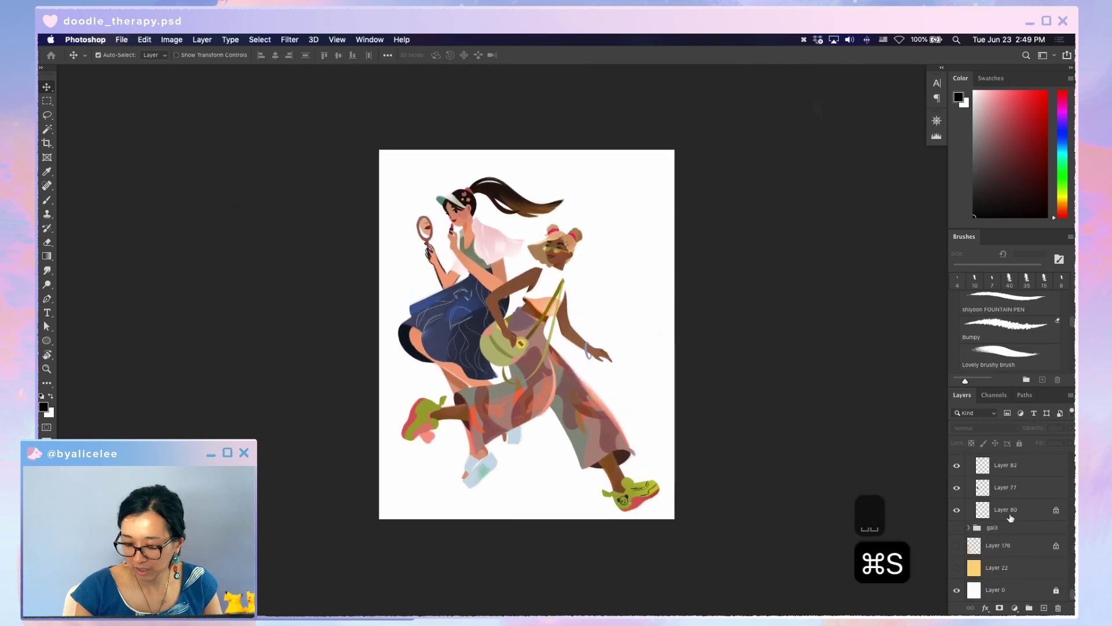
click(956, 527)
click(1008, 527)
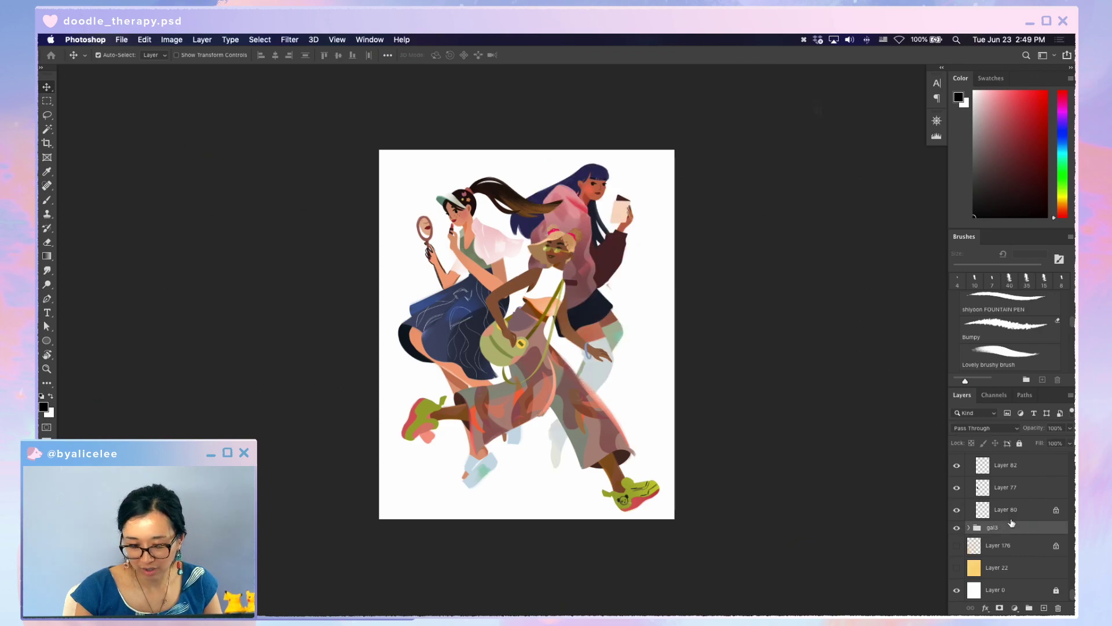
- Add a Levels adjustment clipped to the gal3 group and set its white input level to 201
click(1014, 608)
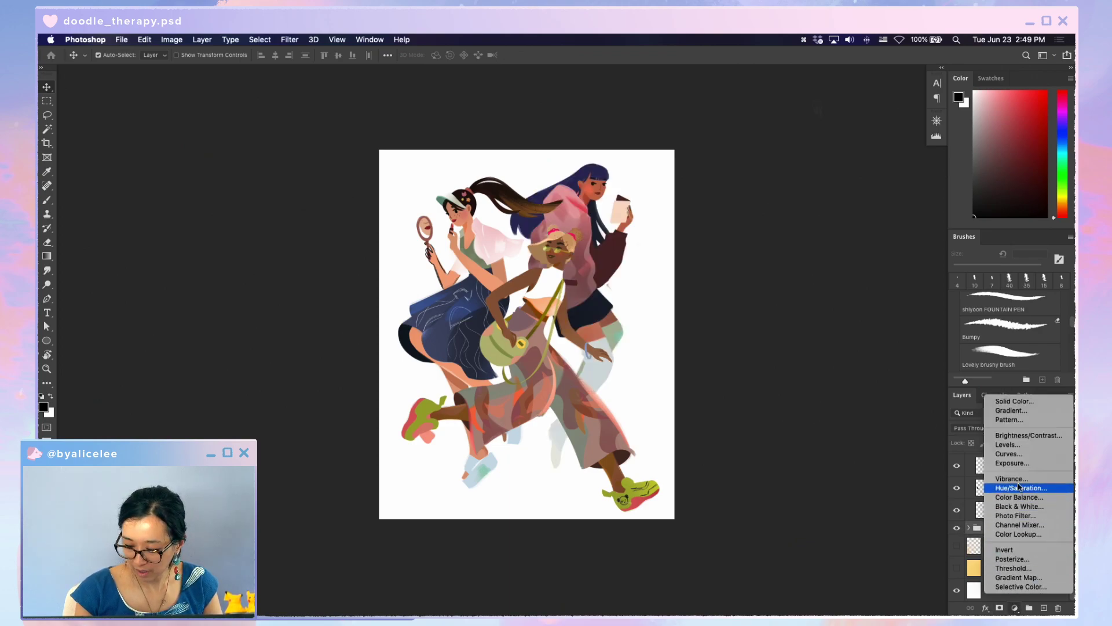
click(1027, 445)
key(super+h)
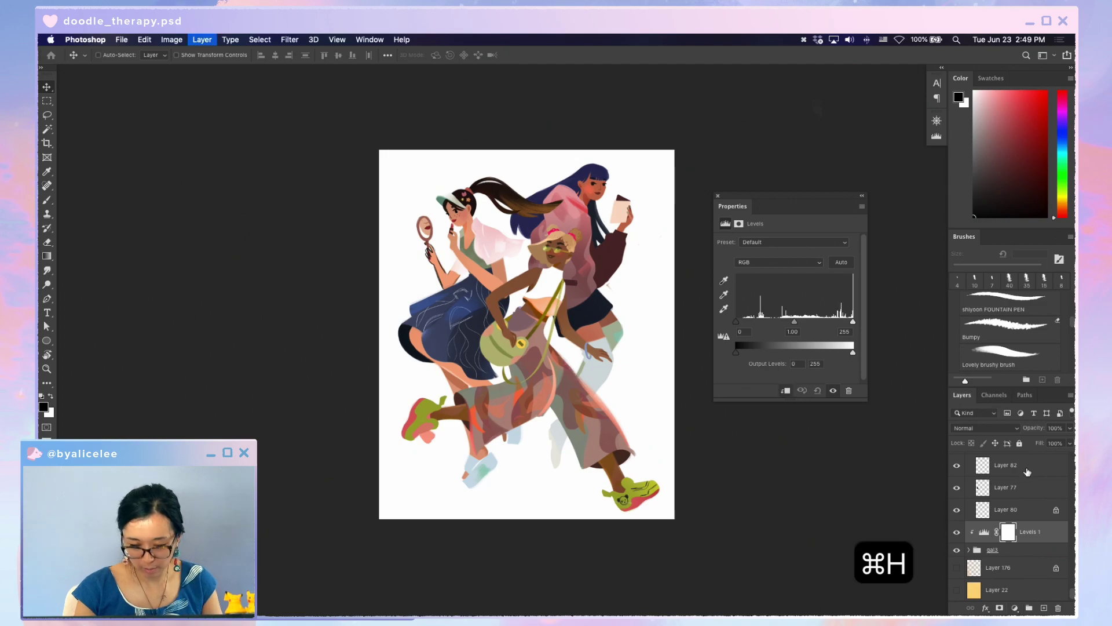
drag(852, 321, 829, 323)
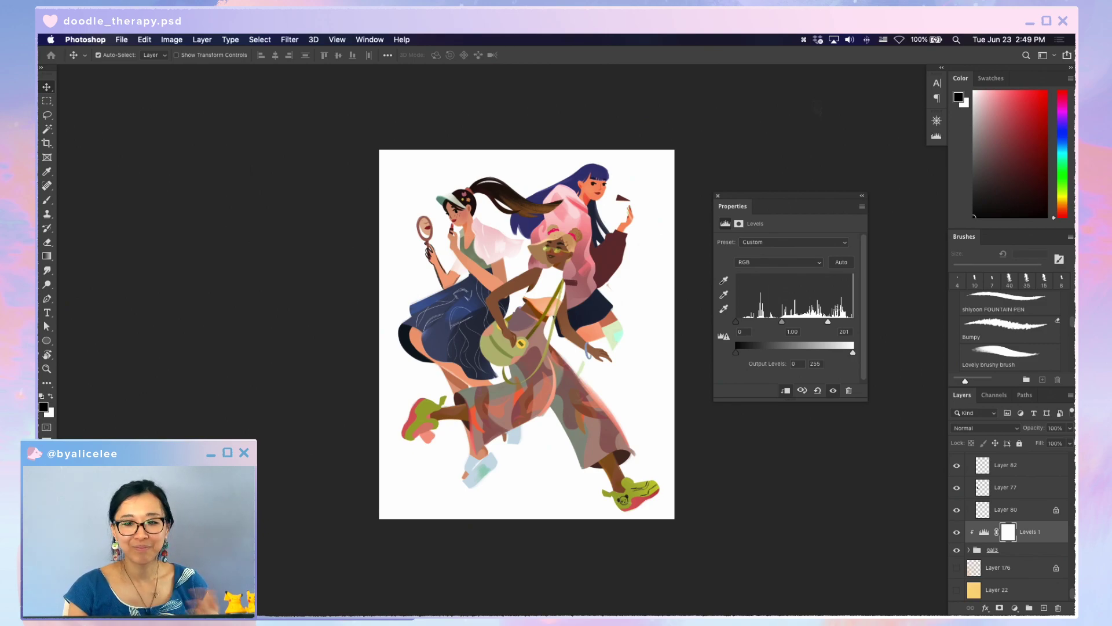
click(718, 195)
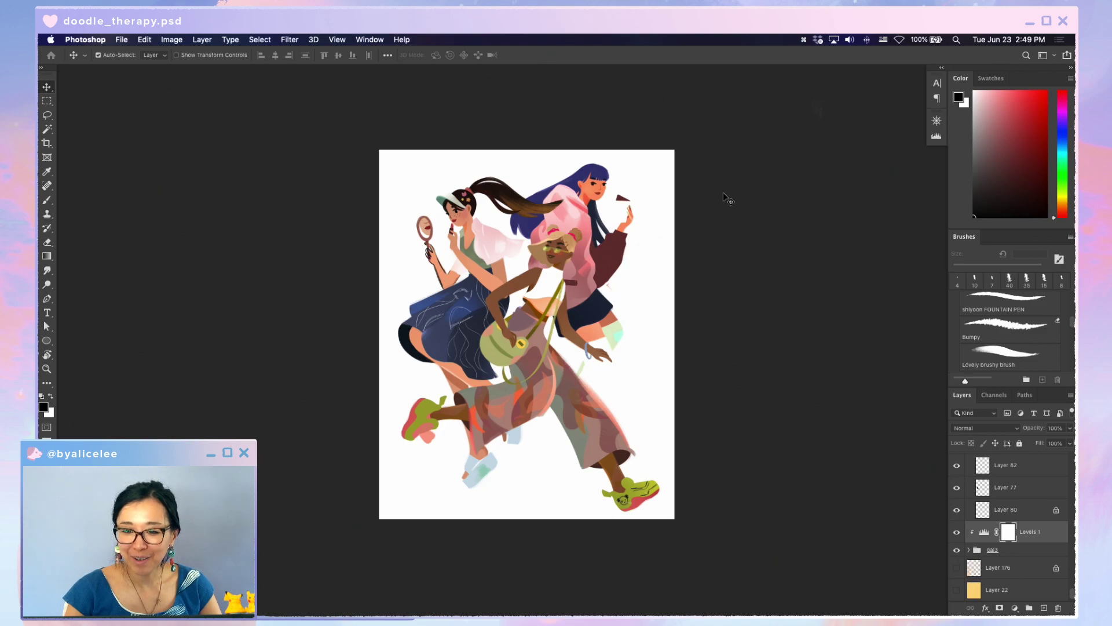
- Select the front shoe's clipped detail layer and extend the thin black panel lines beside the ankle
key(super+equal)
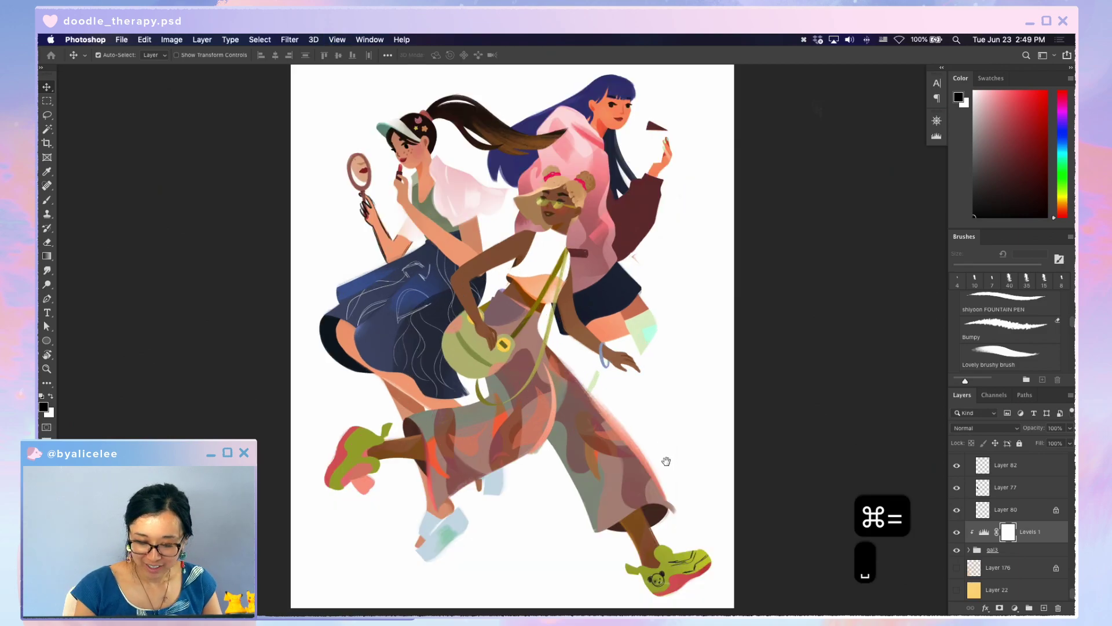
drag(665, 459, 724, 265)
key(v)
click(704, 403)
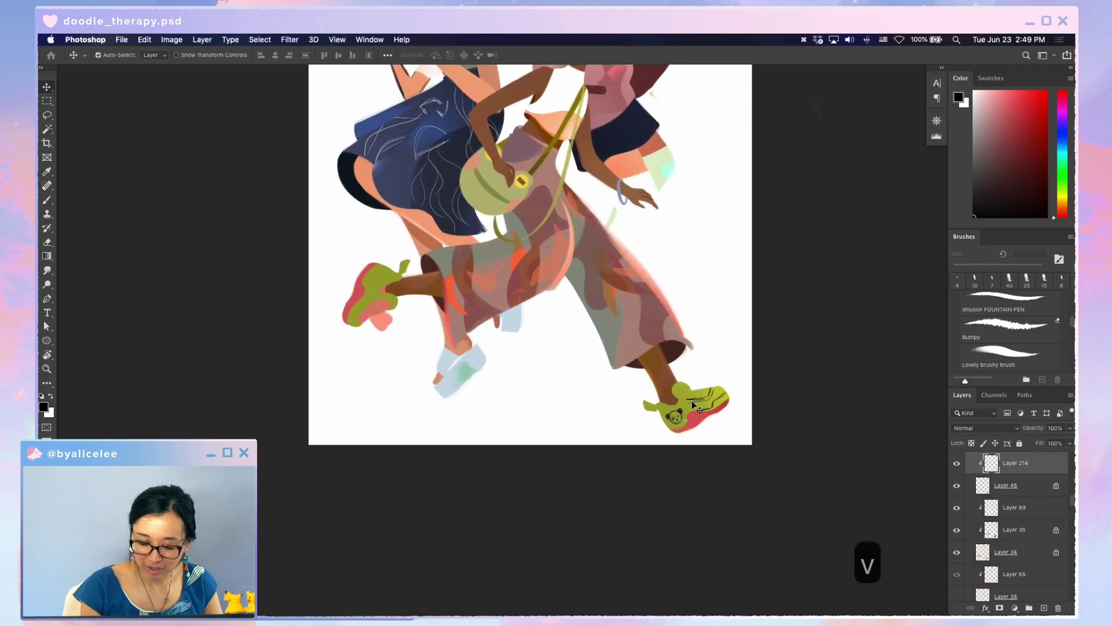
key(super+z)
key(r)
drag(628, 472, 720, 385)
key(super+equal)
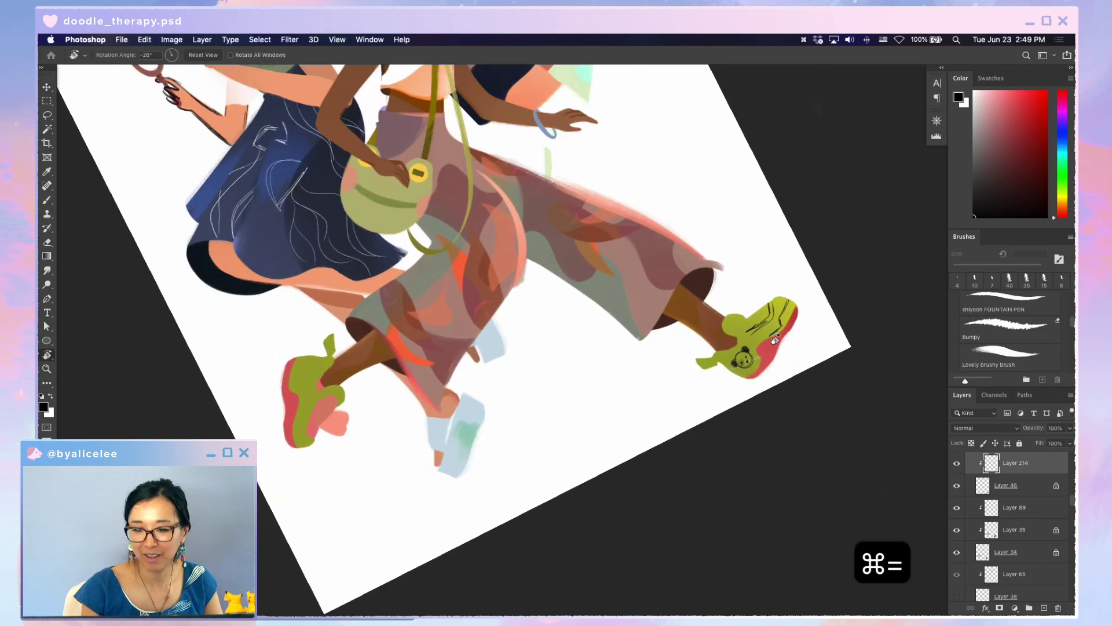
drag(774, 354, 618, 376)
key(super+equal)
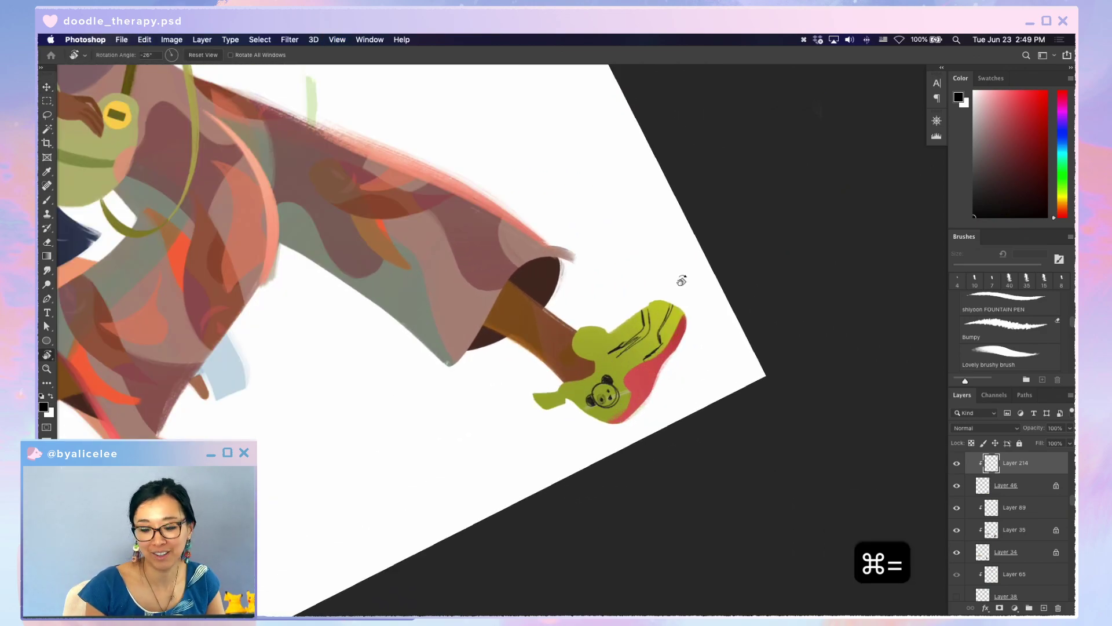
key(d)
key(b)
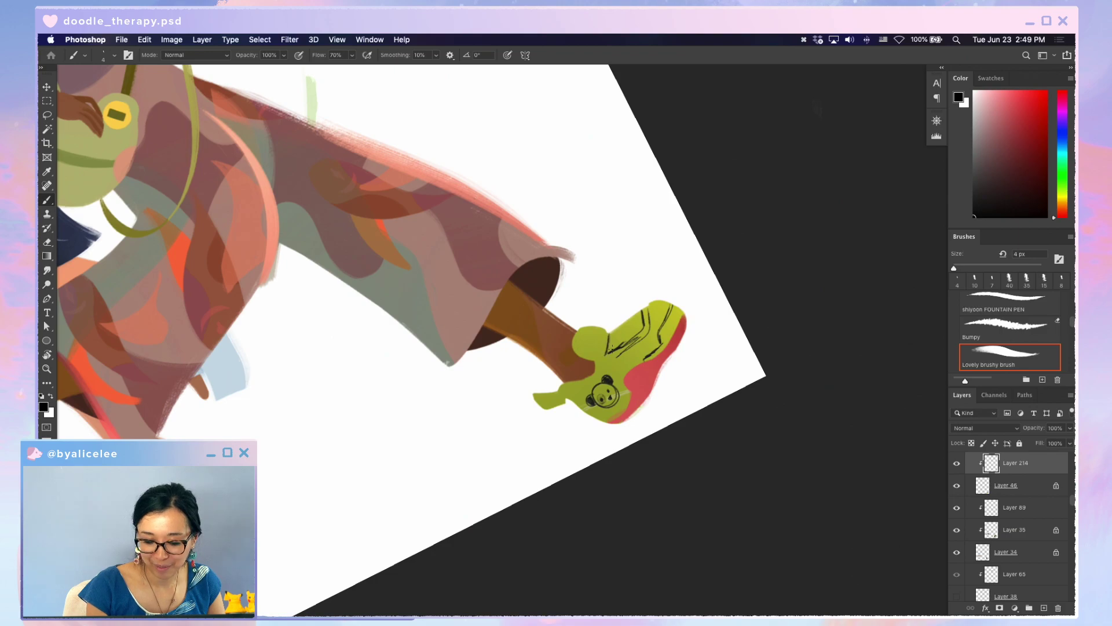
mouse_move(609, 362)
mouse_down()
mouse_move(643, 339)
mouse_move(738, 397)
mouse_move(534, 525)
mouse_move(534, 397)
mouse_up()
- Refine the parallel black panel lines along the front shoe's upper with the Eraser and brush
key(e)
key(r)
key(b)
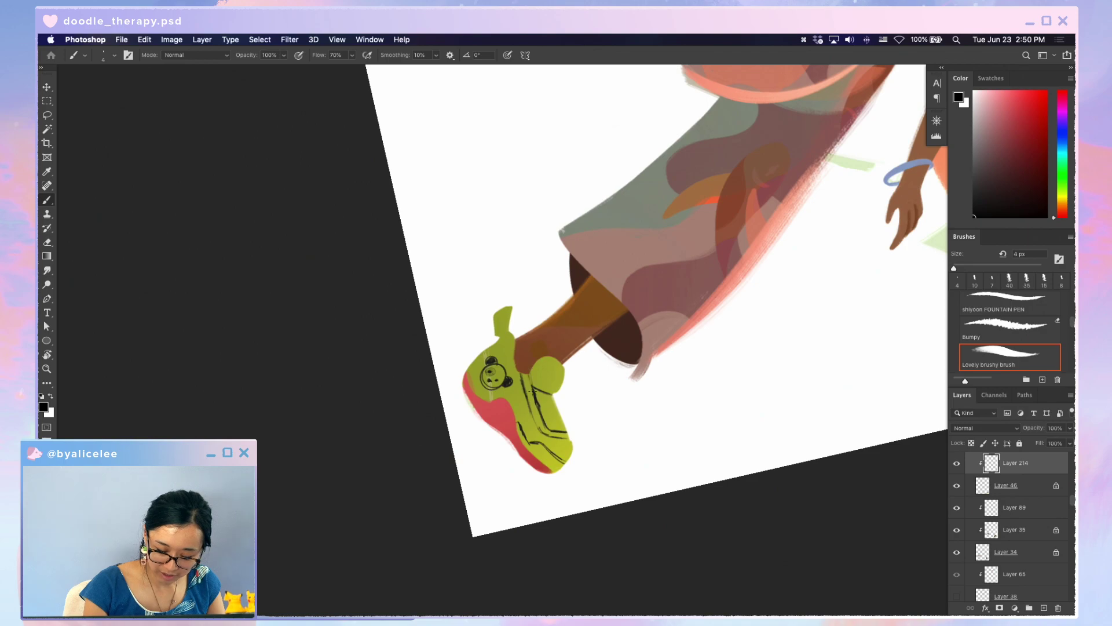
key(e)
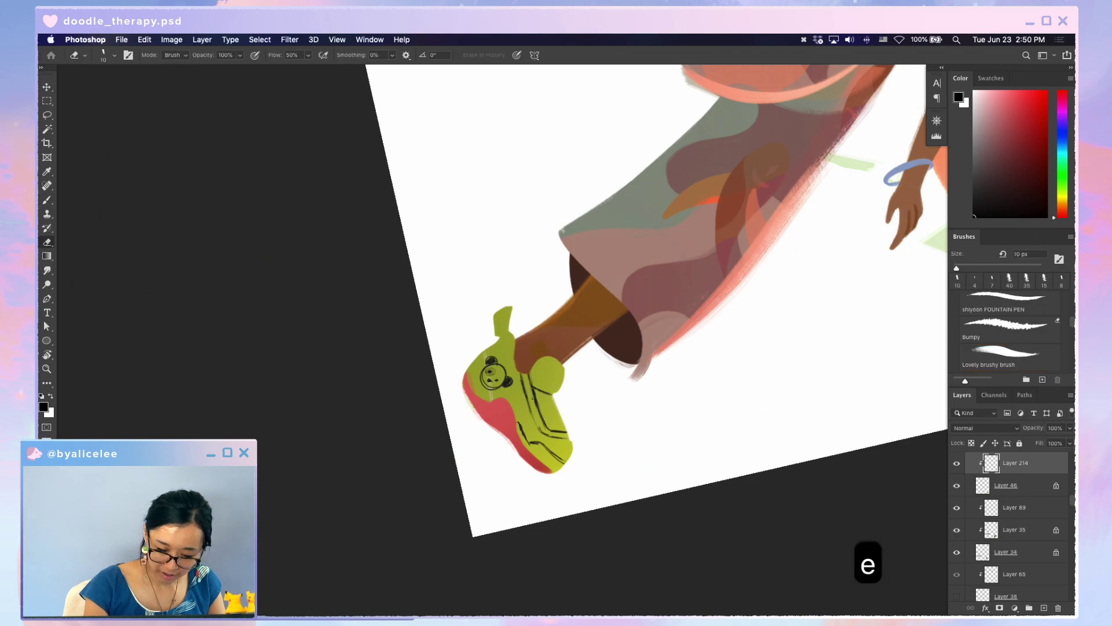
key(r)
drag(637, 477, 521, 405)
key(e)
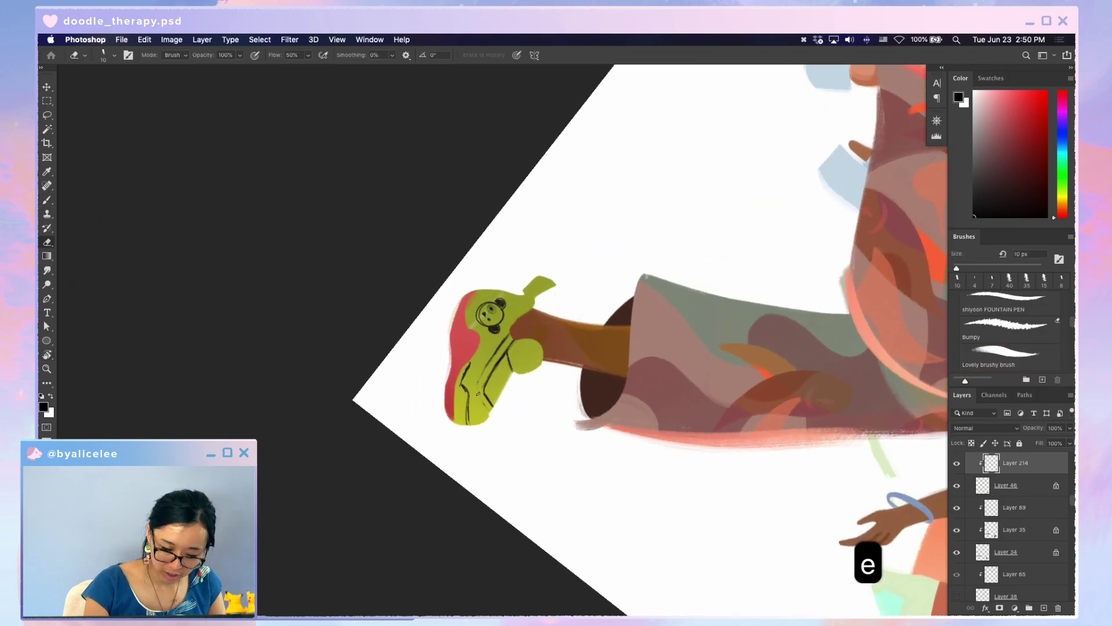
key(b)
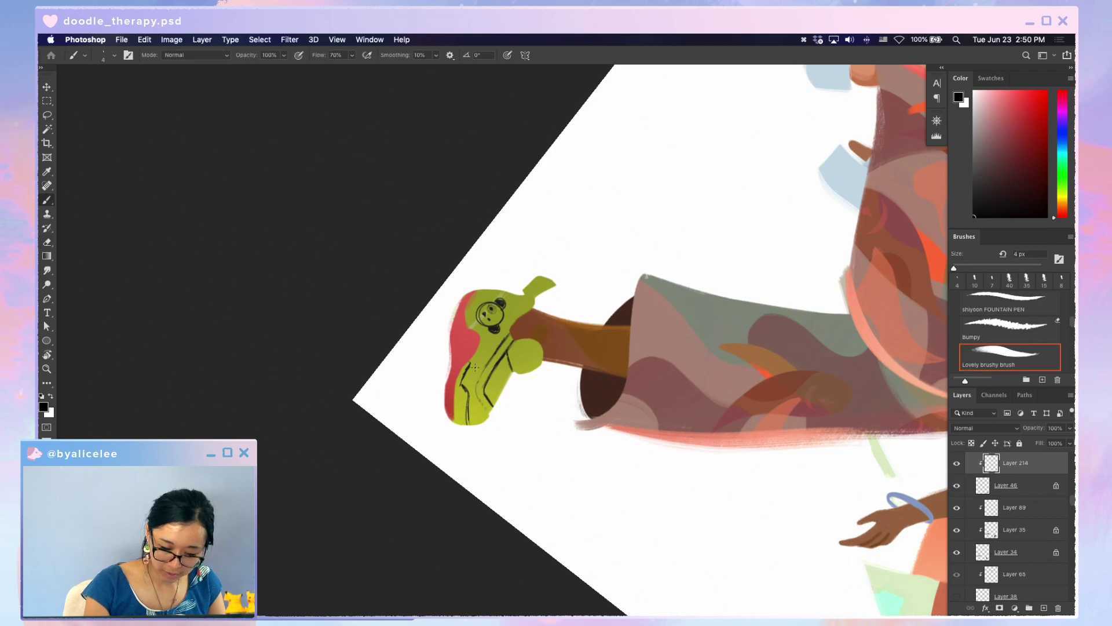
- Extend and clean up the black panel line above the pink sole, and save the document
key(Escape)
key(r)
mouse_move(672, 492)
mouse_down()
mouse_move(745, 318)
mouse_move(722, 259)
mouse_up()
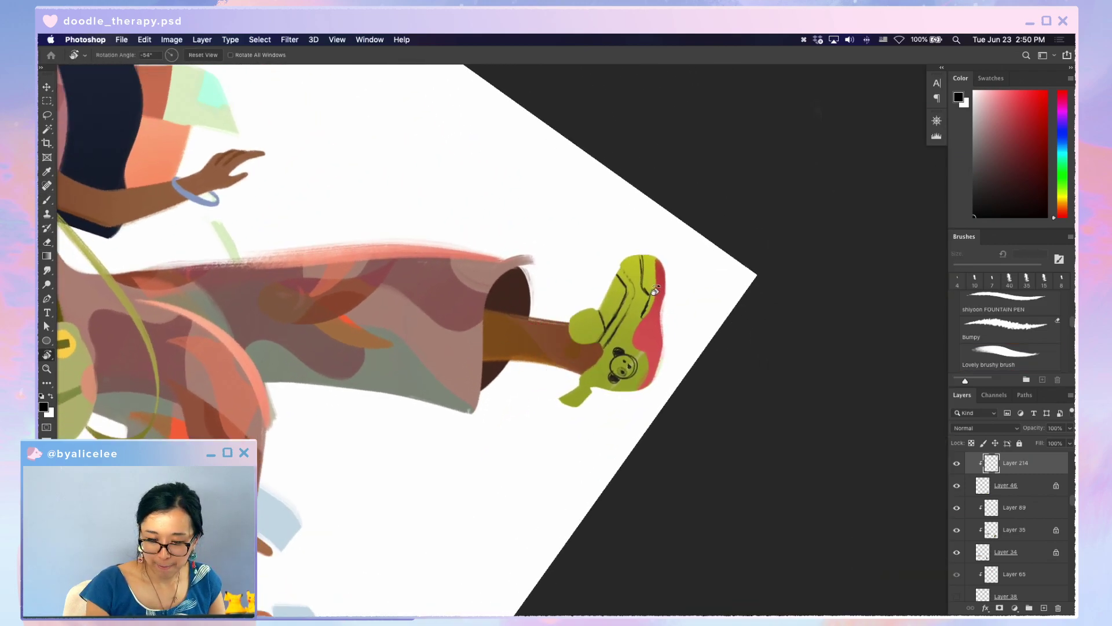
key(e)
key(b)
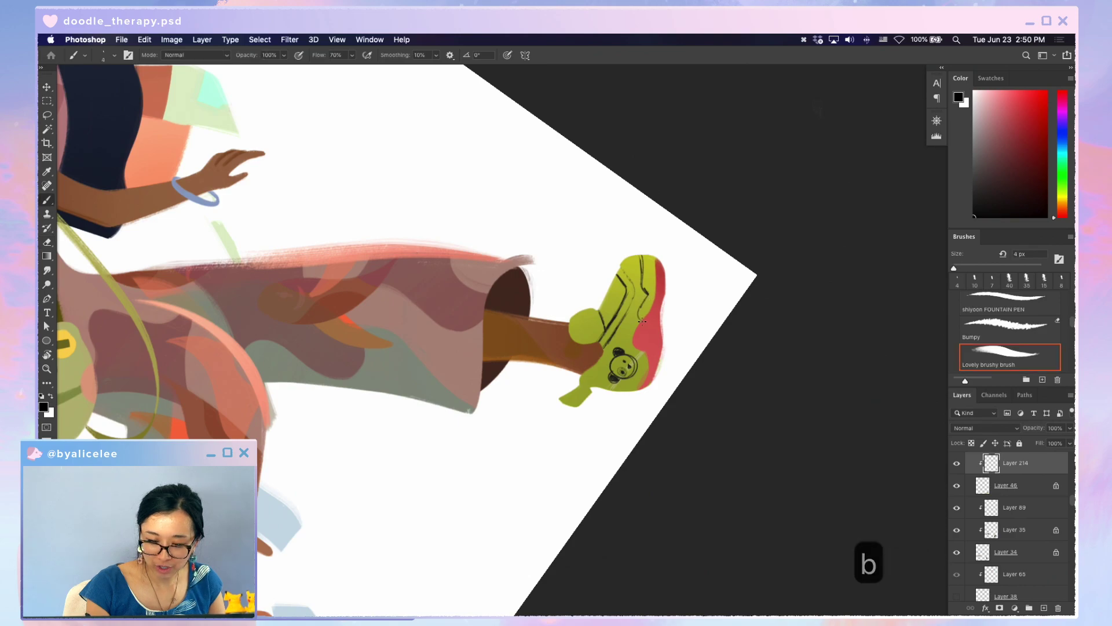
key(e)
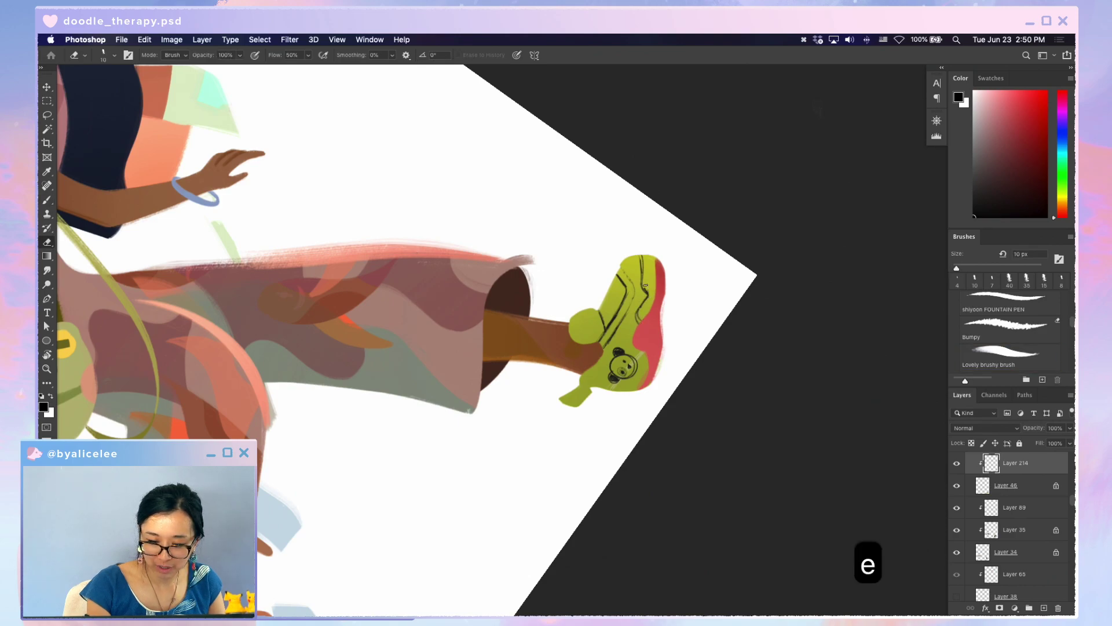
key(Escape)
key(super+s)
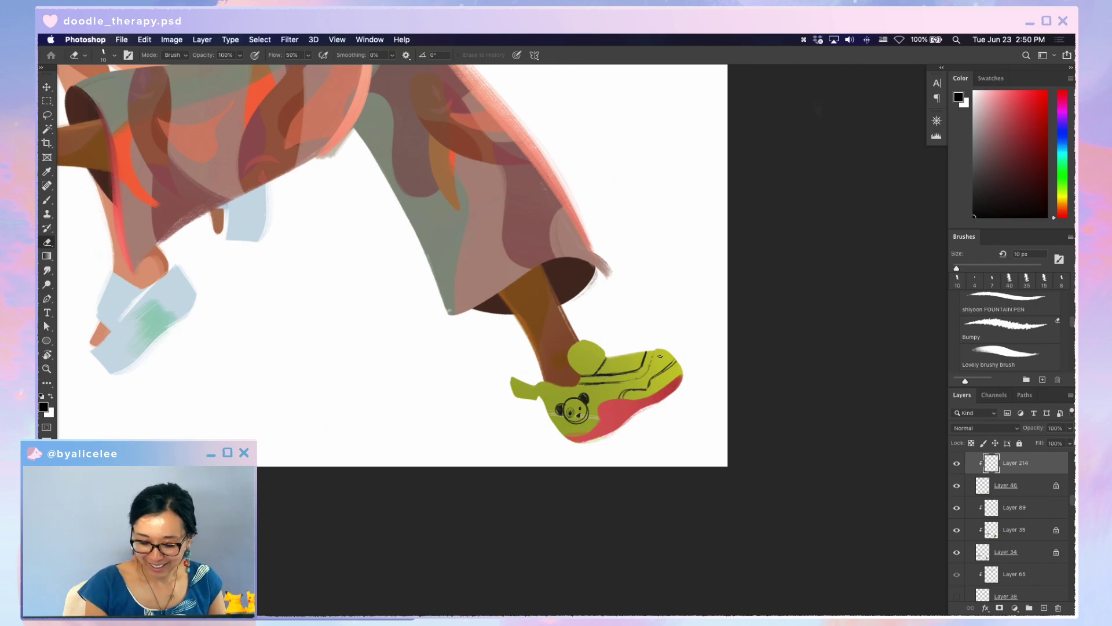
- Touch up the black lines near the front shoe's toe with the brush and Eraser, and save the document
key(b)
key(e)
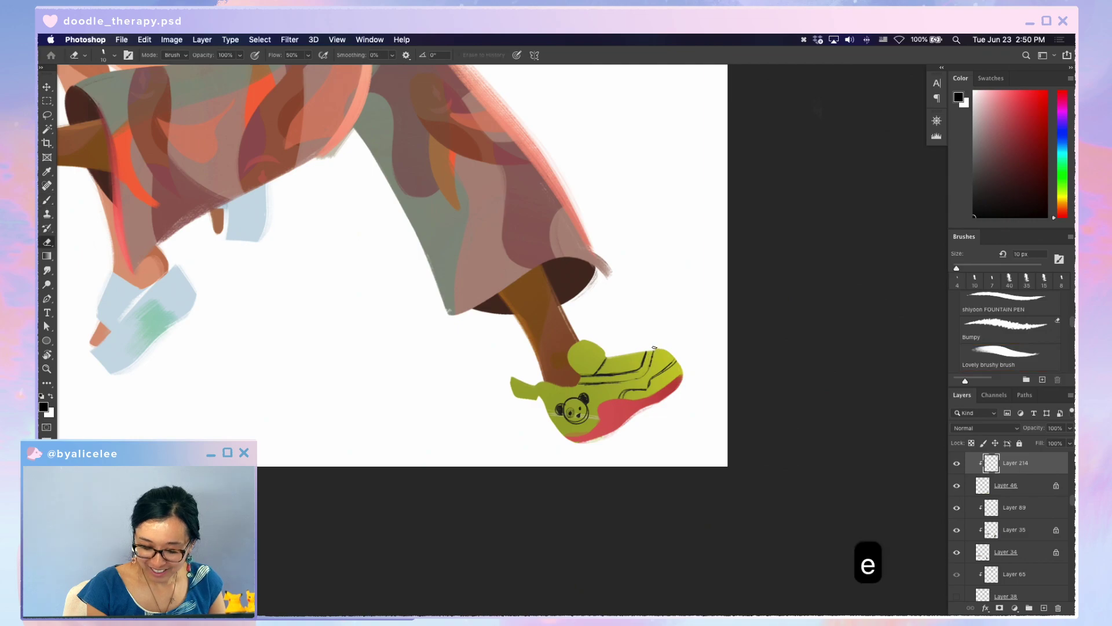
key(super+s)
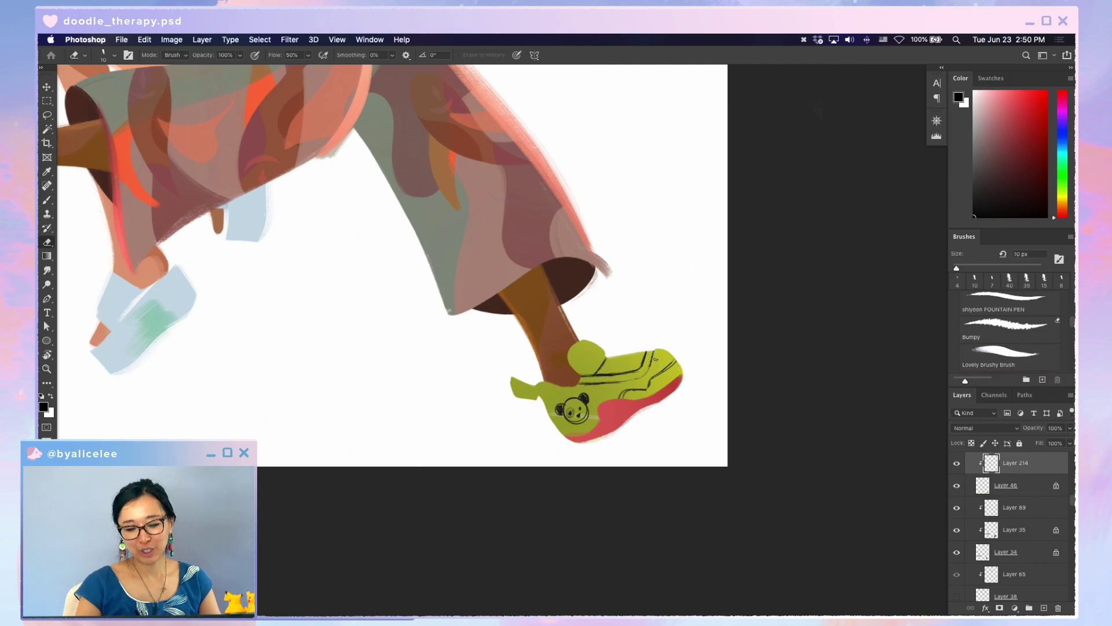
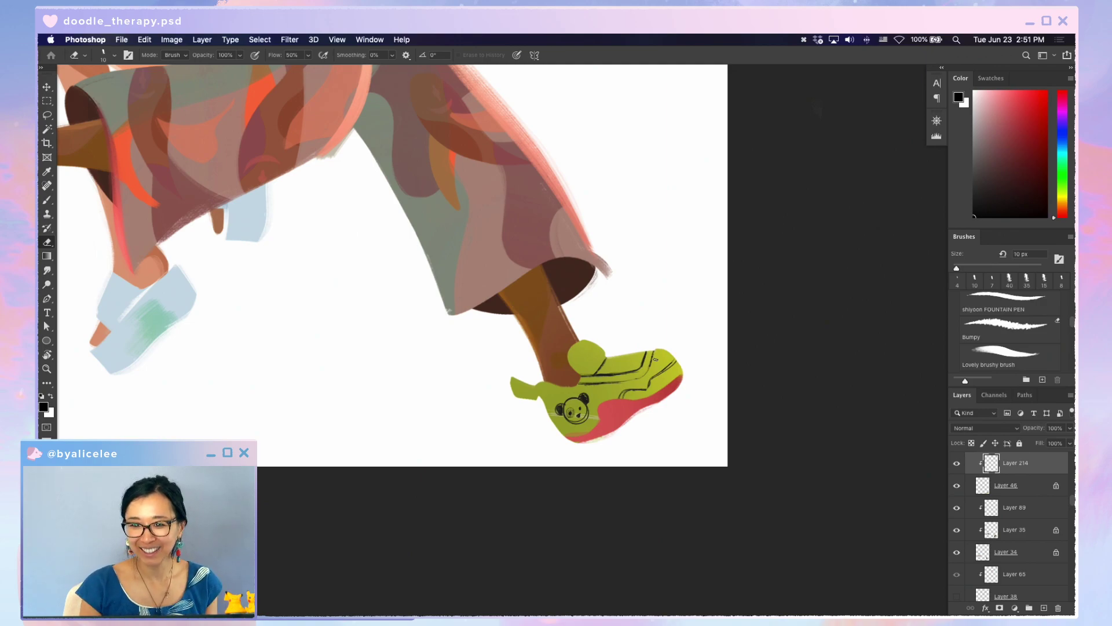
key(super+s)
key(v)
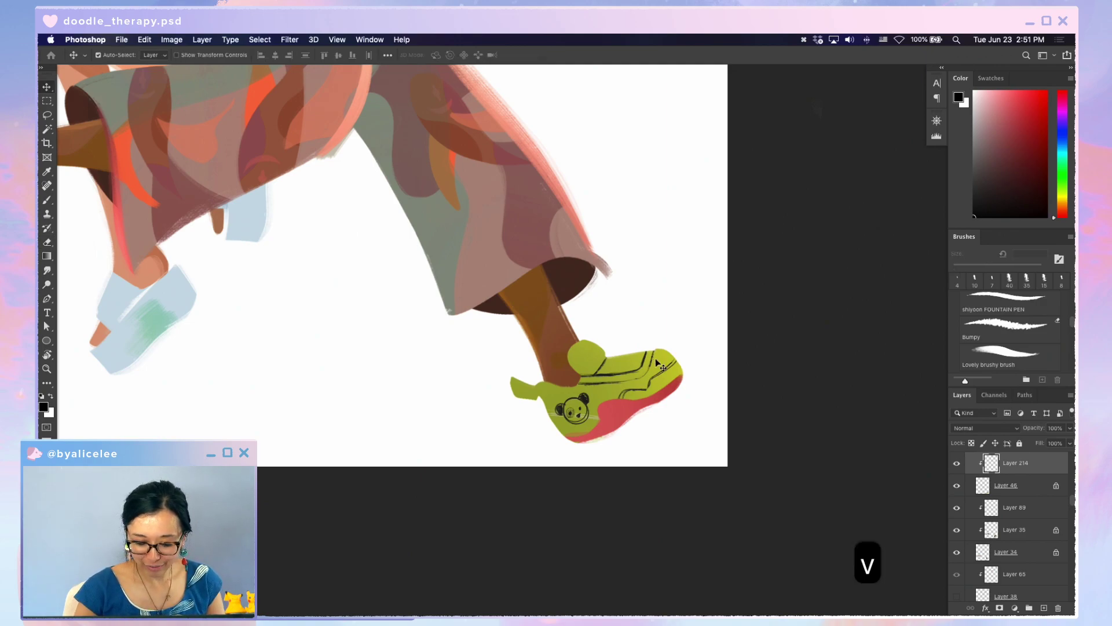
drag(655, 358, 593, 391)
key(super+z)
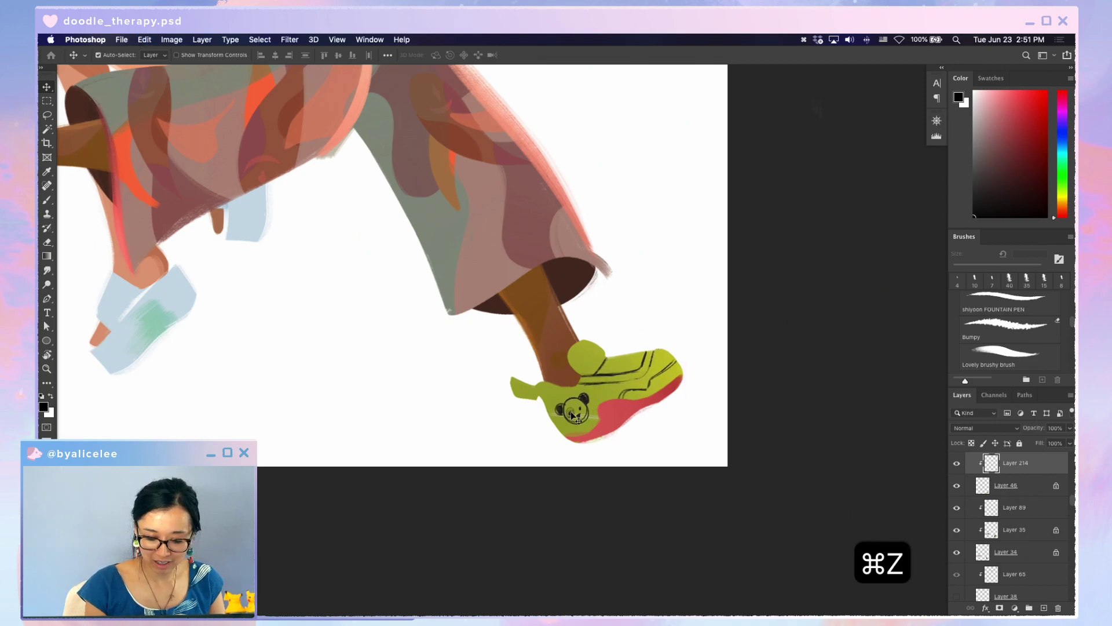
- Refine the black lines beside the front shoe's round tongue with the brush and Eraser, adding a thick bar across it
drag(545, 432, 608, 437)
key(b)
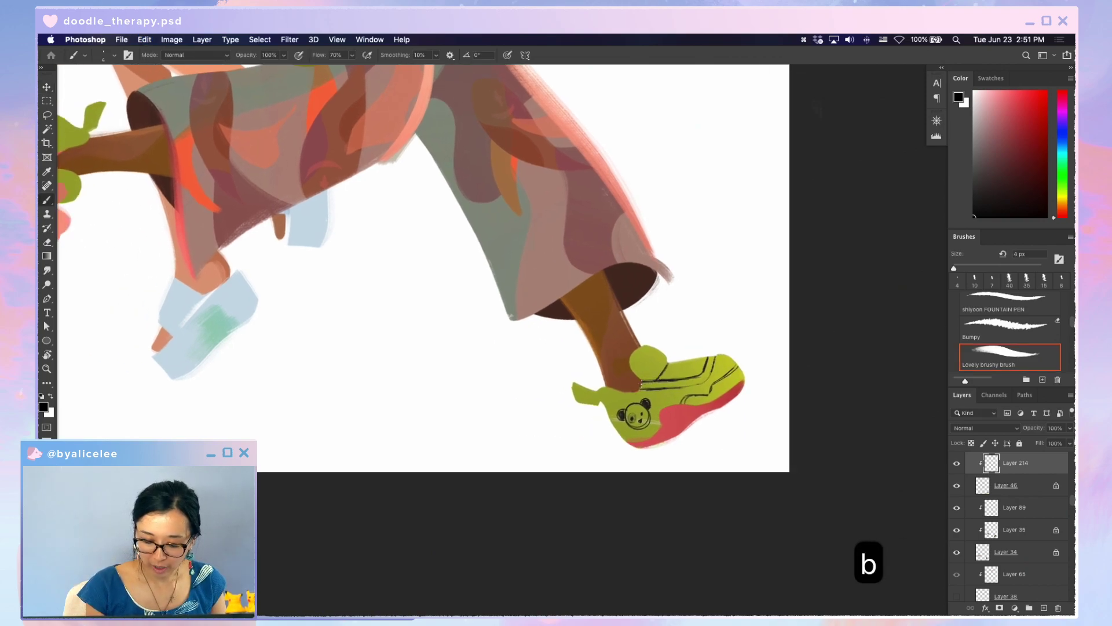
key(e)
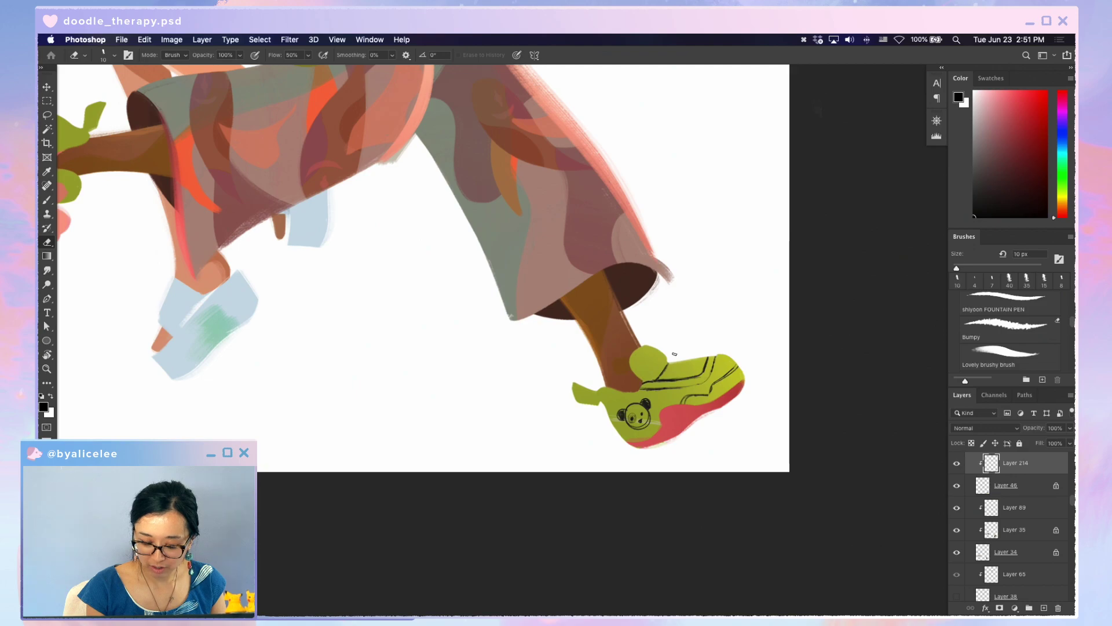
key(b)
key(e)
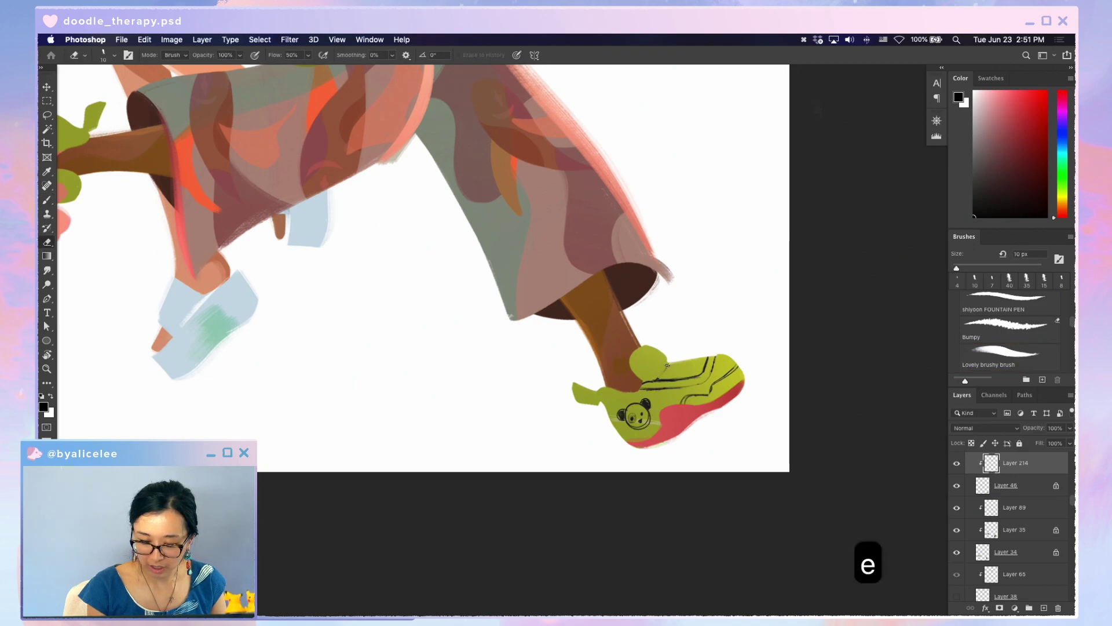
key(b)
mouse_move(661, 379)
mouse_down()
mouse_move(670, 360)
mouse_move(662, 374)
mouse_move(671, 365)
mouse_move(702, 380)
mouse_move(719, 351)
mouse_move(711, 375)
mouse_move(734, 411)
mouse_move(626, 420)
mouse_move(556, 396)
mouse_up()
key(e)
key(r)
key(e)
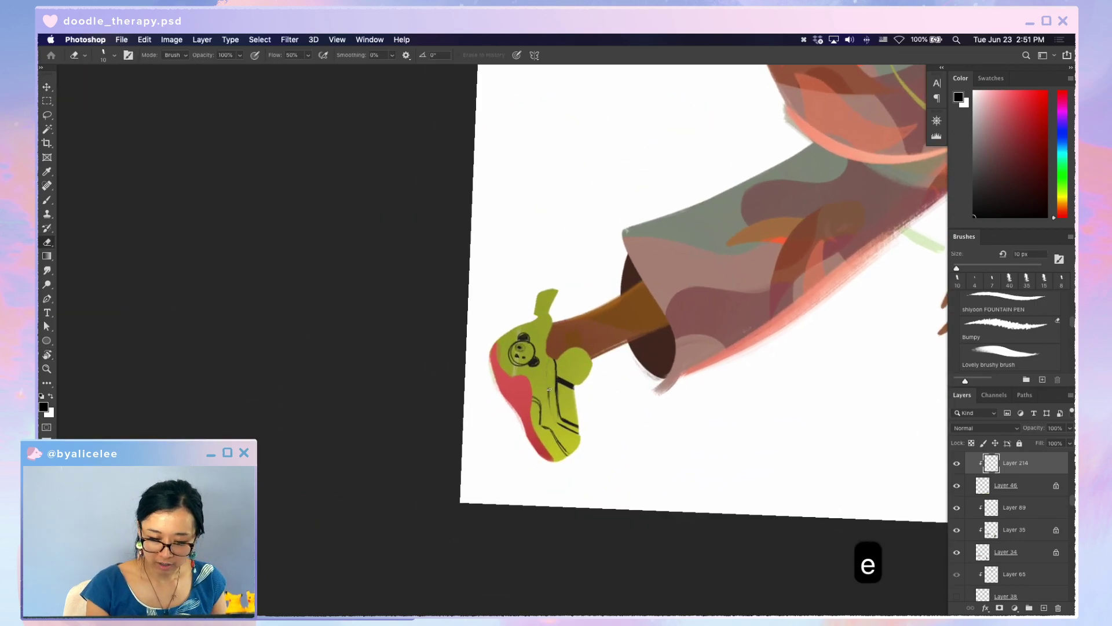
- Draw a thin black line from the front shoe's ankle opening down along its upper
key(b)
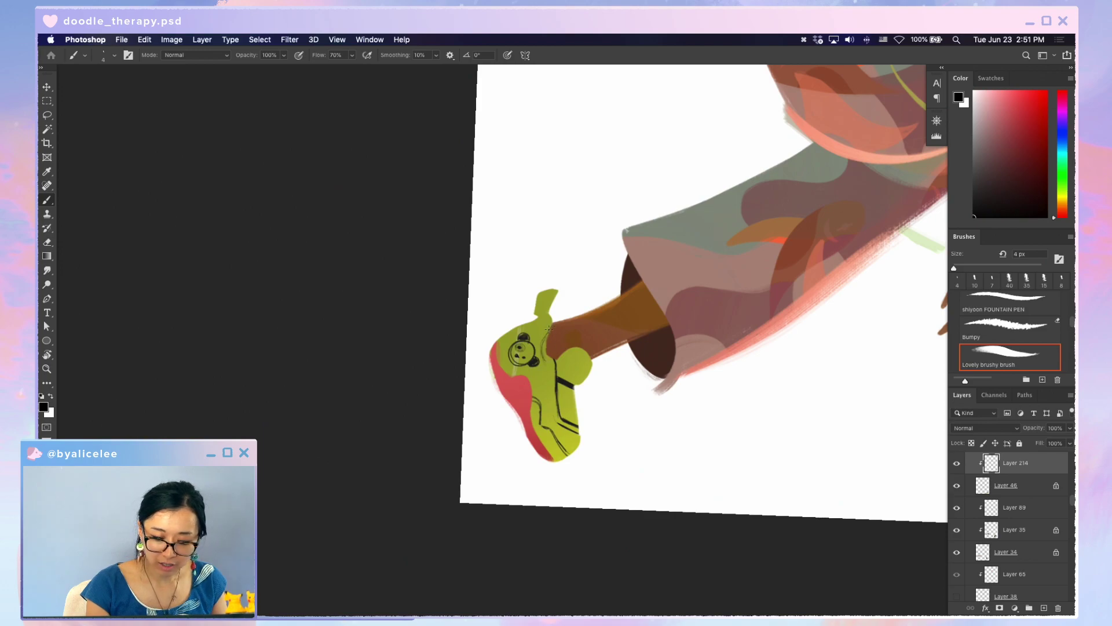
drag(548, 329, 544, 357)
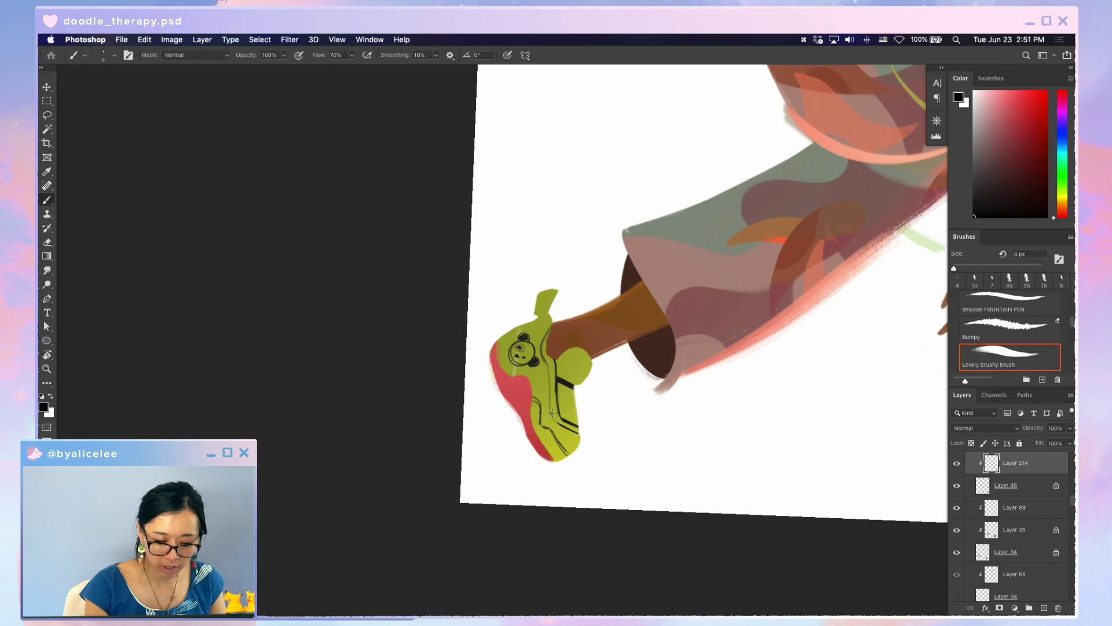
key(Escape)
key(r)
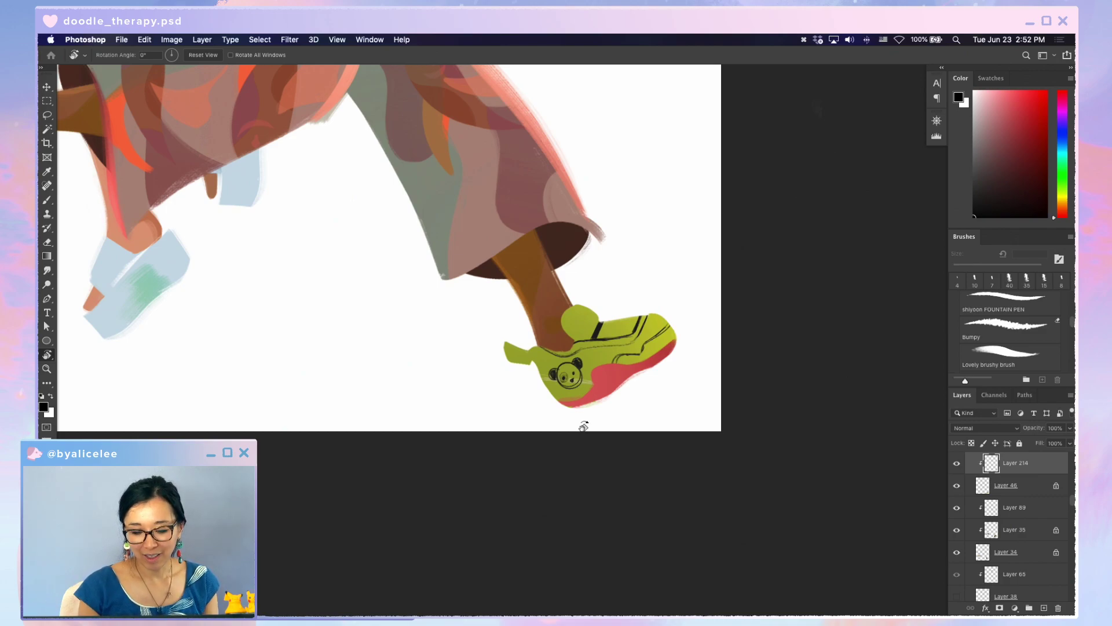
- Select the back shoe's layer and add a new layer at the top of its clipping stack
key(v)
scroll(583, 426, down, 3)
scroll(695, 457, left, 5)
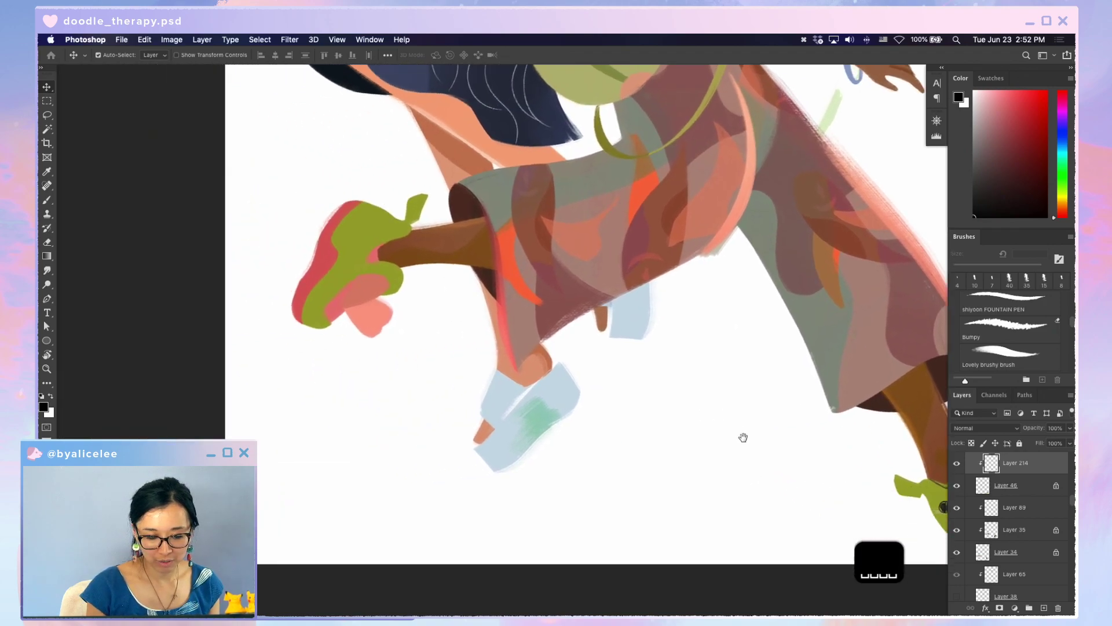
key(v)
click(460, 321)
key(cmd+z)
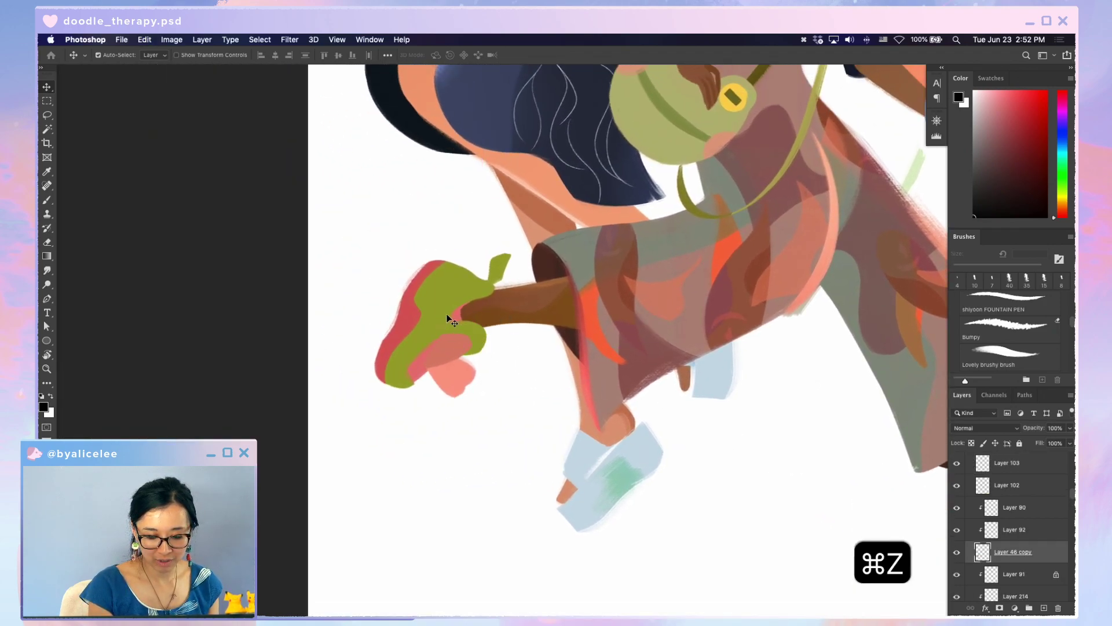
key(cmd+shift+n)
key(Return)
key(cmd+bracketright)
key(cmd+bracketright)
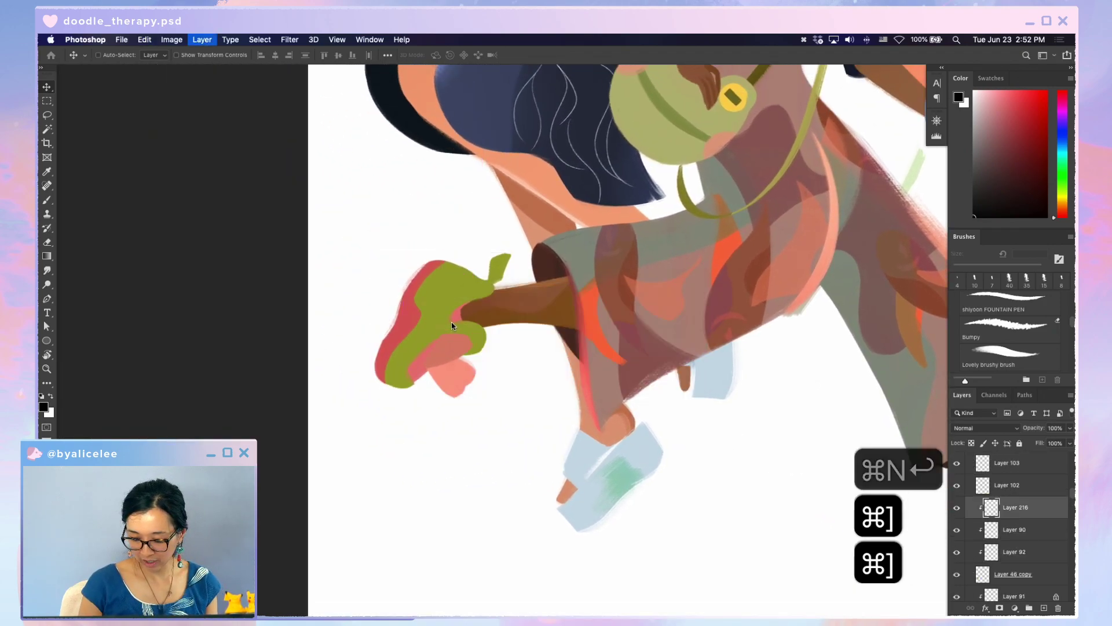
- Sketch black panel lines on the back shoe from the ankle opening along the pink lacing area with the 4 px brush
key(r)
mouse_move(497, 514)
mouse_down()
mouse_move(663, 506)
mouse_move(770, 342)
mouse_move(651, 504)
mouse_move(592, 449)
mouse_move(577, 459)
mouse_up()
key(cmd+minus)
key(cmd+minus)
key(cmd+equal)
key(r)
key(space)
key(b)
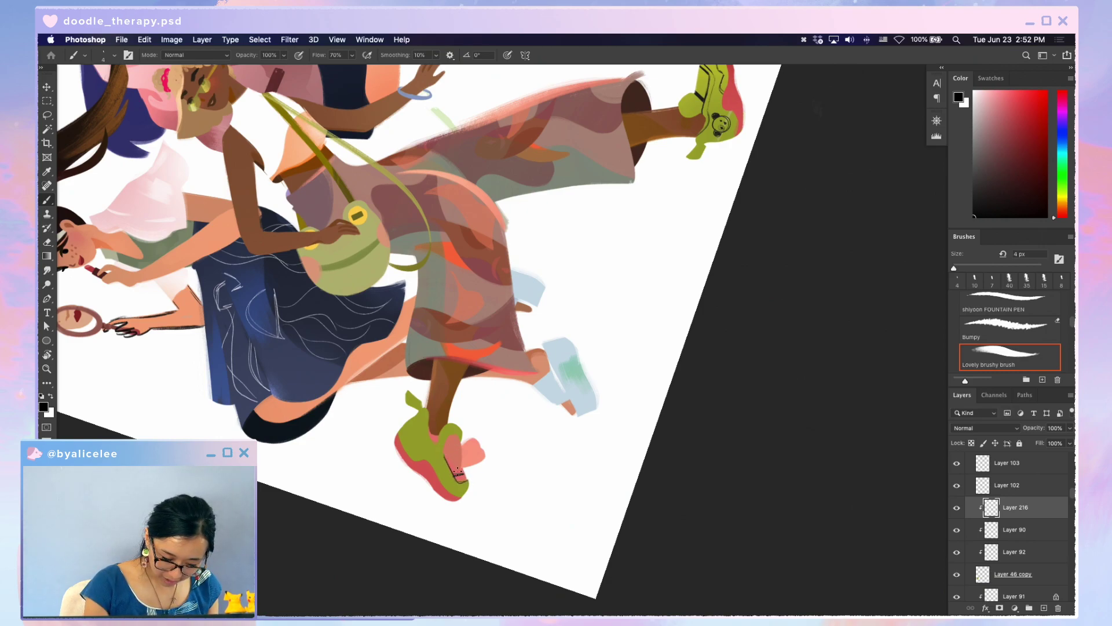
key(cmd+z)
key(b)
key(space)
mouse_move(572, 389)
mouse_down()
mouse_move(643, 471)
mouse_move(672, 390)
mouse_up()
key(b)
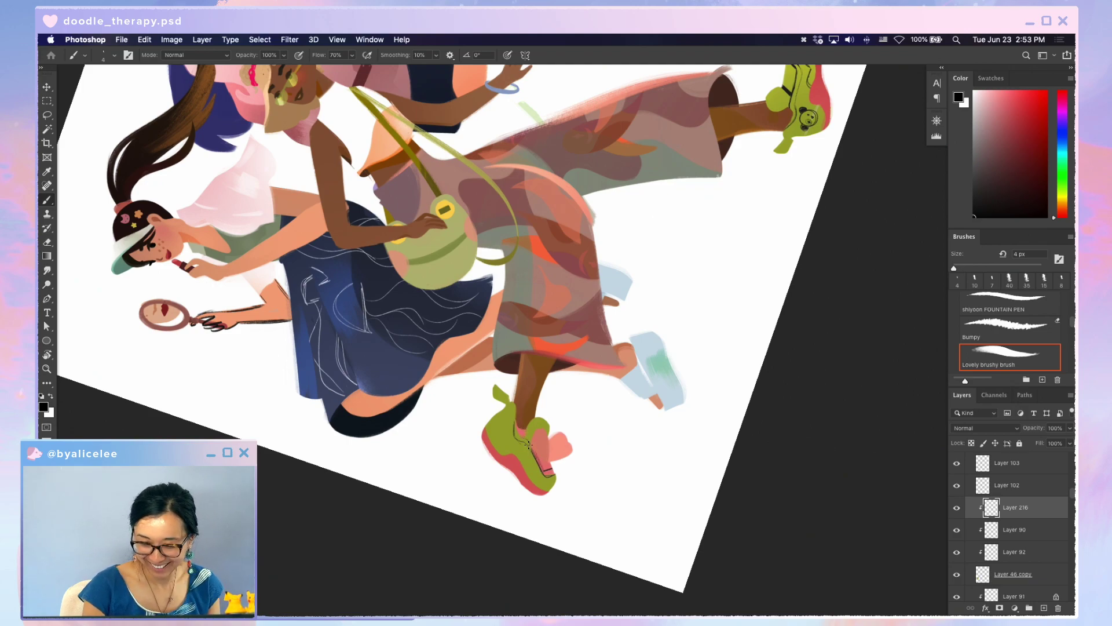
- Draw a curved black panel line around the back shoe's toe above the pink sole
key(b)
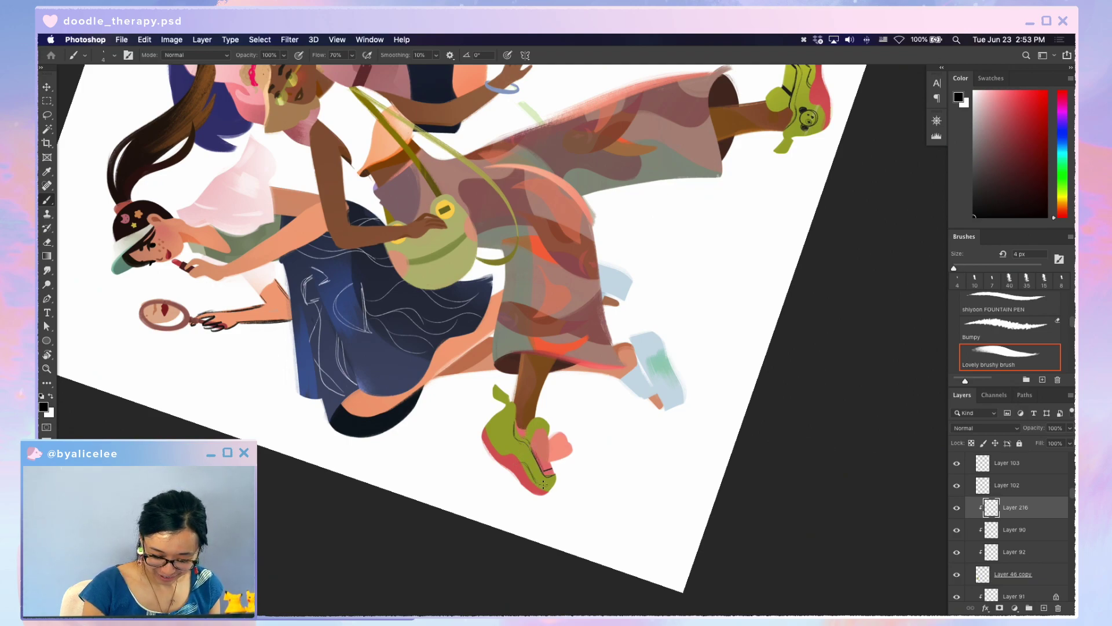
drag(544, 484, 554, 482)
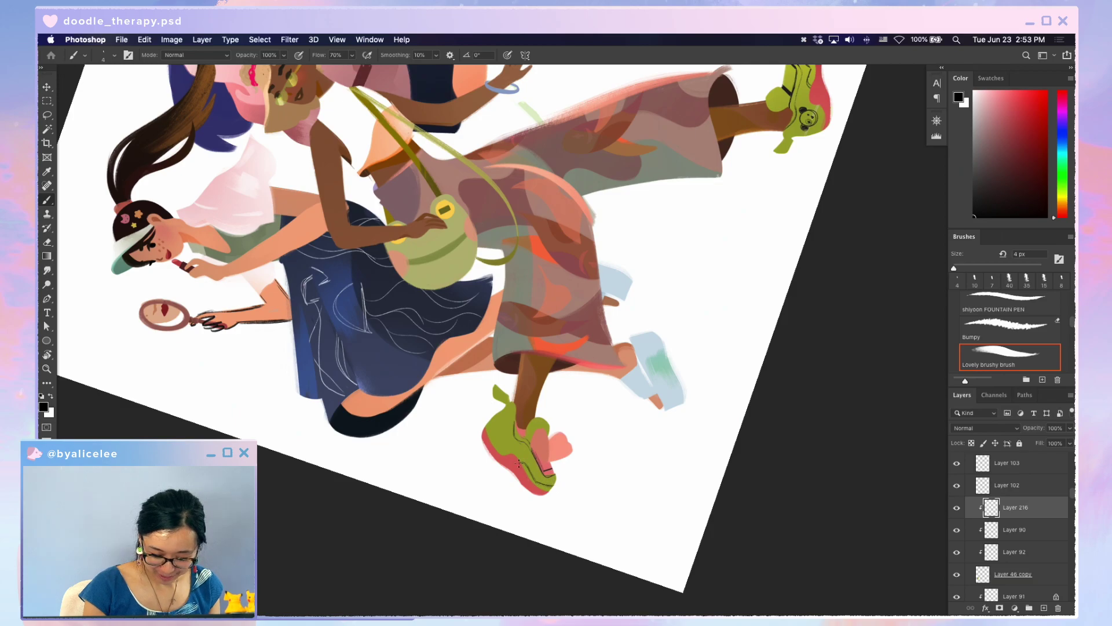
key(e)
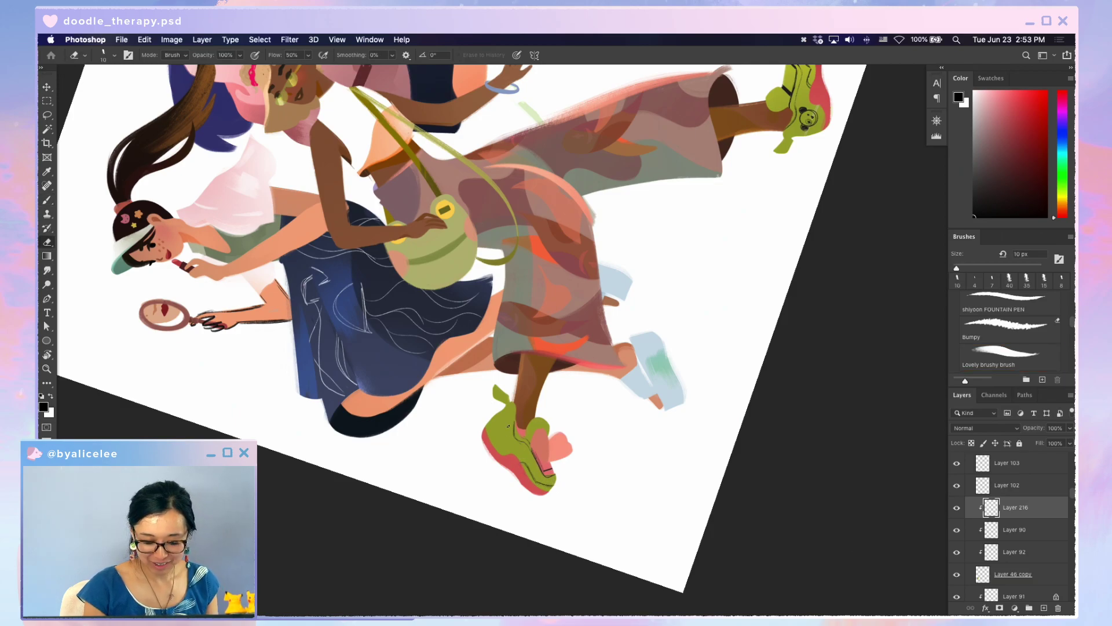
- Sketch the rough outline of a rabbit head on the back shoe's heel and save the document
key(r)
drag(608, 467, 654, 378)
key(b)
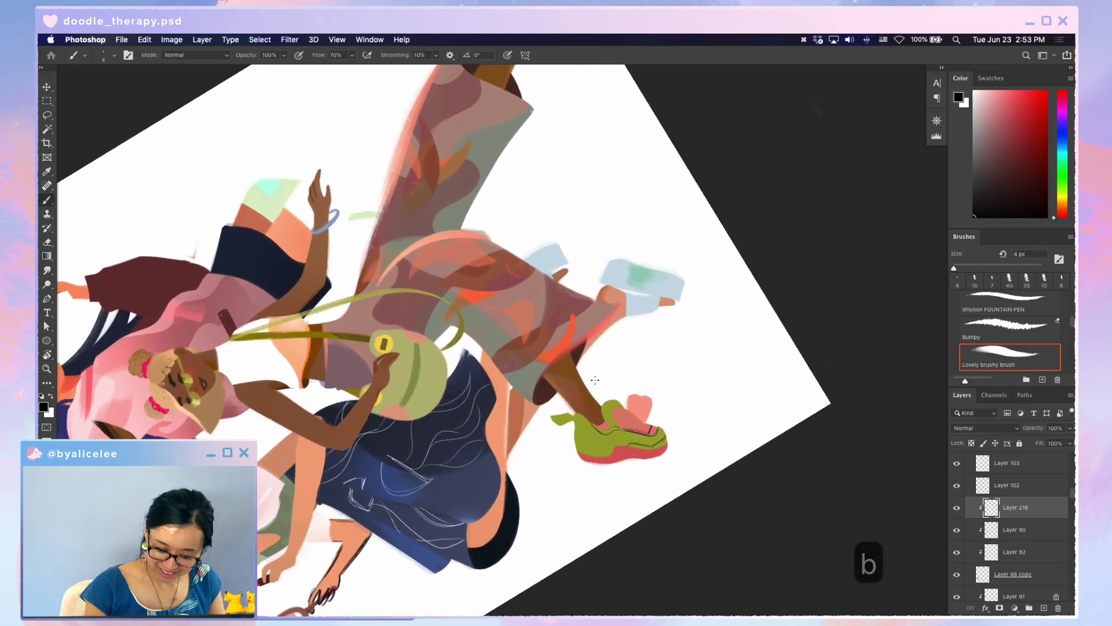
key(space)
mouse_move(595, 380)
mouse_down()
mouse_move(588, 456)
mouse_move(590, 448)
mouse_up()
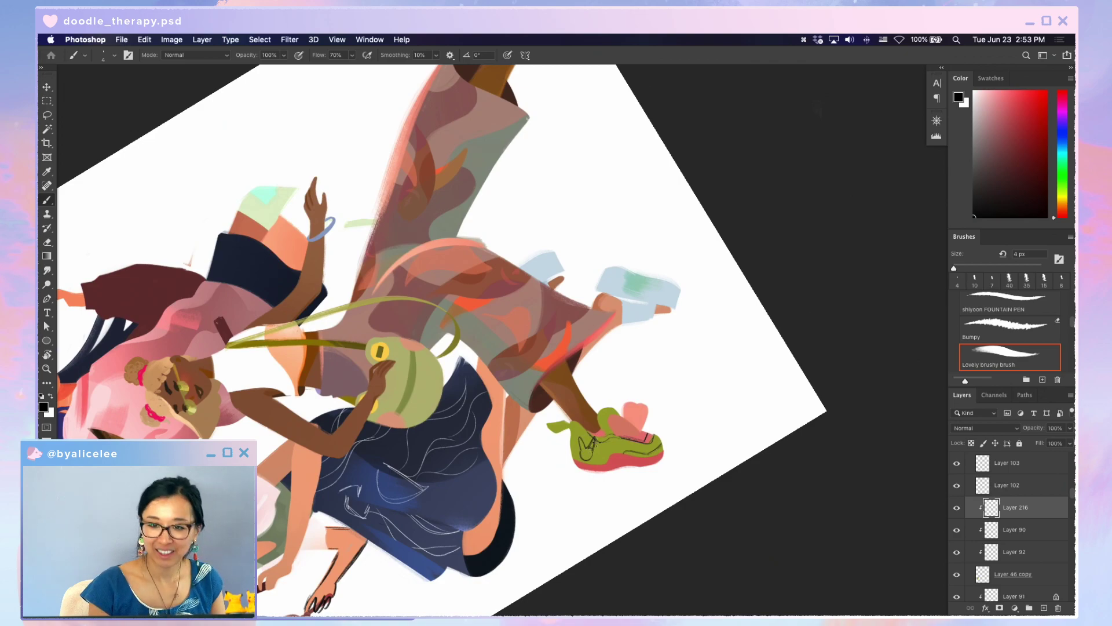
key(Escape)
key(super+s)
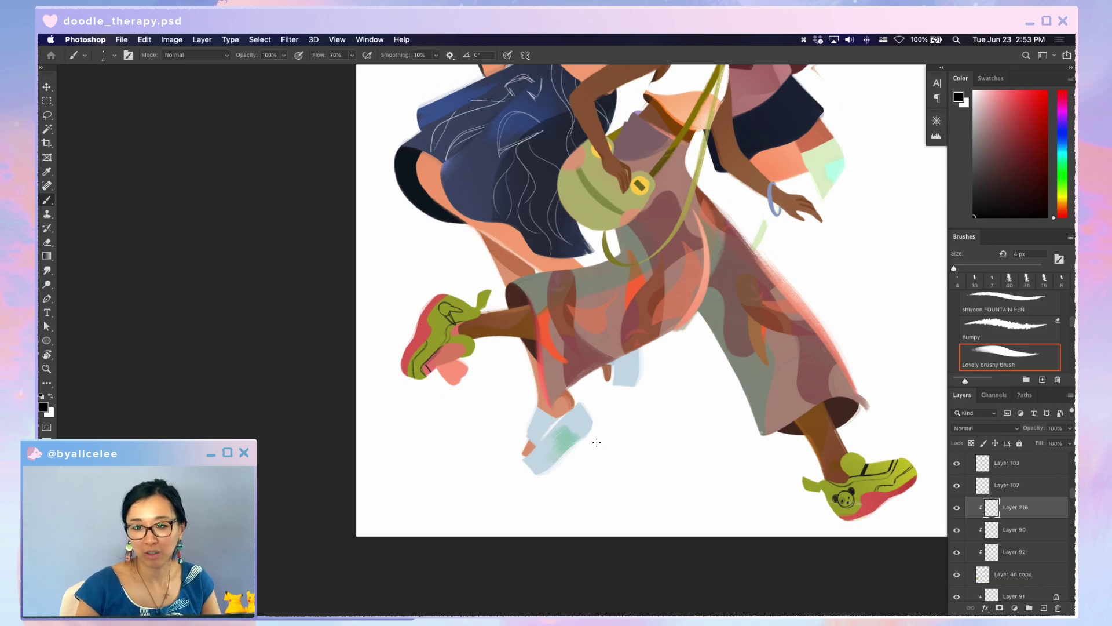
- Clean up the rabbit outline on the back shoe's heel, completing its second ear and adding two dot eyes
key(r)
mouse_move(546, 504)
mouse_down()
mouse_move(657, 409)
mouse_move(675, 245)
mouse_up()
key(super+equal)
key(super+equal)
key(e)
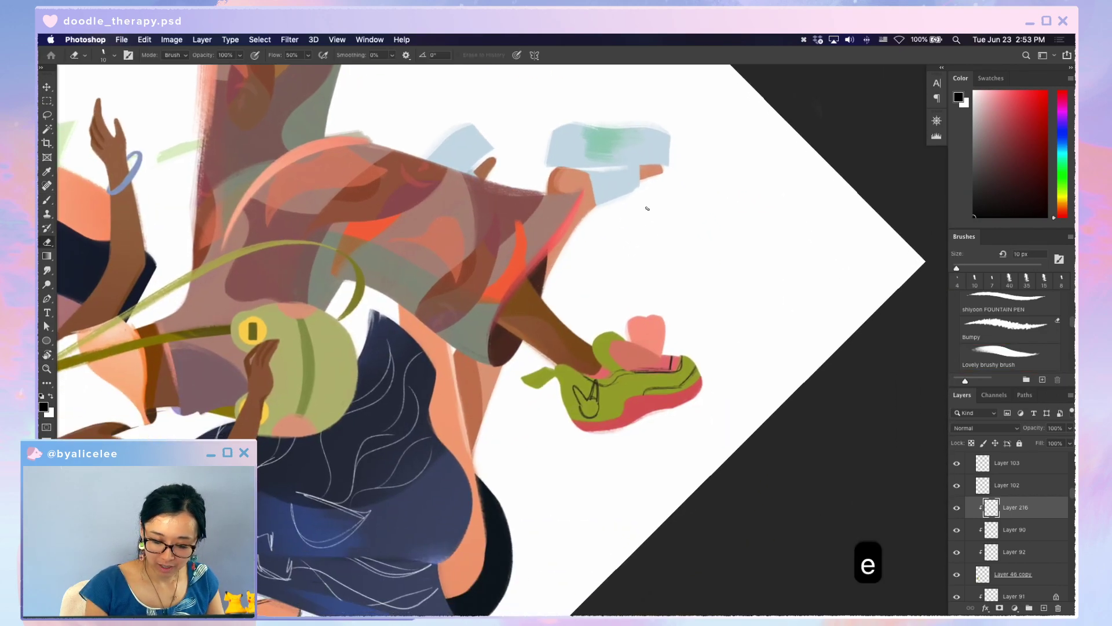
key(super+equal)
key(e)
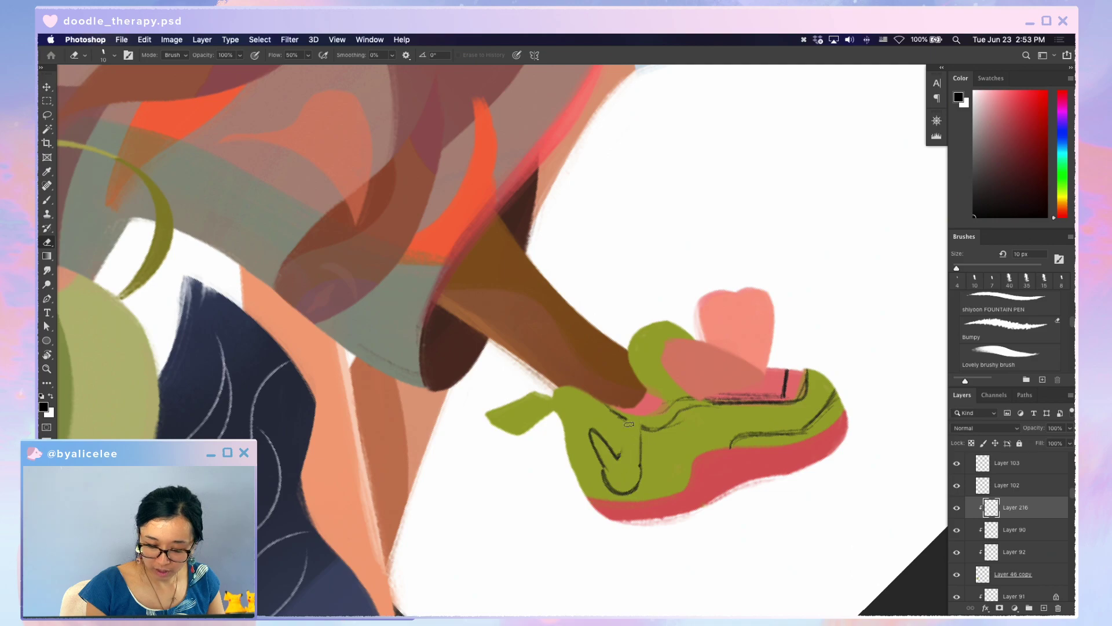
key(b)
mouse_move(633, 419)
mouse_down()
mouse_move(625, 457)
mouse_move(639, 453)
mouse_move(641, 478)
mouse_up()
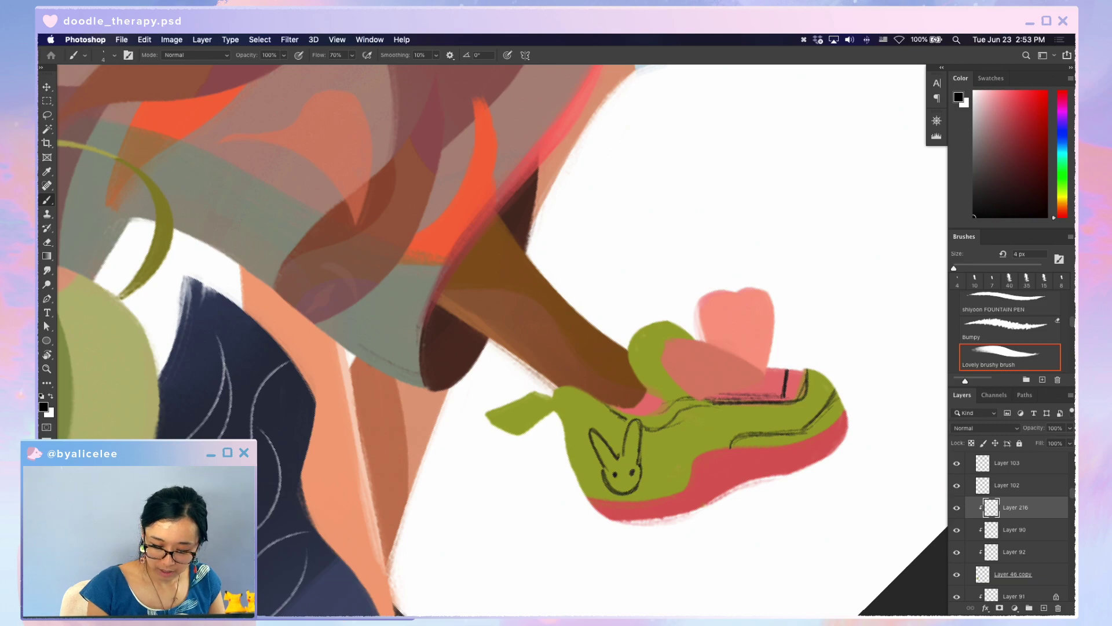
- Erase and repaint one of the rabbit's eyes, and add a small nose between the eyes
key(e)
drag(629, 471, 631, 468)
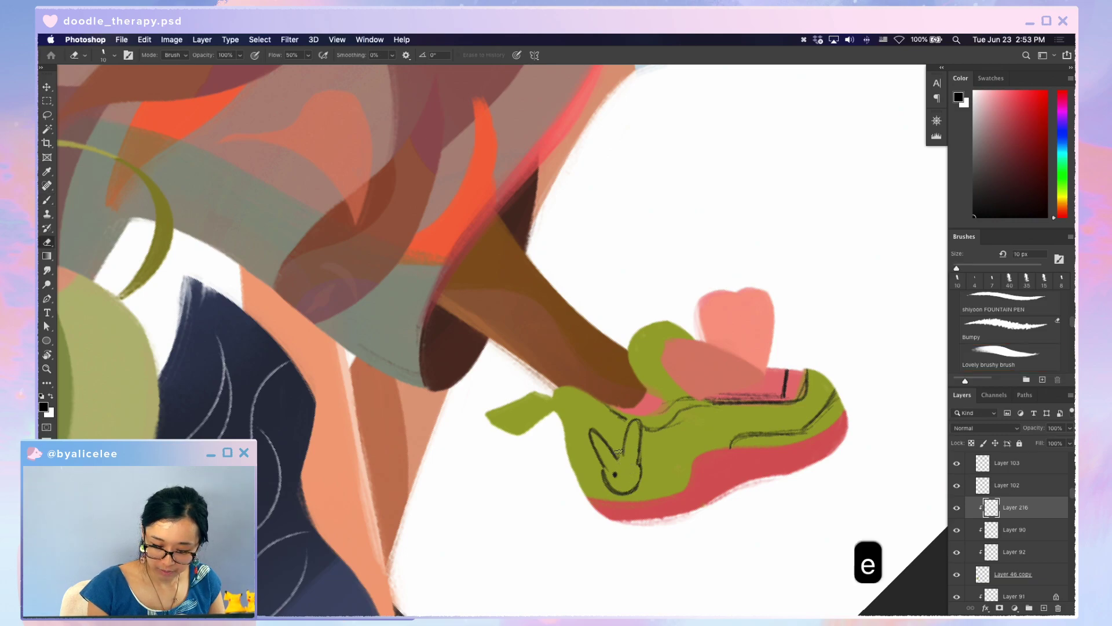
key(b)
click(632, 472)
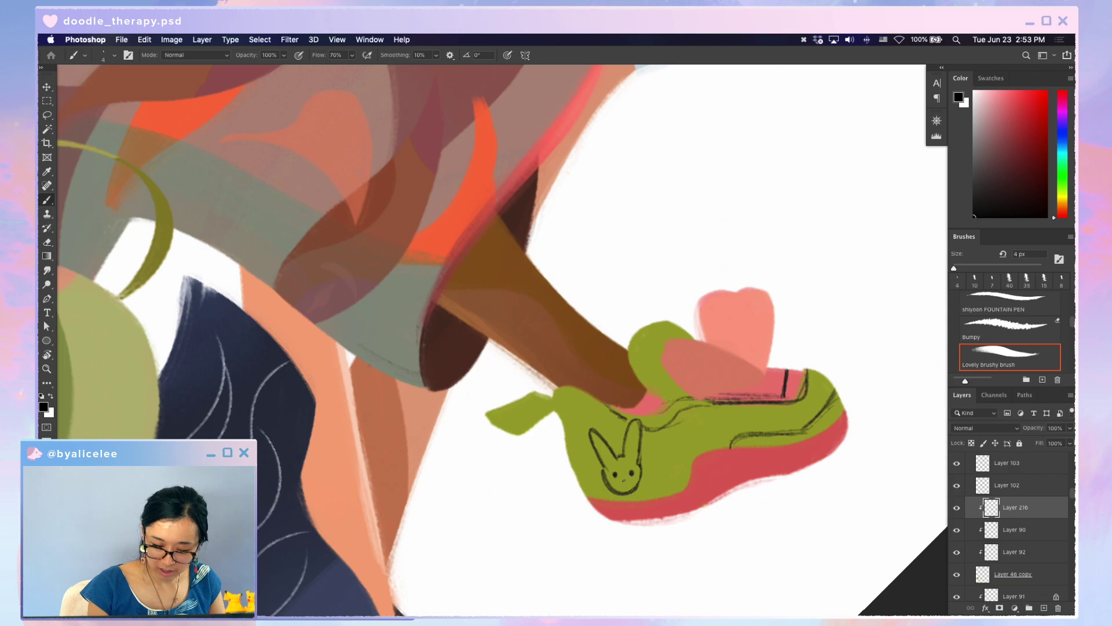
key(e)
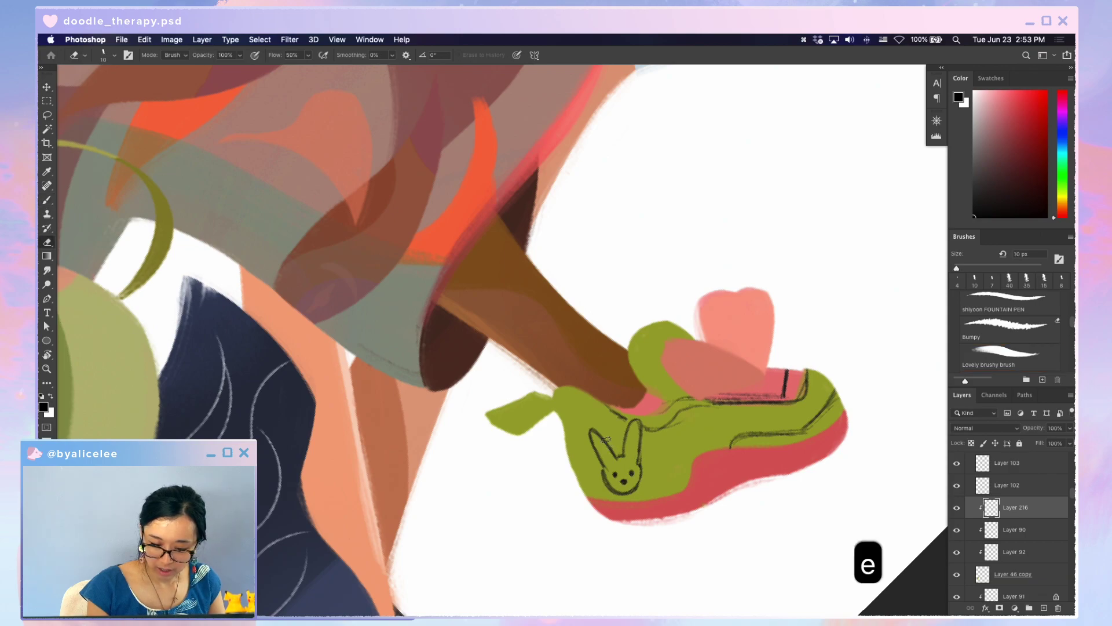
- Erase and redraw the rabbit's outer ear, and add inner lines to both ears
mouse_move(590, 432)
mouse_down()
mouse_move(603, 457)
mouse_move(613, 442)
mouse_up()
key(b)
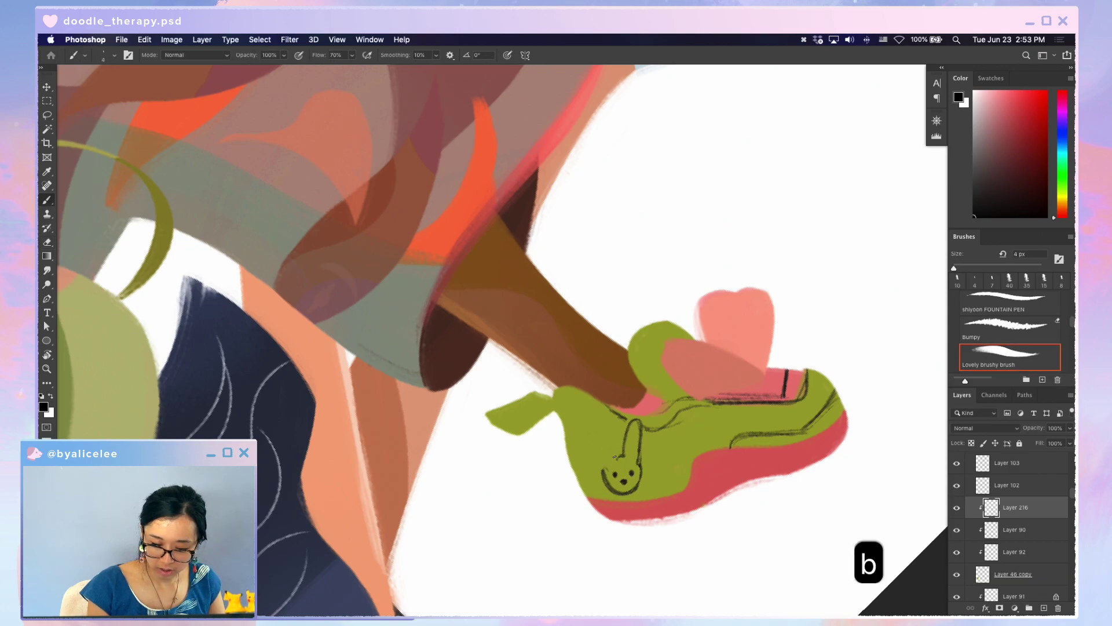
mouse_move(614, 458)
mouse_down()
mouse_move(606, 426)
mouse_move(599, 467)
mouse_up()
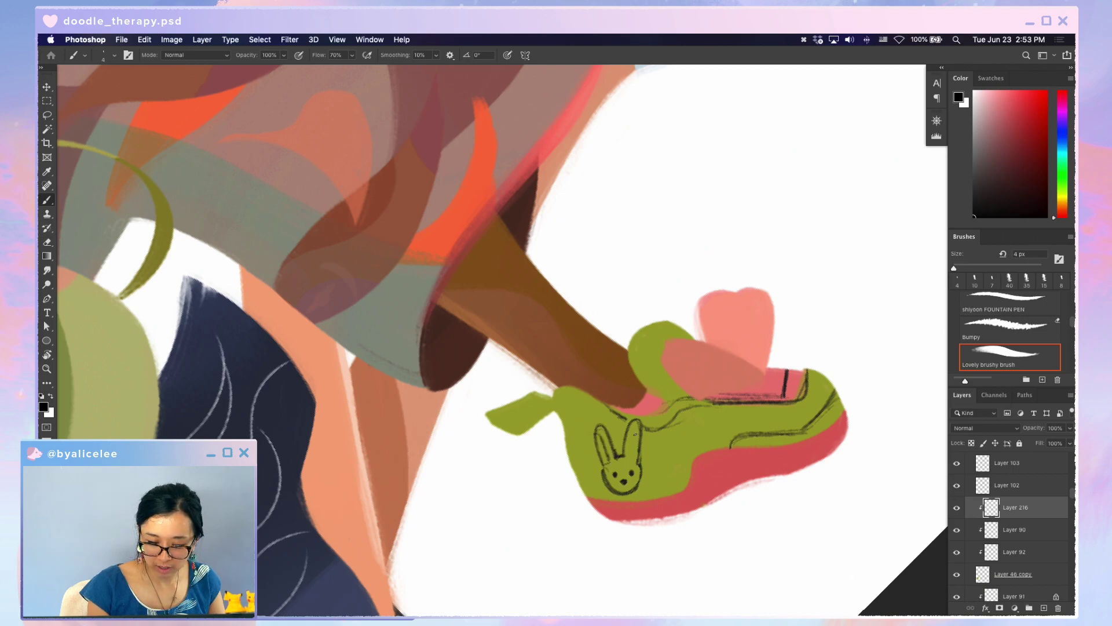
mouse_move(638, 449)
mouse_down()
mouse_move(637, 427)
mouse_move(629, 457)
mouse_up()
key(h)
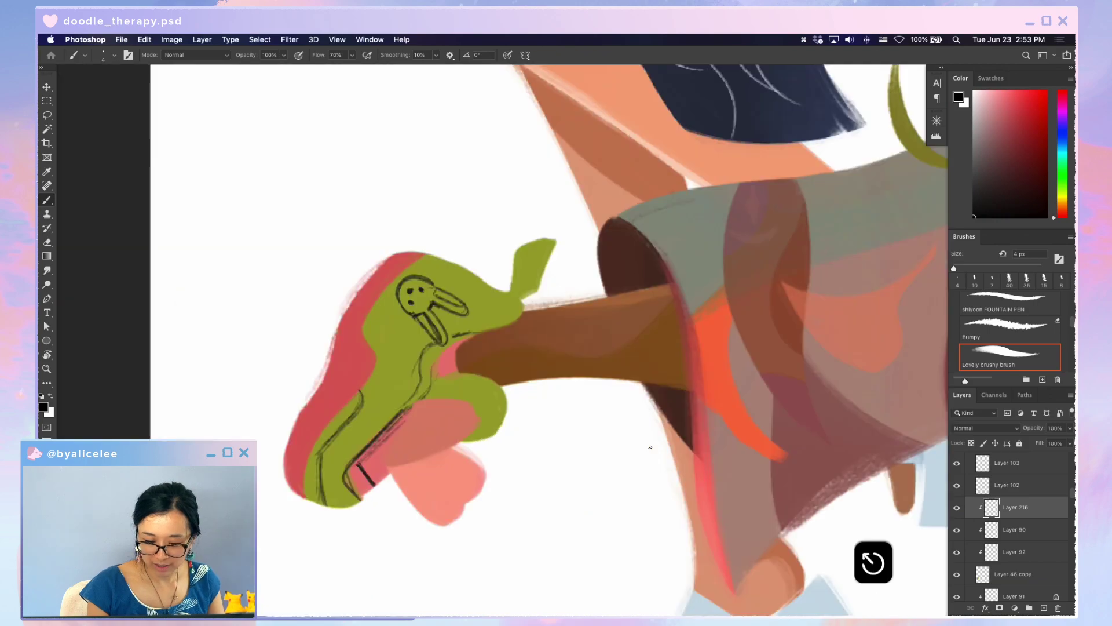
- Thicken the black panel line running from the rabbit's ear down to the back shoe's toe
key(r)
drag(491, 447, 687, 304)
key(b)
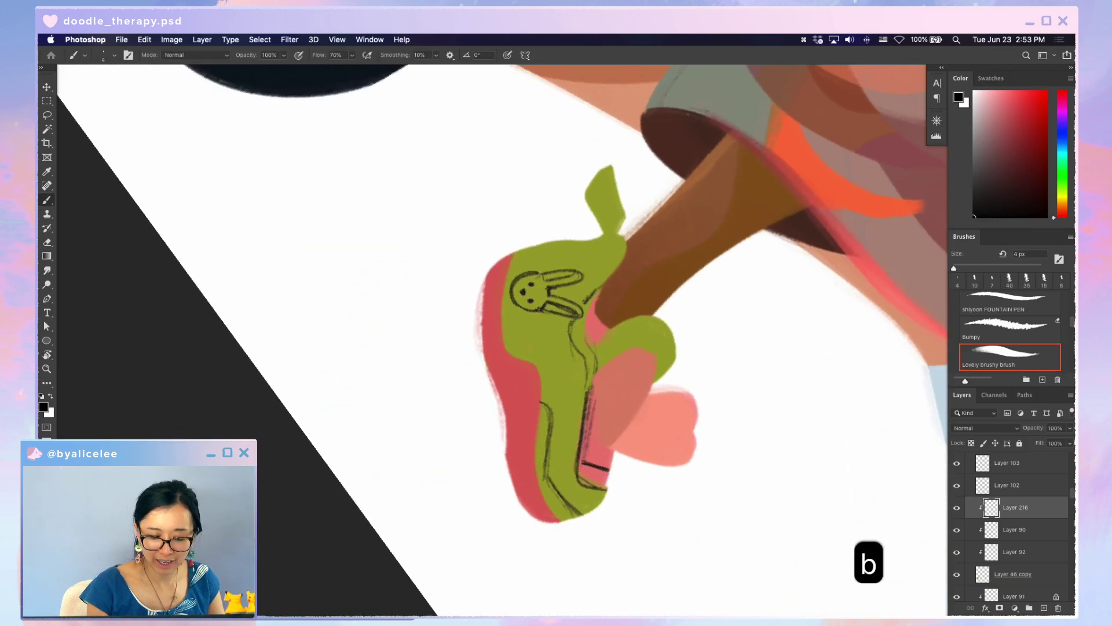
mouse_move(578, 311)
mouse_down()
mouse_move(568, 341)
mouse_move(584, 366)
mouse_move(581, 417)
mouse_move(579, 397)
mouse_up()
drag(573, 465, 576, 461)
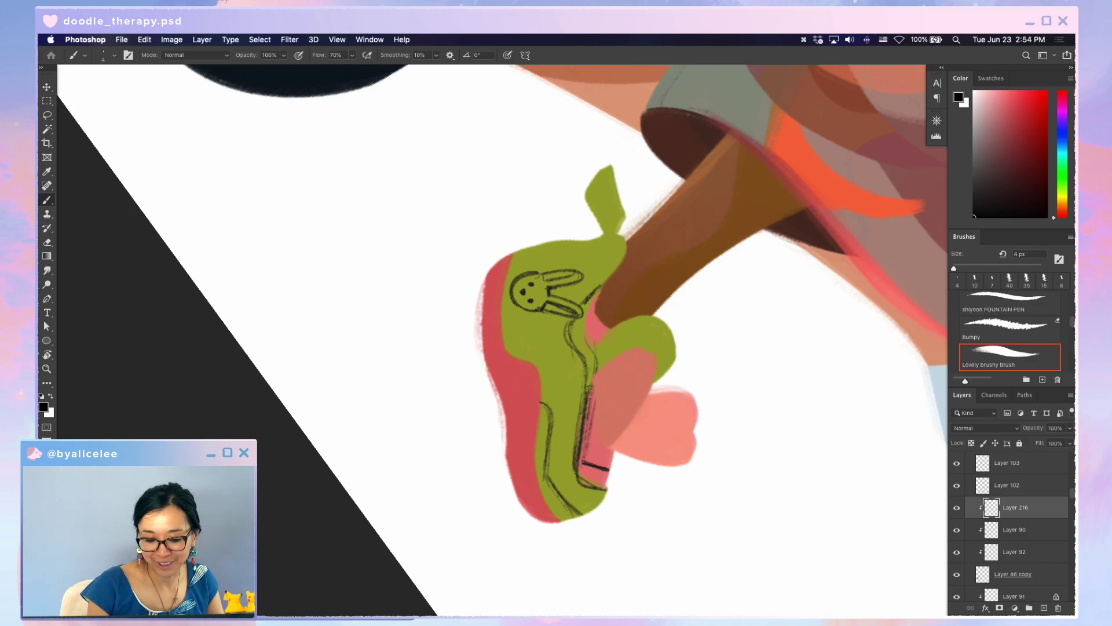
- Clean up the lines along the pink lacing area with the Eraser and brush, and save the document
key(e)
mouse_move(589, 385)
mouse_down()
mouse_move(581, 463)
mouse_move(589, 399)
mouse_move(573, 458)
mouse_move(618, 489)
mouse_move(597, 473)
mouse_move(597, 394)
mouse_up()
key(b)
key(e)
key(b)
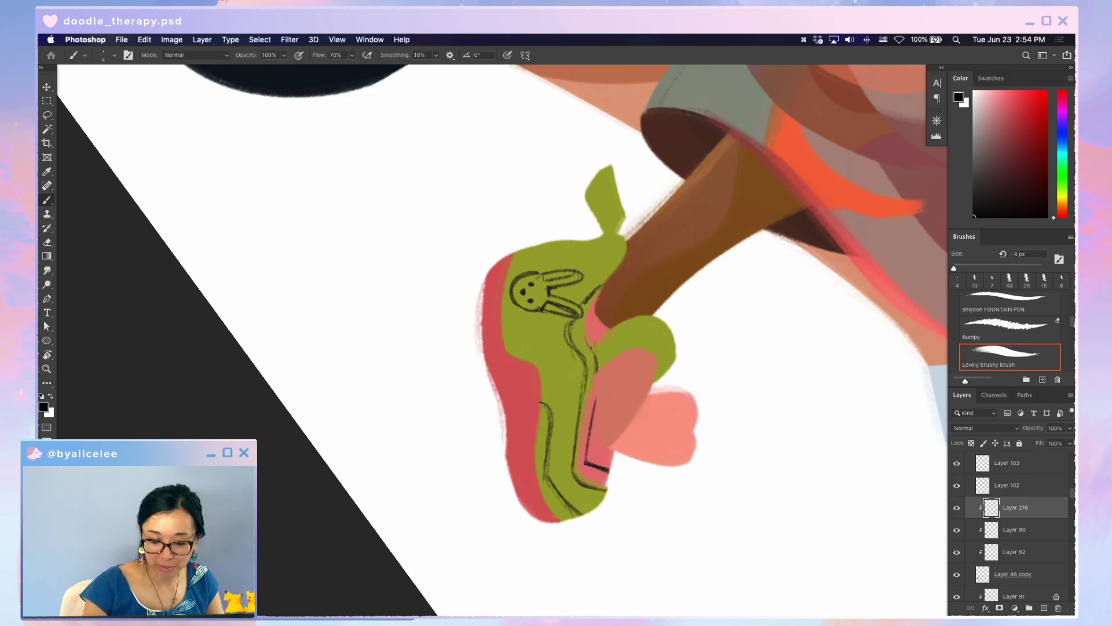
key(r)
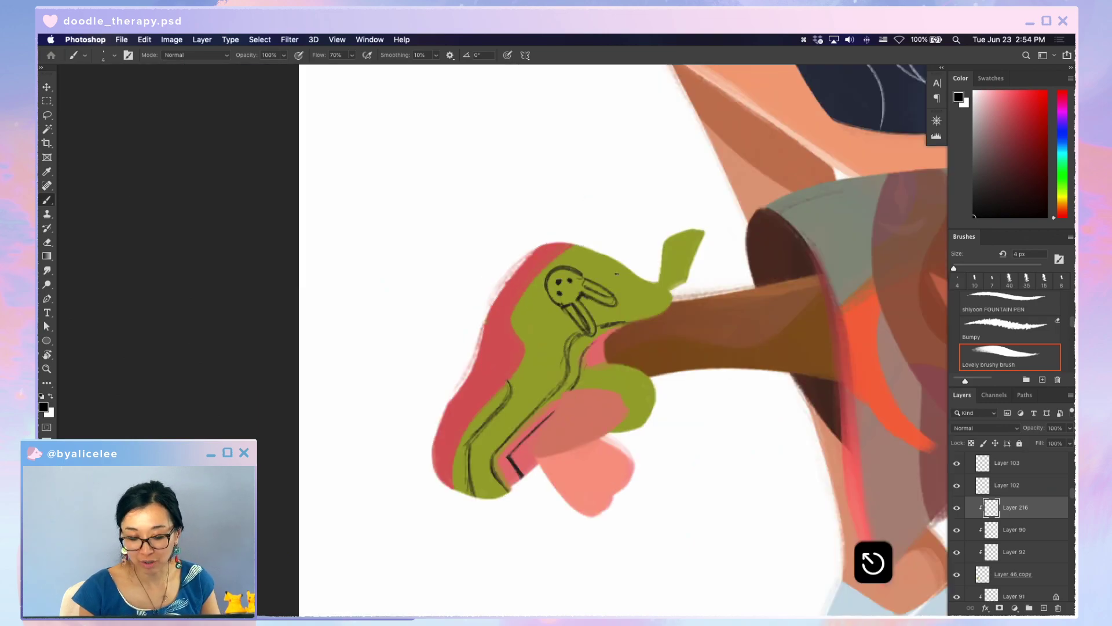
key(super+s)
- Bring the whole illustration into view to check both shoes, and save the document
key(super+minus)
key(super+minus)
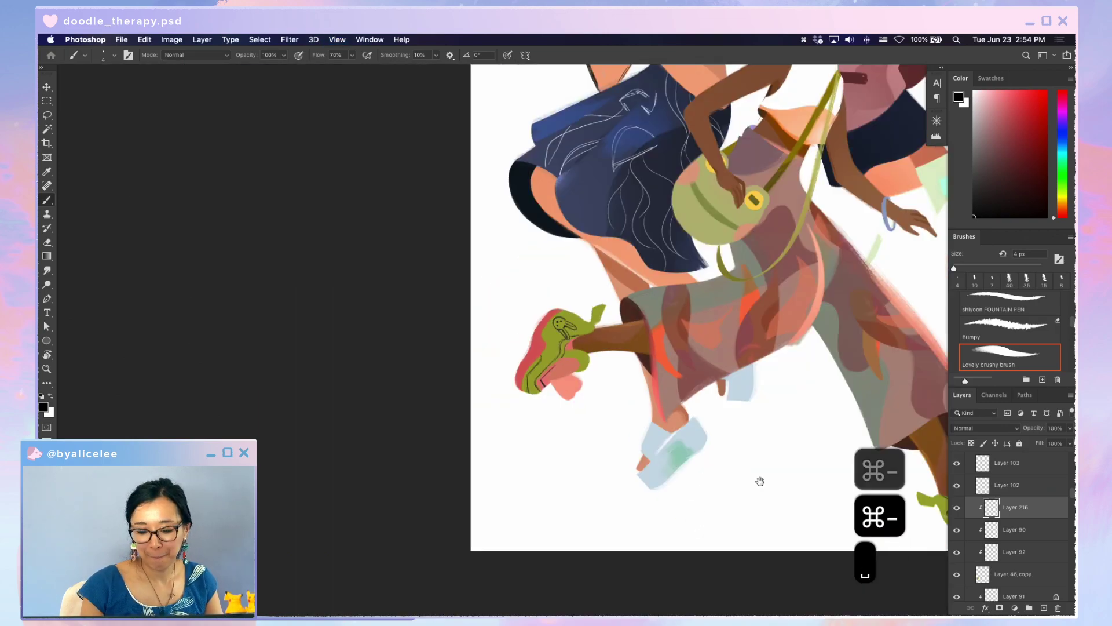
drag(759, 479, 544, 450)
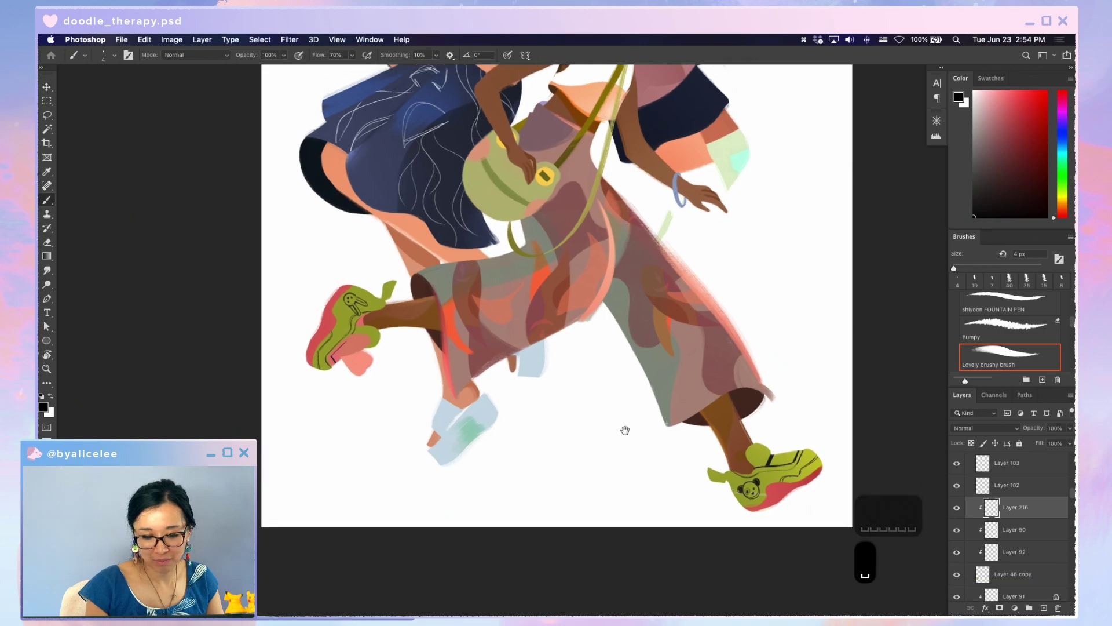
drag(623, 429, 618, 585)
key(super+minus)
drag(768, 359, 734, 410)
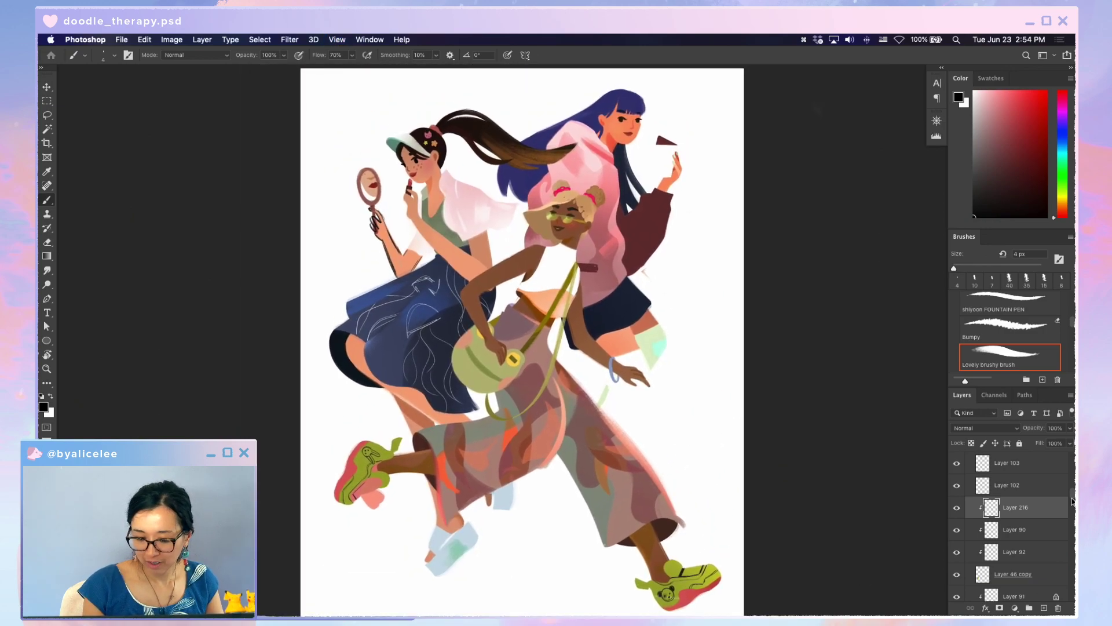
key(super+s)
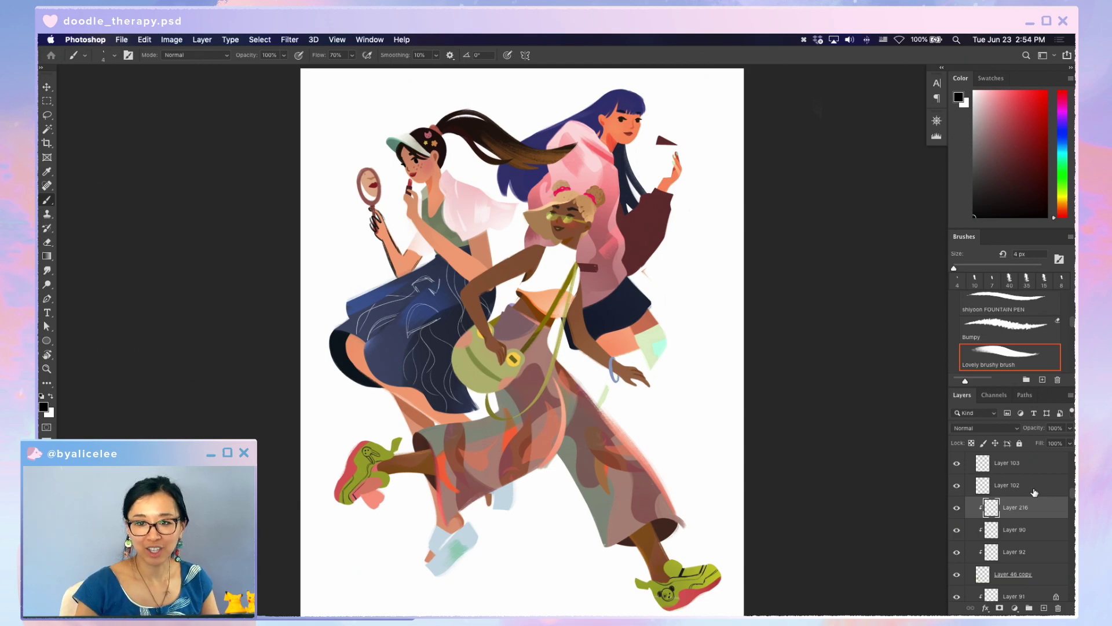
- Save the document and bring the upper bodies of the three women into closer view
key(super+s)
key(v)
key(super+equal)
key(space)
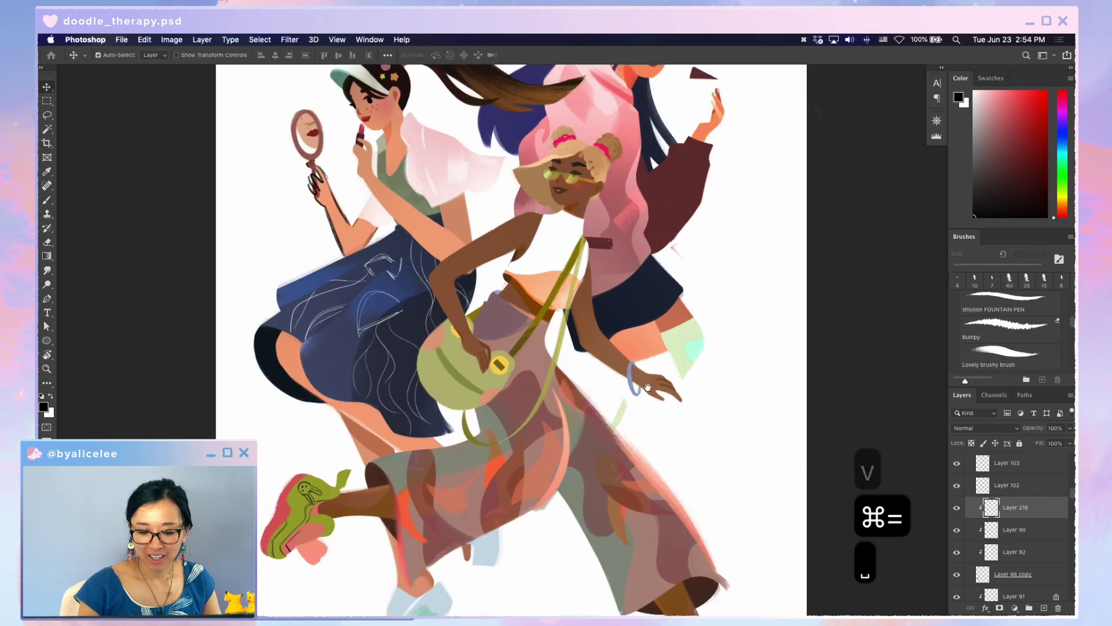
drag(646, 210, 647, 297)
key(v)
key(super+s)
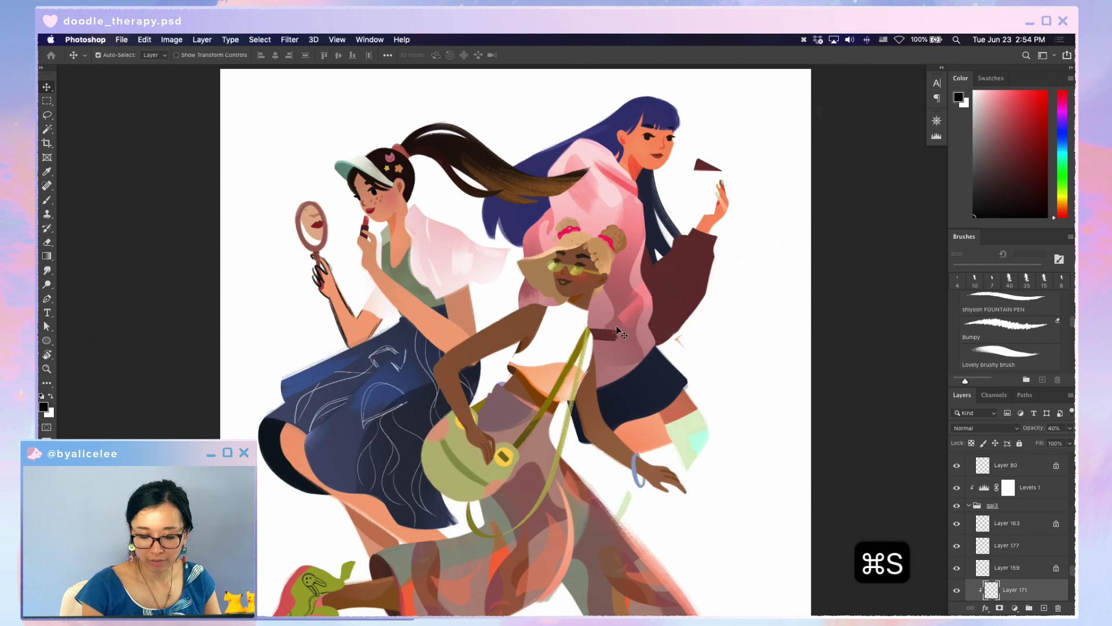
- Rotate the dark maroon strip on the pink hoodie counterclockwise so it slants upward beside the blonde woman's shoulder
key(v)
key(super+z)
key(super+t)
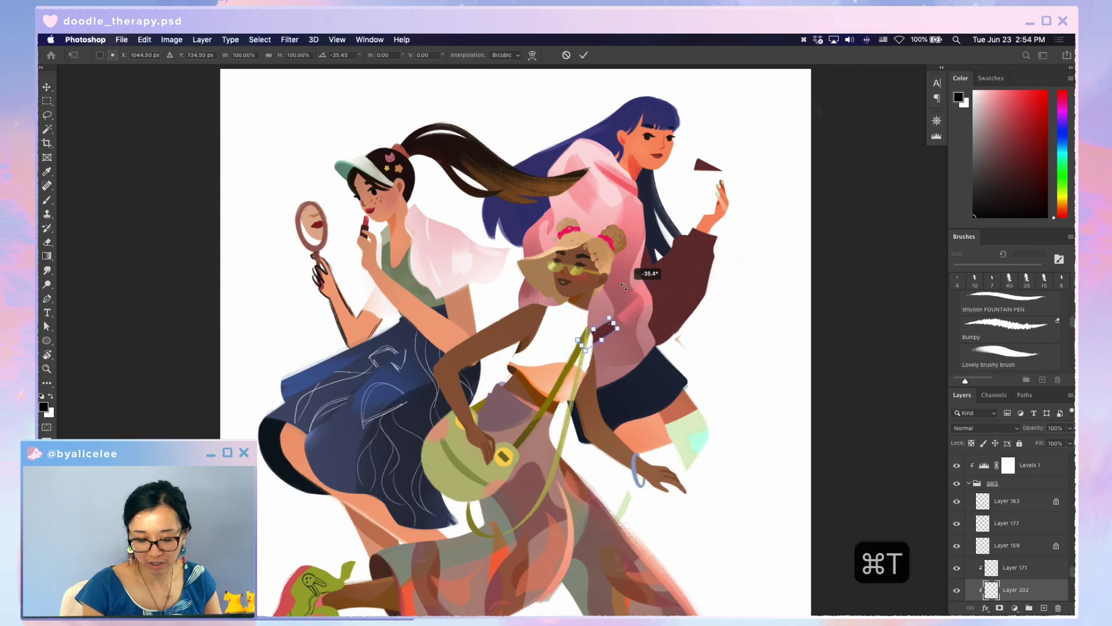
drag(644, 274, 636, 289)
key(bracketright)
key(Return)
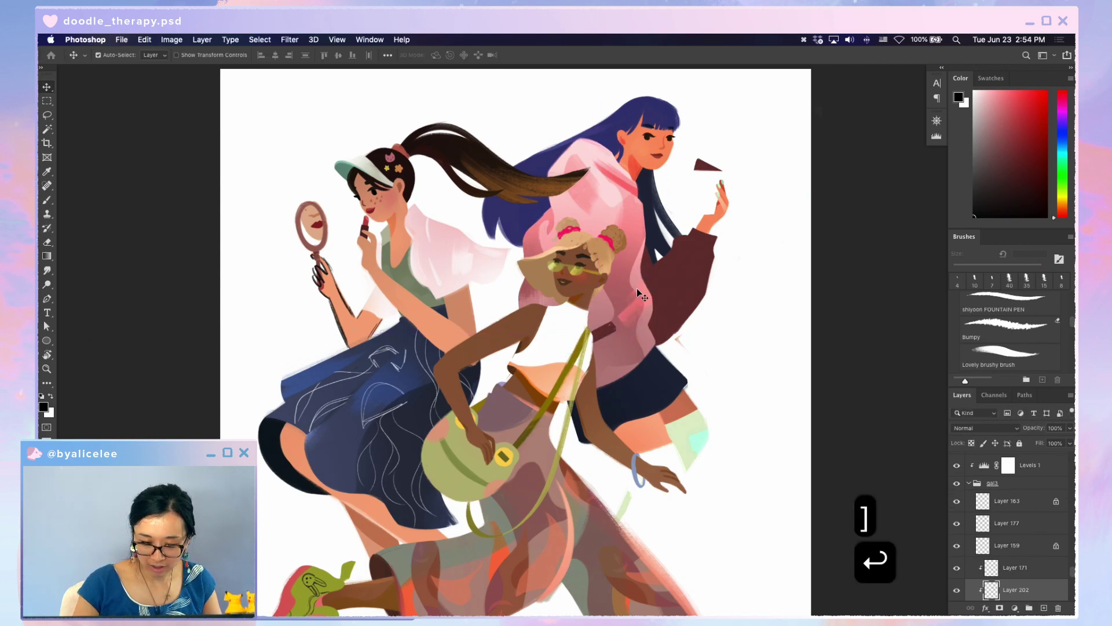
- Nudge the maroon strip slightly upward and fine-tune its sideways position on the pink hoodie
key(v)
key(Right)
key(Right)
key(Up)
key(Up)
key(Up)
key(Up)
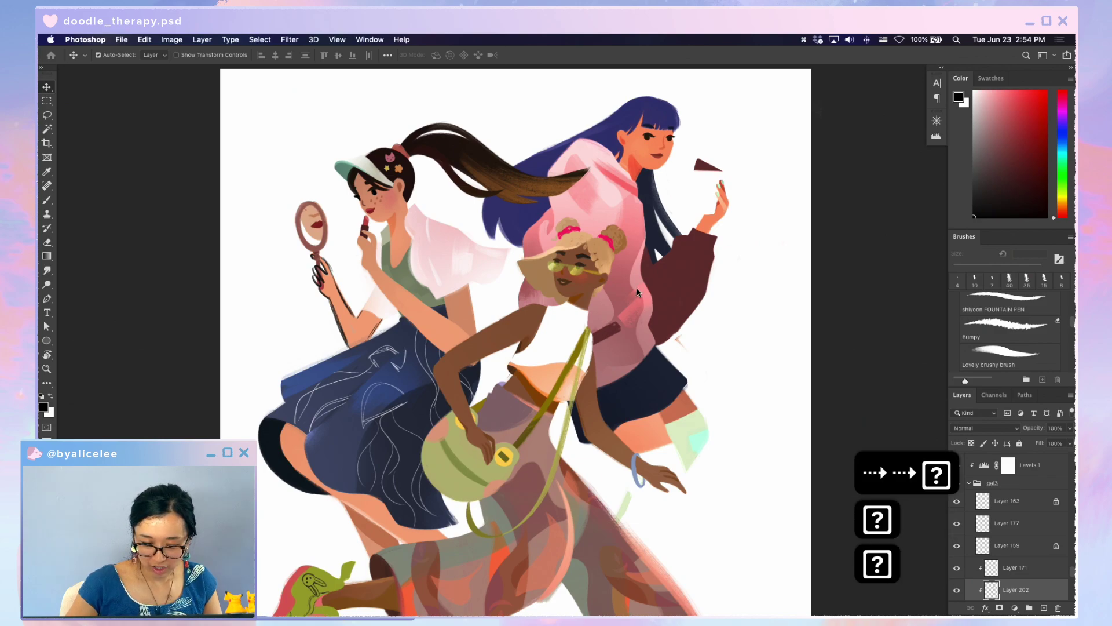
key(Left)
key(Left)
key(Left)
- Sample the maroon strip's color as the foreground color, switch to the Eraser, and save the document
key(i)
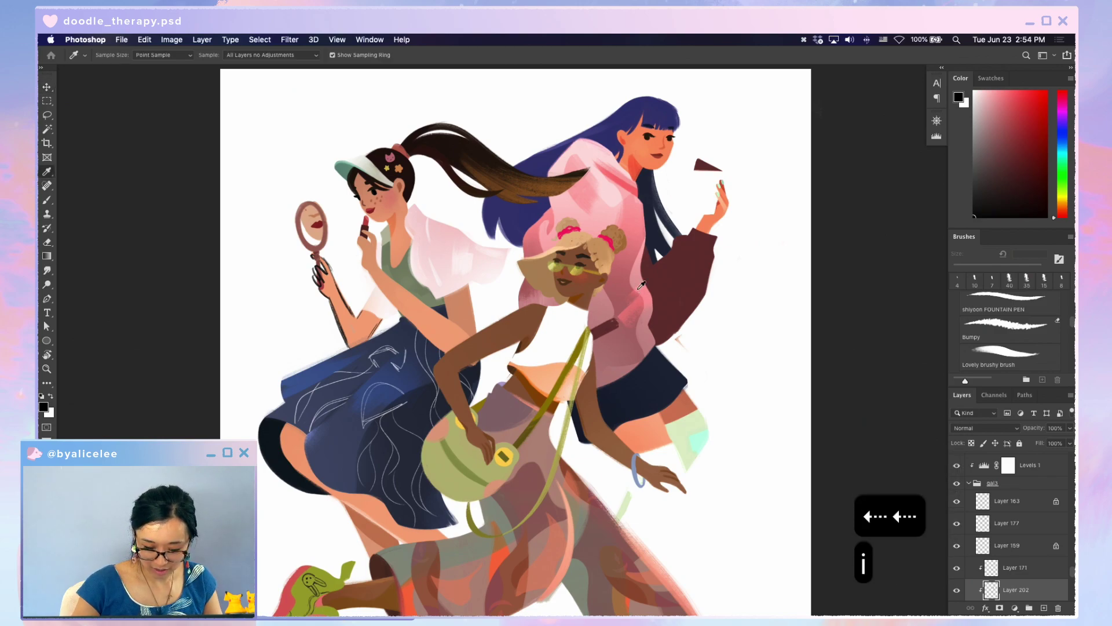
click(613, 323)
key(b)
key(e)
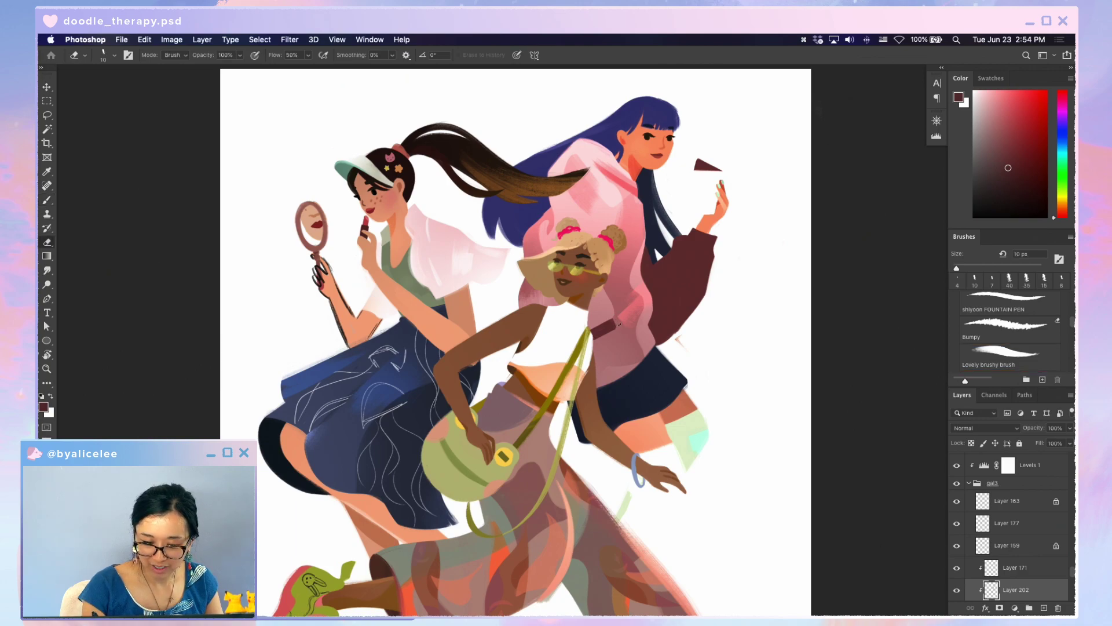
key(super+s)
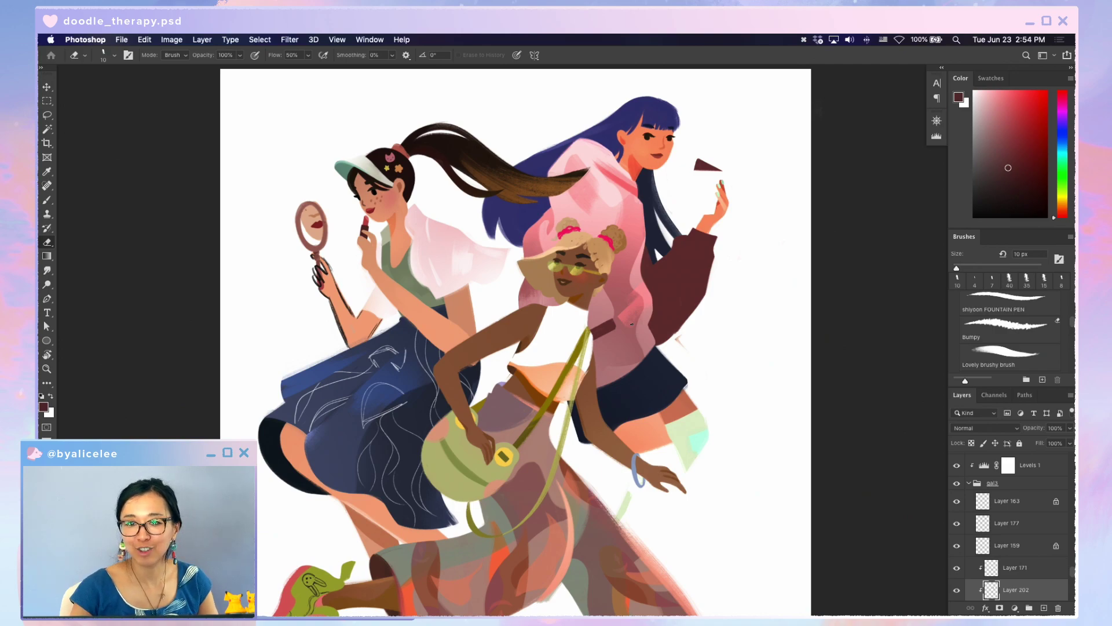
- Select the pink hoodie's Overlay layer, reset the foreground color to black, set the brush size to 25 px, and save the document
key(v)
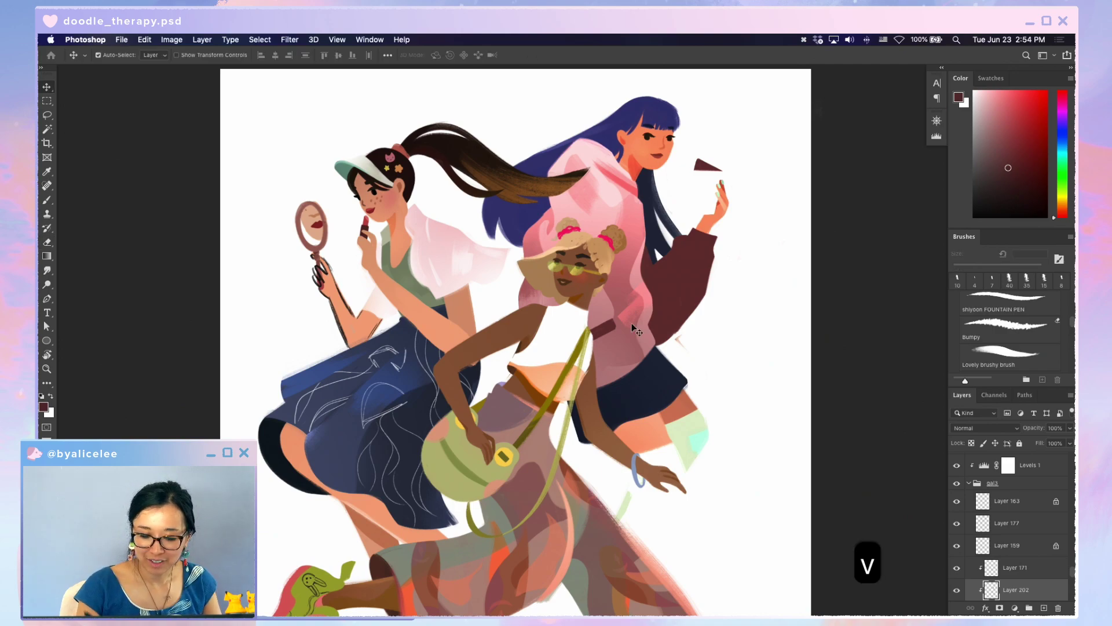
click(628, 293)
key(d)
key(b)
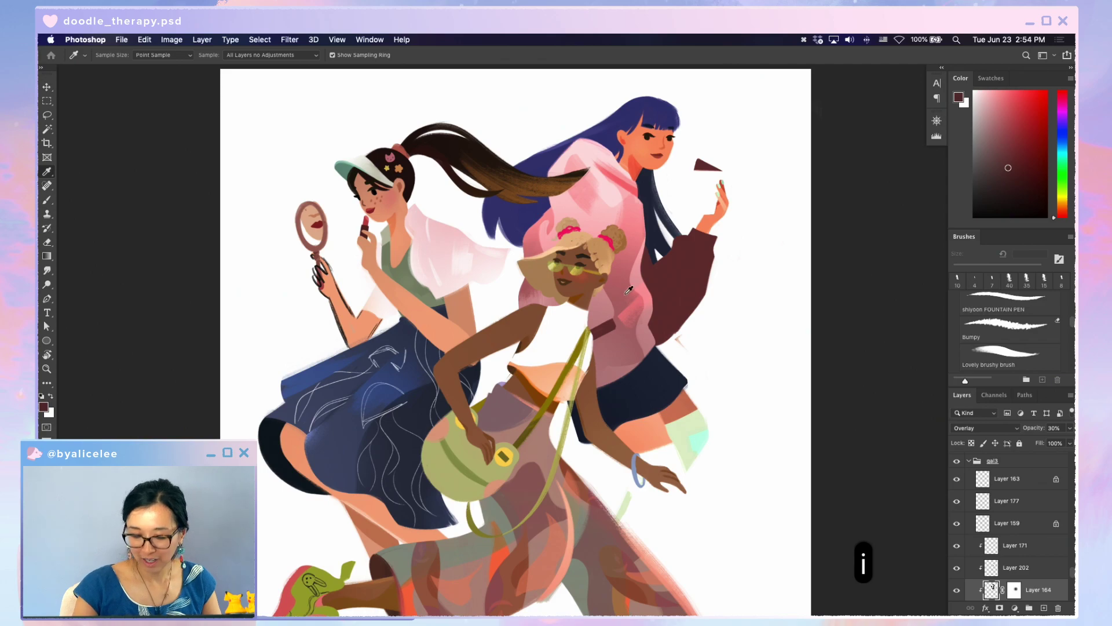
key(bracketright)
key(bracketright)
key(bracketright)
key(bracketright)
key(bracketright)
key(bracketright)
key(bracketright)
key(bracketright)
key(bracketright)
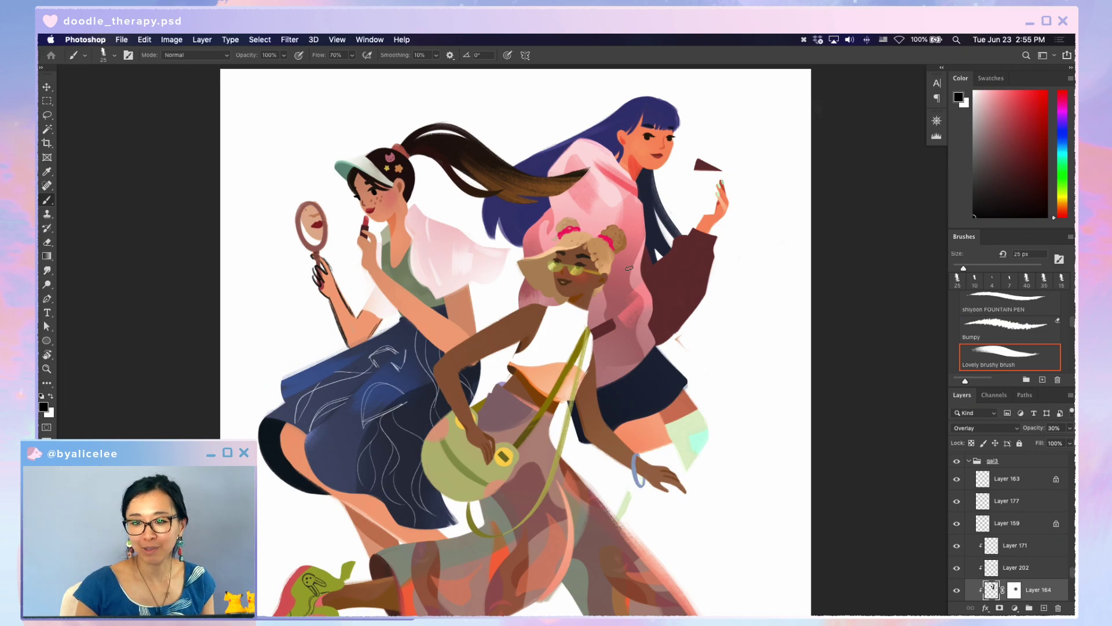
key(super+s)
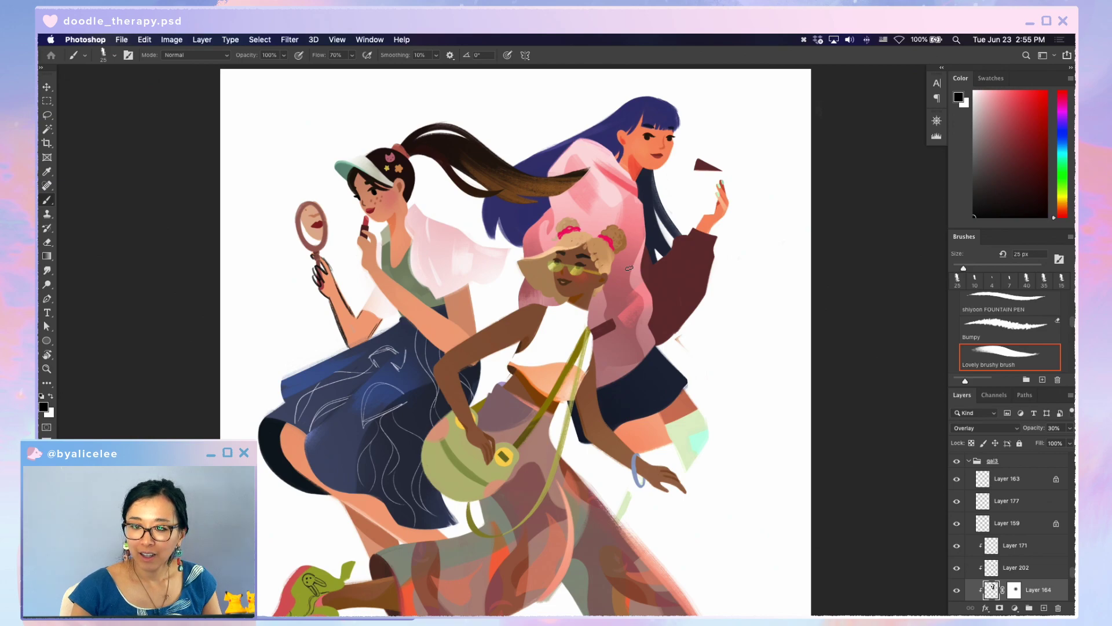
- Erase the stray marks just below the maroon sleeve of the blue-haired figure, selecting the layers they sit on
key(v)
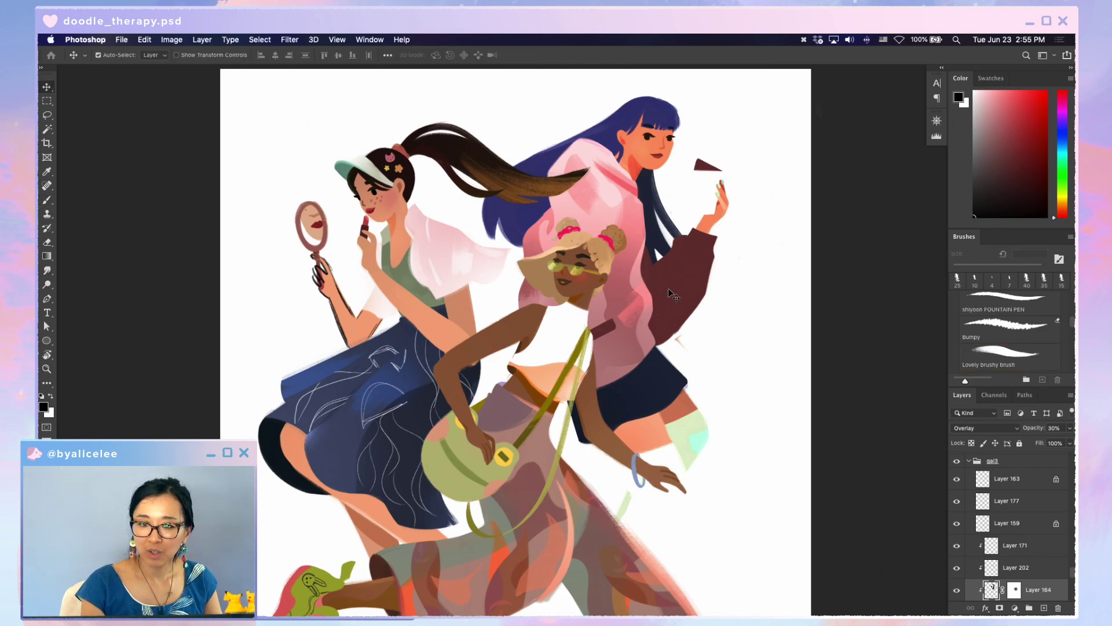
click(671, 289)
key(e)
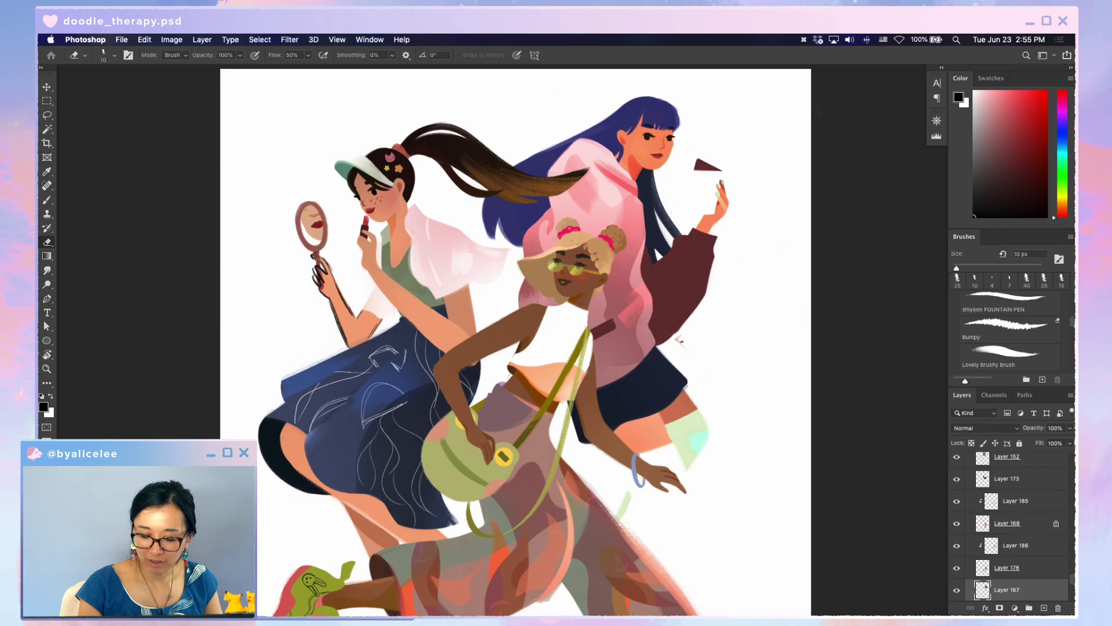
key(v)
click(680, 337)
key(super+z)
key(e)
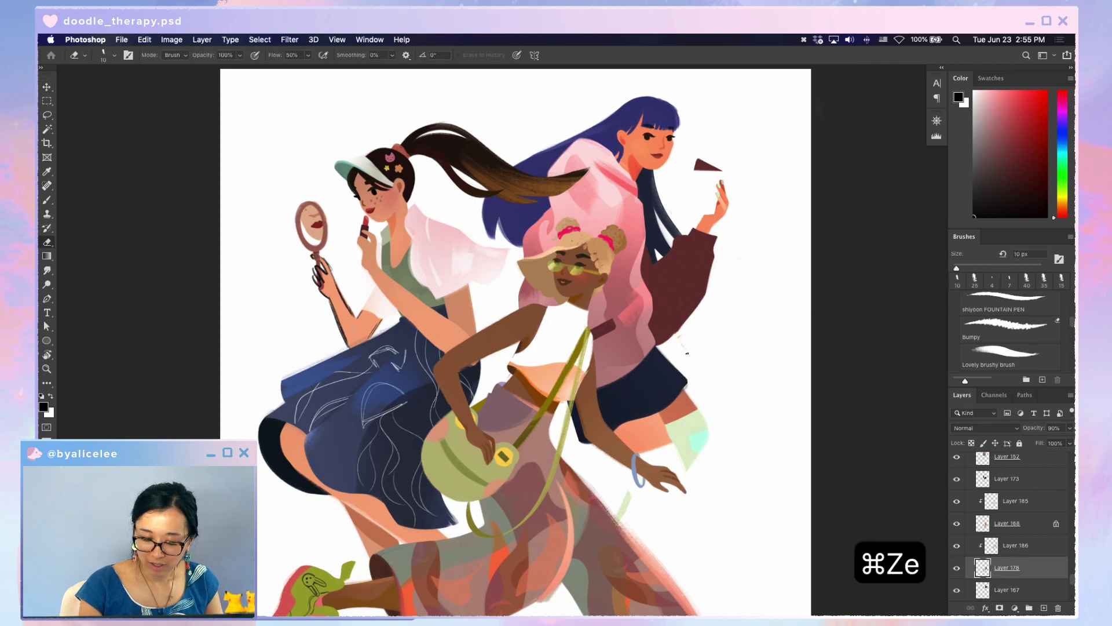
- Clean up the outer edge of the navy shorts with the Eraser on Layer 173
key(v)
click(688, 391)
key(e)
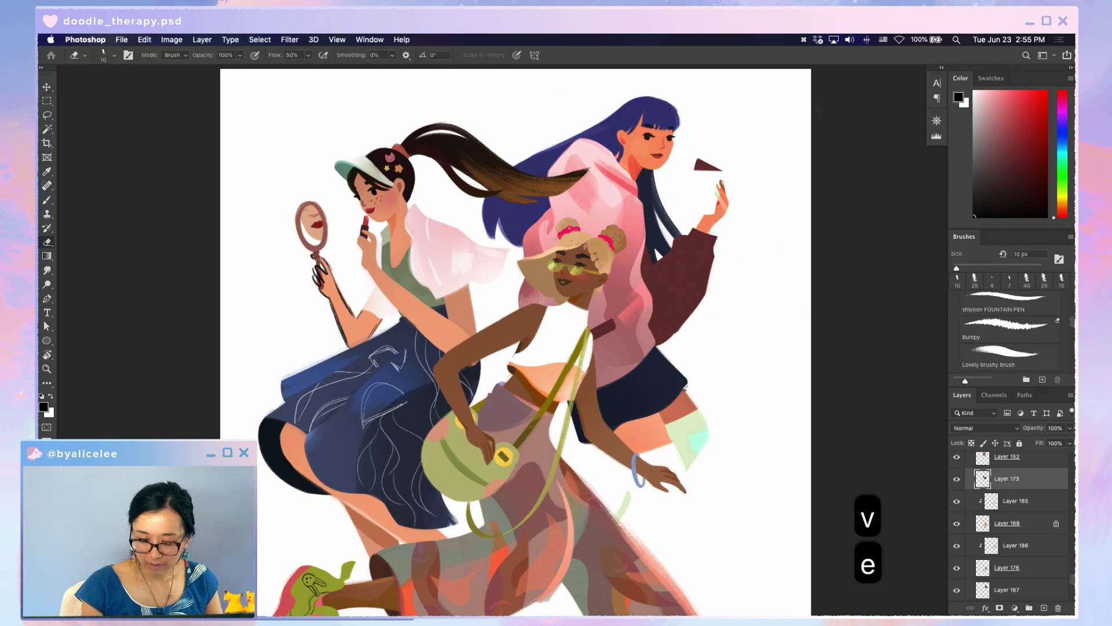
key(super+minus)
key(super+minus)
key(super+equal)
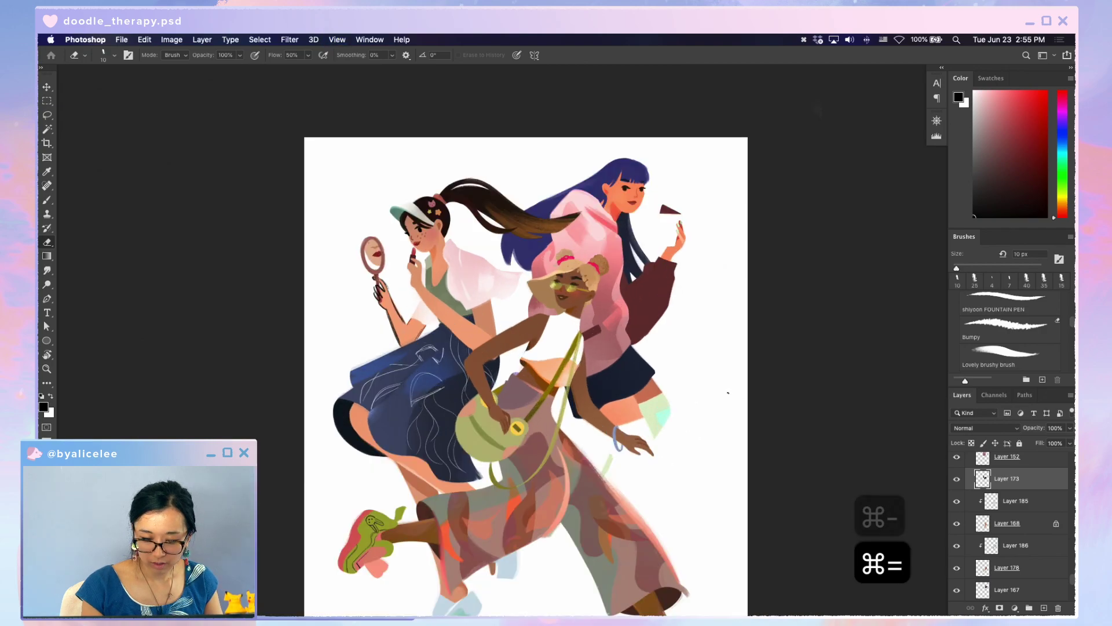
- Save the document and select the foreground figure's skin layer, Layer 23
key(v)
key(super+minus)
key(super+s)
key(super+equal)
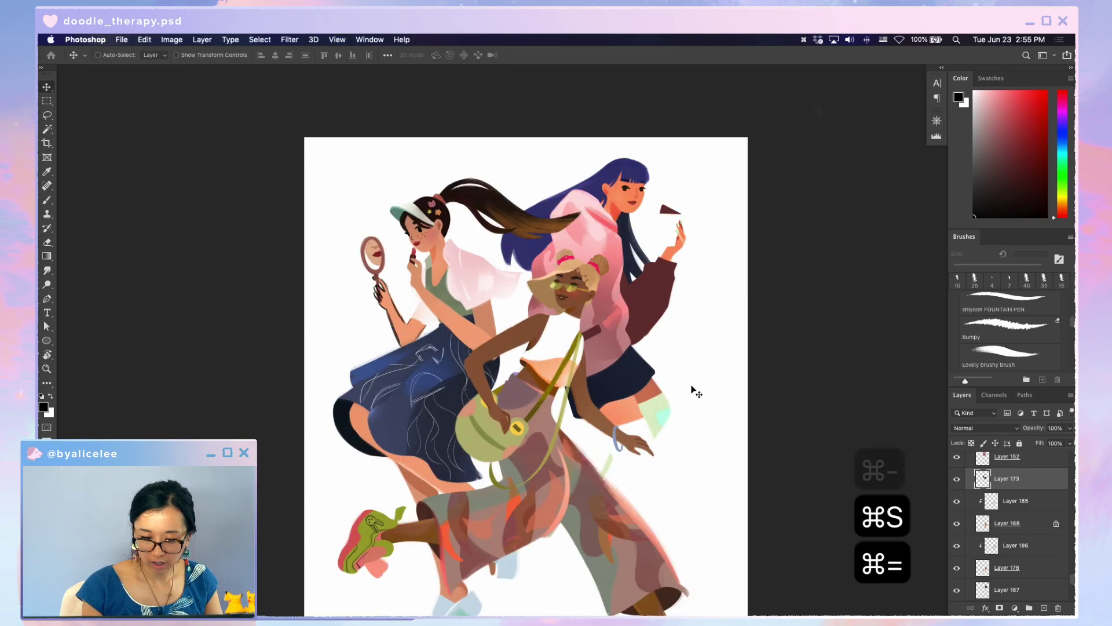
key(v)
click(585, 298)
key(super+s)
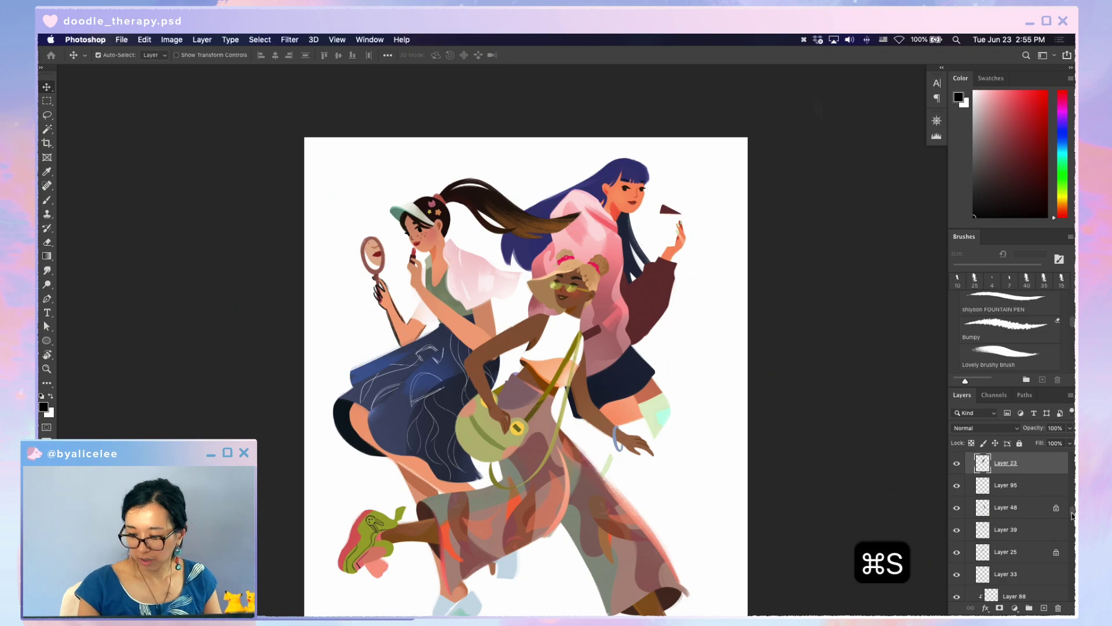
- Set the sketch group to 100% opacity, compare it with the painting by toggling its visibility, and leave it hidden
drag(1072, 515, 1067, 441)
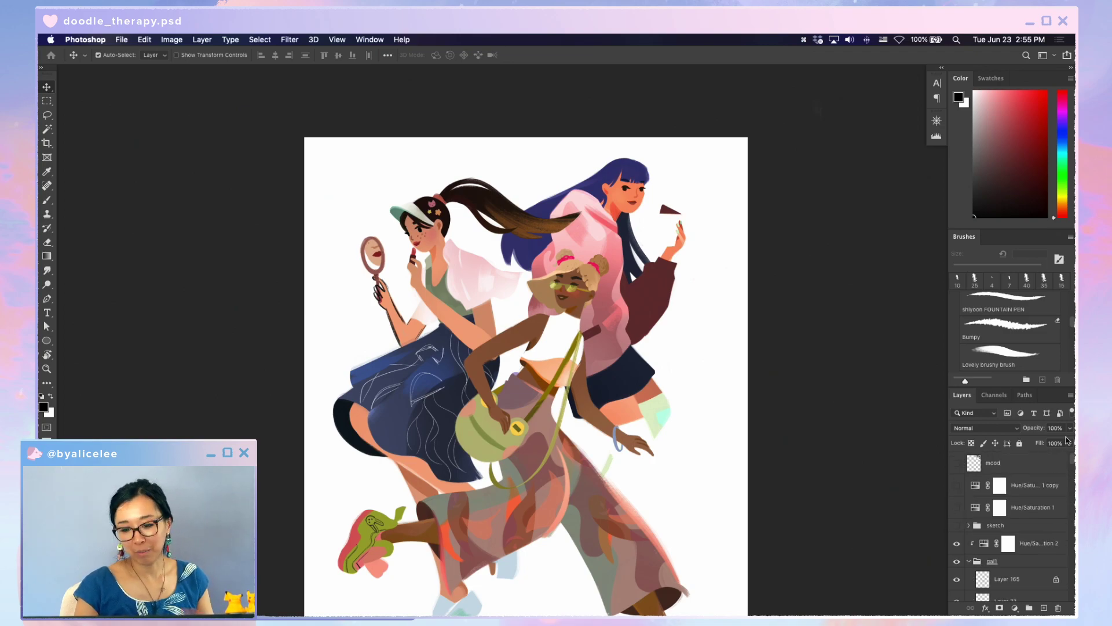
key(super+minus)
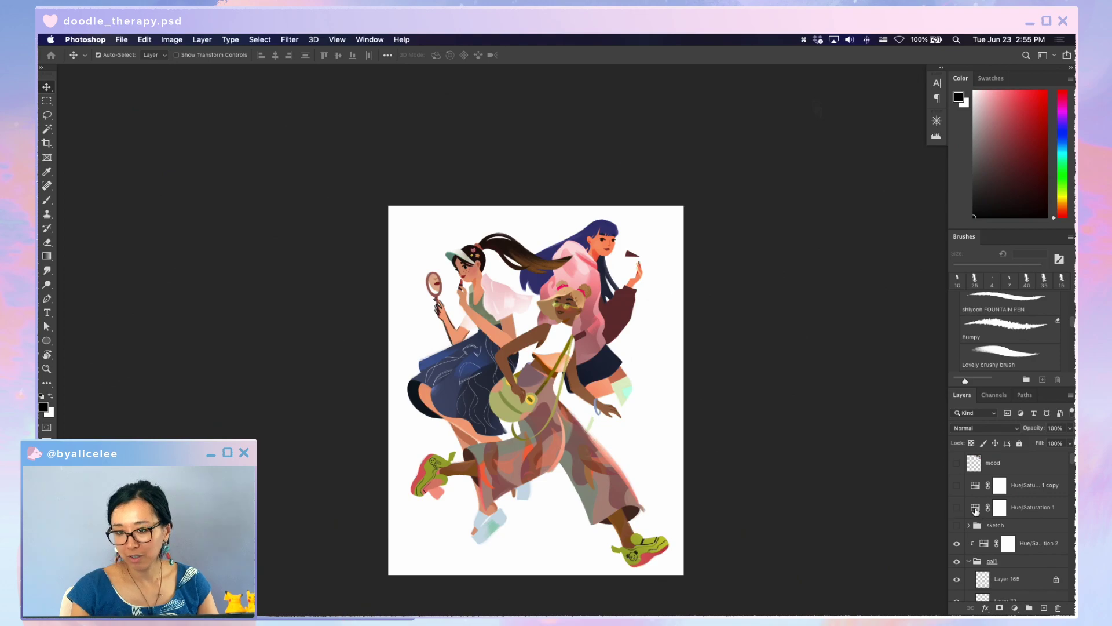
click(957, 525)
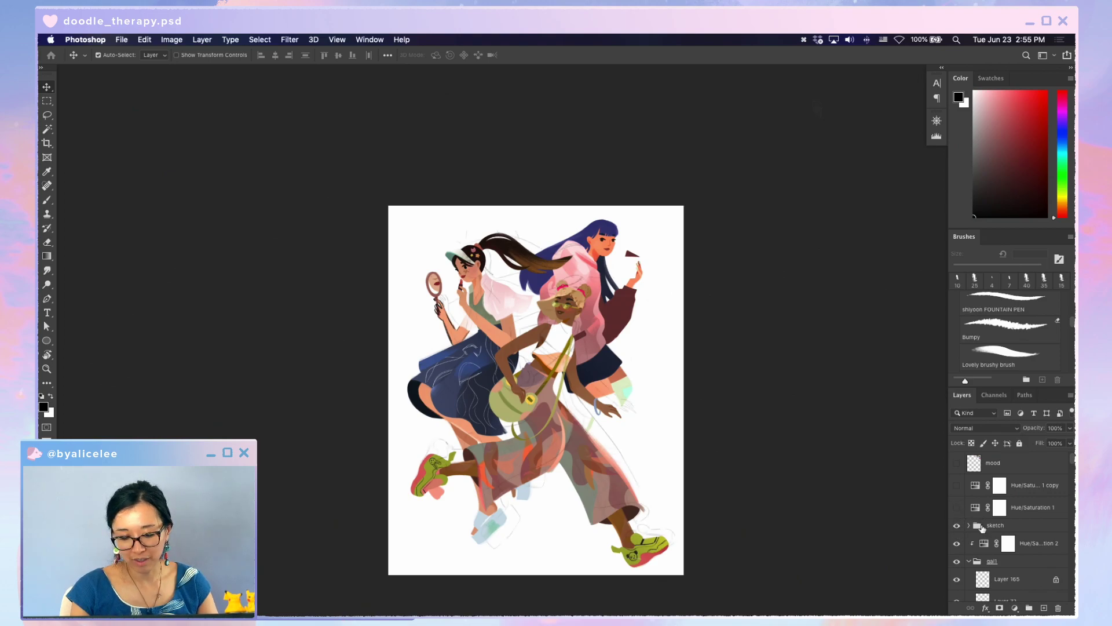
click(1001, 529)
key(0)
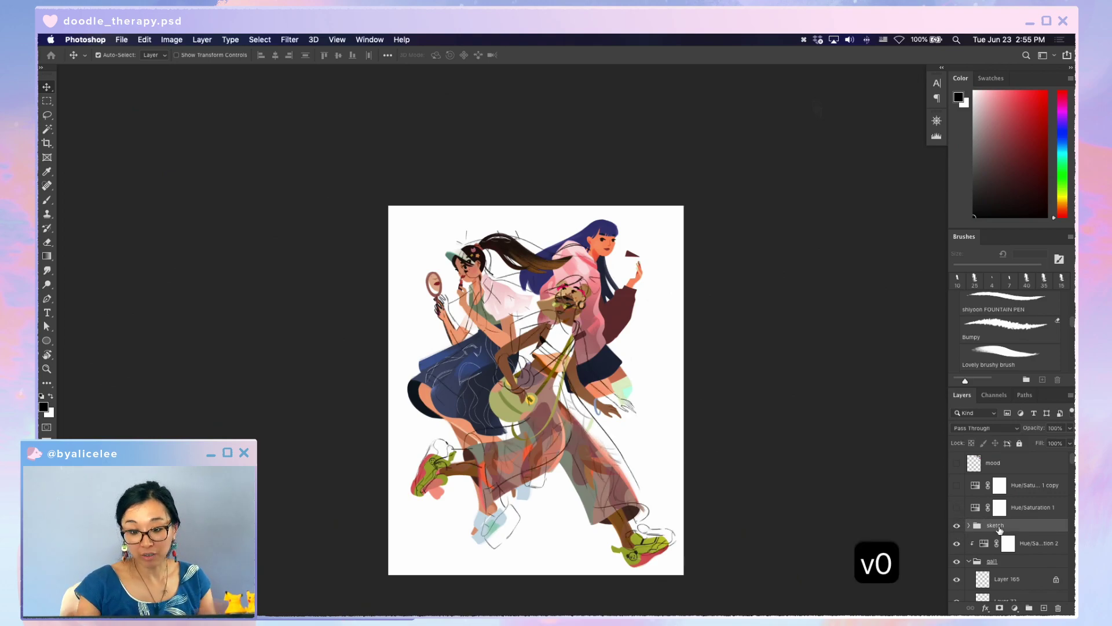
click(957, 526)
click(957, 526)
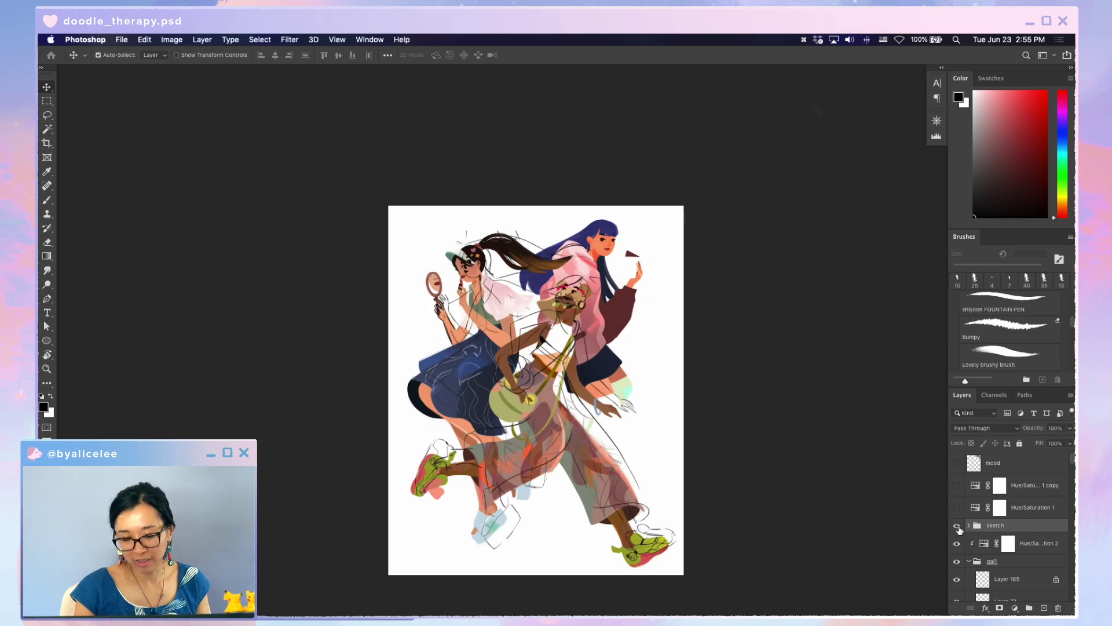
click(957, 526)
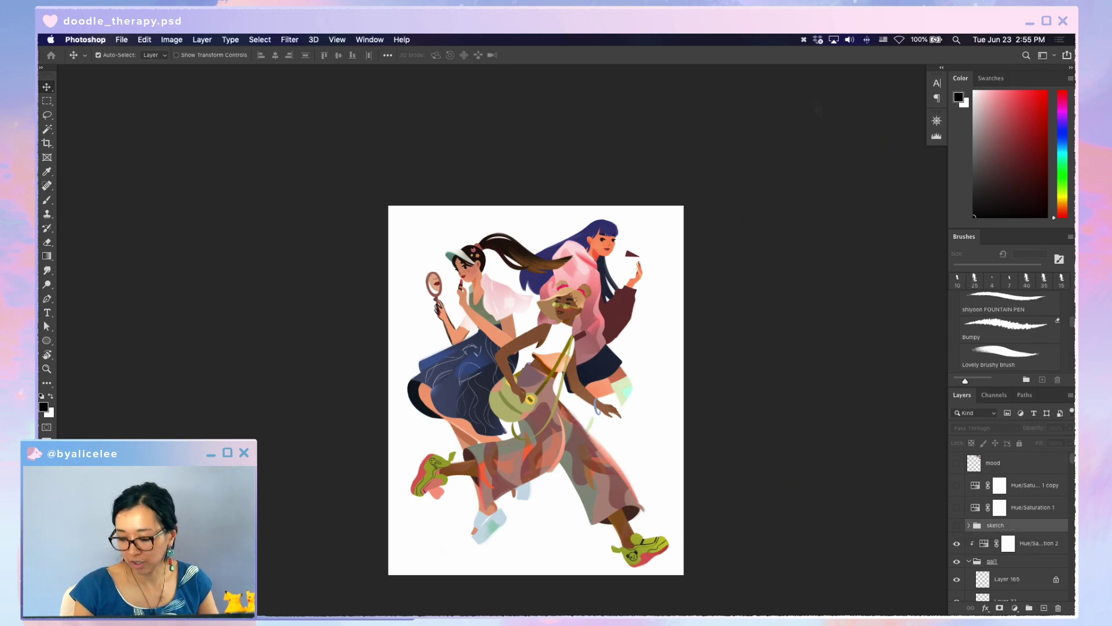
- Show the Hue/Saturation 1 layer and its copy to view the illustration in grayscale, and save the document
click(958, 507)
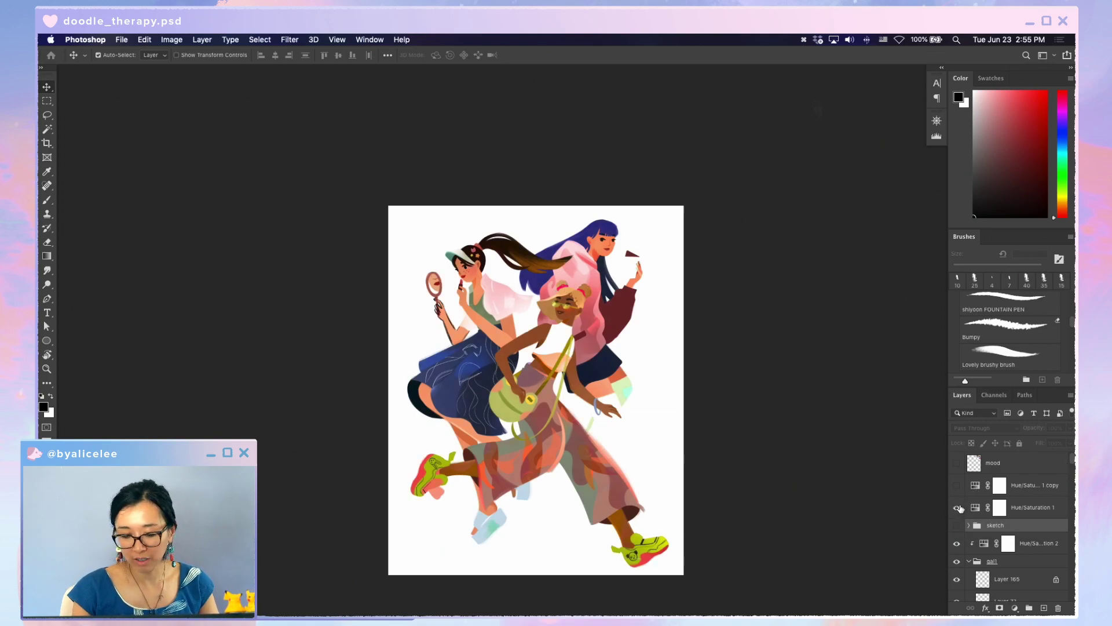
click(957, 486)
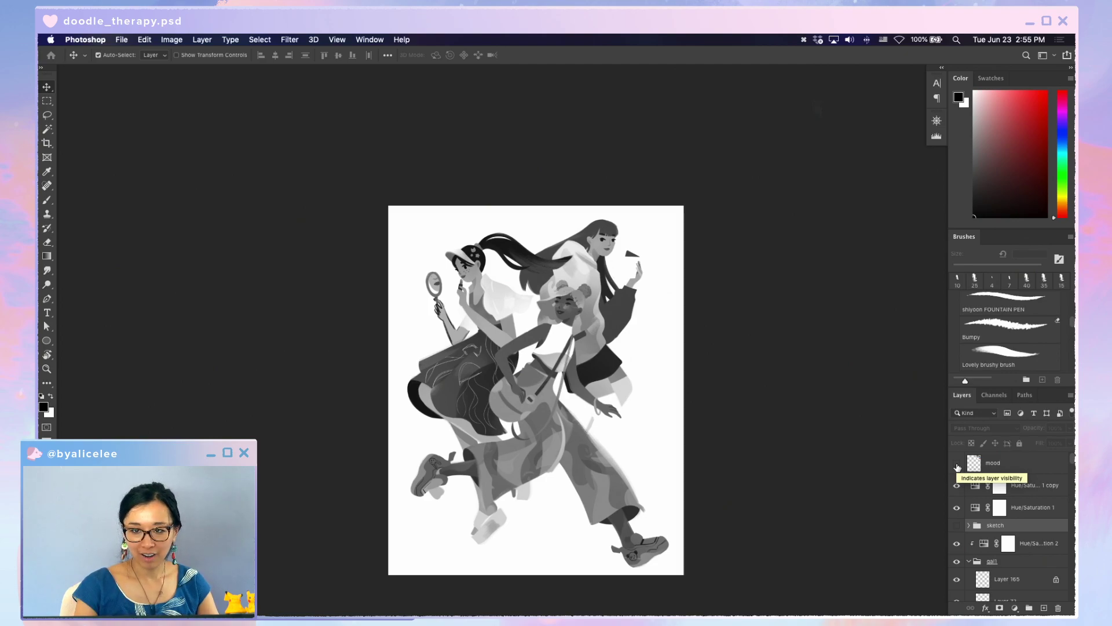
key(super+s)
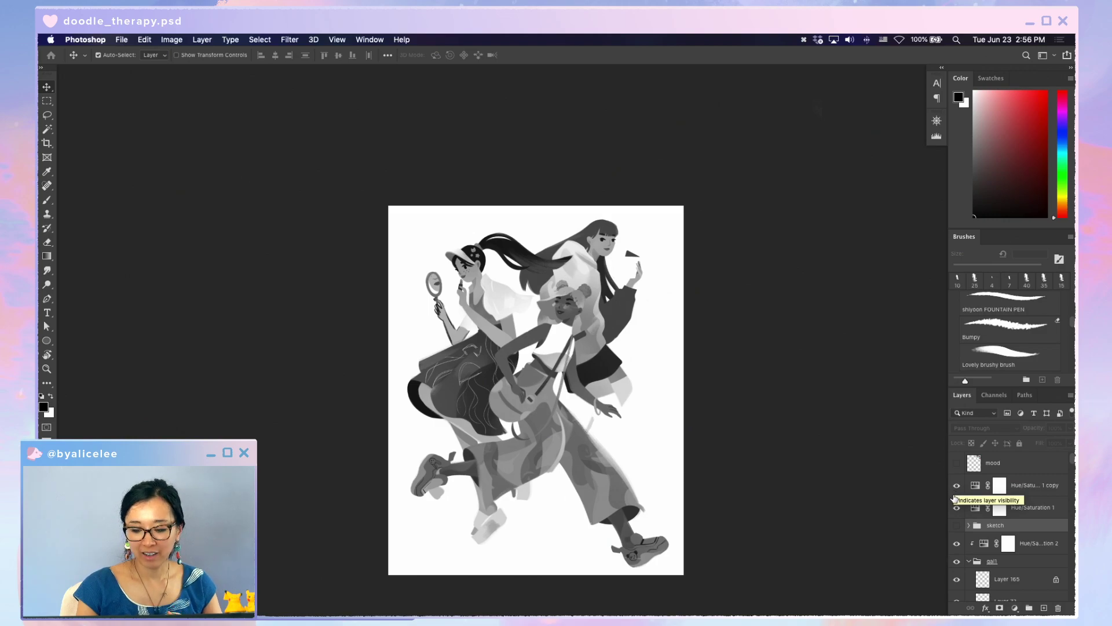
- Examine the grayscale values across the three figures, checking the visor girl's hair layer and the hoodie's overlay layer
key(super+equal)
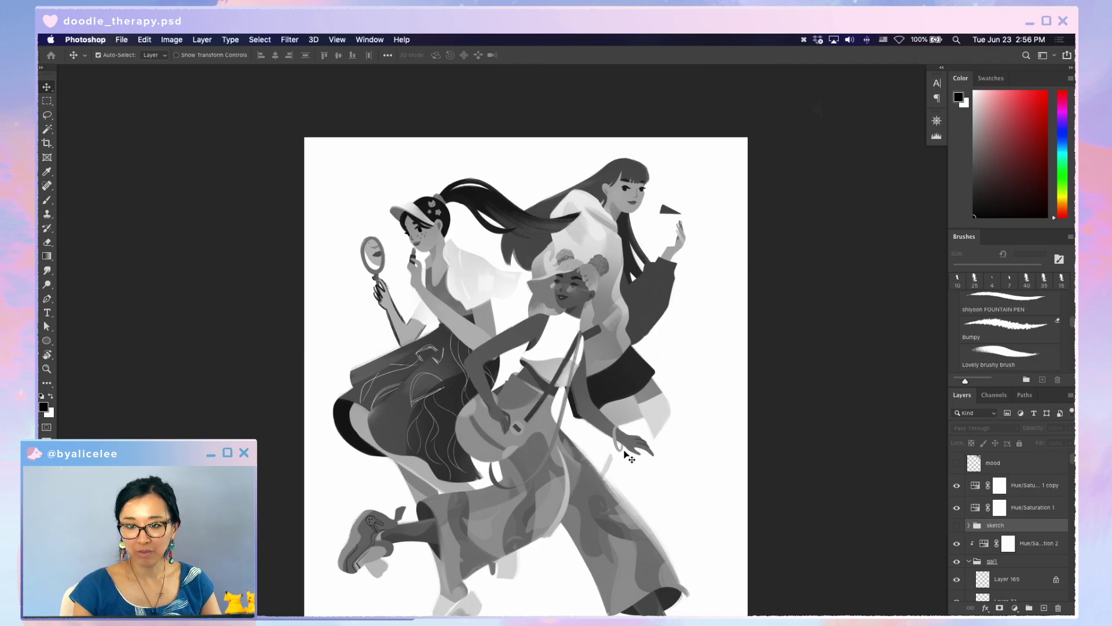
key(v)
key(space)
drag(713, 383, 700, 352)
key(b)
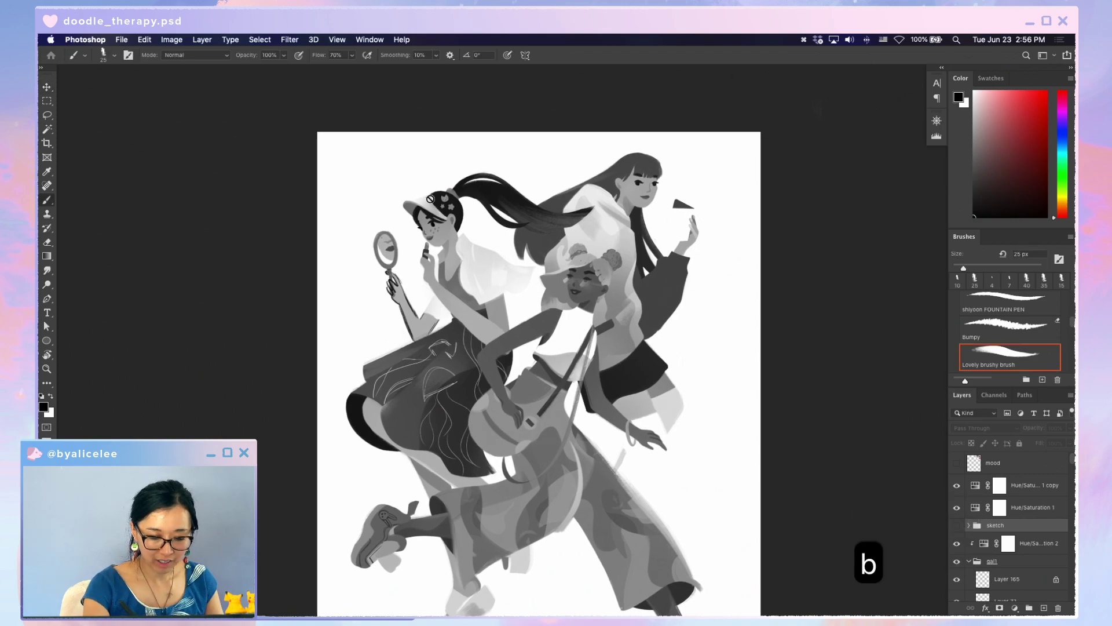
key(v)
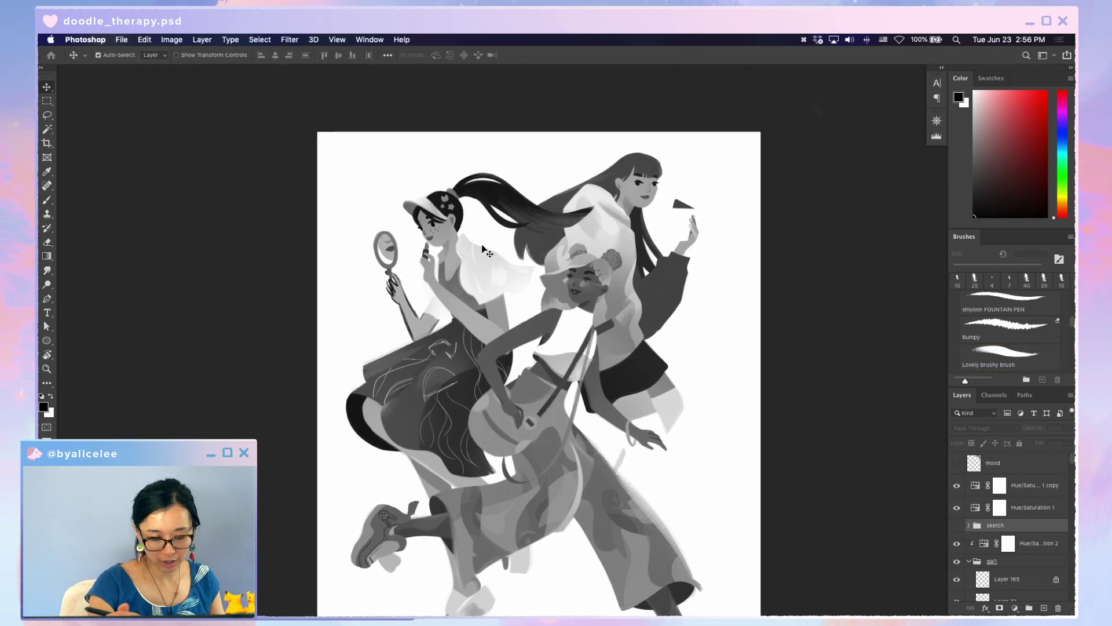
click(437, 196)
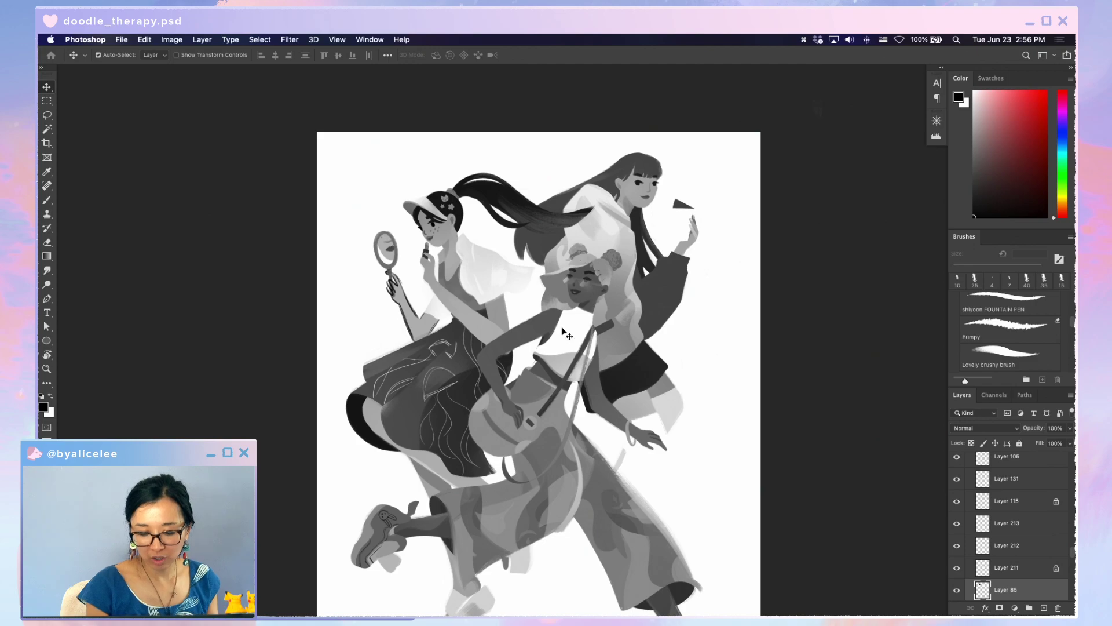
click(617, 347)
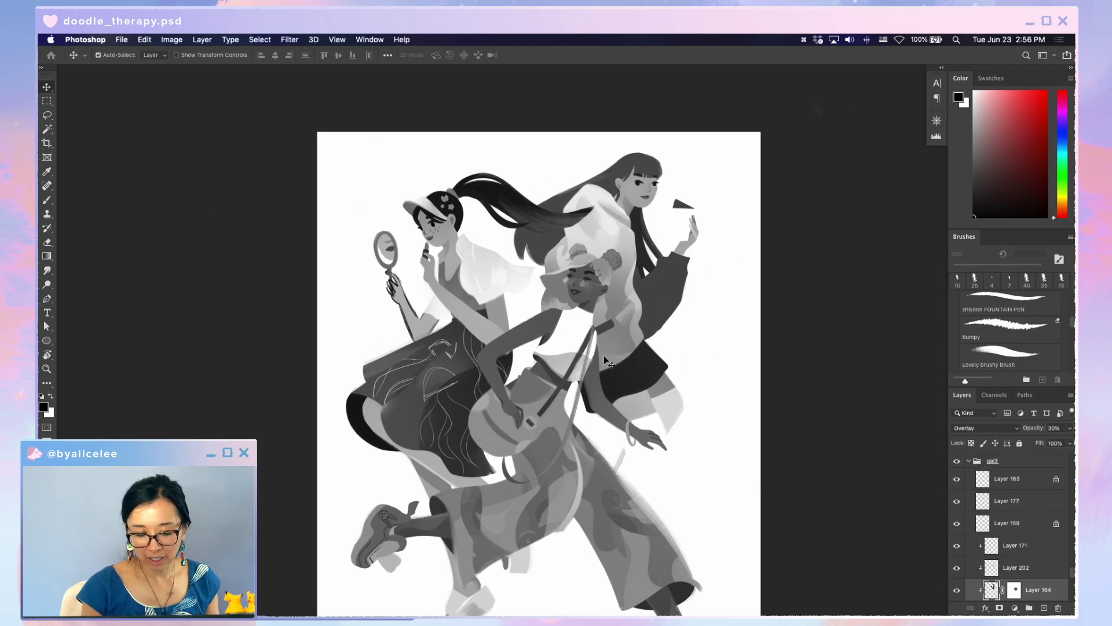
- Darken Layer 122 on the foreground figure's head with a Hue/Saturation lightness of -17
click(582, 260)
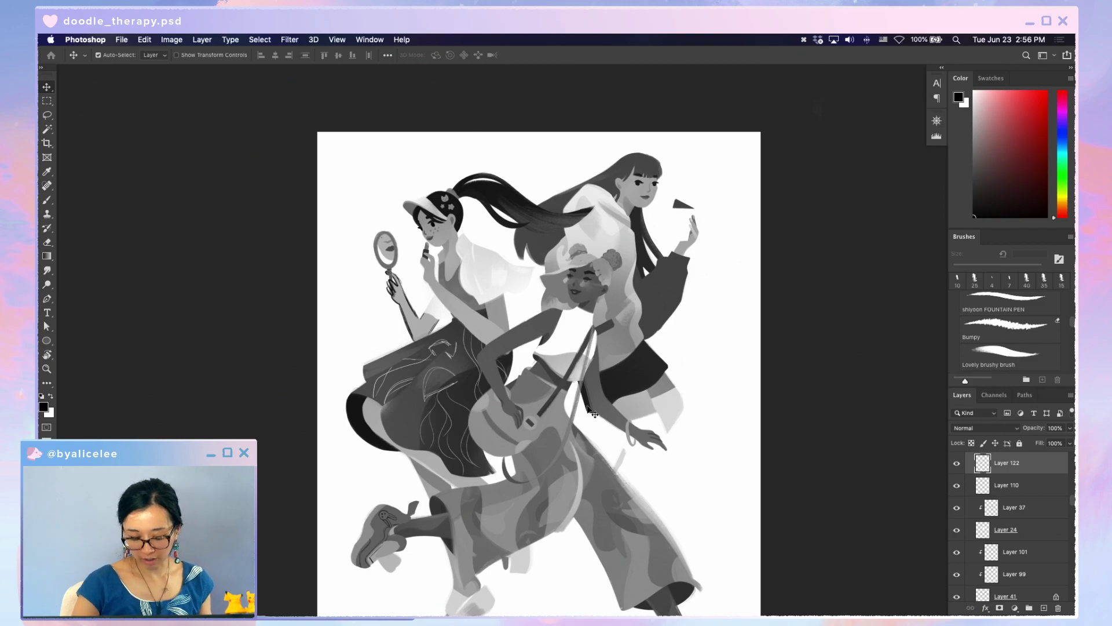
key(super)
key(super+u)
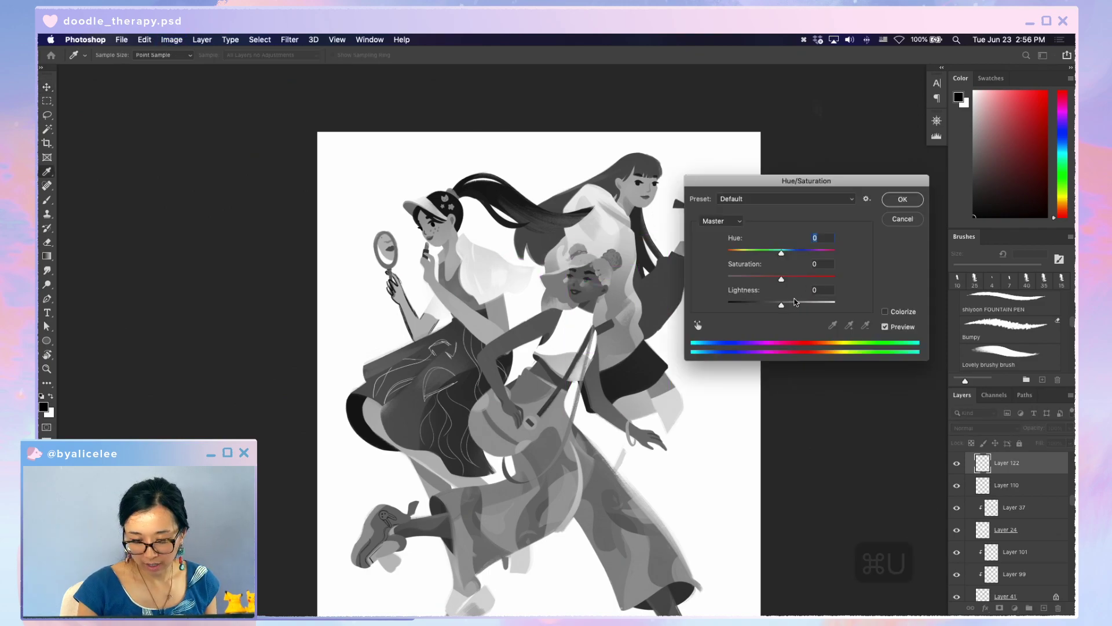
click(790, 303)
drag(789, 306, 774, 305)
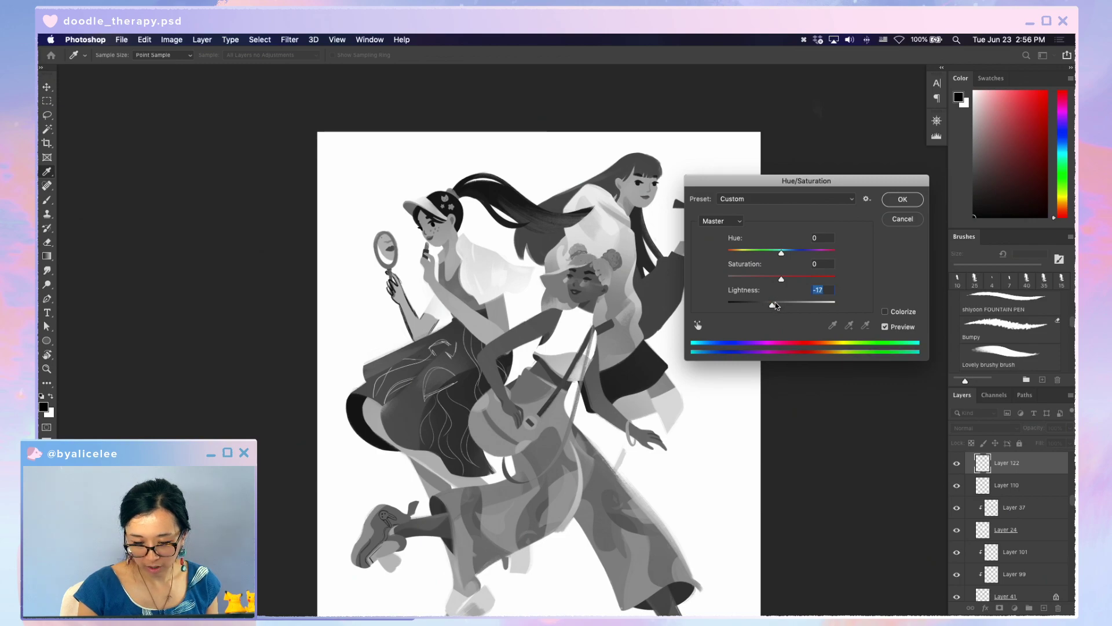
click(897, 200)
- Lighten the pink hoodie's base layer, Layer 152, with a Hue/Saturation lightness of +34
click(615, 235)
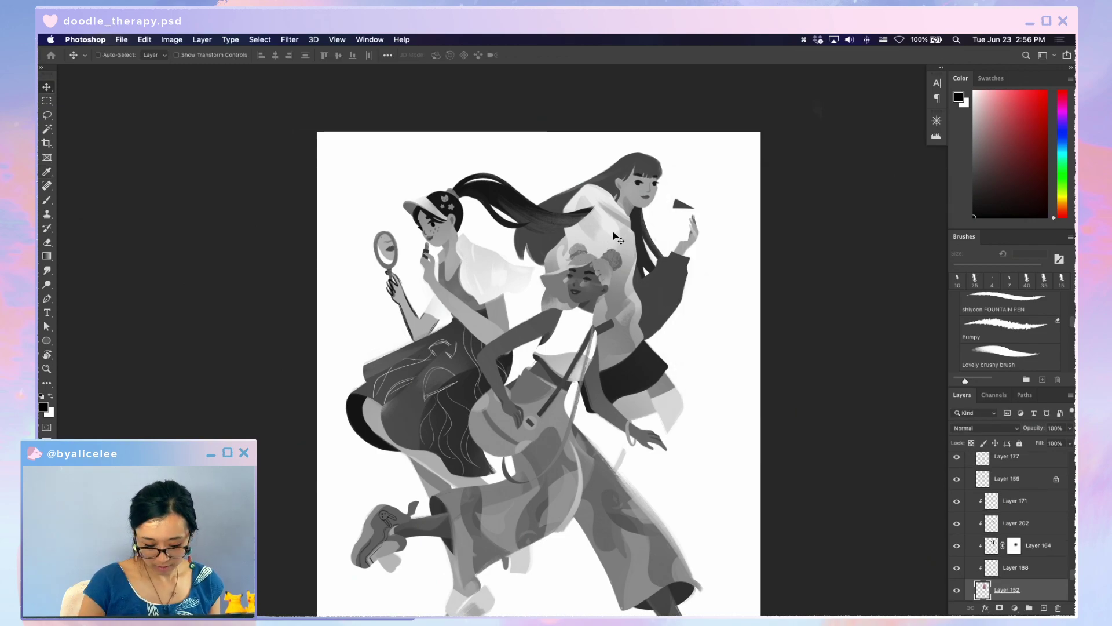
key(super+u)
click(799, 303)
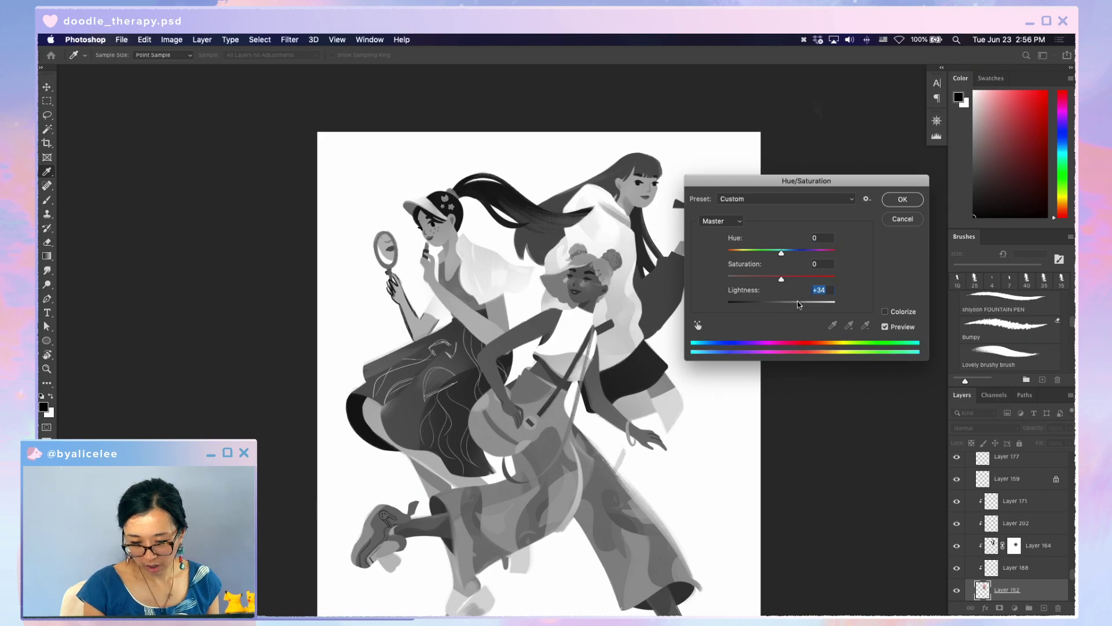
click(903, 198)
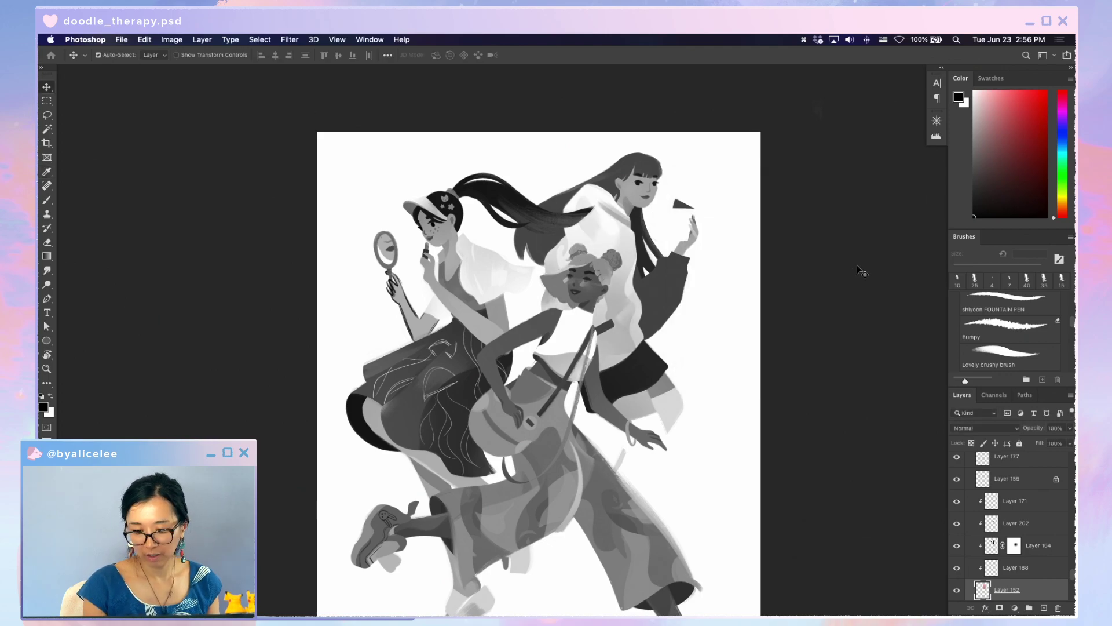
key(super+minus)
key(super+equal)
- Darken Layer 39 on the foreground figure's face and hat with a Hue/Saturation lightness of -10
key(v)
super+click(567, 279)
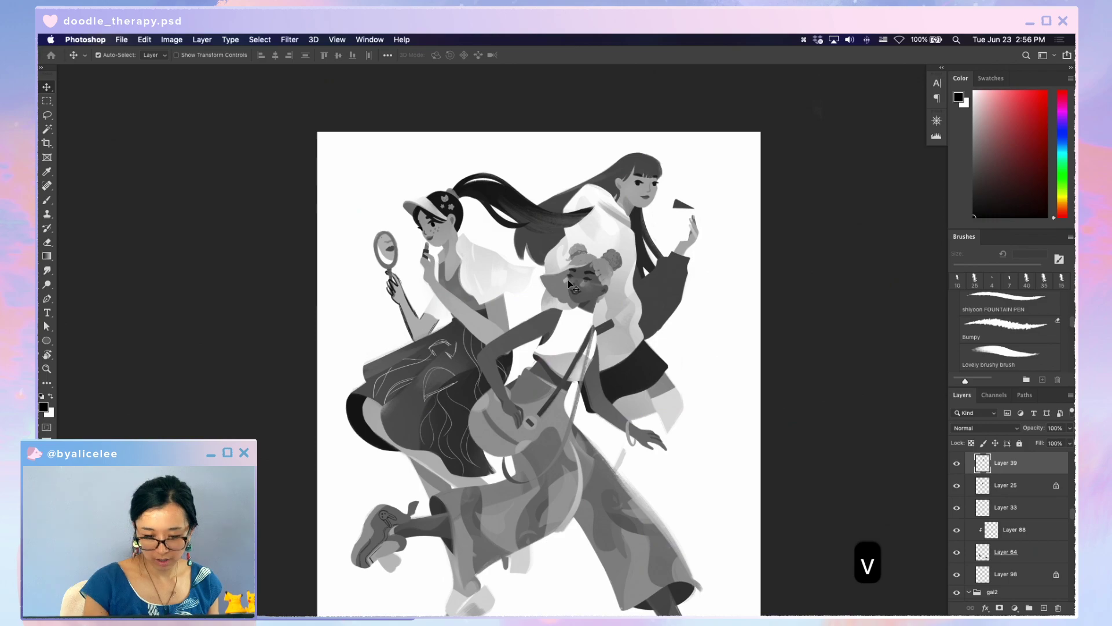
key(super+u)
click(776, 302)
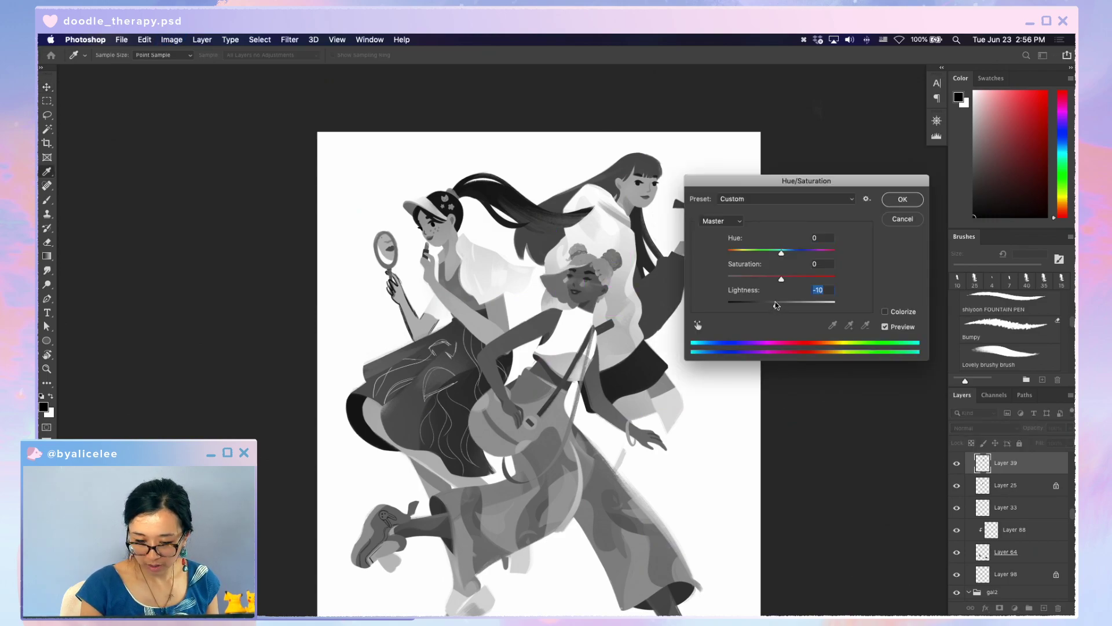
click(895, 204)
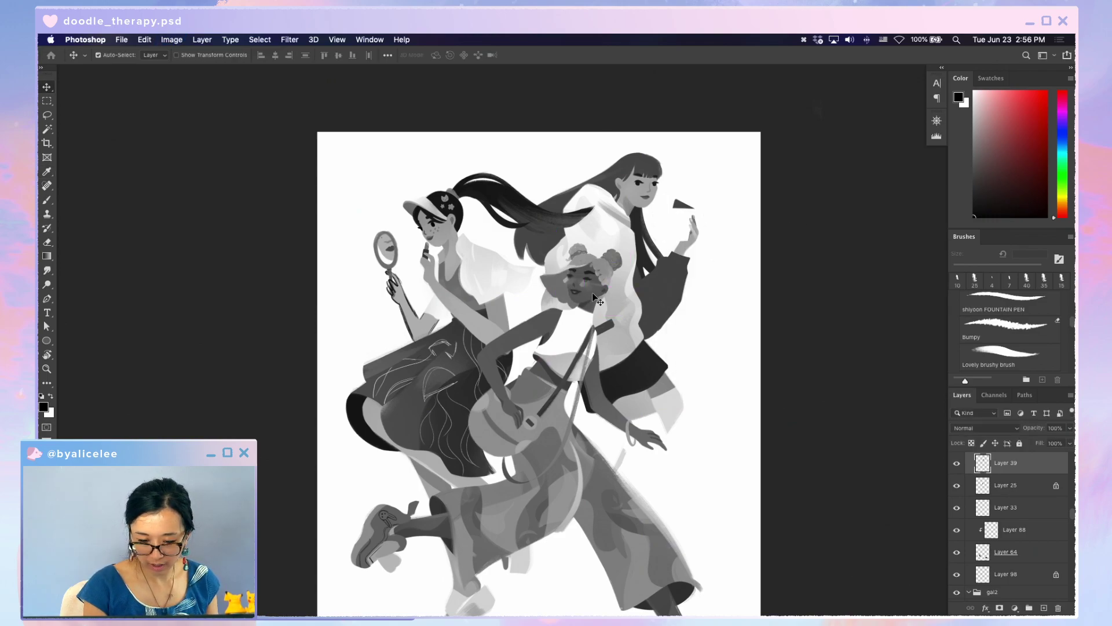
- Save the document and add a new layer clipped to the foreground figure's skin layer, Layer 23
super+click(592, 293)
key(super+equal)
key(super+equal)
key(super+s)
key(super+shift+n)
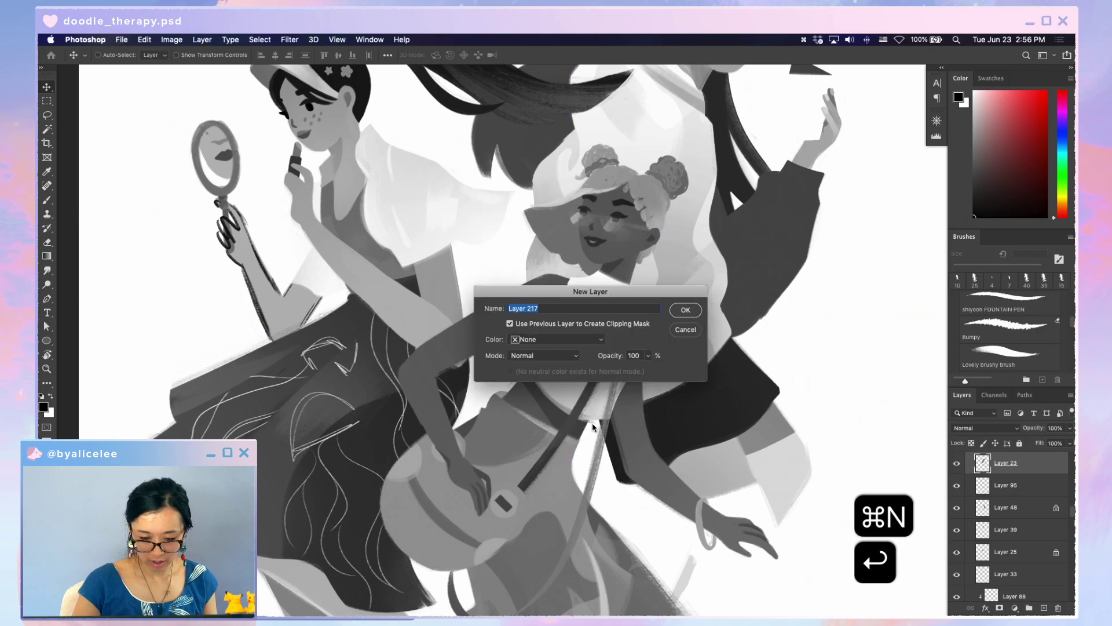
key(Return)
- Sample the foreground figure's brown skin colour, set the Lovely brushy brush to 9 px, and save the document
key(i)
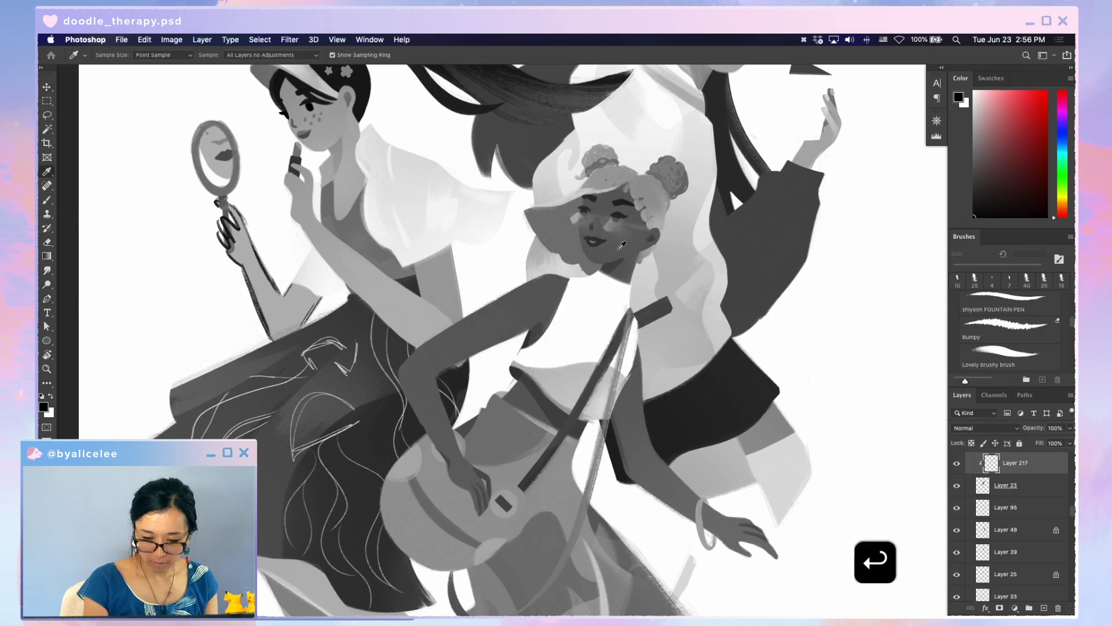
click(624, 243)
key(b)
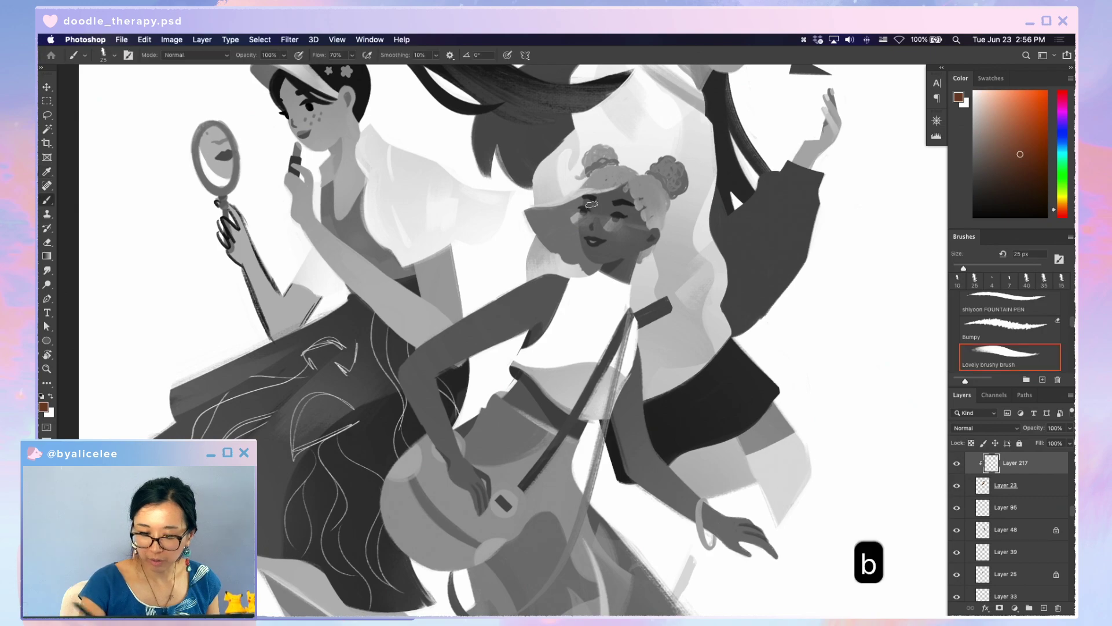
key(bracketleft)
key(bracketleft)
key(bracketleft)
key(bracketleft)
key(super+s)
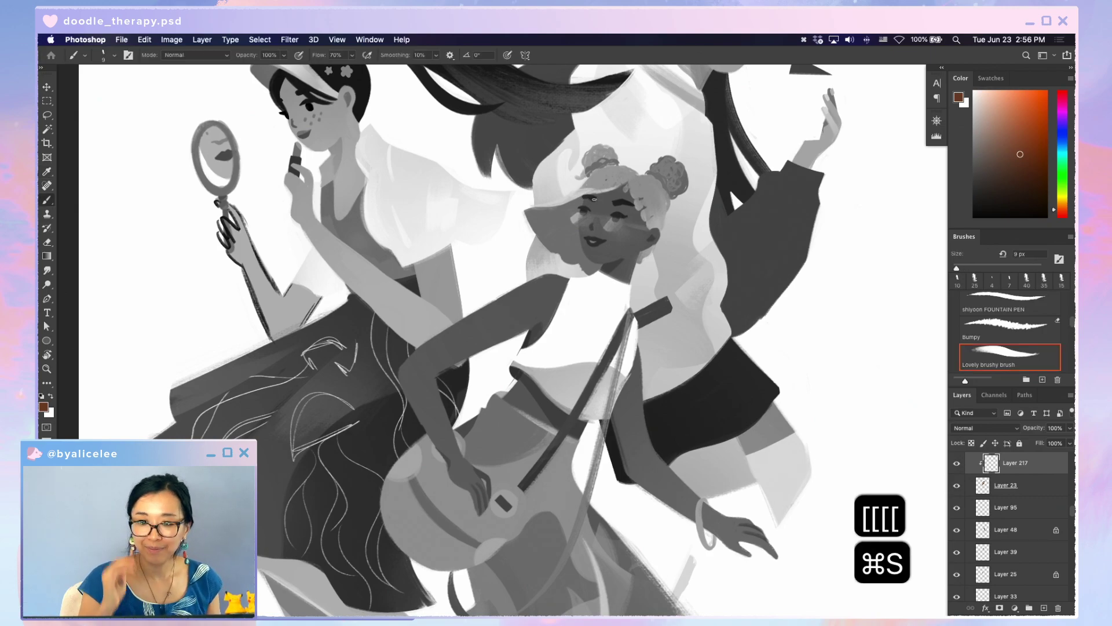
- Paint a thin line along the hat-side edge of the foreground figure's face on clipped Layer 217, saving the document
key(super+equal)
drag(590, 357, 573, 544)
key(b)
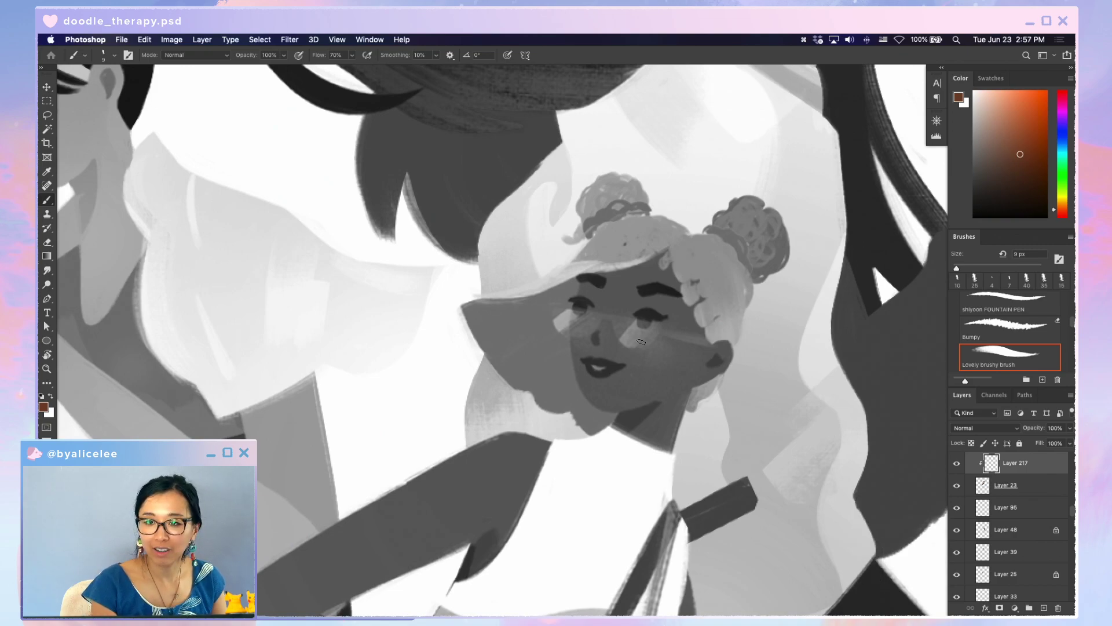
key(super+s)
key(b)
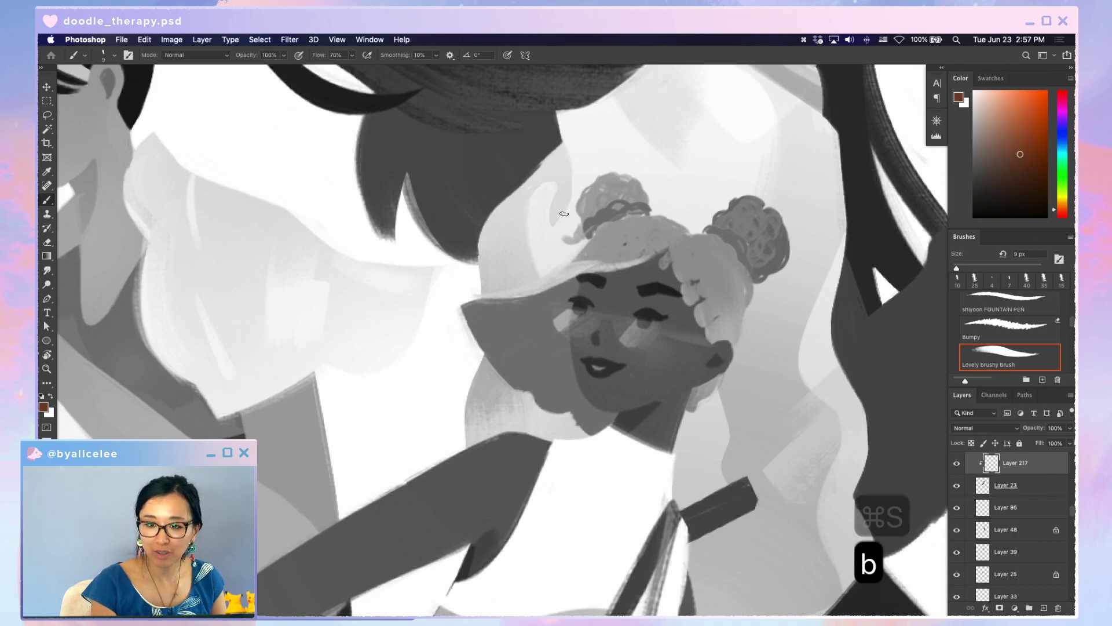
click(575, 307)
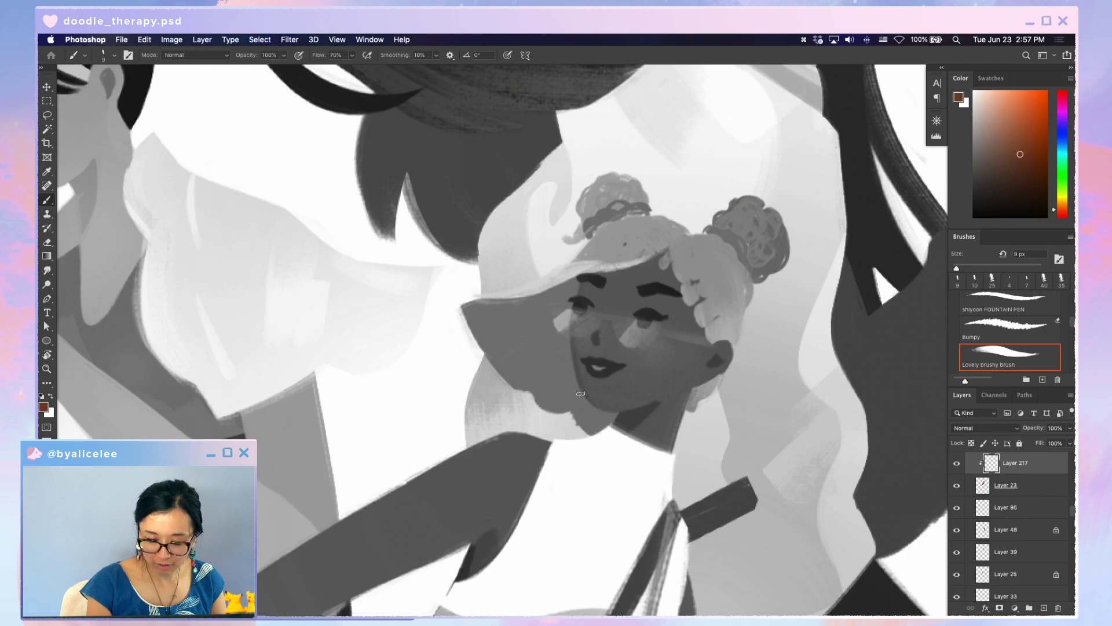
key(super+s)
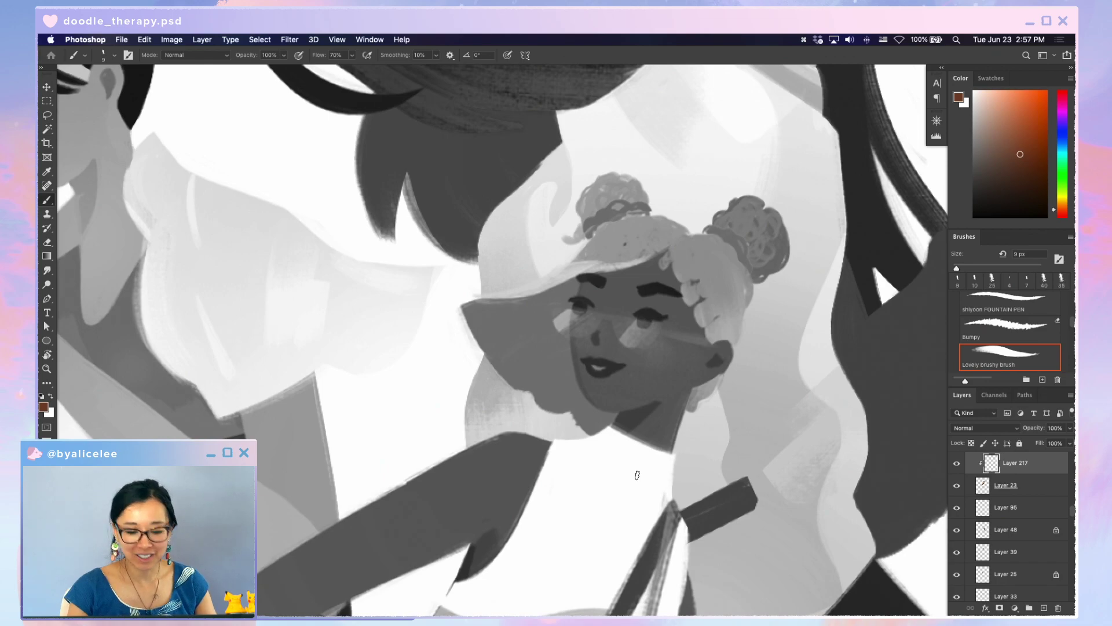
key(b)
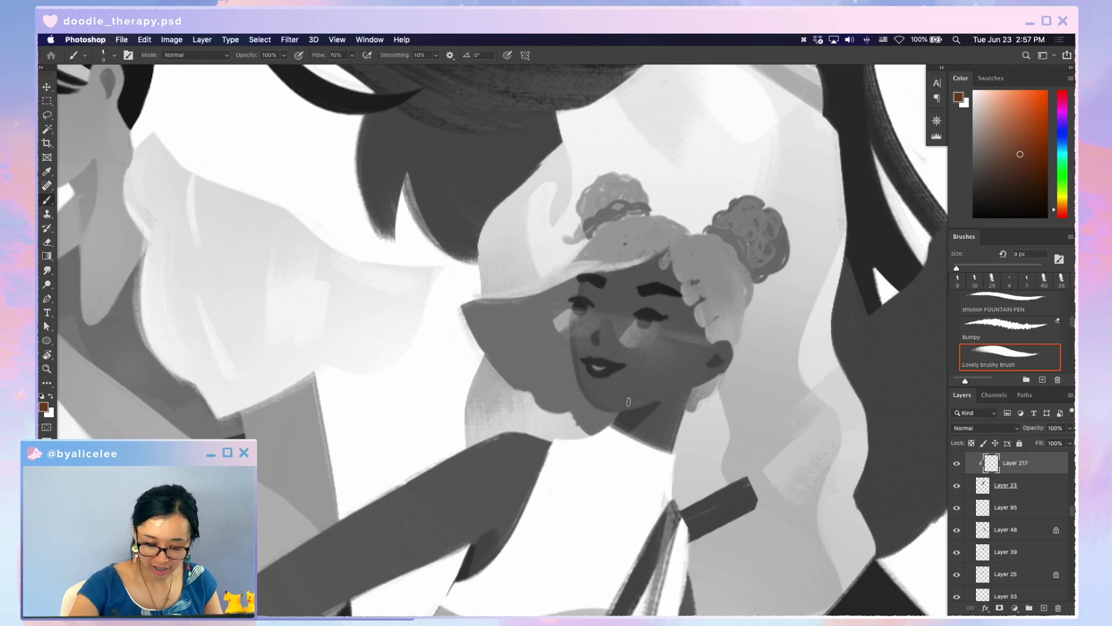
- Lighten the painted face edge on Layer 217 by raising its Hue/Saturation lightness
key(super+u)
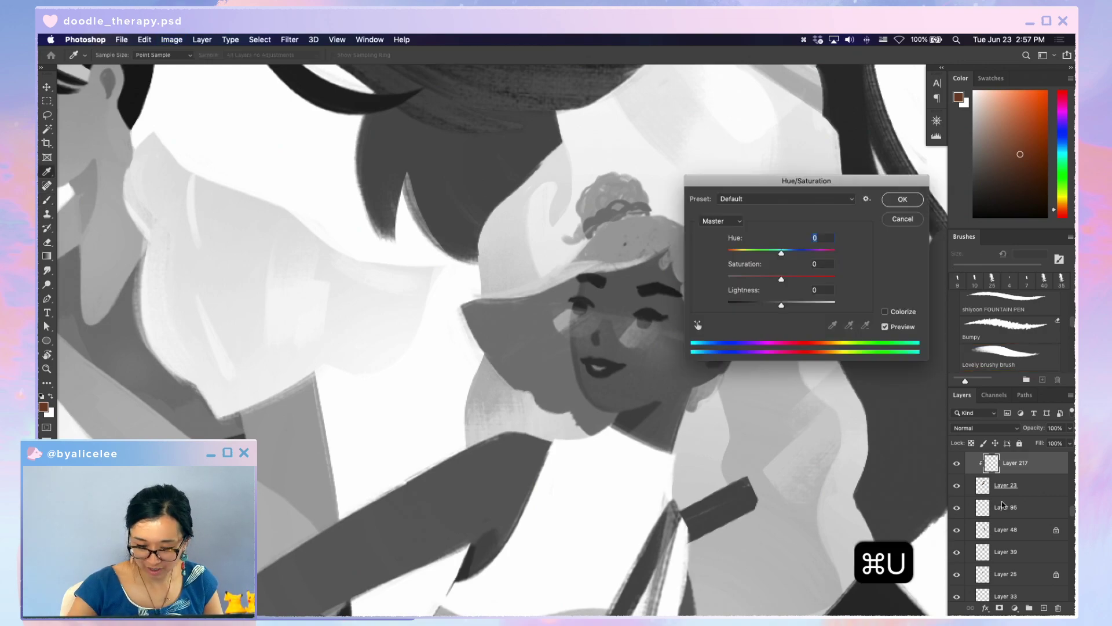
drag(781, 304, 799, 304)
click(906, 198)
key(e)
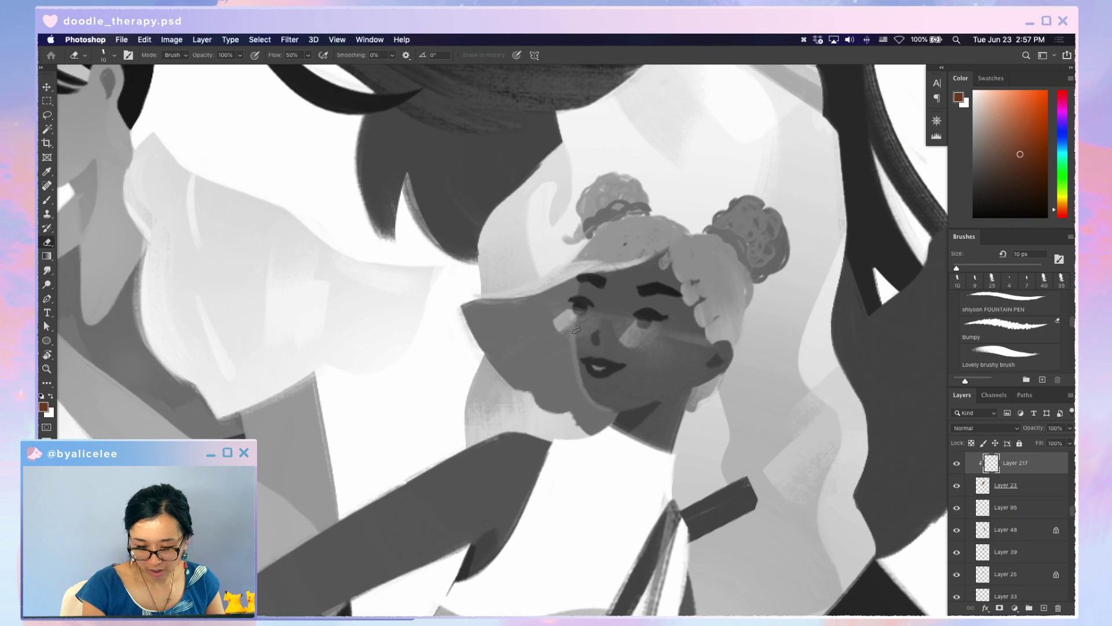
- Set the opacity of the foreground figure's sunglasses layer, Layer 66, to 90% and save the document
key(v)
click(629, 317)
key(9)
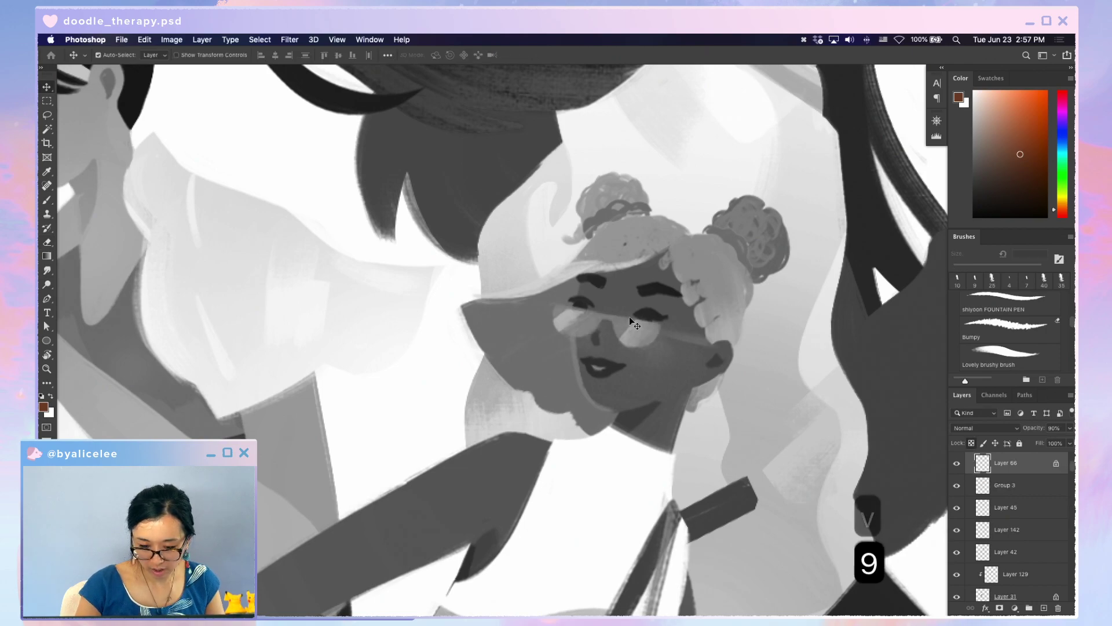
key(super+minus)
key(super+minus)
key(super+s)
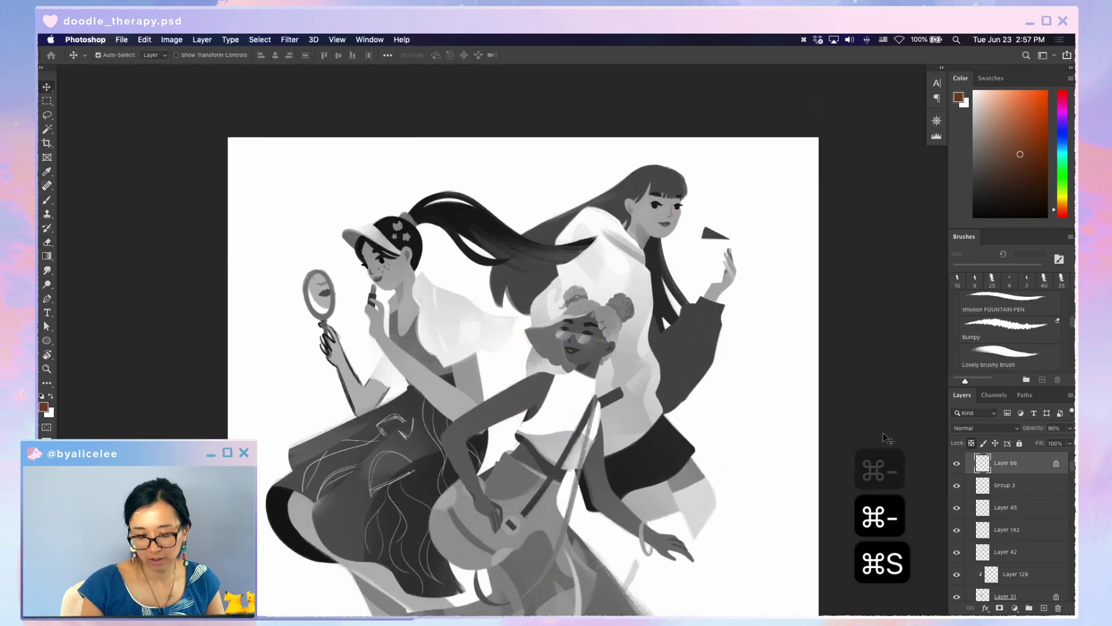
- Try 90% and 50% opacity on the sunglasses' Overlay layer, Layer 94, return it to 60%, and save
key(v)
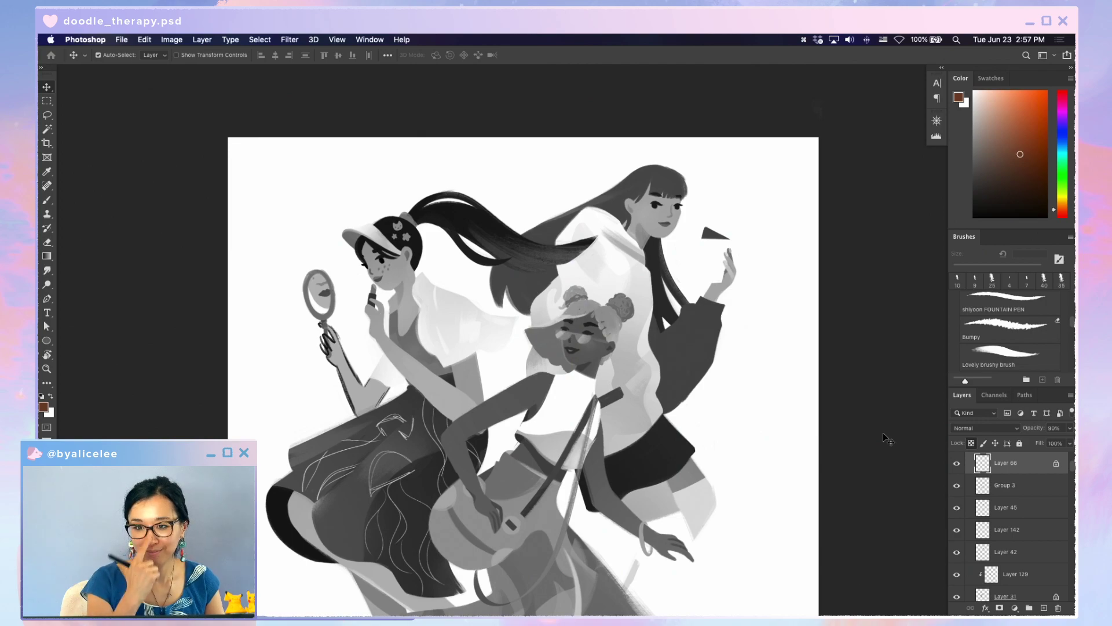
key(super+s)
key(super+equal)
key(v)
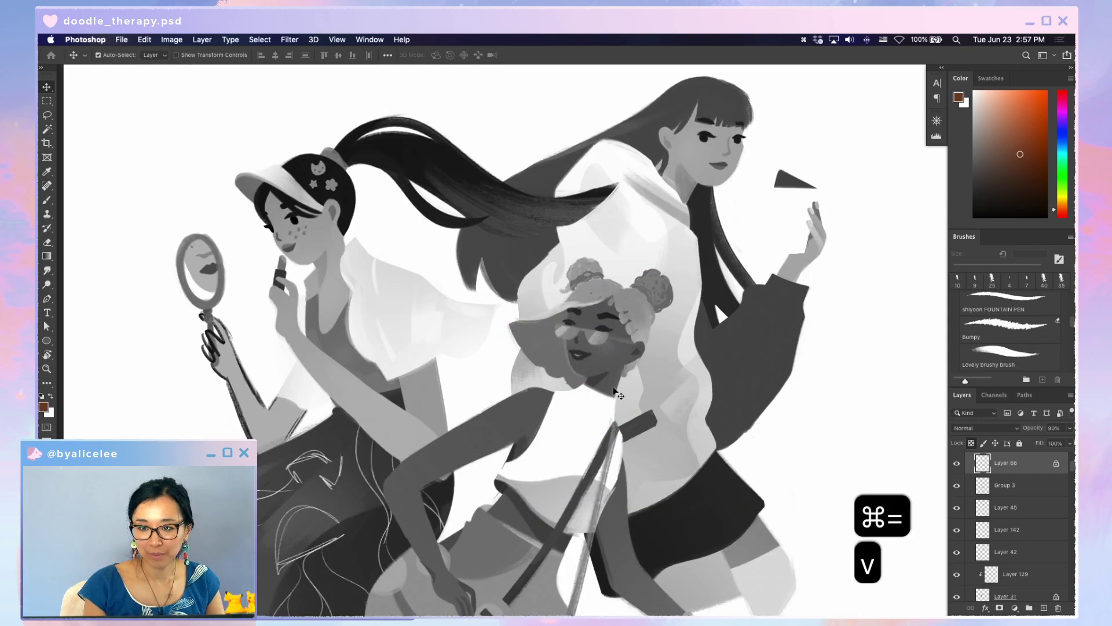
click(598, 336)
key(v)
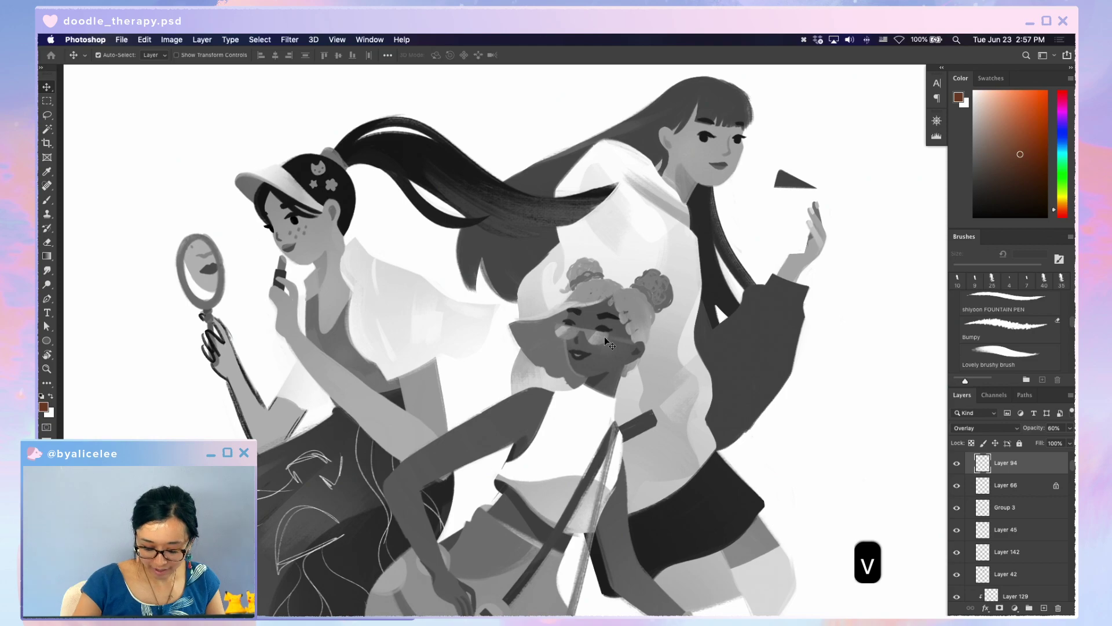
key(9)
key(v)
key(5)
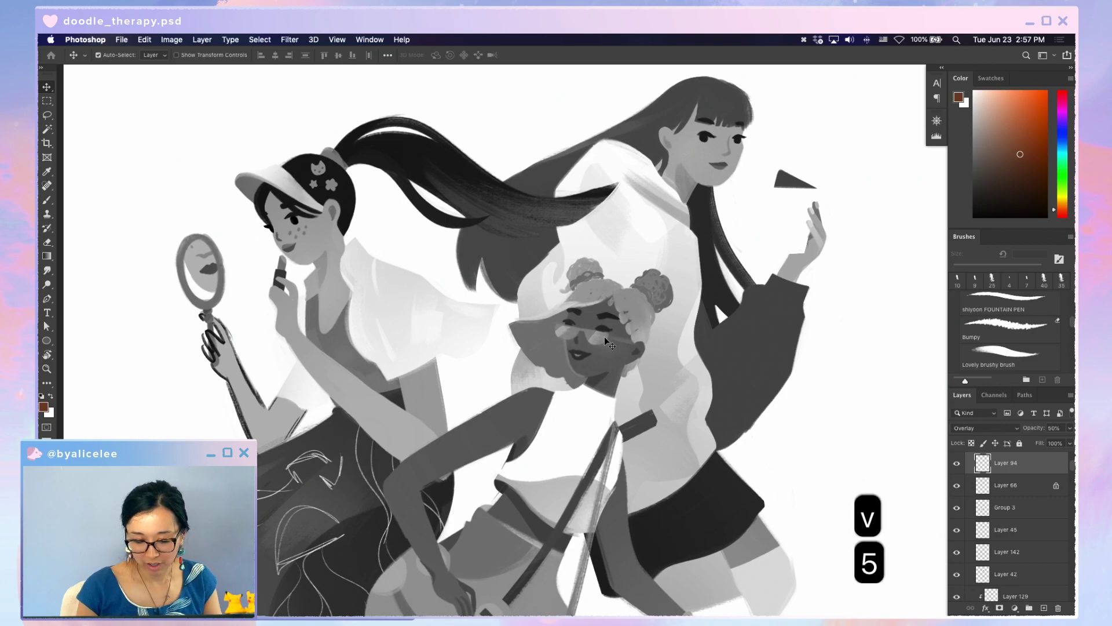
key(6)
key(super+s)
- Save the document and hide the grayscale Hue/Saturation 1 copy adjustment layer to view the illustration in colour
key(super+equal)
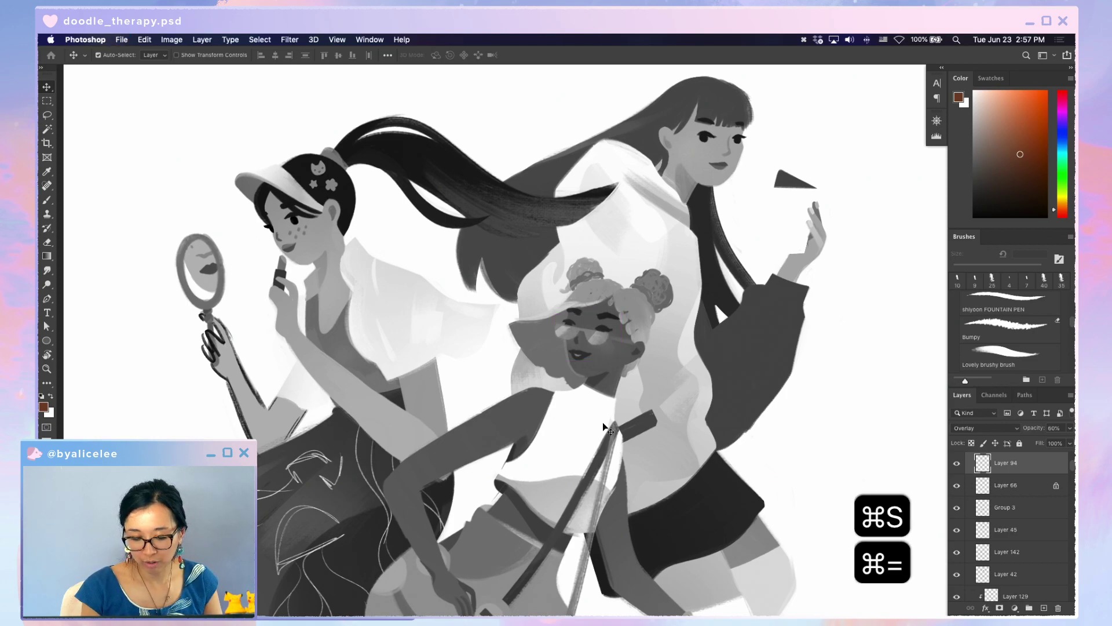
key(e)
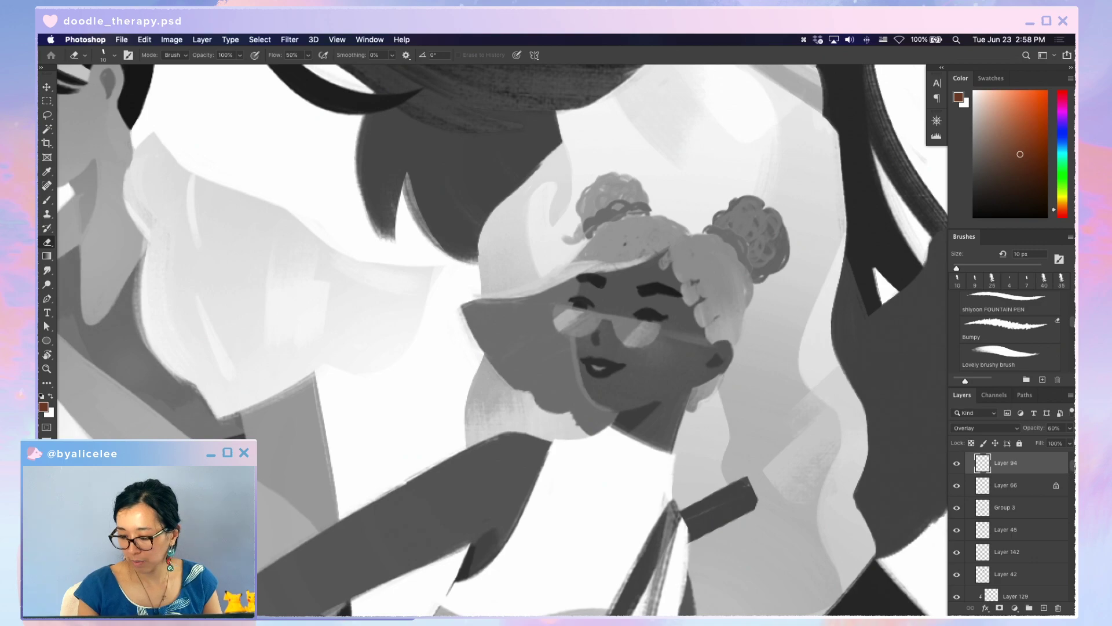
scroll(1013, 521, up, 5)
key(super+s)
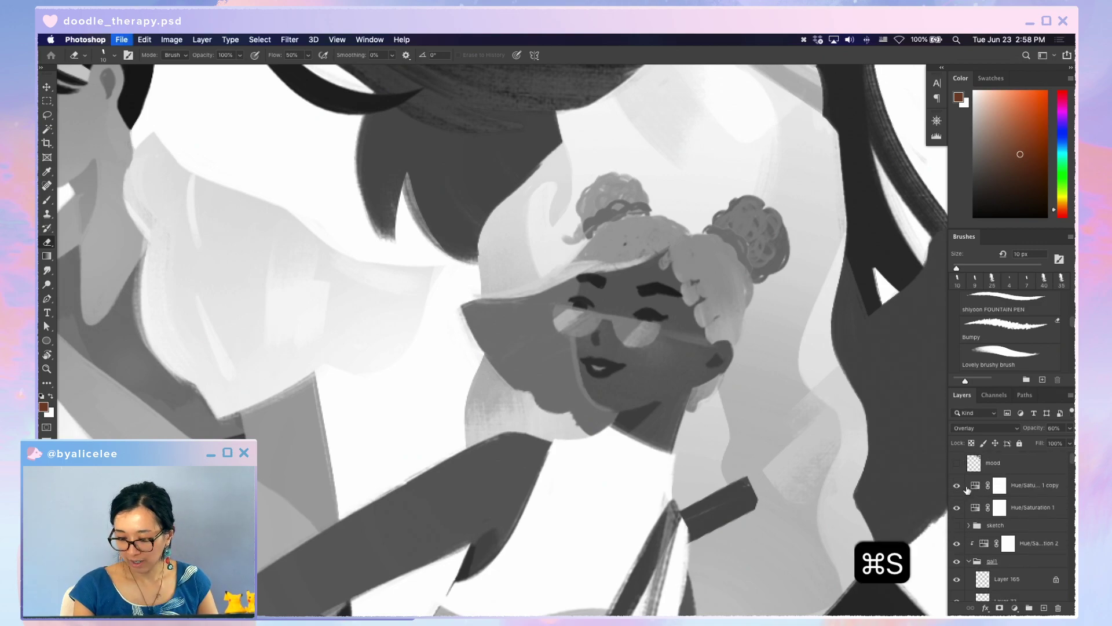
click(957, 485)
key(super+minus)
key(super+minus)
key(super+minus)
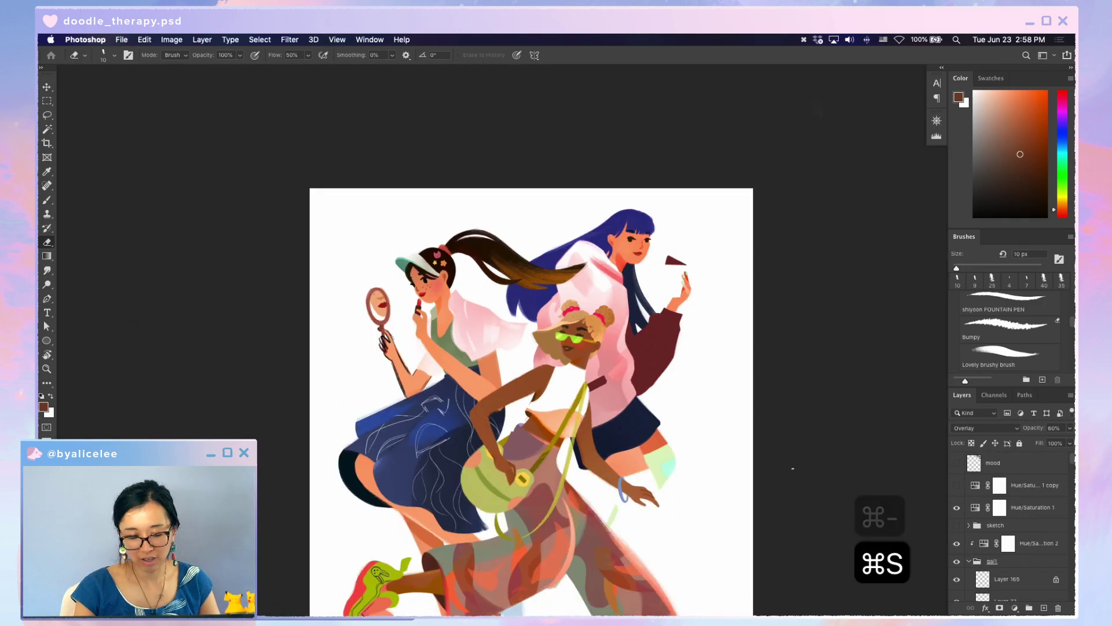
- Darken the foreground figure's neck shadow, Layer 40, with a Hue/Saturation lightness of -21 and save the document
key(super+equal)
key(super+equal)
key(super+equal)
key(v)
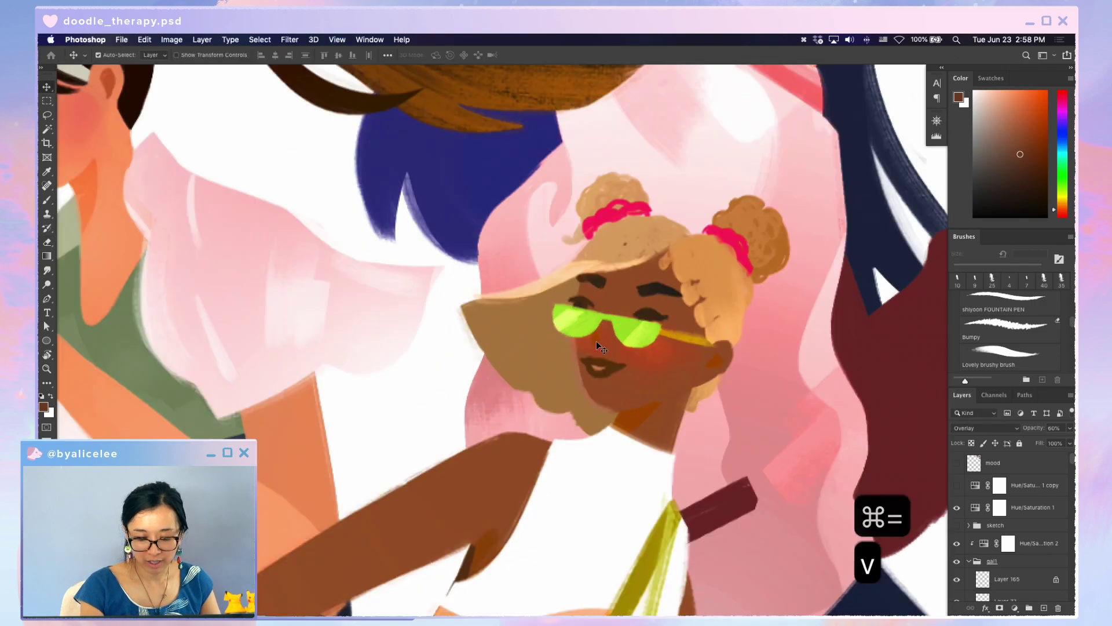
click(607, 345)
key(super+u)
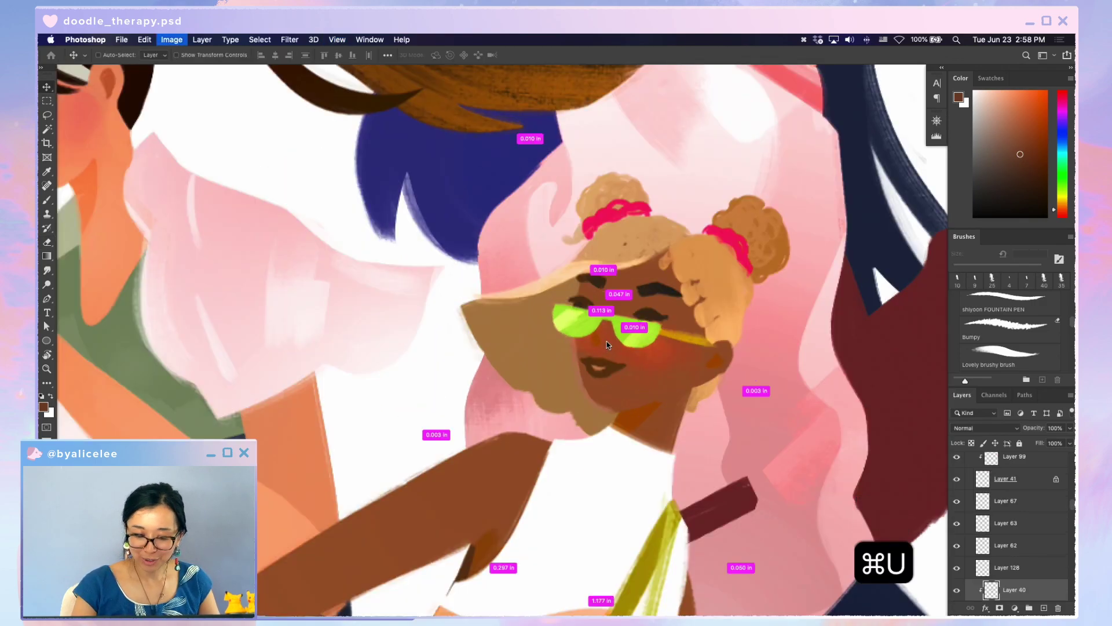
drag(781, 304, 770, 304)
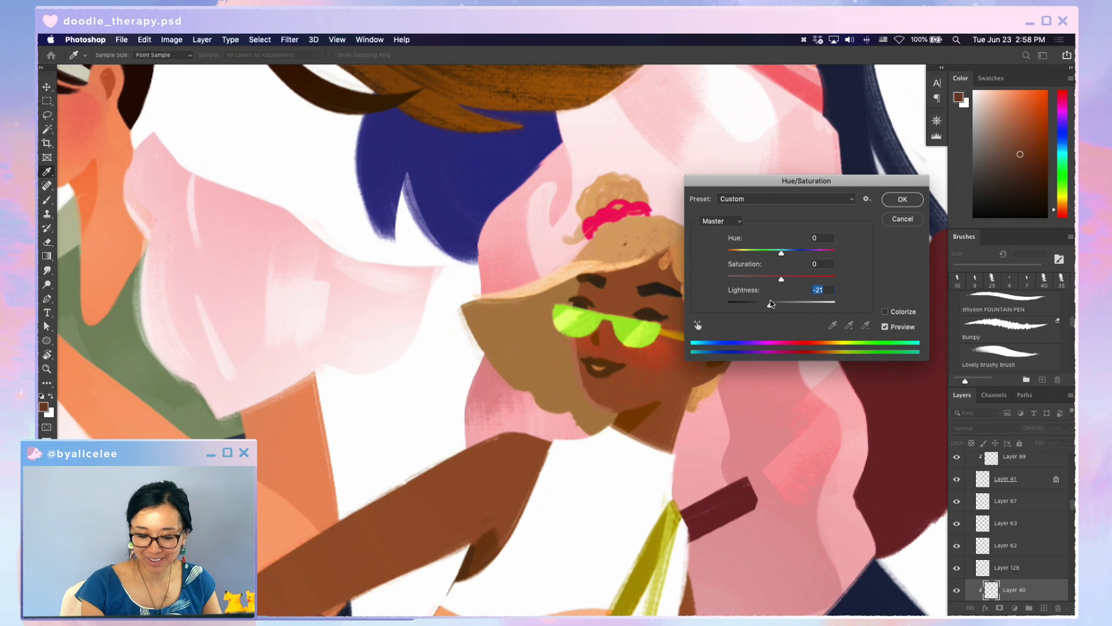
click(896, 201)
key(super+s)
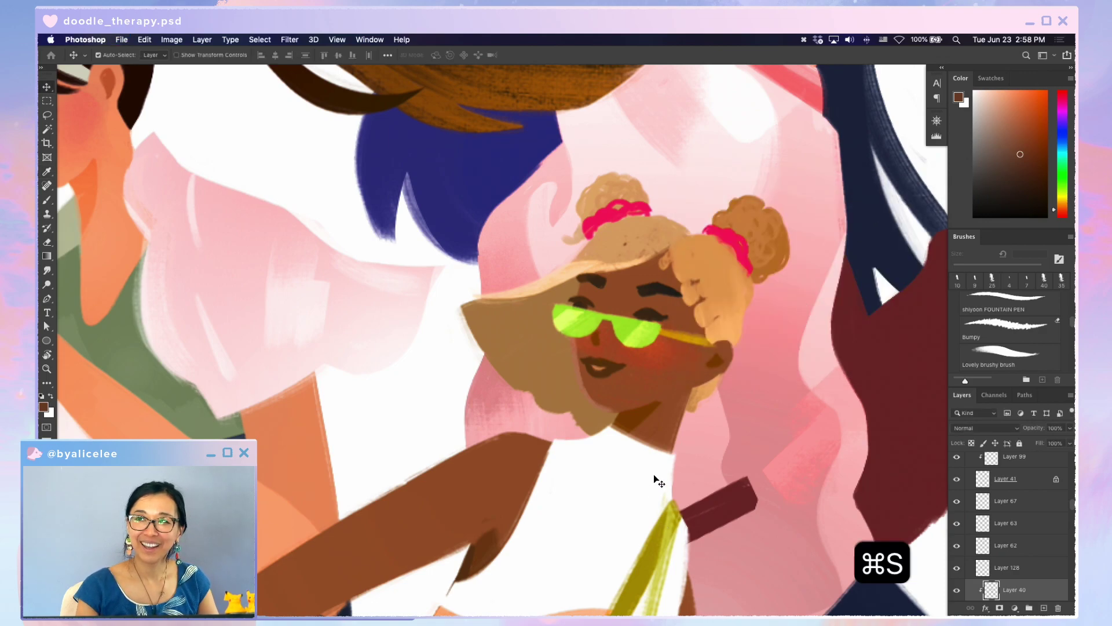
key(super+minus)
key(super+minus)
key(super+minus)
key(super+minus)
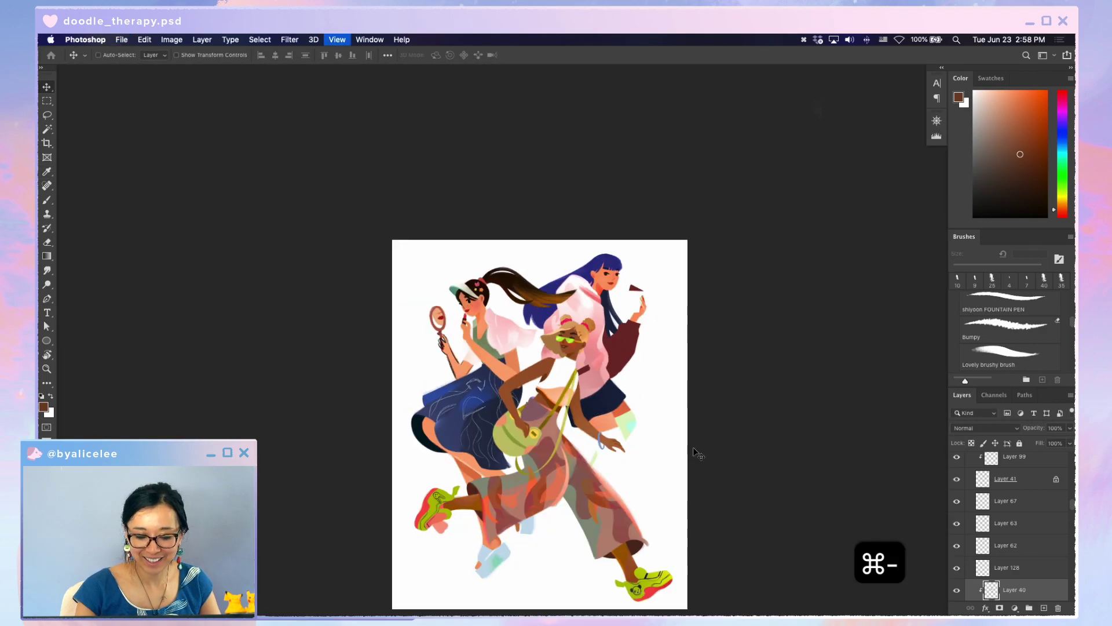
key(super+s)
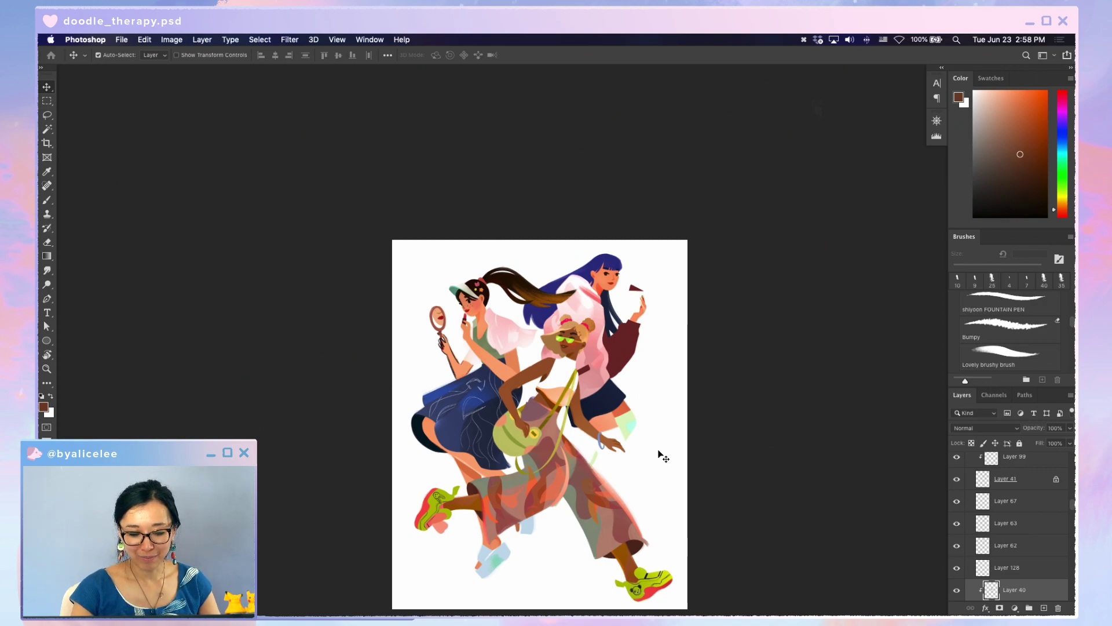
- Darken Layer 185 on the back figure's pale lower legwear with a Hue/Saturation lightness of -14
key(super+equal)
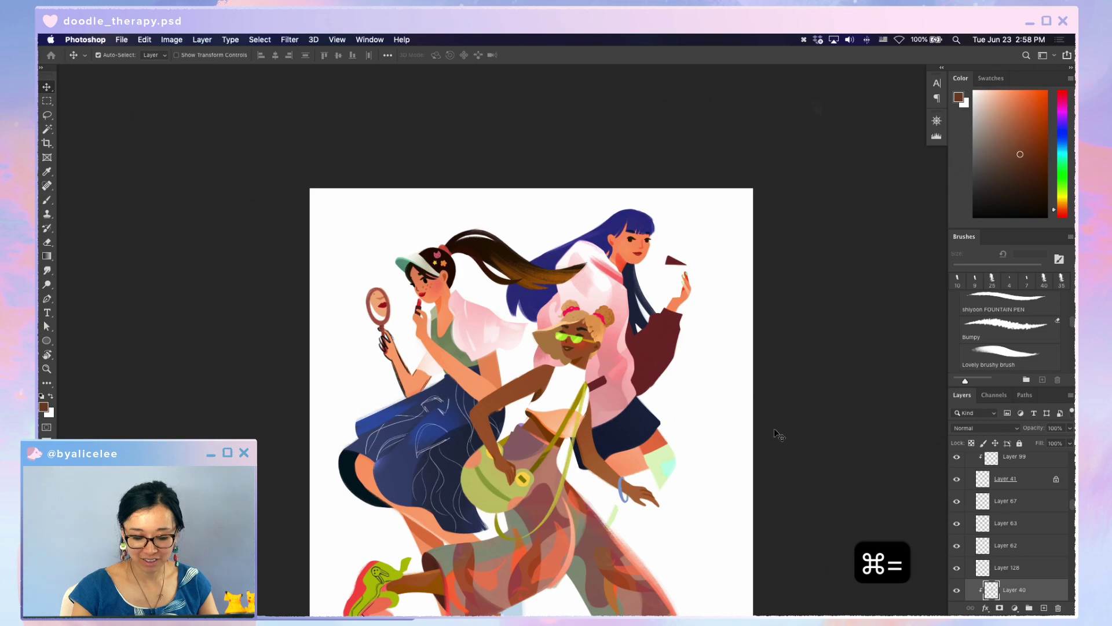
key(super+s)
key(v)
click(632, 524)
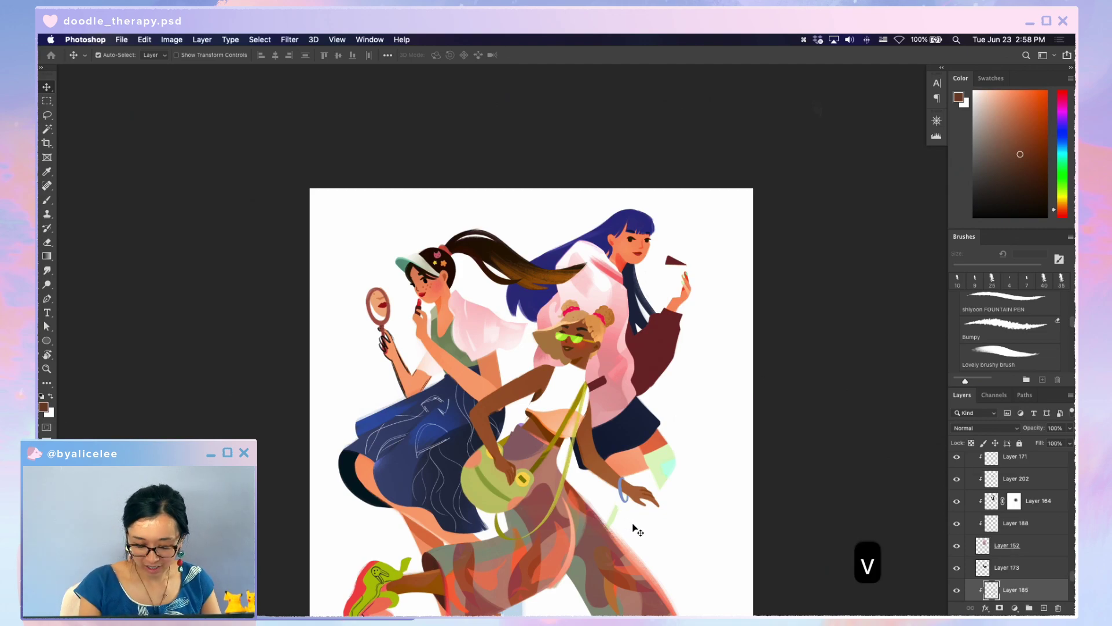
key(super+u)
drag(781, 305, 778, 307)
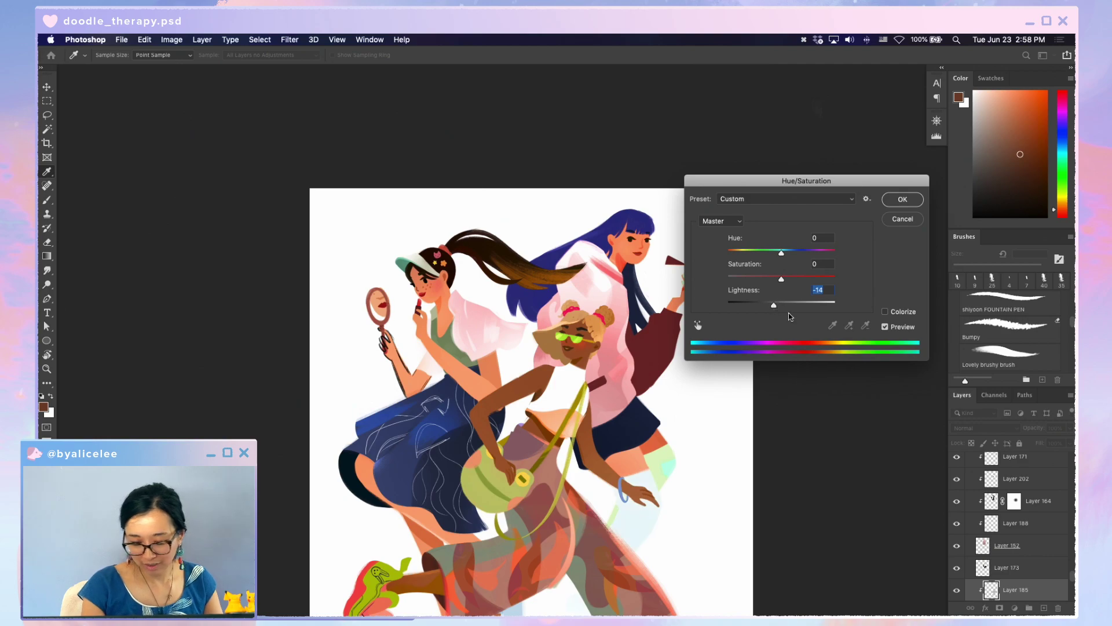
key(Return)
- Unlock the back figure's leg layer, Layer 168, clean up its edges with a 35 px eraser, and save the document
scroll(788, 312, down, 3)
key(v)
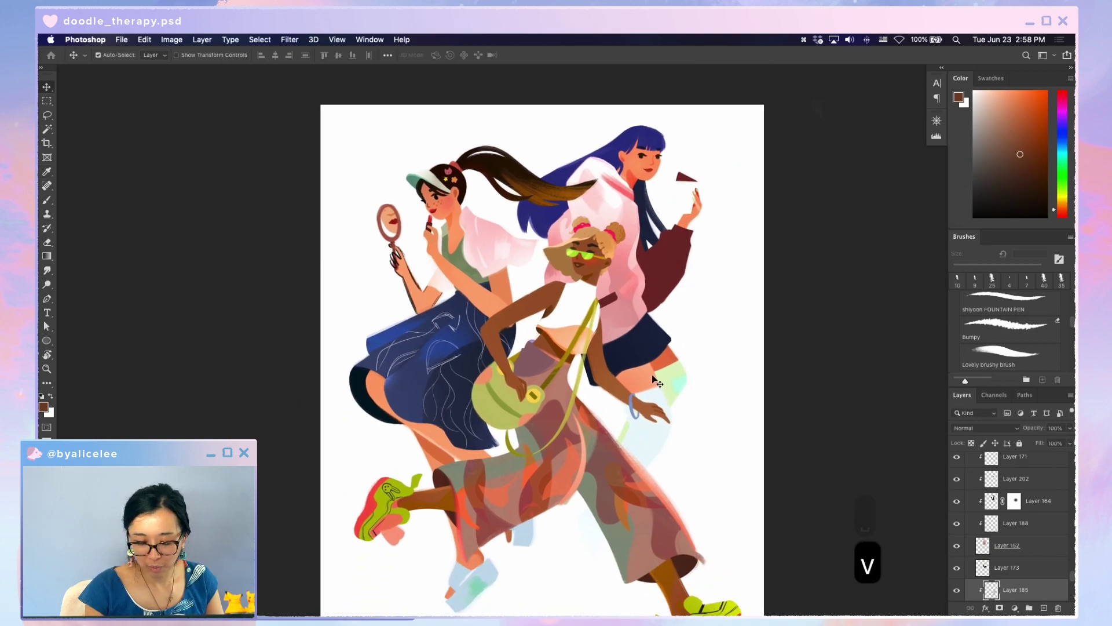
click(652, 374)
key(e)
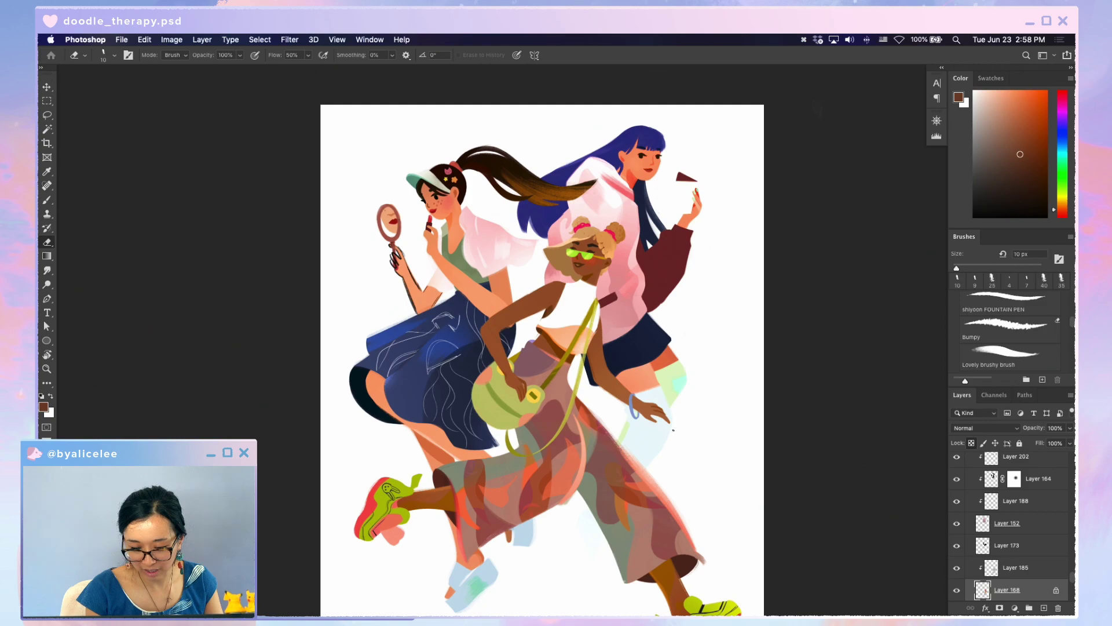
key(slash)
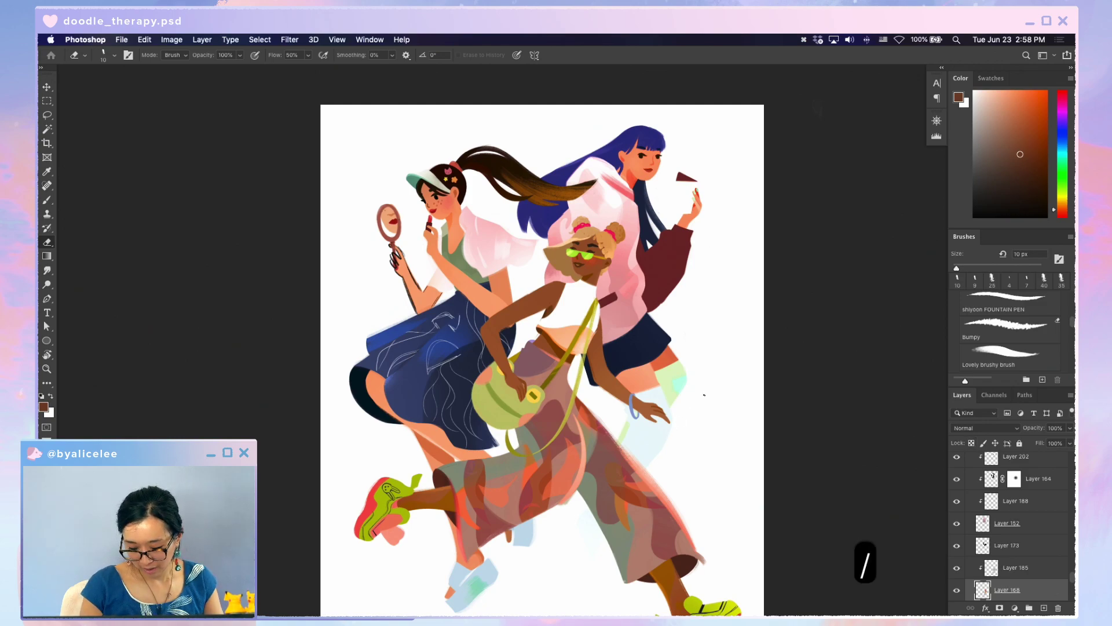
key(e)
key(bracketright)
key(bracketright)
key(bracketright)
key(bracketright)
key(bracketright)
key(e)
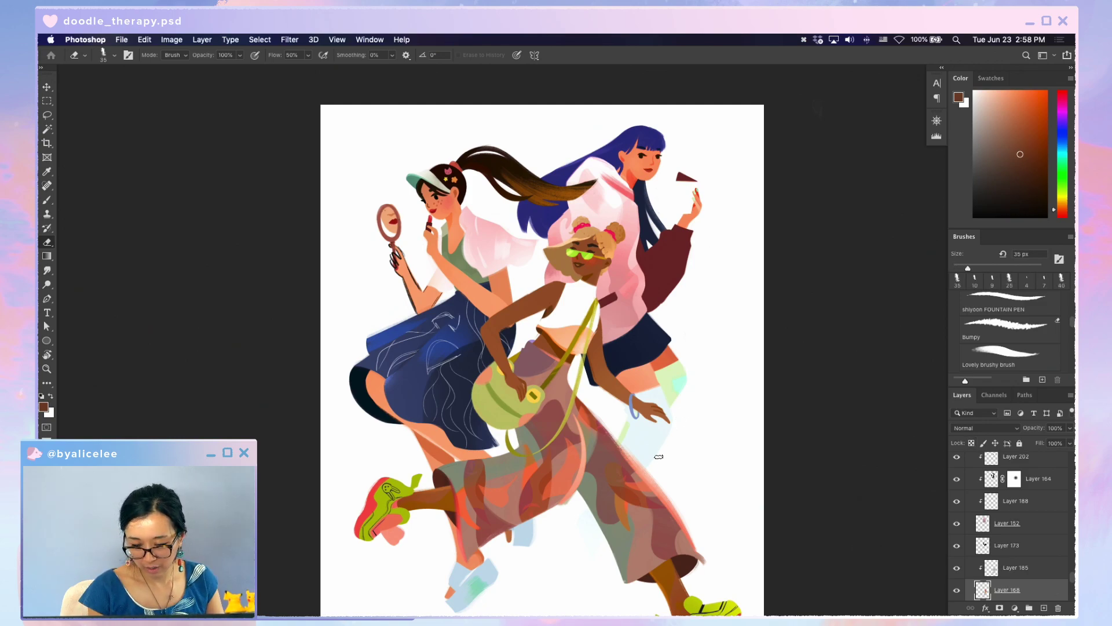
key(super+s)
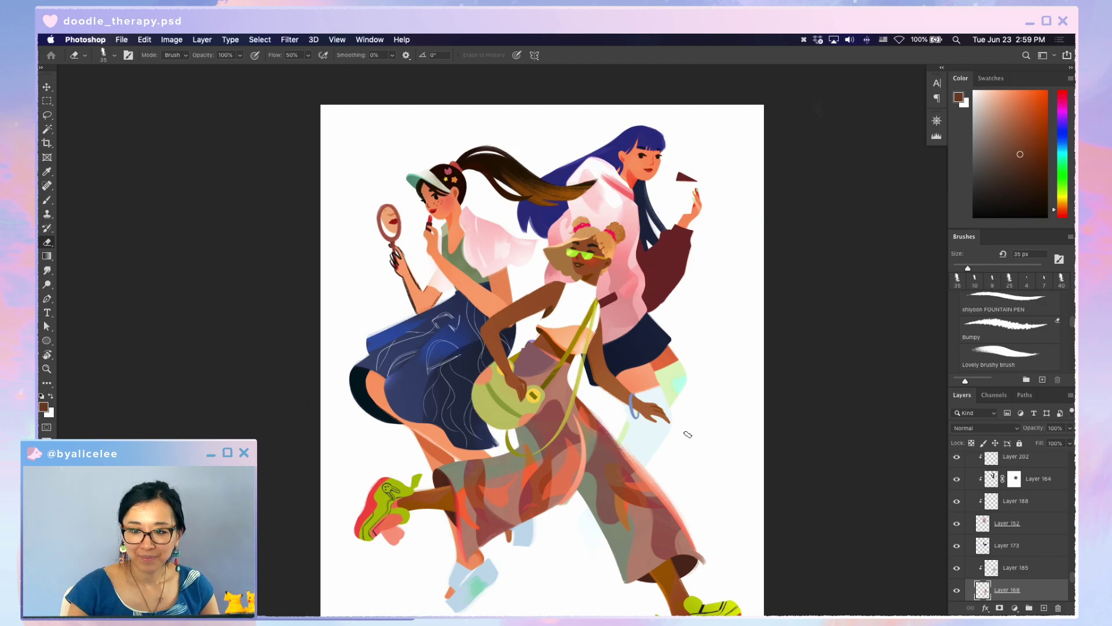
key(super+s)
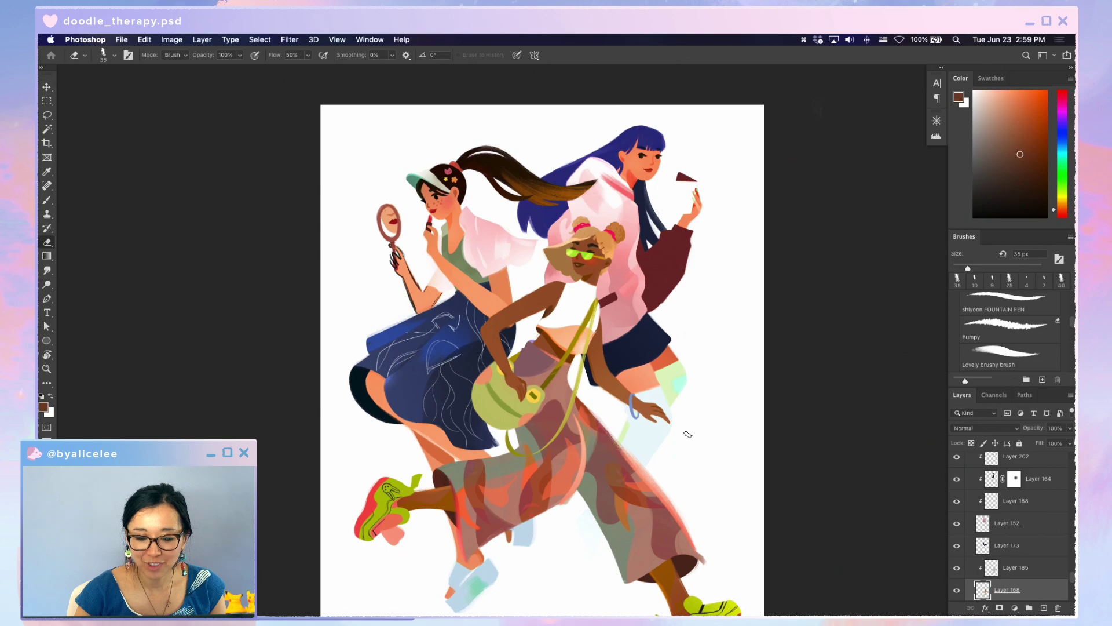
- Save the document, turn on the yellow background Layer 22, view the whole composition against it, and save again
key(super+s)
key(v)
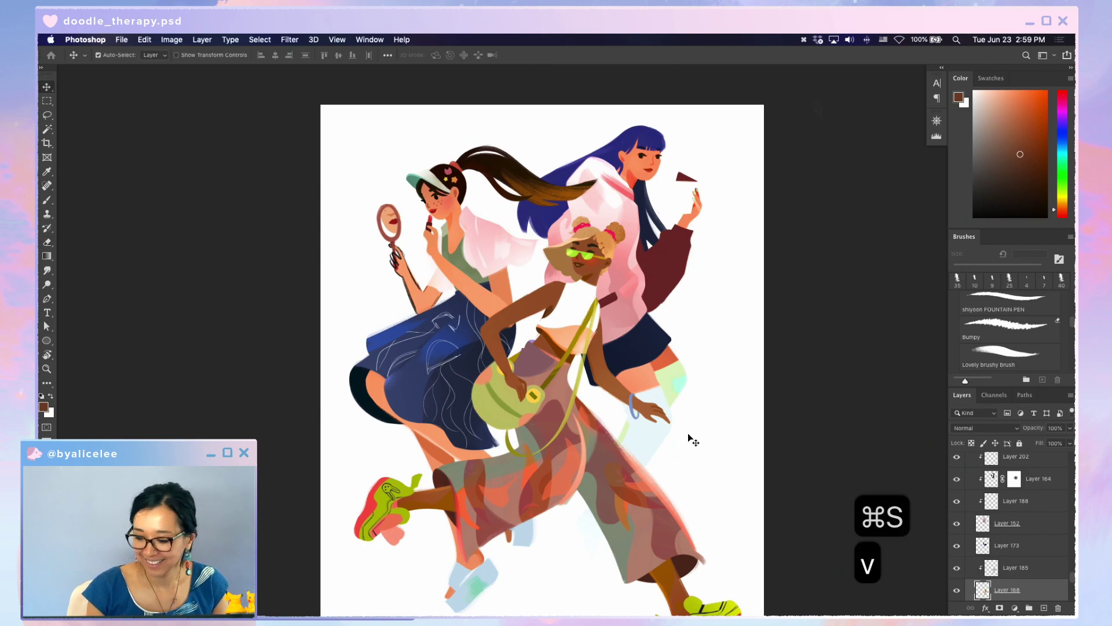
scroll(1071, 591, down, 3)
scroll(1071, 591, down, 2)
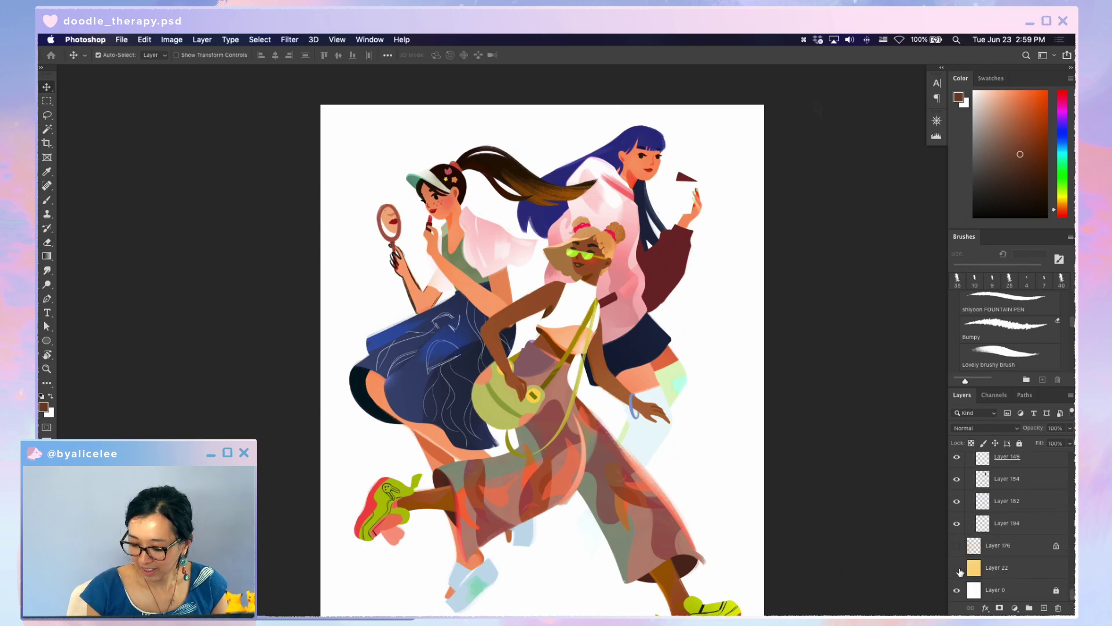
click(957, 546)
key(super+minus)
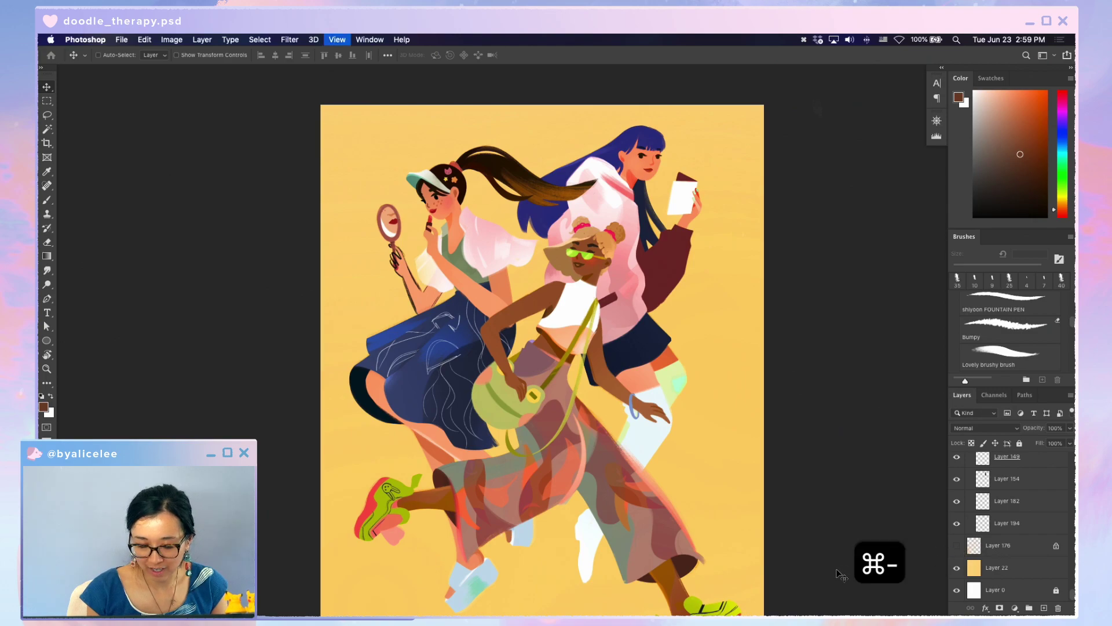
key(super+s)
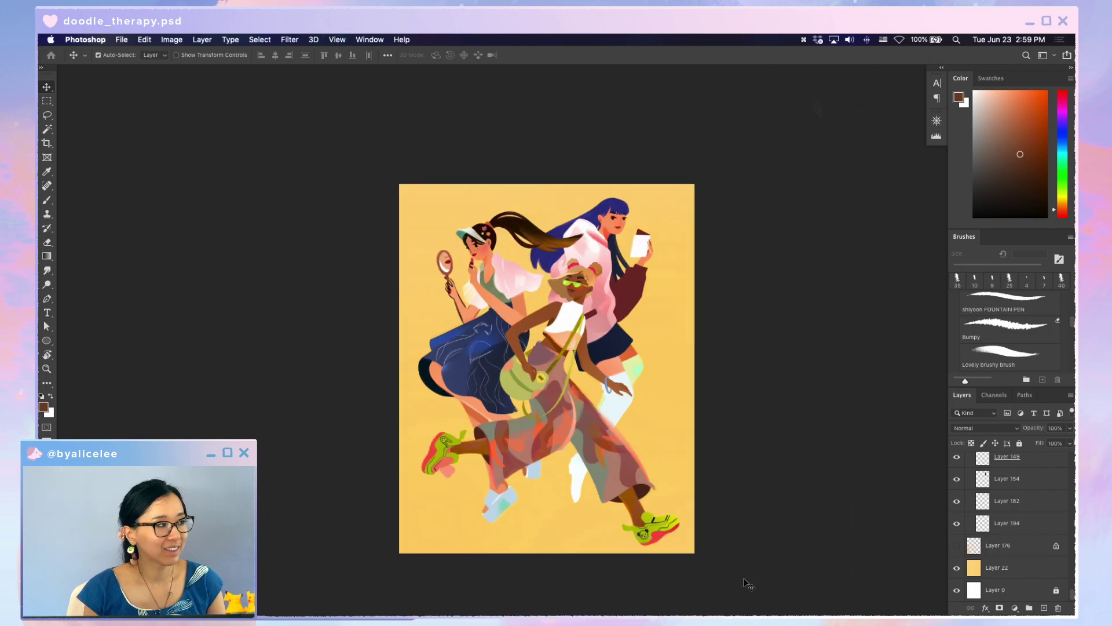
- Adjust the foreground figure's green bag layer with a Hue/Saturation saturation of +19 and a lightness of -2
key(super+equal)
key(v)
click(515, 401)
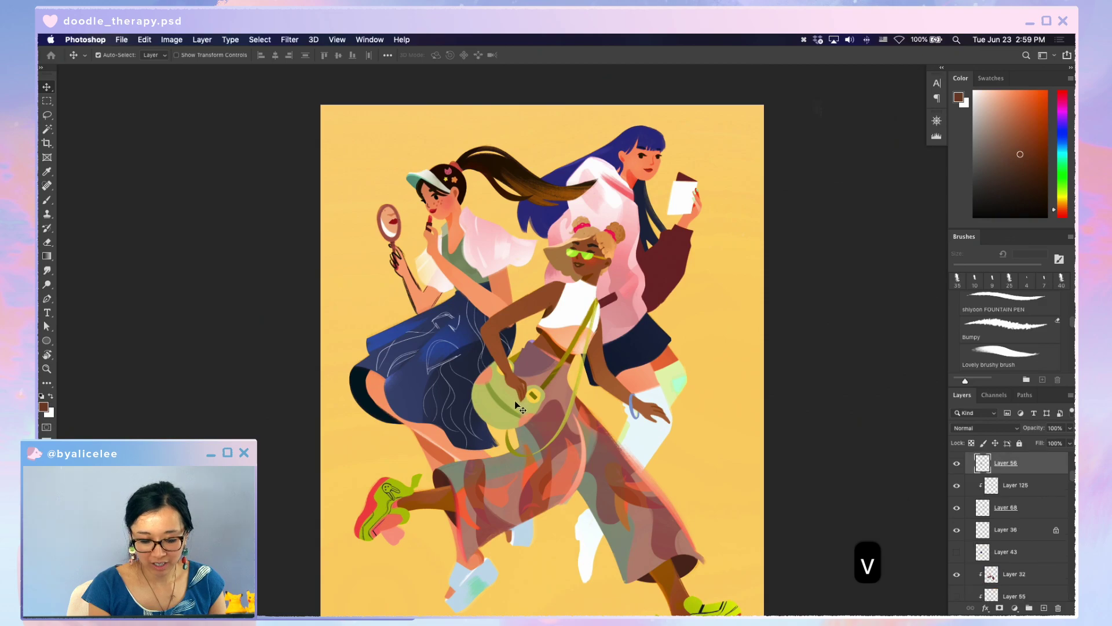
key(super+u)
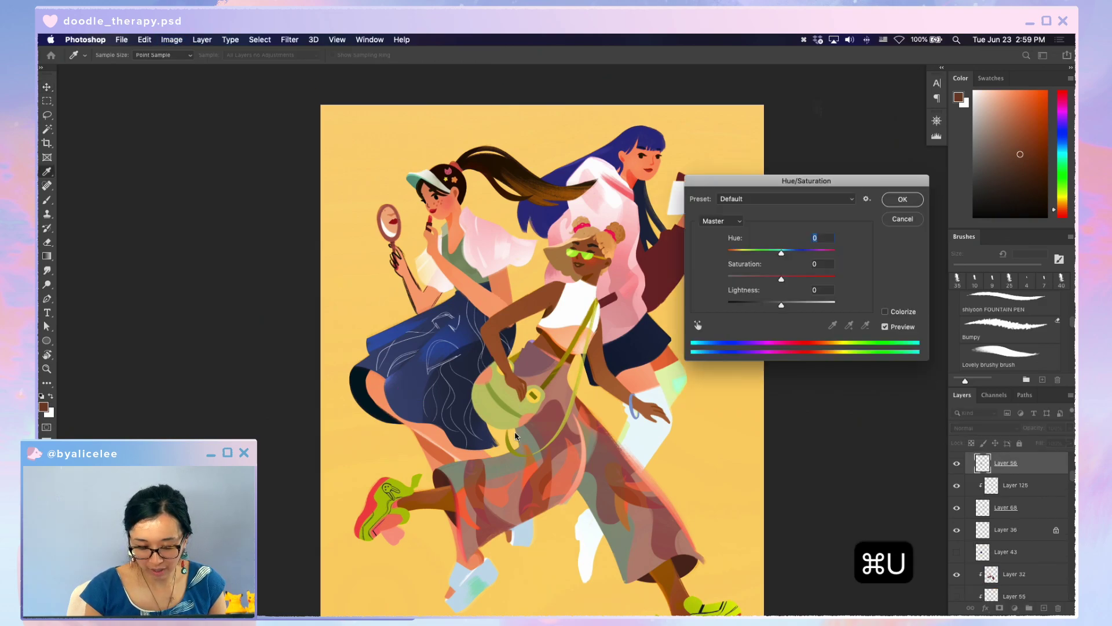
mouse_move(781, 303)
mouse_down()
mouse_move(791, 278)
mouse_move(782, 306)
mouse_up()
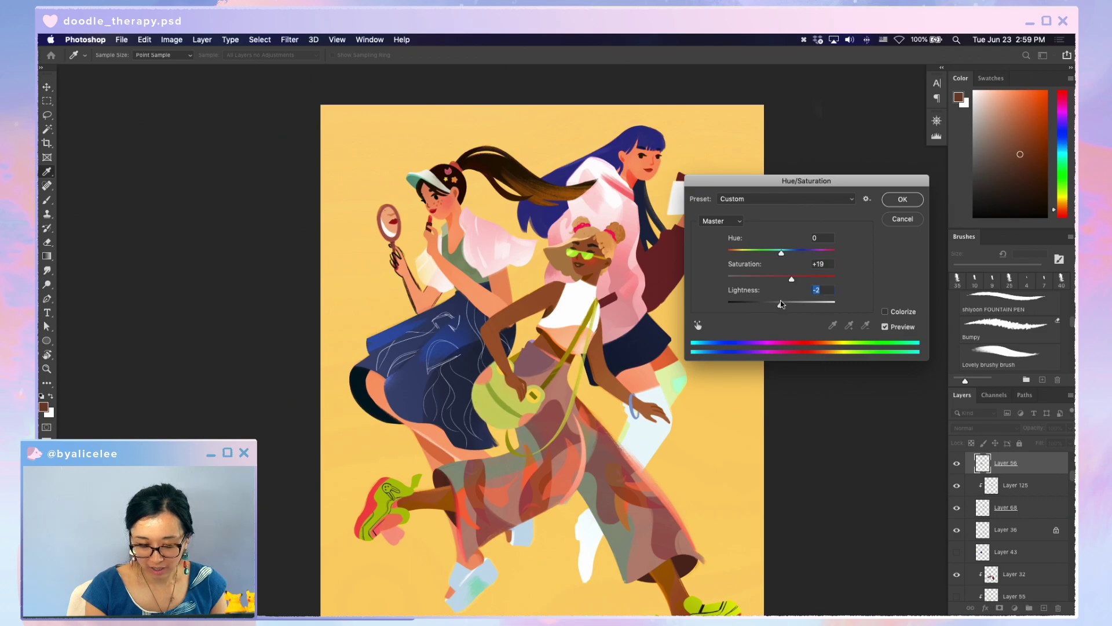
click(895, 201)
- Make the white line-detail layer on the mirror-holding figure's navy skirt active and revert its accidental shift
key(v)
click(458, 364)
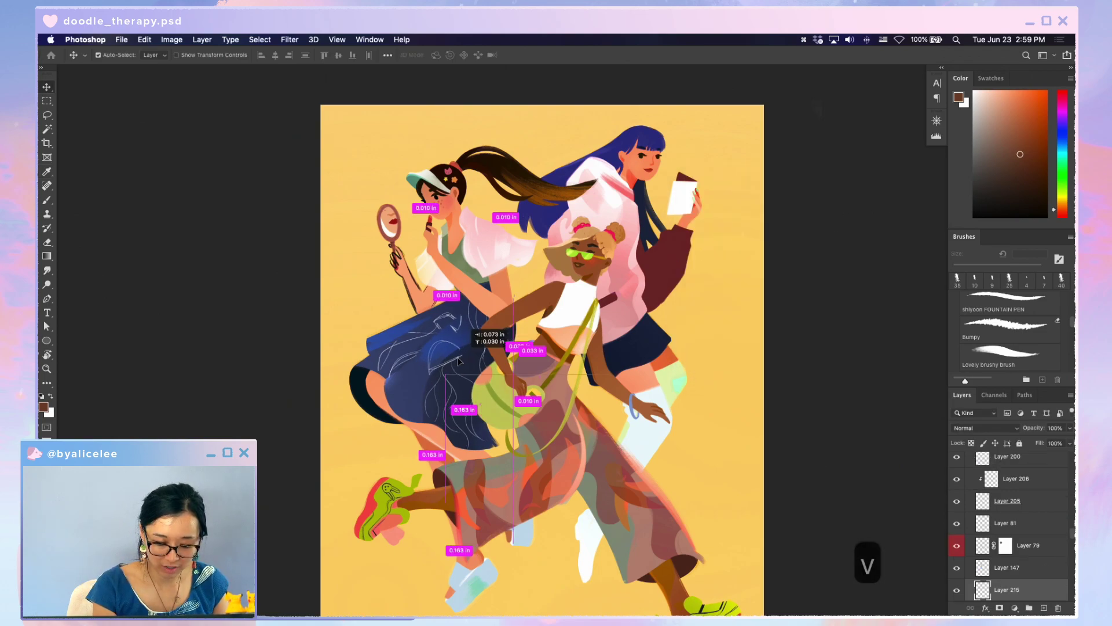
key(super+z)
- Try to isolate individual white fold lines on the navy skirt with the Magic Wand
key(w)
click(457, 364)
key(v)
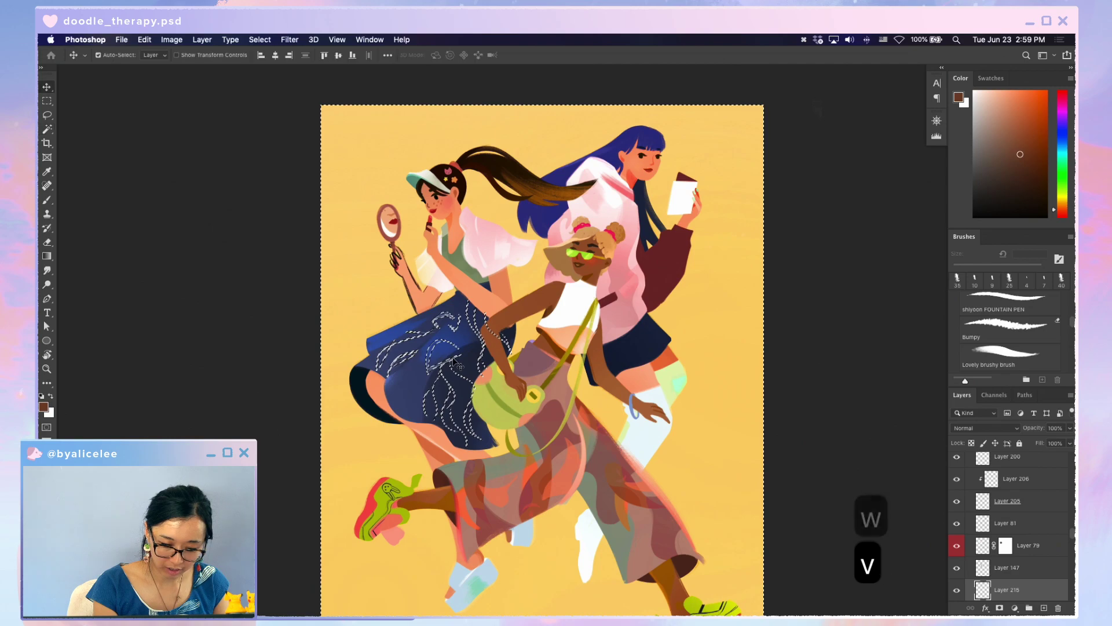
key(super+d)
key(w)
click(454, 360)
key(v)
key(w)
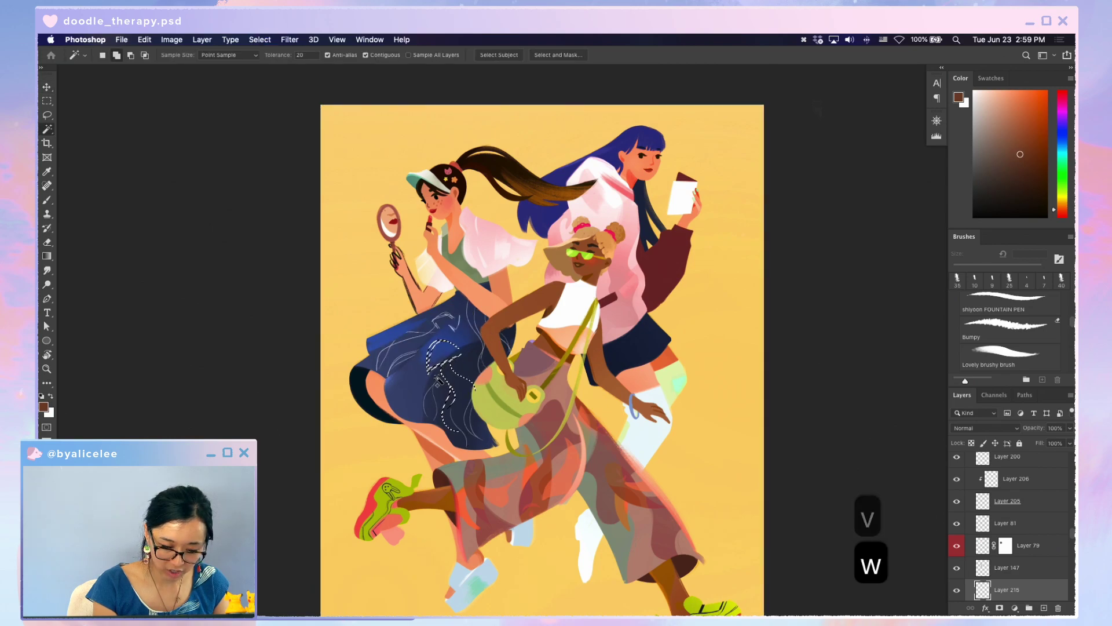
click(465, 423)
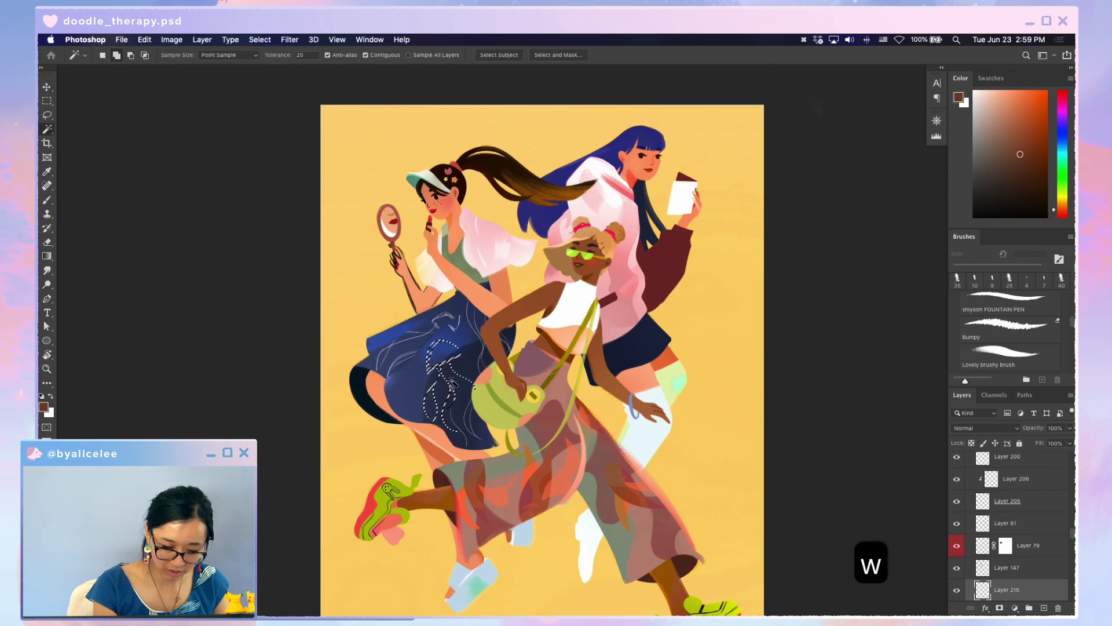
click(468, 442)
key(super+z)
key(super+d)
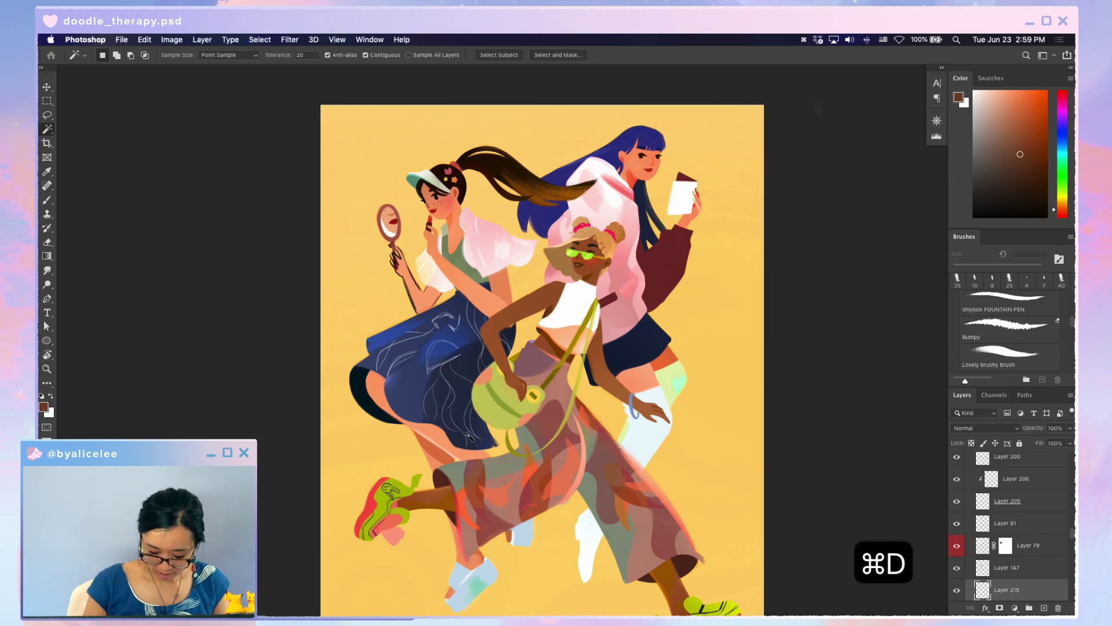
- Lasso the white fold lines on the navy skirt beside the green bag, shift them slightly downward, and deselect
key(l)
mouse_move(470, 365)
mouse_down()
mouse_move(444, 335)
mouse_move(419, 364)
mouse_move(442, 459)
mouse_move(499, 449)
mouse_move(470, 394)
mouse_up()
key(v)
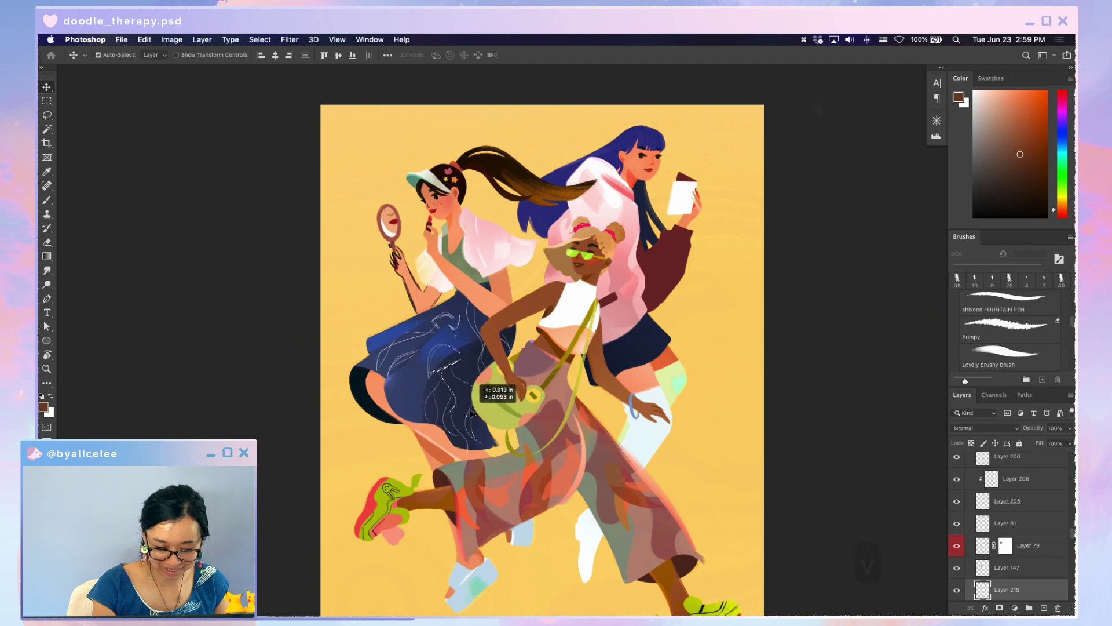
key(super+d)
- Clean up the navy skirt's white line details with a 35 px eraser and save the document
key(e)
key(super+s)
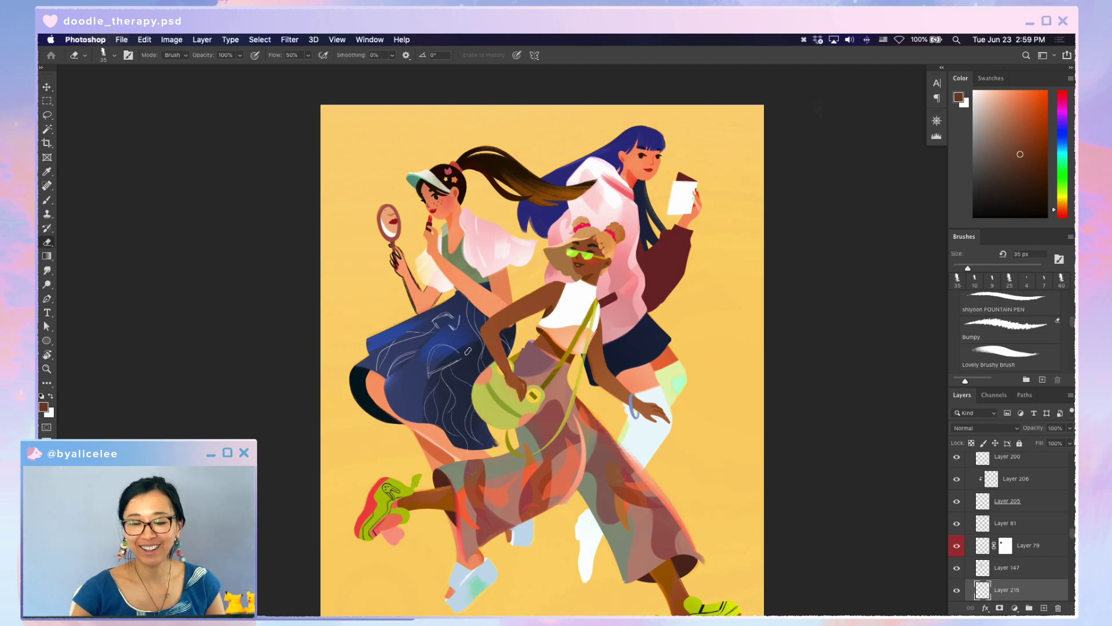
key(e)
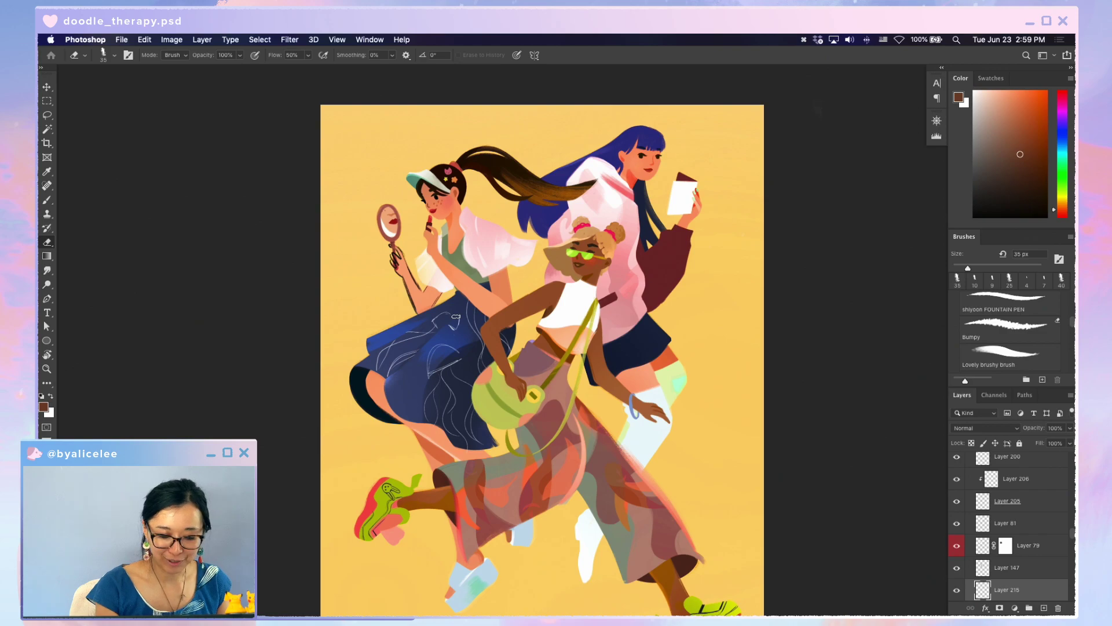
key(super+s)
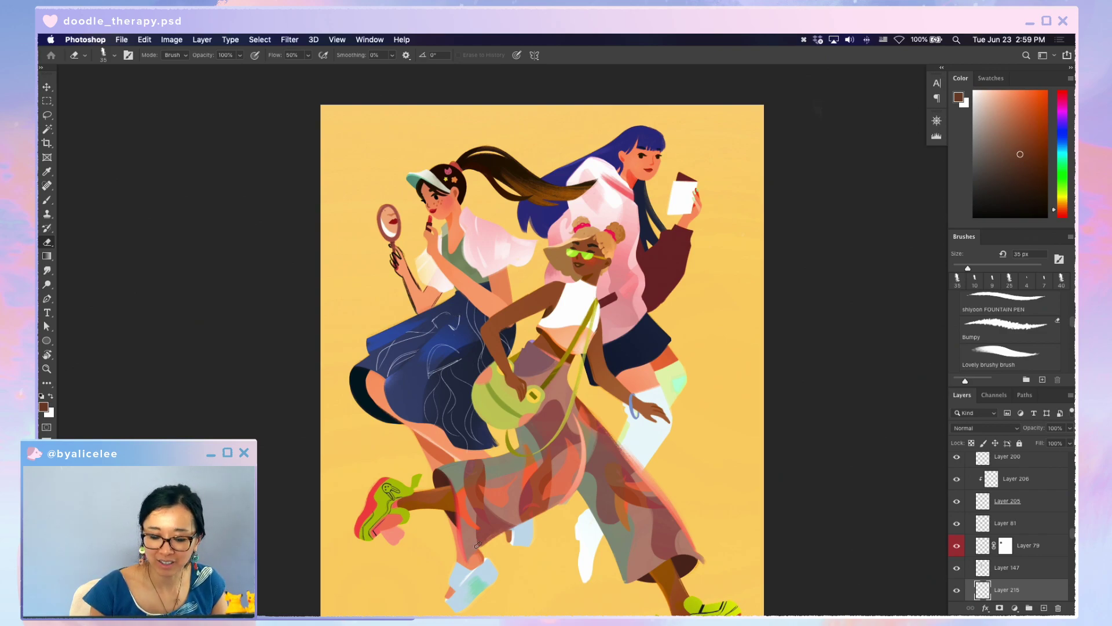
- Lock Layer 185's transparency, apply a sampled pale grey-blue gradient to the back figure's lower legwear, and unlock the layer
key(v)
click(636, 444)
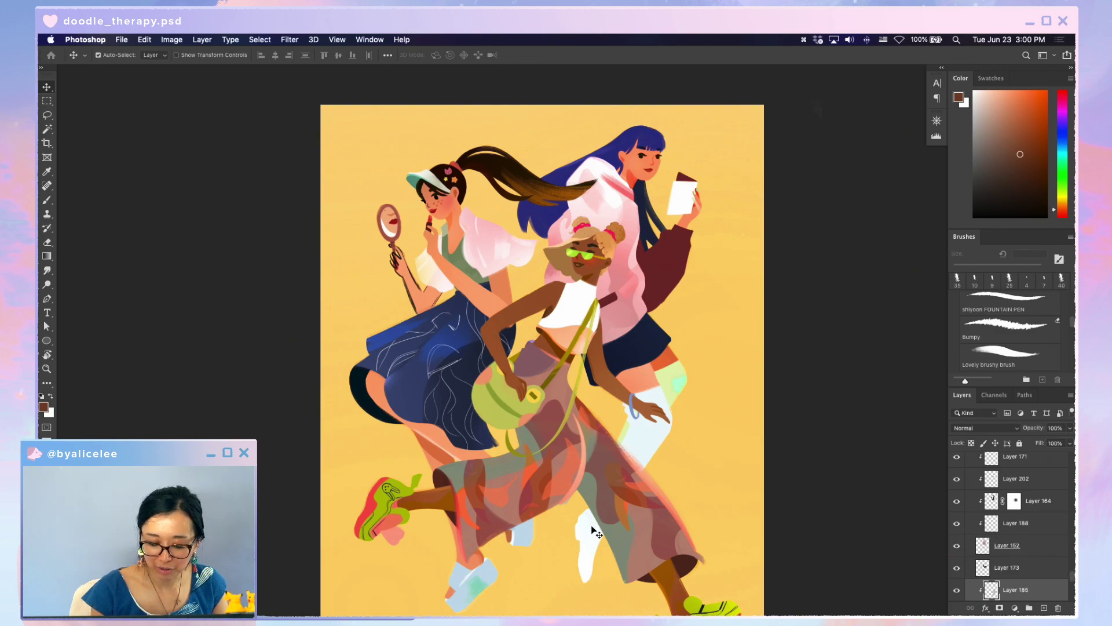
key(i)
click(647, 435)
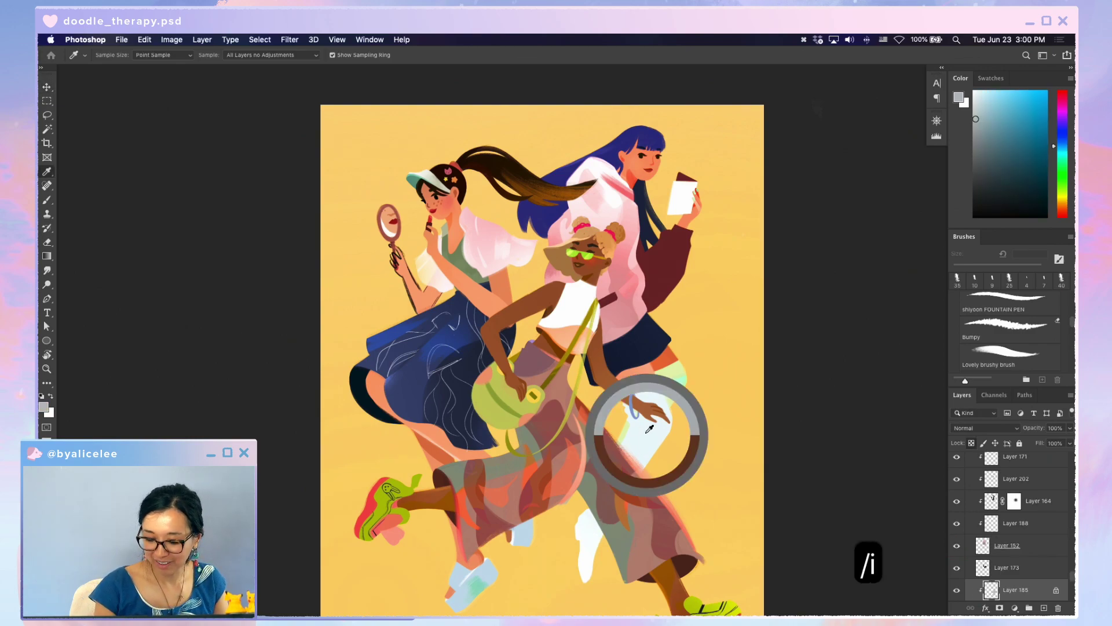
key(g)
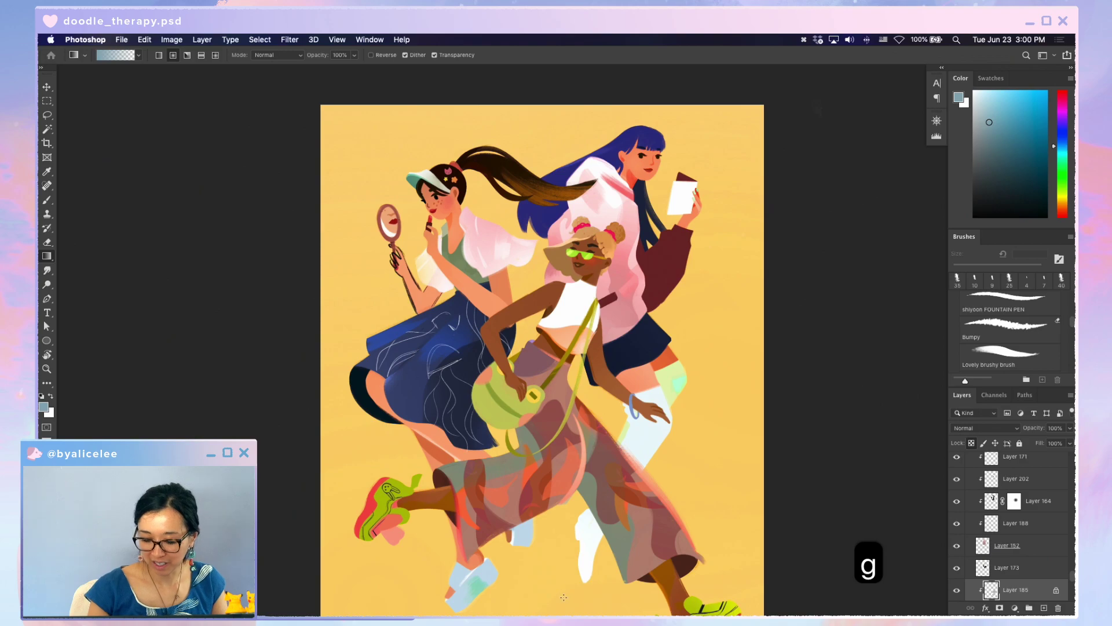
drag(587, 509, 585, 587)
key(super+z)
key(g)
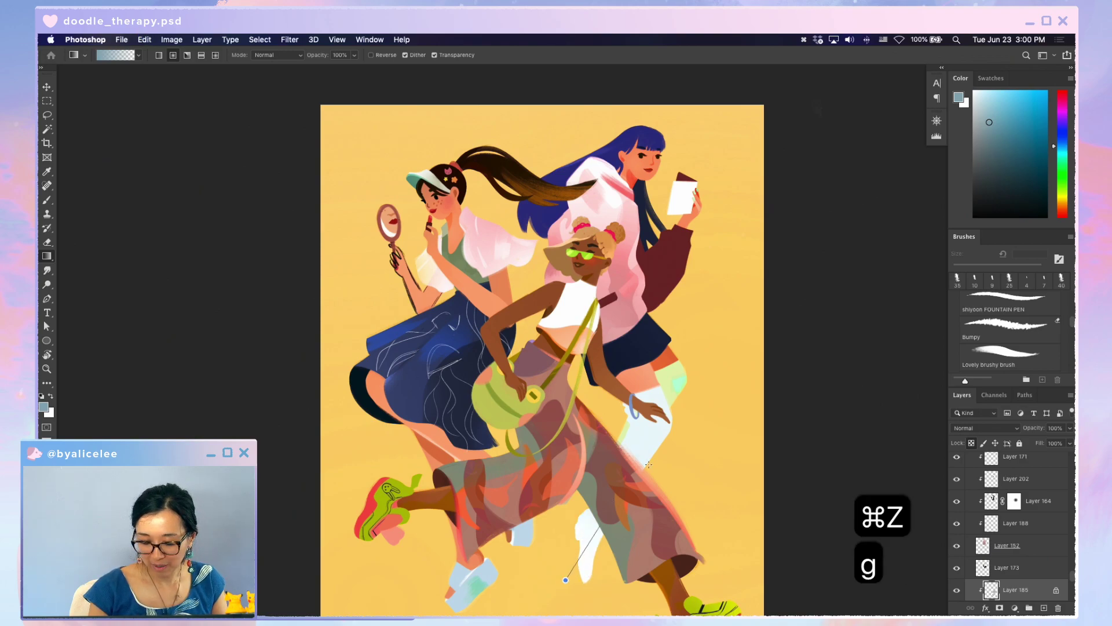
drag(586, 510, 592, 576)
key(super+z)
key(g)
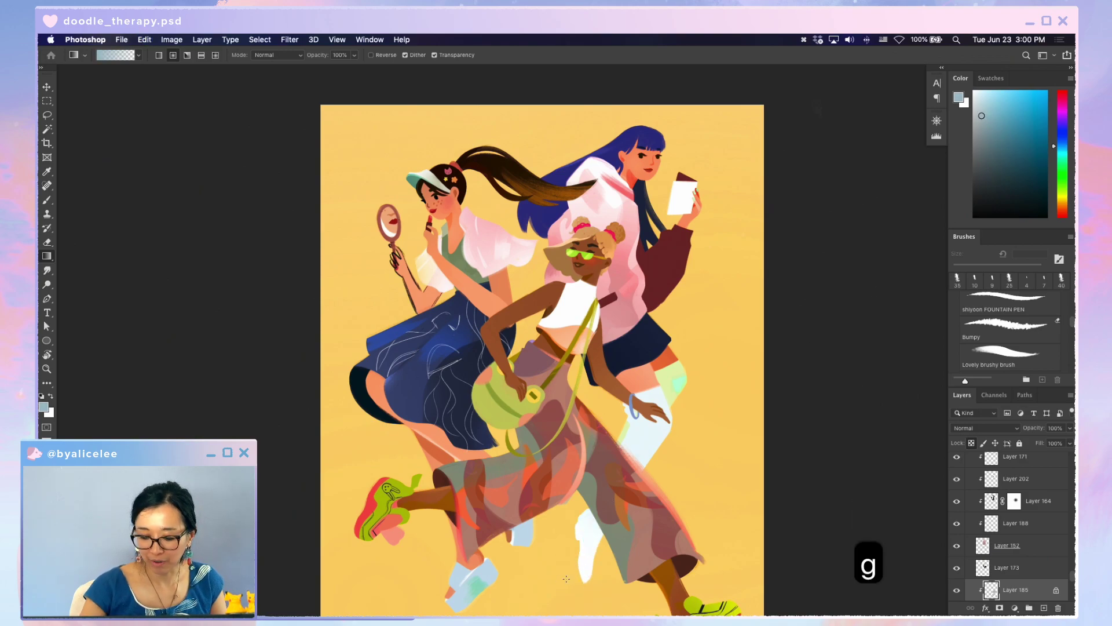
key(slash)
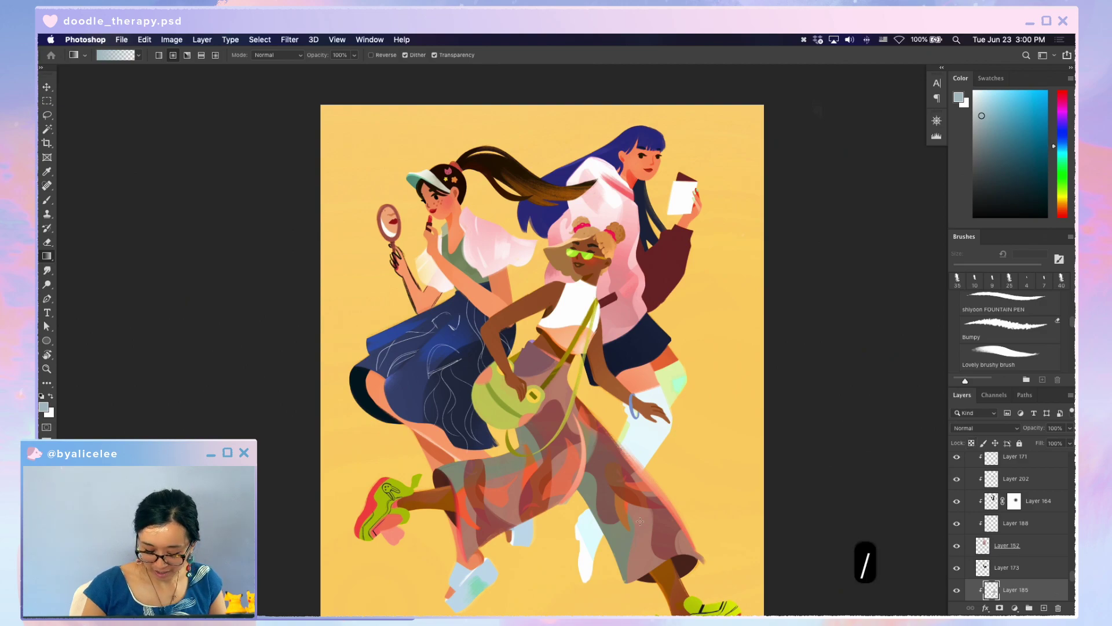
- Paint pale grey-blue over the back figure's legwear on Layer 185 with the Lovely brushy brush at 60 px
key(b)
key(bracketright)
key(bracketright)
key(bracketright)
key(bracketright)
key(bracketright)
key(bracketright)
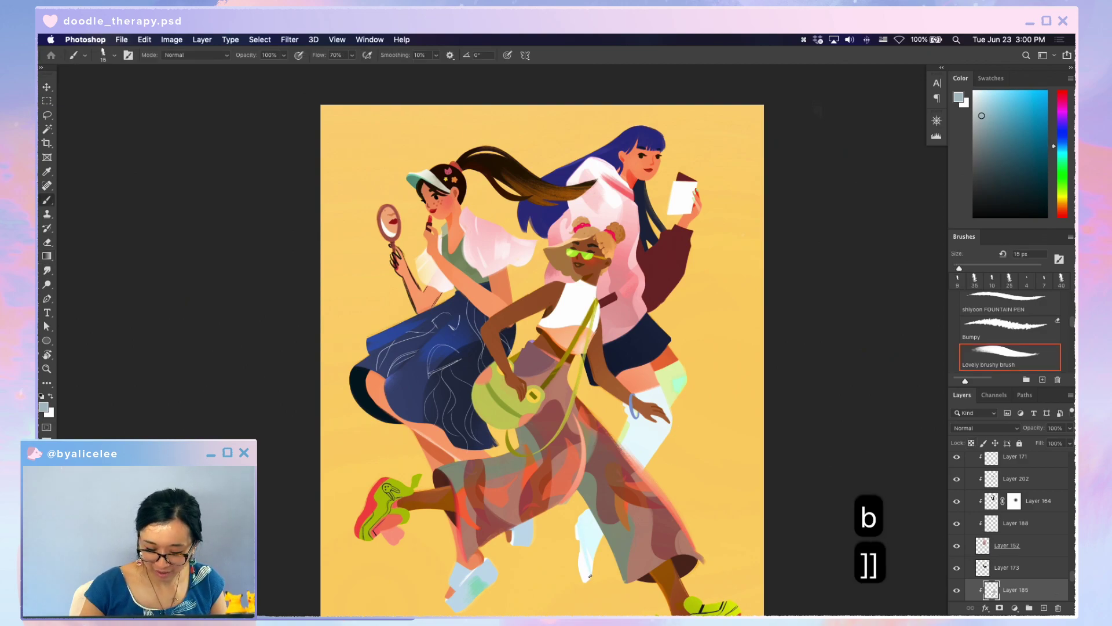
key(super+bracketright)
key(super+s)
key(b)
key(bracketright)
key(bracketright)
key(bracketright)
key(bracketright)
key(b)
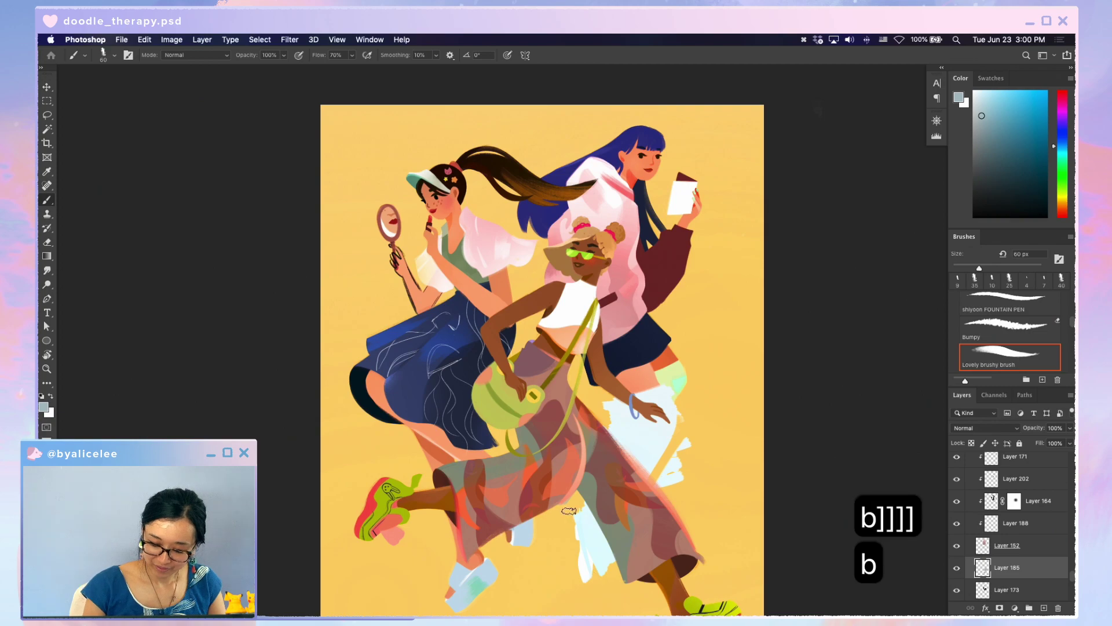
drag(579, 507, 585, 579)
drag(579, 536, 622, 558)
- Try clipping Layer 185 to Layer 173, and undo the layer reordering and shifting
key(super+z)
key(v)
key(super+z)
key(super+h)
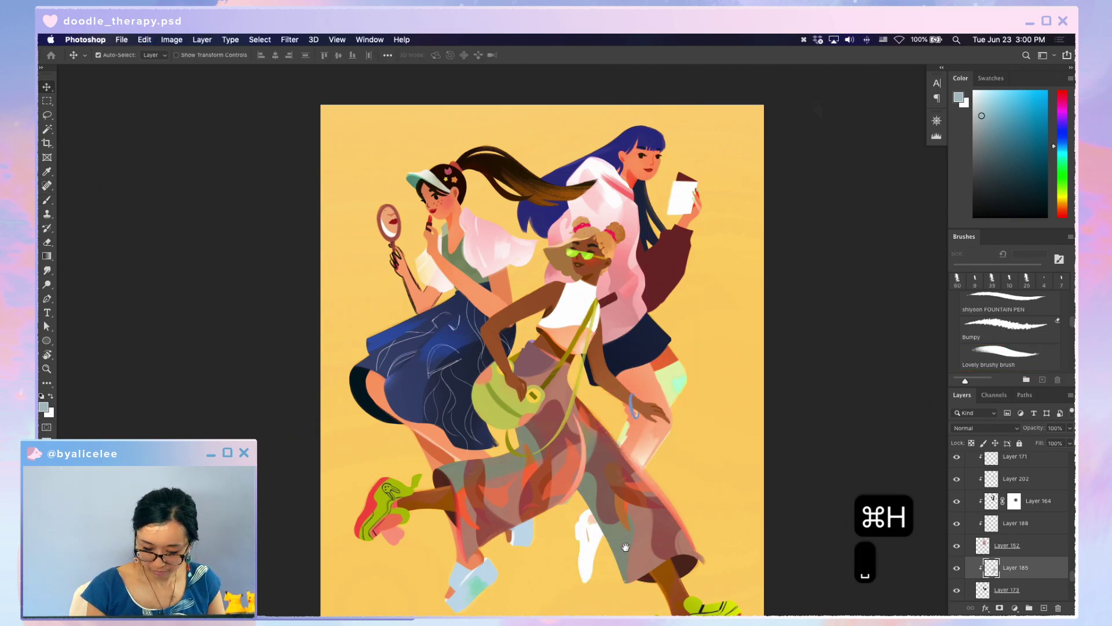
scroll(625, 544, down, 1)
key(super+z)
key(super+z)
key(v)
drag(659, 427, 651, 436)
key(super+z)
key(b)
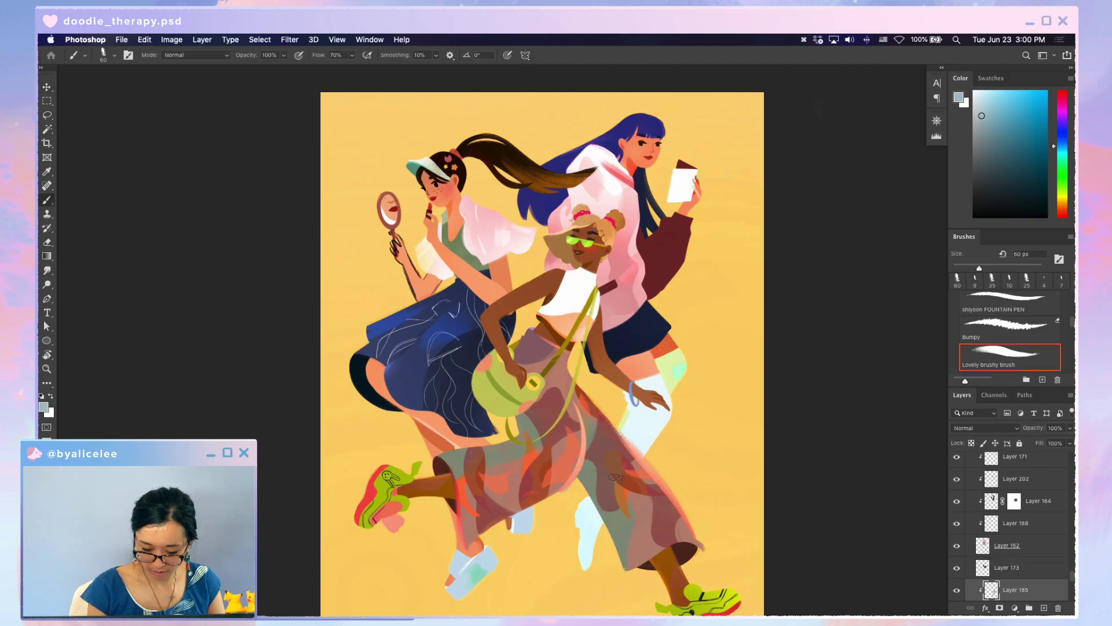
- Save the document, raise Layer 185 above Layer 173 so it is unclipped, and move it aside to uncover the leg
key(super+s)
key(v)
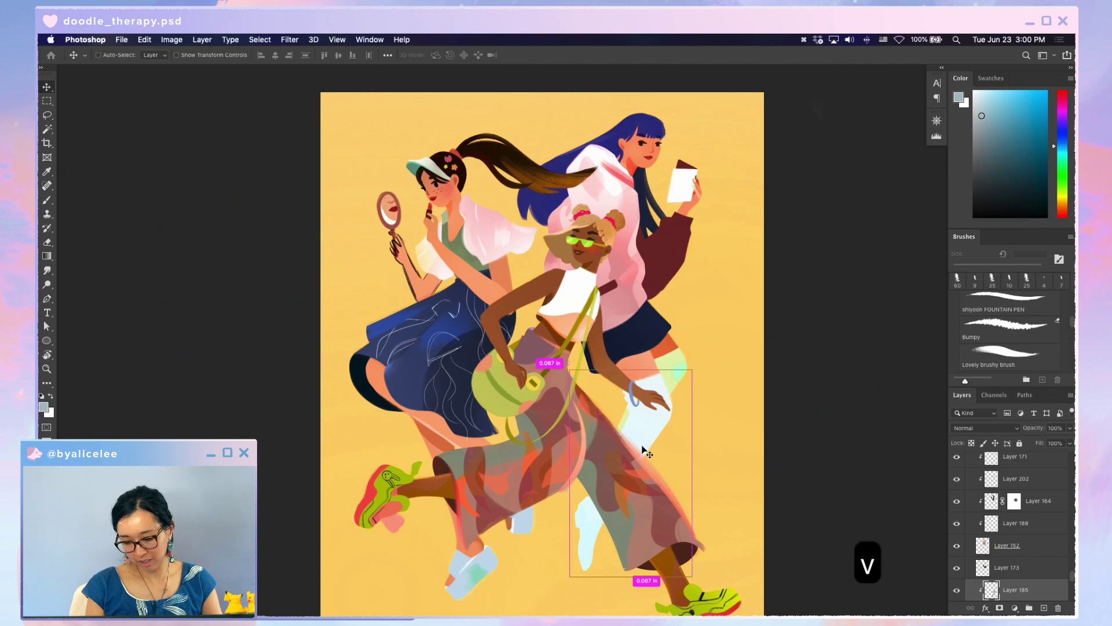
key(super+bracketright)
mouse_move(647, 452)
mouse_down()
mouse_move(811, 508)
mouse_move(789, 507)
mouse_up()
mouse_move(679, 494)
mouse_down()
mouse_move(717, 576)
mouse_move(713, 510)
mouse_up()
- Lock Layer 168's transparency and apply a gradient of the sampled salmon skin tone to the back figure's lower leg
click(655, 367)
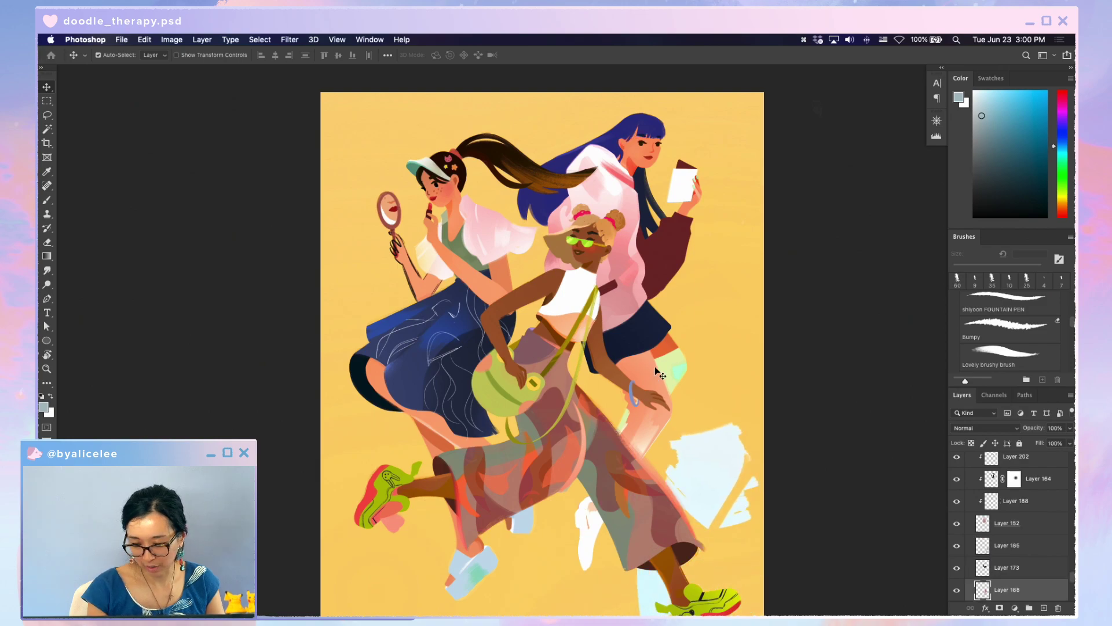
key(slash)
key(i)
click(657, 374)
key(g)
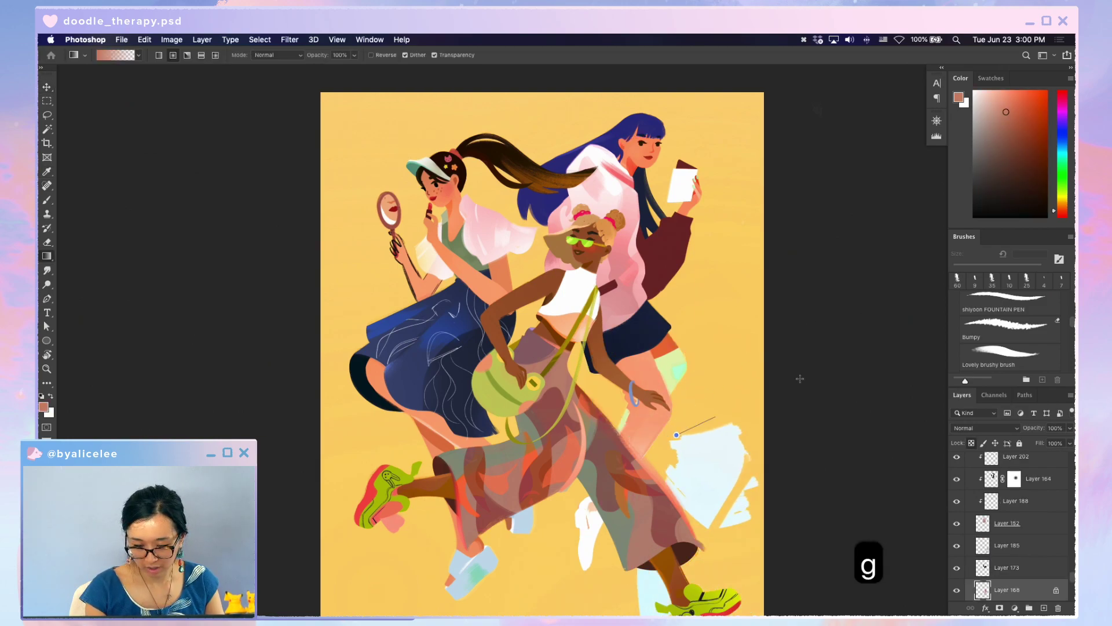
drag(580, 525, 597, 555)
scroll(596, 554, down, 1)
- Return Layer 185 to its place over the leg, reorder it below Layer 173, clip it to Layer 168, and save
key(v)
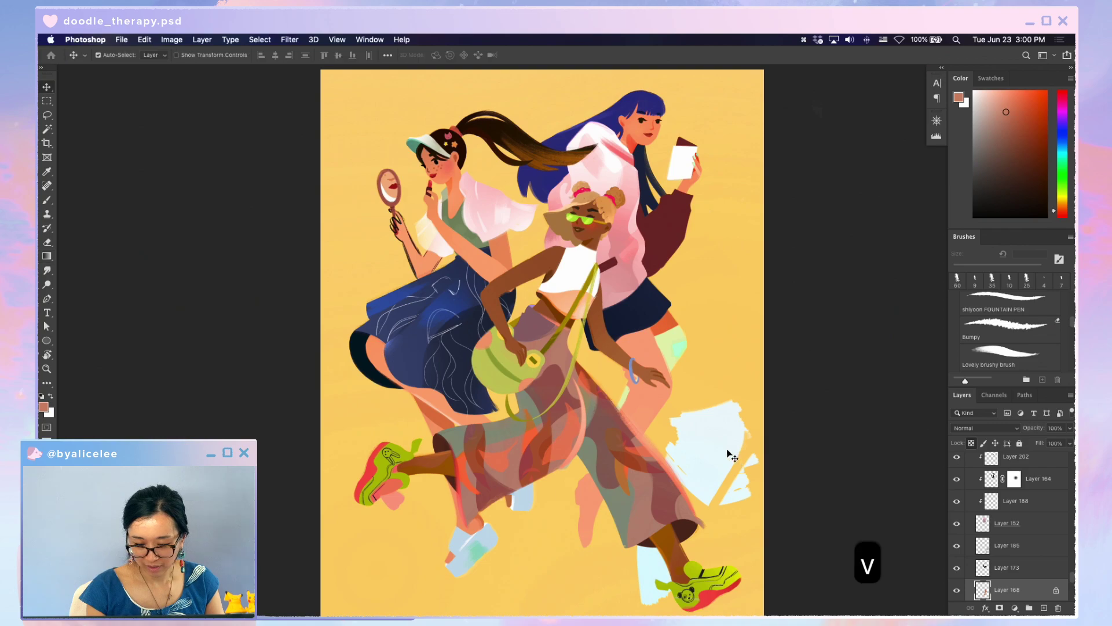
drag(727, 457, 670, 388)
key(super+h)
key(super+z)
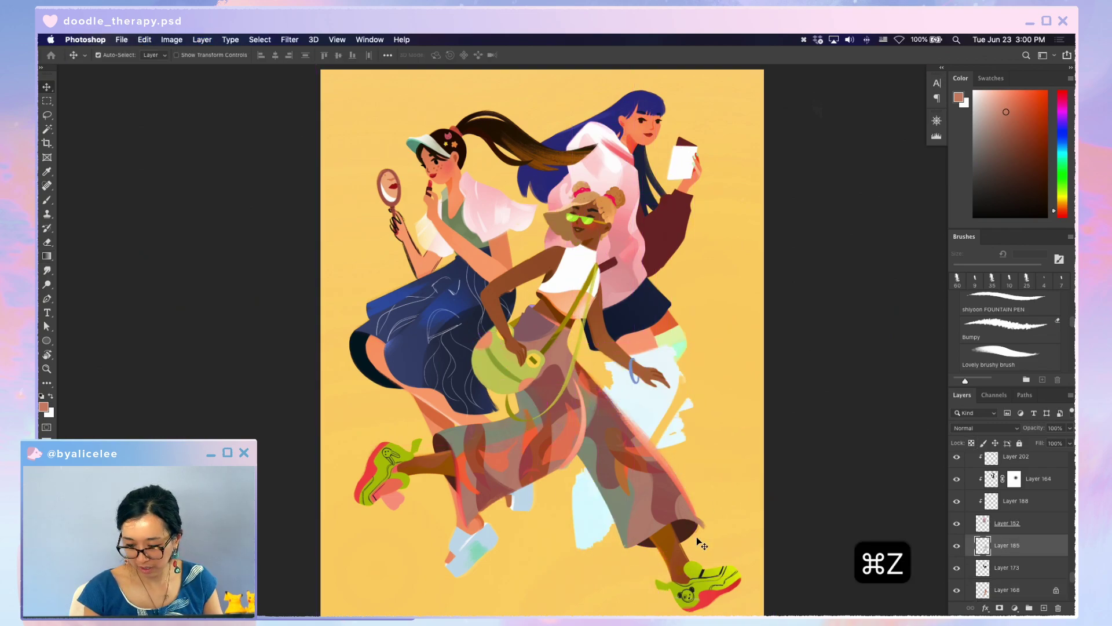
key(super+bracketleft)
key(super+h)
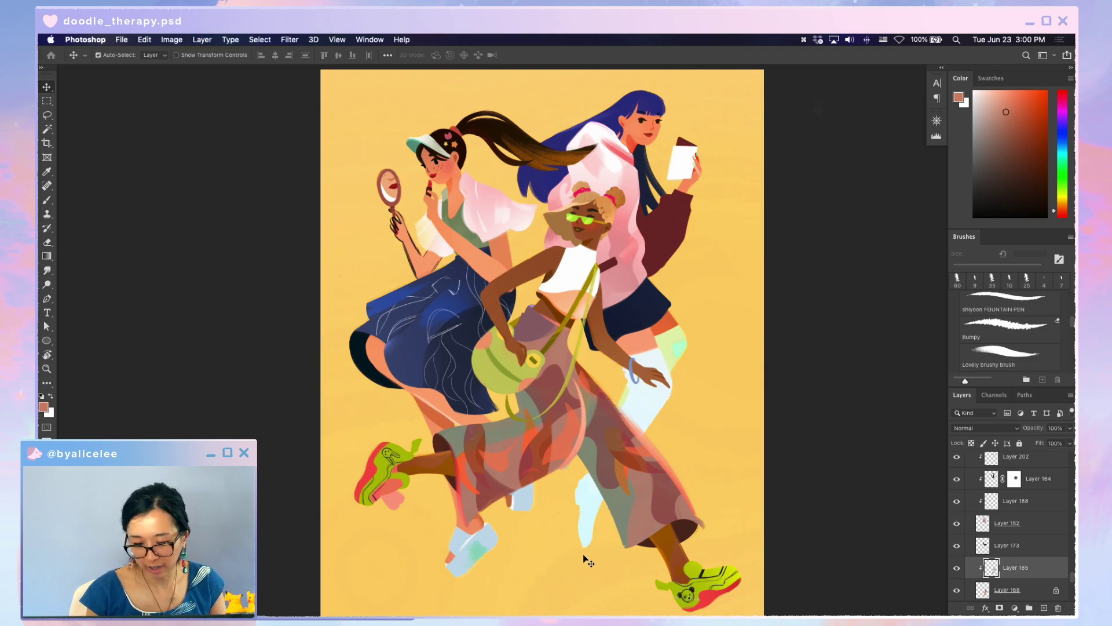
key(super+s)
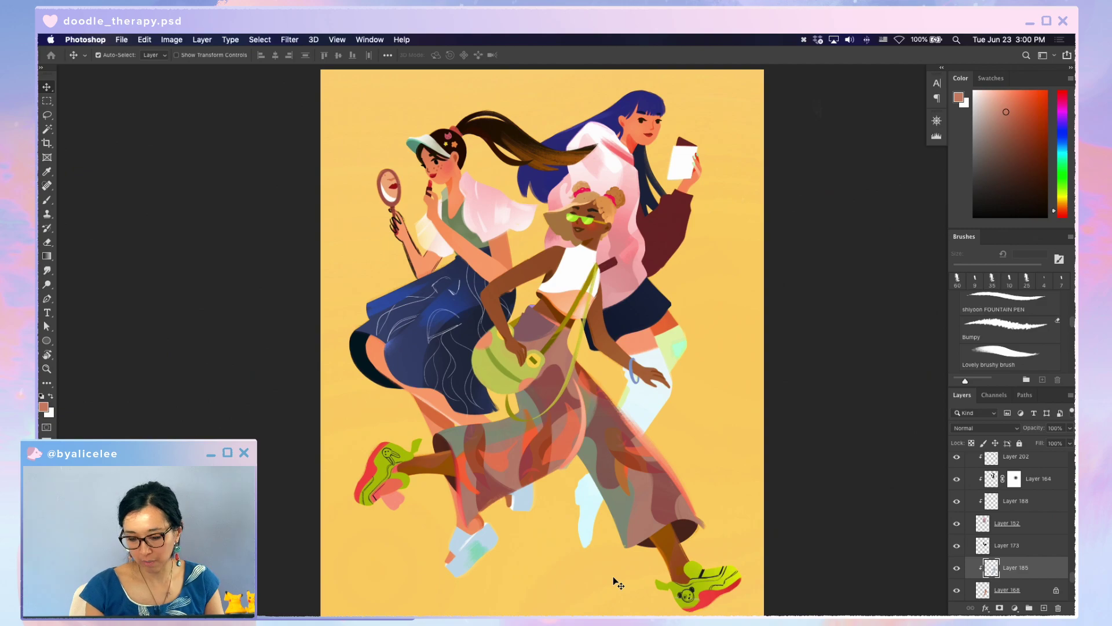
- Check the available layer commands for Layer 185, dismiss them, and save the document
right_click(1041, 566)
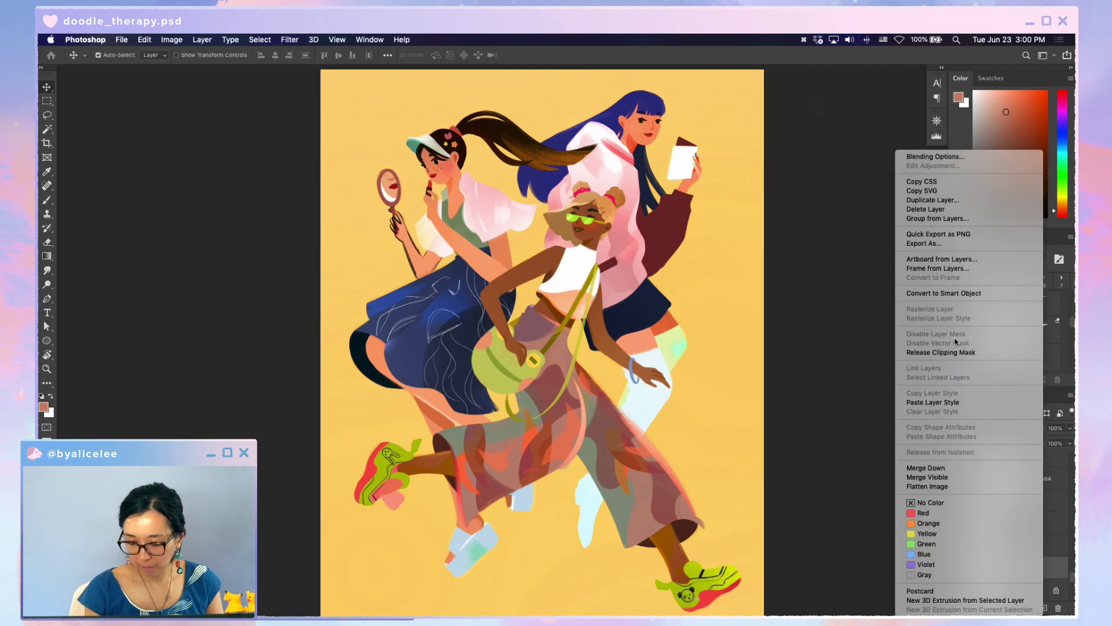
click(817, 467)
key(v)
key(space)
drag(675, 409, 672, 439)
key(super+s)
key(v)
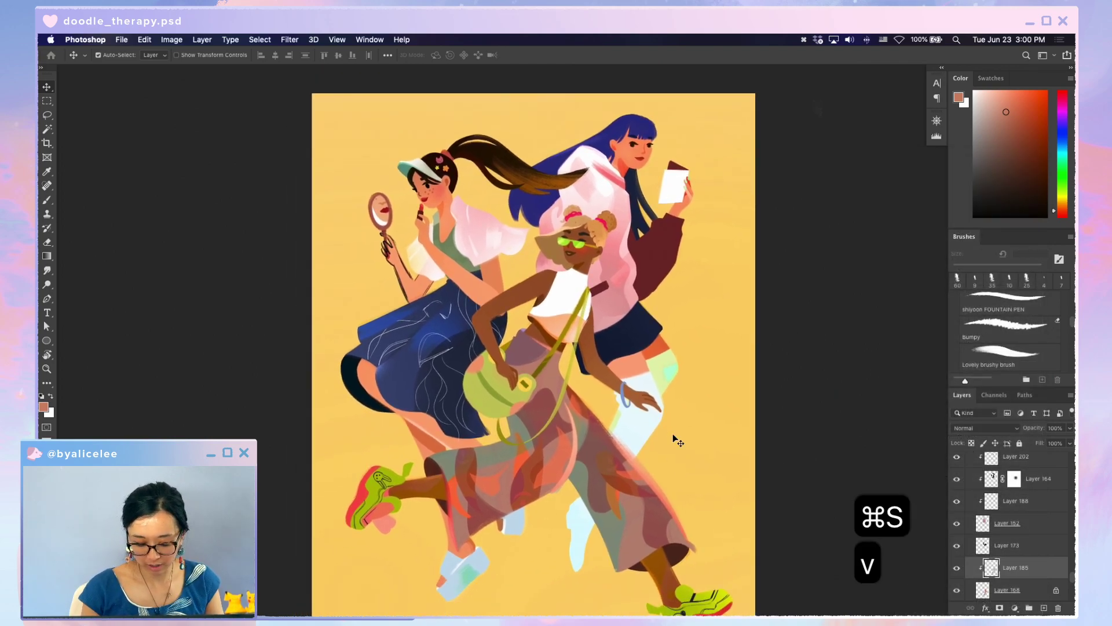
- Darken Layer 185 with a Hue/Saturation lightness of about -7 and save the document
key(super+u)
drag(782, 305, 780, 306)
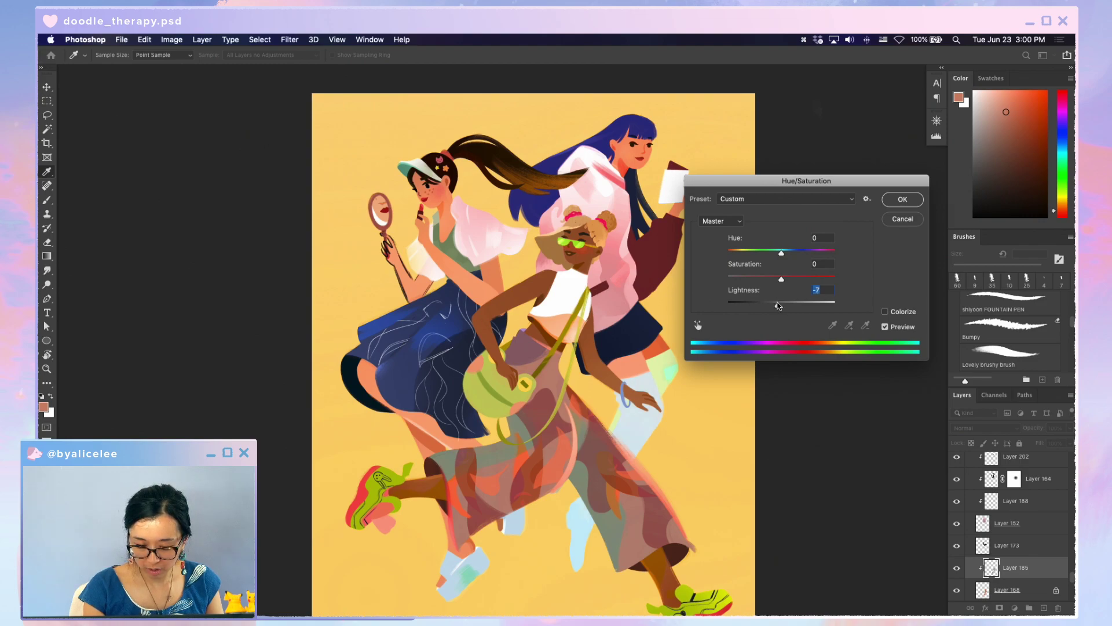
click(904, 204)
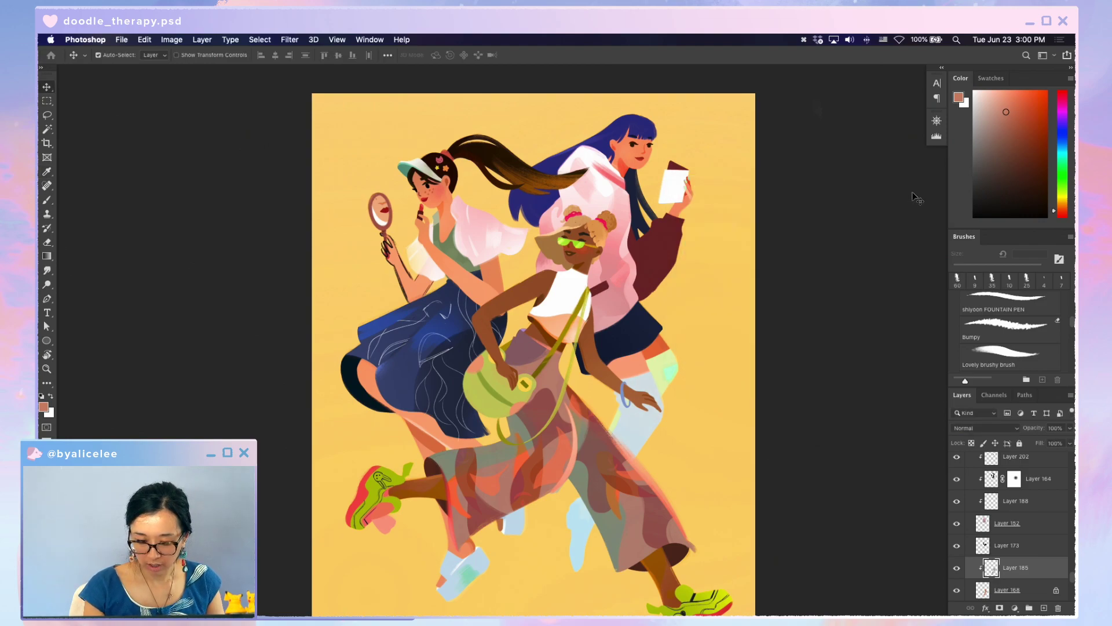
key(super+s)
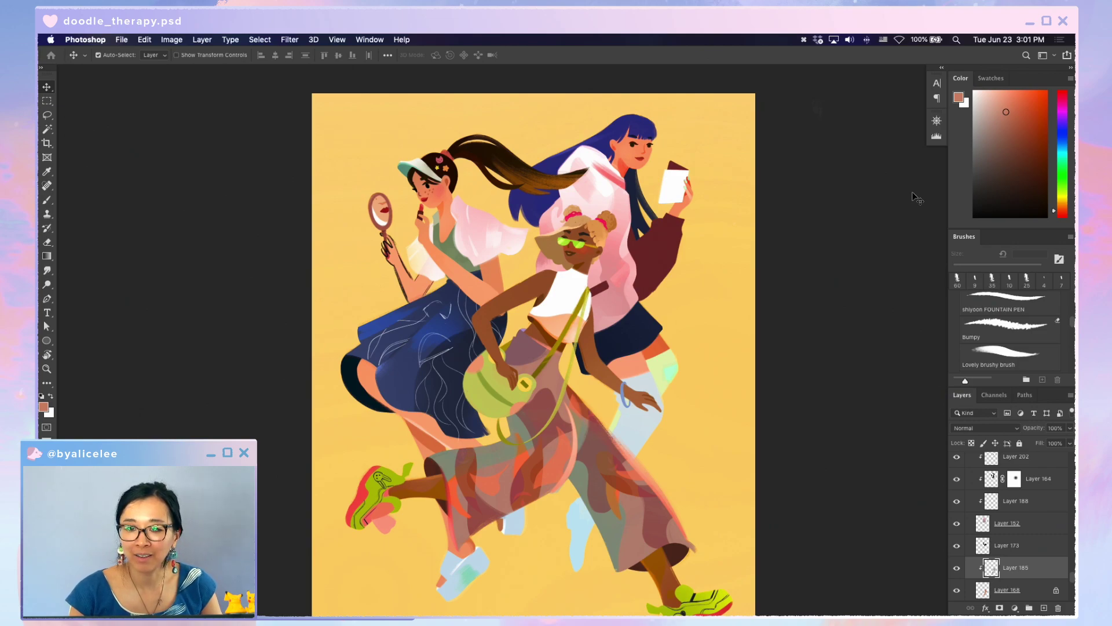
key(super+s)
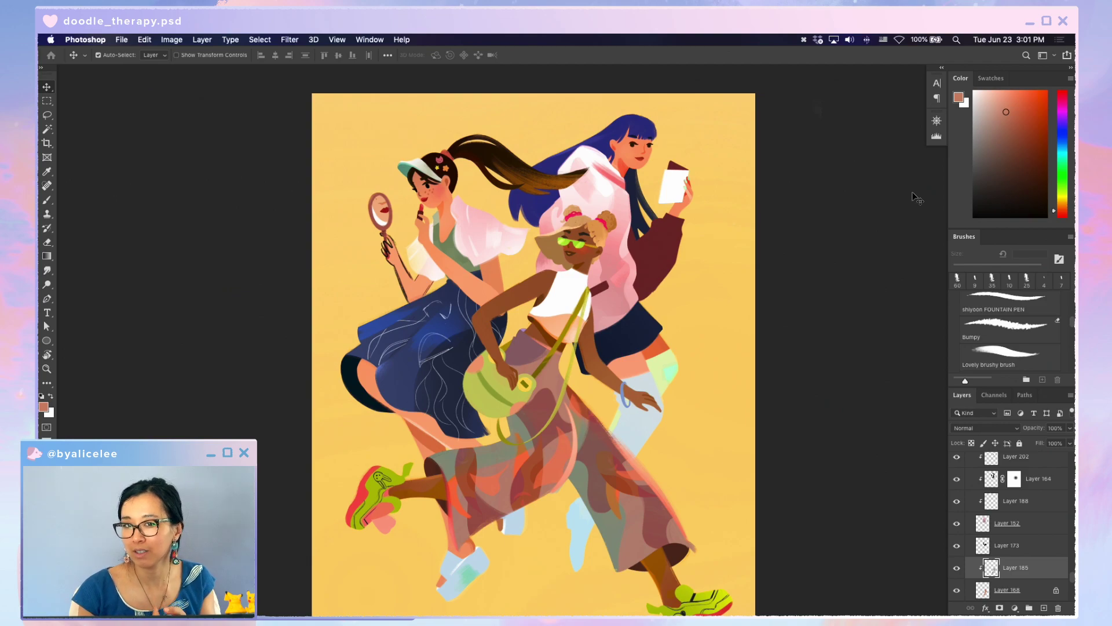
- Select the green sock patch on Layer 186 and set its Hue/Saturation to hue +16 and lightness -10
key(super+s)
key(v)
drag(680, 349, 678, 354)
key(super+z)
key(super+u)
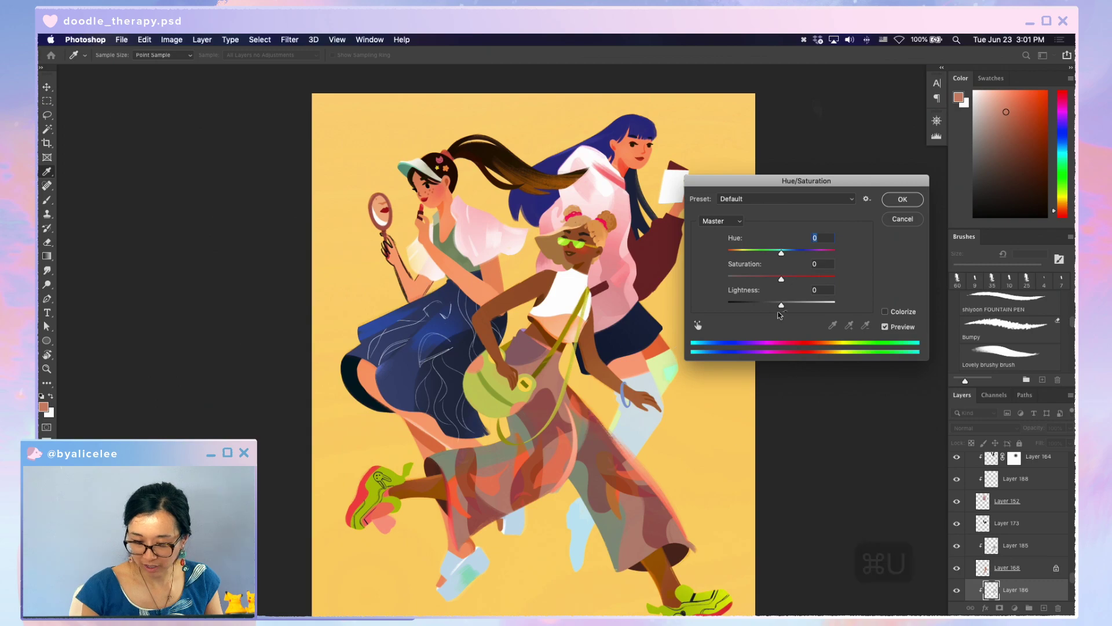
drag(781, 303, 777, 305)
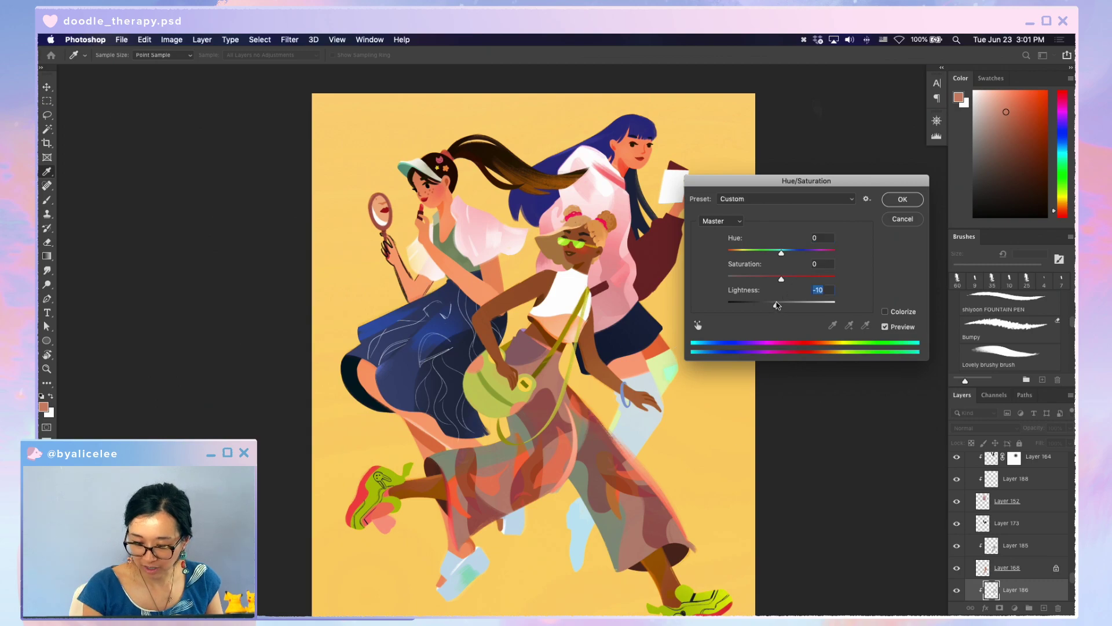
drag(793, 255, 790, 252)
click(790, 253)
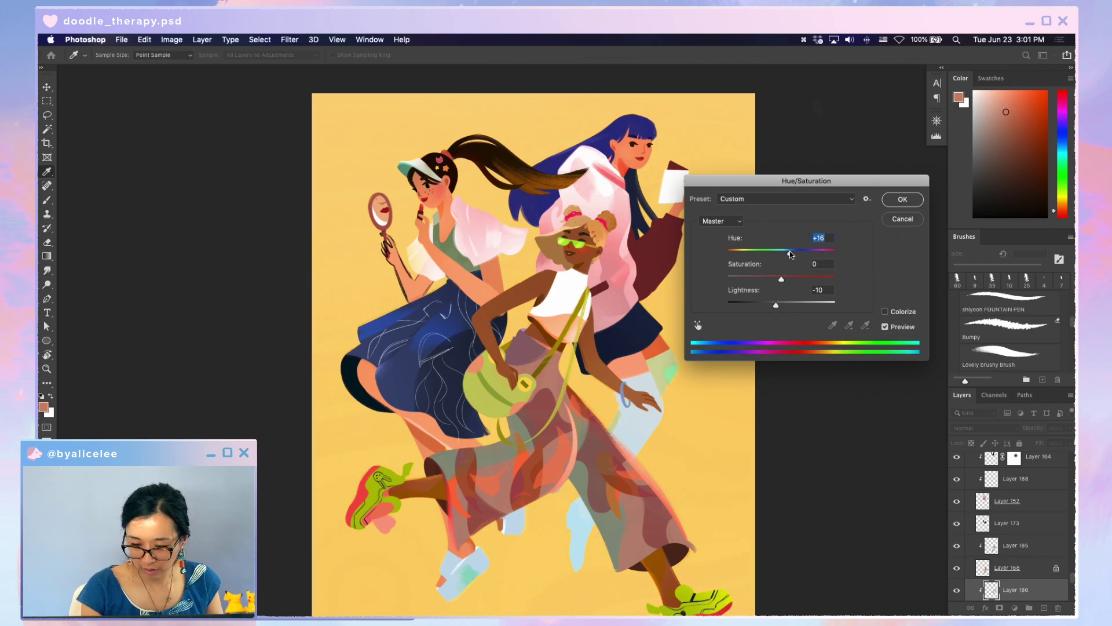
click(903, 200)
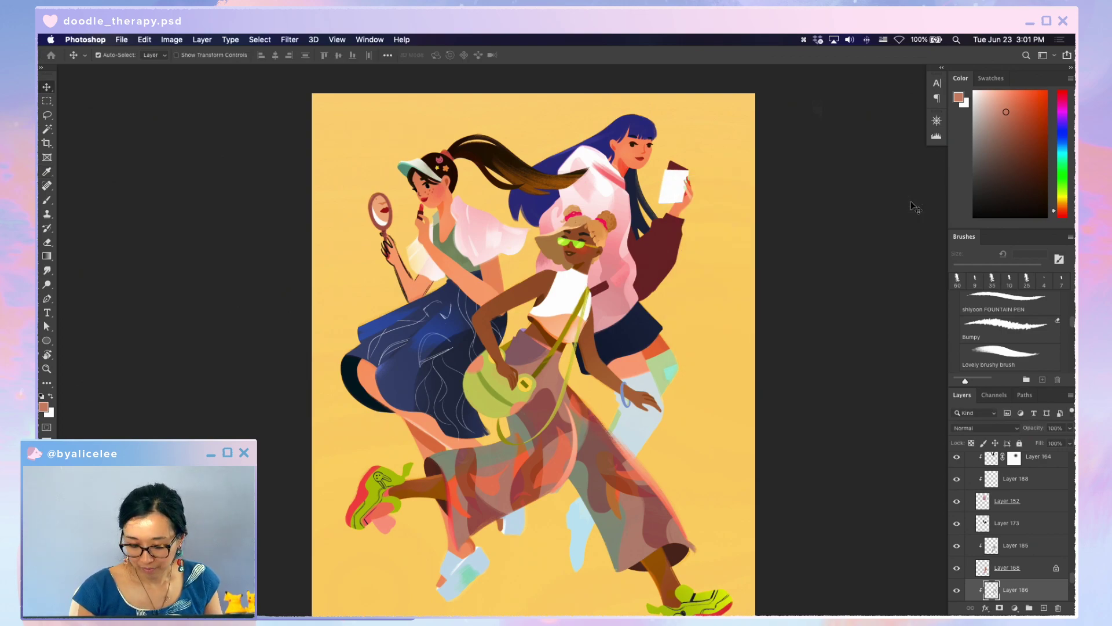
- Select the sketch lines over the blue skirt on Layer 215, reduce their opacity to 20%, and save the document
key(v)
drag(643, 441, 678, 482)
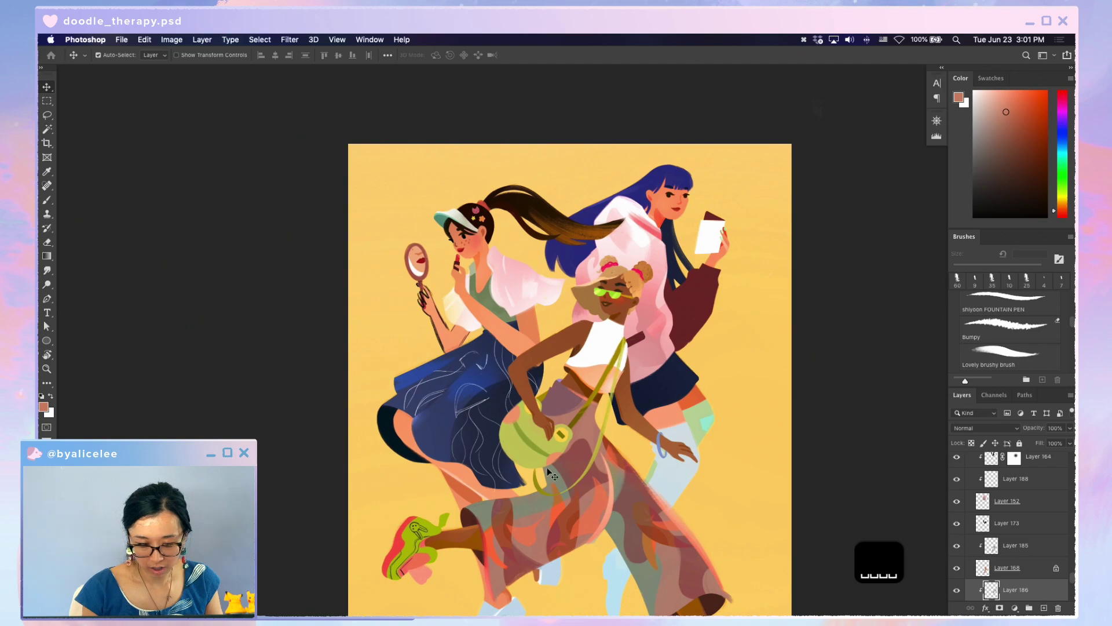
key(super+equal)
key(super+s)
key(super+minus)
key(super+equal)
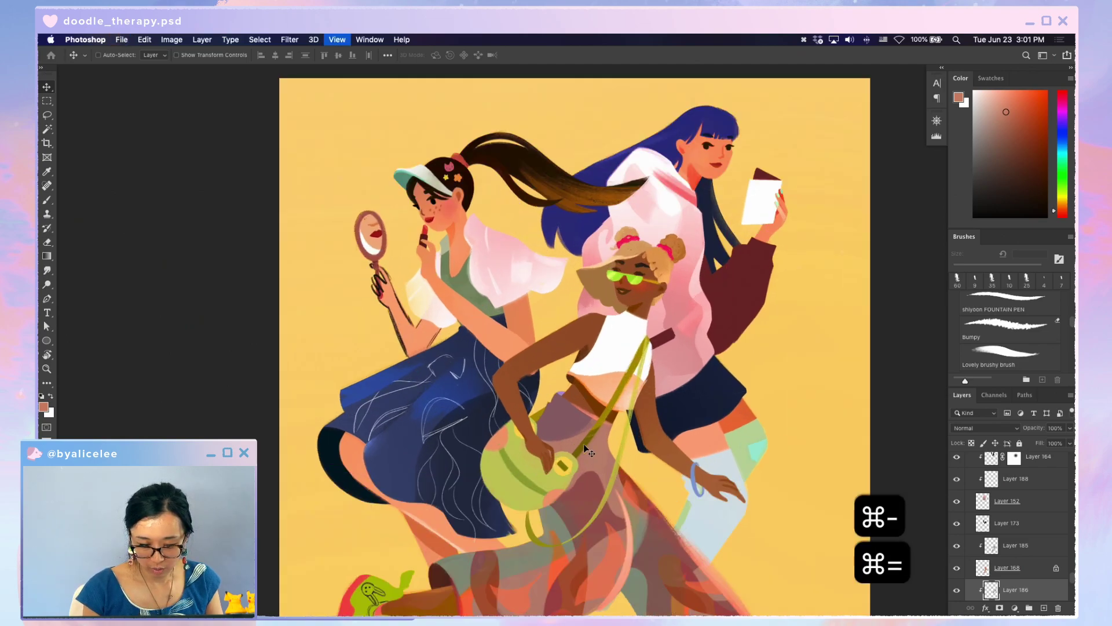
key(super+equal)
key(v)
drag(621, 345, 636, 334)
key(super+z)
key(2)
key(super+s)
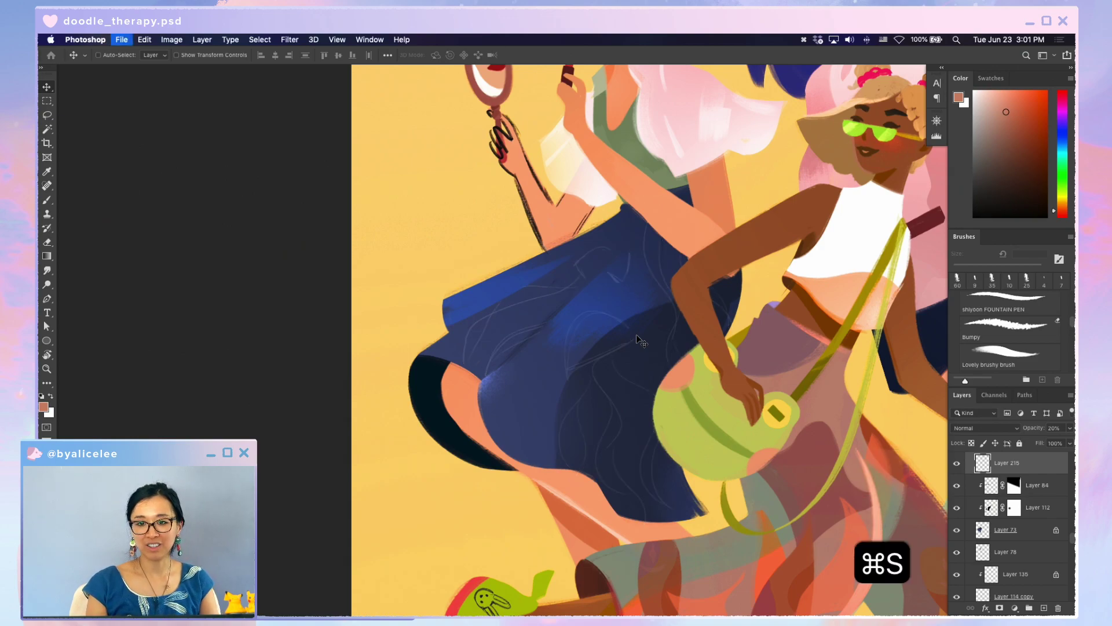
- Add a new layer above the skirt's sketch lines, save, and pick a light blue as the painting colour
key(super+n)
key(Return)
key(i)
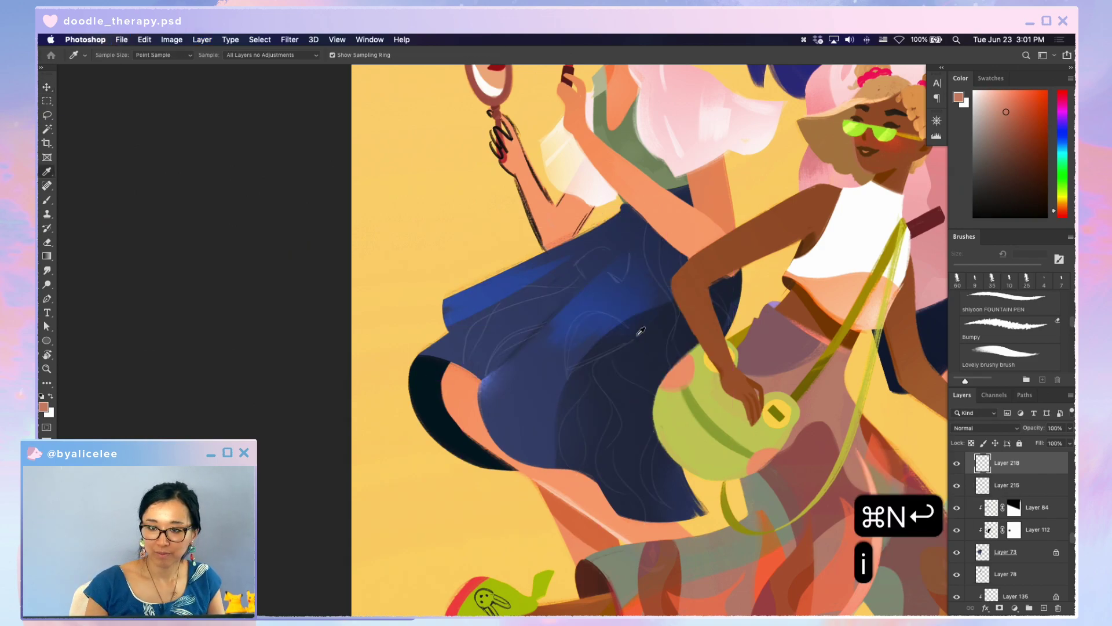
key(super+s)
click(614, 281)
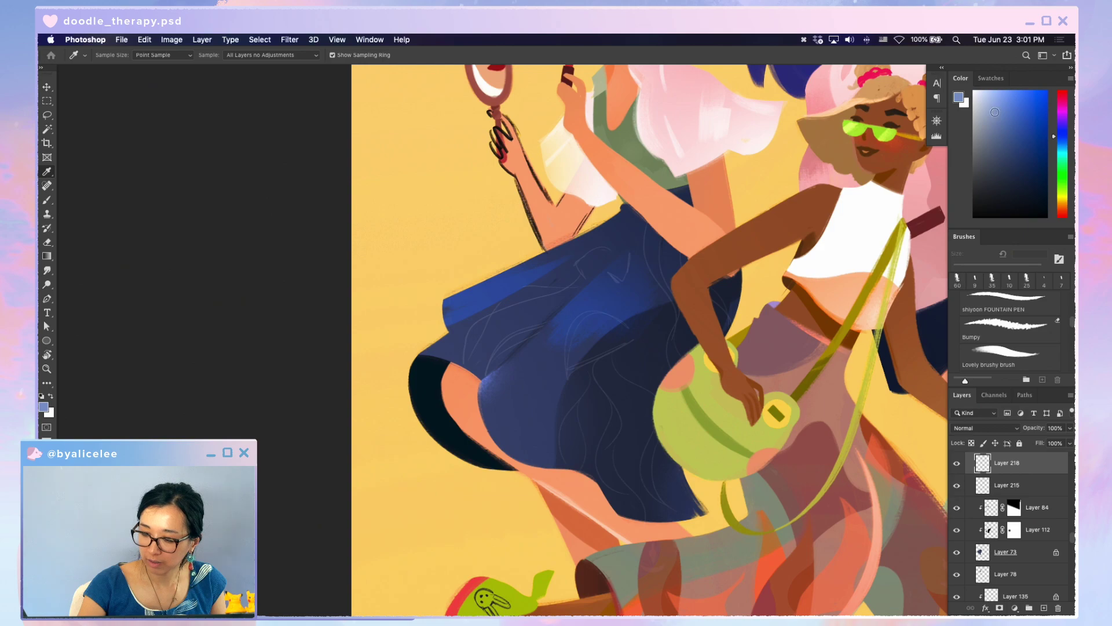
- Paint a filled light blue petal shape on the middle of the skirt with Lovely Brushy Brush, reducing the brush to 30 px
key(b)
mouse_move(558, 371)
mouse_down()
mouse_move(585, 319)
mouse_move(639, 342)
mouse_up()
key(bracketleft)
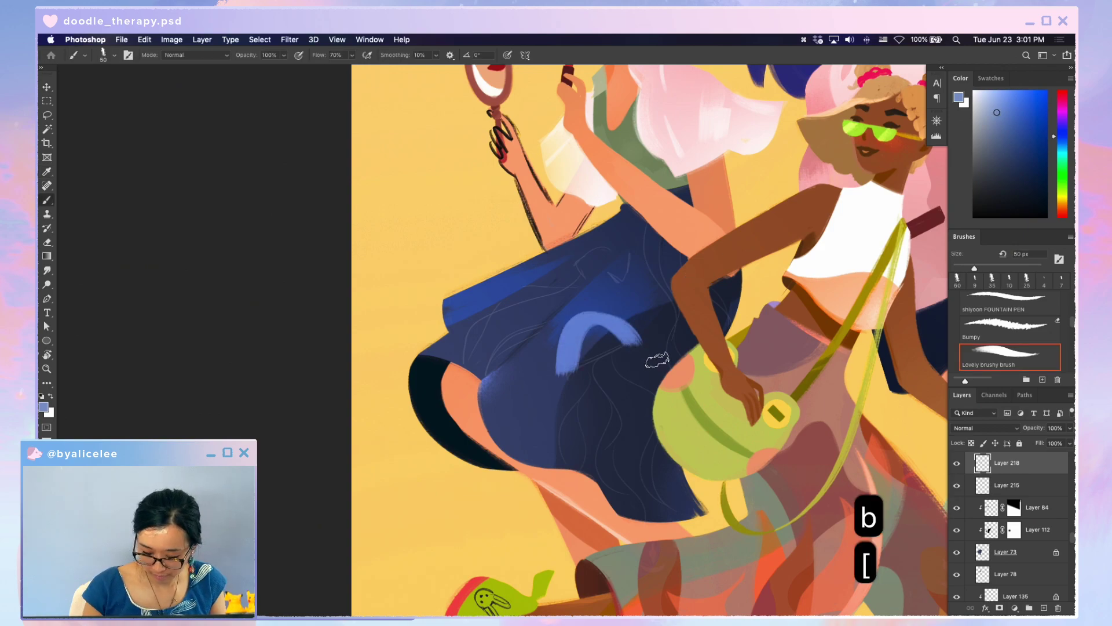
key(bracketleft)
key(bracketleft)
key(bracketleft)
key(bracketleft)
key(b)
mouse_move(570, 371)
mouse_down()
mouse_move(631, 340)
mouse_move(616, 333)
mouse_move(606, 356)
mouse_move(600, 333)
mouse_move(586, 332)
mouse_move(631, 323)
mouse_move(580, 357)
mouse_move(589, 328)
mouse_move(569, 327)
mouse_move(556, 378)
mouse_up()
- Refine the light blue petal's pointed tip and curved edges in a rotated view with the brush and eraser
key(r)
drag(642, 358, 516, 317)
key(e)
key(super+z)
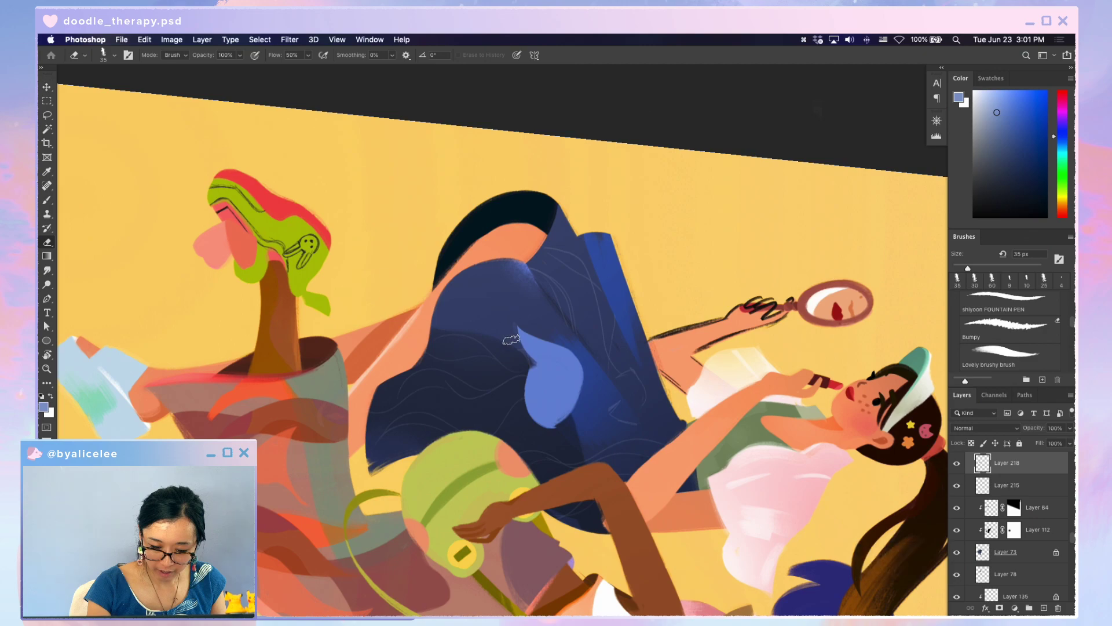
key(b)
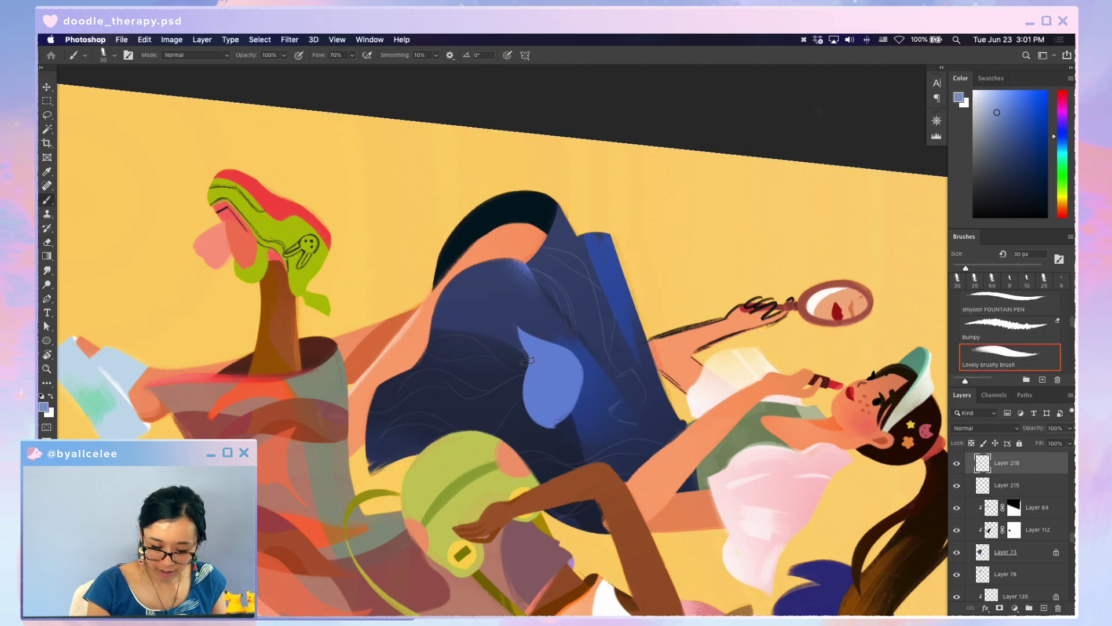
key(e)
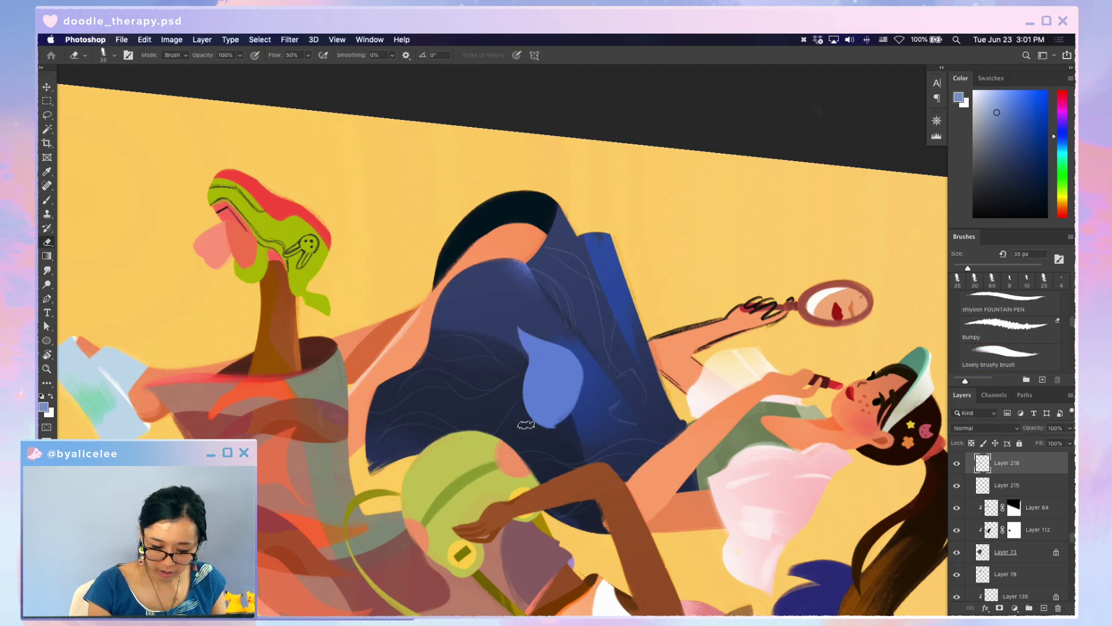
key(Escape)
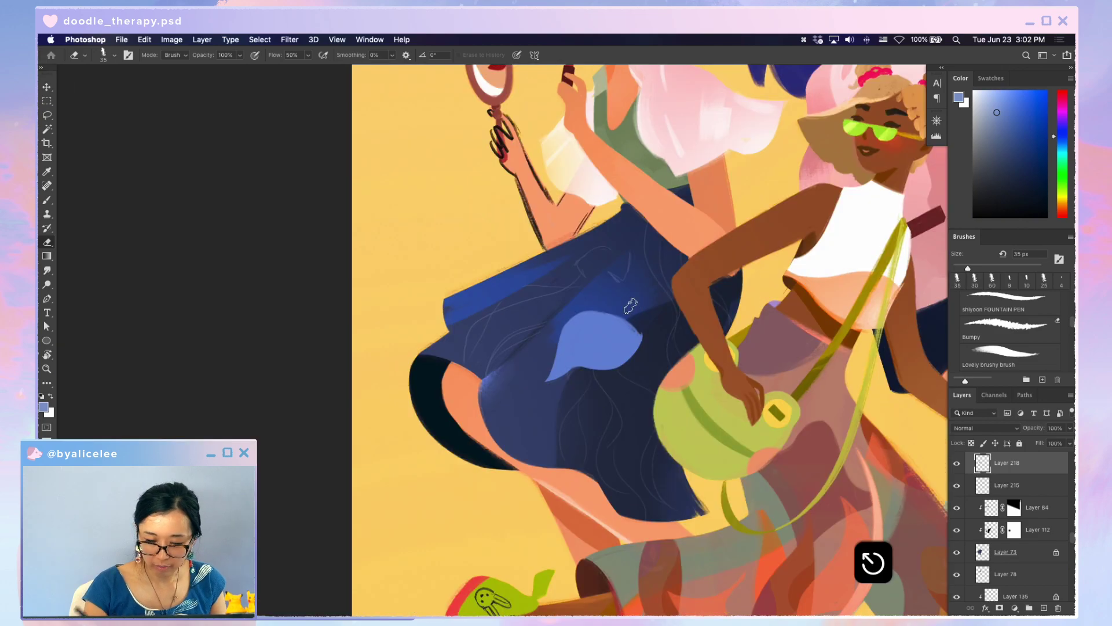
- Touch up the petal's upper edge and outer tip, undoing an eraser stroke, and save the document
key(e)
drag(608, 307, 637, 336)
key(super+z)
key(e)
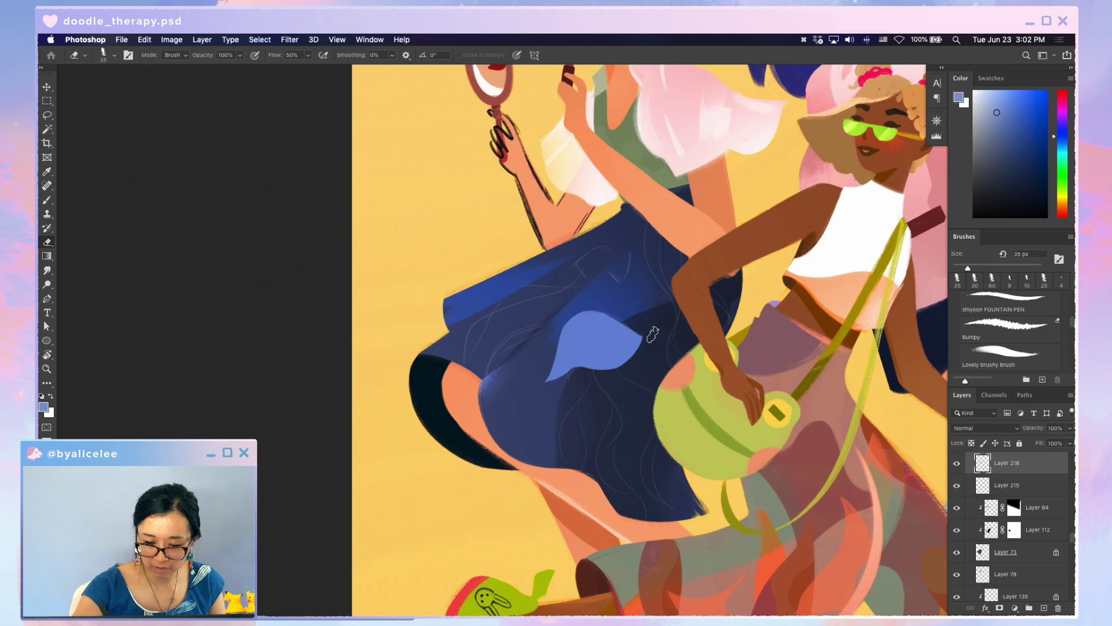
key(super+s)
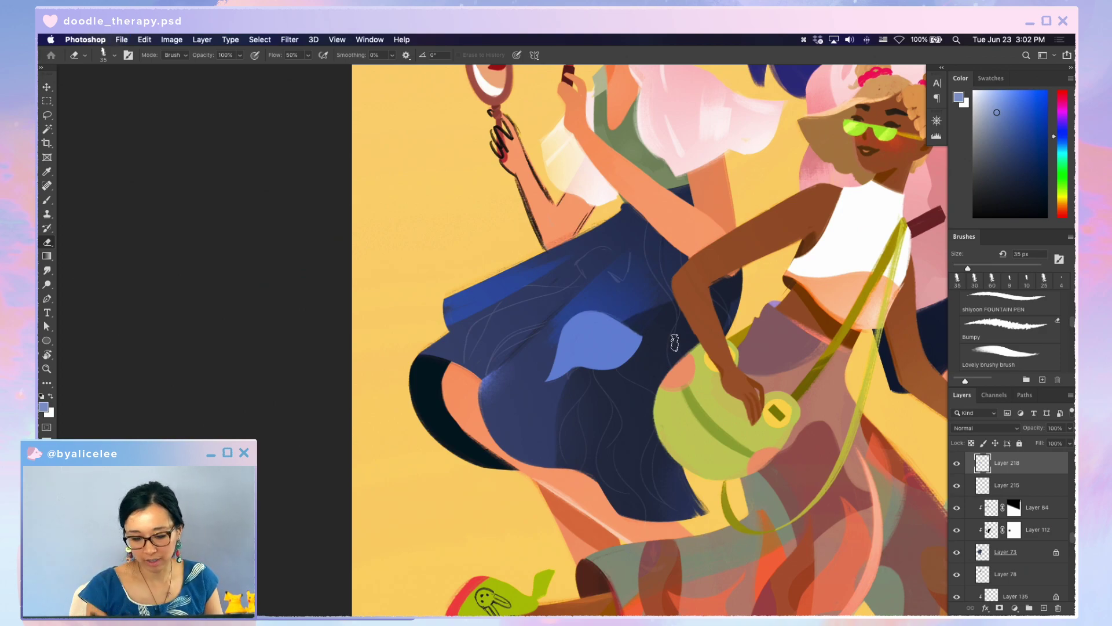
key(b)
key(e)
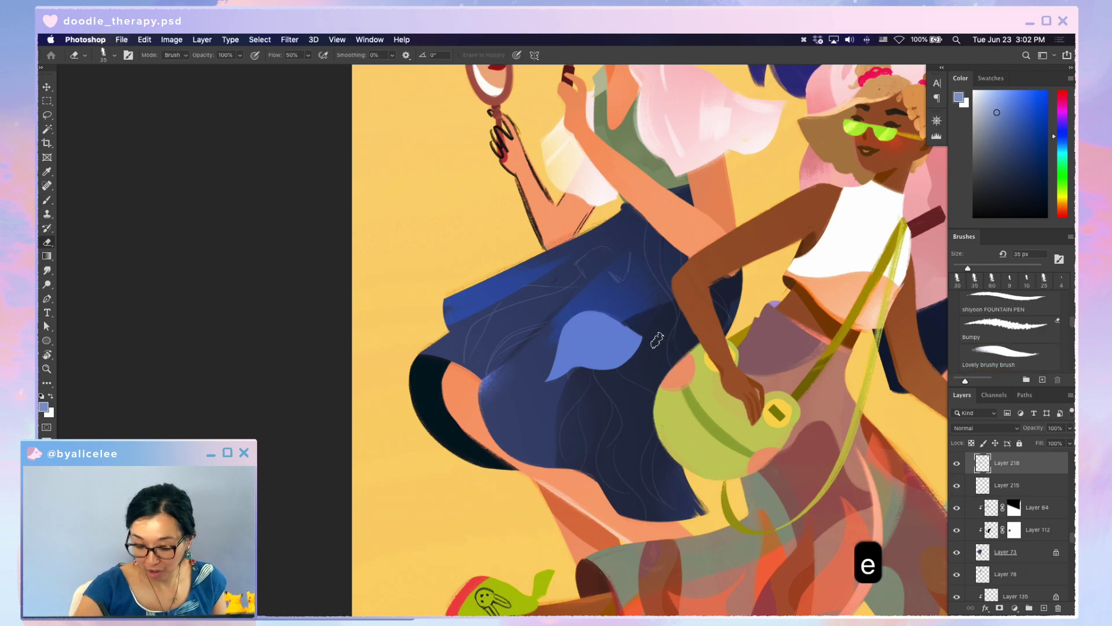
key(super+s)
- Add a new layer beneath the petal layer and paint a curved stem in a deeper blue from the petal to the skirt hem
key(super+shift+n)
key(Return)
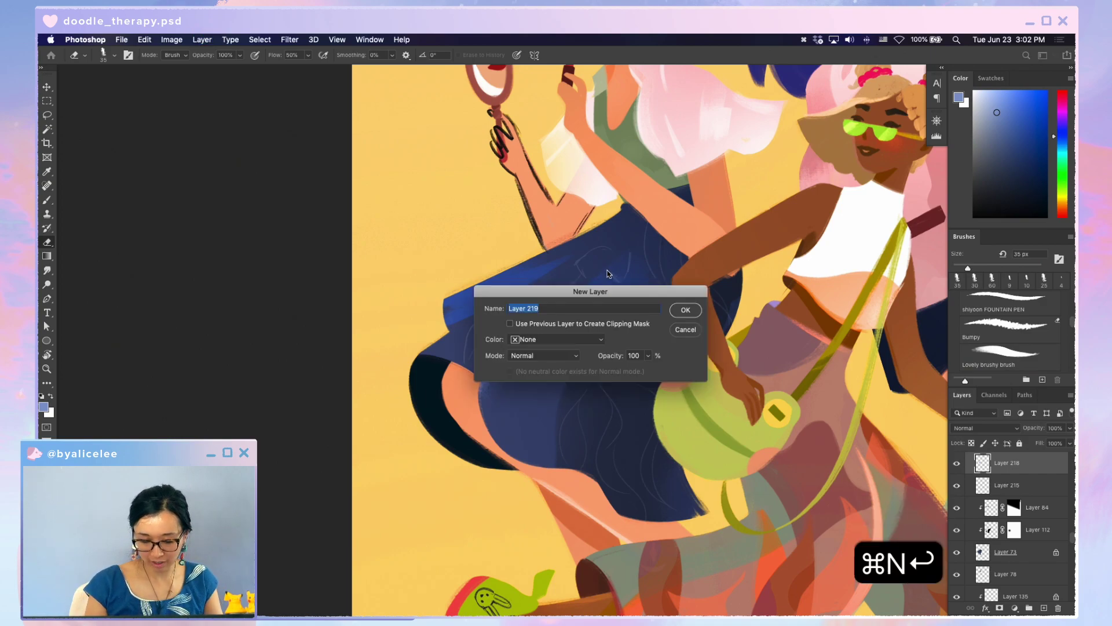
key(super+bracketleft)
key(i)
click(608, 270)
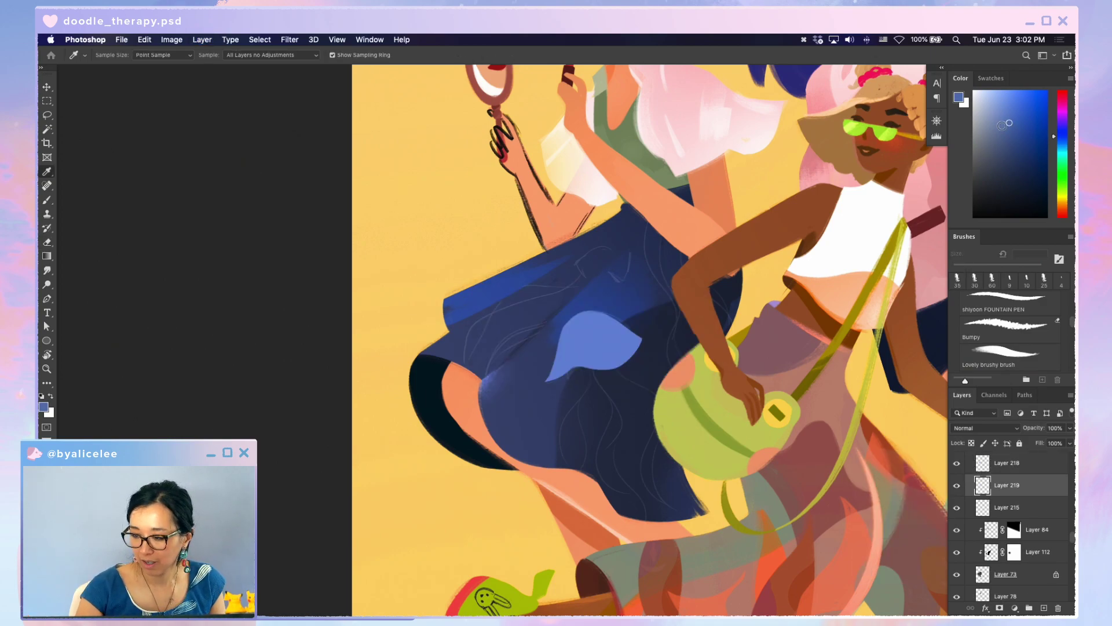
key(b)
drag(591, 374, 572, 472)
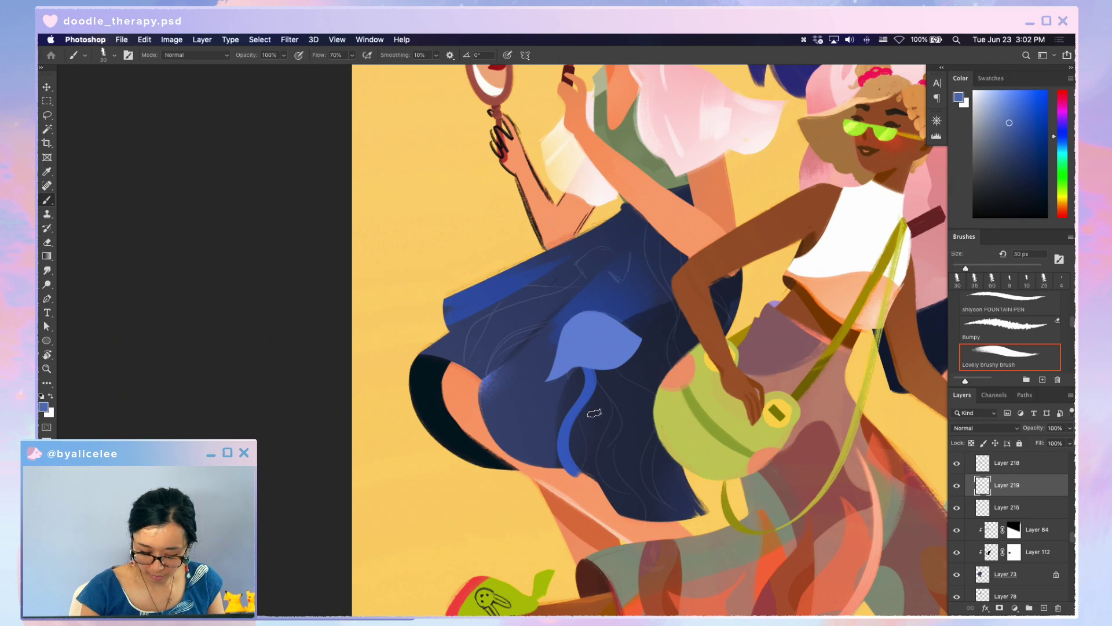
- Select the petal and stem layers together, move them below the sketch on Layer 215, and clip them to the skirt
key(v)
shift+super+click(621, 342)
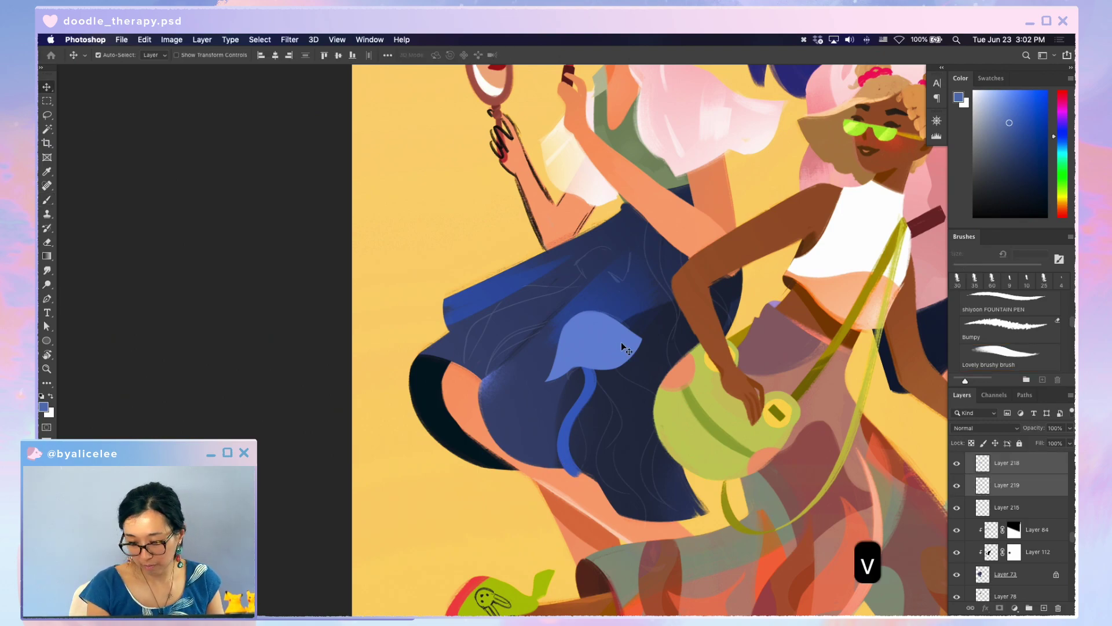
key(super+bracketleft)
key(super+h)
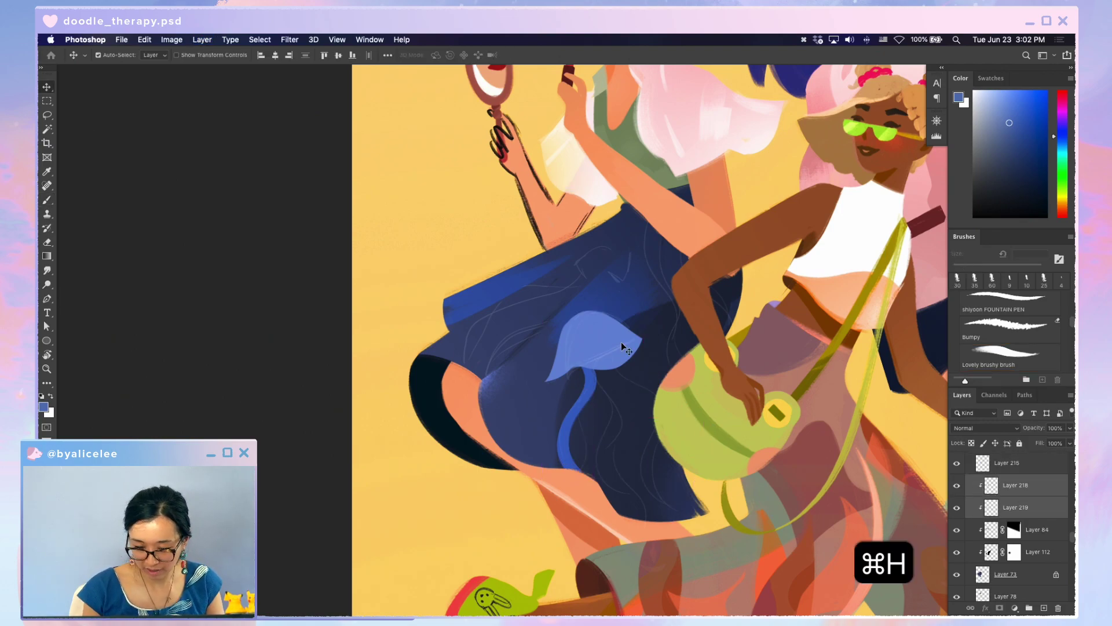
- Select the stem on Layer 219 and widen its lower part into a filled leaf shape ending at the skirt hem
key(v)
key(v)
click(470, 524)
key(super+z)
key(b)
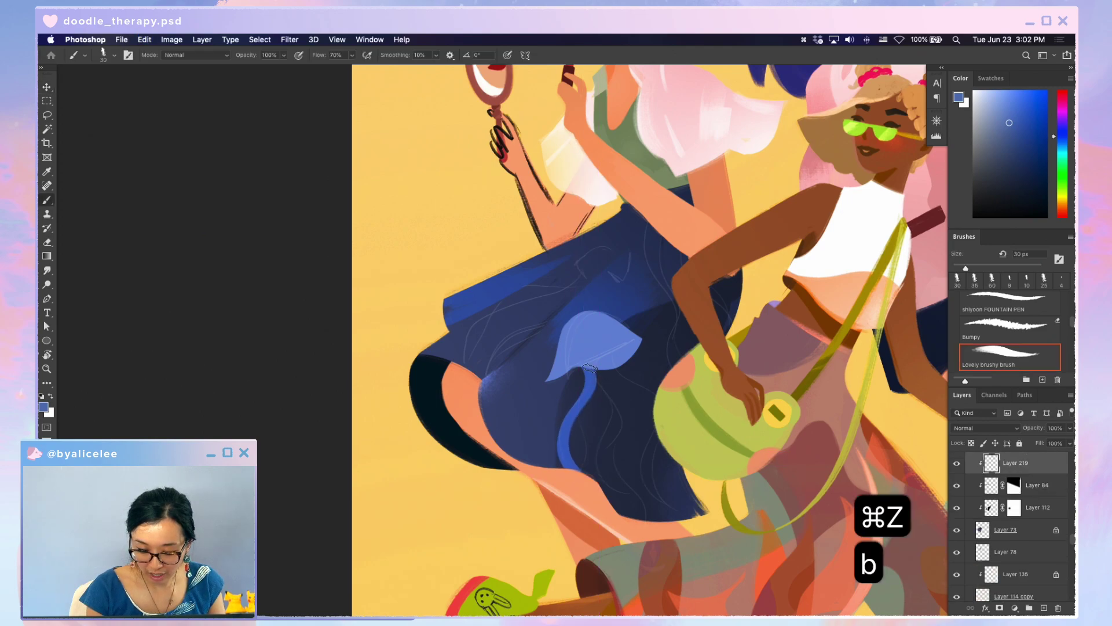
key(super+z)
mouse_move(588, 371)
mouse_down()
mouse_move(579, 434)
mouse_move(577, 415)
mouse_move(557, 466)
mouse_up()
key(e)
key(b)
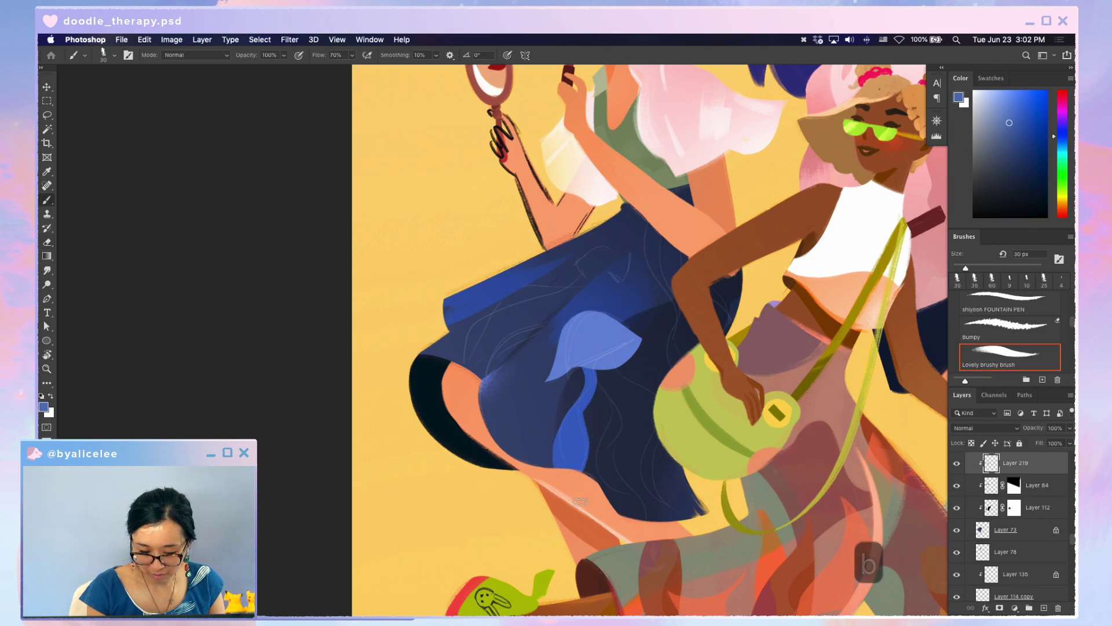
drag(584, 413, 571, 419)
- Smooth the stem and leaf edges in a rotated view with the eraser and brush, and save the document
key(e)
key(r)
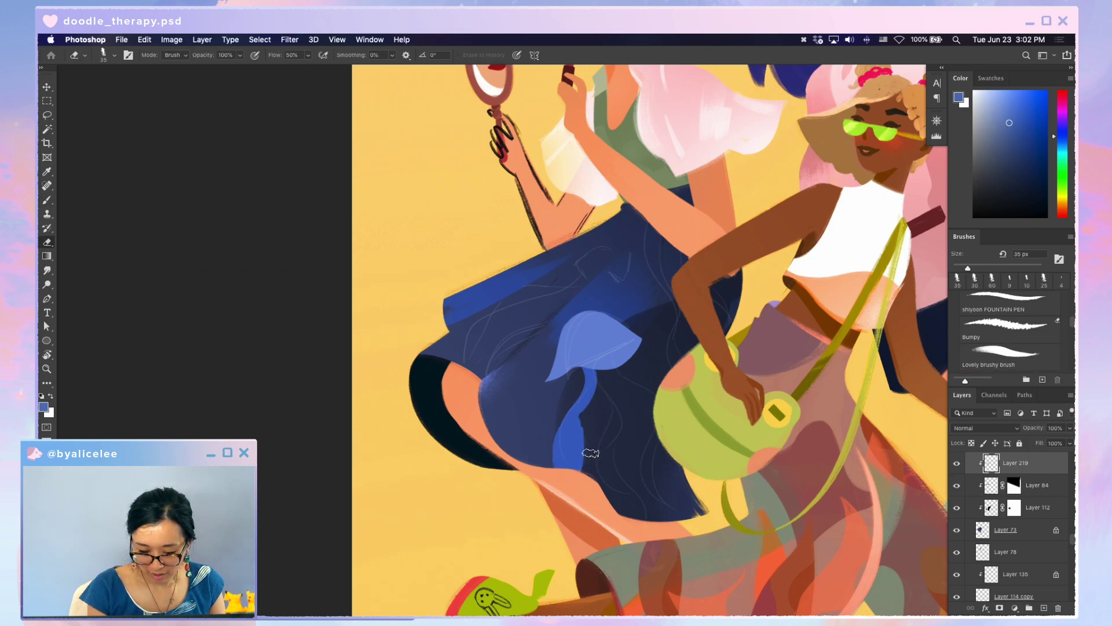
mouse_move(591, 473)
mouse_down()
mouse_move(693, 495)
mouse_move(258, 365)
mouse_up()
key(e)
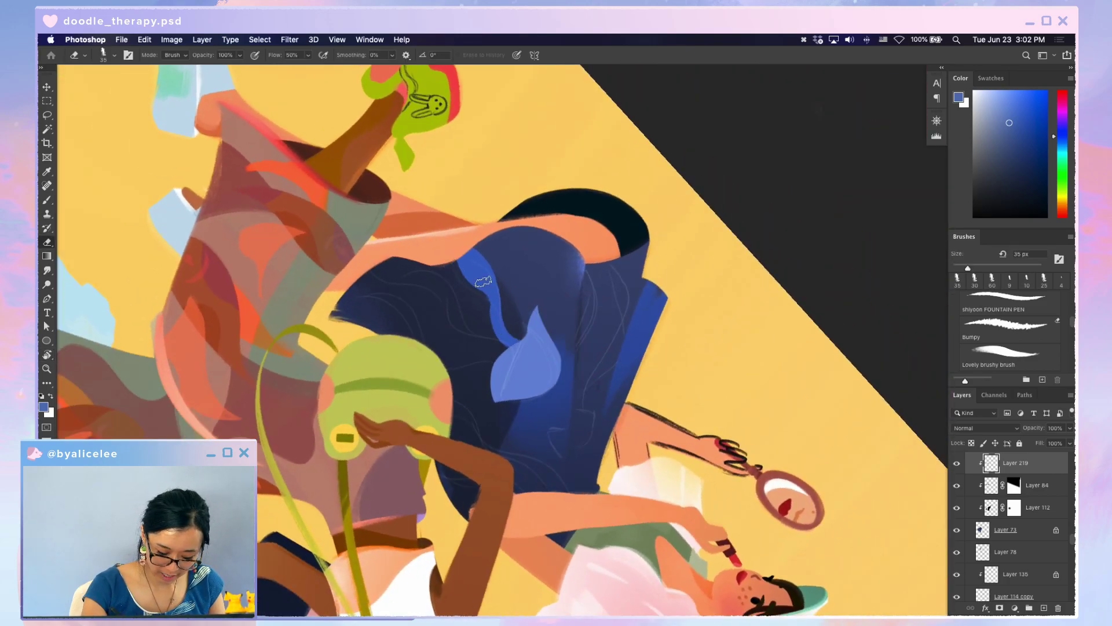
key(b)
key(super+z)
key(super+z)
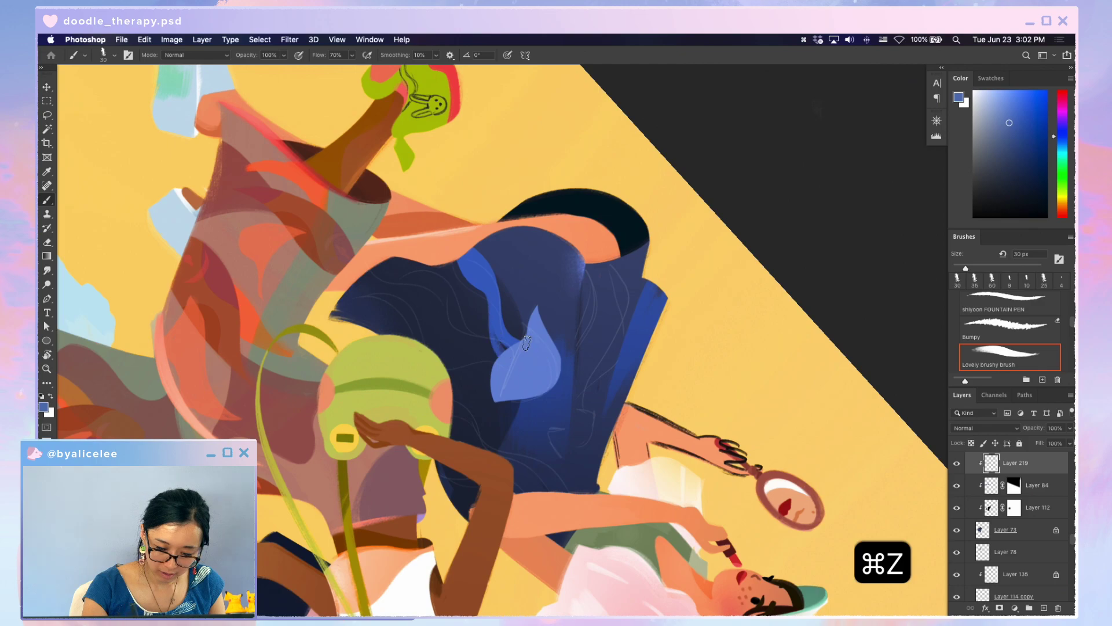
key(e)
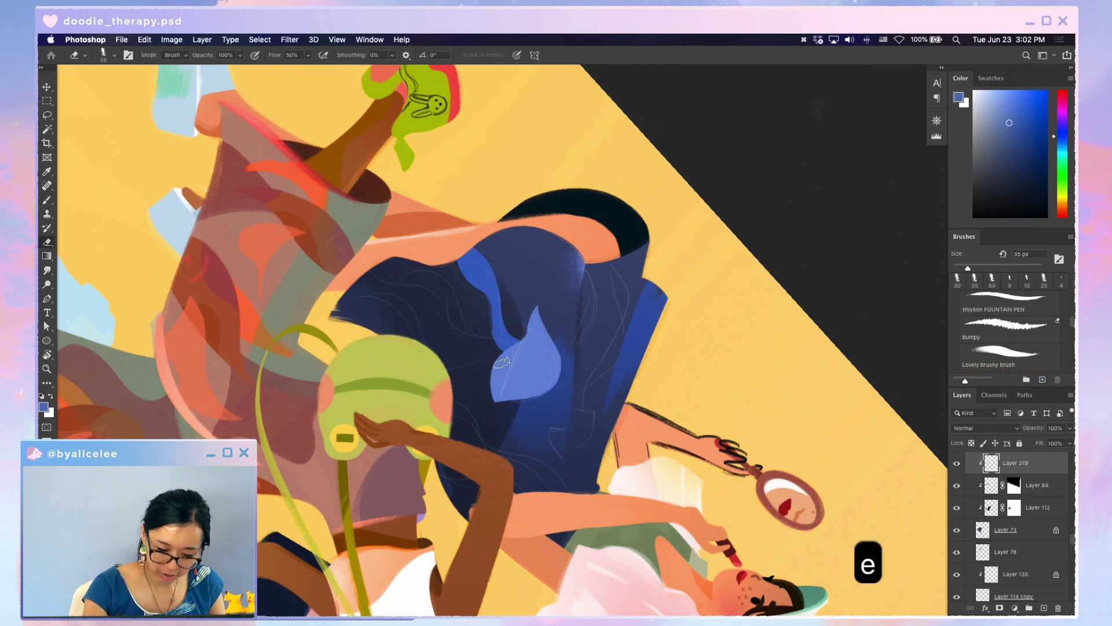
key(Escape)
key(e)
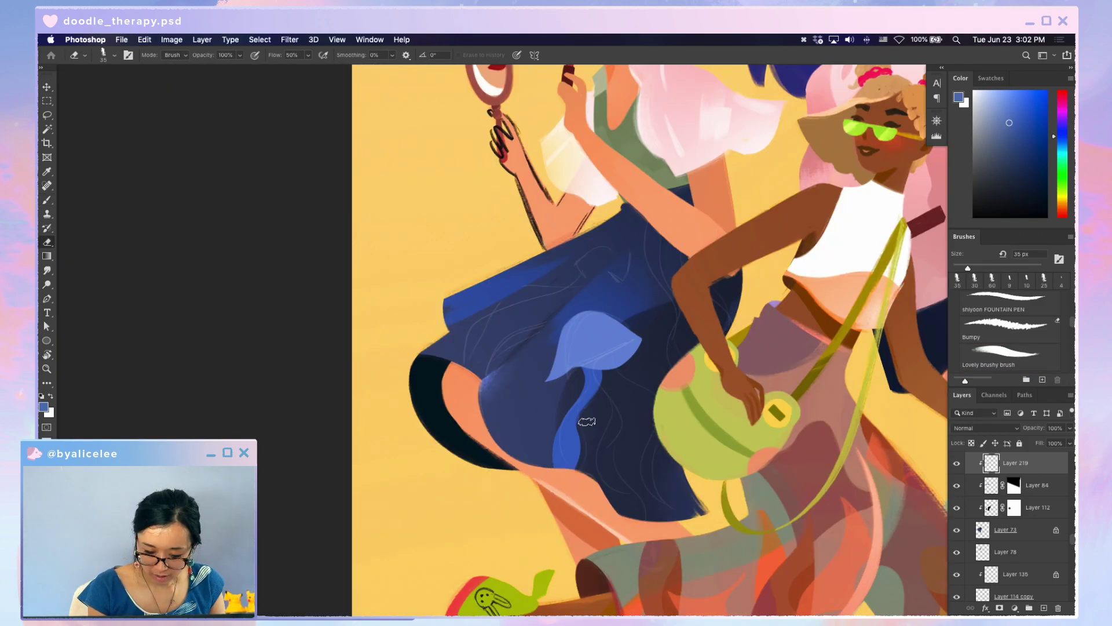
key(super+s)
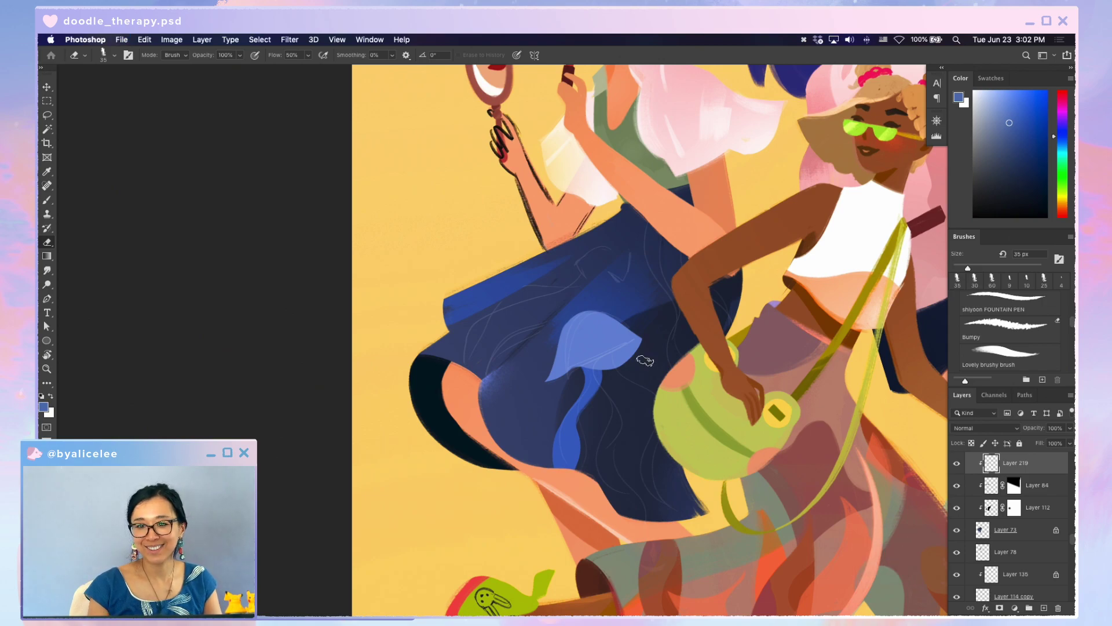
- Add a new layer above Layer 219, paint a second curved stem below the petal in a darker blue with a 15 px brush, and save
key(super+n)
key(Return)
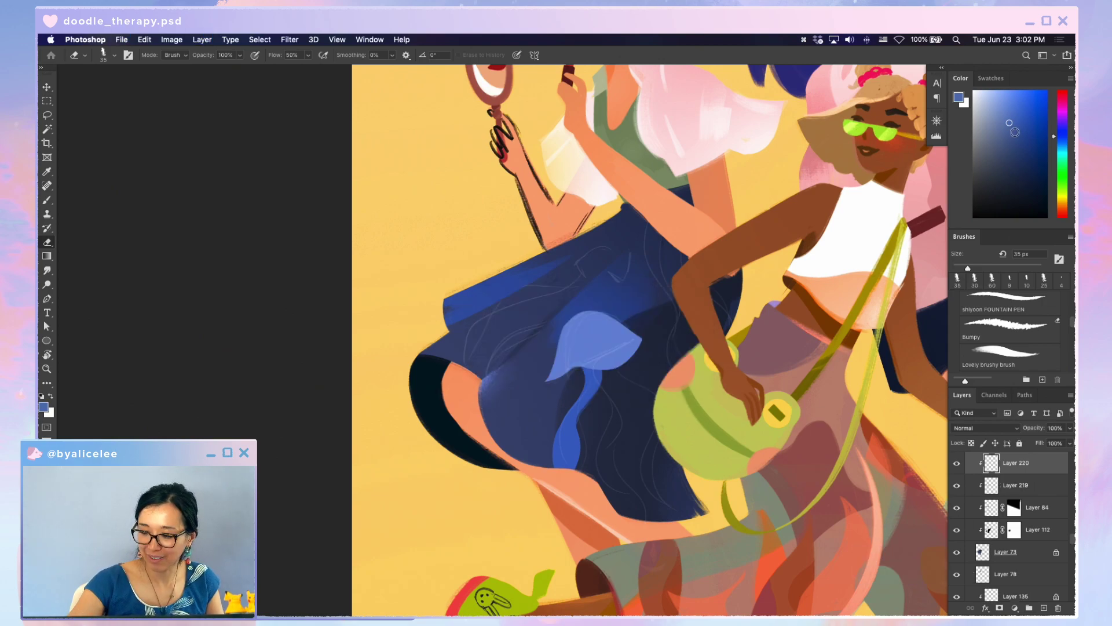
click(1014, 132)
key(super+s)
key(b)
key(bracketleft)
key(bracketleft)
key(bracketleft)
key(b)
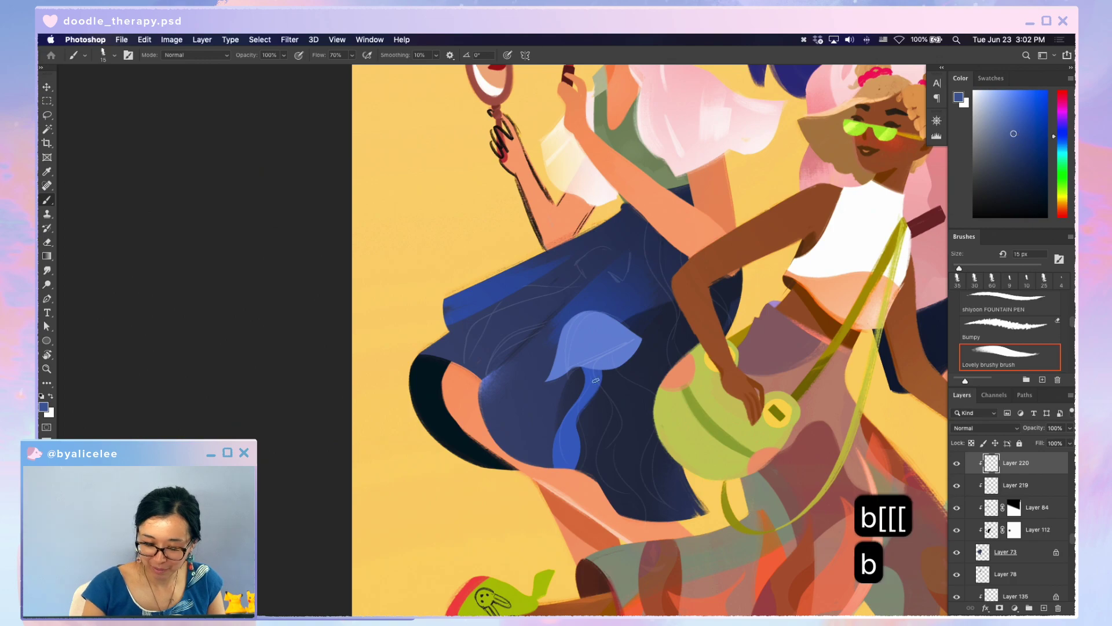
drag(603, 391, 608, 486)
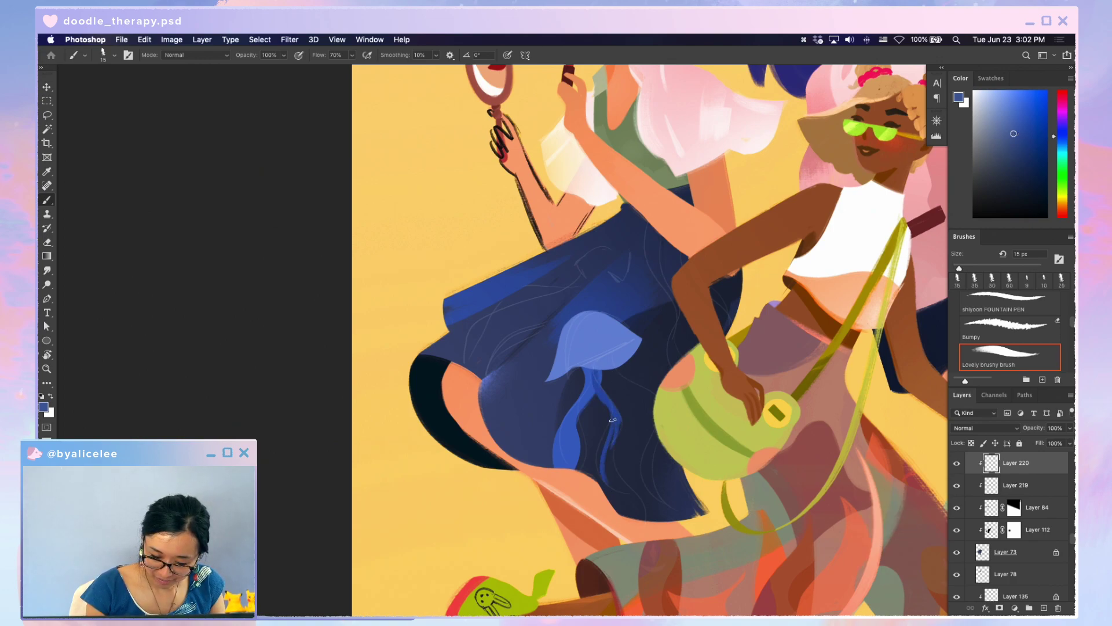
mouse_move(603, 417)
mouse_down()
mouse_move(625, 453)
mouse_move(616, 411)
mouse_move(620, 484)
mouse_up()
drag(600, 441, 617, 486)
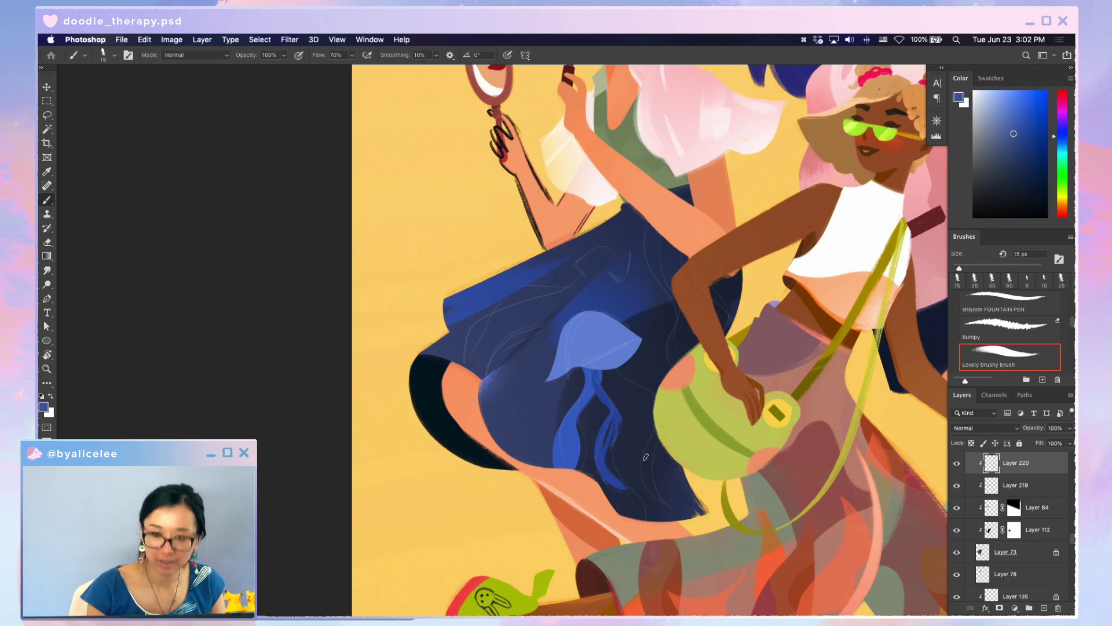
key(super+s)
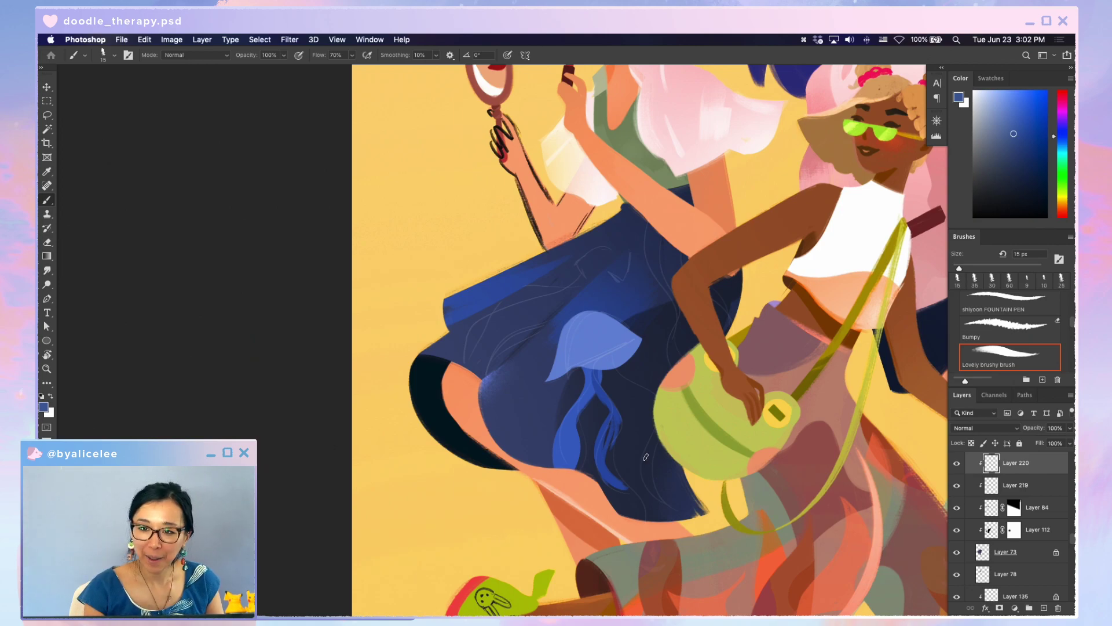
- Fill the second stem's lower part into a leaf shape, clean its edges with a 15 px eraser, and save the document
key(b)
drag(615, 416, 620, 467)
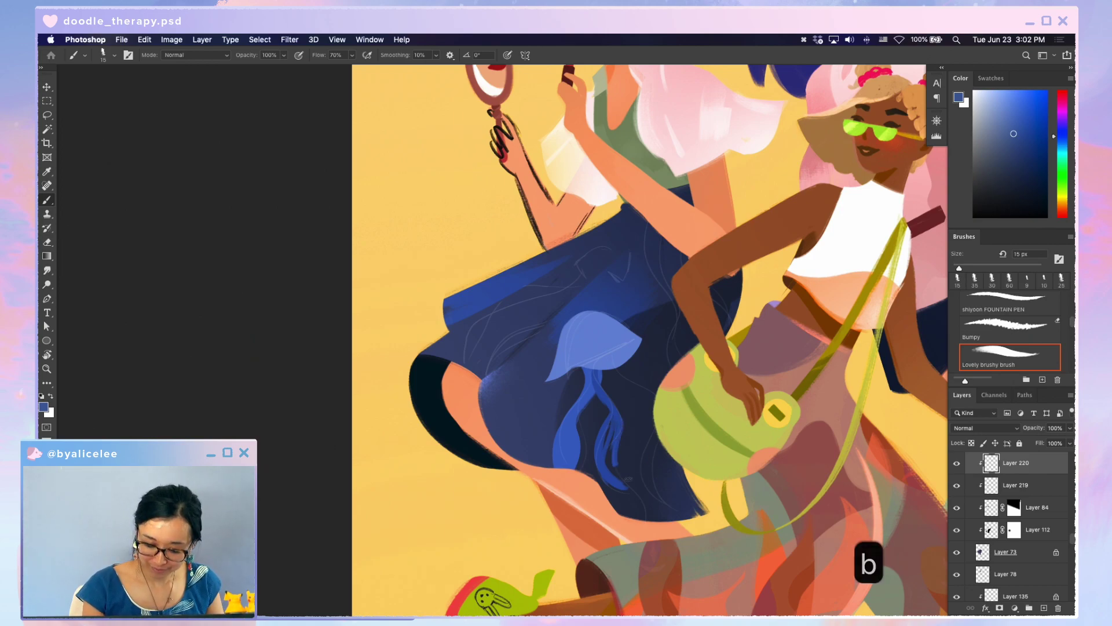
key(super+z)
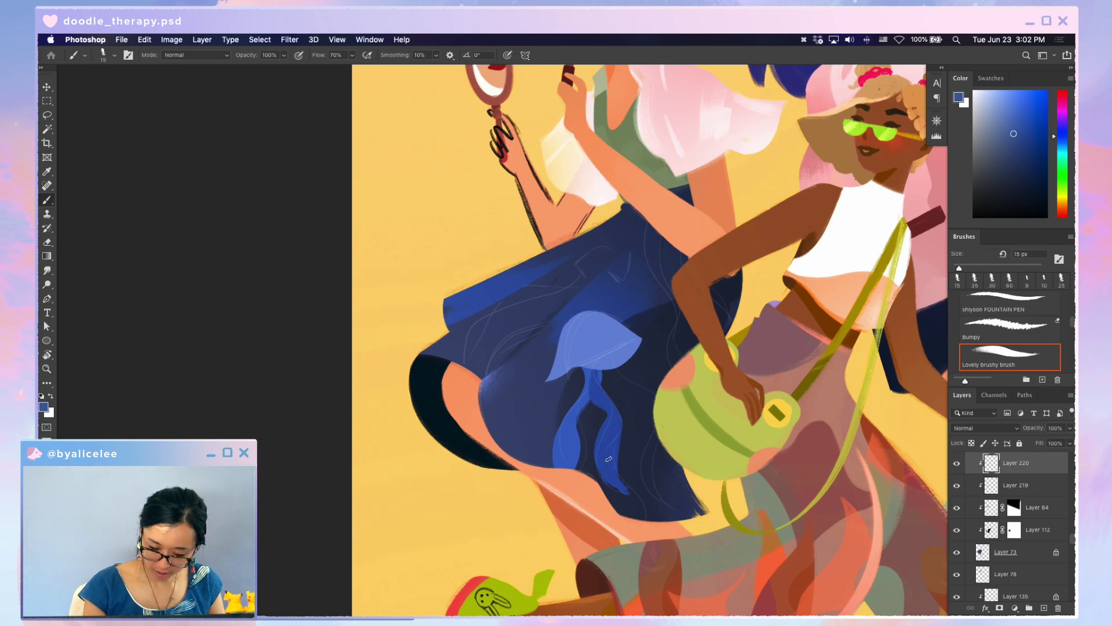
key(super+s)
key(e)
key(bracketleft)
key(bracketleft)
key(bracketleft)
key(bracketleft)
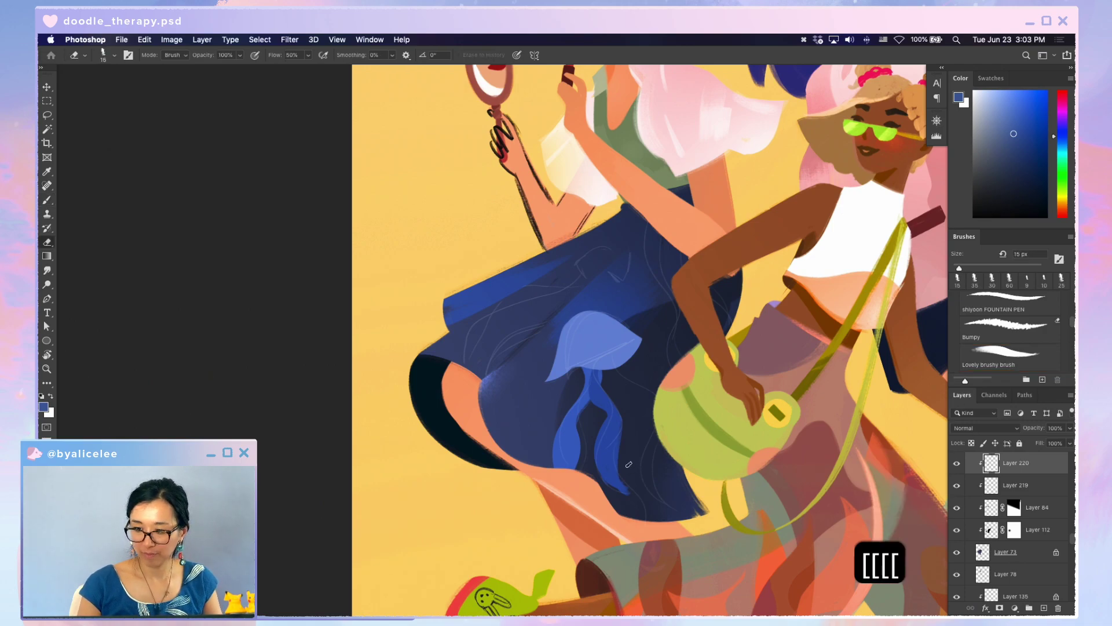
key(e)
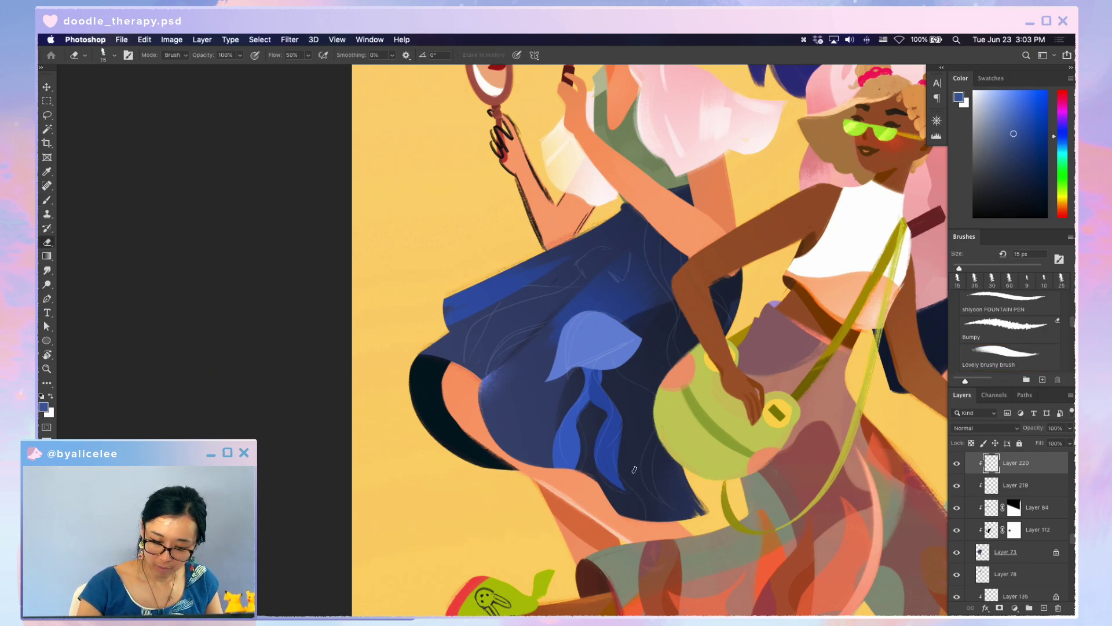
- Extend the second stem in a wavy line down to the skirt hem, widen its lower end, and save the document
key(b)
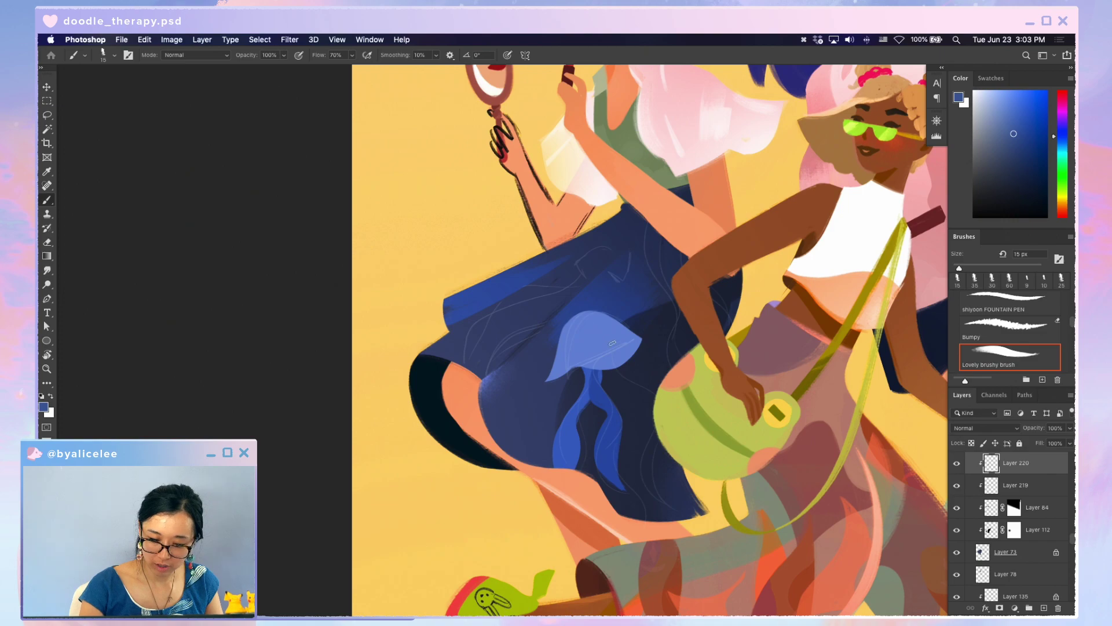
key(e)
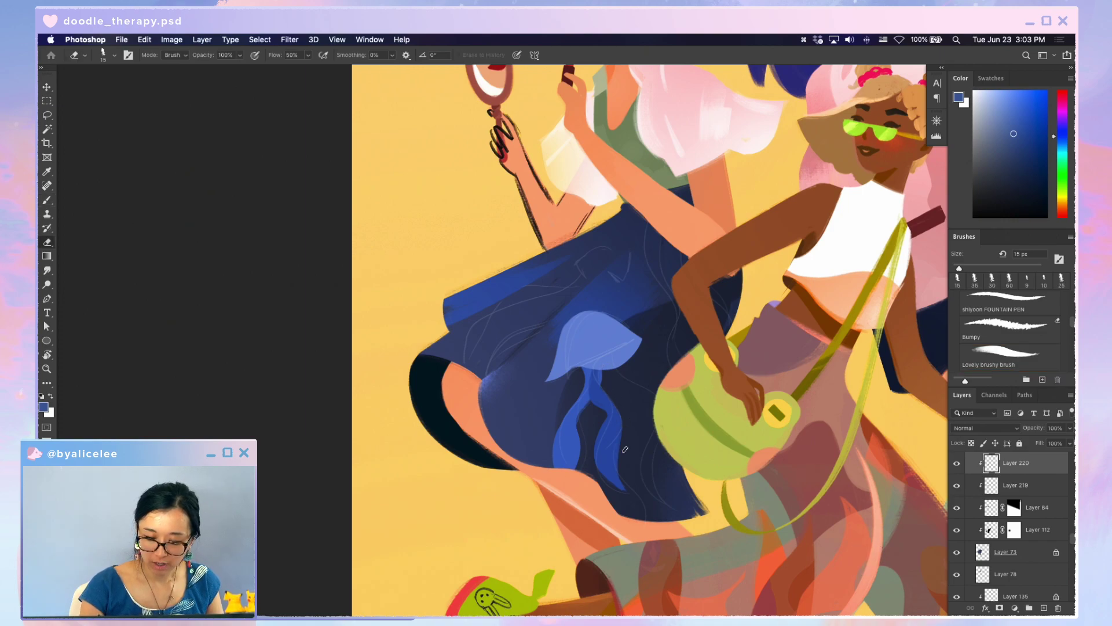
key(b)
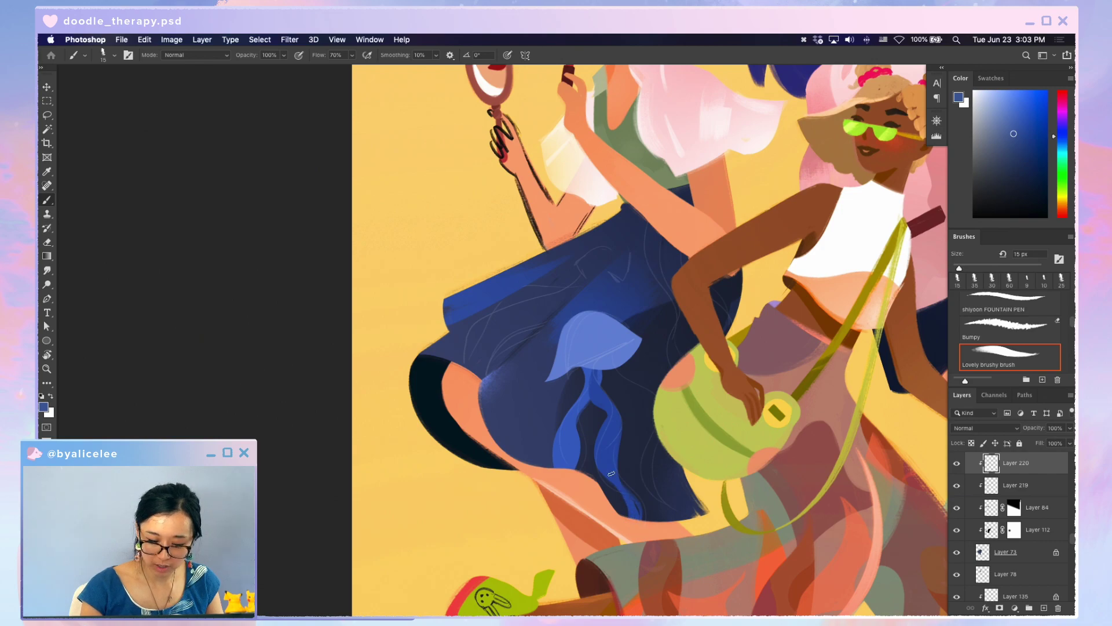
key(super+s)
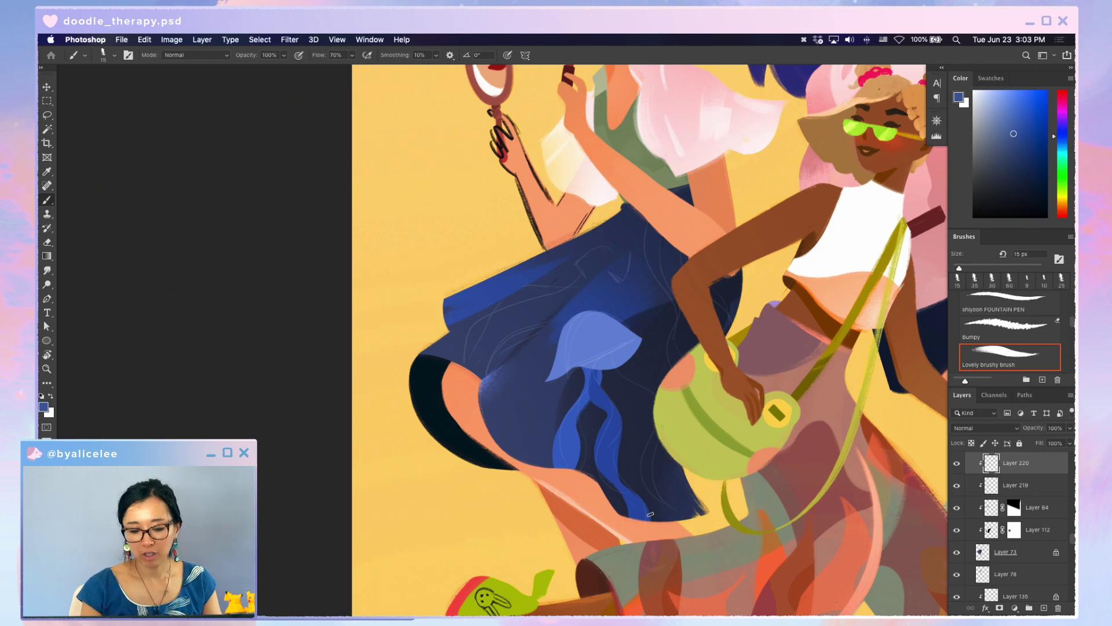
key(super+s)
- Slim the second stem's outer edge with the eraser, smooth its contours with brush and eraser, and save the document
key(e)
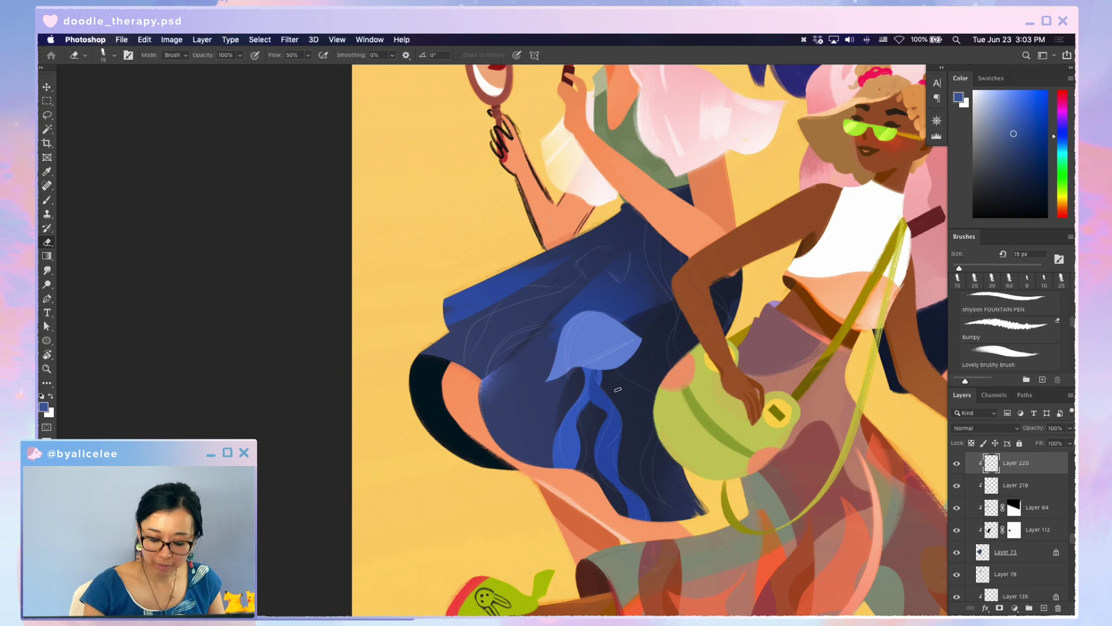
mouse_move(621, 433)
mouse_down()
mouse_move(616, 464)
mouse_move(620, 449)
mouse_up()
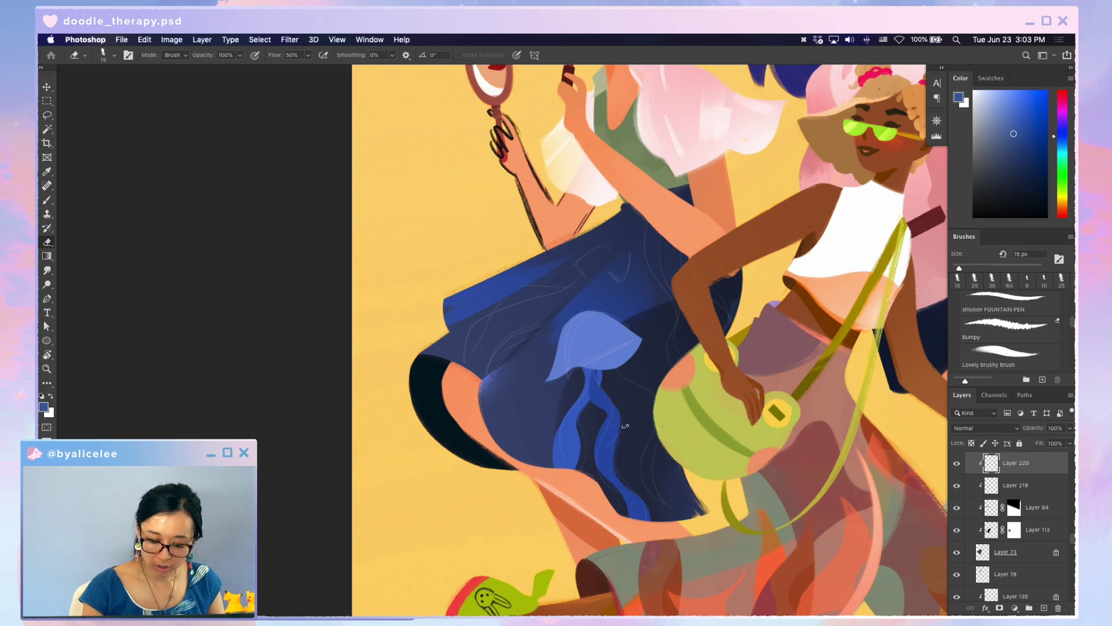
key(super+s)
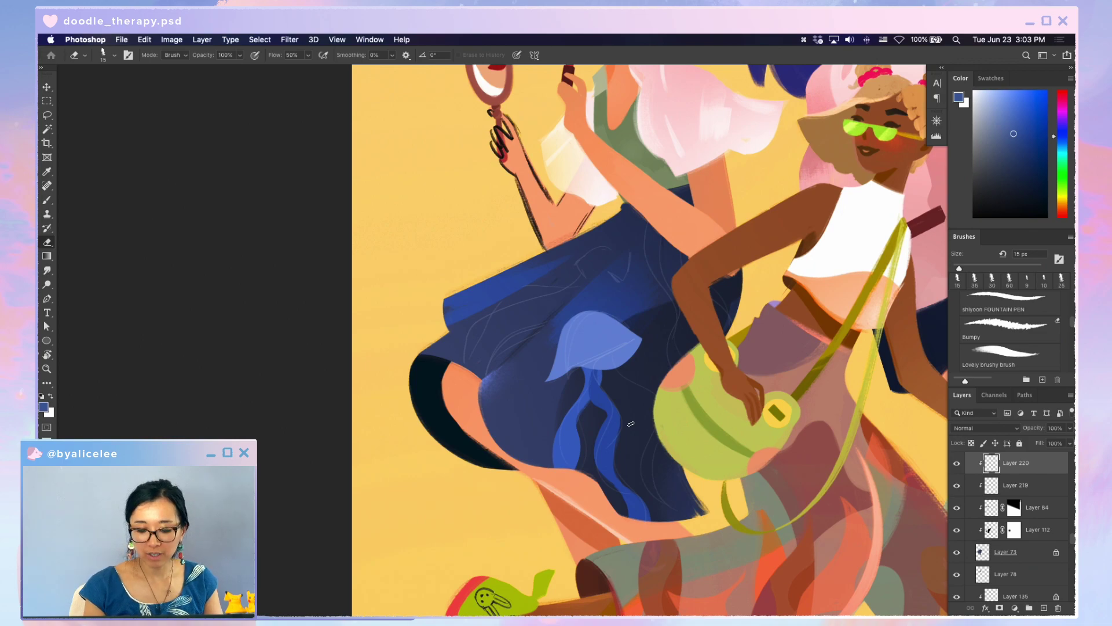
key(e)
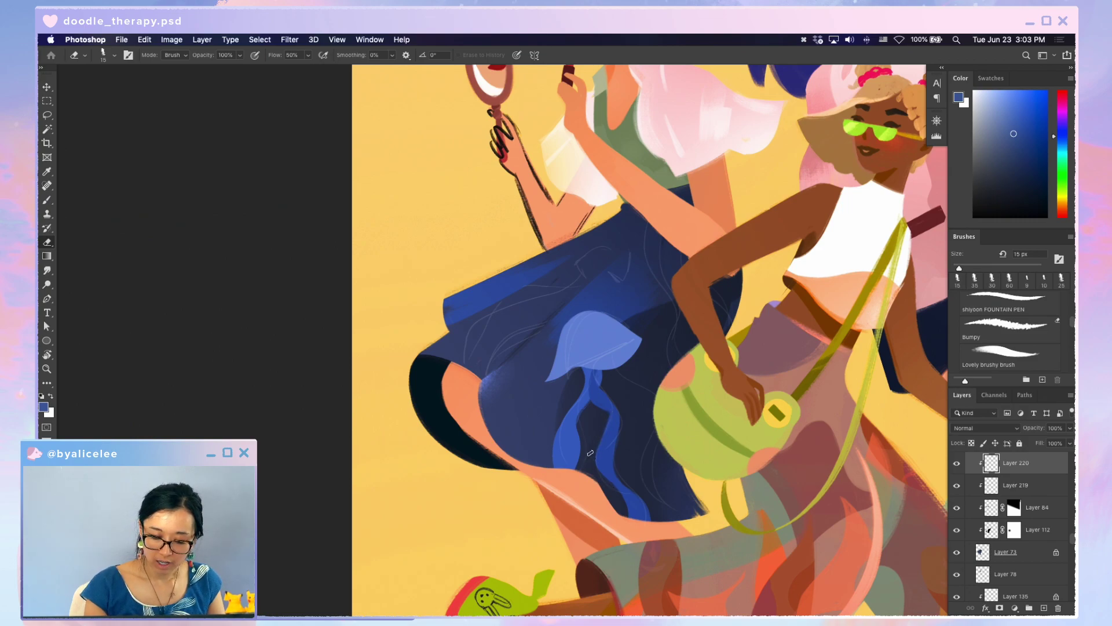
key(b)
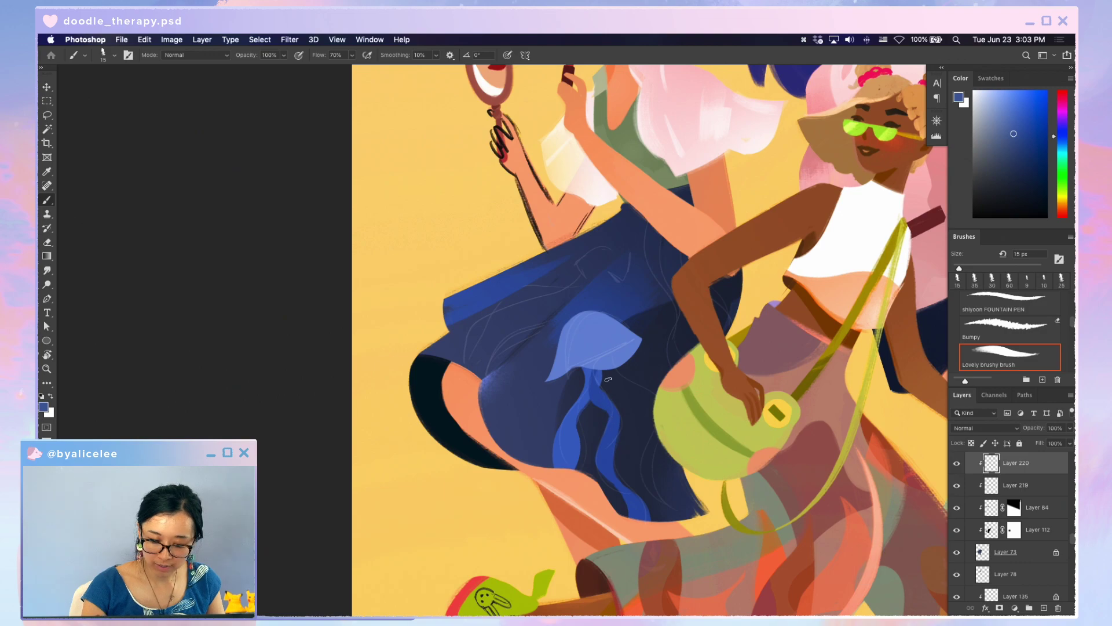
key(e)
key(b)
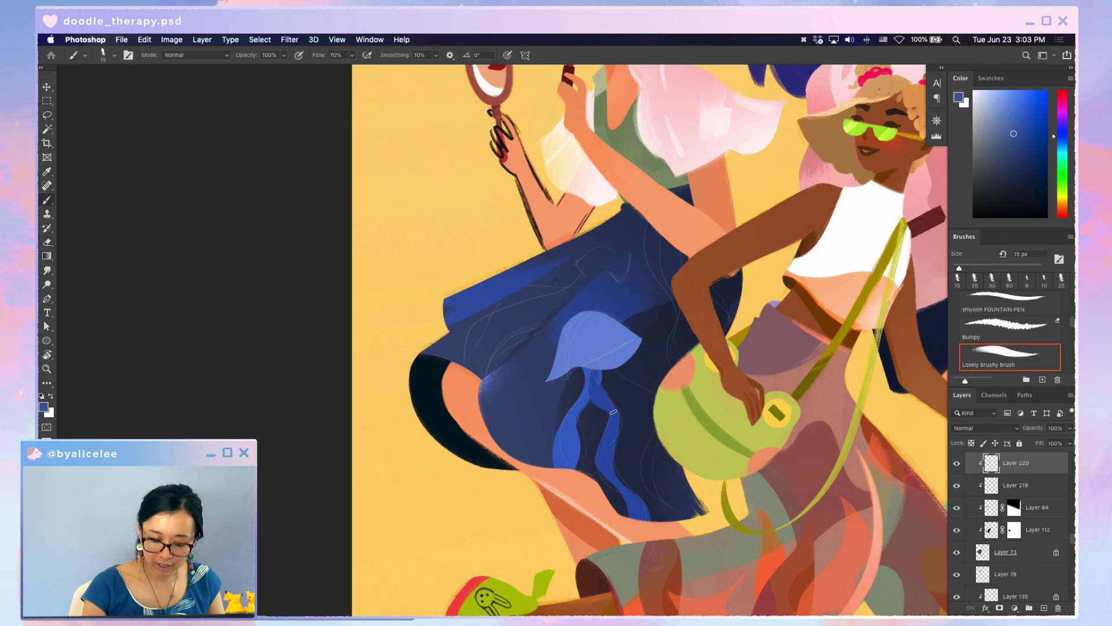
key(e)
key(super+s)
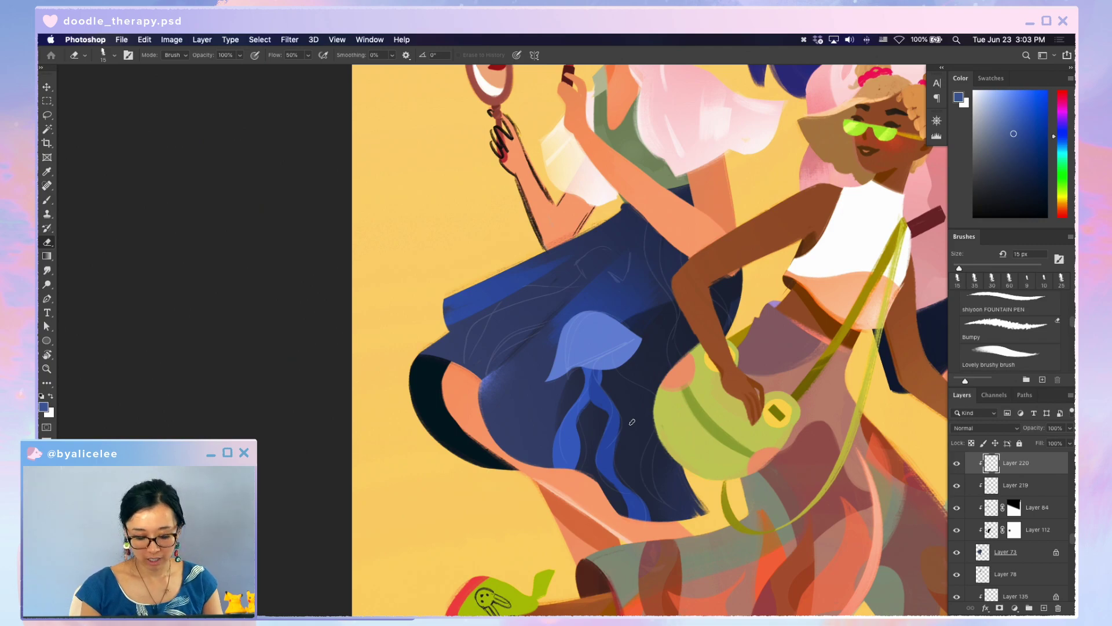
key(super+s)
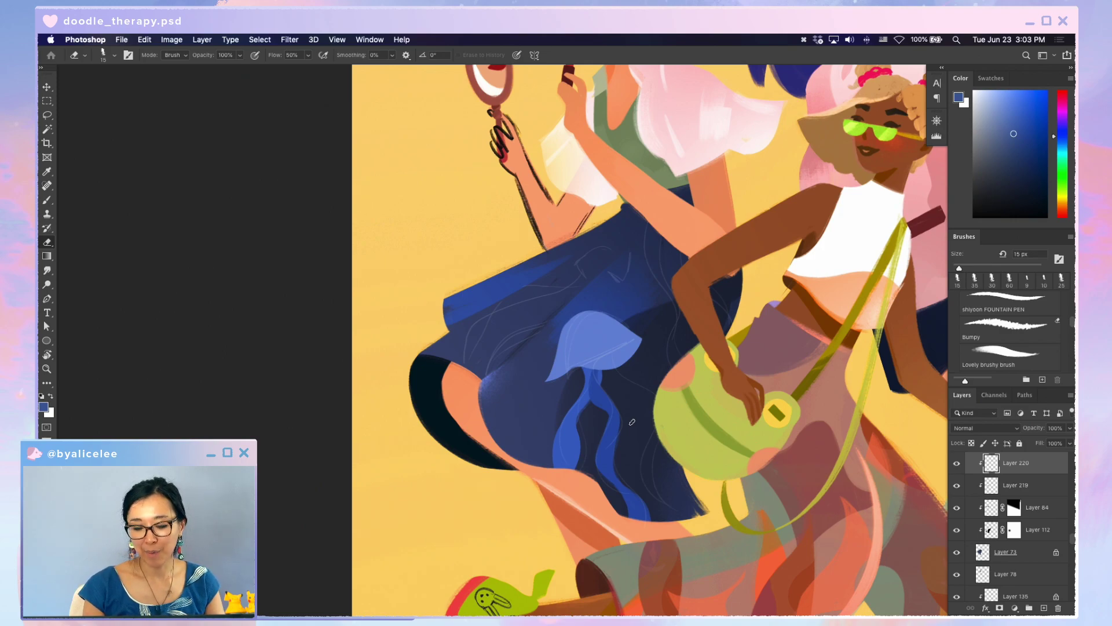
- Touch up the second stem's lower end near the skirt hem and save the document
key(b)
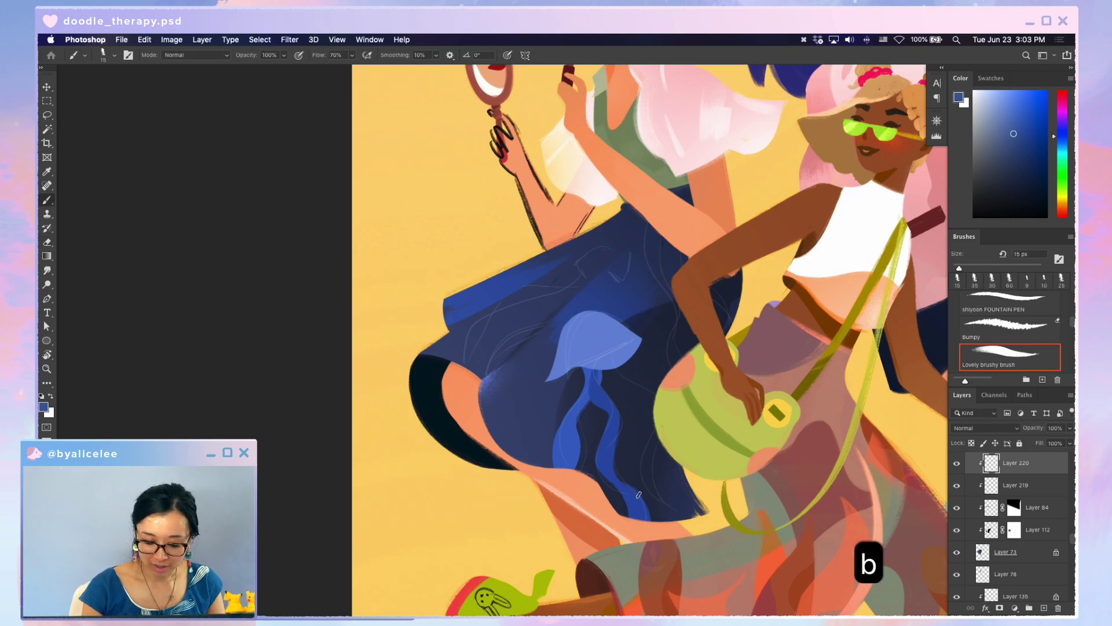
key(super+s)
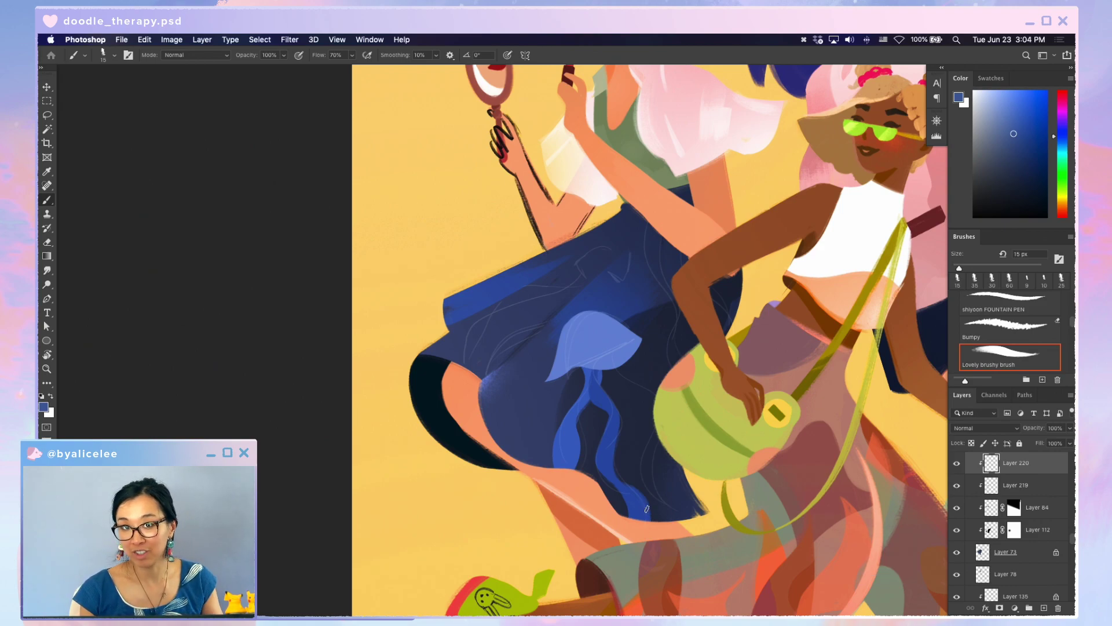
key(e)
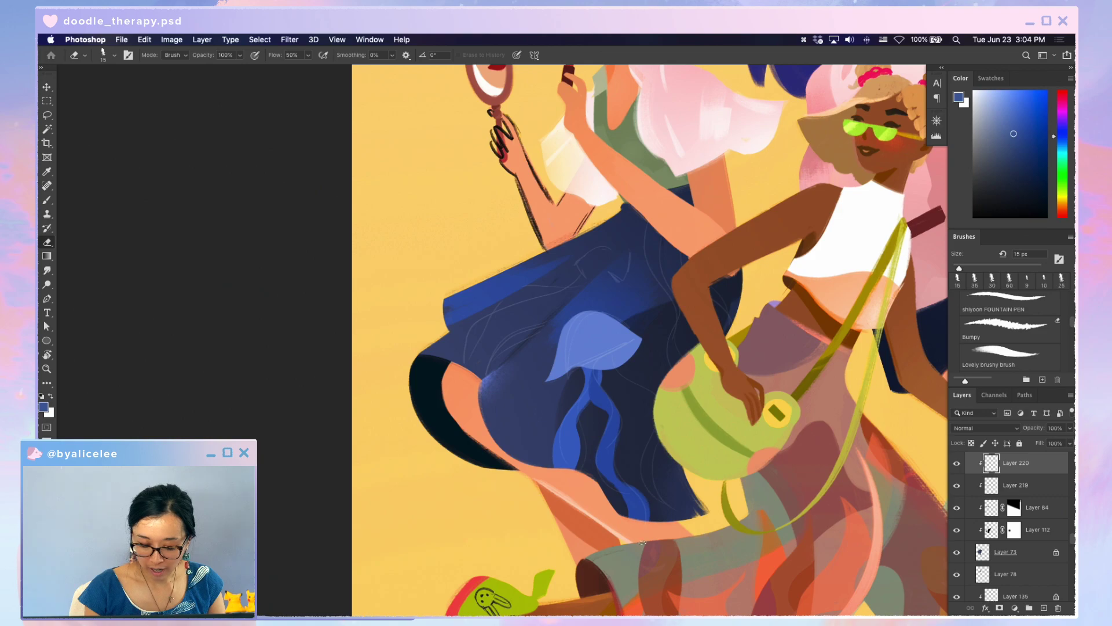
key(super+s)
- Select the first stem on Layer 219, adjust its shape slightly with Free Transform, and save the document
key(v)
click(579, 461)
key(super+t)
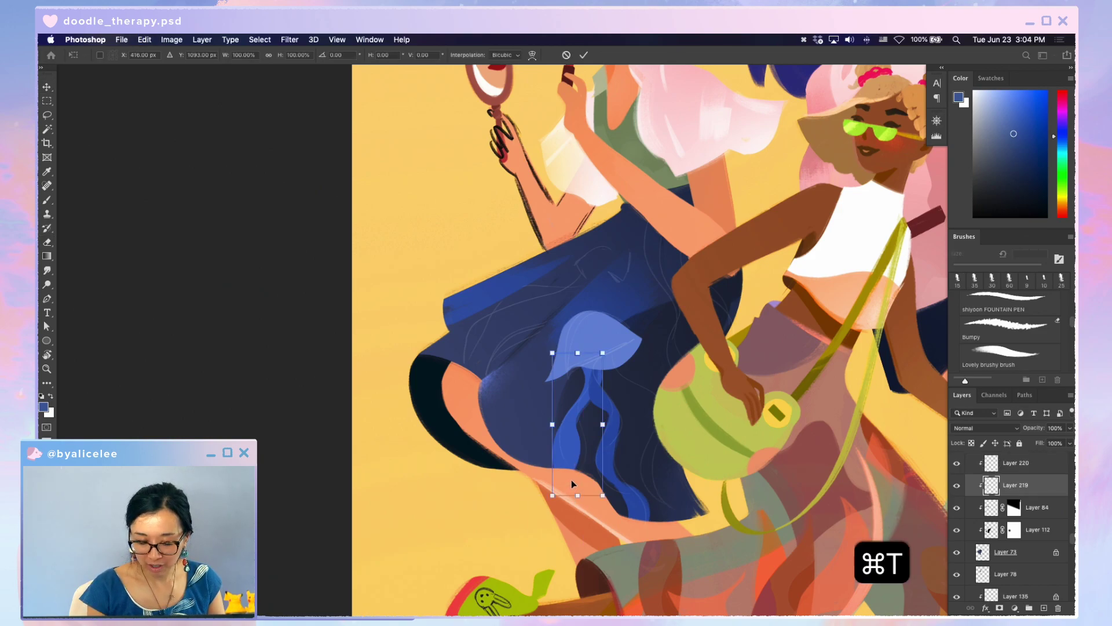
drag(577, 498, 585, 498)
drag(578, 353, 576, 352)
key(Return)
key(super+s)
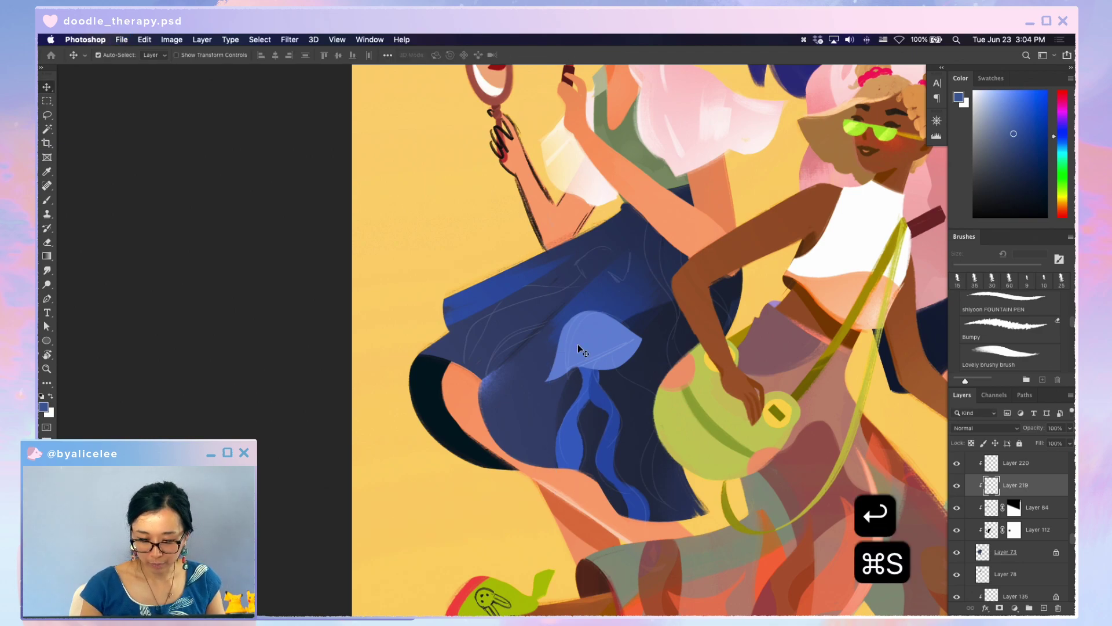
- Sample the first stem's blue, paint a third curved stem on Layer 219 from the petal to the green bag, and save
key(i)
click(573, 435)
key(b)
drag(618, 368, 651, 433)
mouse_move(623, 394)
mouse_down()
mouse_move(651, 442)
mouse_move(653, 414)
mouse_up()
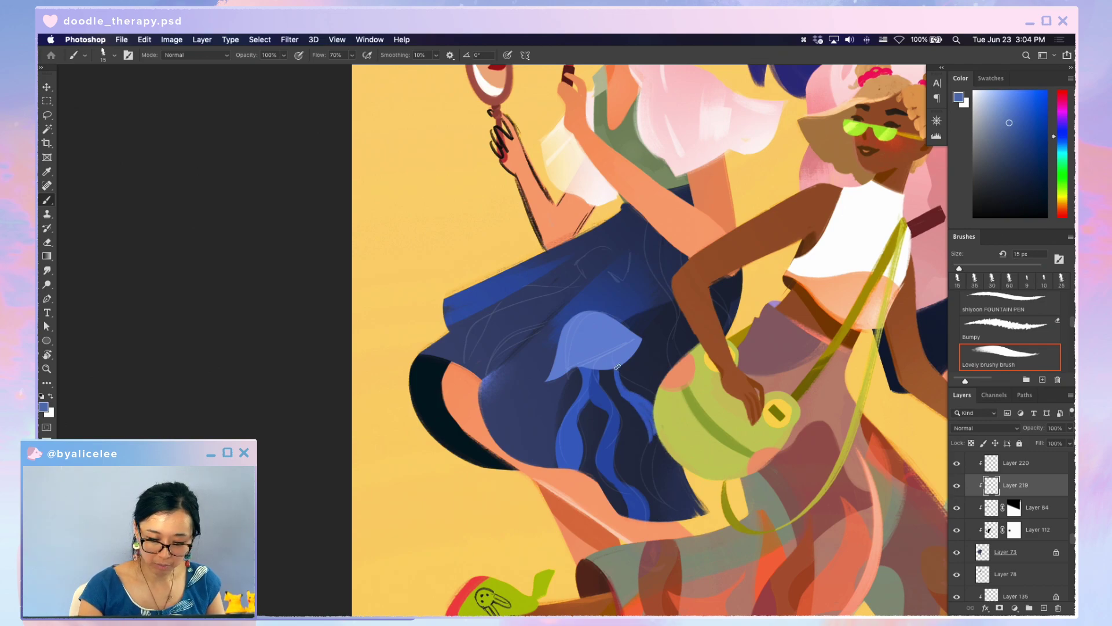
drag(617, 366, 610, 374)
key(super+s)
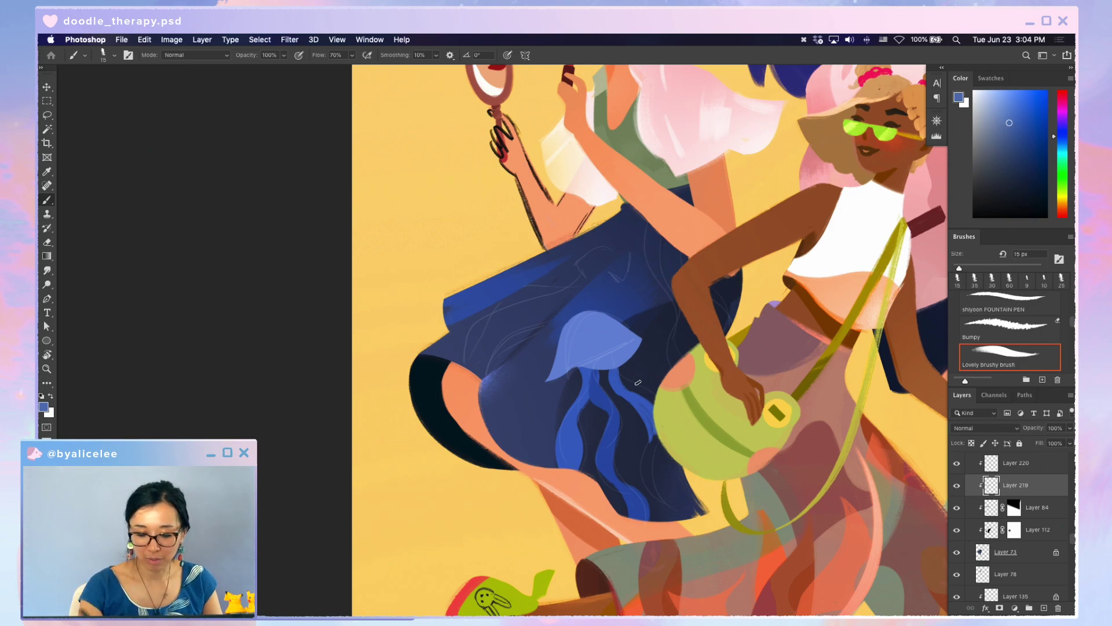
- Refine the edges of the third stem between the petal and the green bag with the brush and eraser
key(b)
key(e)
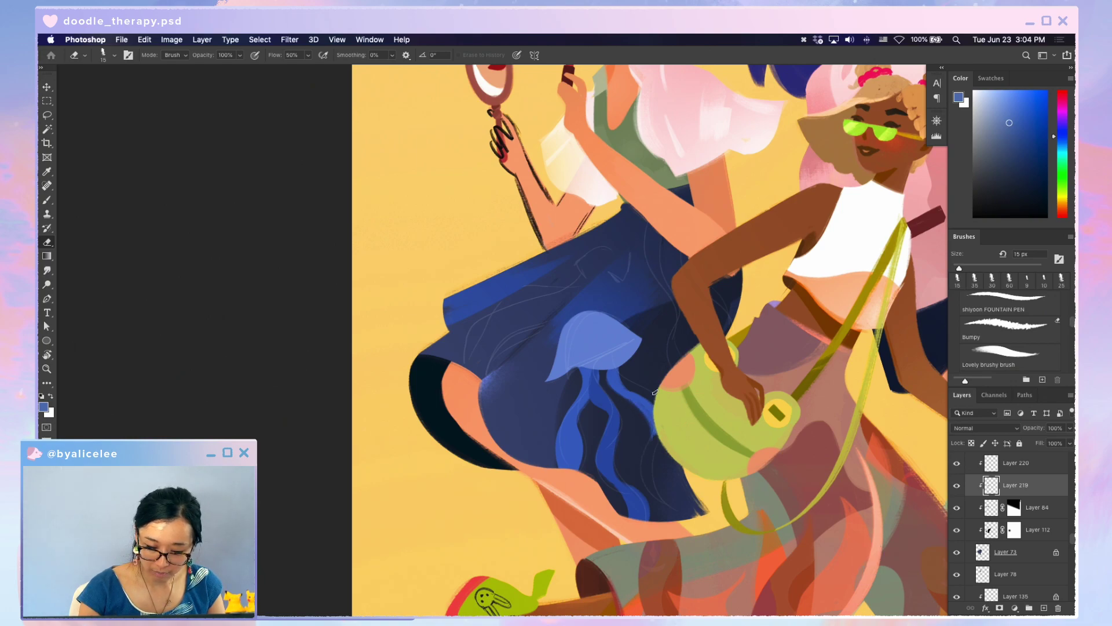
key(b)
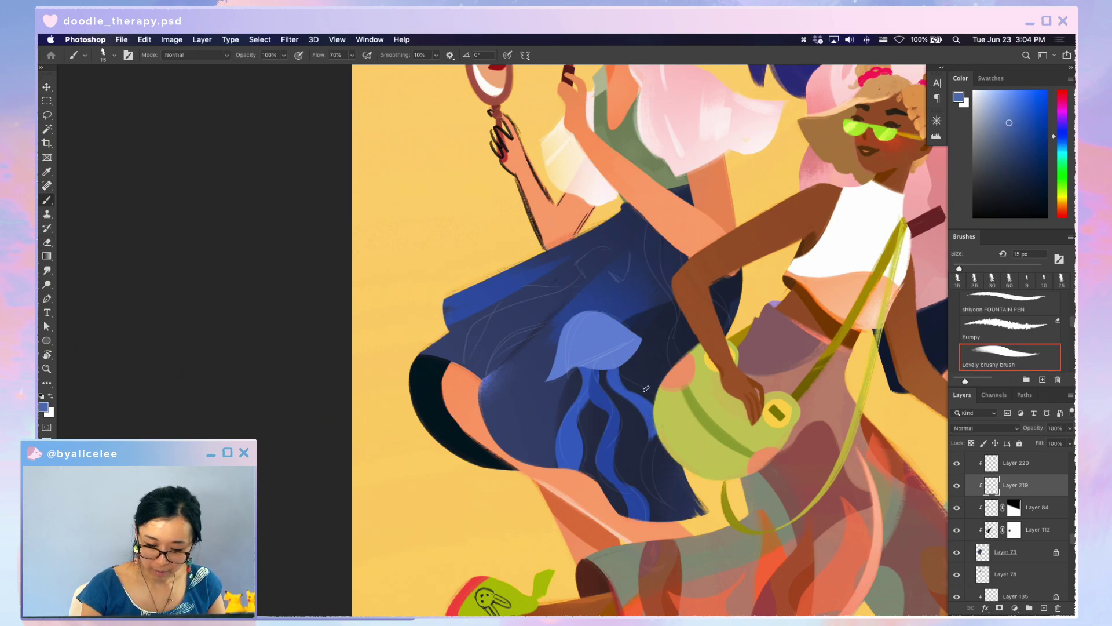
key(e)
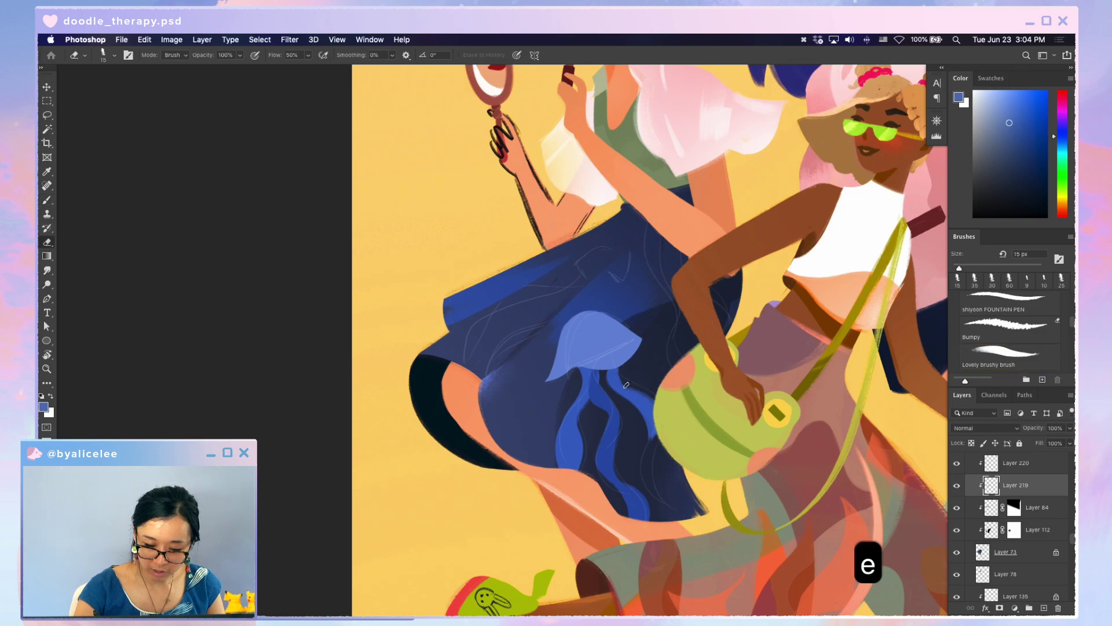
key(b)
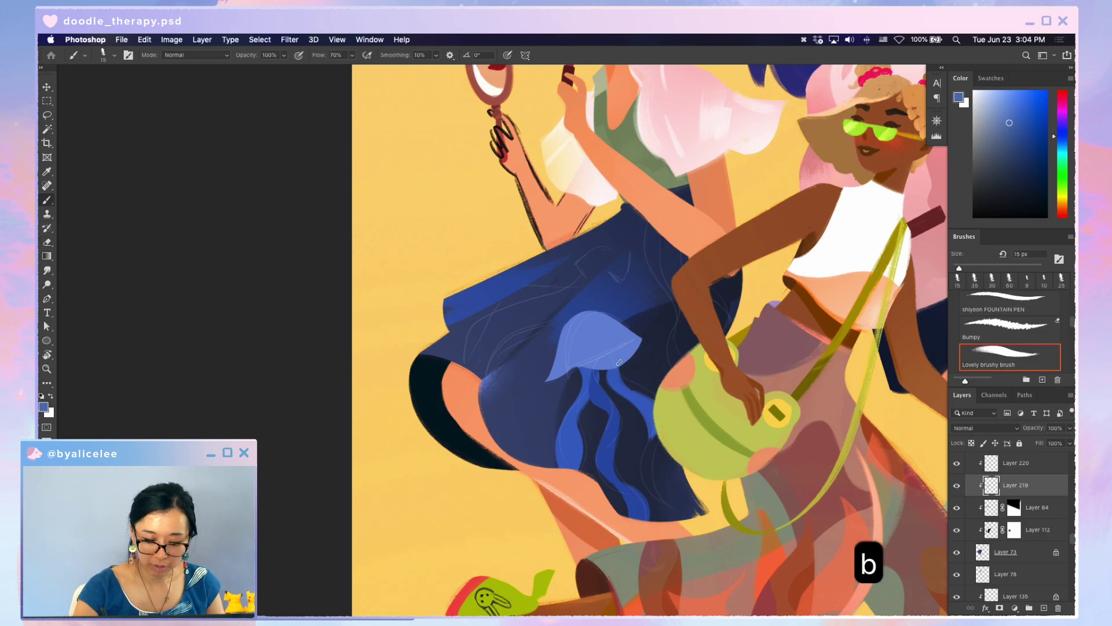
drag(647, 432, 635, 481)
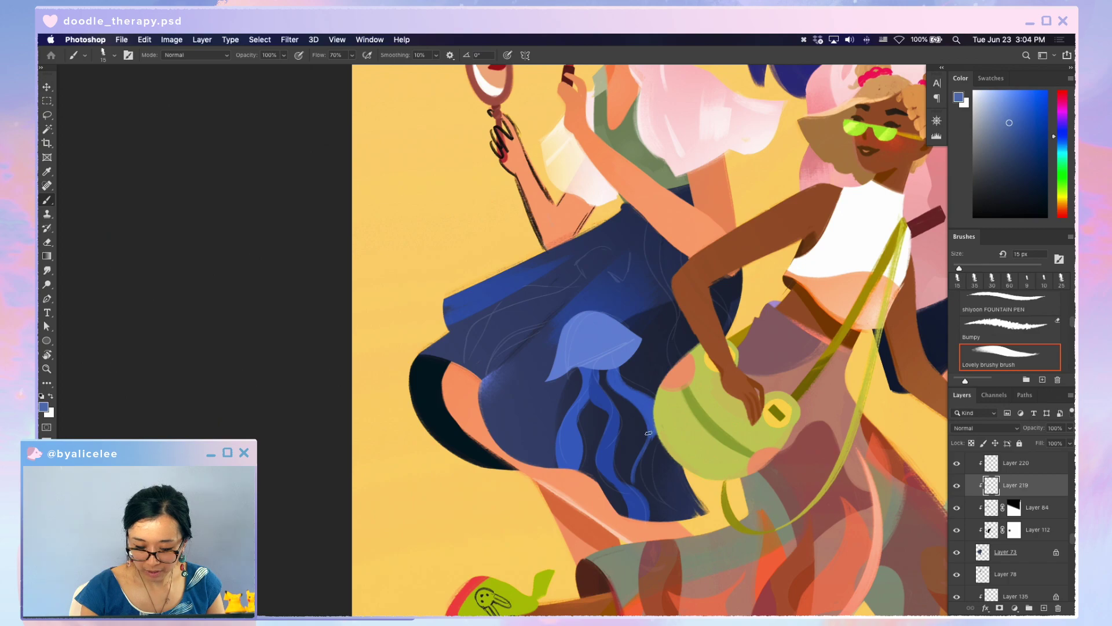
key(super+z)
drag(651, 429, 633, 492)
key(super+z)
- Paint the third stem's lower continuation from the green bag's edge down toward the skirt hem
drag(643, 415, 636, 489)
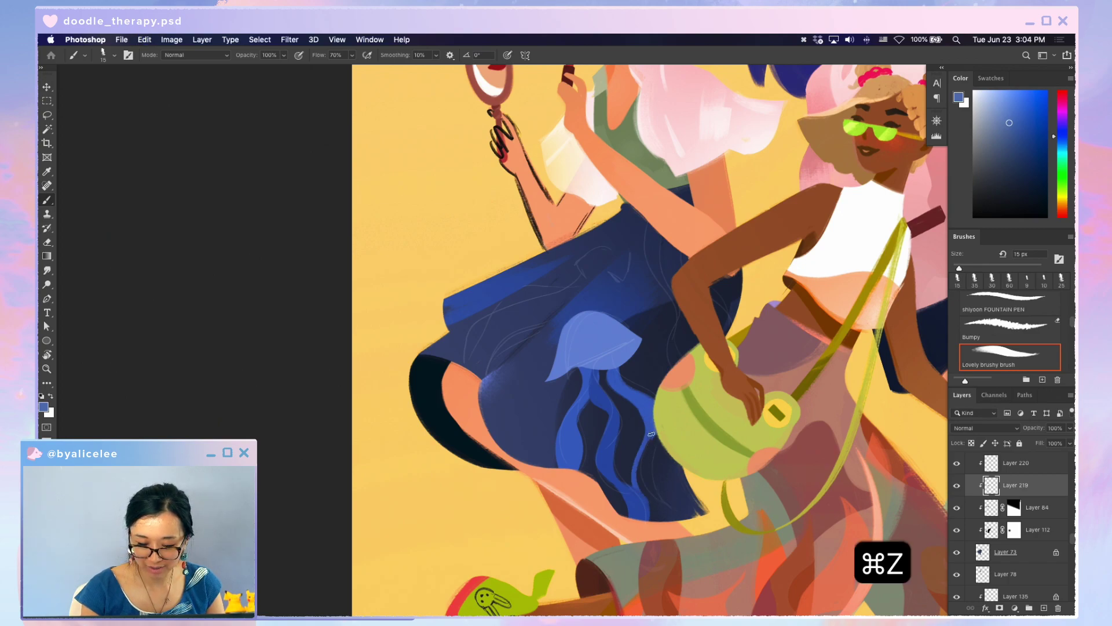
drag(644, 441, 655, 508)
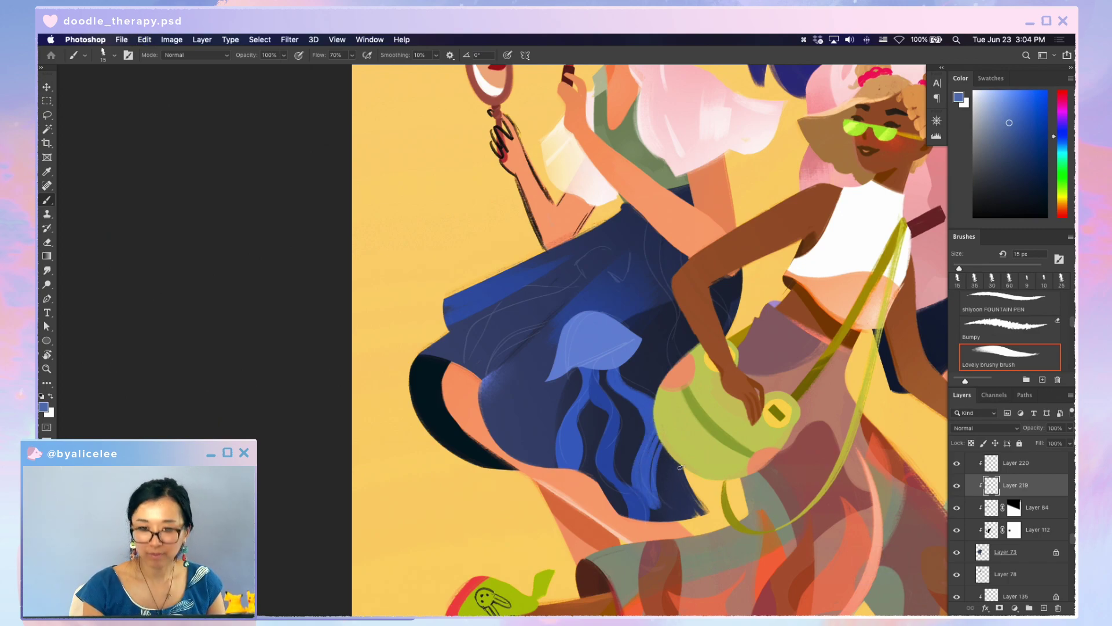
- Touch up the edges of the third tentacle beside the green bag and below the jellyfish's bell with the brush and eraser
key(super+s)
key(b)
drag(655, 439, 651, 472)
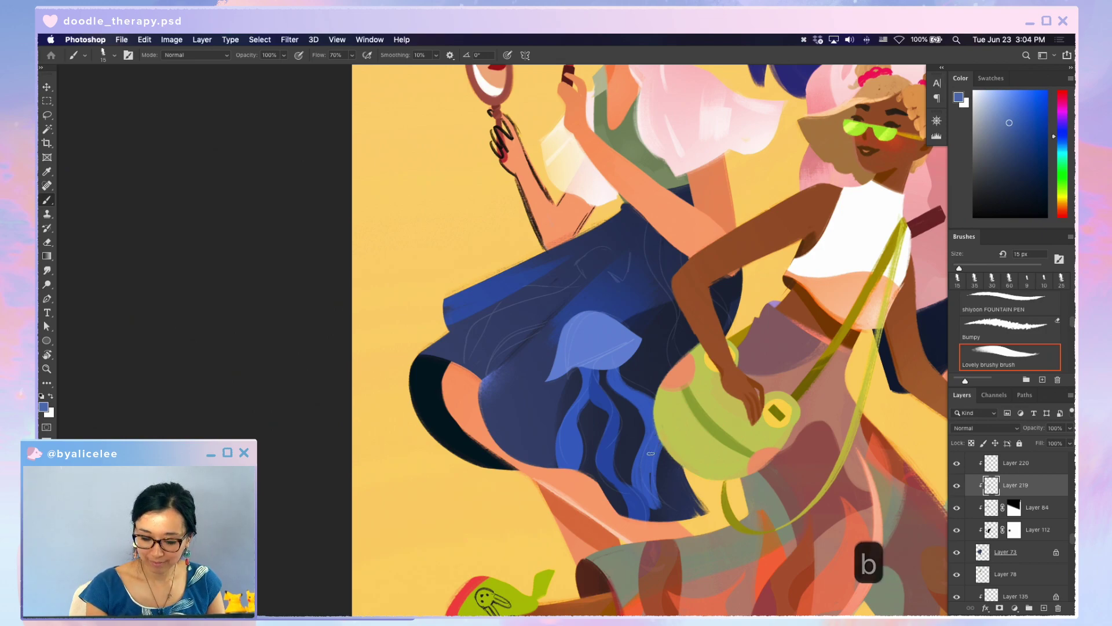
key(b)
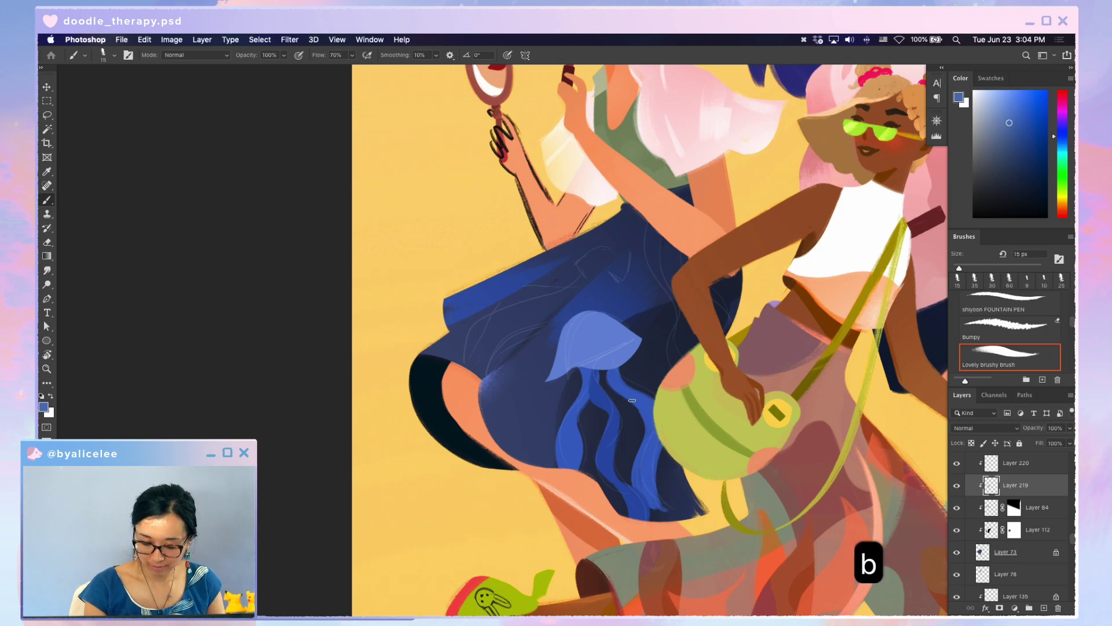
drag(640, 406, 637, 468)
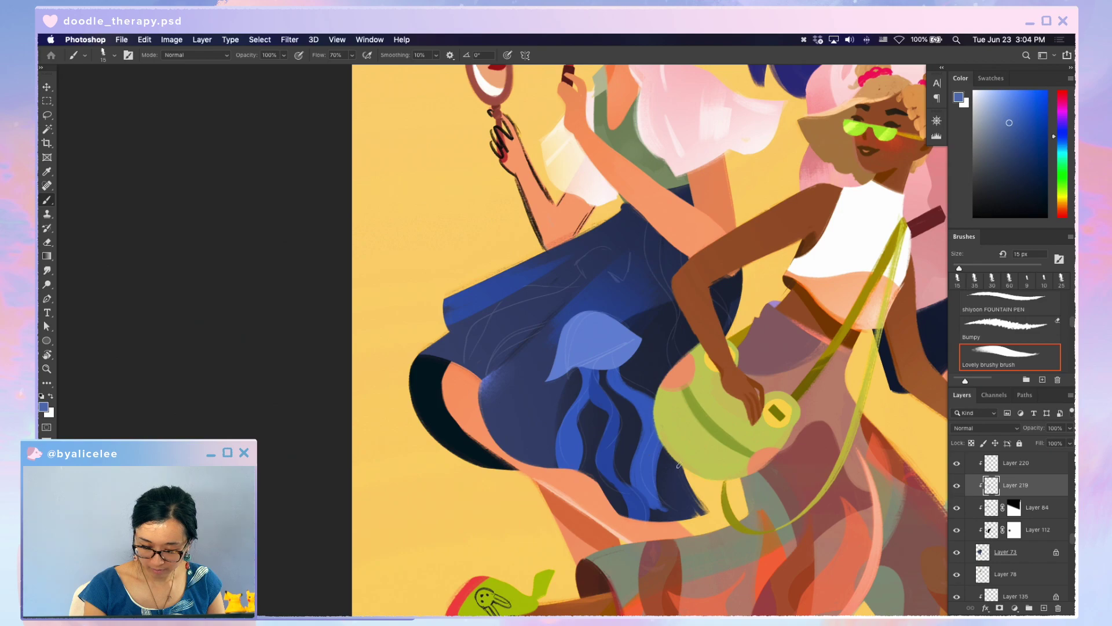
key(e)
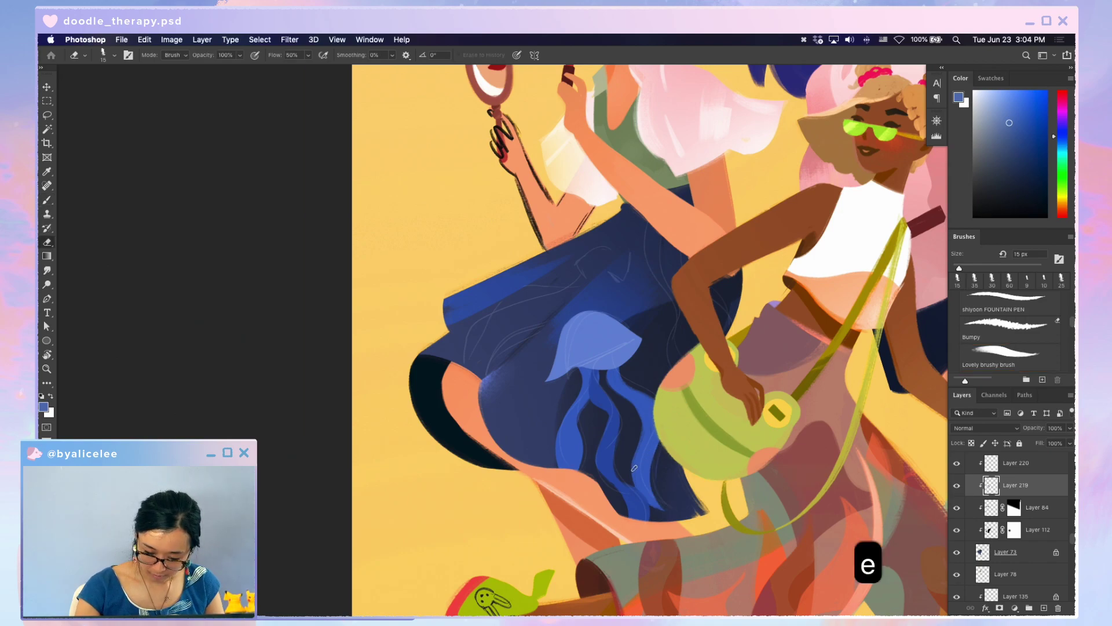
key(b)
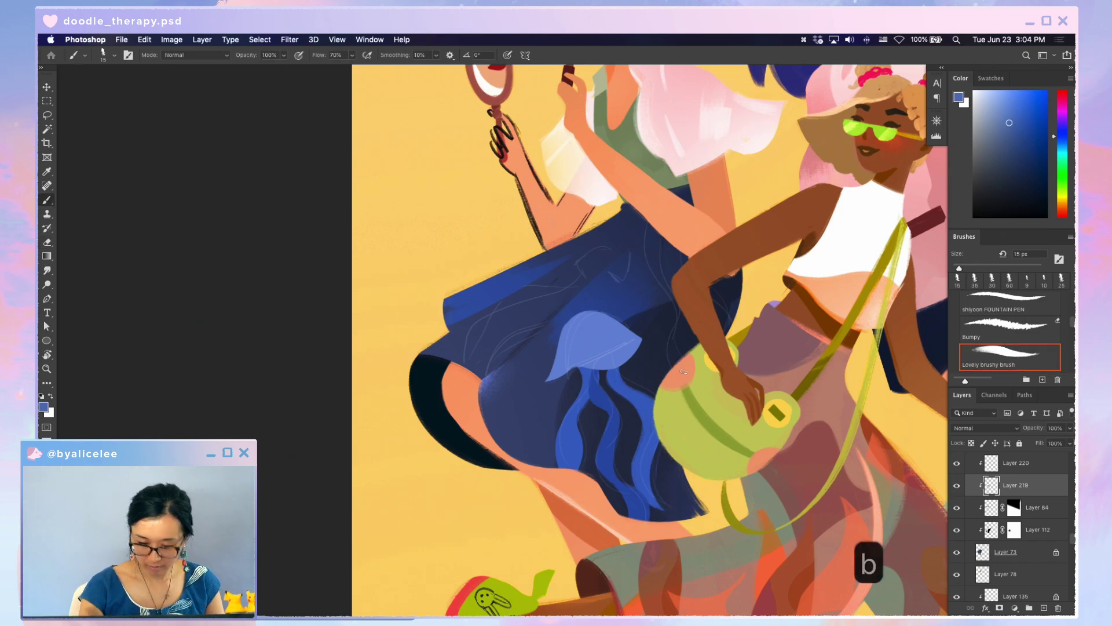
key(super+minus)
key(super+minus)
key(super+equal)
key(super+equal)
key(super+equal)
key(e)
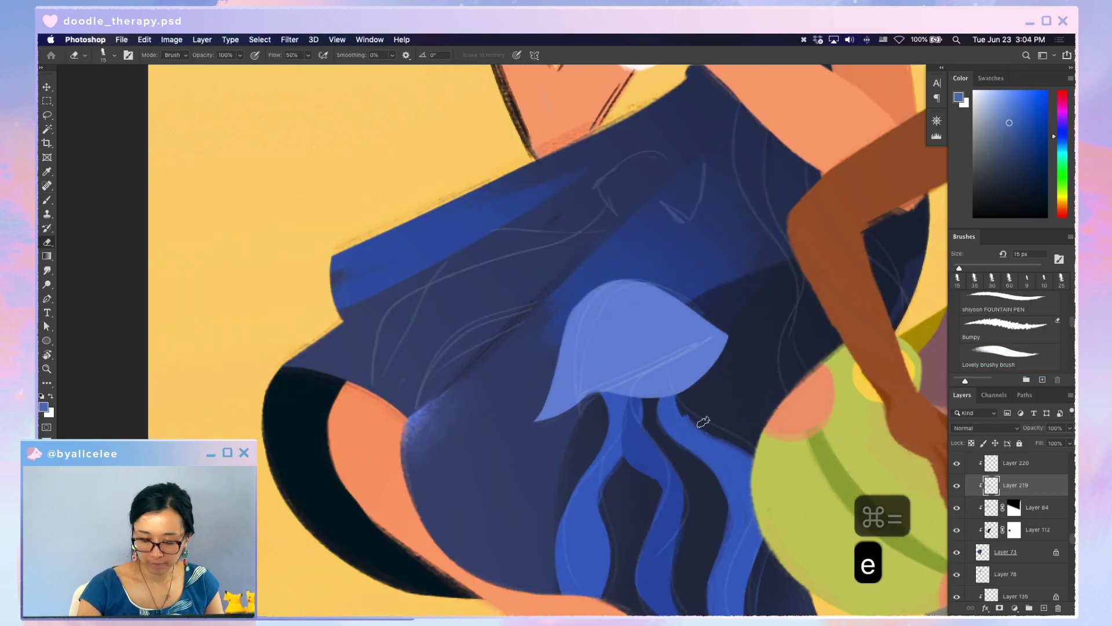
key(super+minus)
key(super+minus)
key(super+minus)
key(super+equal)
key(super+equal)
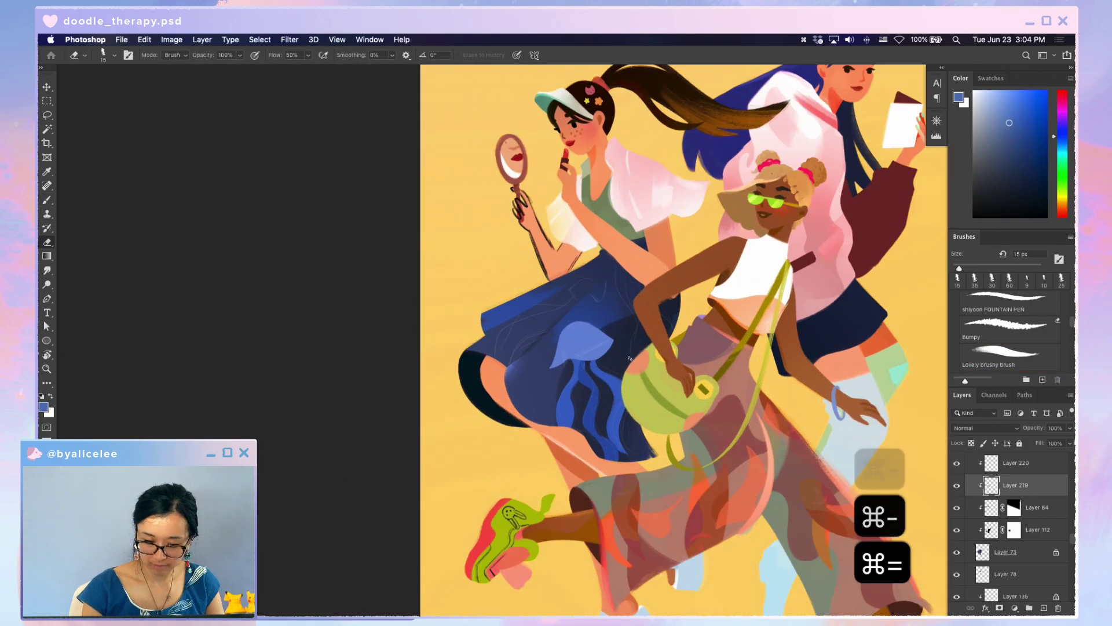
- Save, sample a darker tentacle blue, and paint thin overlapping strands on Layer 220 between the tentacles, undoing unwanted strokes
key(v)
key(super+s)
key(i)
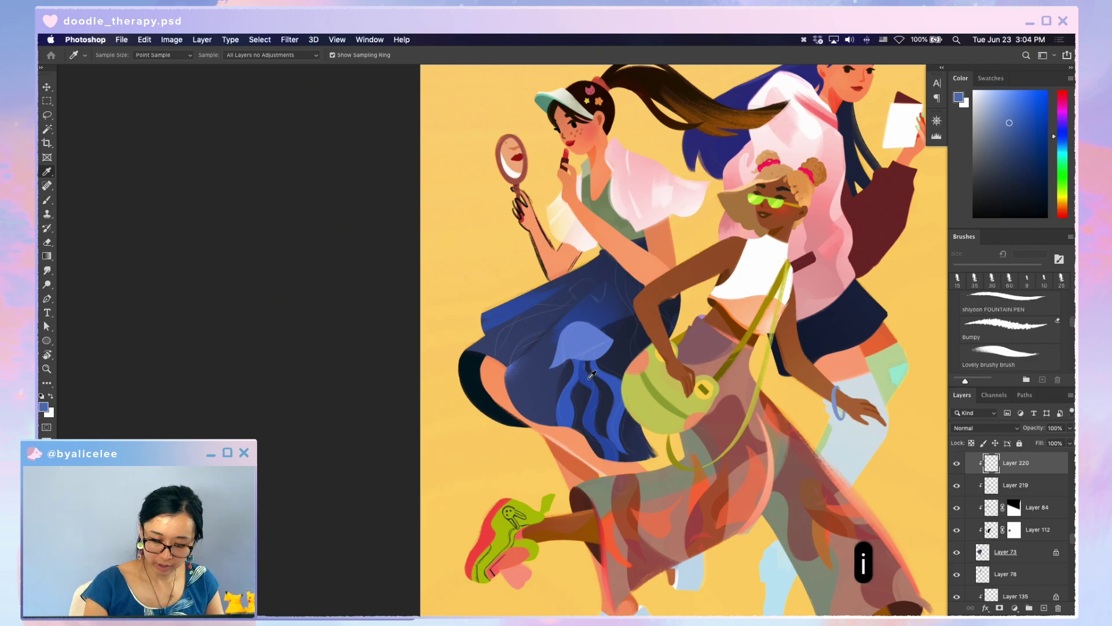
click(591, 379)
key(v)
key(b)
key(super+z)
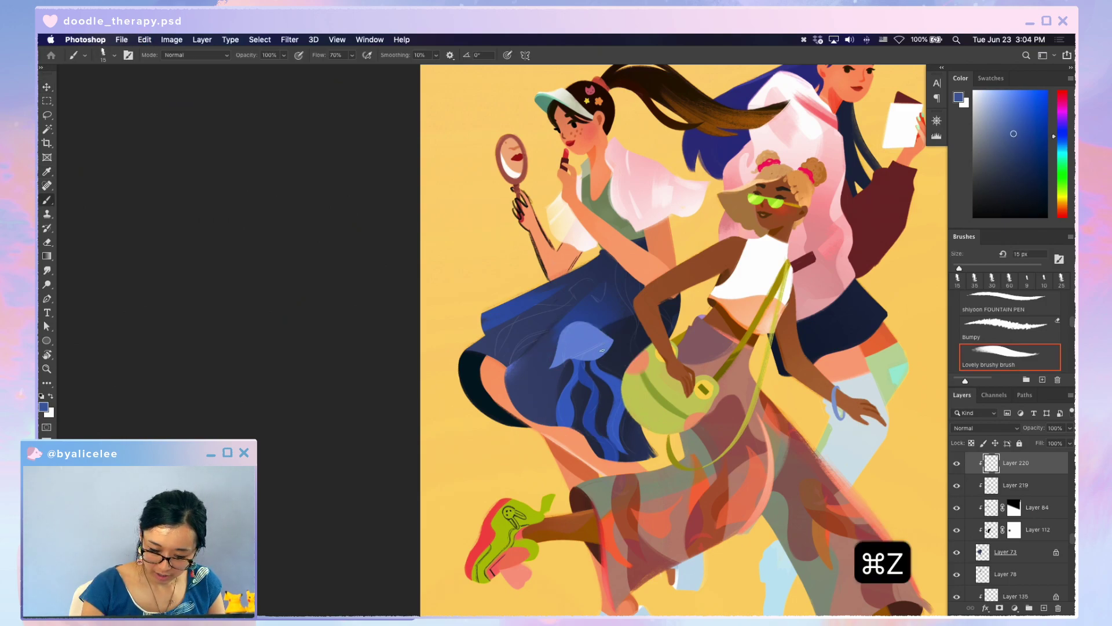
key(super+z)
key(super+z)
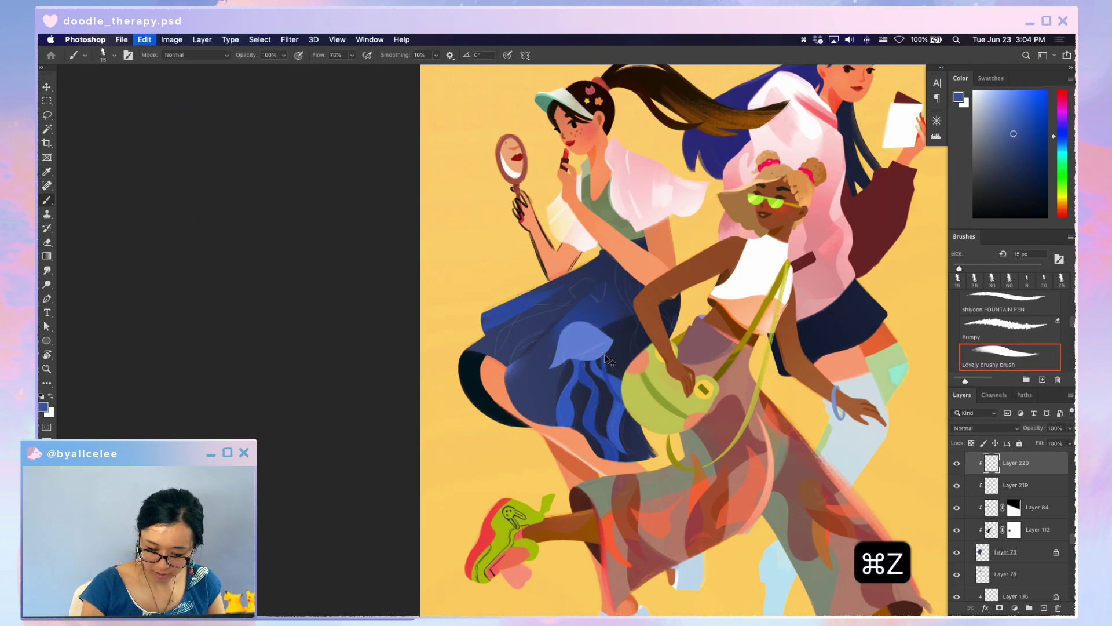
key(super+z)
key(super+z)
key(super+z)
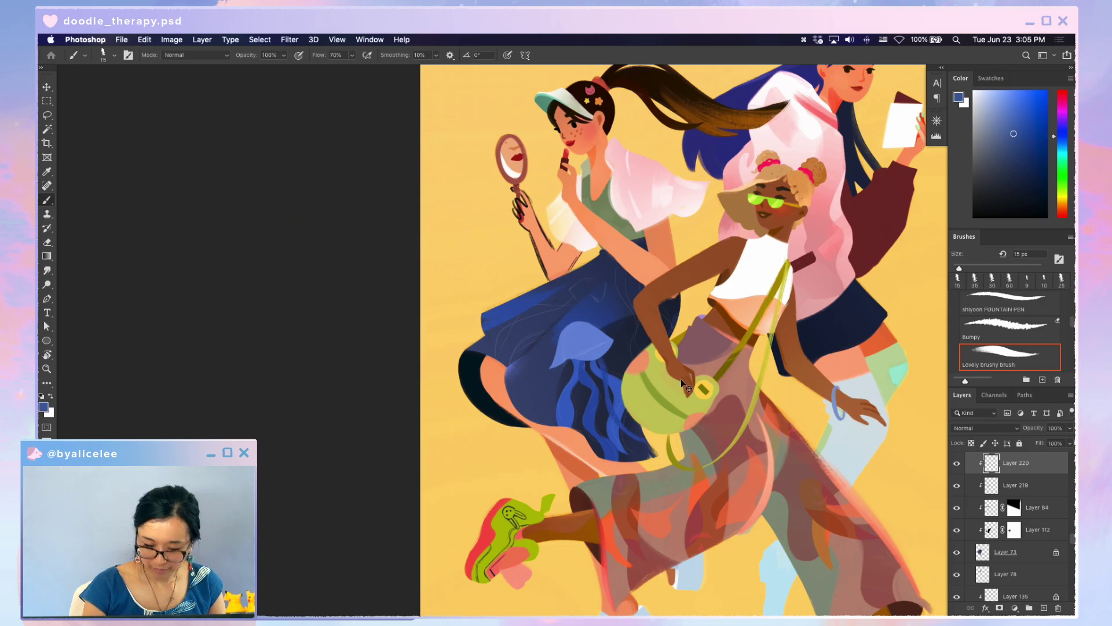
- Slim the first tentacle on Layer 219 by erasing along its outer edge below the bell, and save the document
key(super+minus)
key(super+minus)
key(super+equal)
key(super+equal)
key(super+equal)
key(v)
click(571, 449)
key(e)
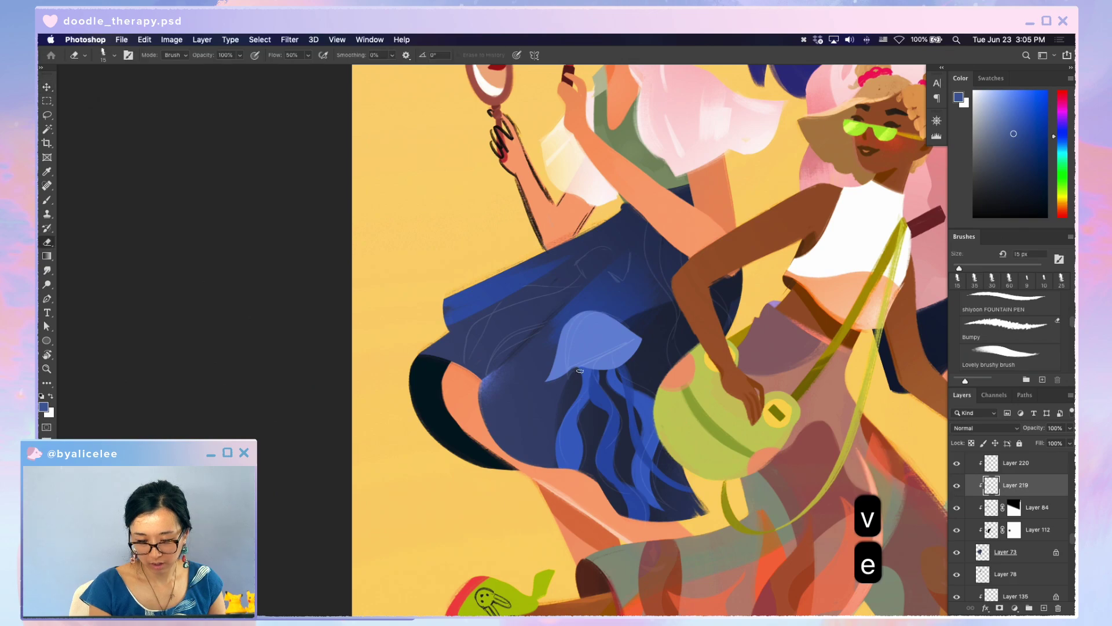
mouse_move(579, 370)
mouse_down()
mouse_move(561, 446)
mouse_move(571, 407)
mouse_up()
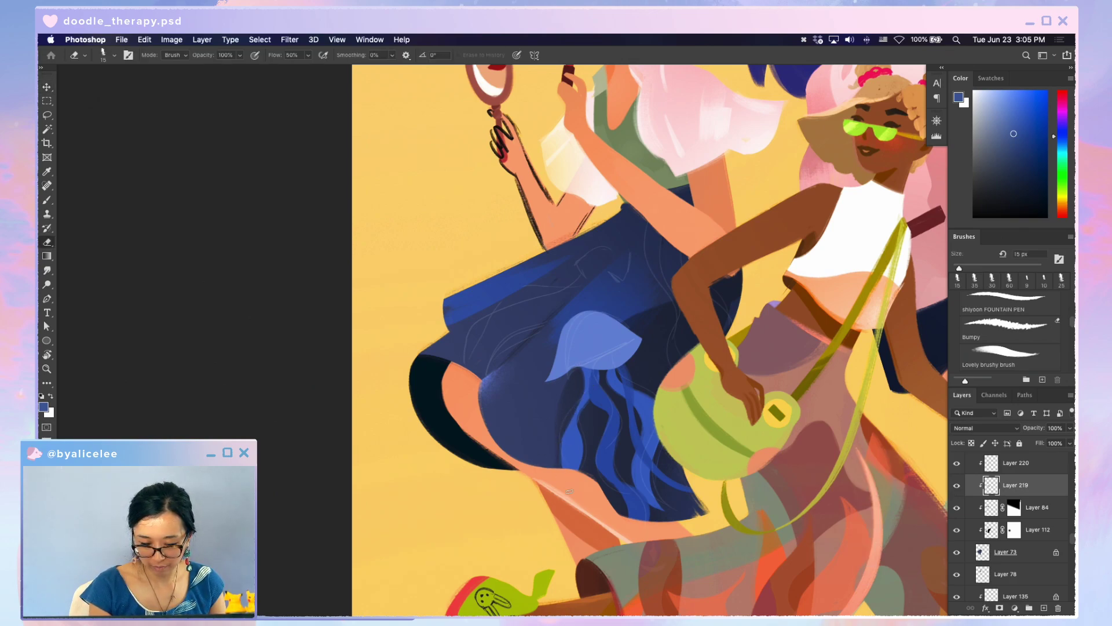
key(super+minus)
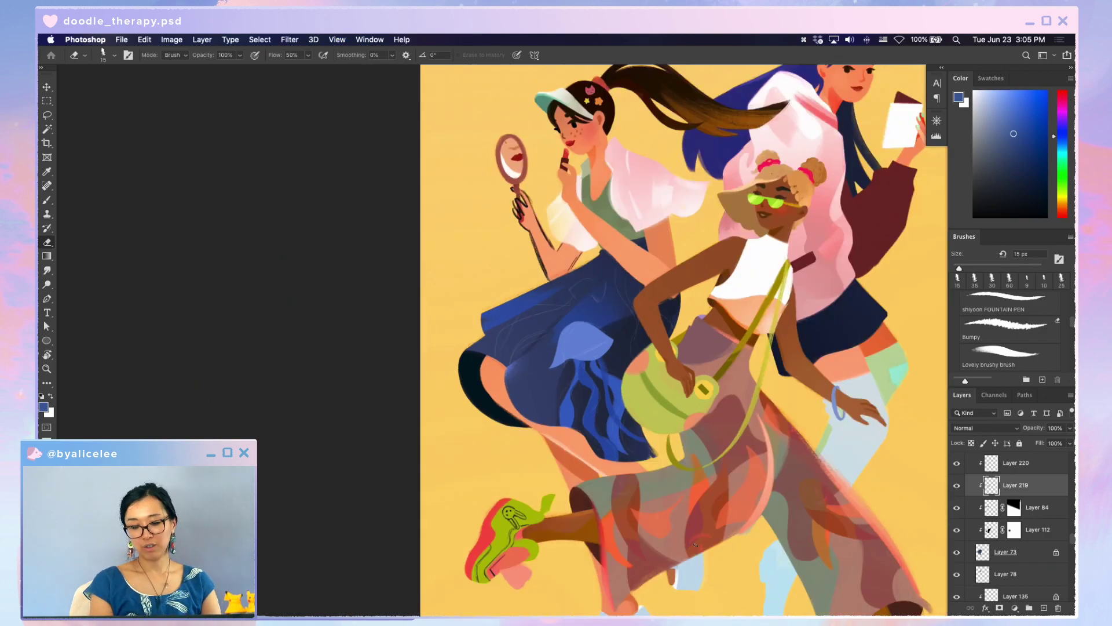
key(super+s)
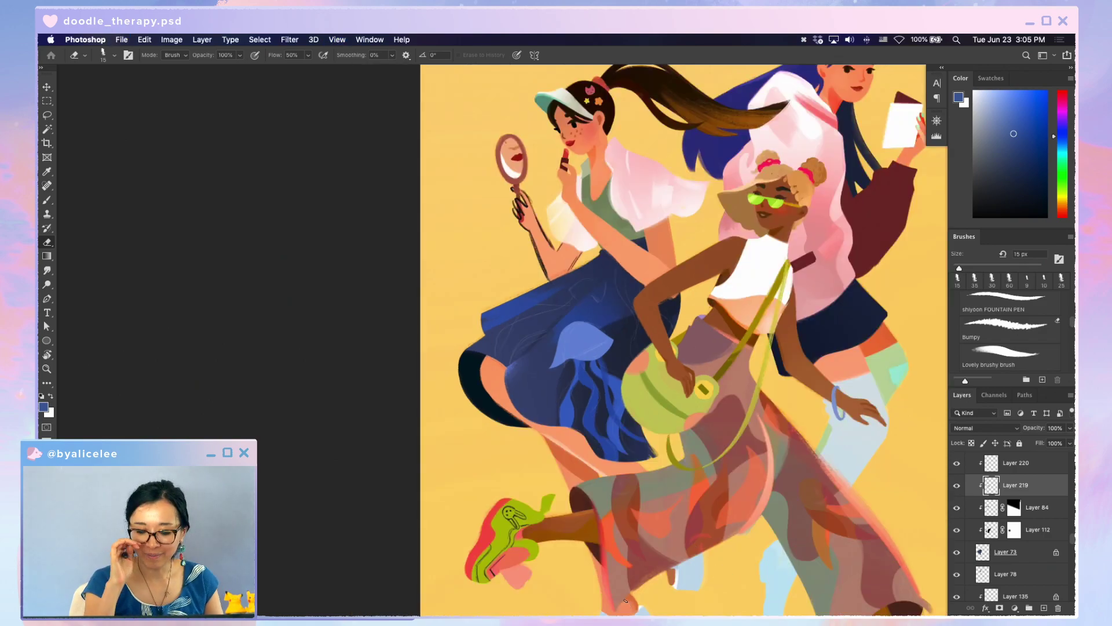
- Lock Layer 219's transparent pixels and blend the sampled skirt blue into its tentacles with a gradient
key(super+equal)
key(super+equal)
key(super+equal)
key(super+equal)
key(super+minus)
key(super+minus)
key(super+minus)
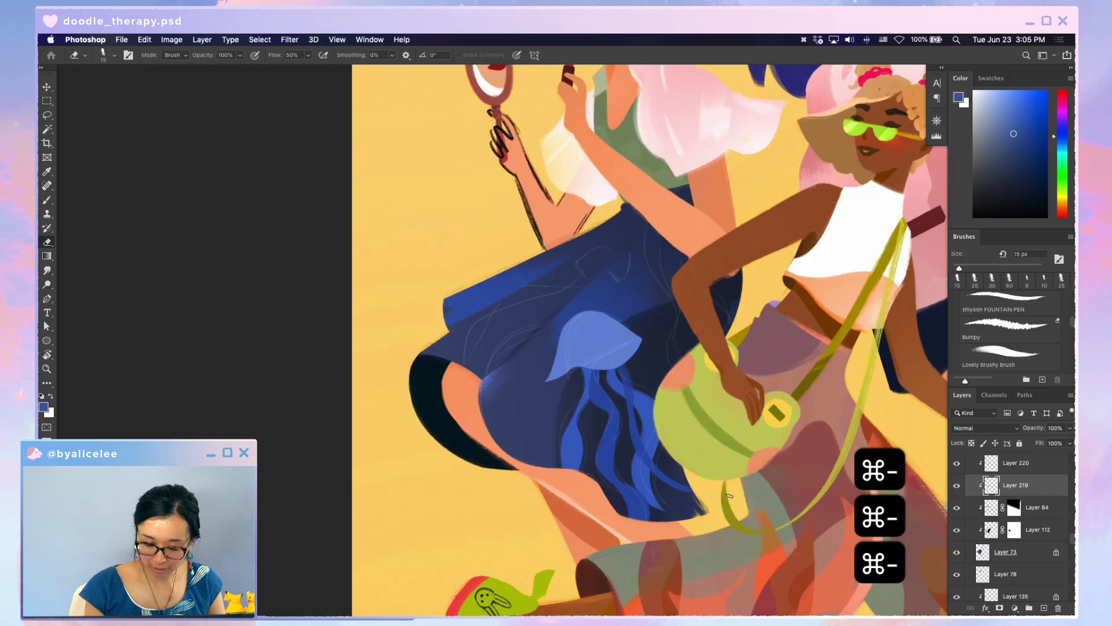
key(slash)
key(i)
click(548, 411)
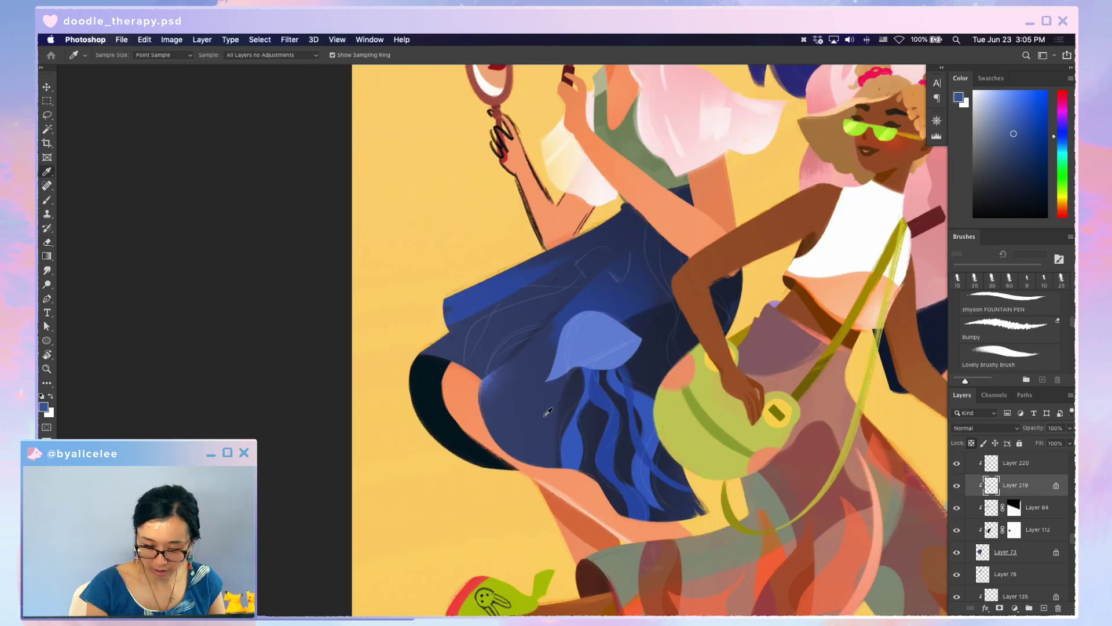
key(g)
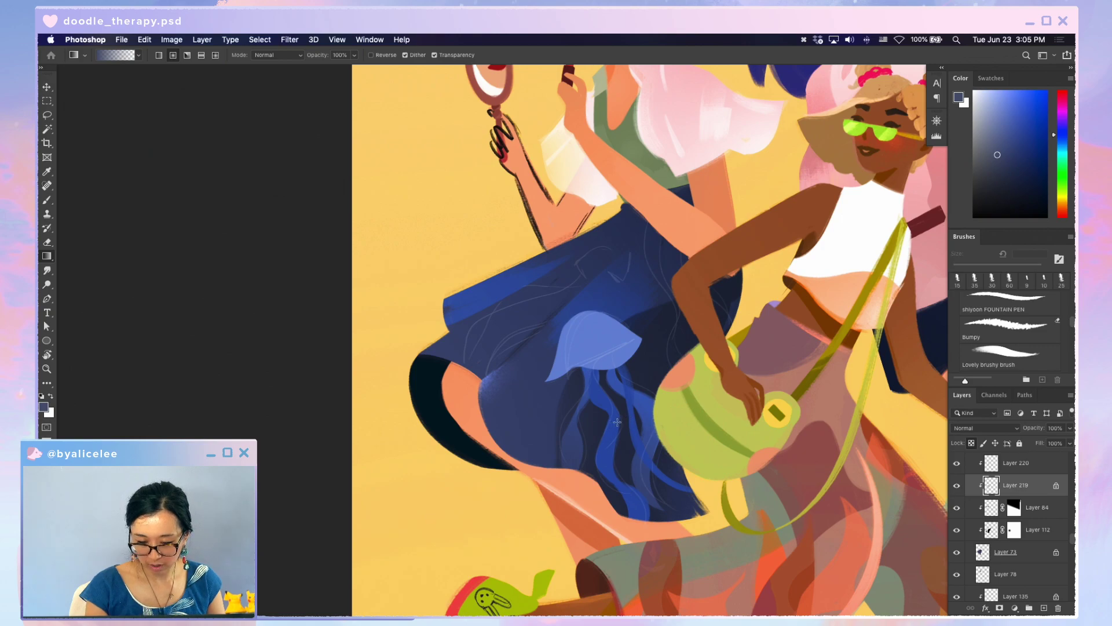
- Lock Layer 220's transparent pixels and shade its tentacles with gradients of blue and dark navy sampled beneath the bell
key(v)
super+click(637, 405)
key(super+z)
key(slash)
key(i)
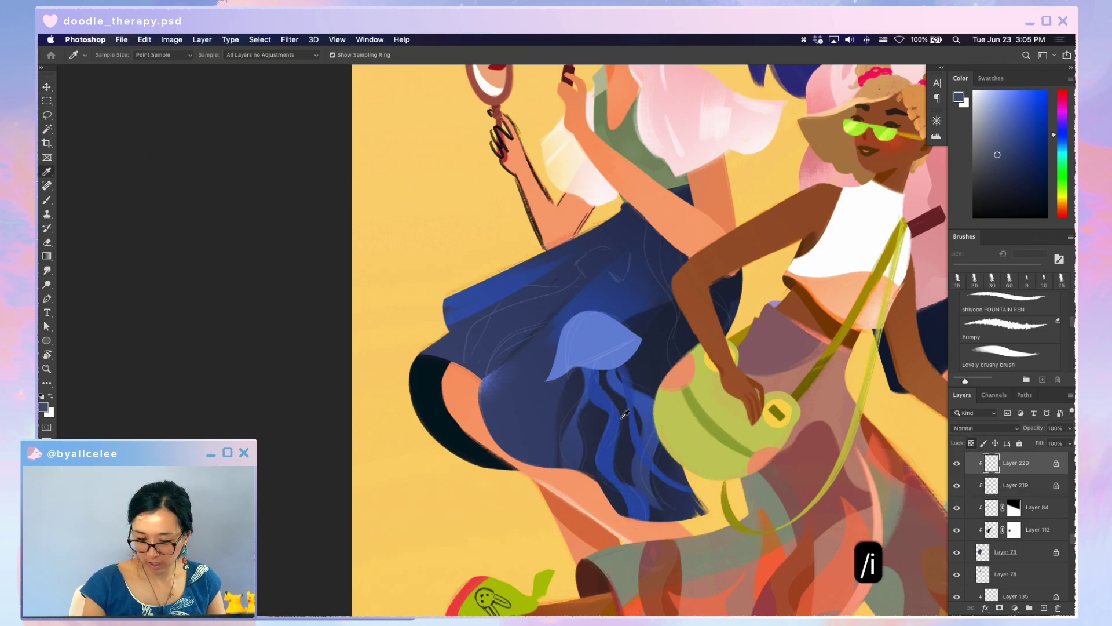
click(619, 384)
key(g)
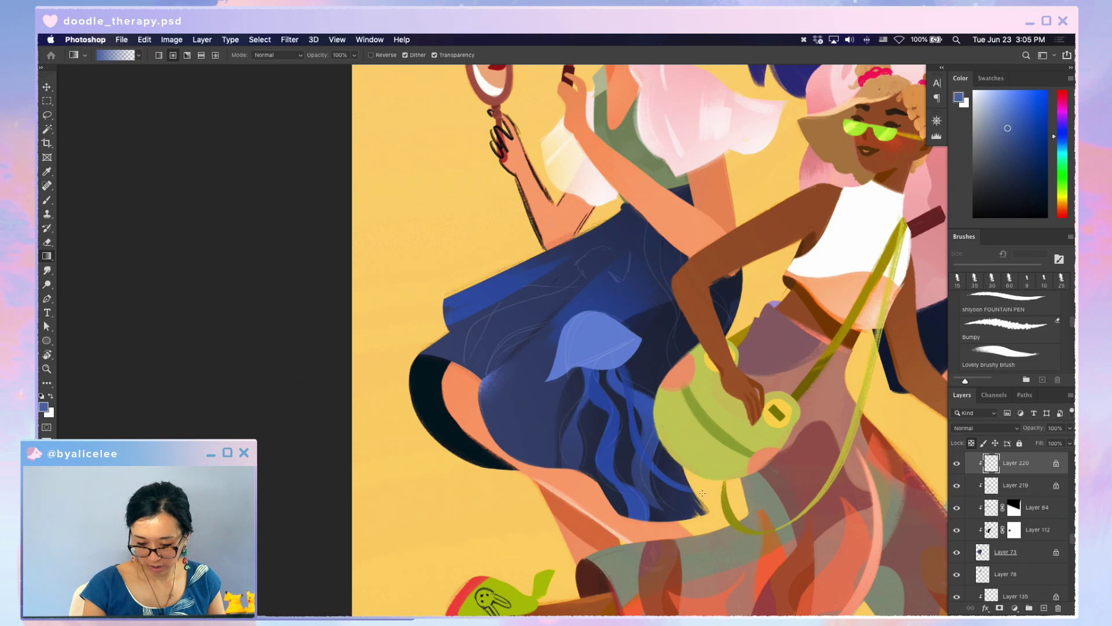
key(i)
click(608, 380)
key(g)
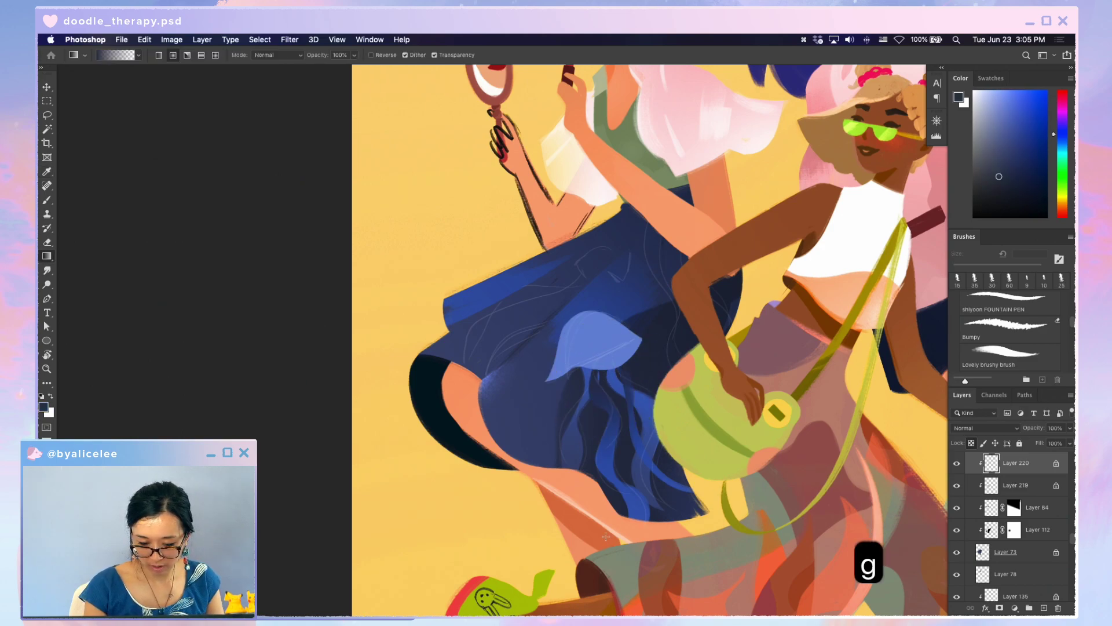
key(super+z)
key(g)
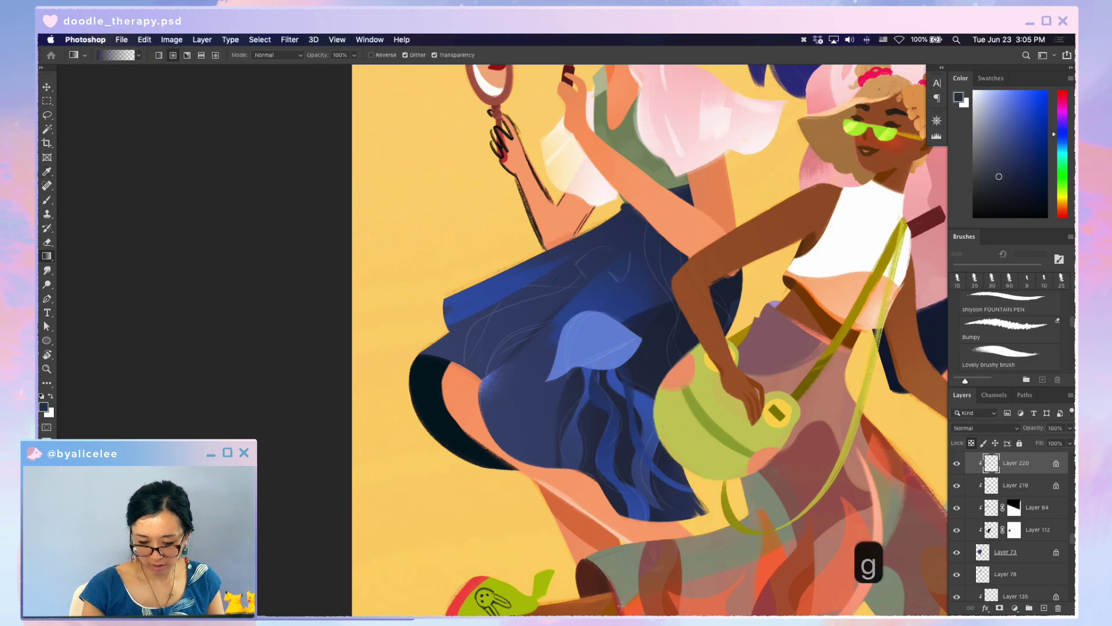
- Nudge the jellyfish's bell on Layer 218, lock its transparent pixels, and fade it into the skirt with a sampled-blue gradient
key(v)
mouse_move(644, 351)
mouse_down()
mouse_move(652, 325)
mouse_move(649, 352)
mouse_up()
key(slash)
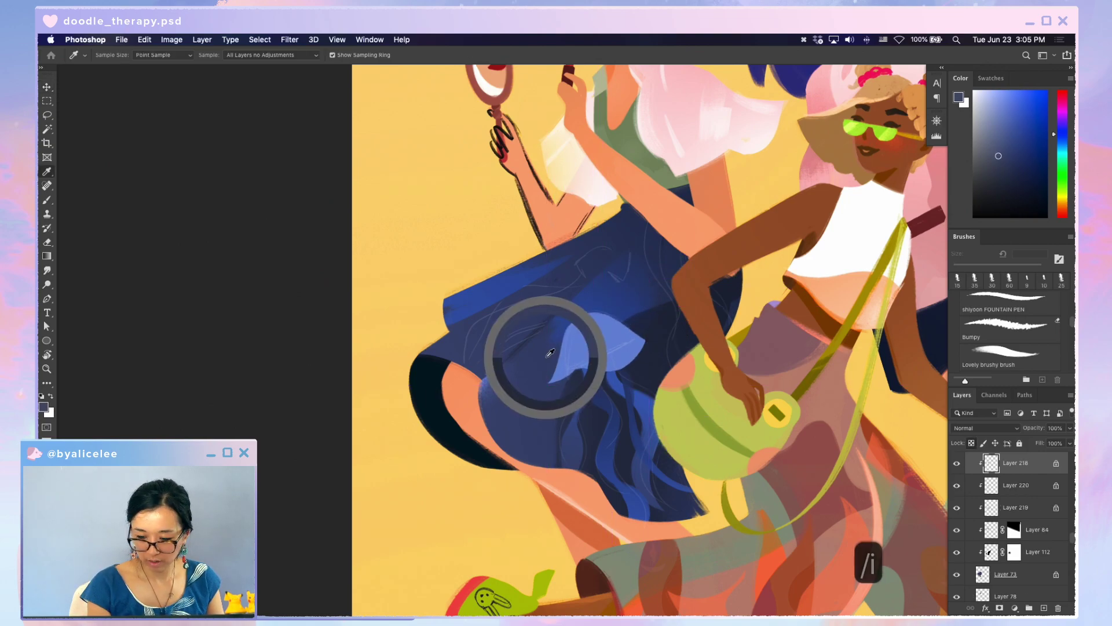
key(g)
key(super+minus)
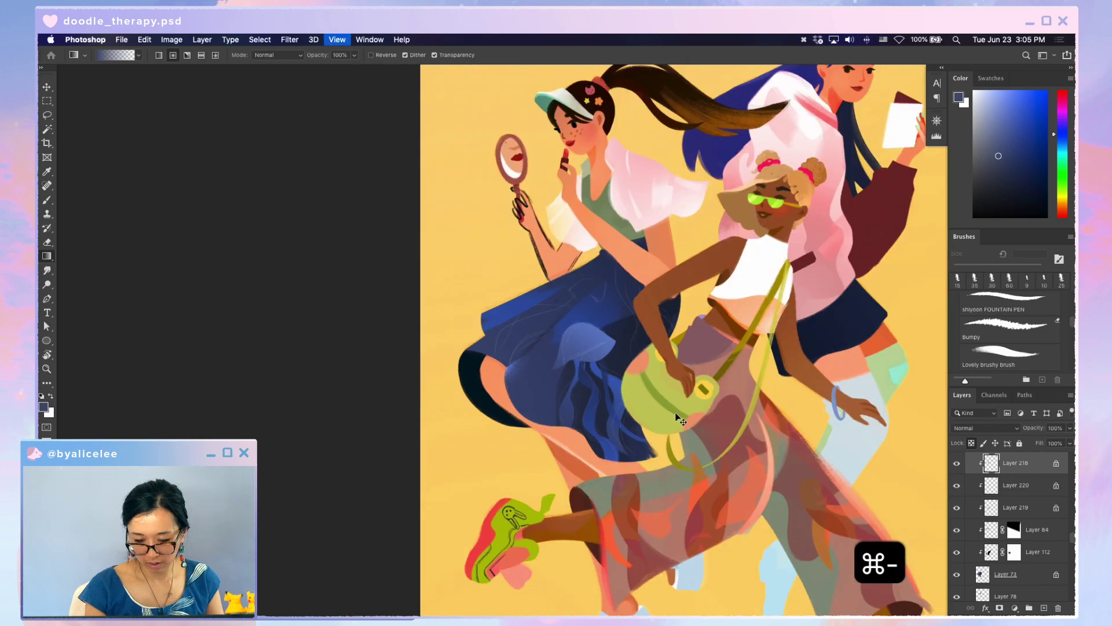
- Hide the white sketch lines on Layer 215 and save the document
key(v)
drag(599, 343, 728, 520)
key(super+z)
click(956, 464)
key(super+minus)
key(super+minus)
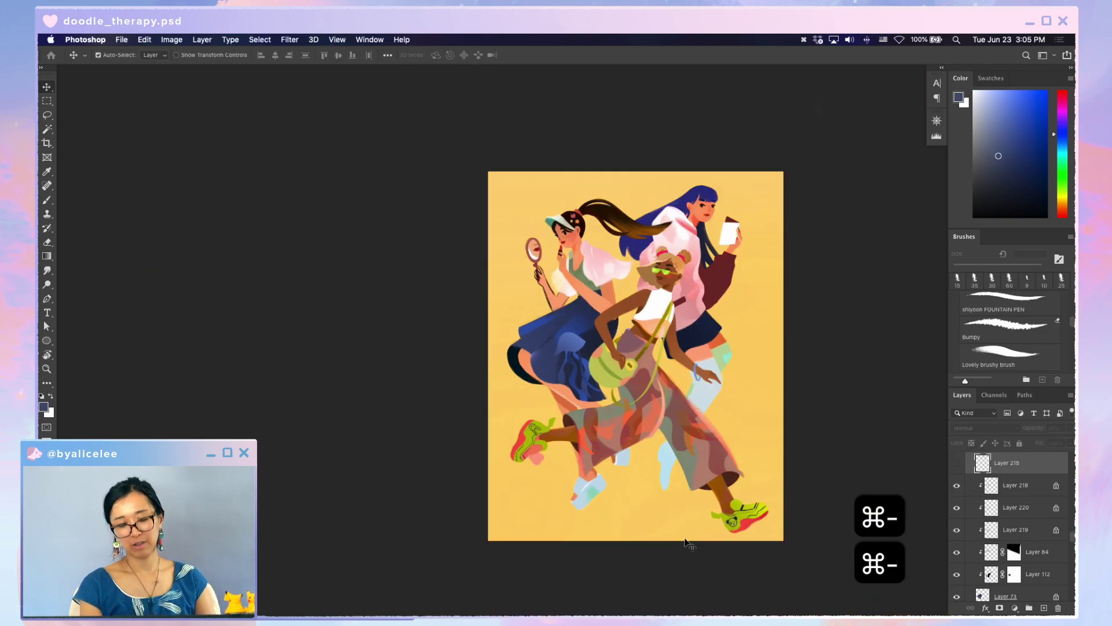
key(super+equal)
key(super+s)
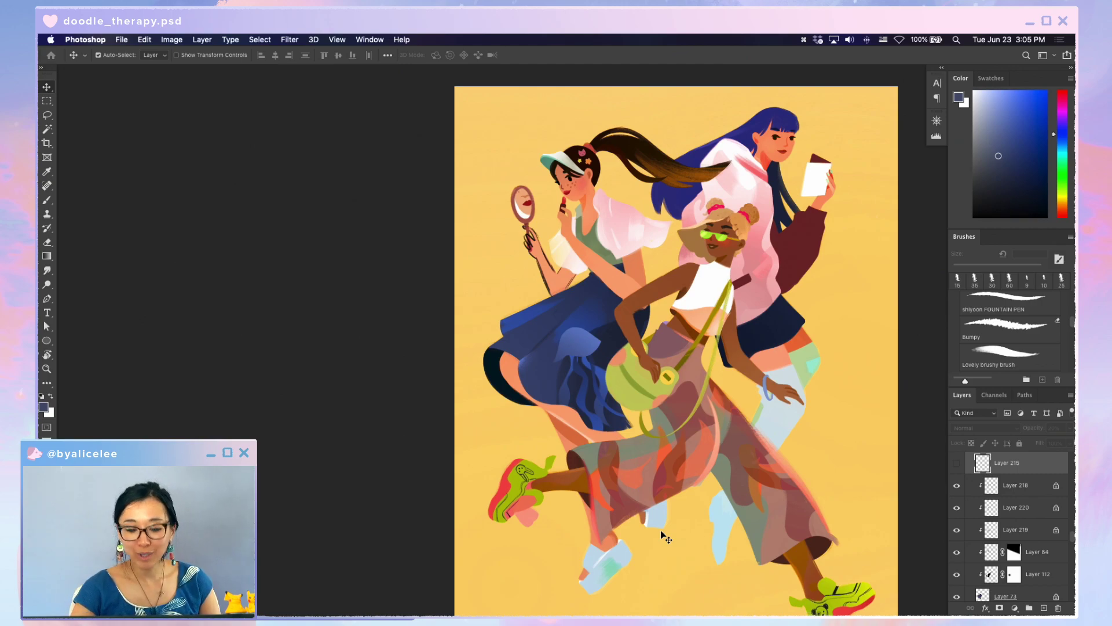
- Unlock Layer 219's transparent pixels, sample the blue at the first tentacle's top, refine the tentacles with brush and eraser, and save
key(super+equal)
key(super+equal)
key(super+equal)
key(v)
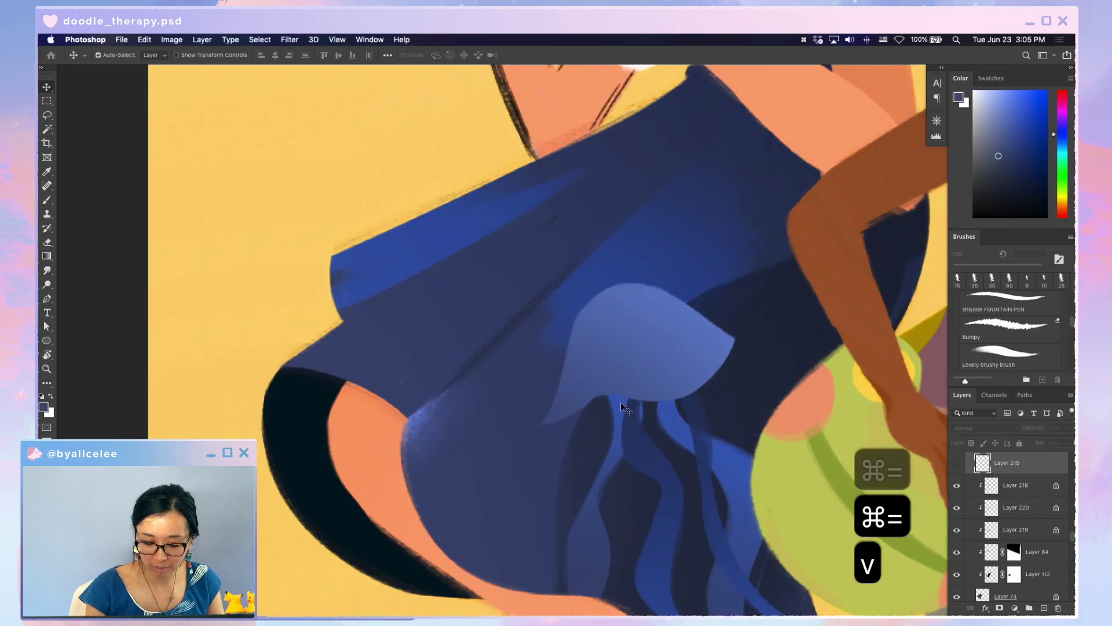
click(621, 402)
key(space)
drag(572, 460, 572, 425)
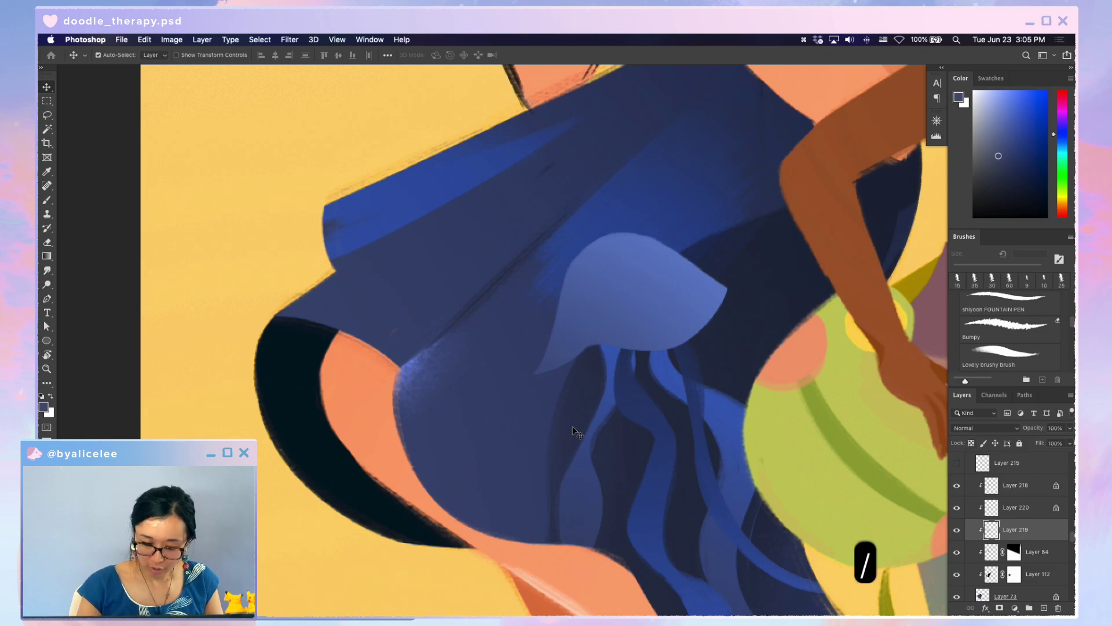
key(e)
key(b)
key(i)
click(609, 347)
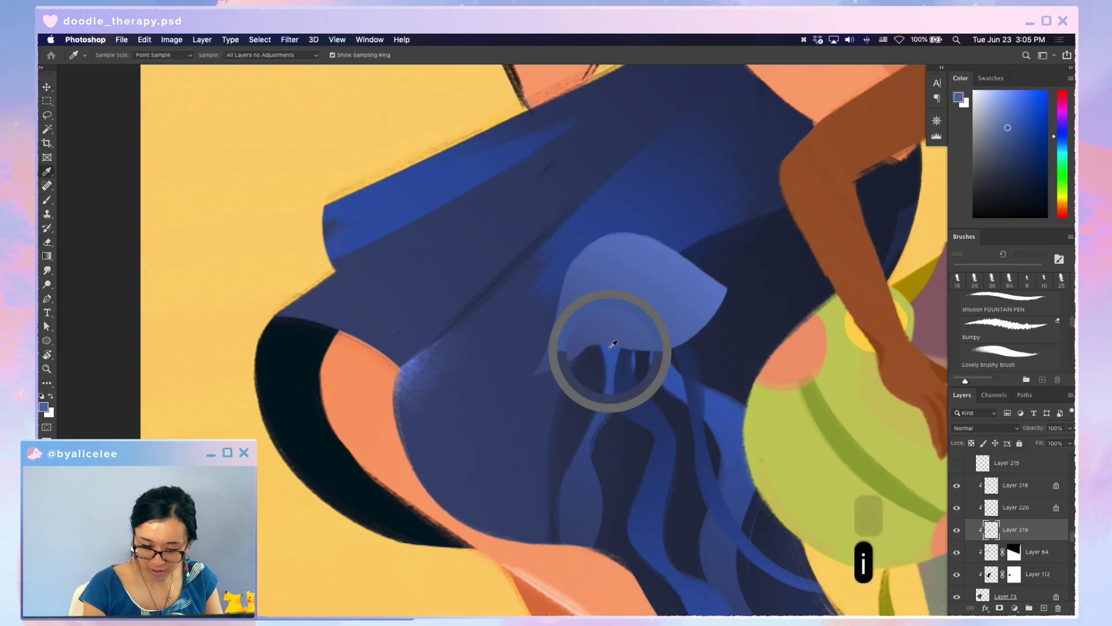
key(e)
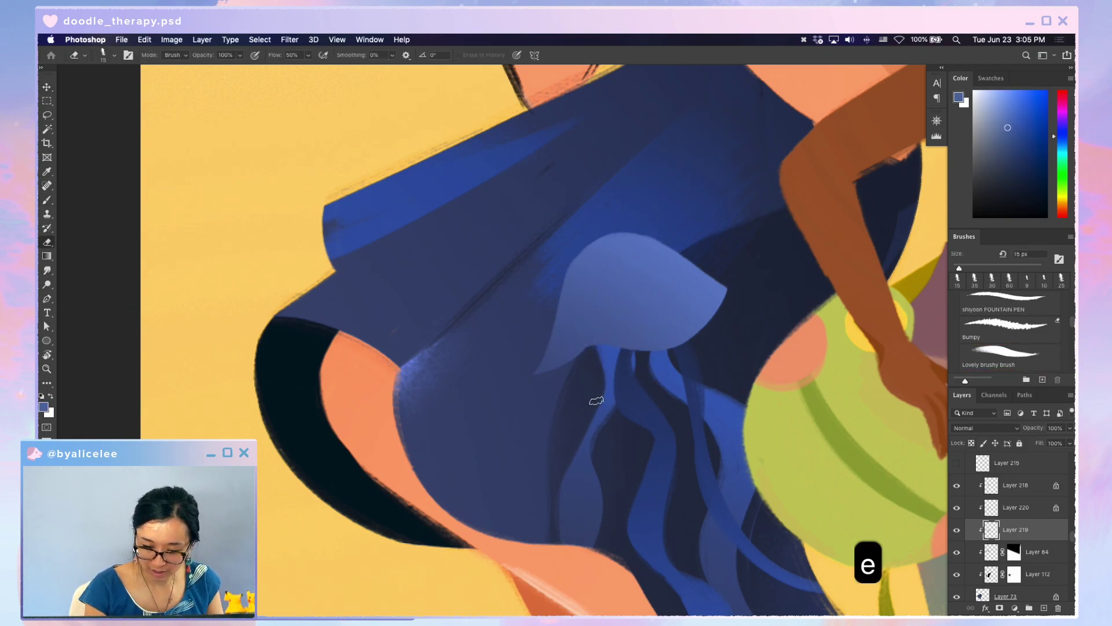
key(super+s)
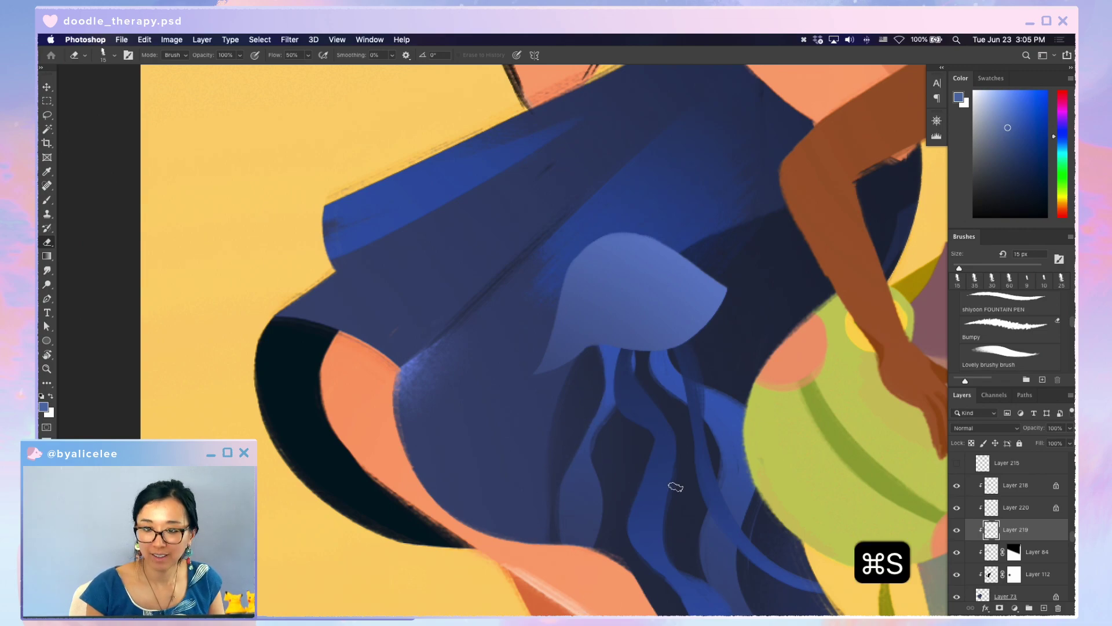
key(super+minus)
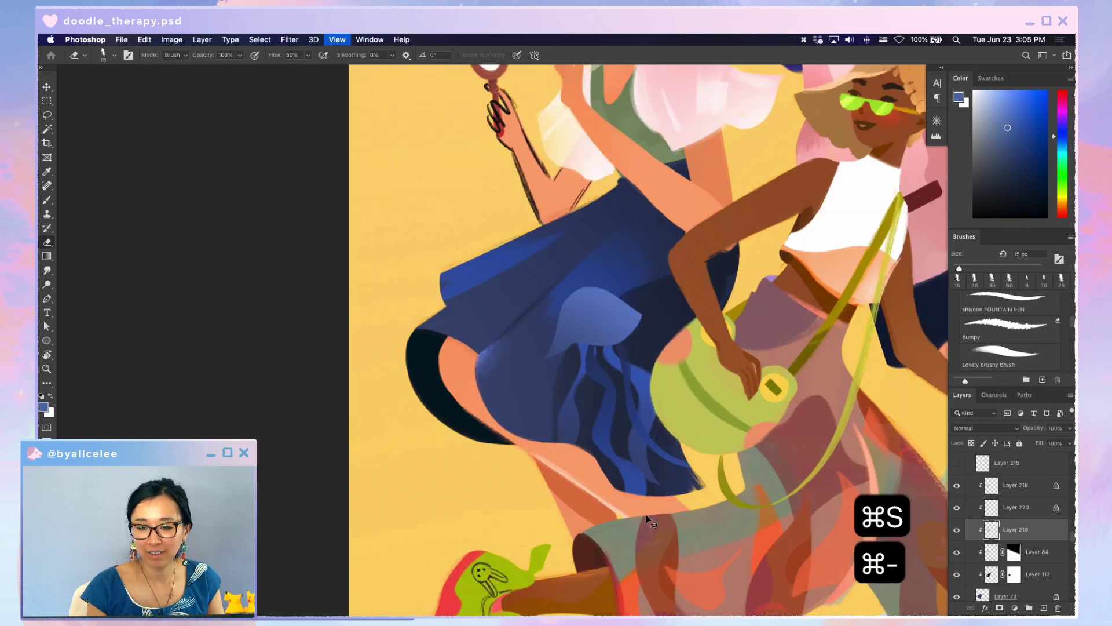
key(space)
drag(651, 417, 641, 423)
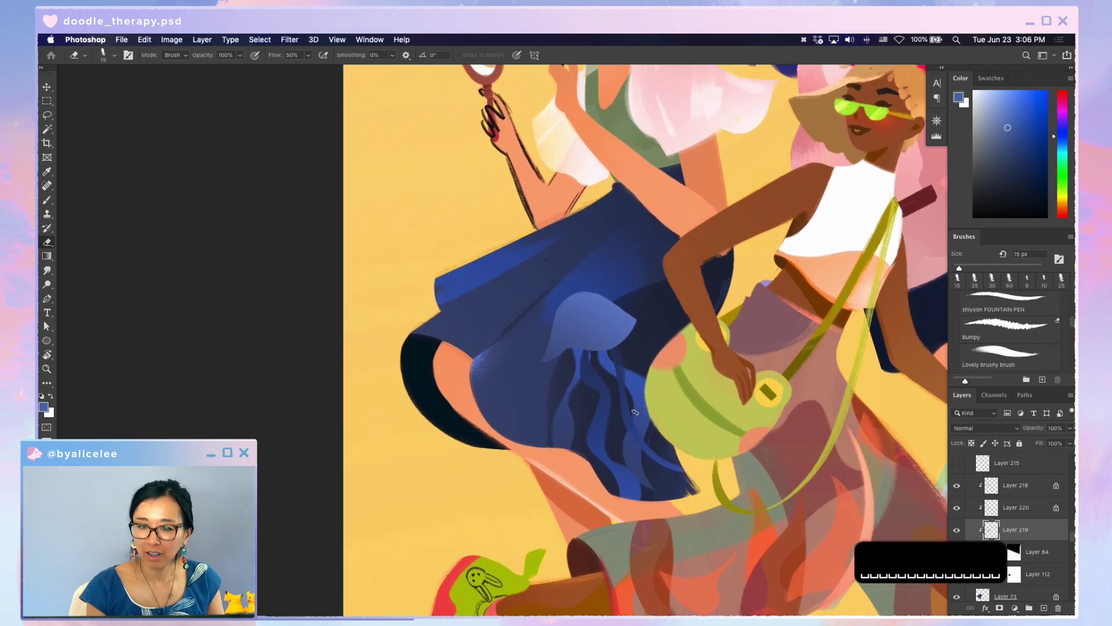
key(super+equal)
key(super+s)
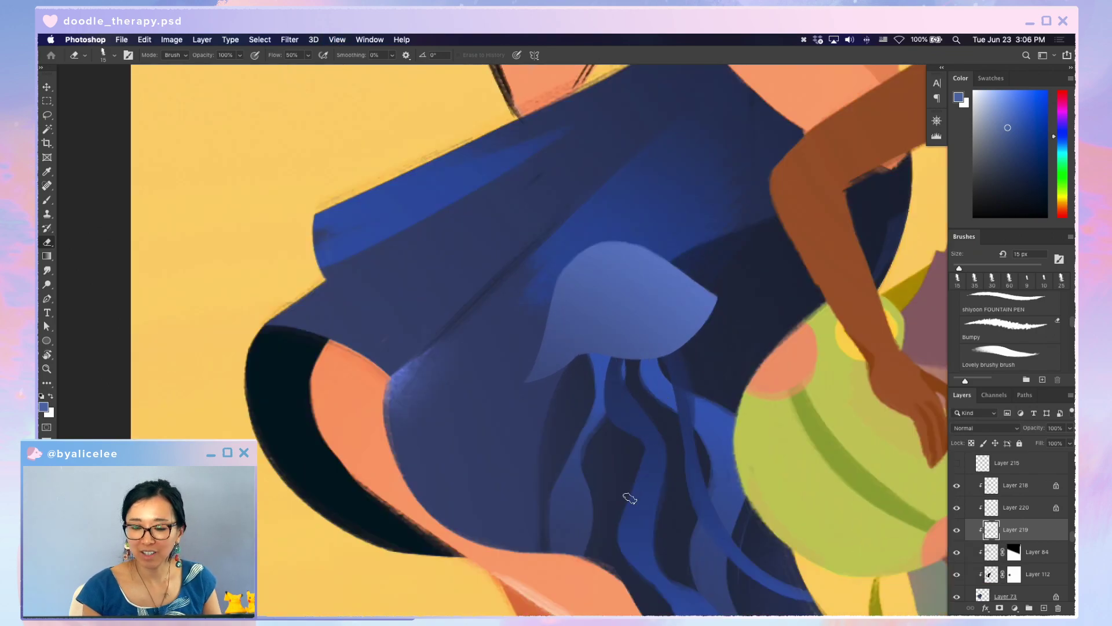
key(v)
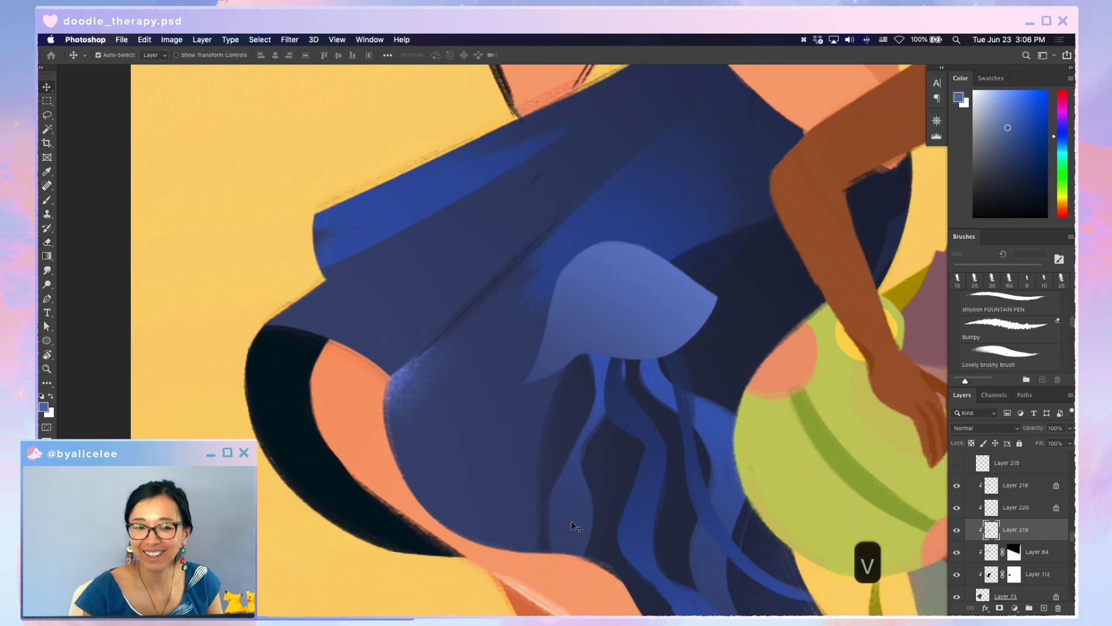
- Select the first tentacle on Layer 219, skew it horizontally by about 6.4 degrees, deselect it, and save the document
key(super+s)
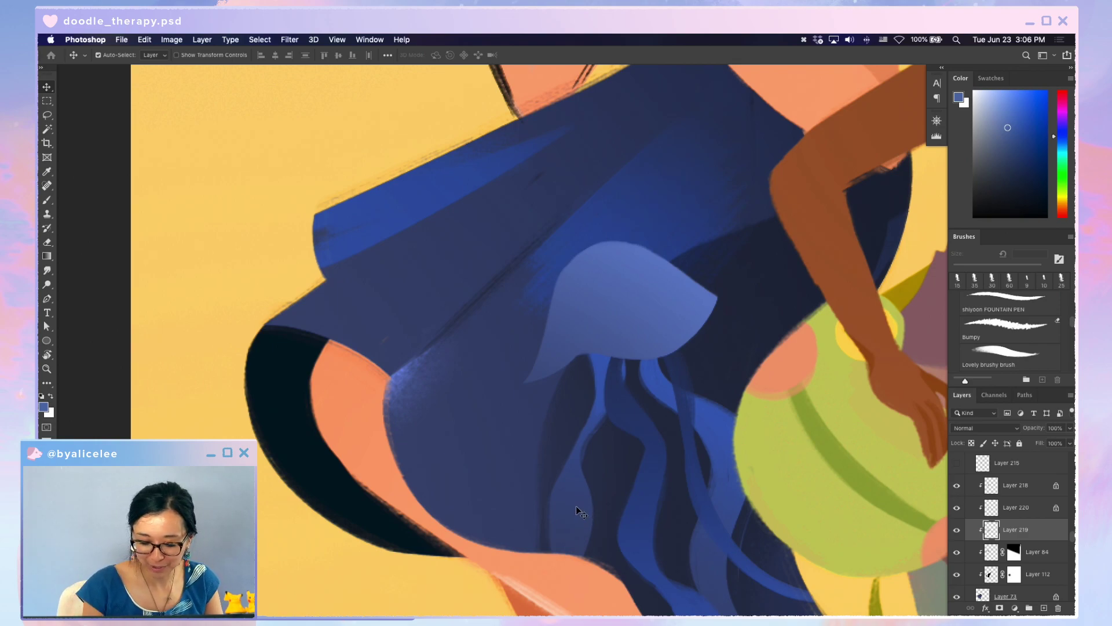
key(w)
mouse_move(575, 505)
mouse_down()
mouse_move(591, 347)
mouse_move(595, 463)
mouse_move(586, 486)
mouse_up()
key(super+minus)
key(super+t)
drag(570, 332, 565, 333)
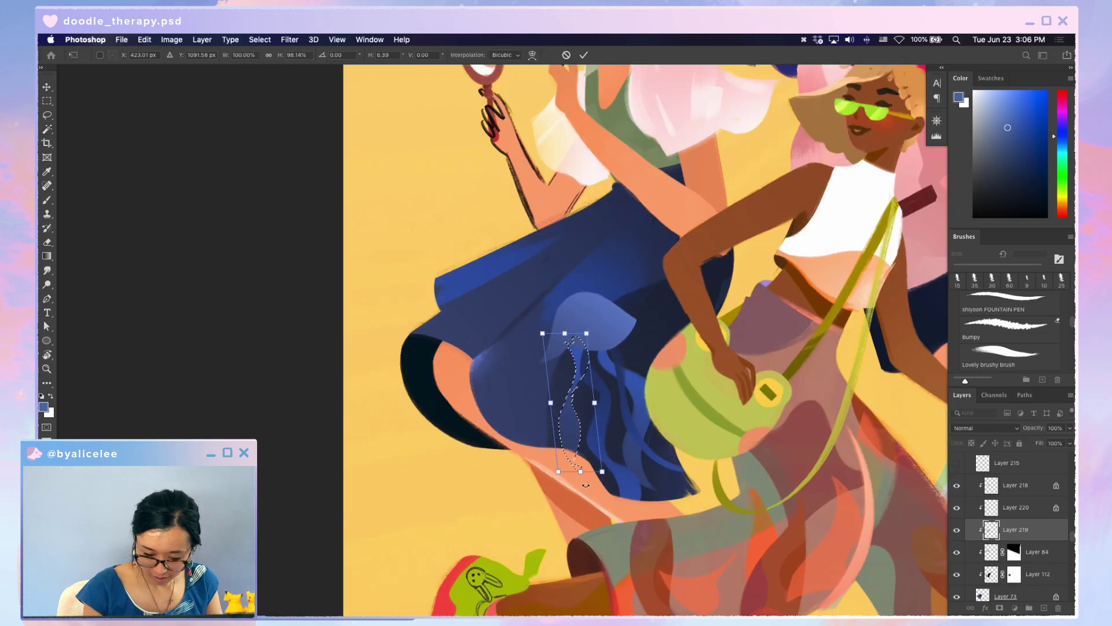
key(Return)
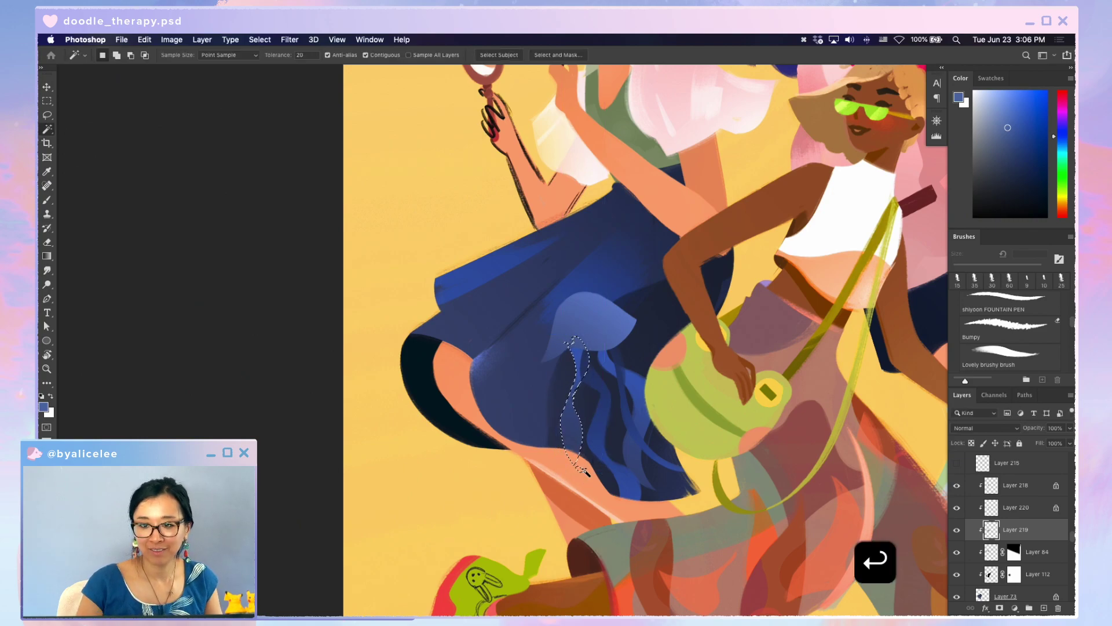
key(super+d)
key(super+s)
- Unlock Layer 73's transparent pixels, sample the skirt's blue, and refine the hem corner below the green bag with brush and eraser
key(v)
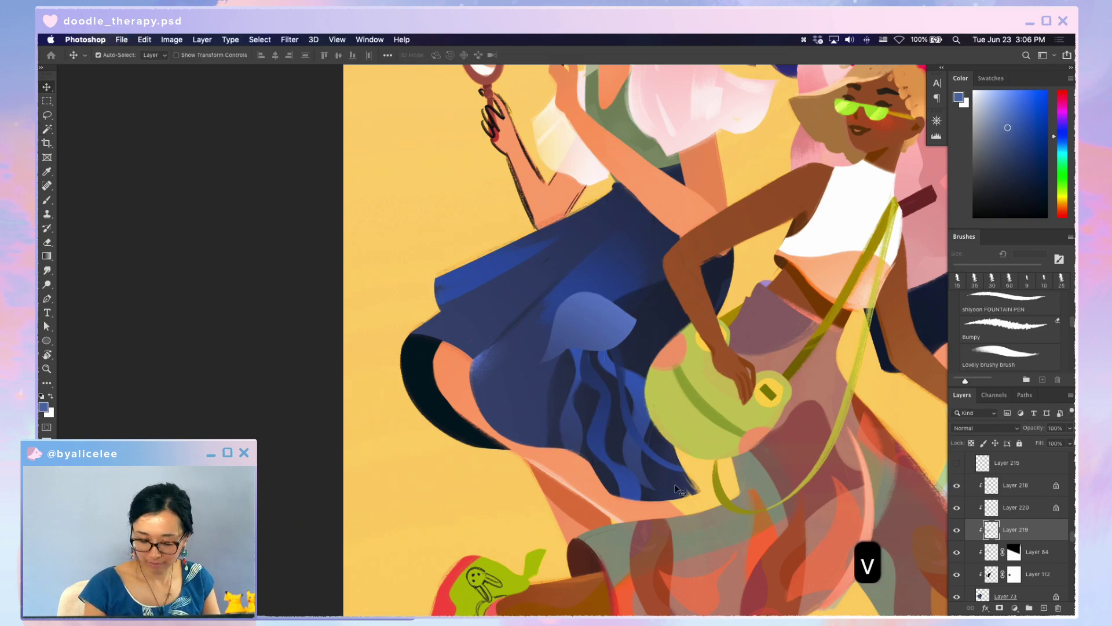
click(675, 486)
click(533, 405)
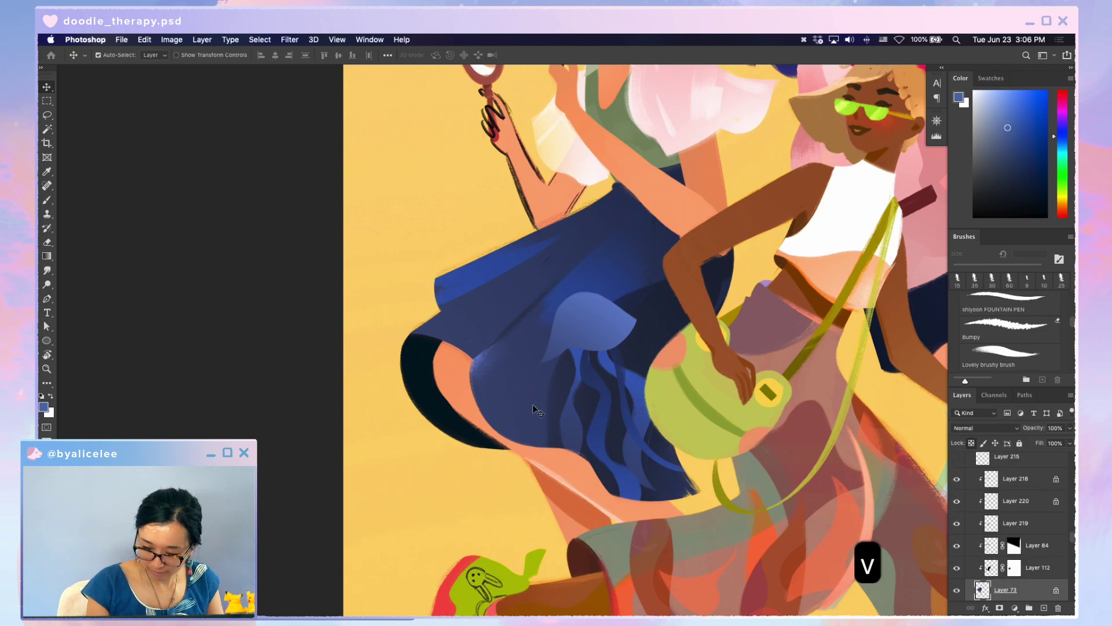
key(i)
click(693, 472)
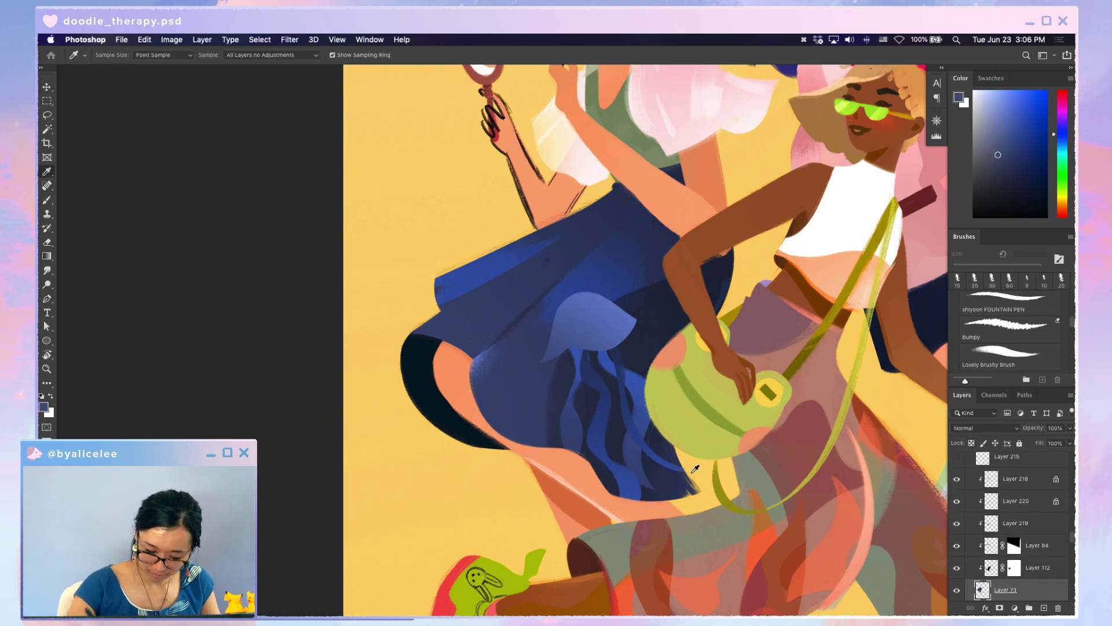
key(b)
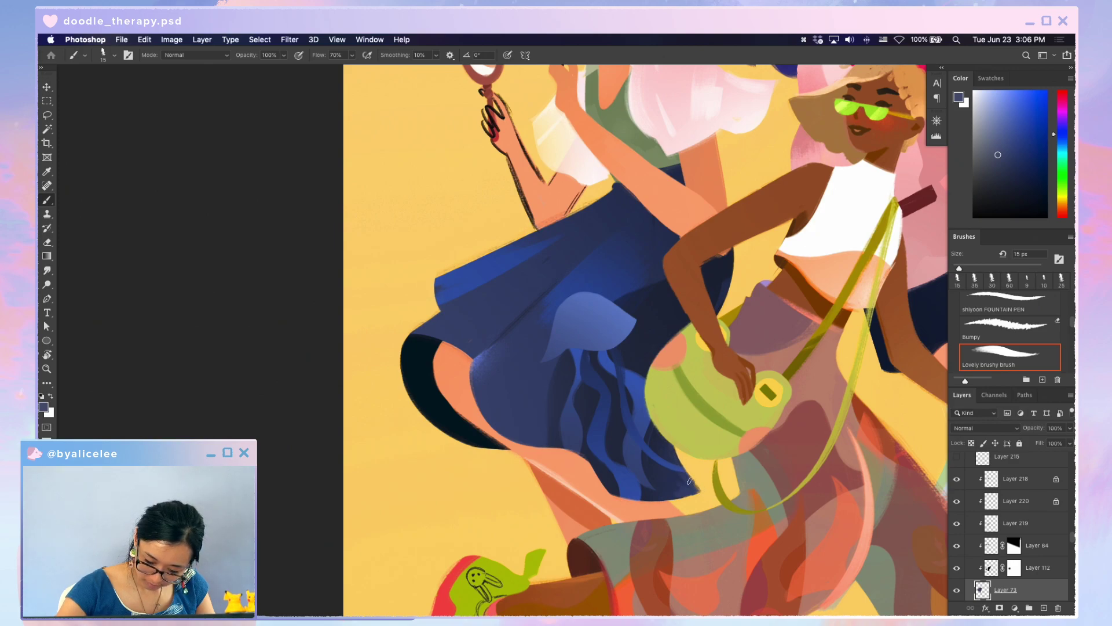
key(e)
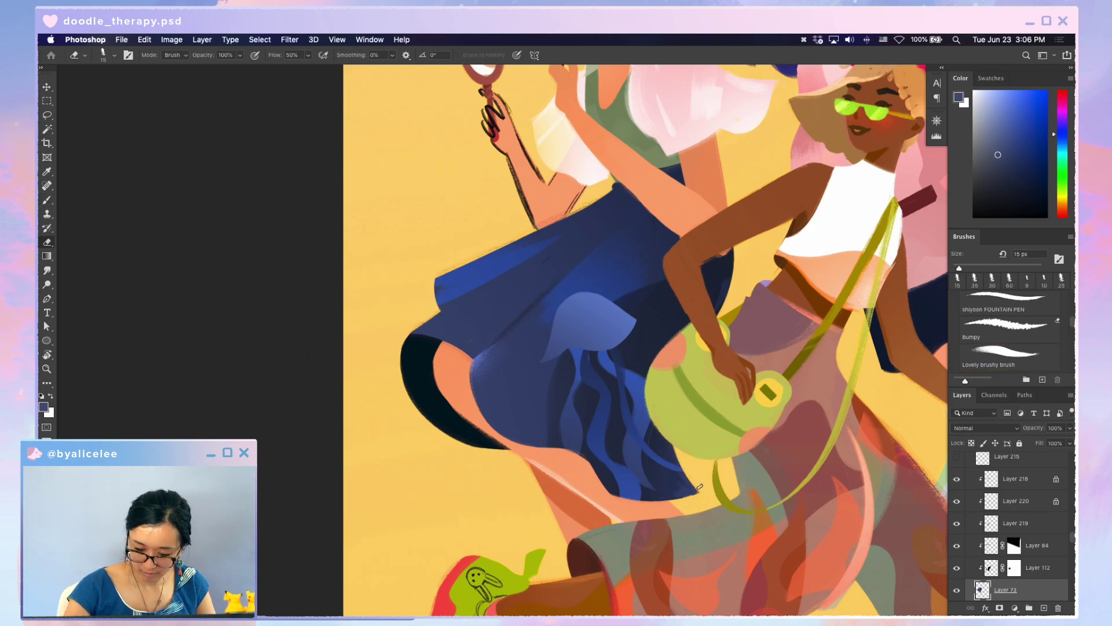
key(b)
- Touch up the seated figure's arm on Layer 126 using a sampled skin tone, and save
key(v)
click(693, 217)
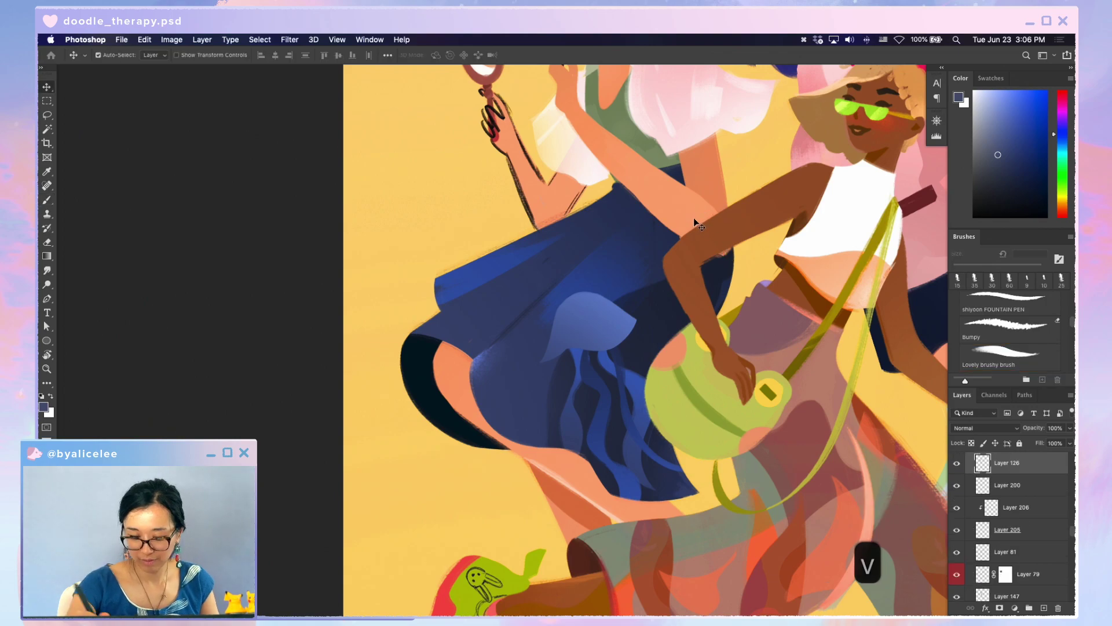
key(i)
click(688, 214)
key(b)
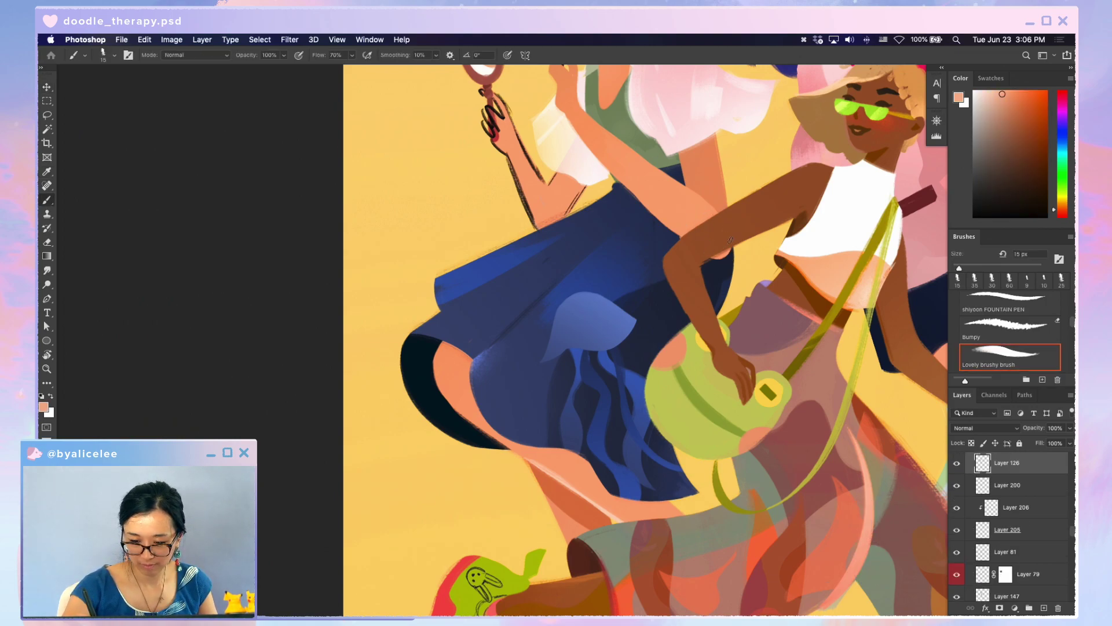
key(super+s)
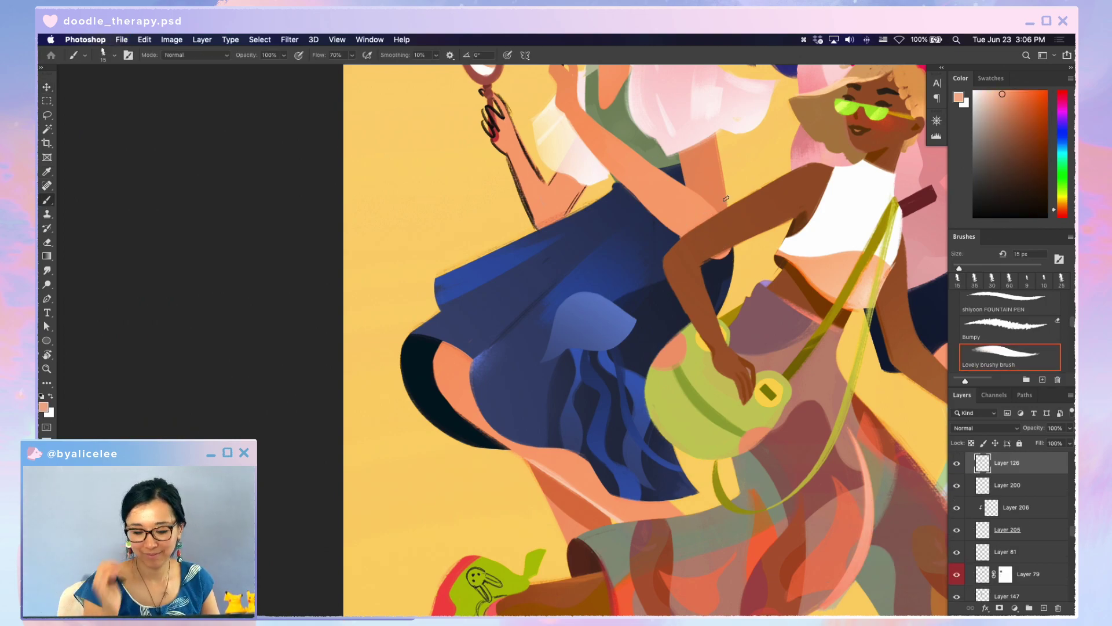
- Unlock Layer 218's transparent pixels, refine the pointed edge of the jellyfish's bell with the eraser, and save
key(v)
click(613, 325)
key(super+s)
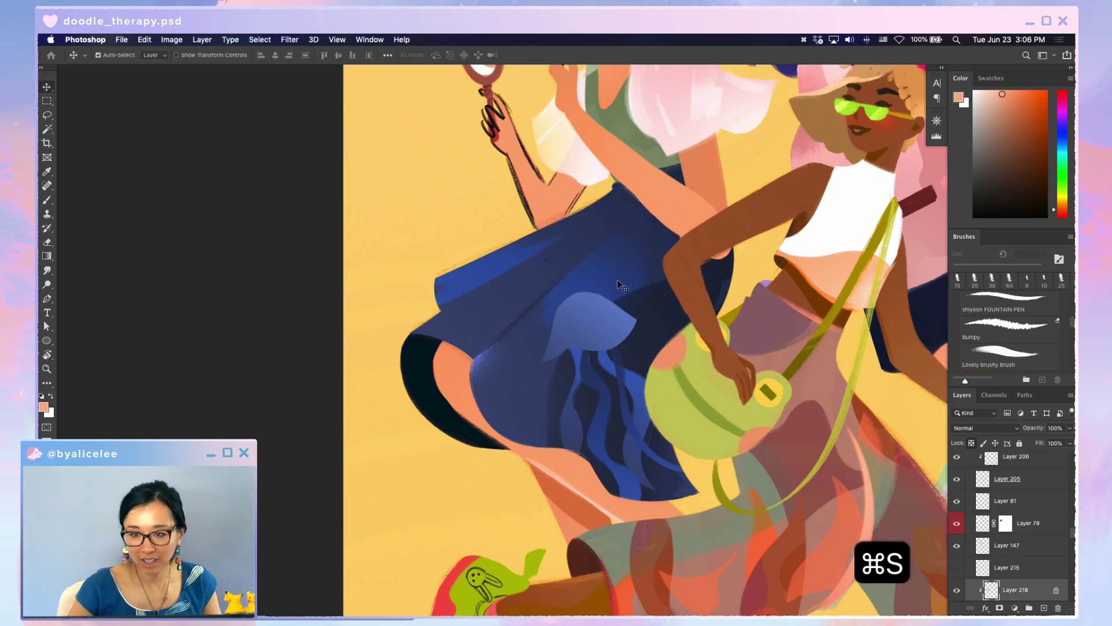
key(slash)
key(e)
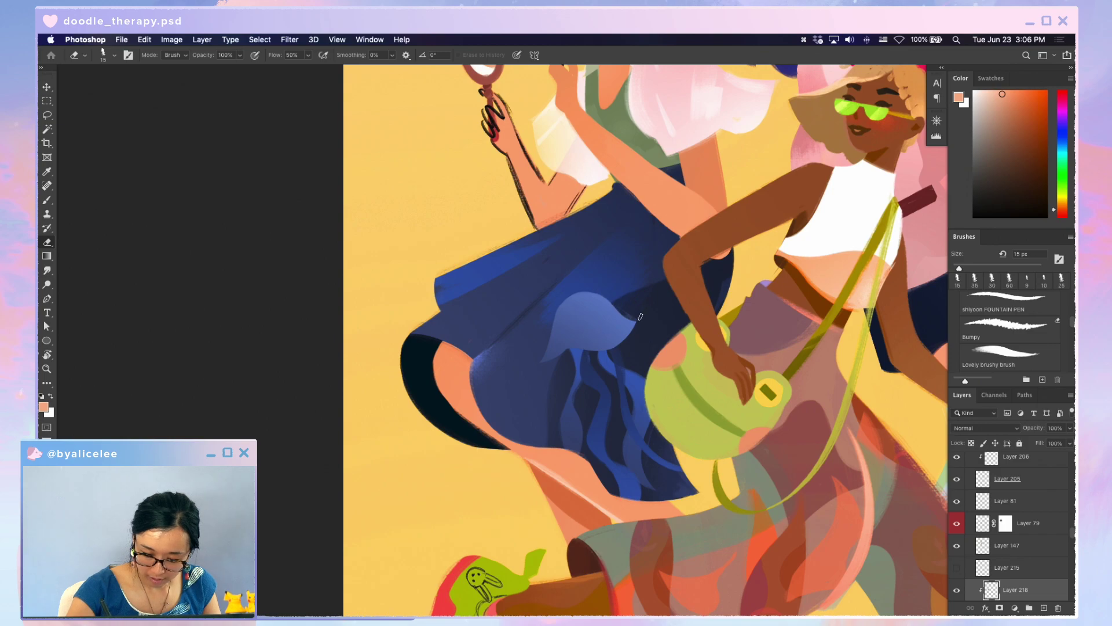
key(super+s)
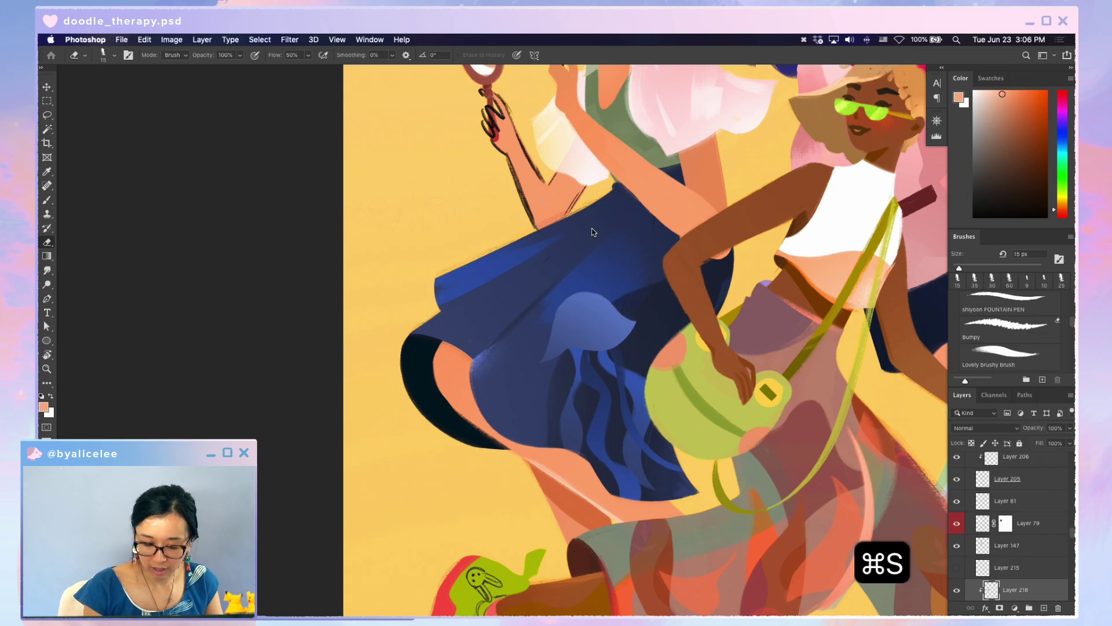
- Add a new layer beneath Layer 219, sample the blue of the jellyfish's bell, and save
key(v)
click(585, 382)
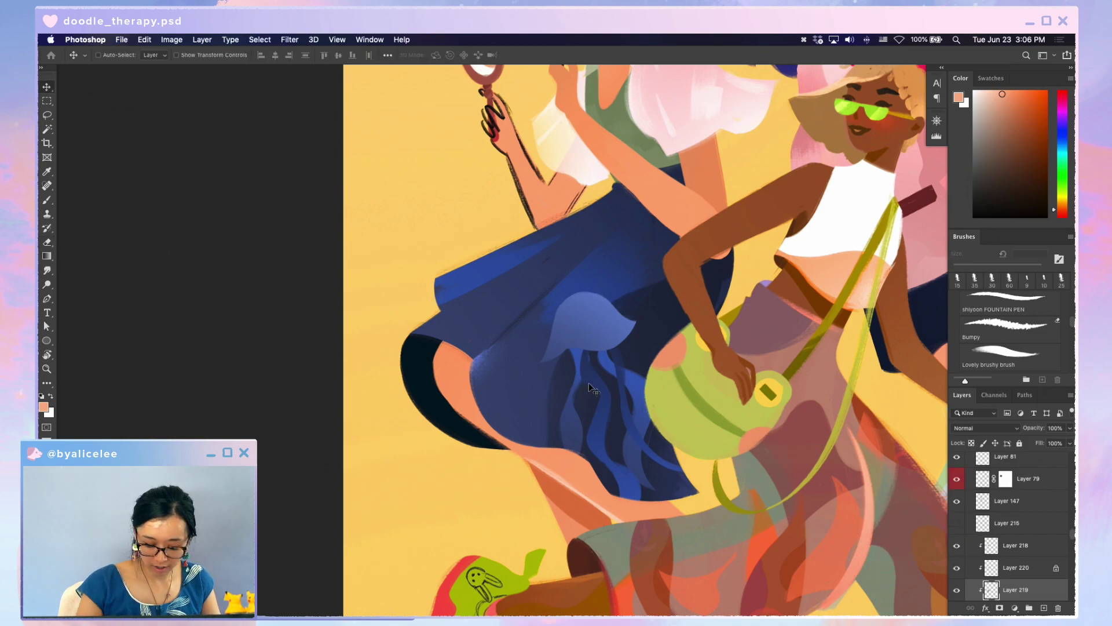
key(super+shift+n)
key(Return)
key(super+bracketleft)
key(i)
click(588, 316)
key(super+s)
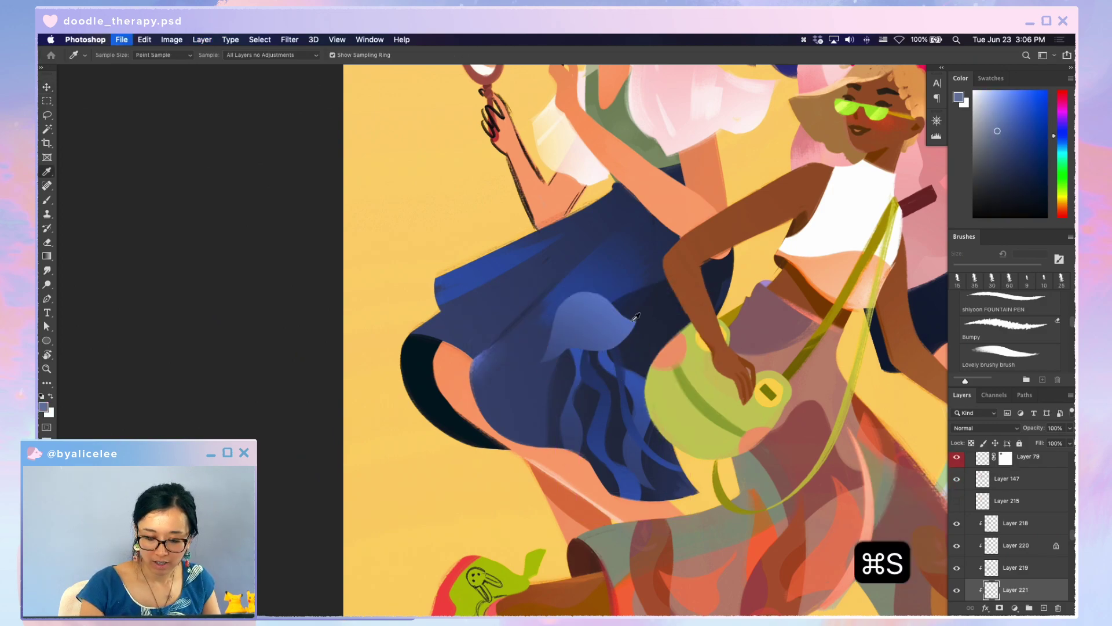
- Paint the bell's inner underside around the tentacle tops on Layer 221 in blue, refining it with the eraser
key(r)
drag(589, 316, 538, 338)
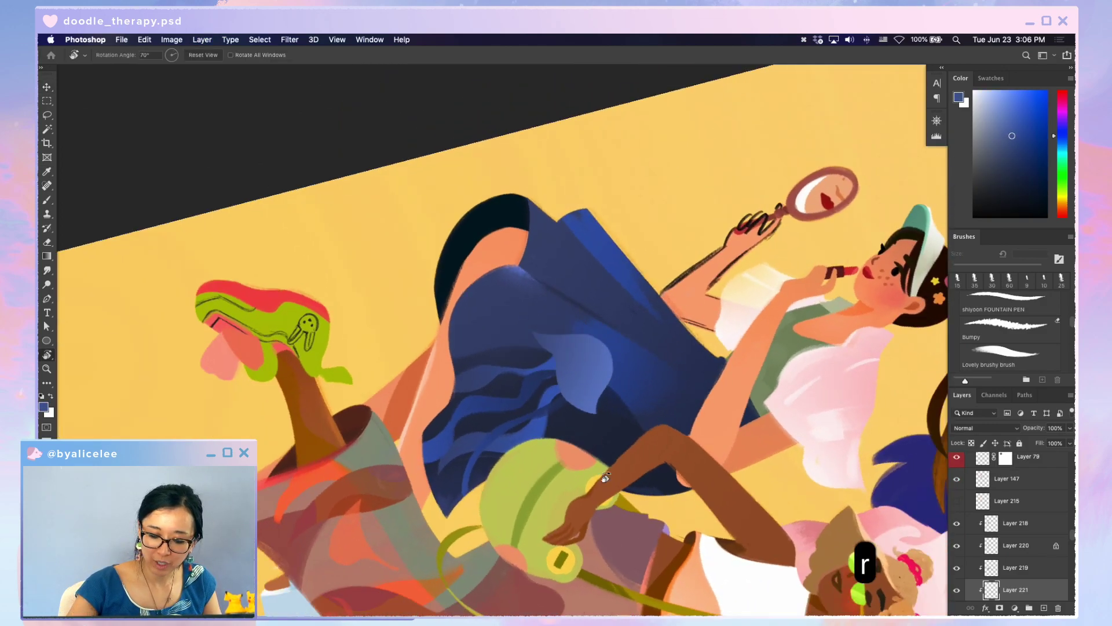
key(b)
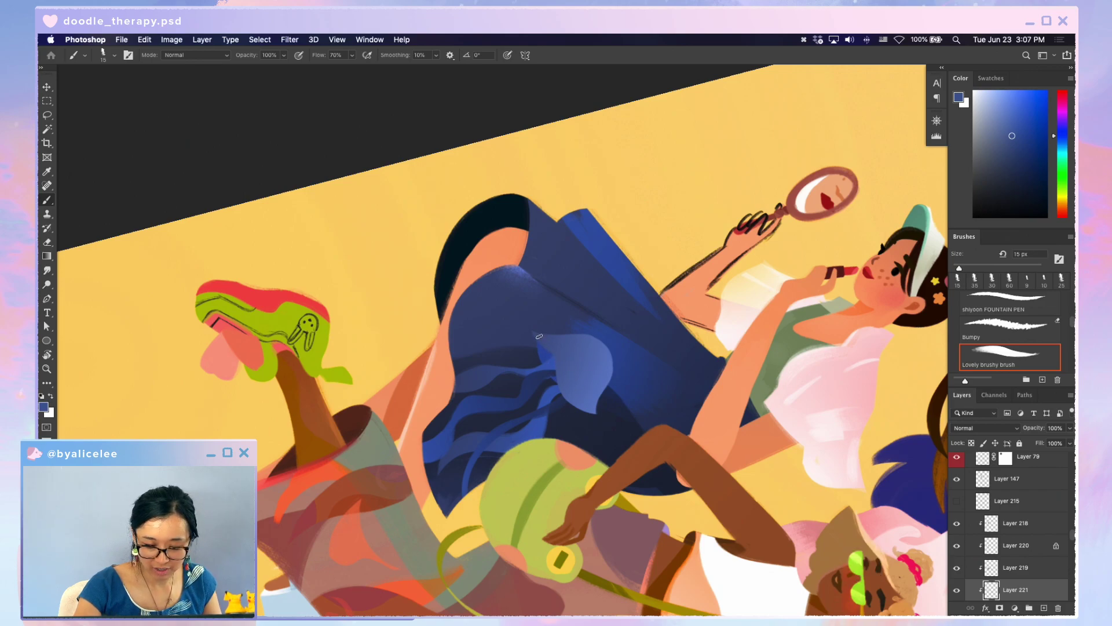
key(e)
key(b)
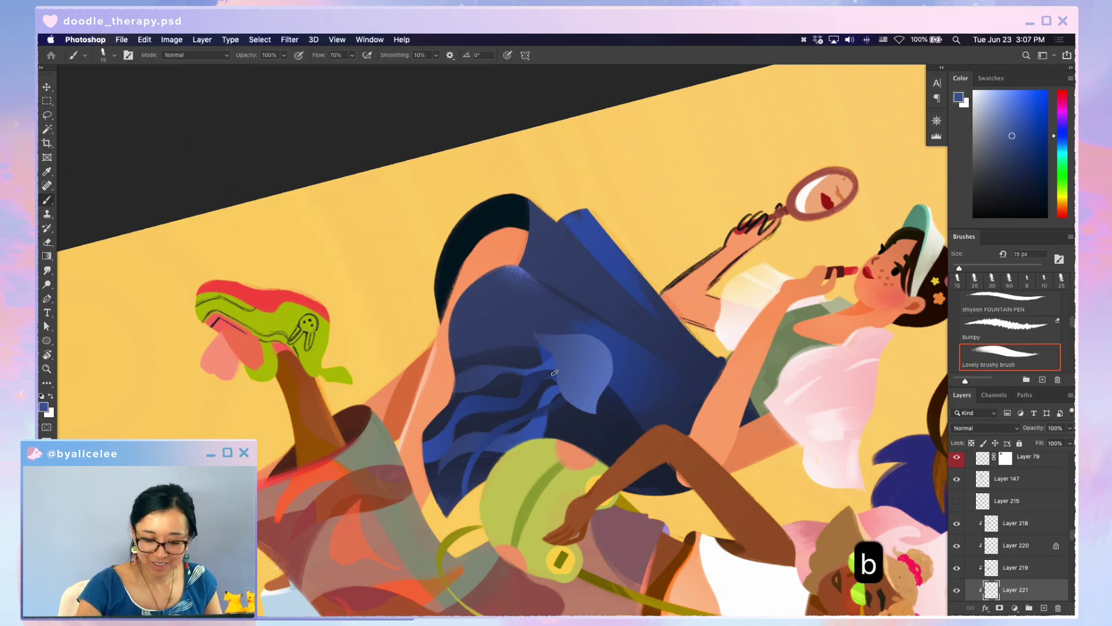
key(Escape)
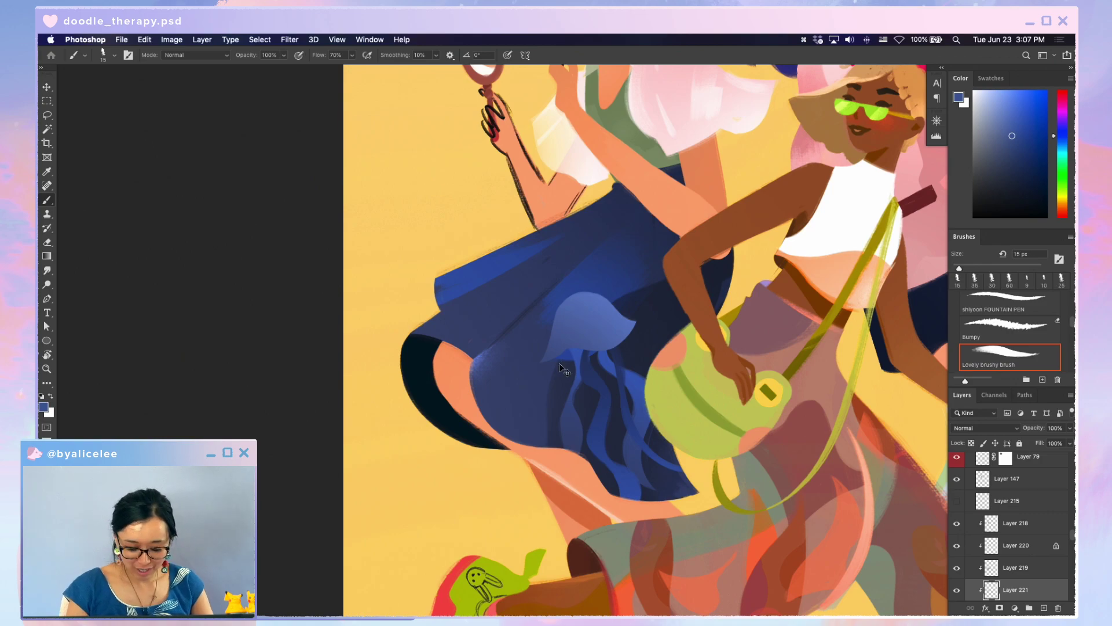
- Darken the bell's underside on Layer 221 with Hue/Saturation at a lightness of -70, and save
key(super+u)
drag(781, 304, 743, 306)
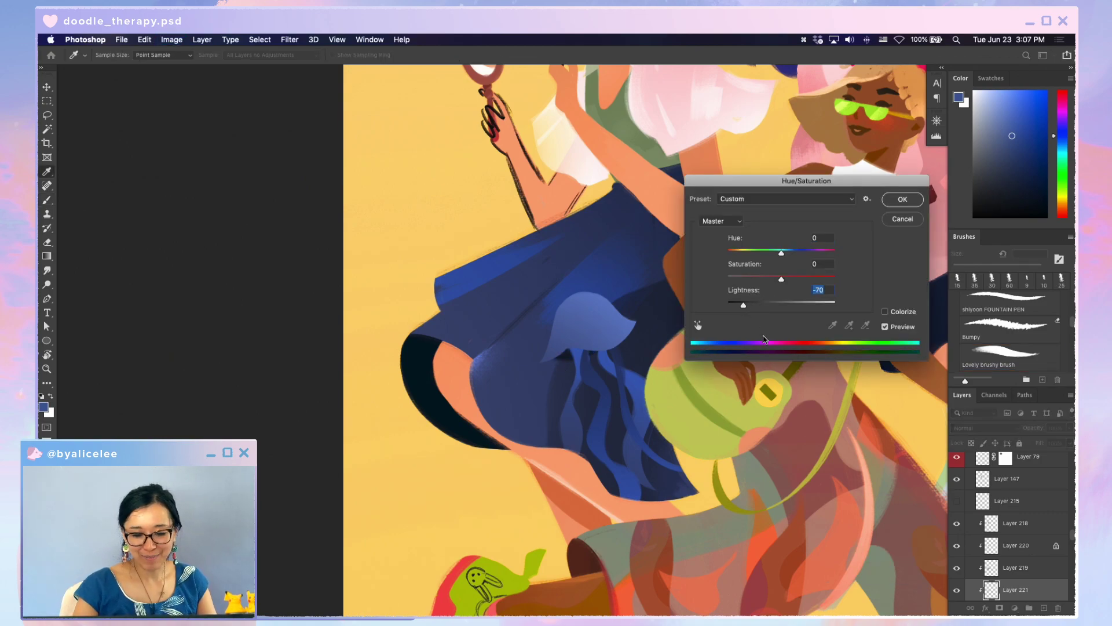
key(Return)
key(super+s)
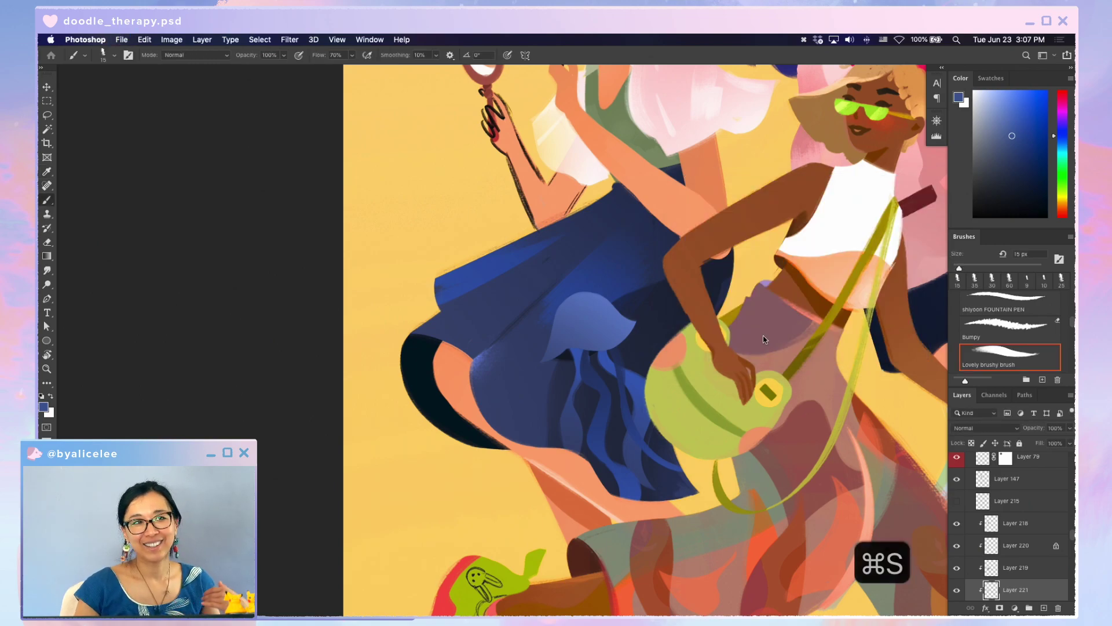
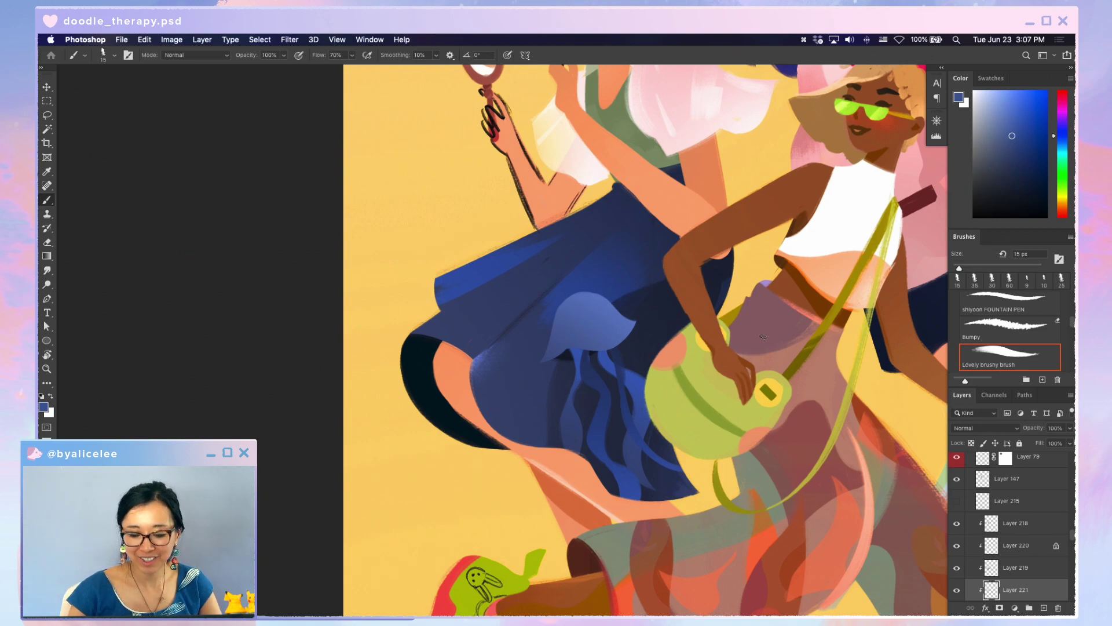
- Try painting blue strokes along the bell's dark underside on Layer 221, and undo them
key(super+=)
key(v)
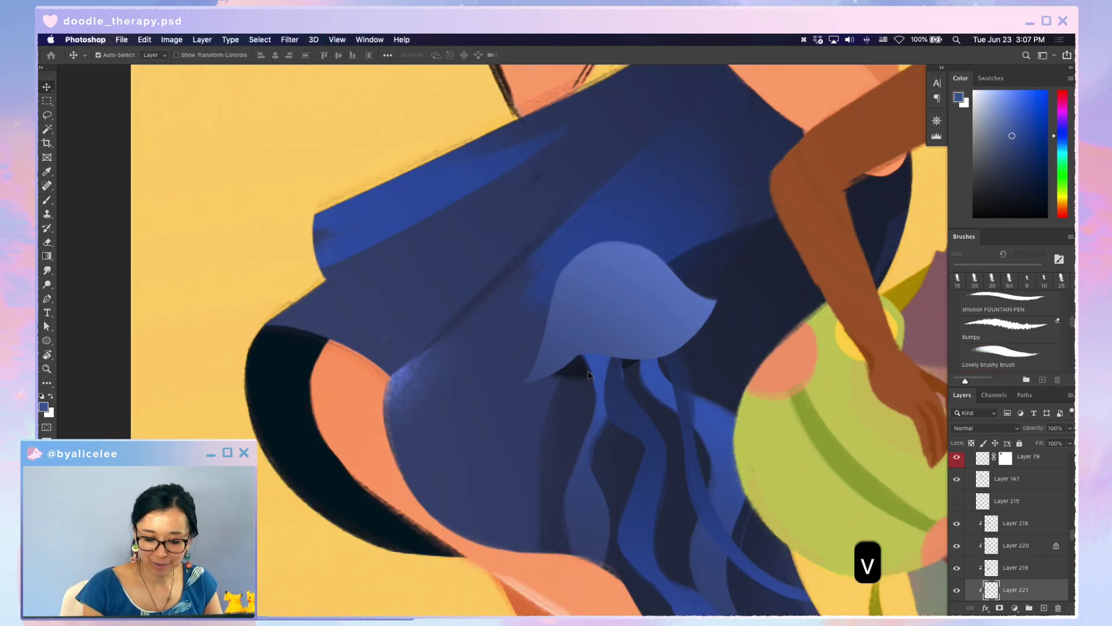
key(r)
drag(737, 377, 513, 397)
key(e)
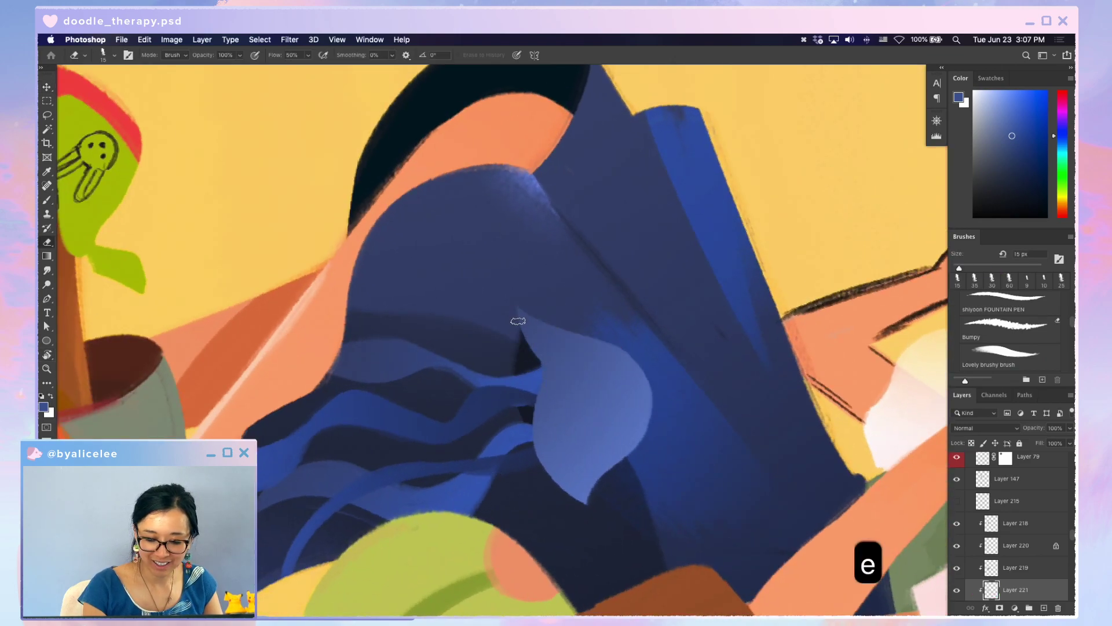
key(b)
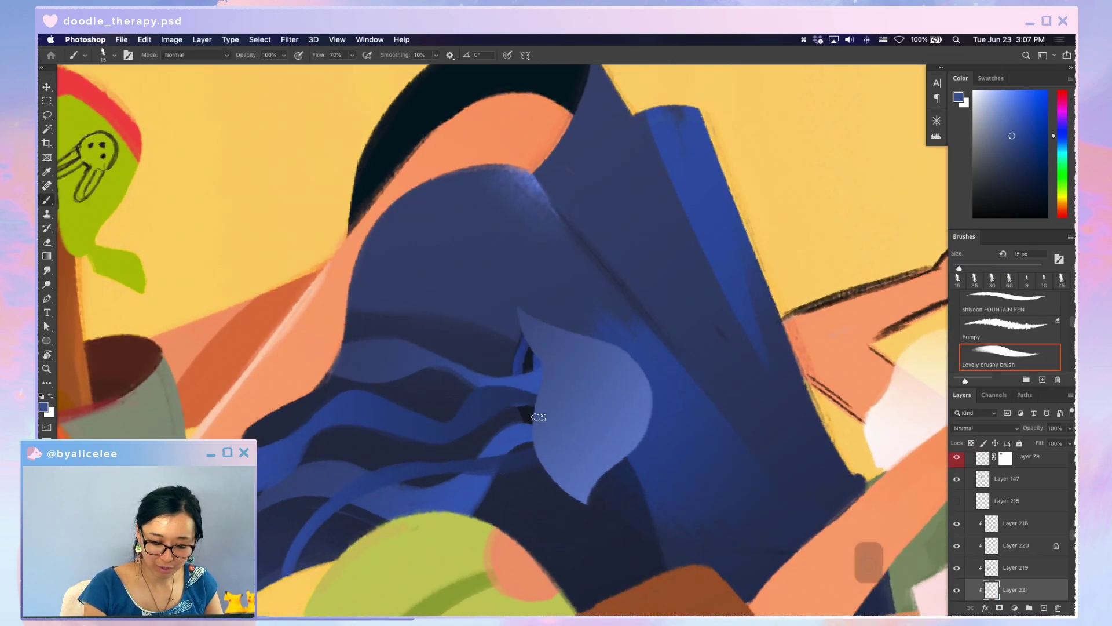
key(super+z)
key(super+z)
key(i)
click(543, 377)
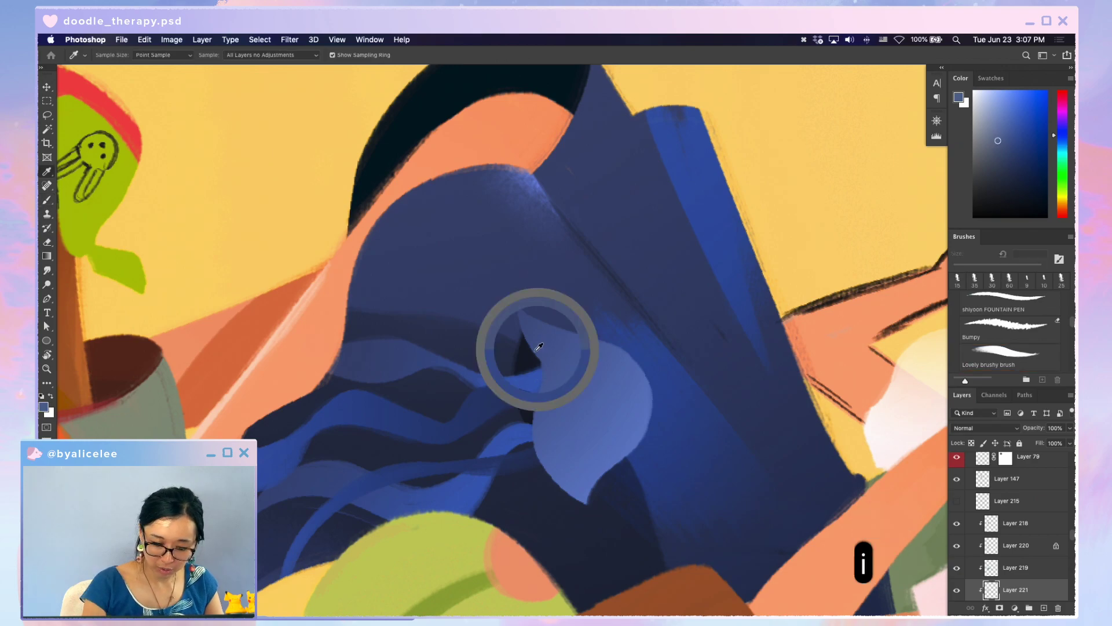
key(b)
key(super+z)
key(Escape)
key(v)
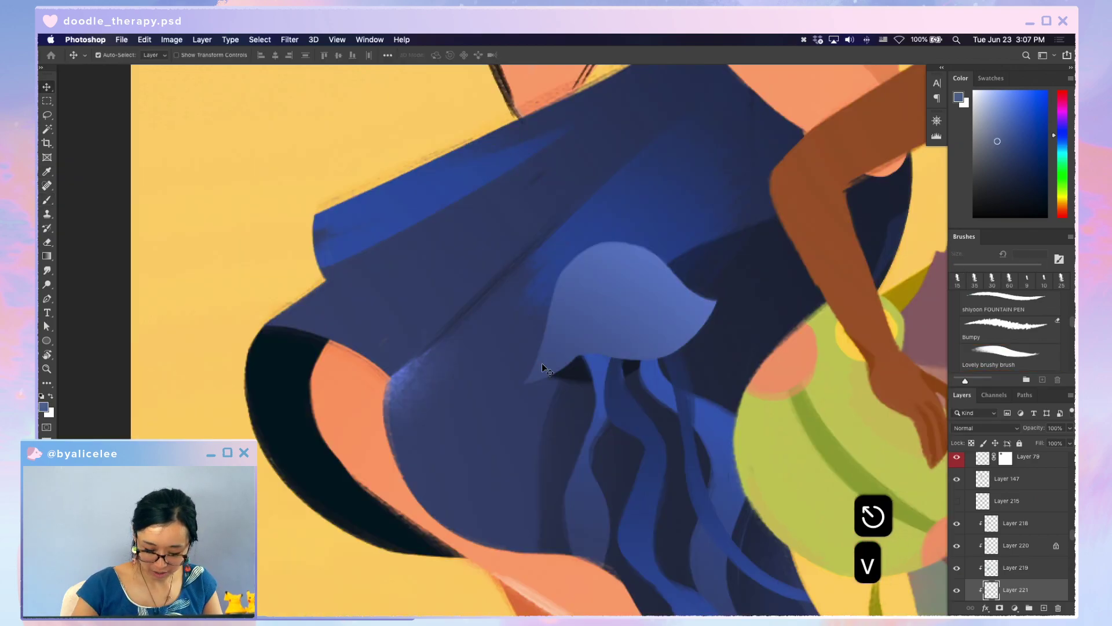
- Sample the dark navy beneath the bell and extend the underside shape between the tentacles on Layer 221
key(i)
click(576, 371)
key(v)
key(b)
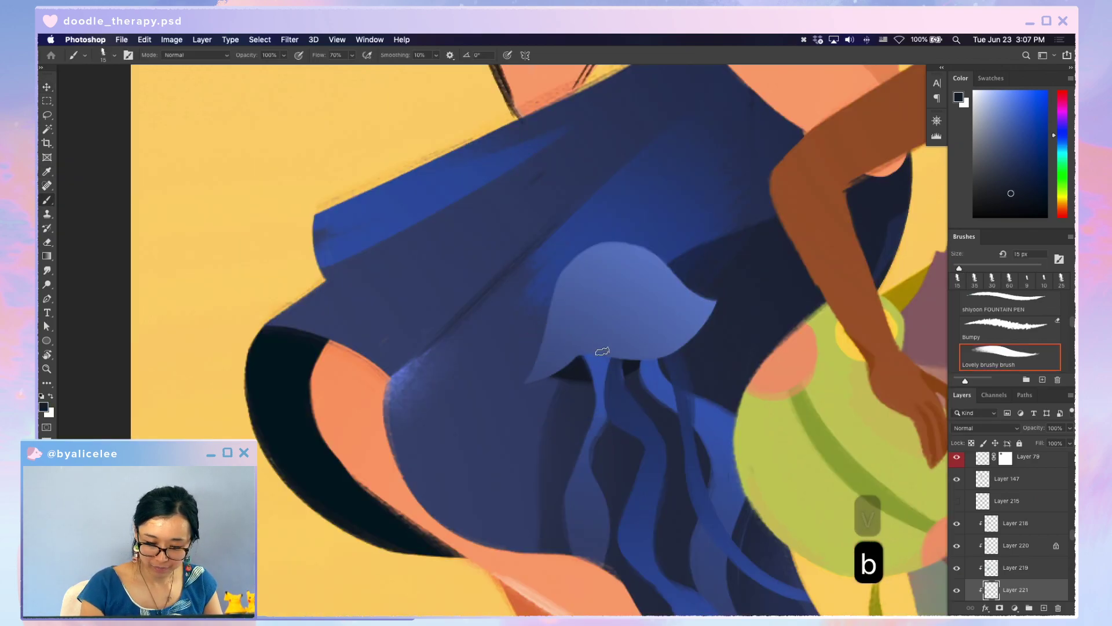
key(r)
drag(741, 365, 509, 437)
key(b)
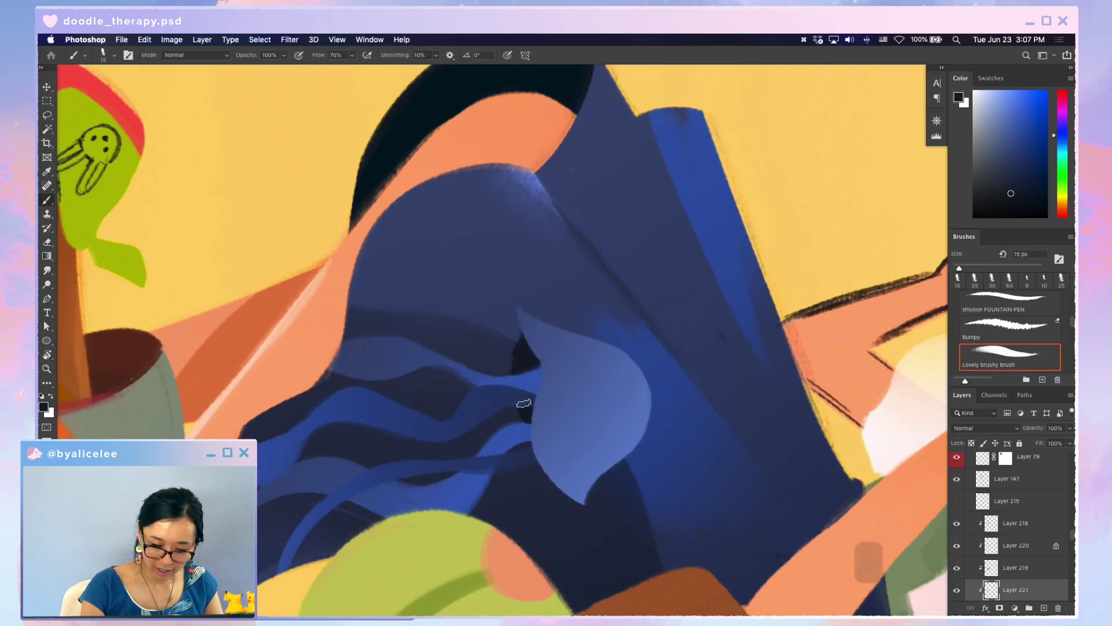
- Refine the edges of the bell's dark underside on Layer 221 with eraser and brush
key(e)
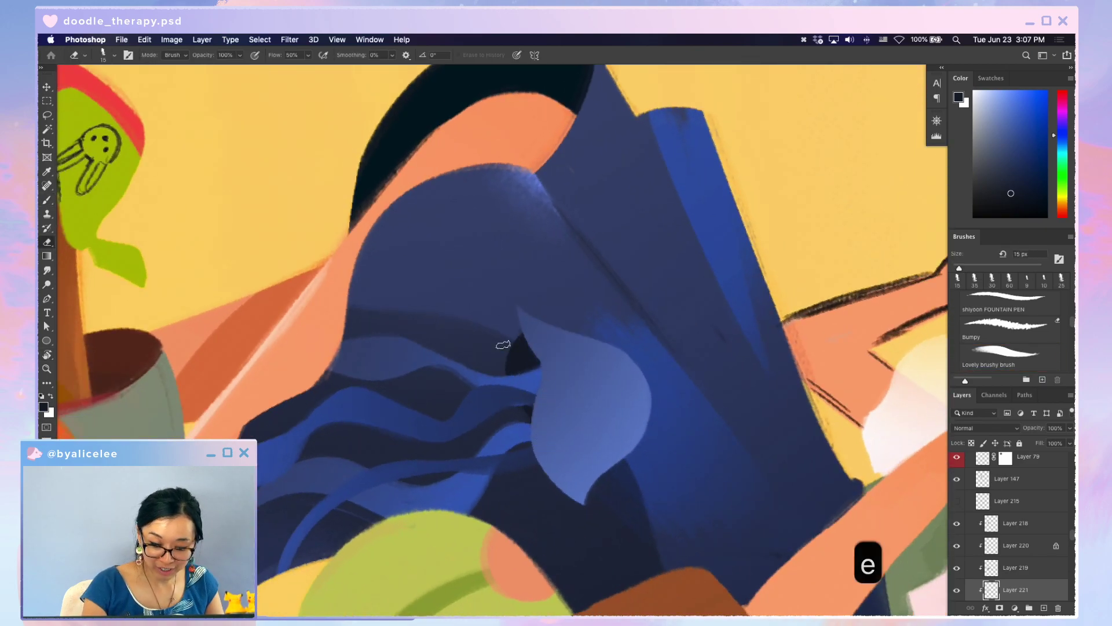
key(b)
key(Escape)
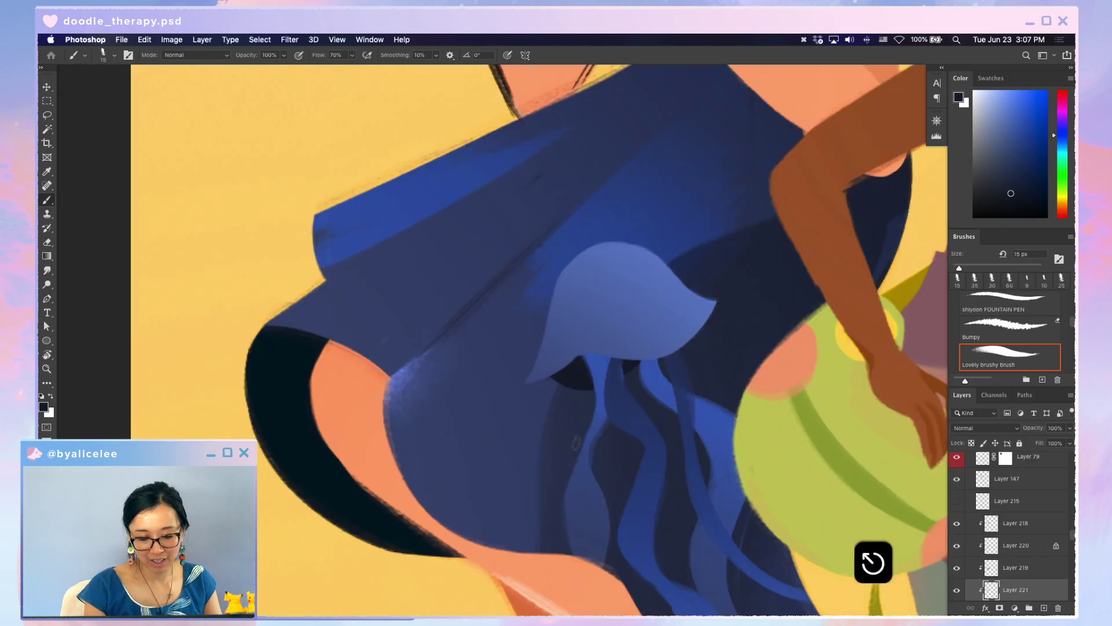
key(r)
mouse_move(579, 509)
mouse_down()
mouse_move(641, 541)
mouse_move(521, 343)
mouse_move(528, 397)
mouse_up()
key(e)
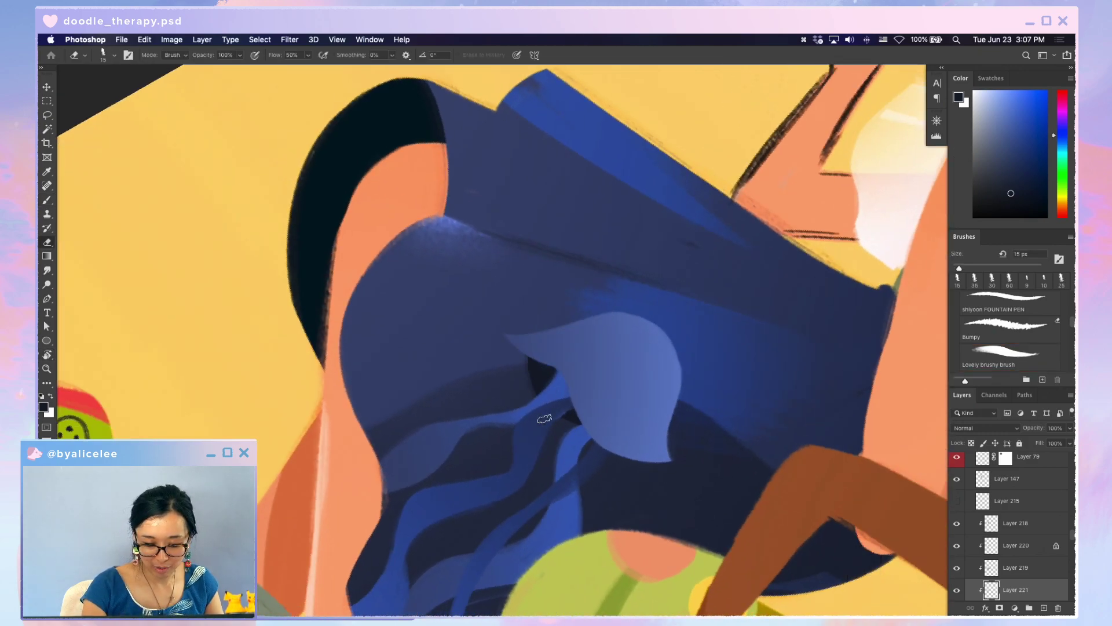
key(Escape)
- Transform the jellyfish's bell on Layer 218 with a height of 100.40% and a horizontal skew of about 1.9 degrees
key(v)
click(681, 319)
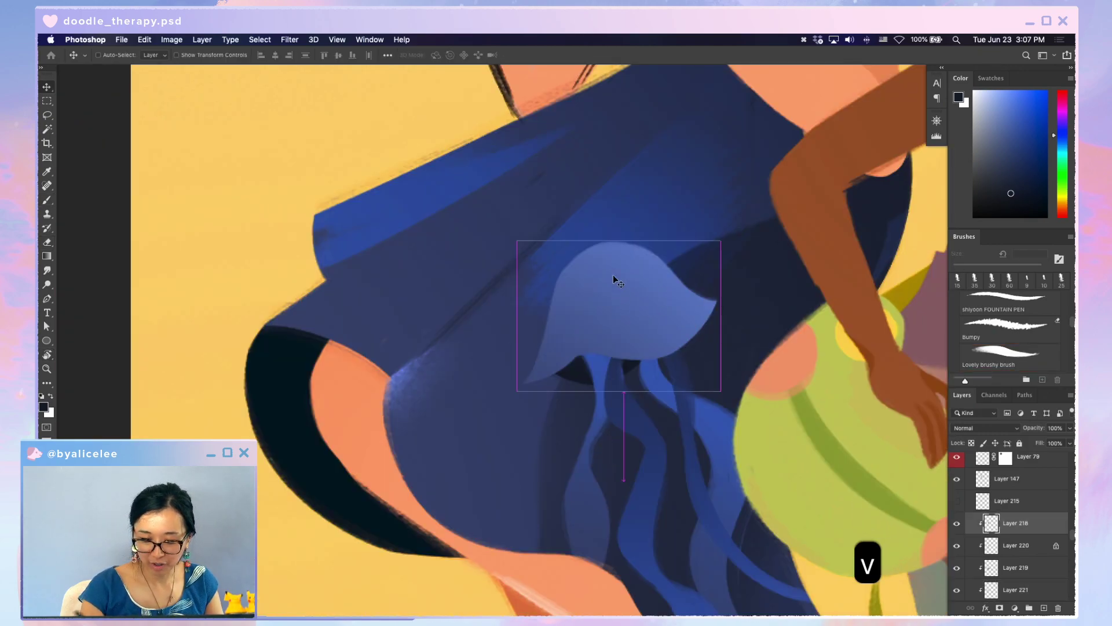
key(super+t)
drag(619, 239, 616, 237)
key(Return)
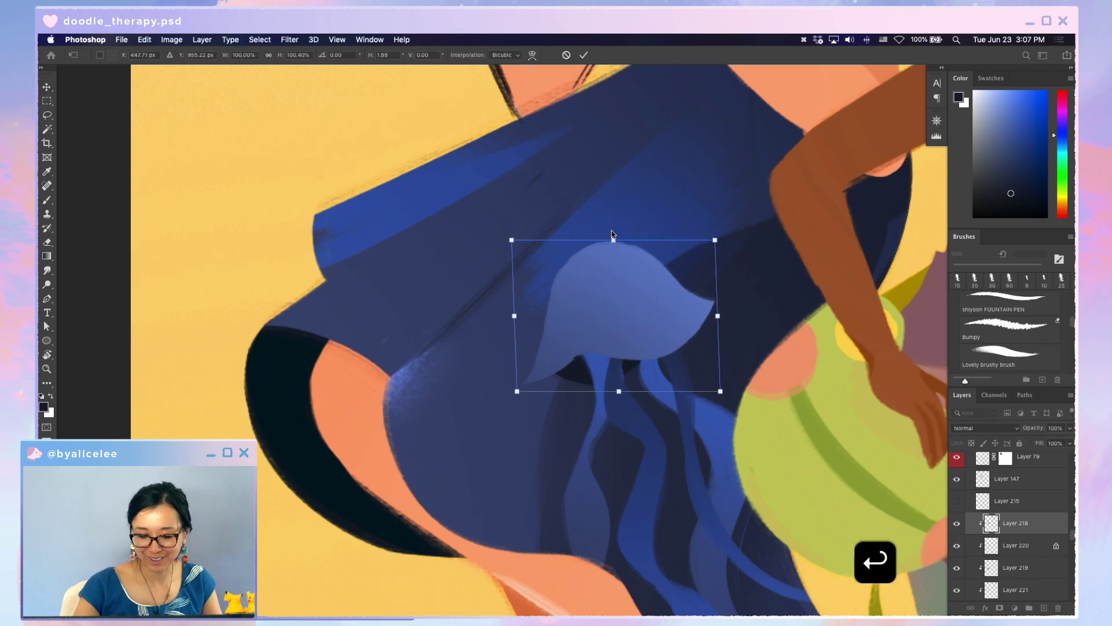
- Save the illustration and add a new clipped layer directly below the jellyfish tentacles on Layer 219
key(super+s)
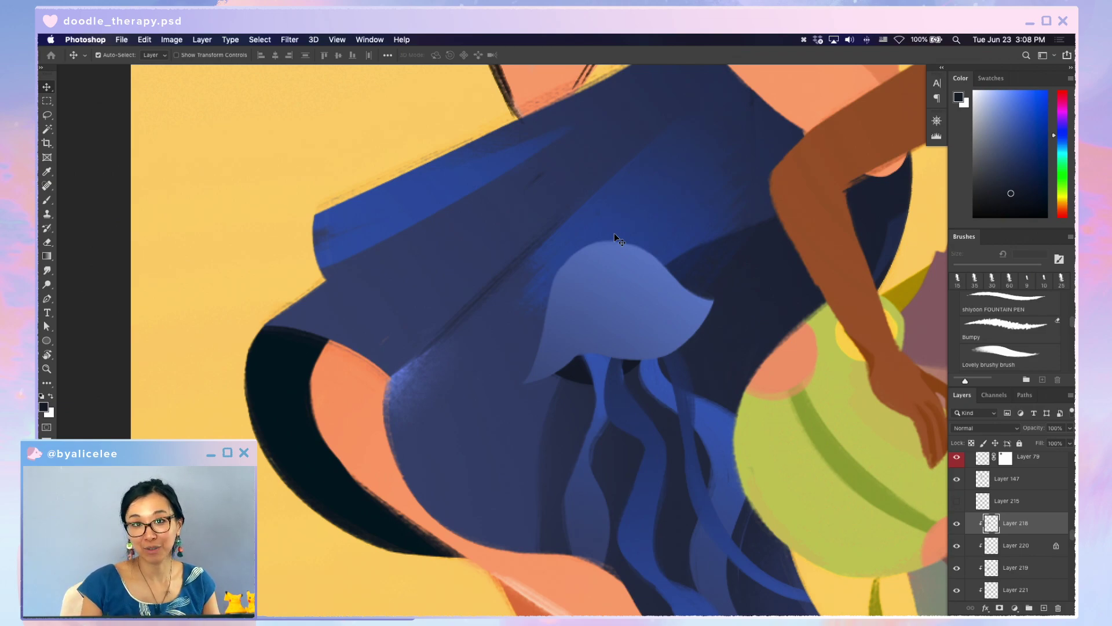
key(cmd+s)
key(v)
click(603, 496)
key(cmd+n)
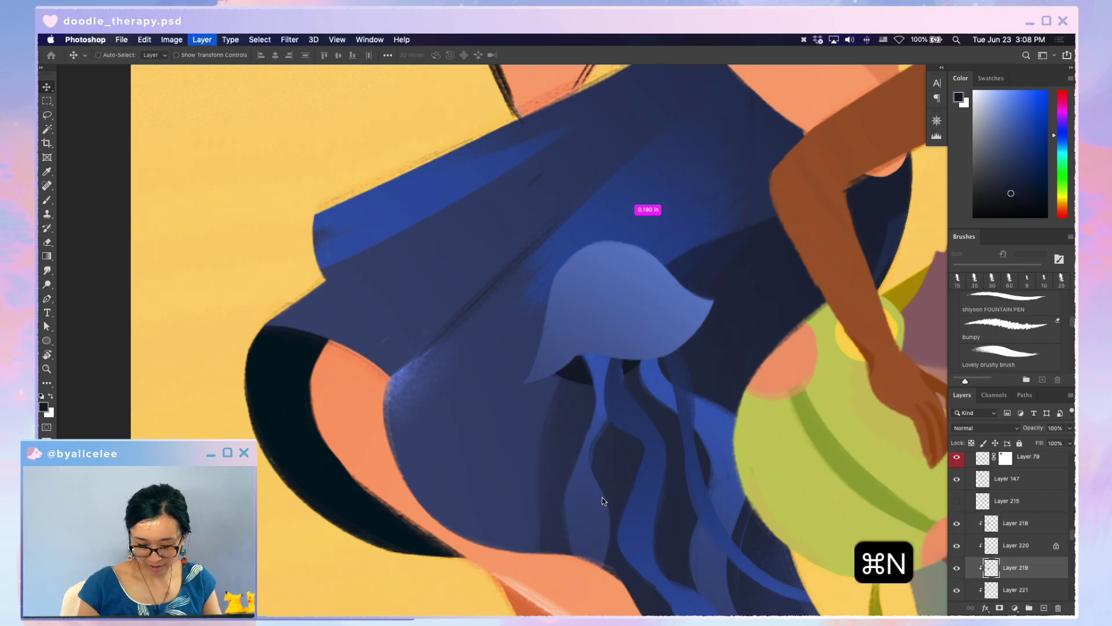
key(Return)
key(super+bracketleft)
- Sample the muted blue of the jellyfish's leftmost tentacle and paint a thin lighter fold along it, trimming its edge with the eraser
key(i)
click(594, 507)
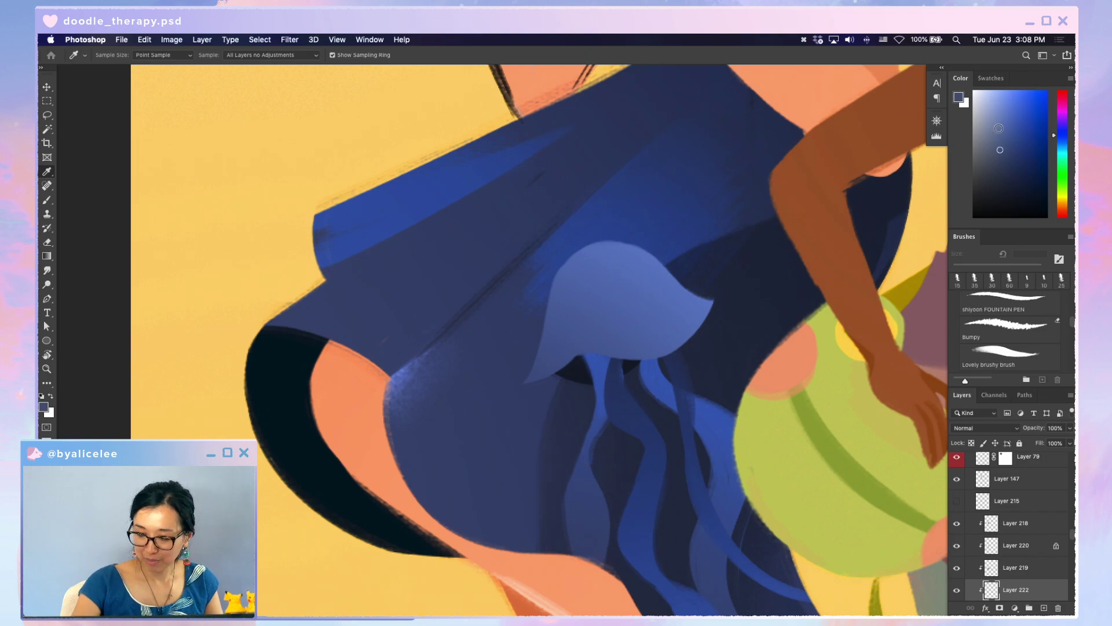
key(b)
drag(602, 420, 597, 484)
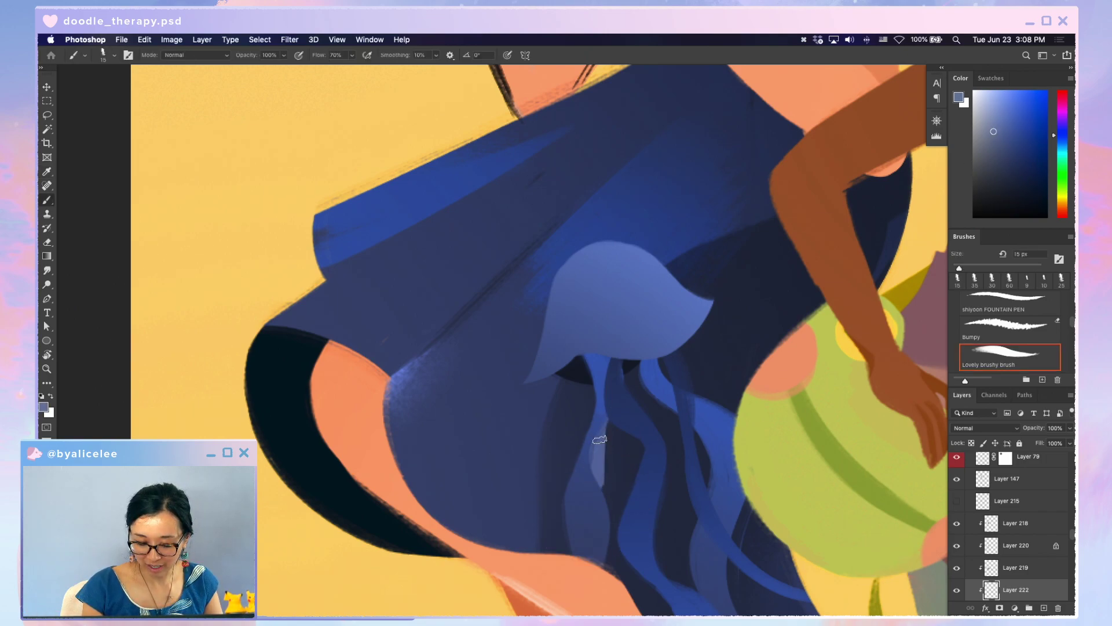
drag(609, 408, 600, 501)
key(e)
drag(608, 417, 616, 496)
key(b)
drag(602, 446, 617, 544)
key(e)
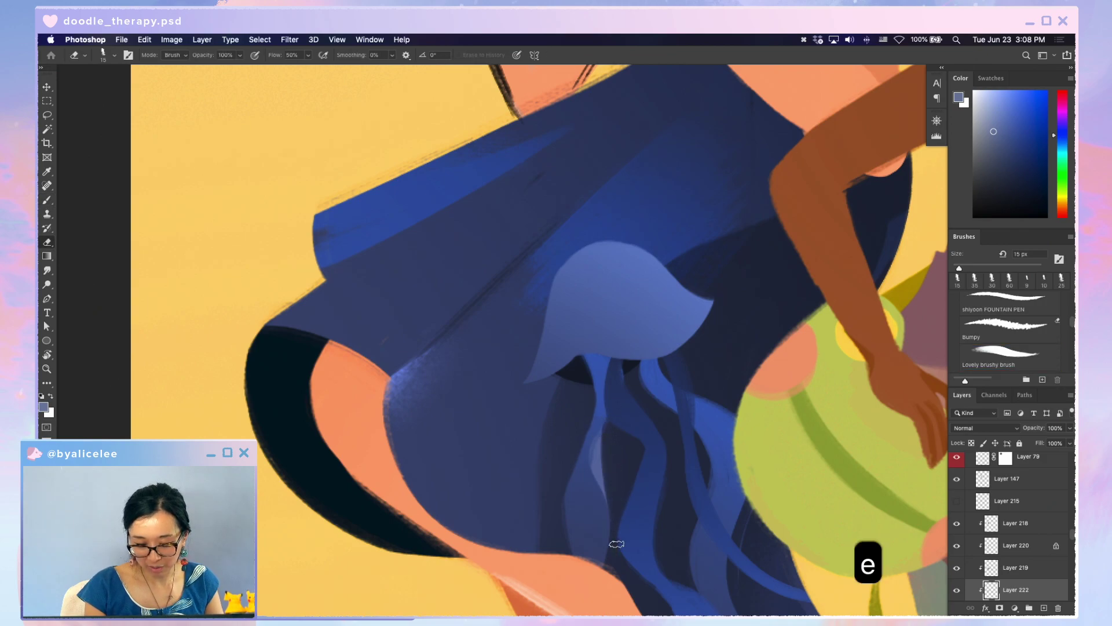
- Check the tentacle fold against the whole illustration and save the document
key(super+minus)
key(super+minus)
key(super+minus)
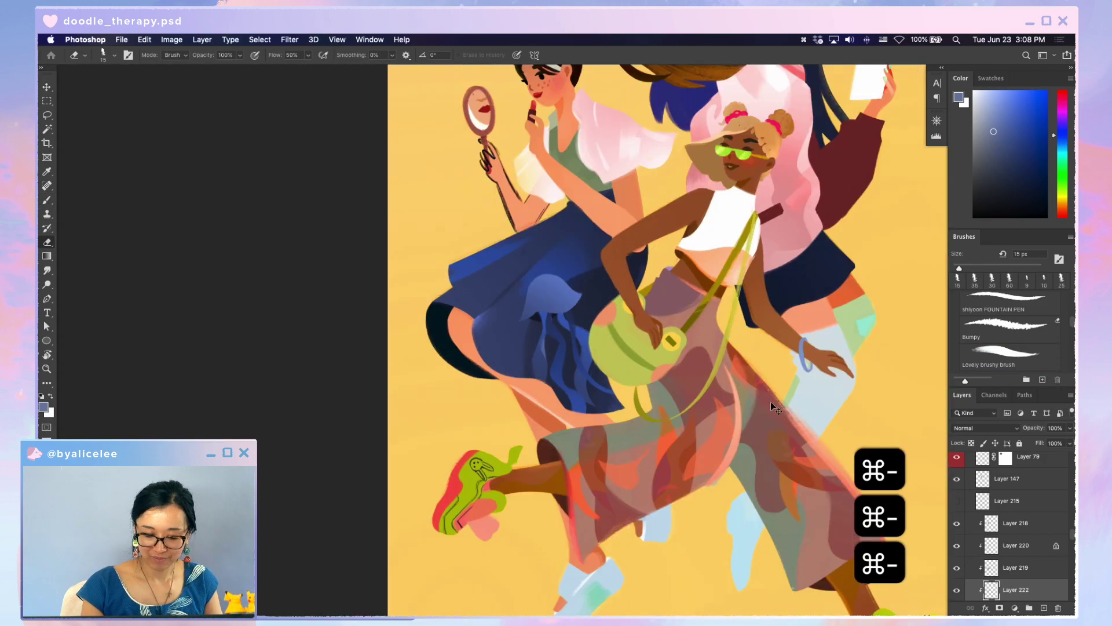
key(Escape)
key(super+s)
drag(656, 415, 634, 483)
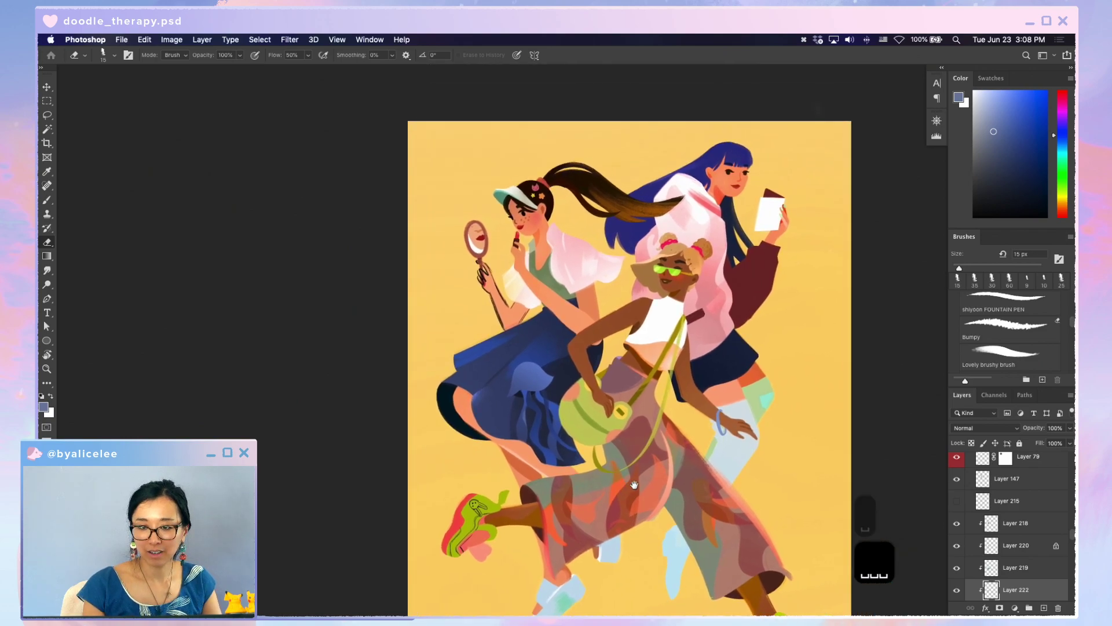
key(v)
key(super+s)
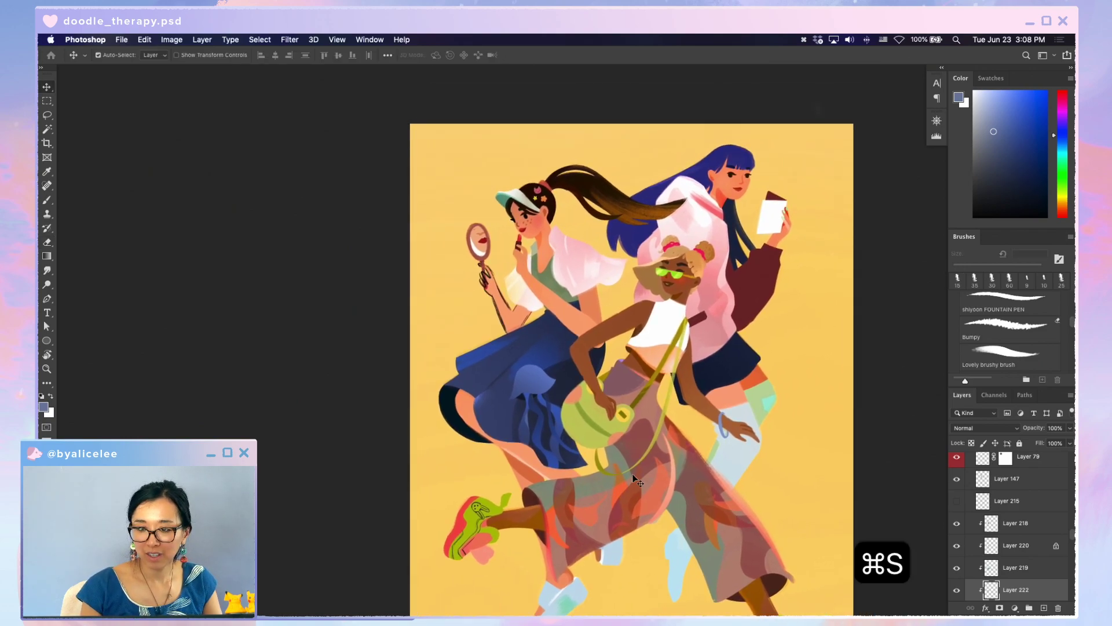
- Select Layer 221, clean up the dark underside beside the bell's left tip with the eraser, and save the document
key(super+equal)
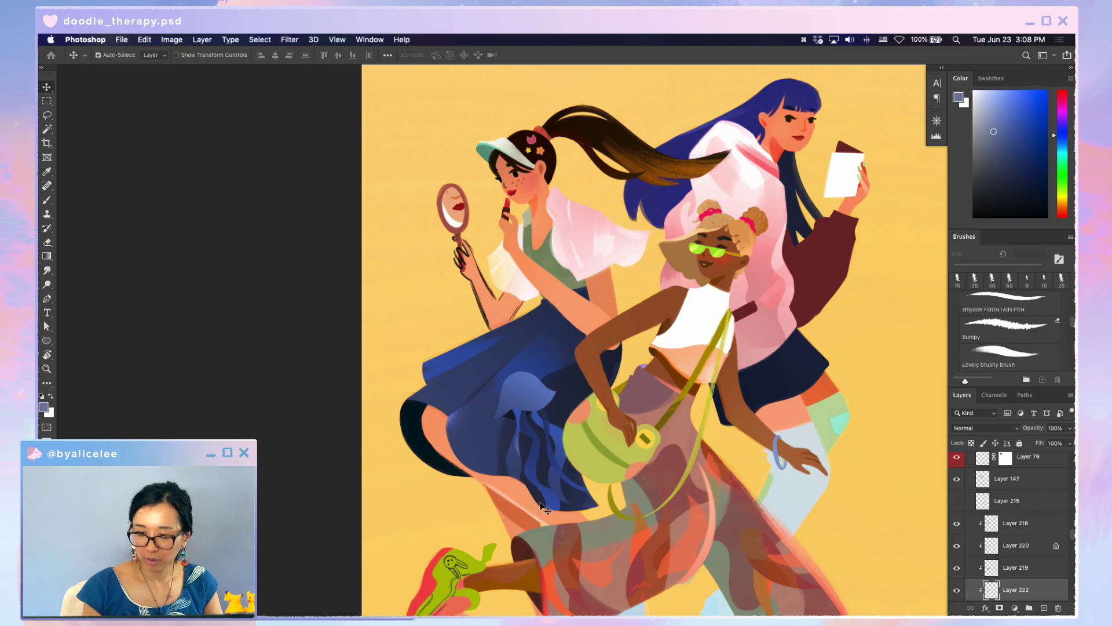
key(v)
key(super+equal)
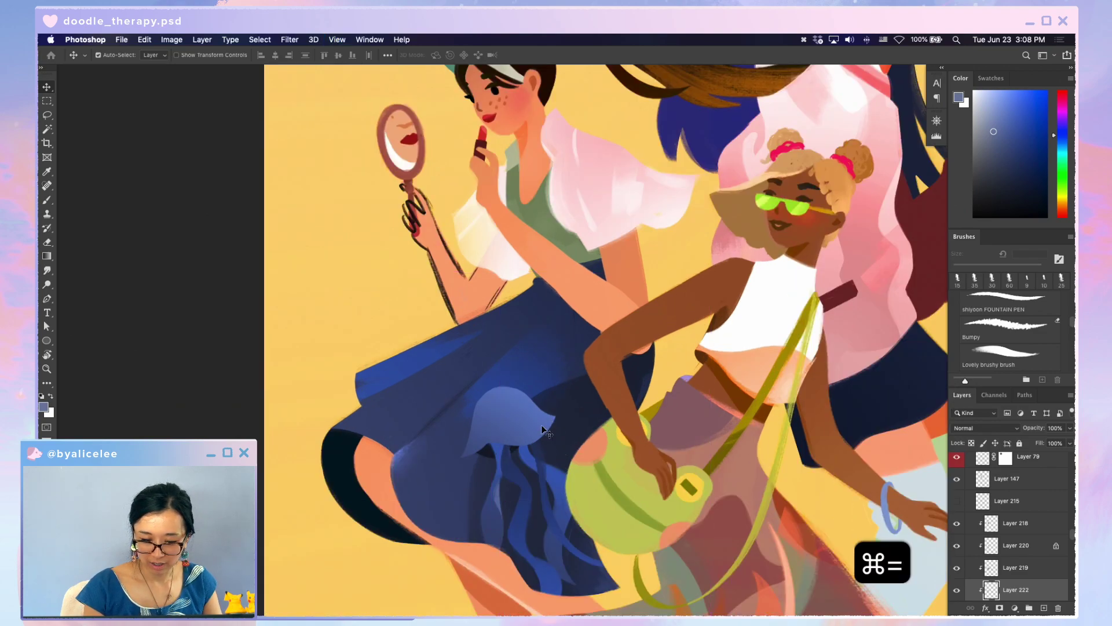
click(493, 458)
key(r)
drag(492, 457, 424, 328)
key(e)
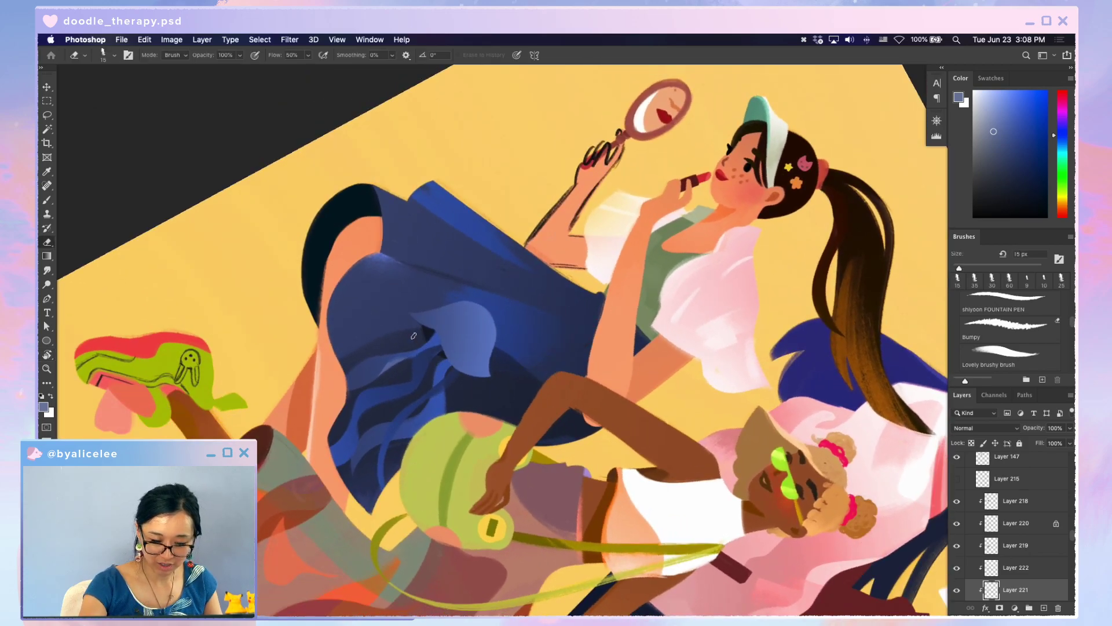
key(Escape)
key(super+s)
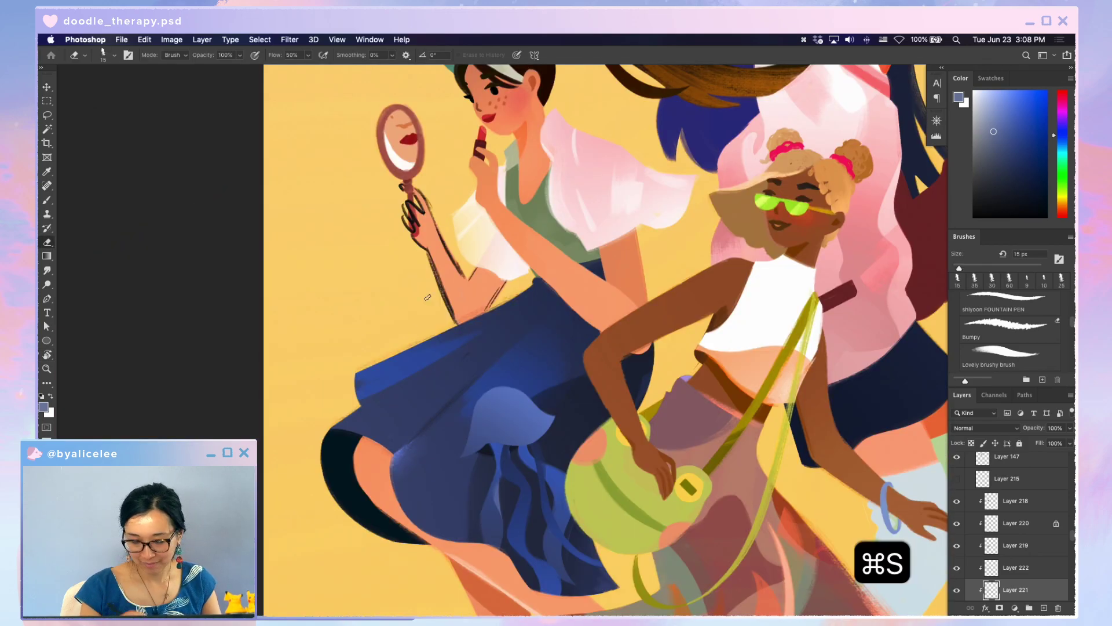
click(804, 39)
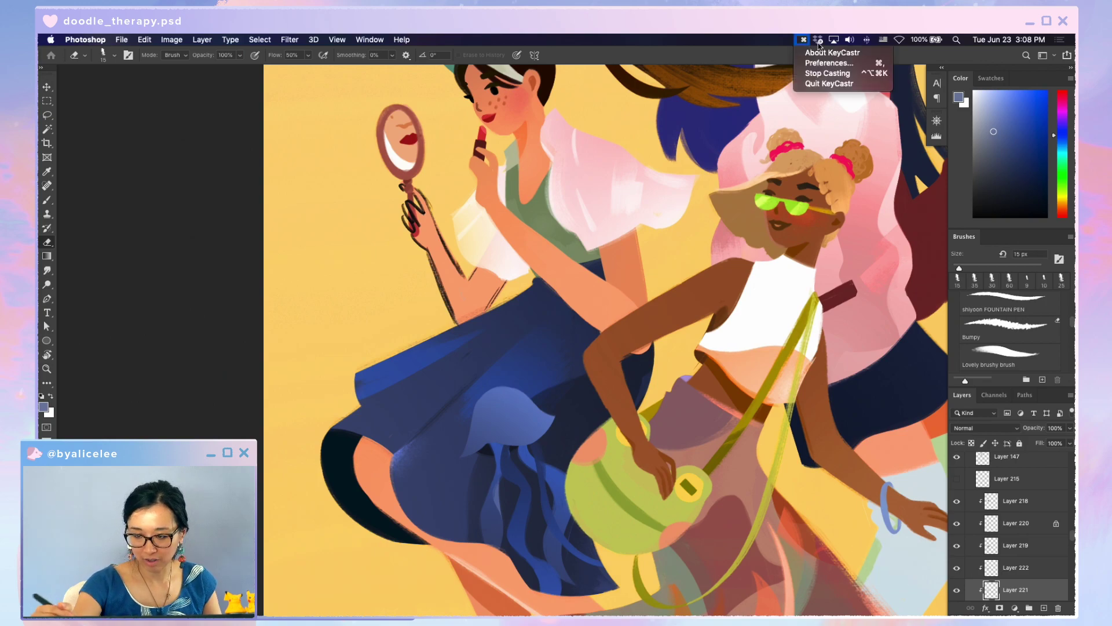
click(772, 213)
- Add a new unclipped layer above the bell on Layer 218, sample the bell's light blue for the brush, and save the document
key(v)
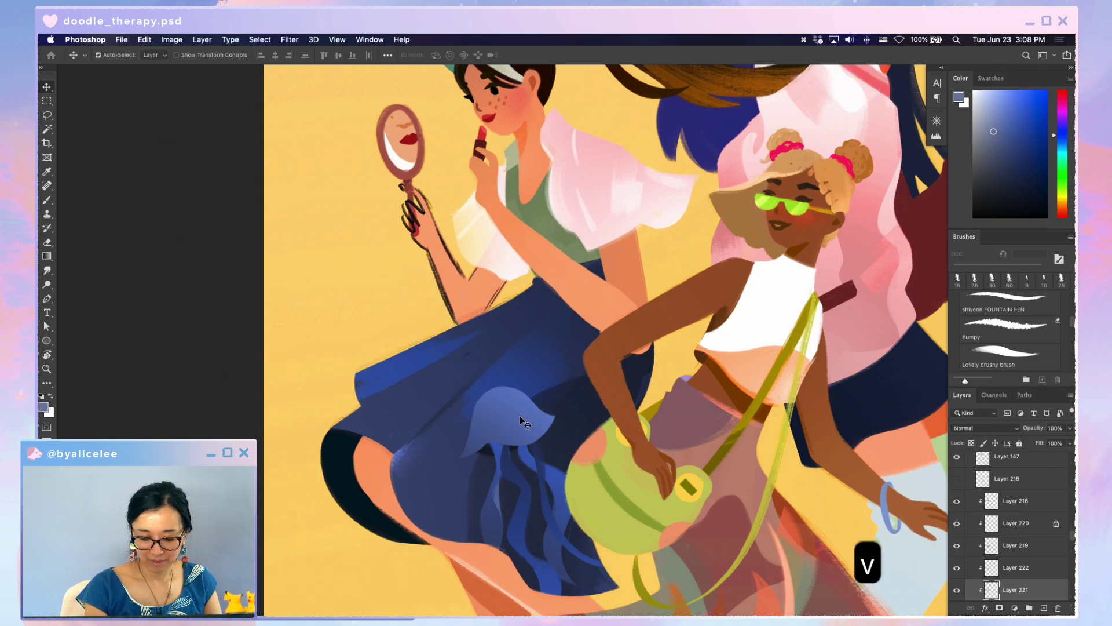
click(526, 420)
key(super+s)
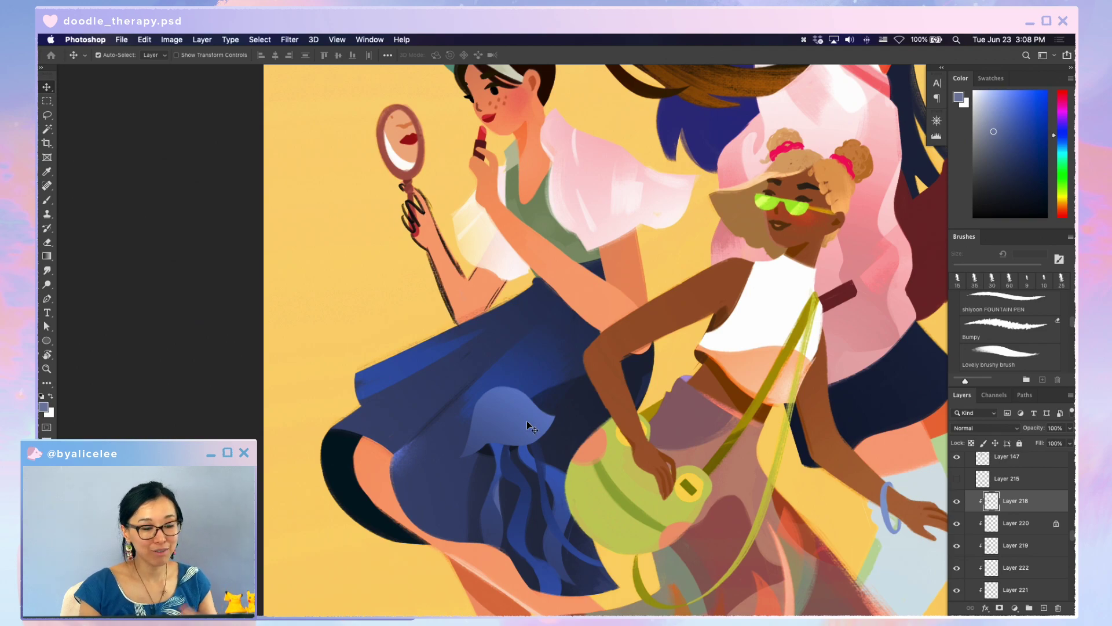
key(v)
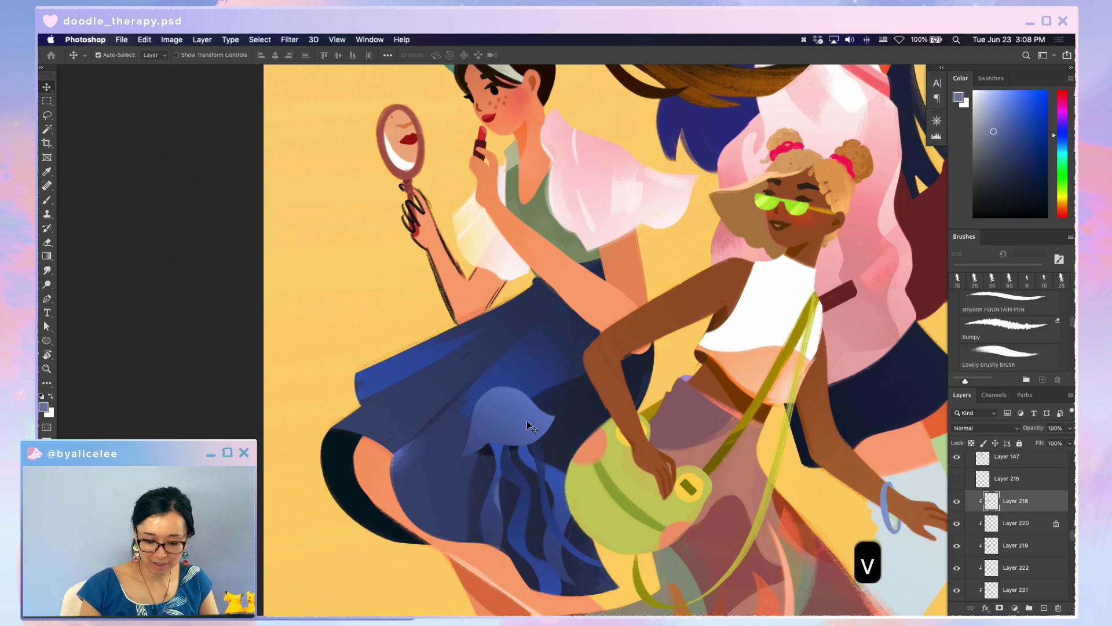
key(v)
key(super)
key(super+shift+n)
key(Return)
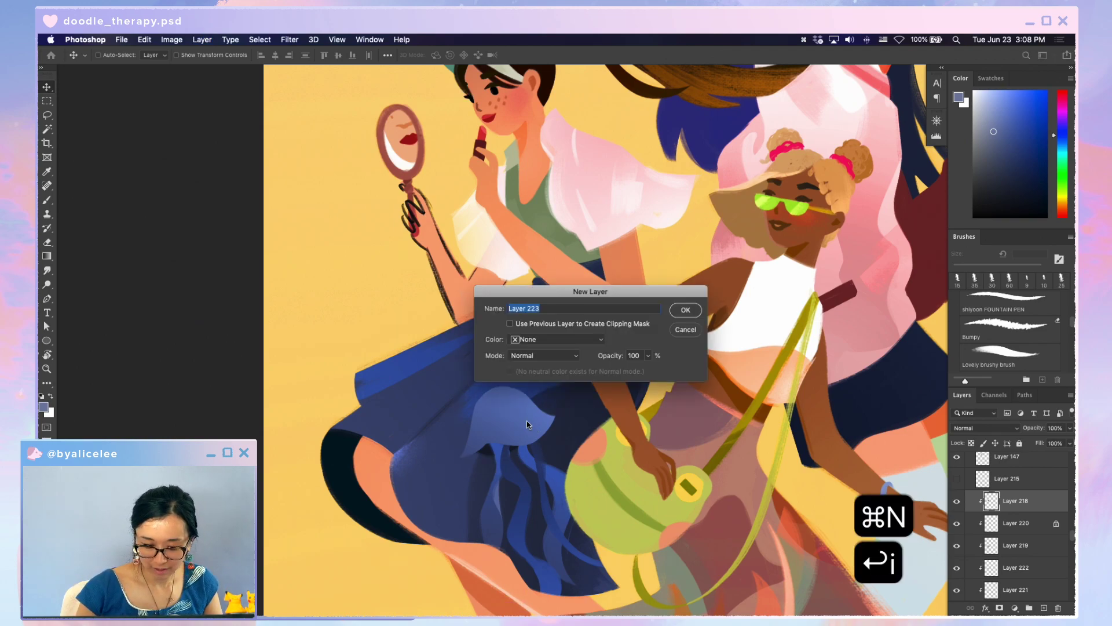
key(super+s)
key(b)
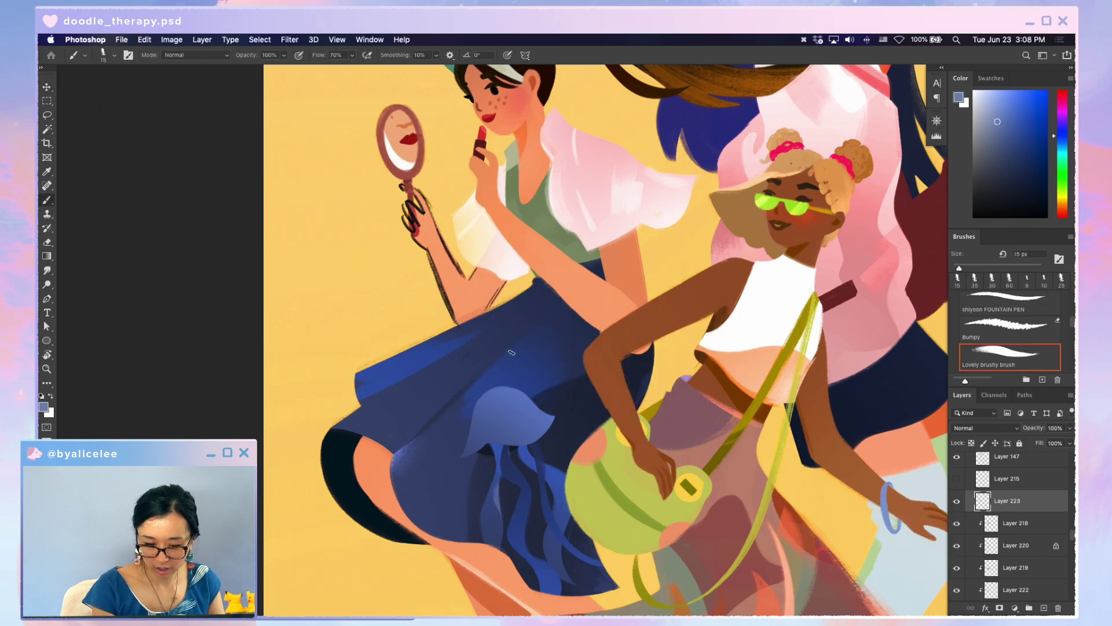
- Show the sketch on Layer 215 and paint a light-blue dome for a second jellyfish above the first one on Layer 223
key(r)
drag(619, 435, 682, 399)
key(b)
mouse_move(527, 352)
mouse_down()
mouse_move(503, 403)
mouse_move(525, 398)
mouse_move(519, 372)
mouse_move(523, 393)
mouse_move(533, 344)
mouse_move(534, 413)
mouse_move(533, 342)
mouse_move(532, 421)
mouse_move(532, 350)
mouse_up()
key(e)
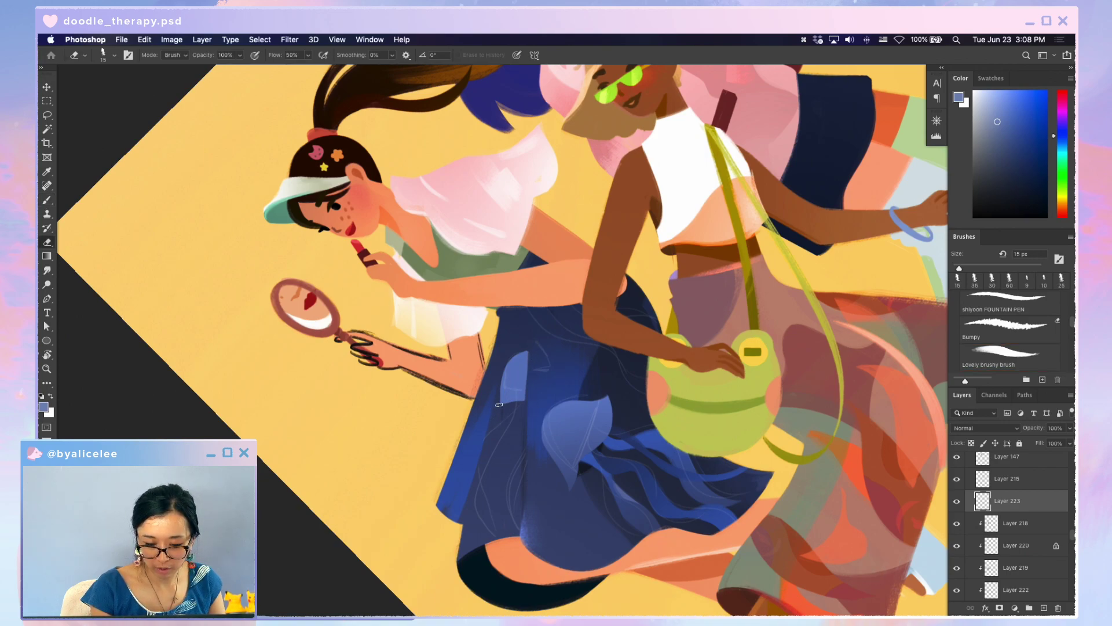
drag(498, 404, 515, 403)
key(Escape)
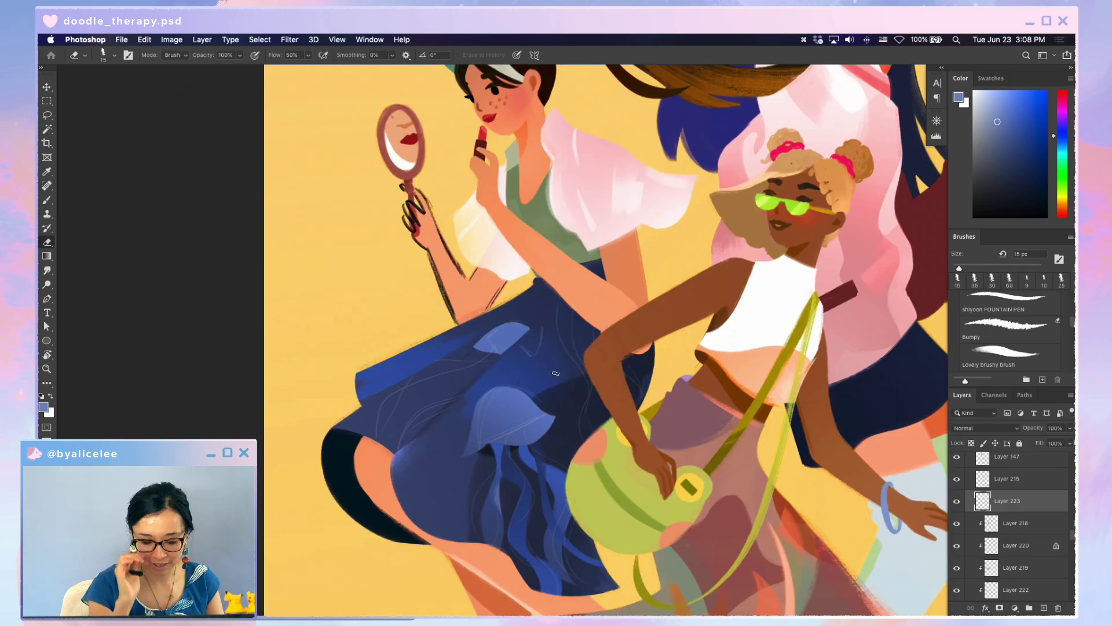
- Trim and round the lower edge of the second jellyfish's dome on Layer 223 with the eraser
key(r)
key(v)
mouse_move(516, 326)
mouse_down()
mouse_move(548, 264)
mouse_move(513, 407)
mouse_up()
key(r)
key(e)
key(Escape)
key(r)
key(Escape)
key(super+equal)
key(e)
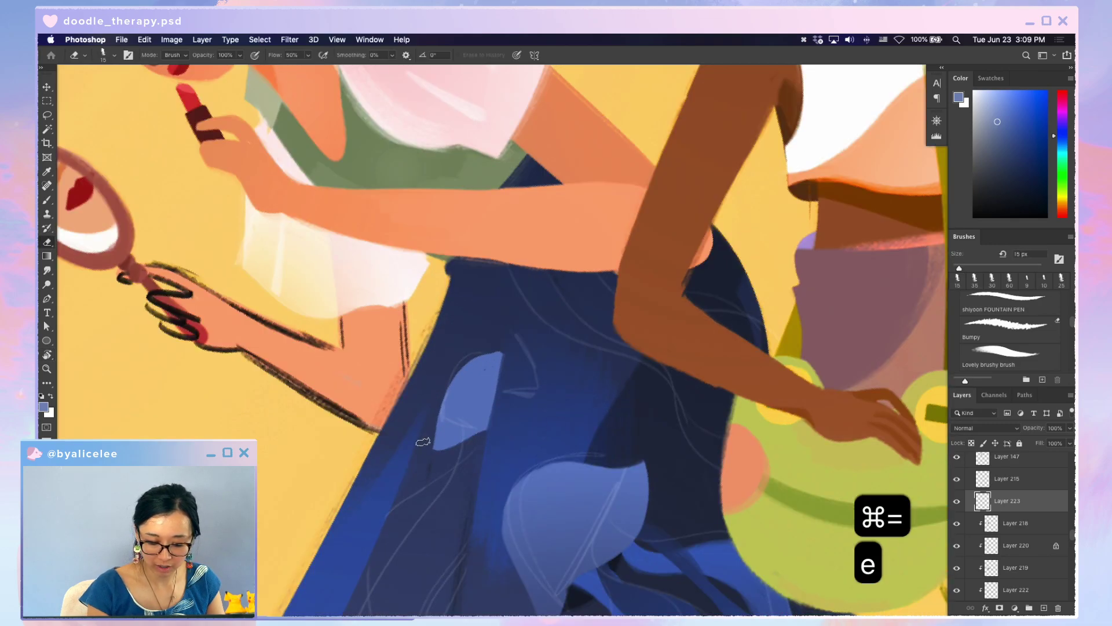
drag(435, 426, 499, 433)
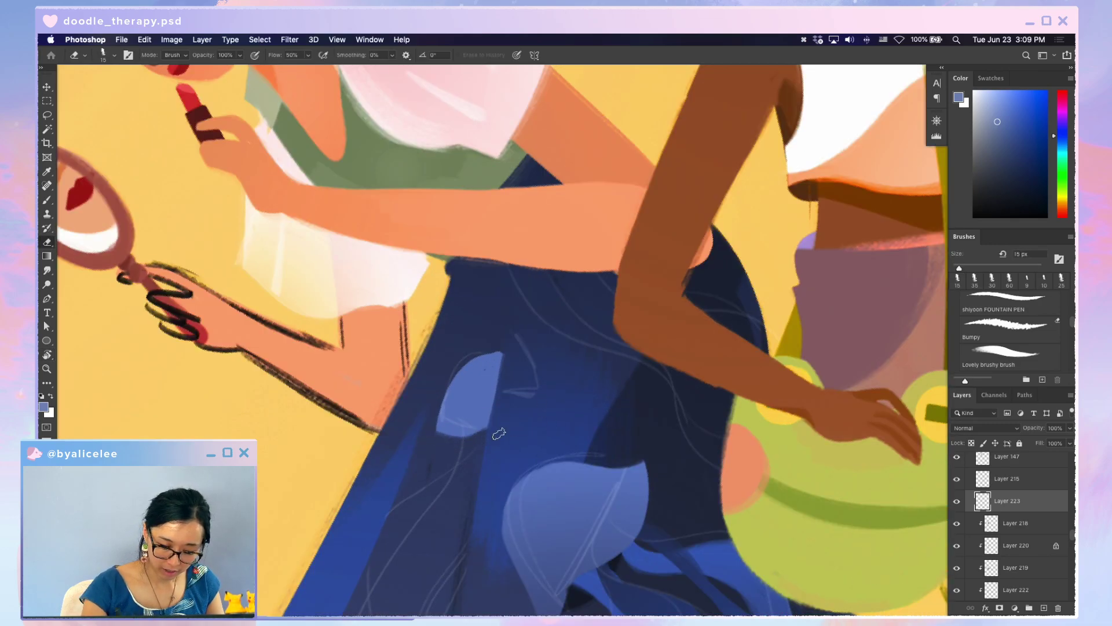
- Paint the flared right side of the second jellyfish's bell along the sketch, shape it with the eraser, and save the document
key(b)
mouse_move(519, 318)
mouse_down()
mouse_move(504, 400)
mouse_move(557, 385)
mouse_up()
mouse_move(521, 330)
mouse_down()
mouse_move(518, 383)
mouse_move(521, 329)
mouse_move(655, 380)
mouse_move(498, 320)
mouse_move(498, 281)
mouse_move(498, 336)
mouse_up()
key(r)
key(e)
key(Escape)
drag(539, 288, 536, 374)
key(super+s)
key(Escape)
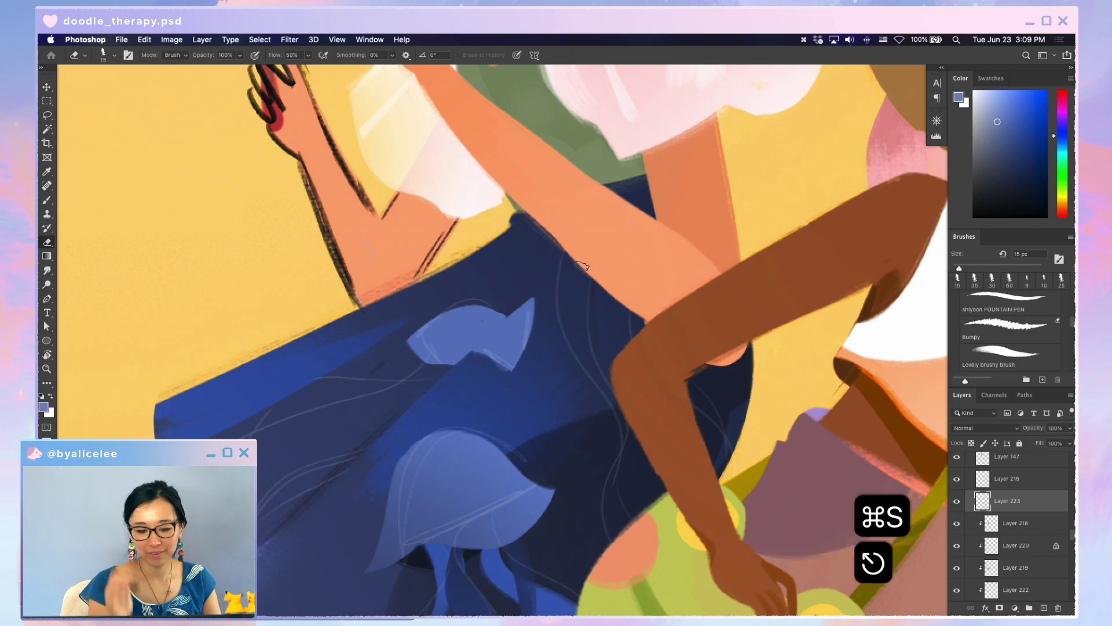
- Touch up the upper edge of the second jellyfish's bell with the brush and save the document
key(c)
key(b)
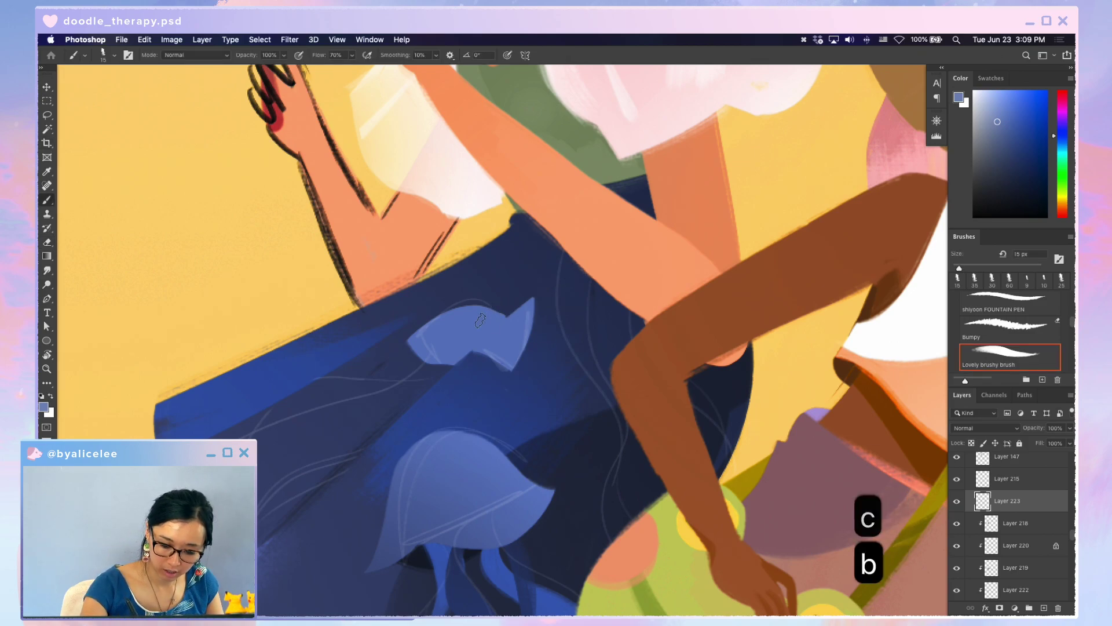
key(super+minus)
key(super+minus)
key(super+minus)
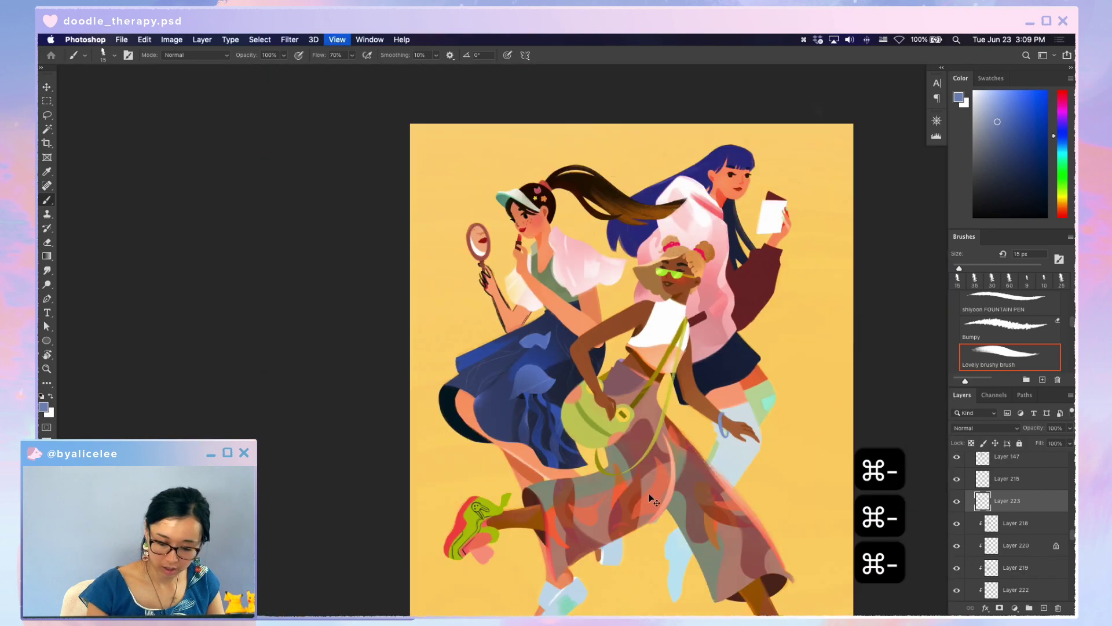
key(super+minus)
key(super+equal)
key(super+s)
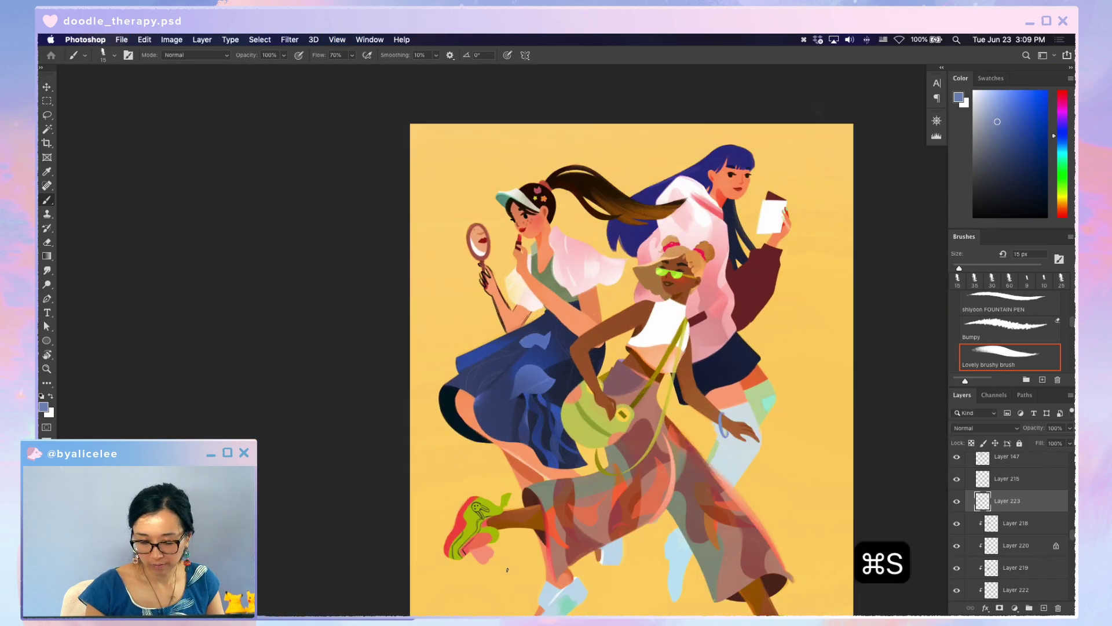
- Try brush strokes at the left end of the second jellyfish's bell, undo the first attempt, and save the document
key(super+equal)
key(super+equal)
key(v)
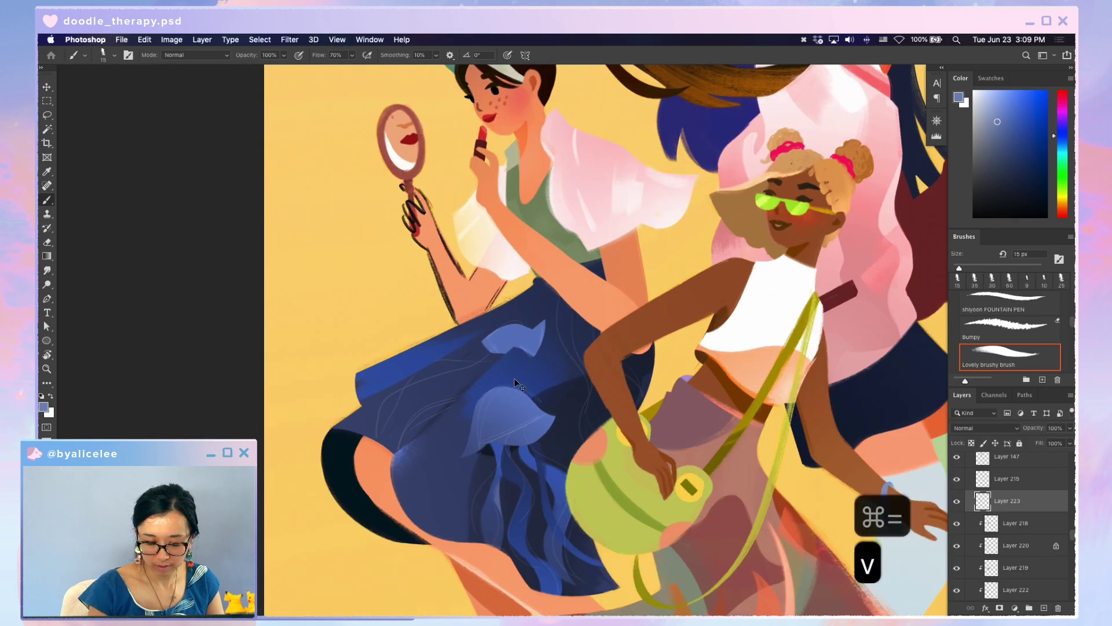
key(b)
key(super+z)
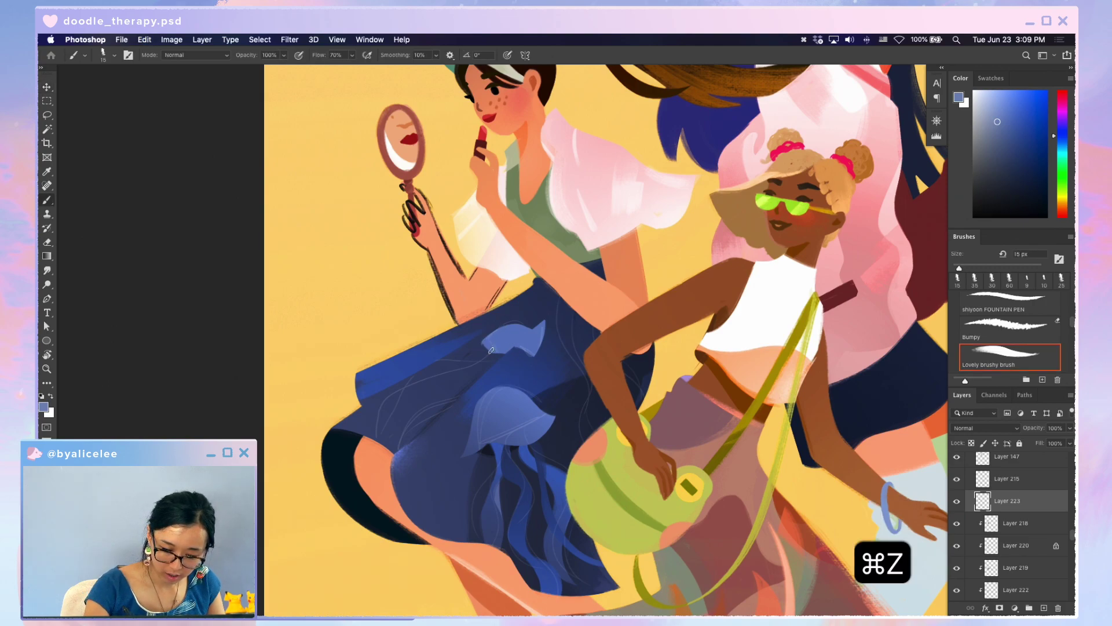
key(super+s)
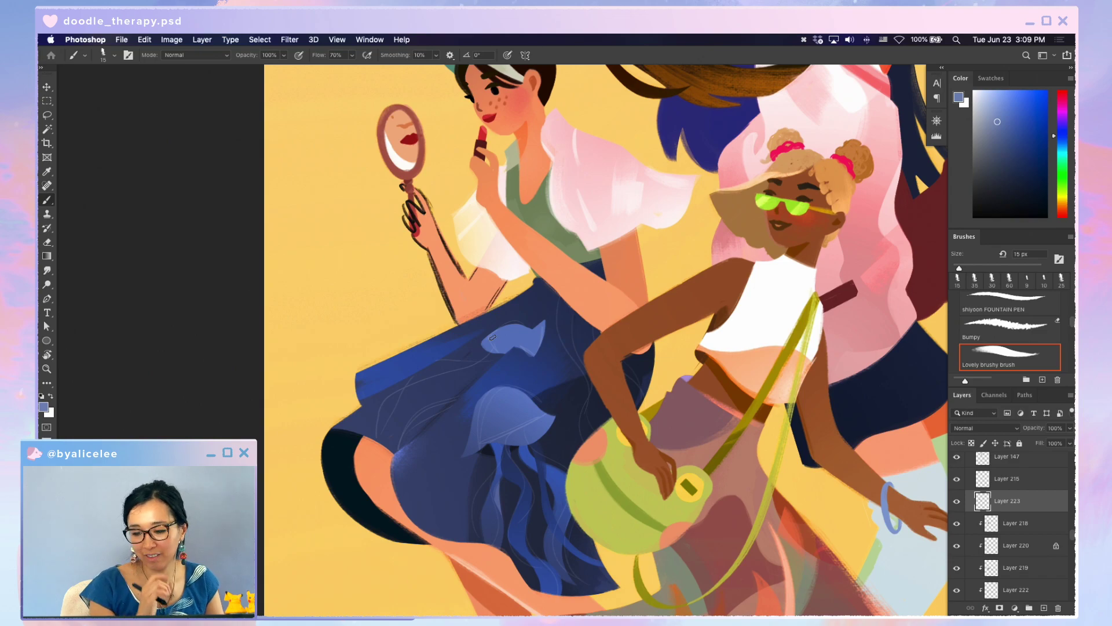
key(super+minus)
key(super+minus)
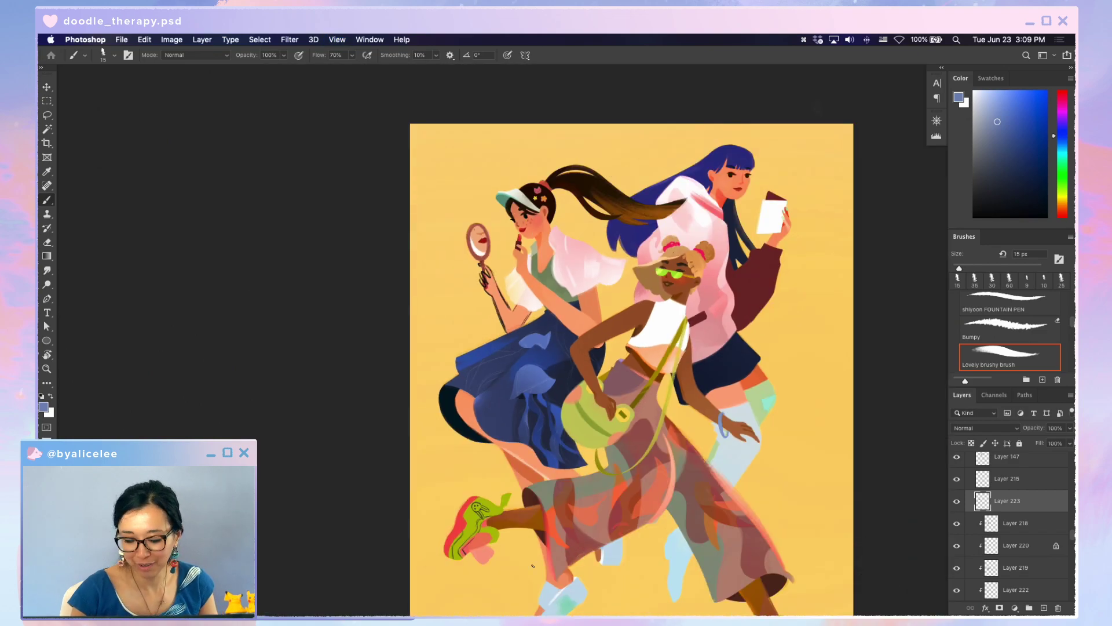
key(super+s)
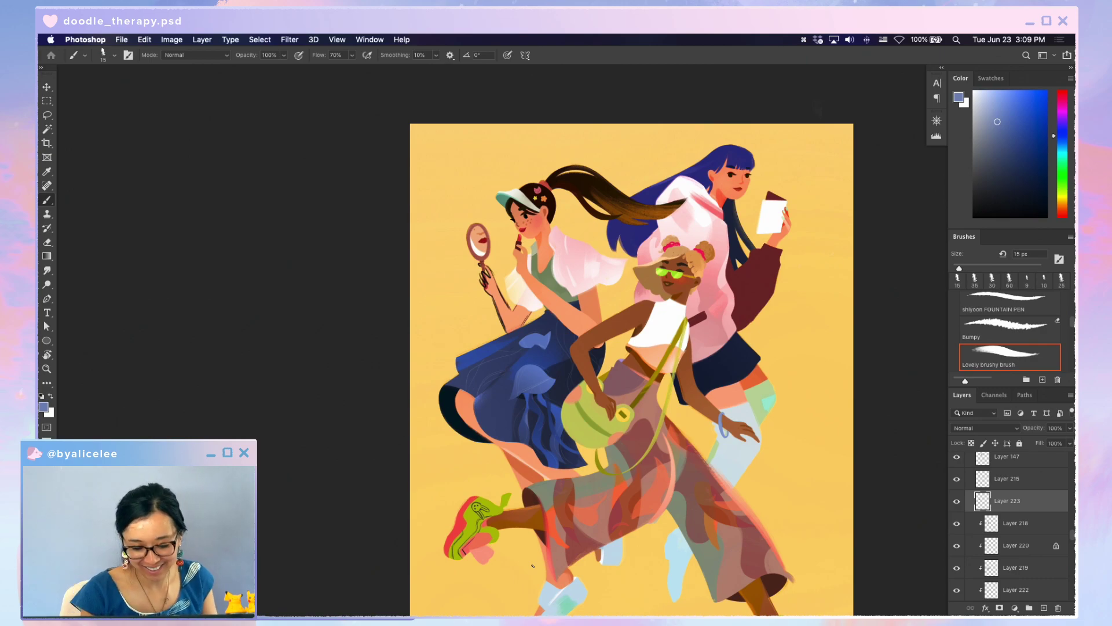
- Touch up the lower edge of the second jellyfish's bell near its flared right side with the brush, undoing unwanted strokes
key(super+equal)
key(super+equal)
key(b)
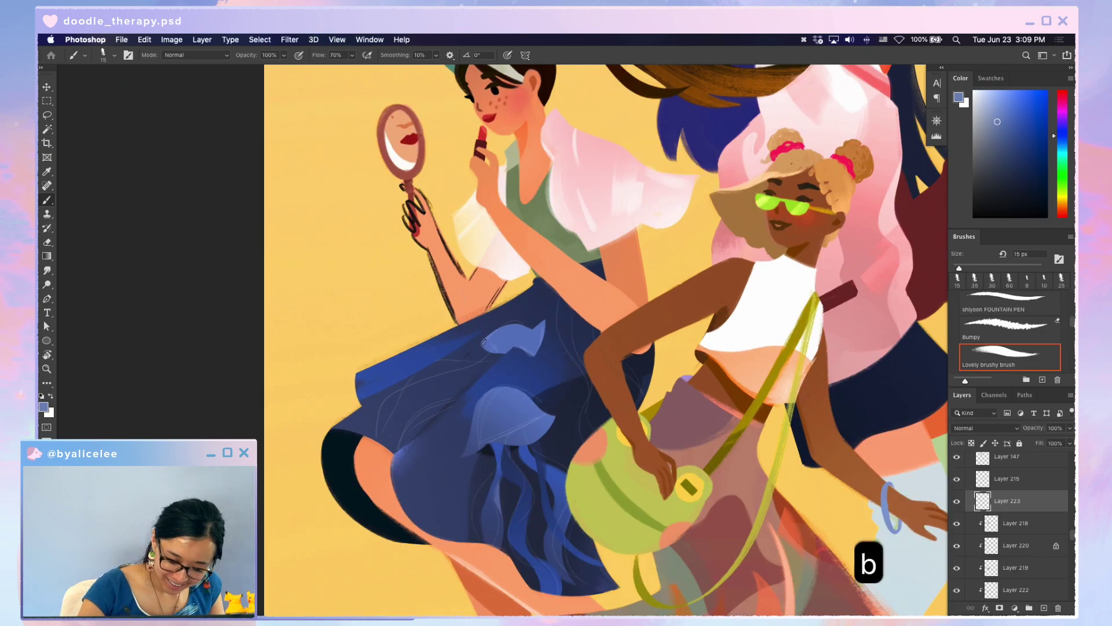
key(super+z)
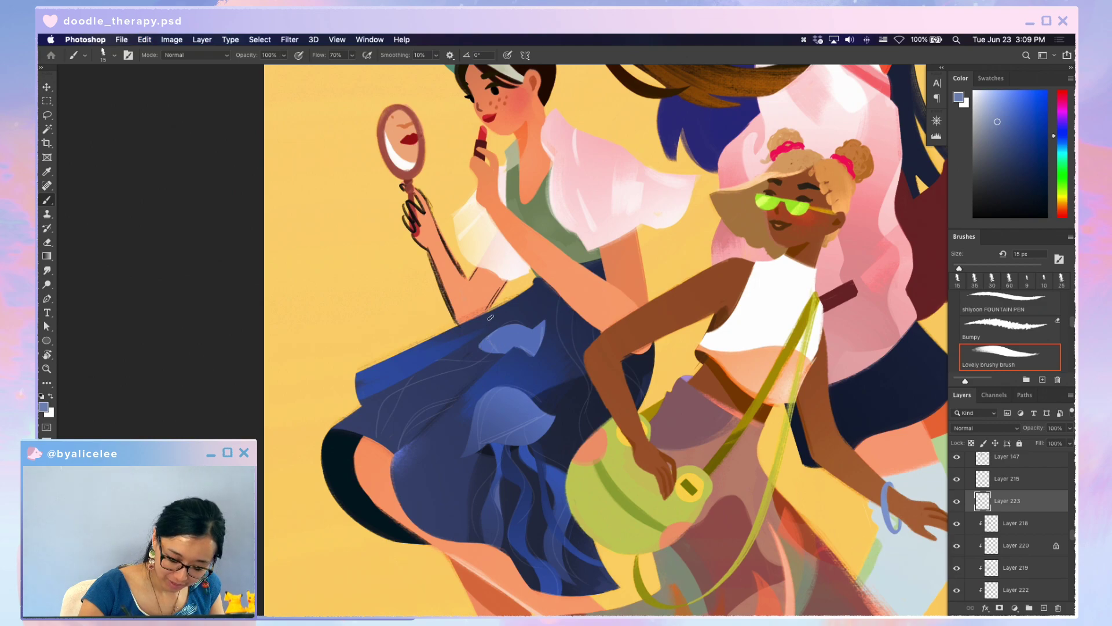
key(r)
key(b)
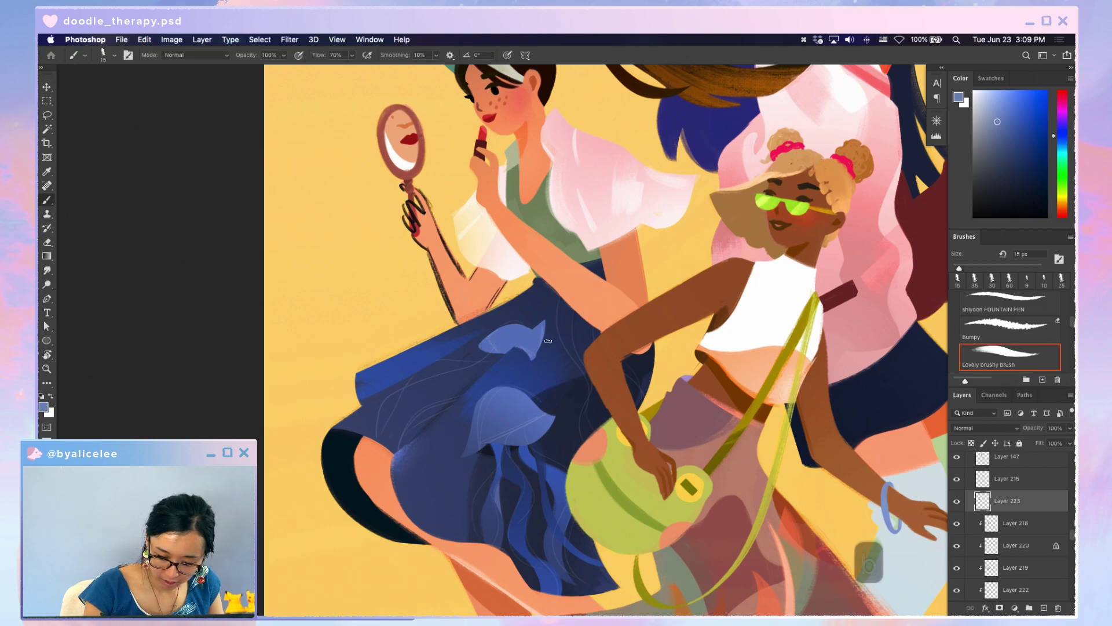
key(super+z)
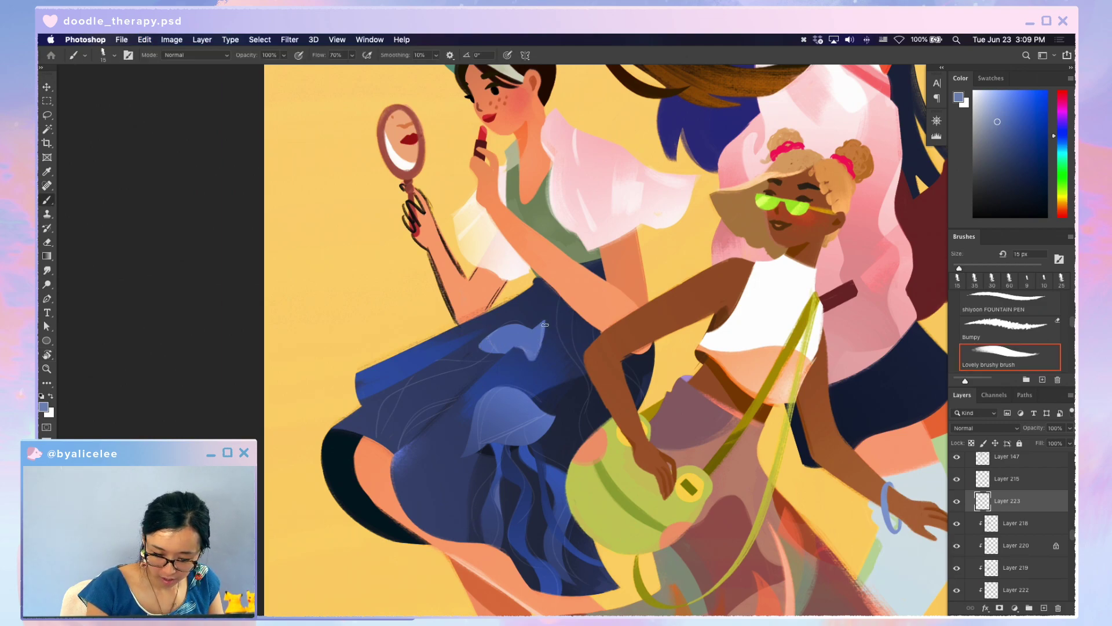
- Adjust the second jellyfish's color with Hue/Saturation to hue +3, saturation +16 and lightness -21, and save the document
key(super+u)
key(super+s)
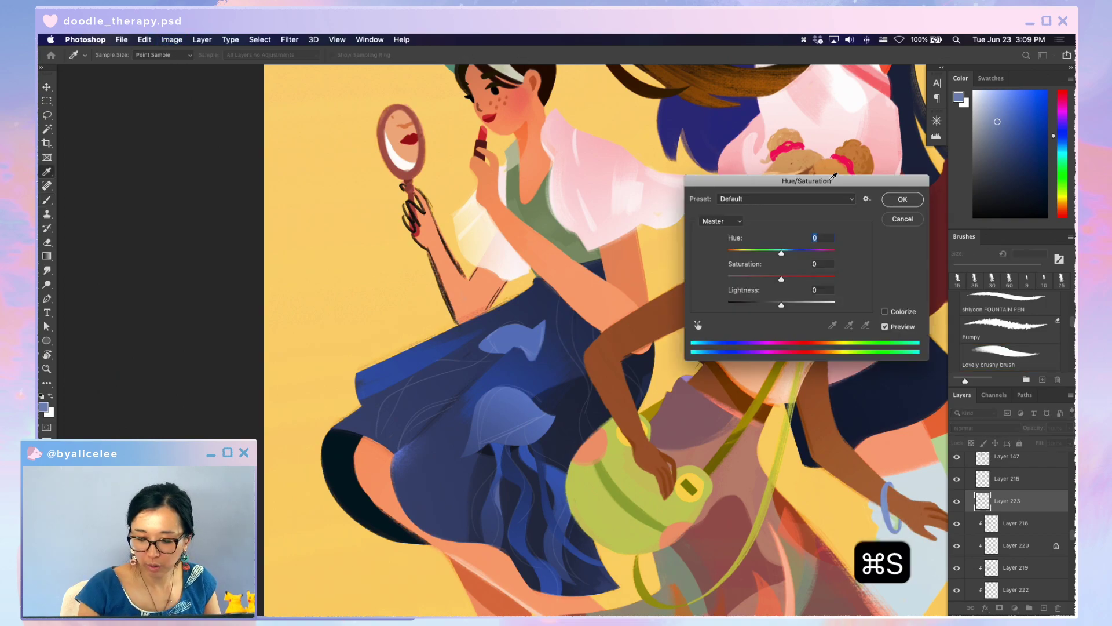
drag(810, 175, 753, 267)
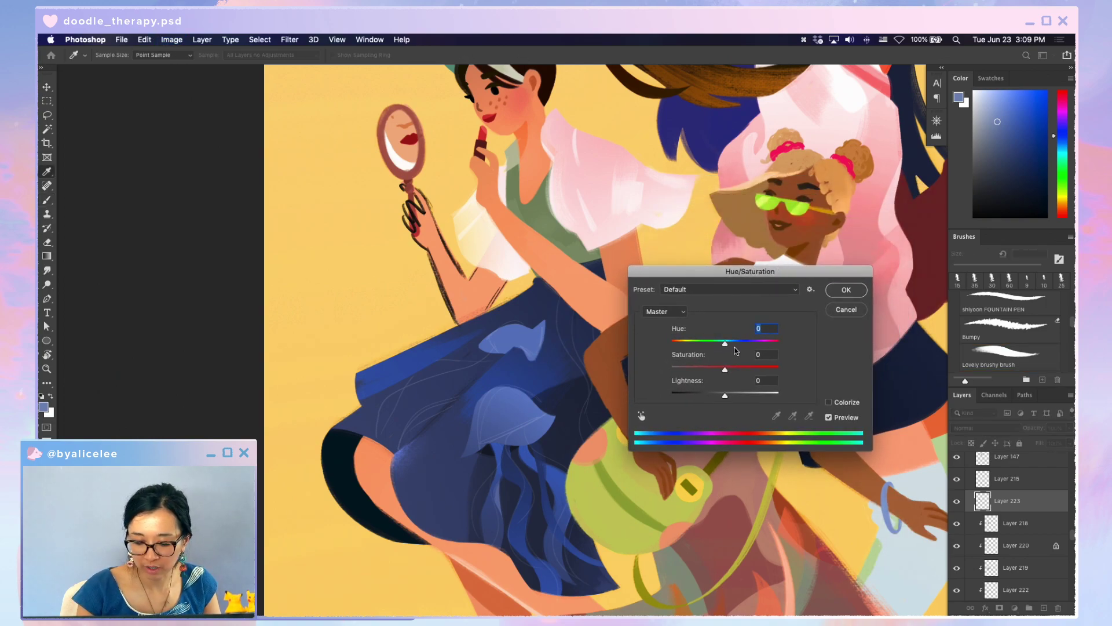
drag(725, 395, 714, 396)
click(734, 371)
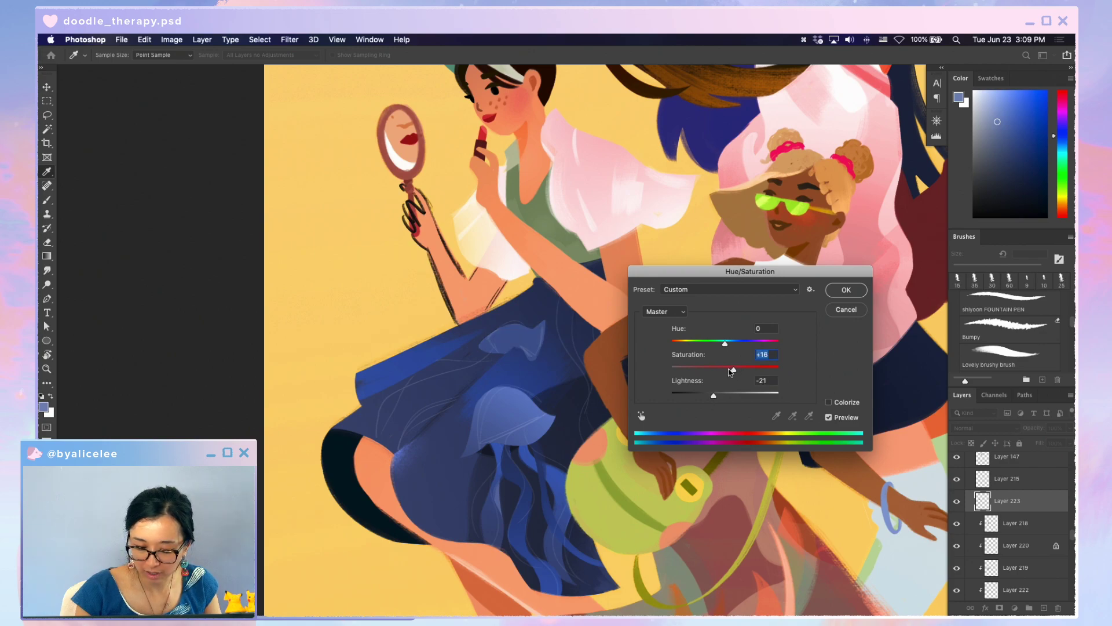
drag(728, 343, 722, 343)
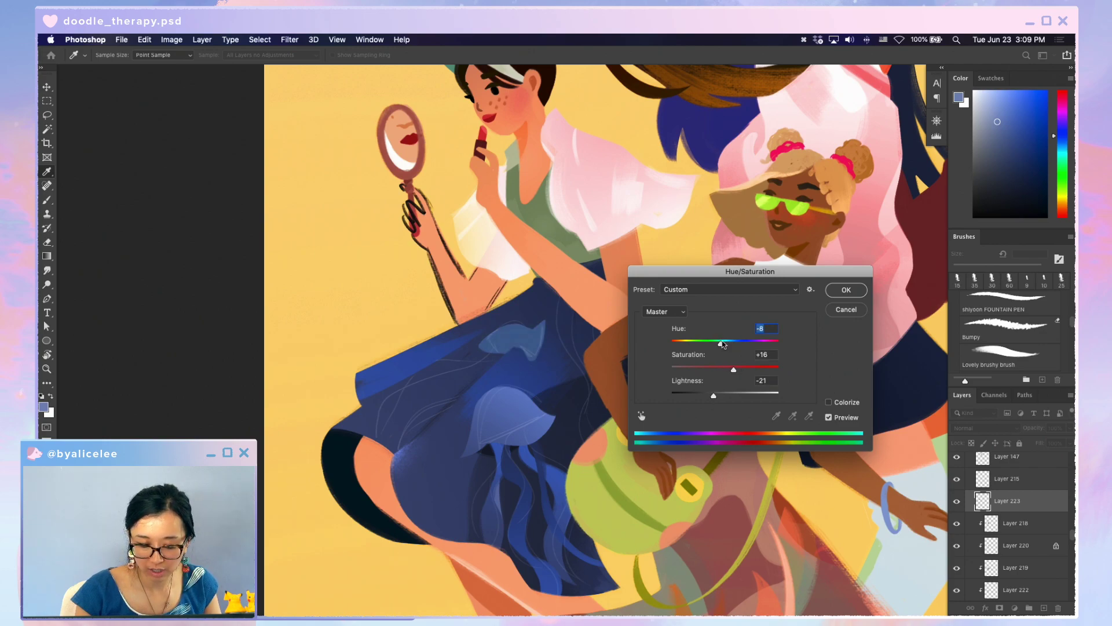
click(727, 342)
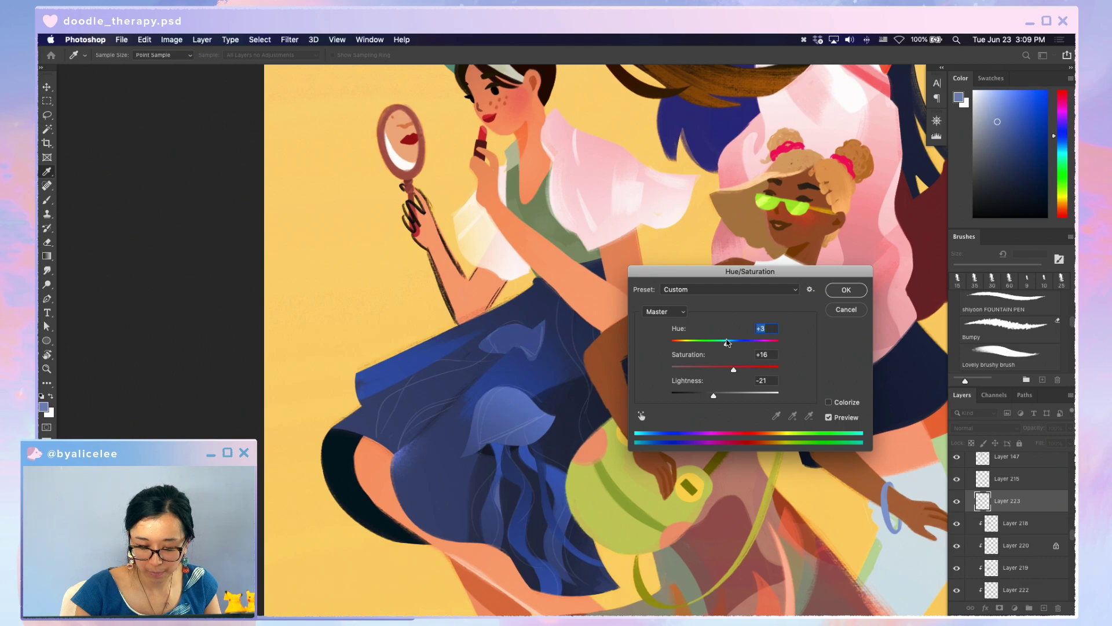
click(839, 289)
key(super+s)
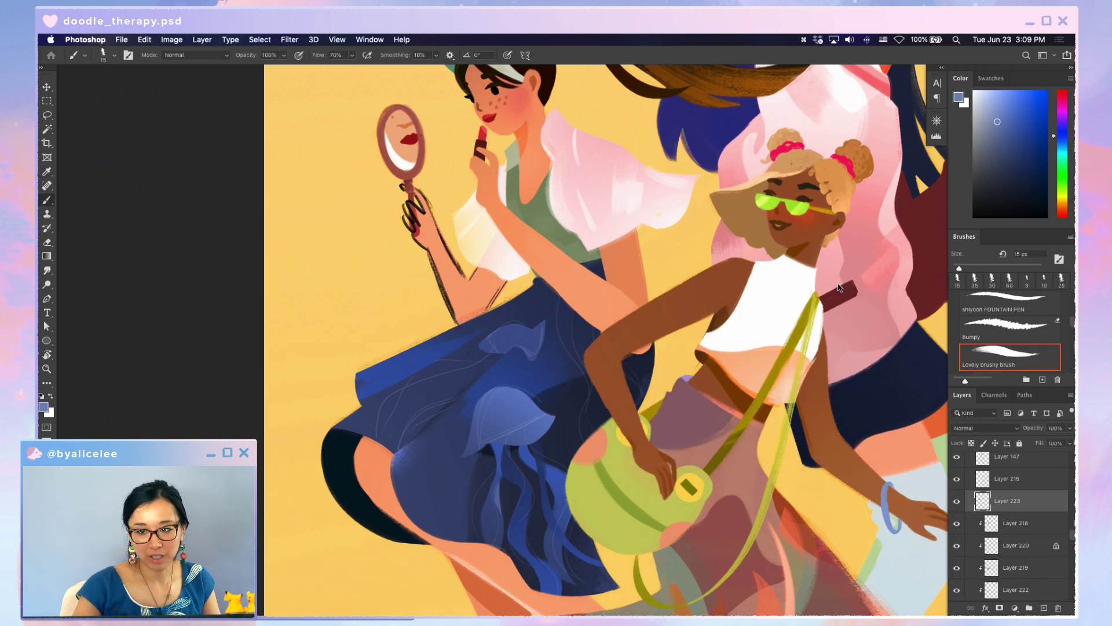
- Trim the flared tip and lower right edge of the second jellyfish's bell with the eraser and save the document
key(e)
key(super+s)
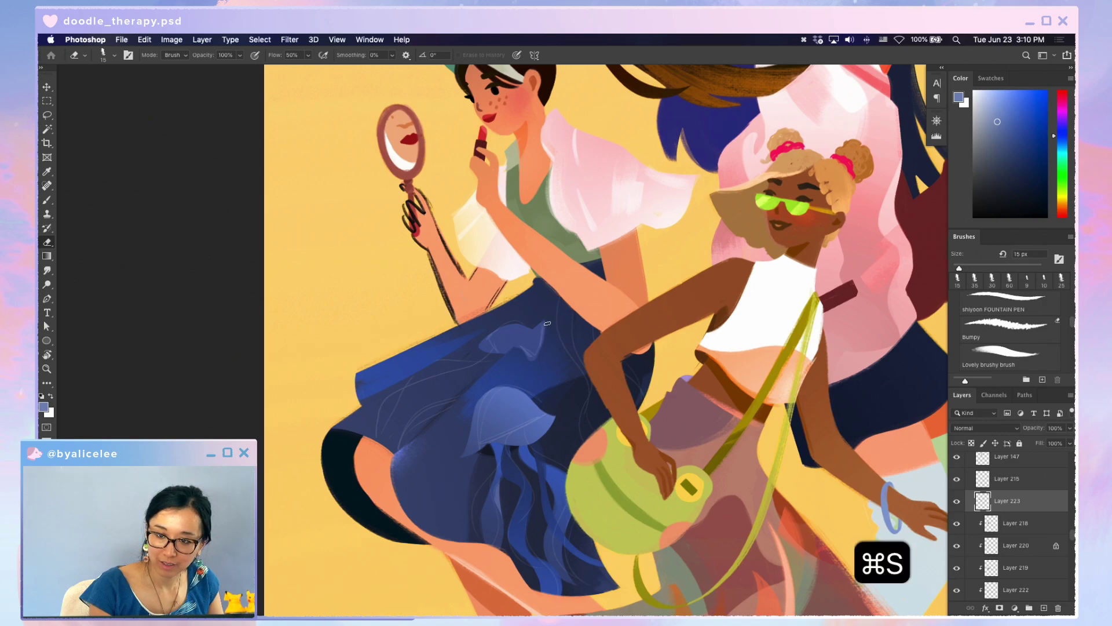
key(e)
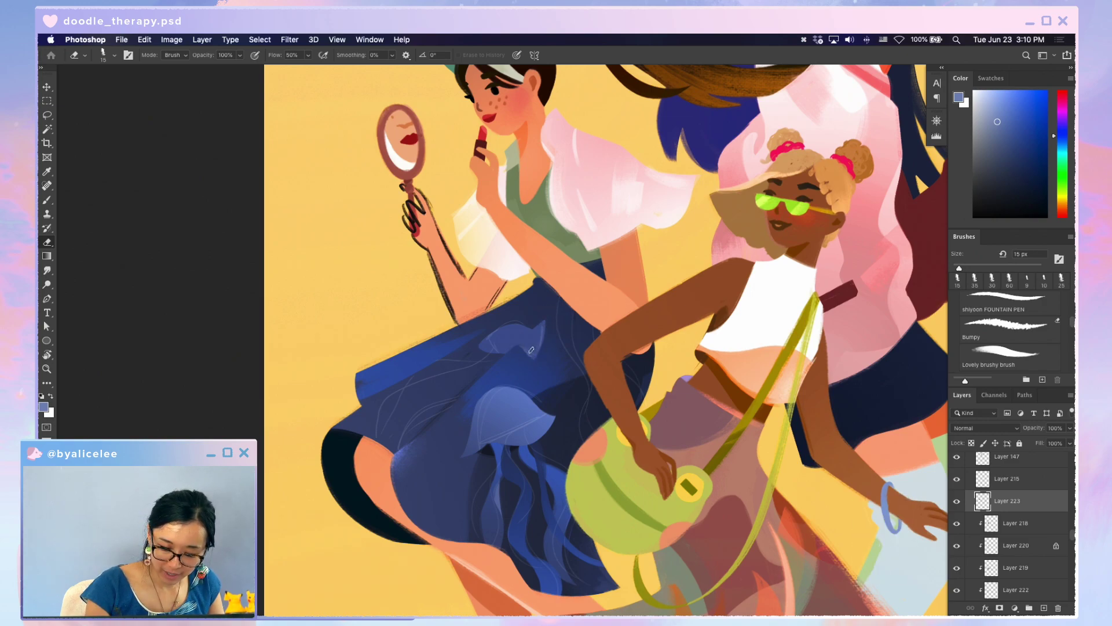
key(v)
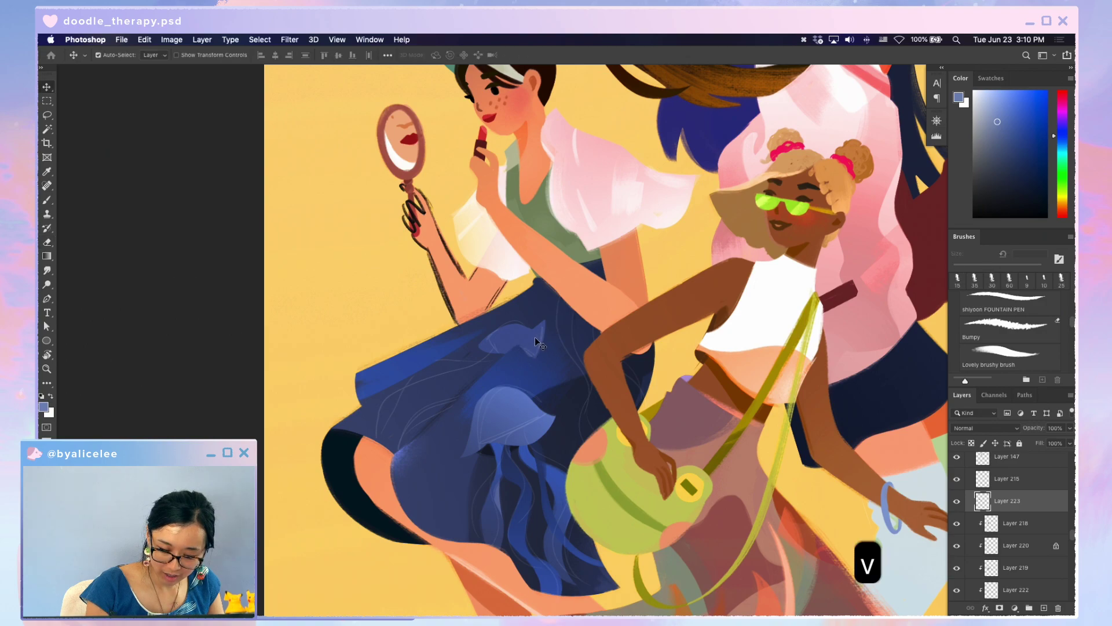
drag(534, 336, 560, 367)
key(super+z)
key(super+z)
click(549, 328)
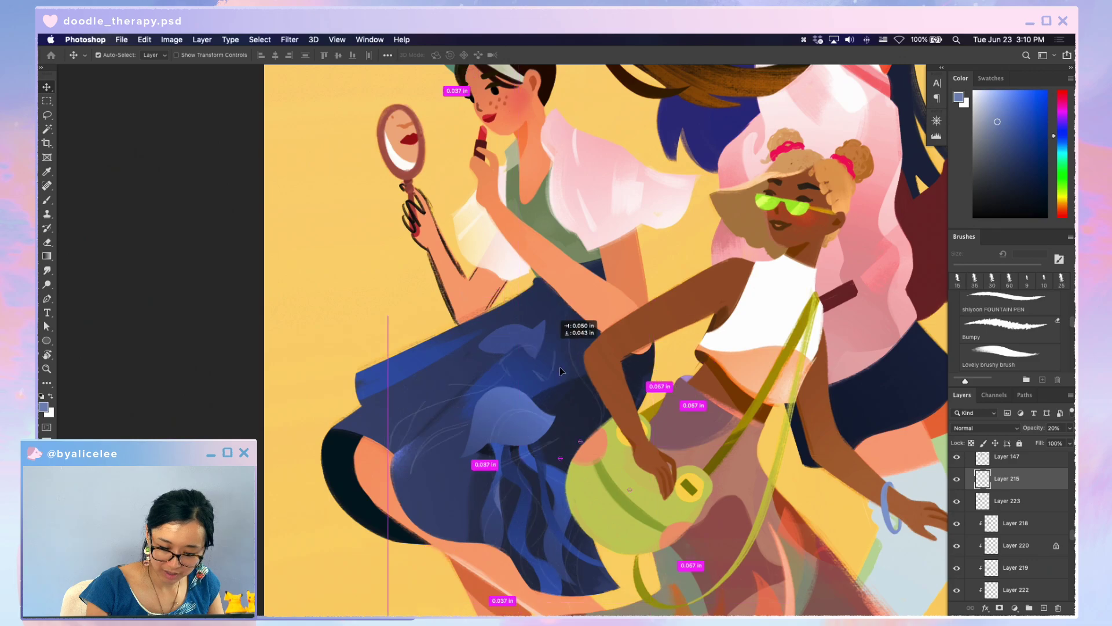
- Undo the last layer move and set the selected skirt line layer's opacity to 10%
key(super+z)
key(v)
key(2)
key(1)
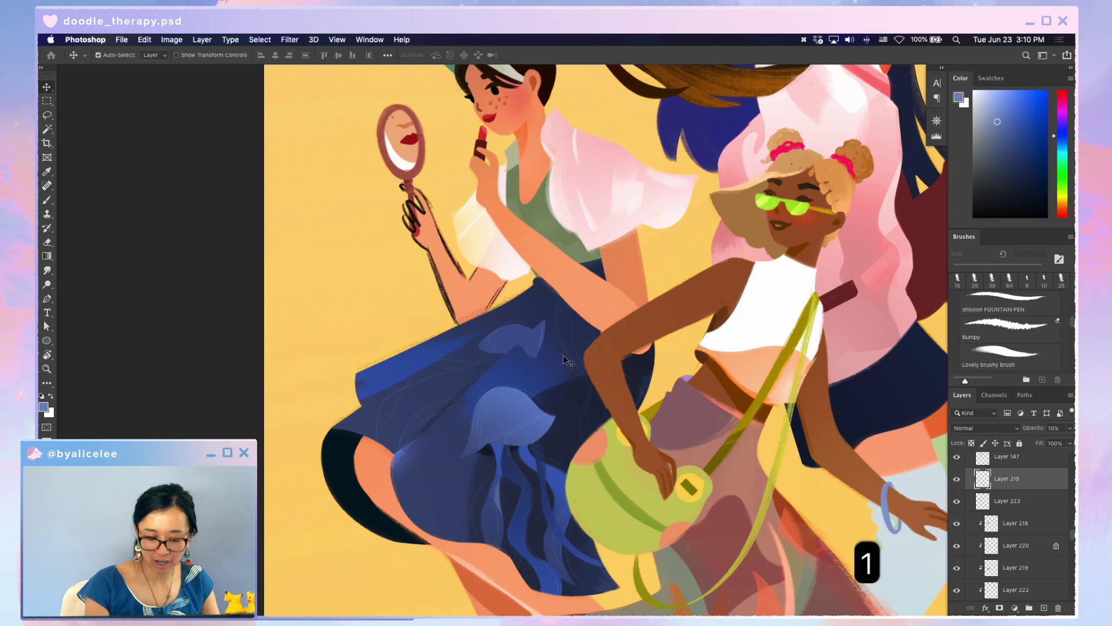
- Add a new layer directly beneath the small jellyfish layer on the blue skirt
key(r)
drag(565, 361, 590, 386)
key(super+equal)
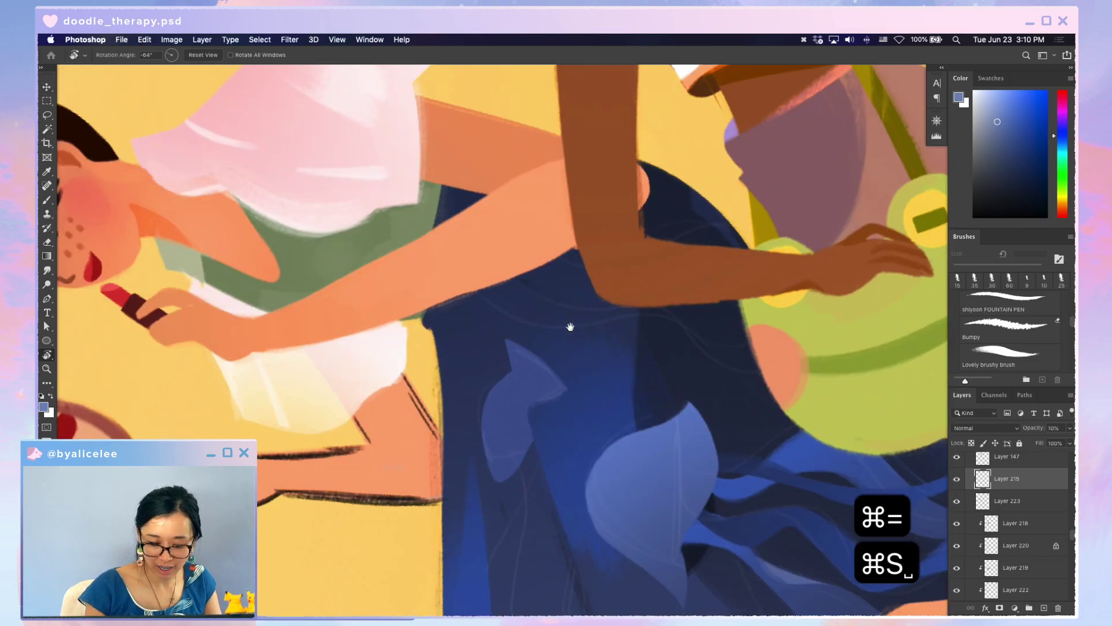
drag(568, 325, 553, 204)
key(v)
click(506, 268)
key(super+shift+n)
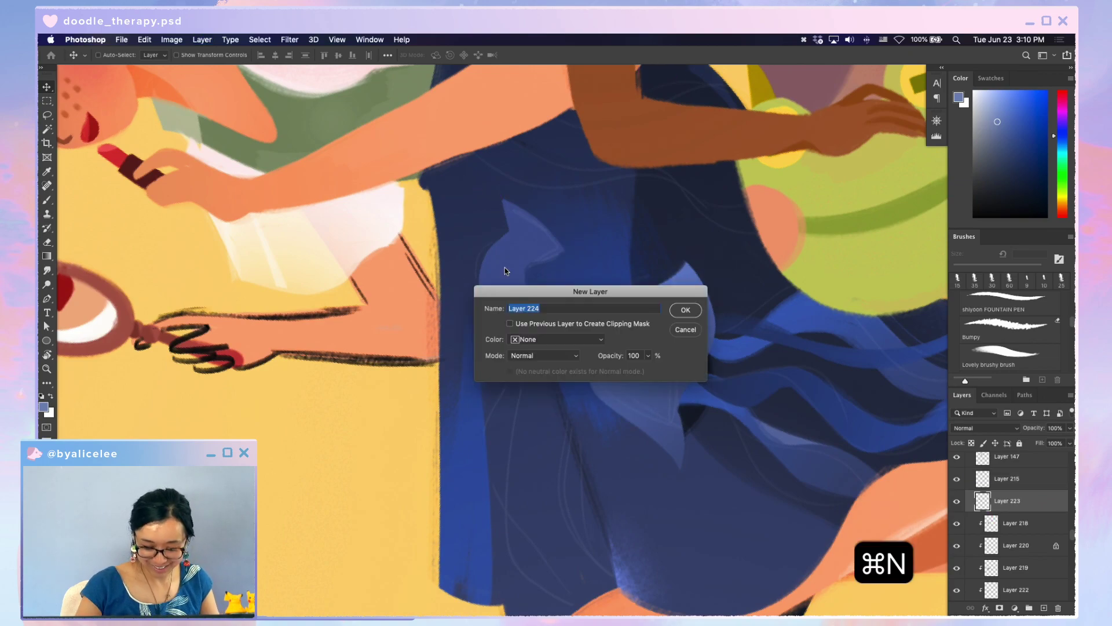
key(Return)
key(super+bracketleft)
- Sample the small jellyfish's blue and paint its first trailing tentacles toward the hem with the 15 px Lovely brushy brush
key(i)
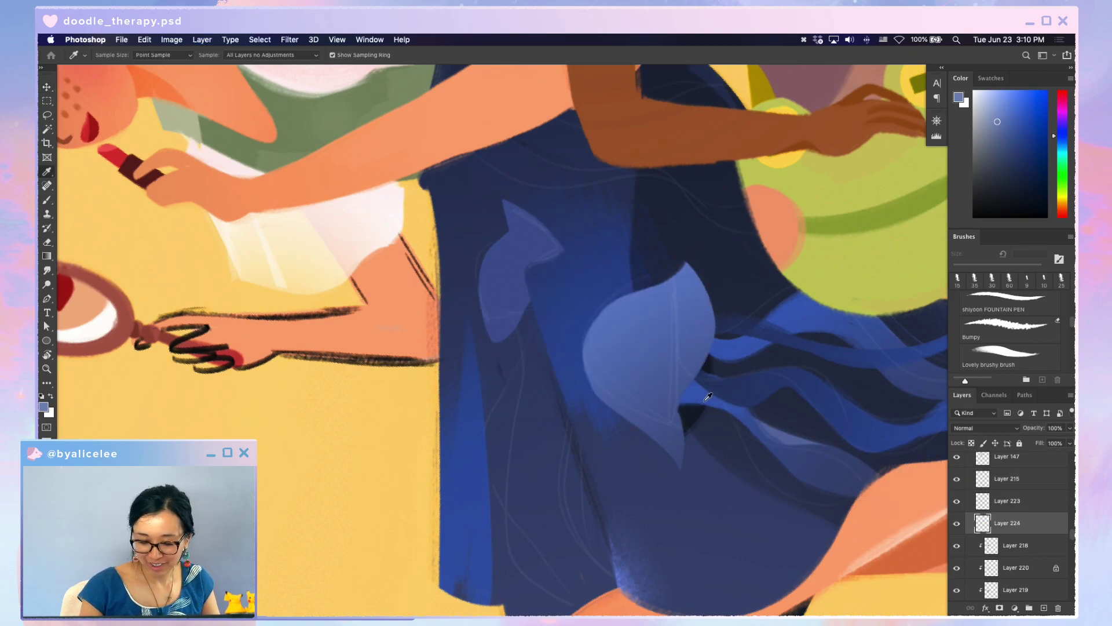
click(509, 263)
key(super+s)
key(super+minus)
drag(560, 398, 541, 379)
key(b)
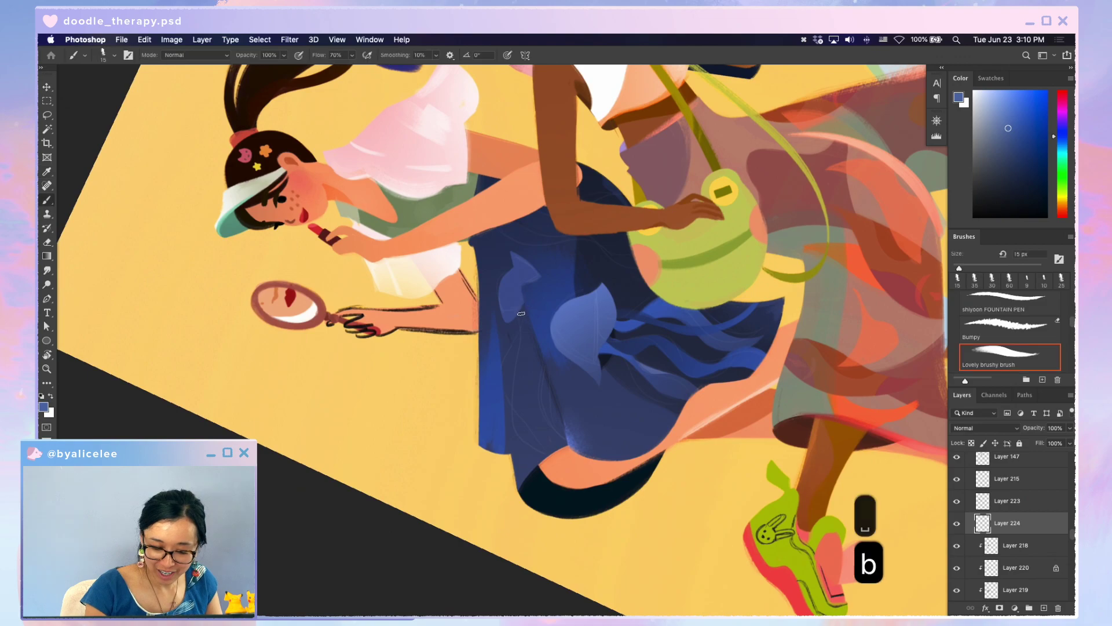
mouse_move(525, 322)
mouse_down()
mouse_move(509, 431)
mouse_move(517, 354)
mouse_move(498, 401)
mouse_up()
drag(516, 420, 505, 435)
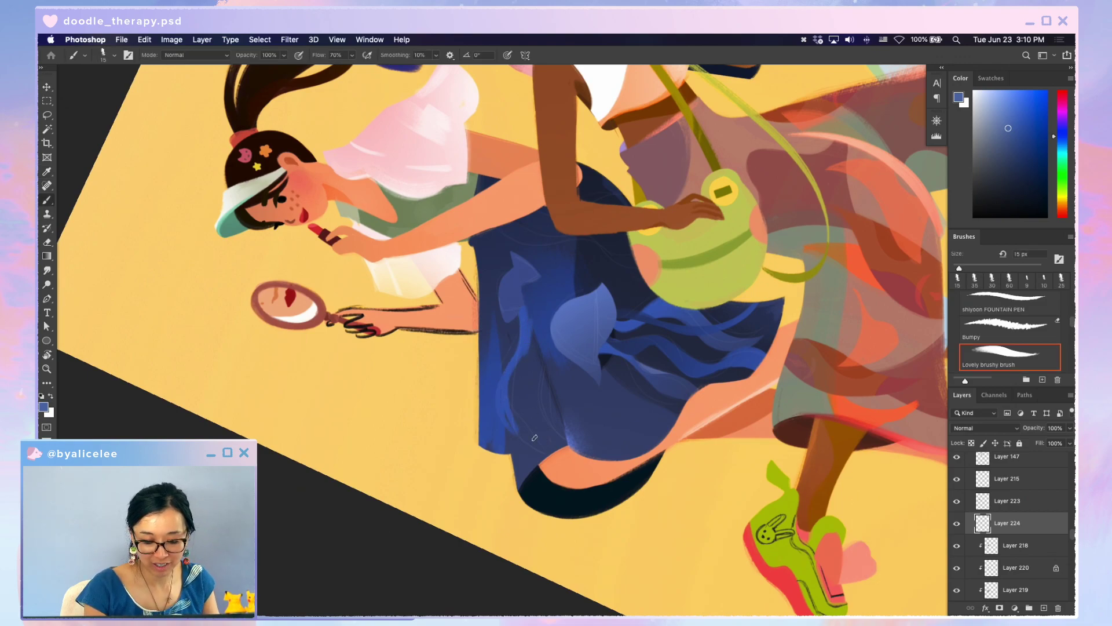
- Clip the new tentacle layer to the skirt, clean up the strokes with the brush and eraser, and save
key(Escape)
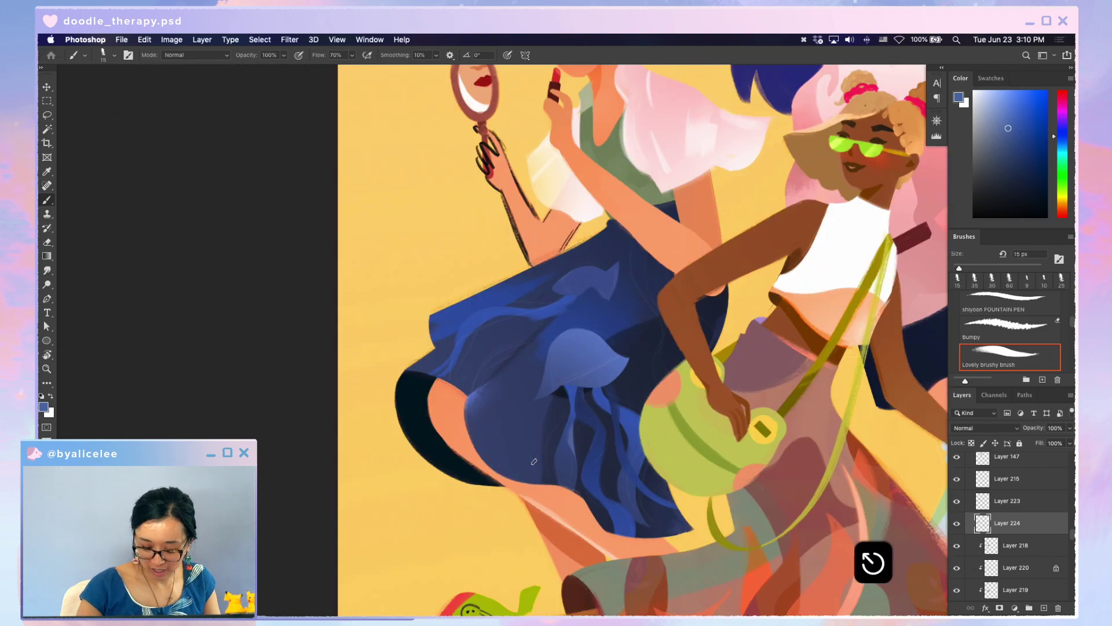
key(super+bracketleft)
key(super+bracketright)
mouse_move(438, 521)
mouse_down()
mouse_move(614, 489)
mouse_move(603, 493)
mouse_up()
key(b)
key(e)
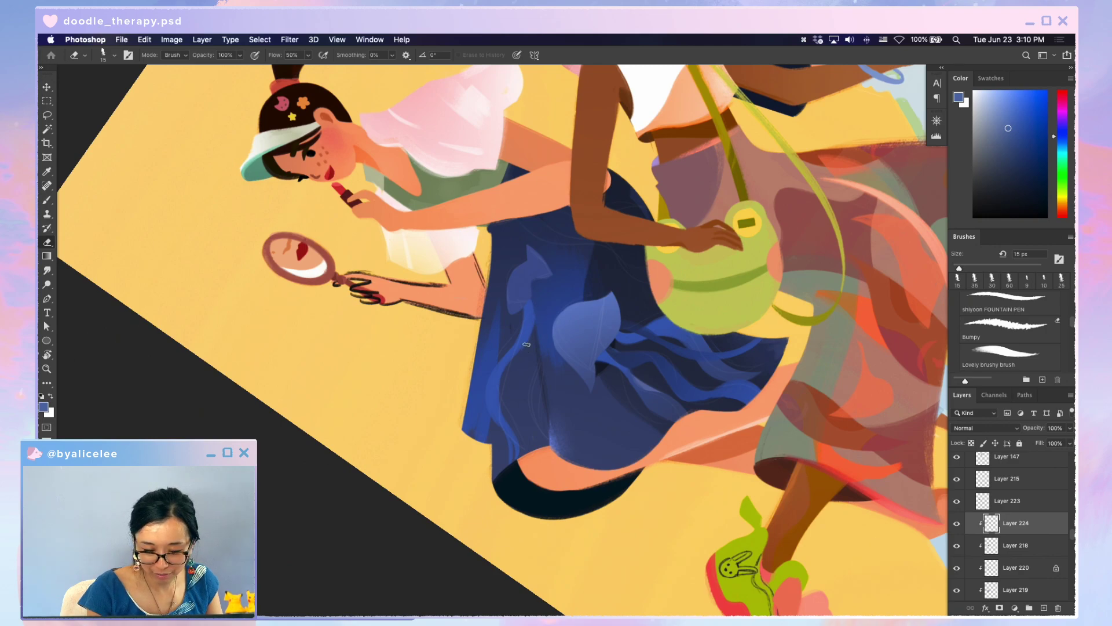
key(super+s)
key(Escape)
- Refine the small jellyfish's tentacles near the skirt's outer fold, alternating between brush and eraser
key(r)
mouse_move(531, 356)
mouse_down()
mouse_move(581, 506)
mouse_move(594, 355)
mouse_up()
key(b)
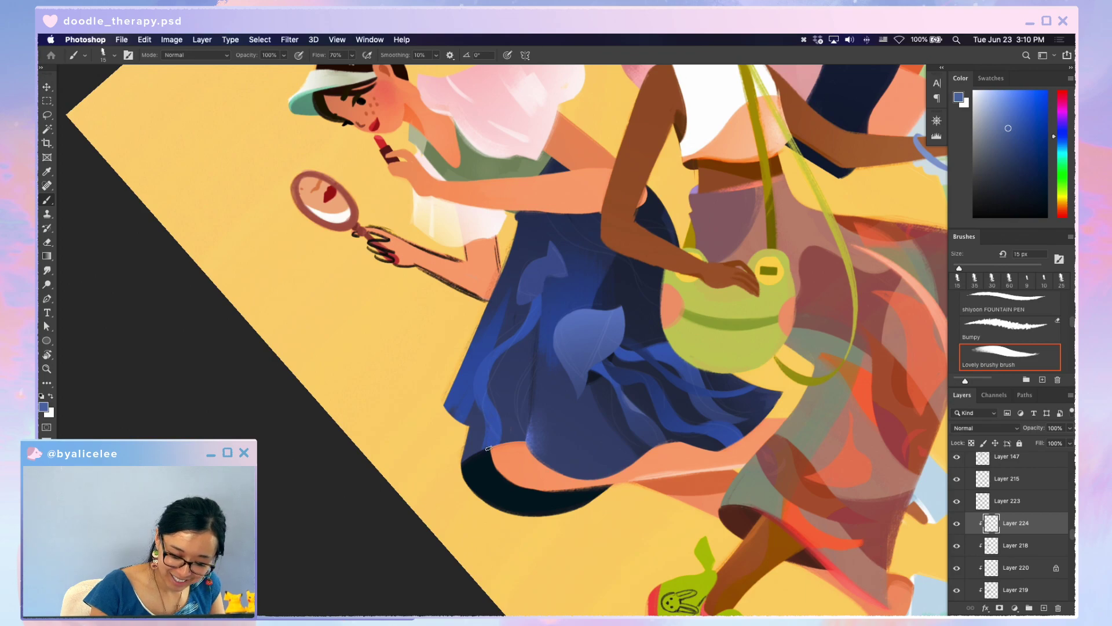
key(e)
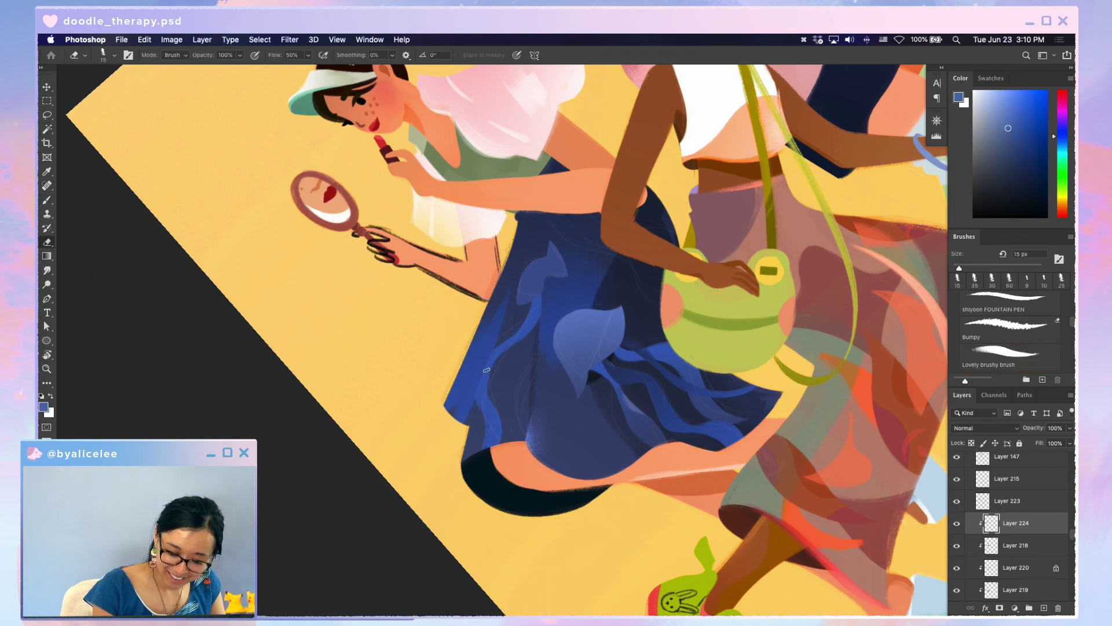
key(e)
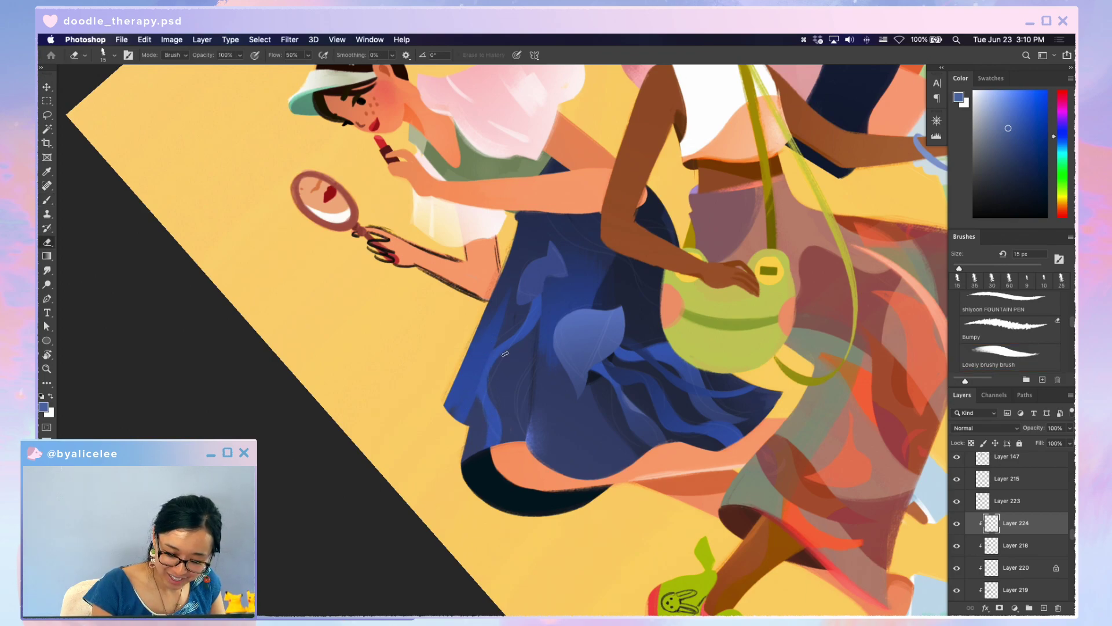
key(r)
mouse_move(655, 365)
mouse_down()
mouse_move(632, 371)
mouse_move(599, 319)
mouse_up()
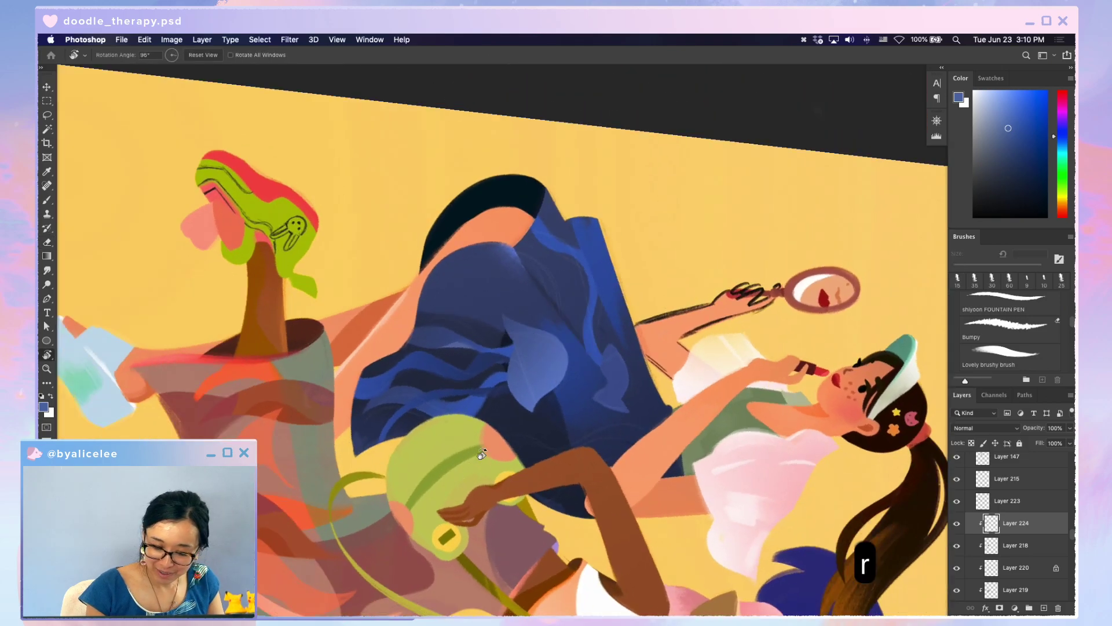
key(e)
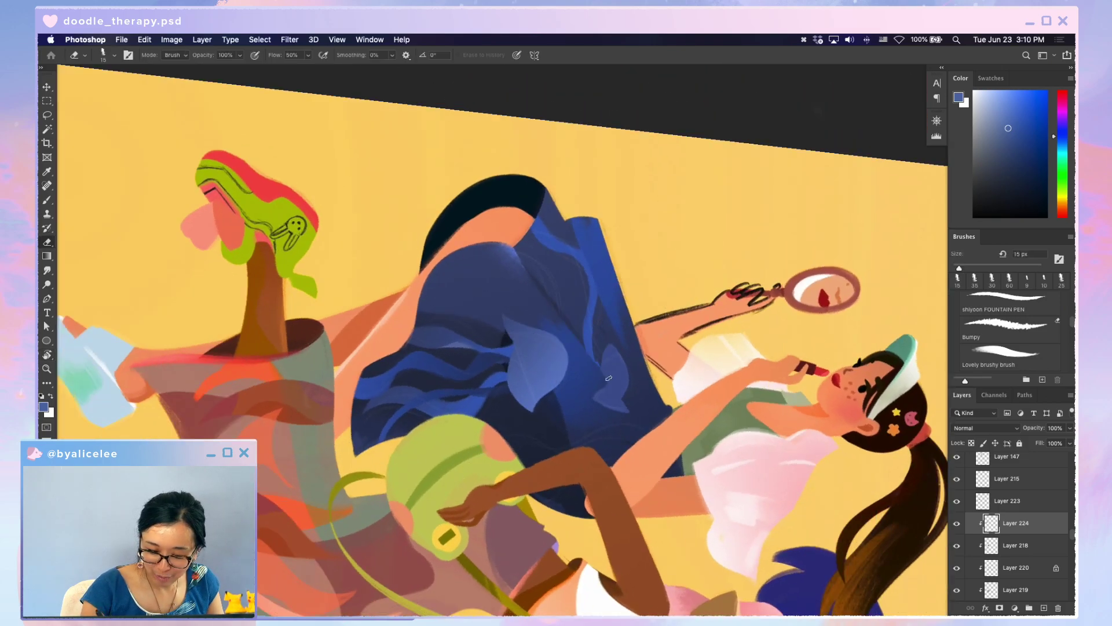
key(Escape)
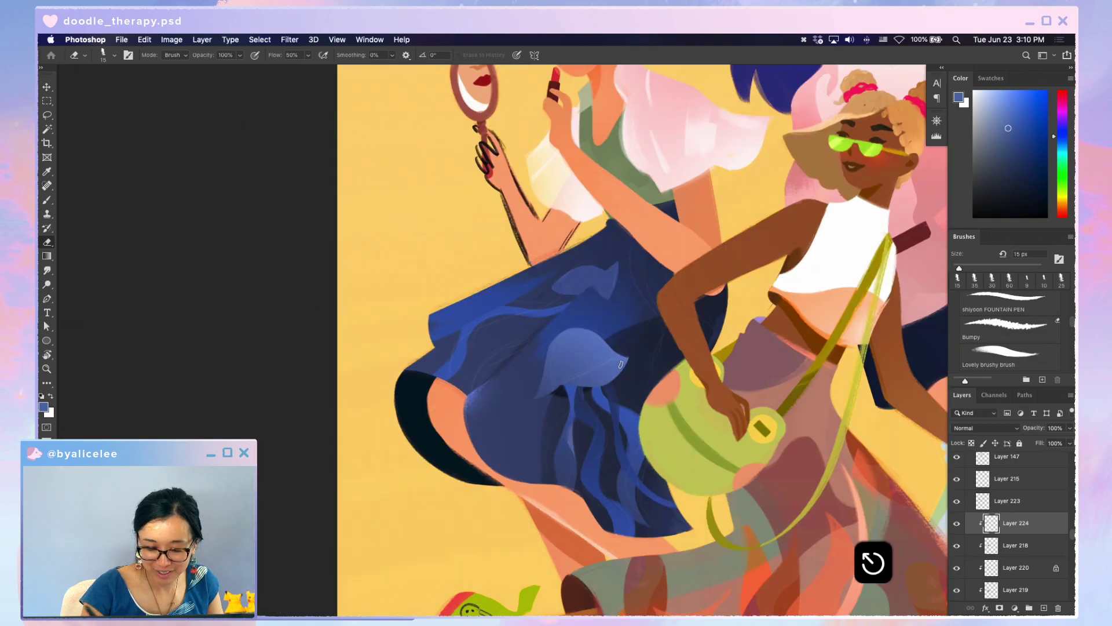
- Paint a wavy tentacle from the small jellyfish down toward the skirt hem and thin its edges with the eraser
key(r)
drag(595, 426, 640, 316)
key(b)
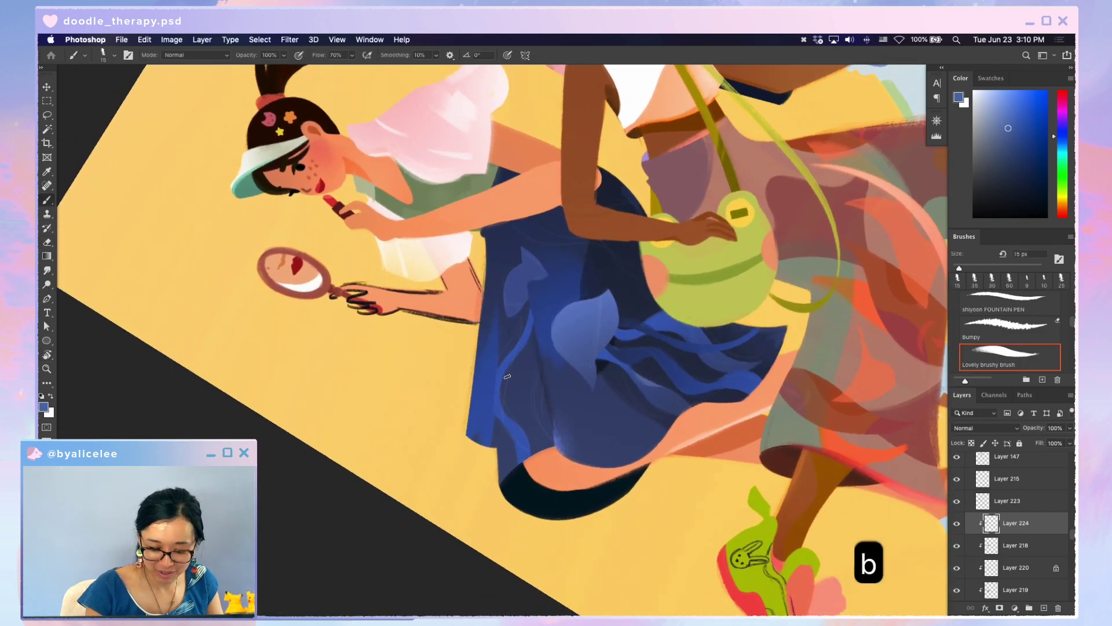
drag(497, 387, 527, 455)
key(e)
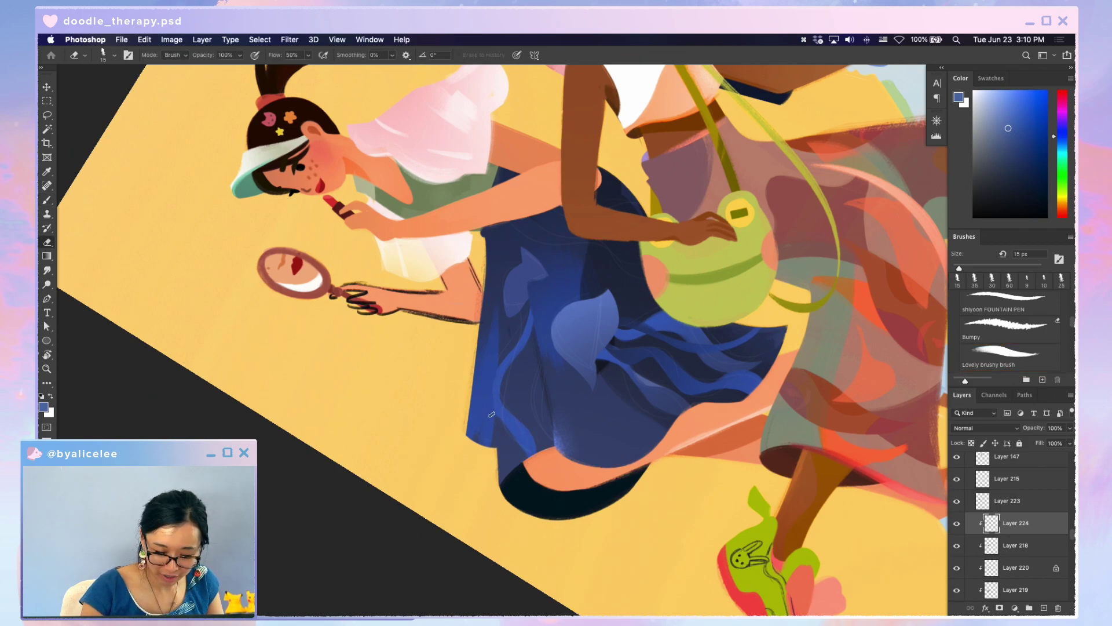
key(b)
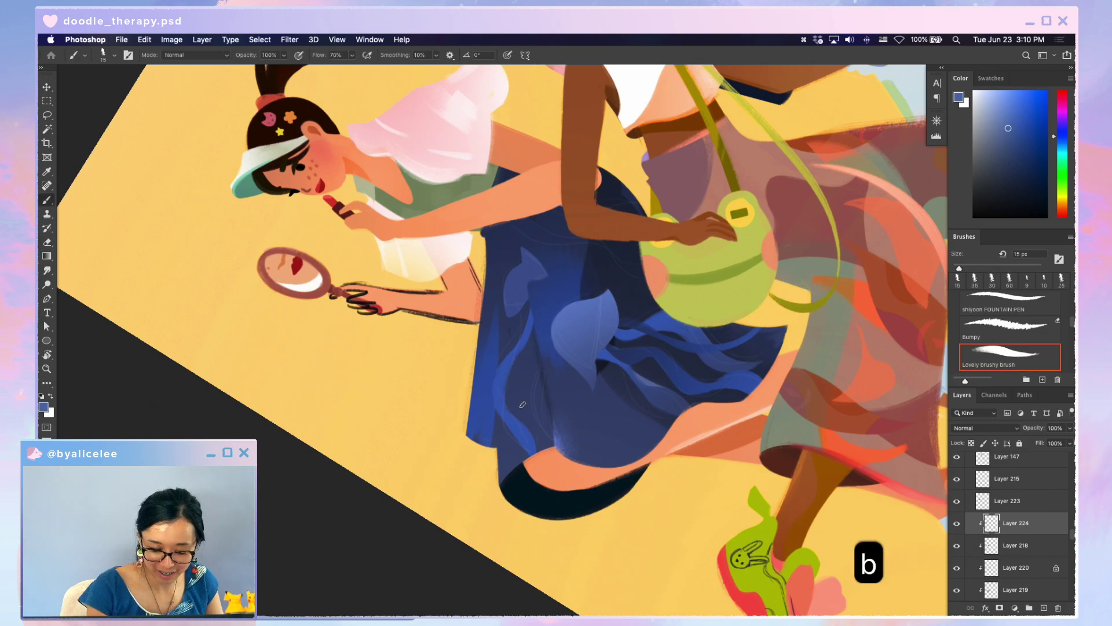
key(e)
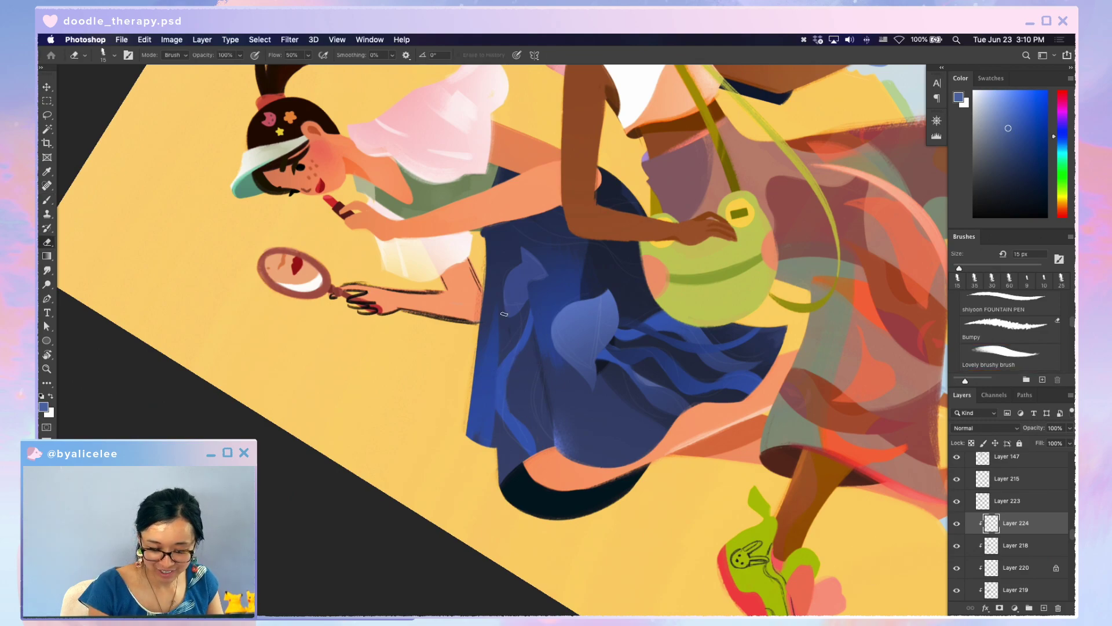
key(Escape)
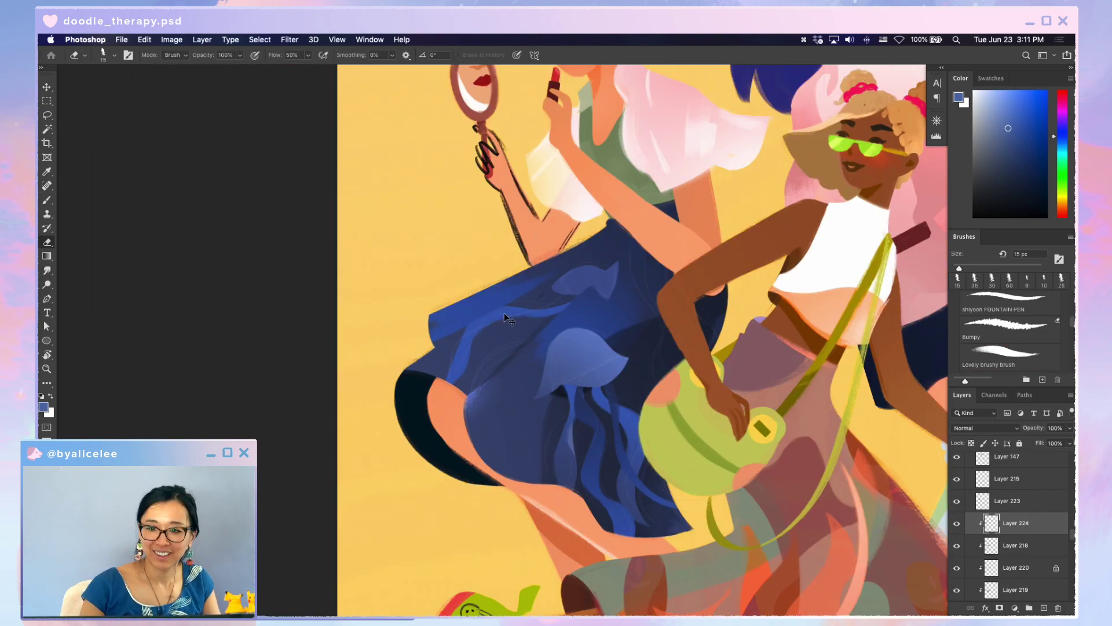
- Paint more tentacles between the first strands and the large jellyfish, and trim them with the eraser
key(super+s)
key(r)
drag(490, 524, 611, 450)
key(b)
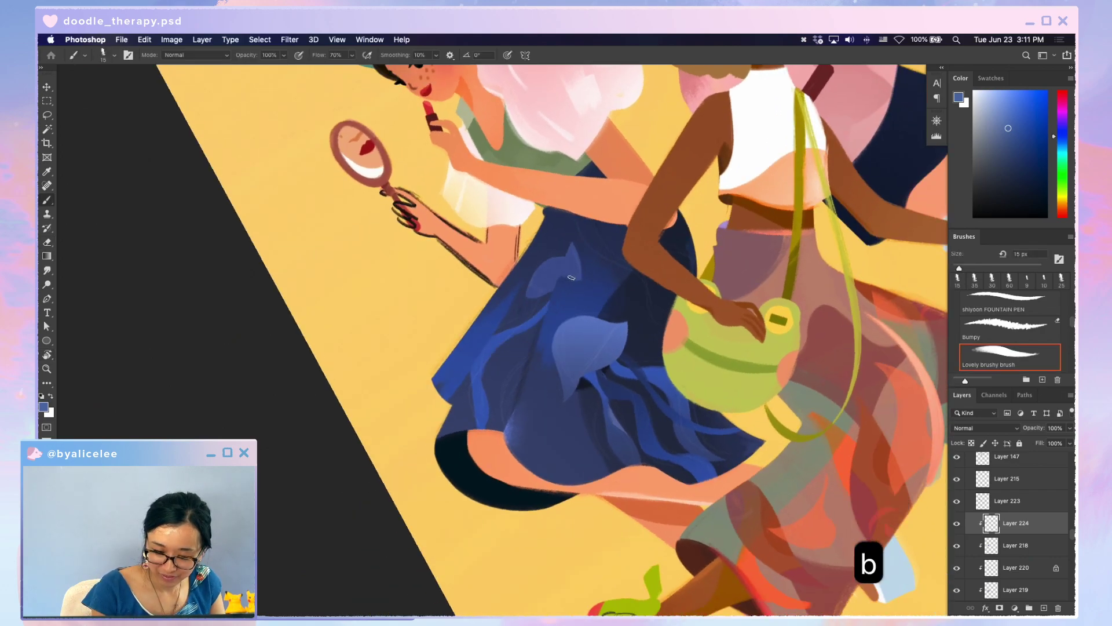
drag(539, 339, 514, 391)
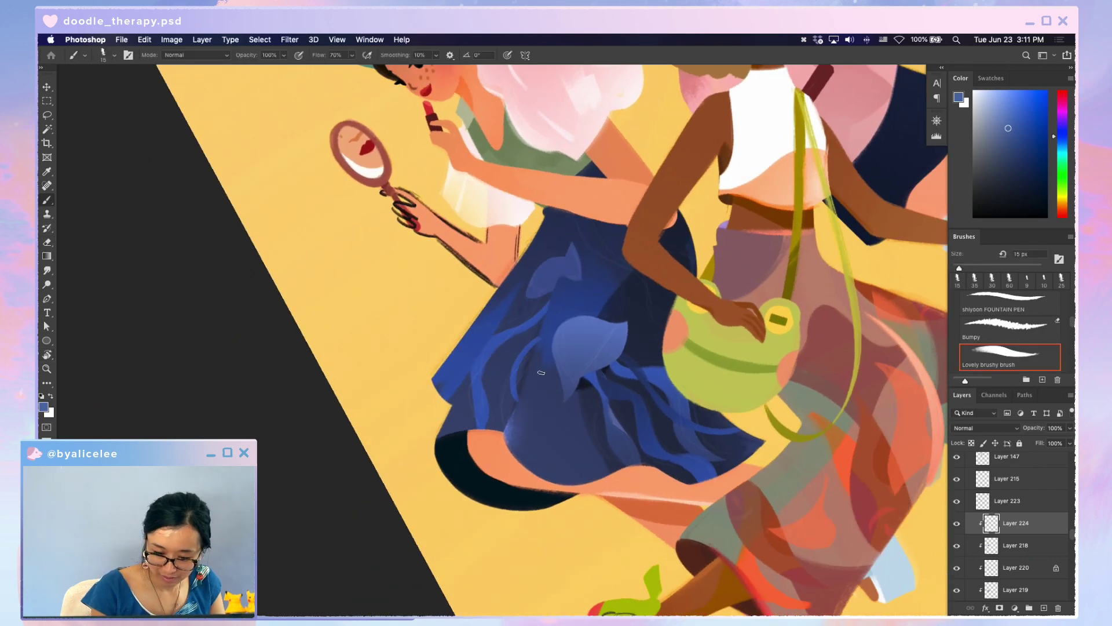
drag(540, 341, 521, 400)
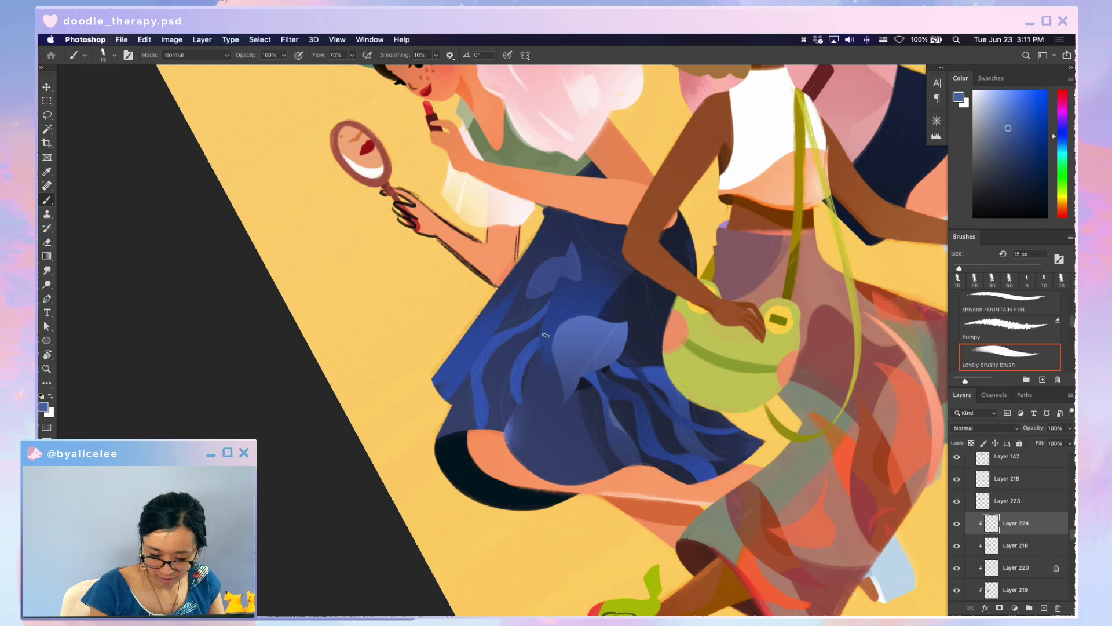
key(e)
scroll(518, 413, down, 2)
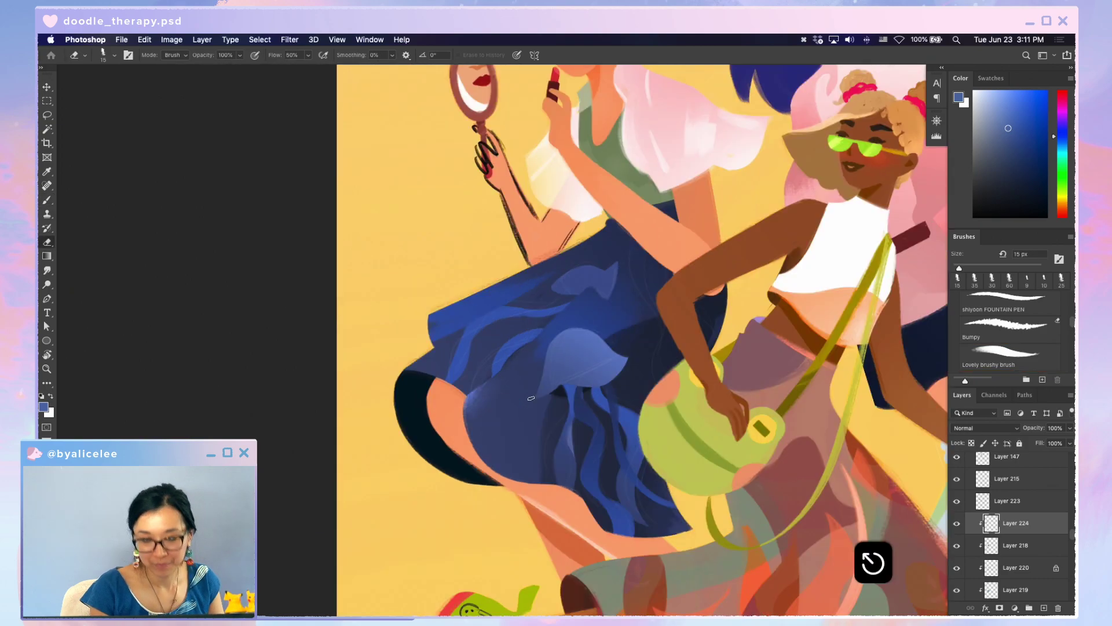
- Save the file and darken the tentacle layer with a Hue/Saturation Lightness of -16
key(super+s)
key(super+u)
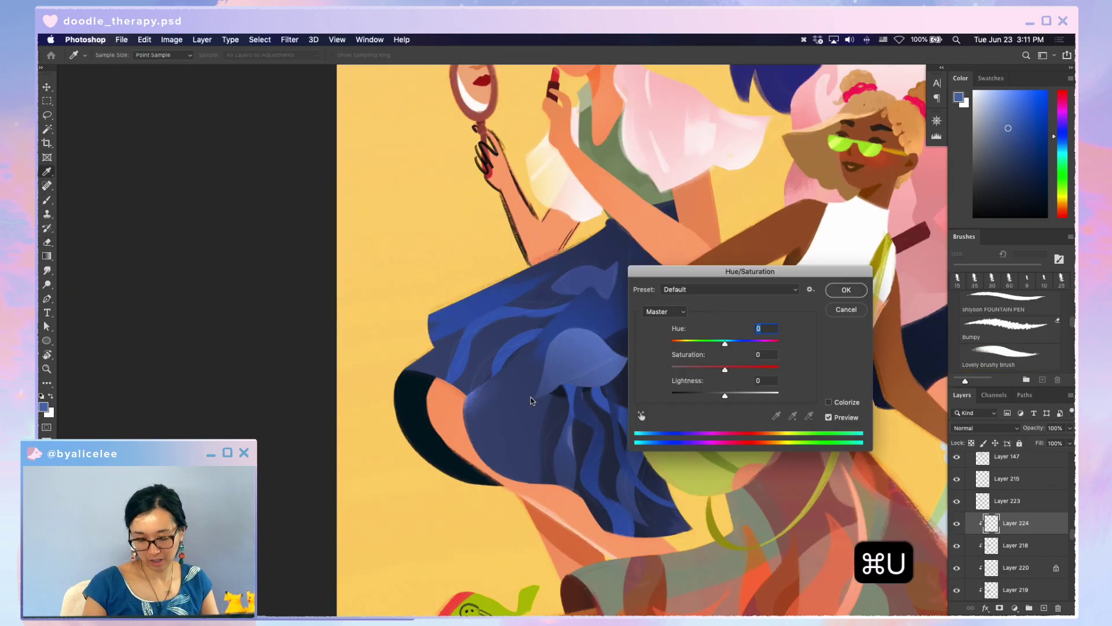
drag(724, 393, 716, 396)
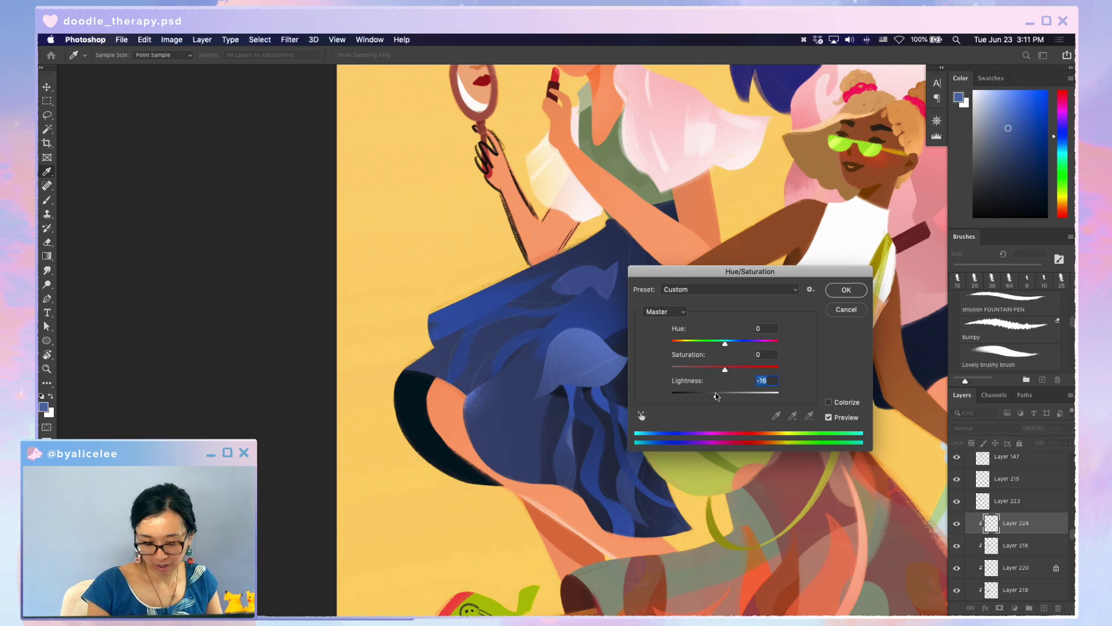
click(846, 289)
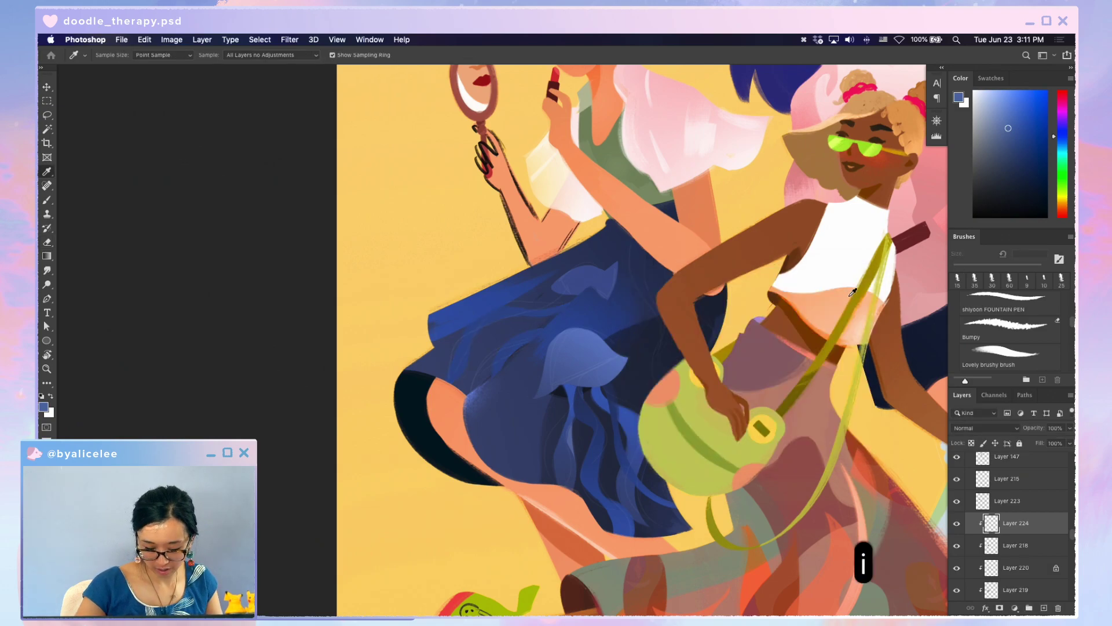
- Lock the tentacle layer's transparent pixels, shade the tentacles with a blue-to-transparent gradient, and save
key(slash)
key(g)
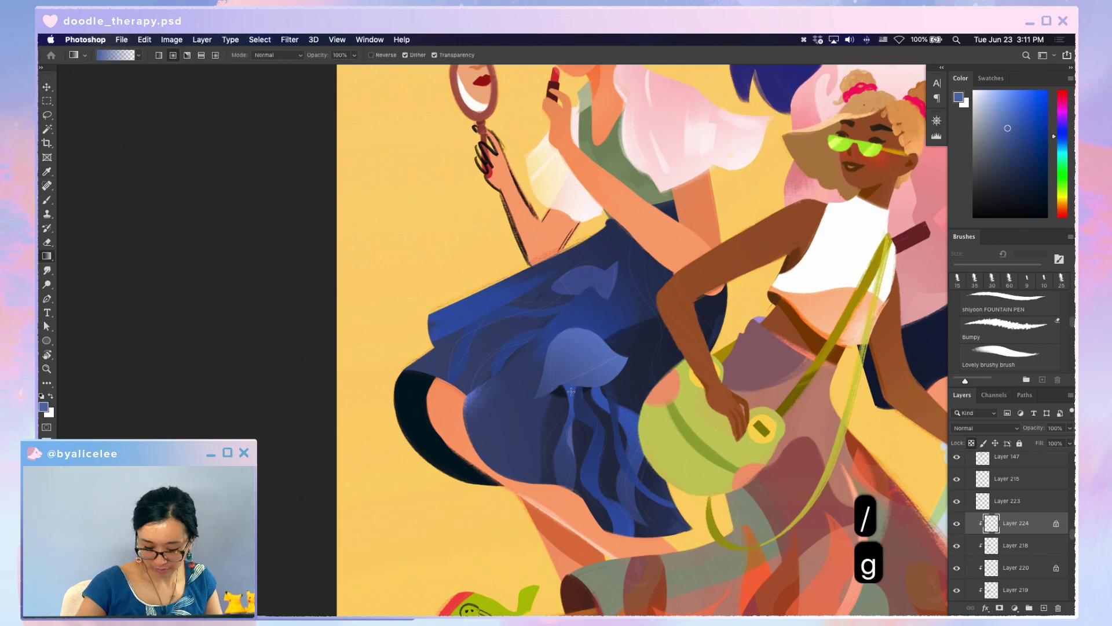
key(super+s)
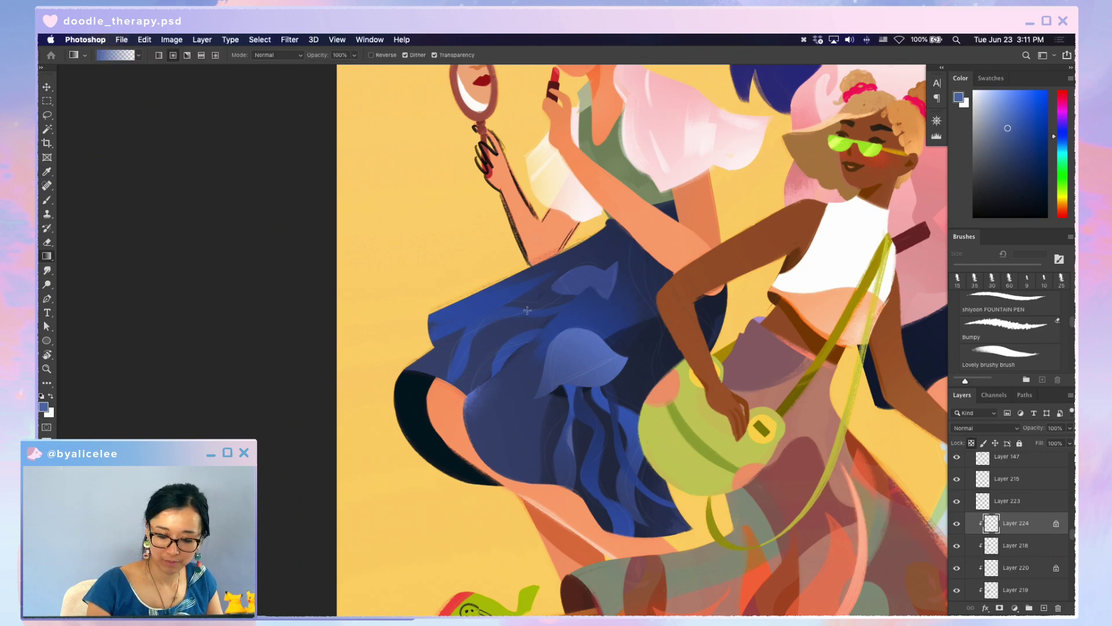
- Darken the bright blue overlay on the skirt's outer fold by inverting it within a Magic Wand selection
key(v)
click(504, 295)
key(w)
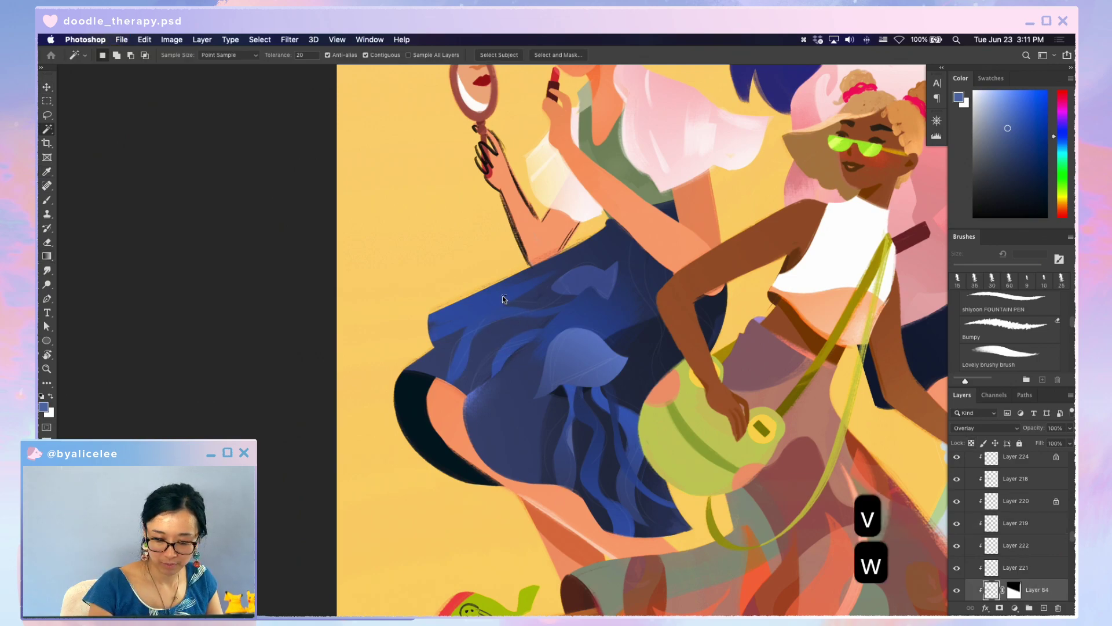
click(507, 297)
key(super+i)
key(super+d)
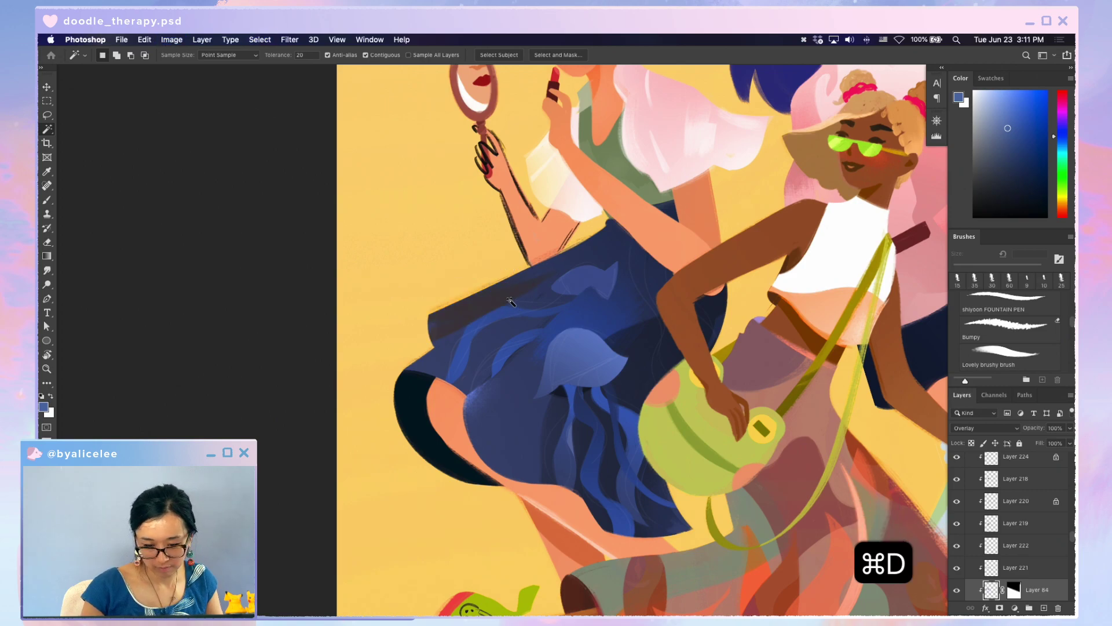
- Add a new layer above the small jellyfish's tentacle layer, clip it to the skirt, and save
key(r)
drag(510, 299, 537, 376)
key(v)
click(533, 363)
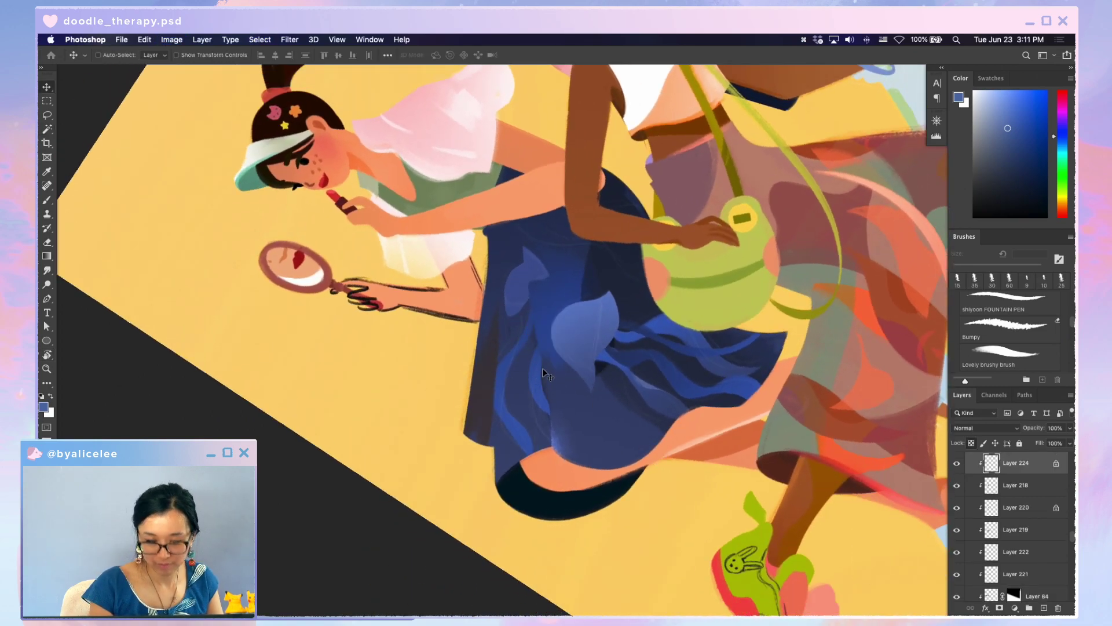
key(super+s)
key(super+shift+n)
key(super+bracketleft)
key(super+bracketright)
key(i)
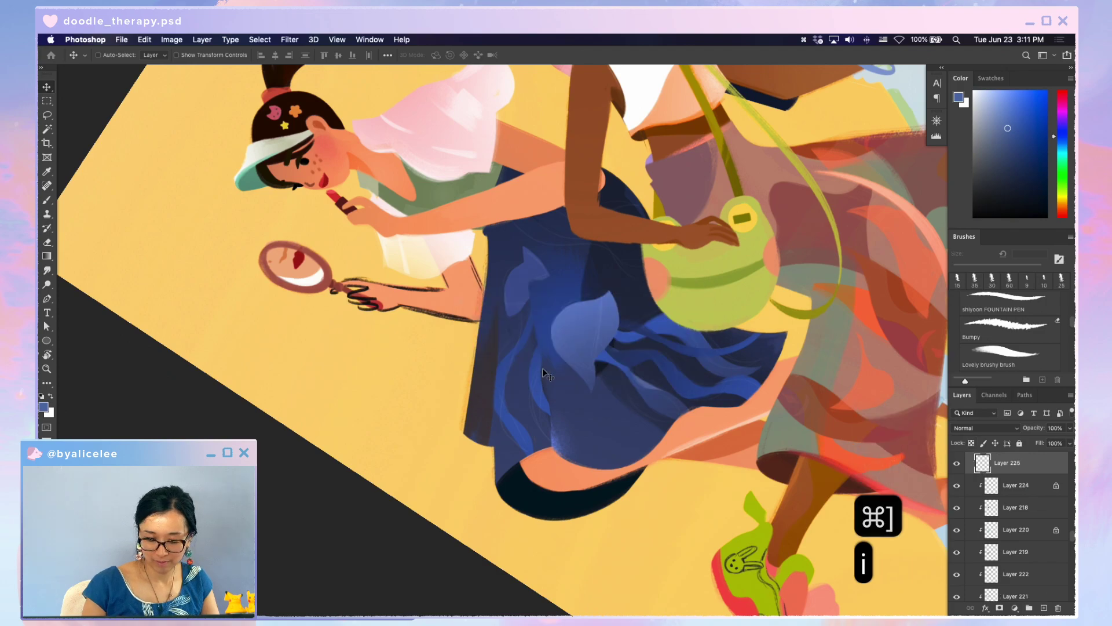
key(super+s)
click(614, 347)
key(d)
key(b)
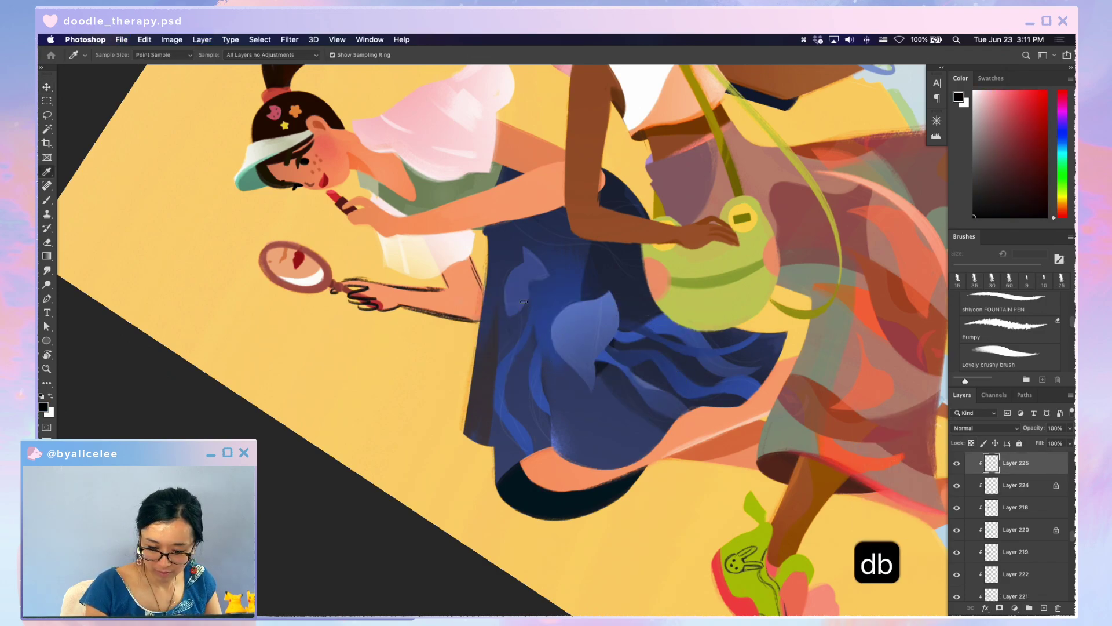
drag(521, 308, 525, 411)
key(super+z)
- Sample a dark blue from the skirt and brush trial tentacle strokes beneath the small jellyfish, undoing the last stroke
key(i)
click(635, 353)
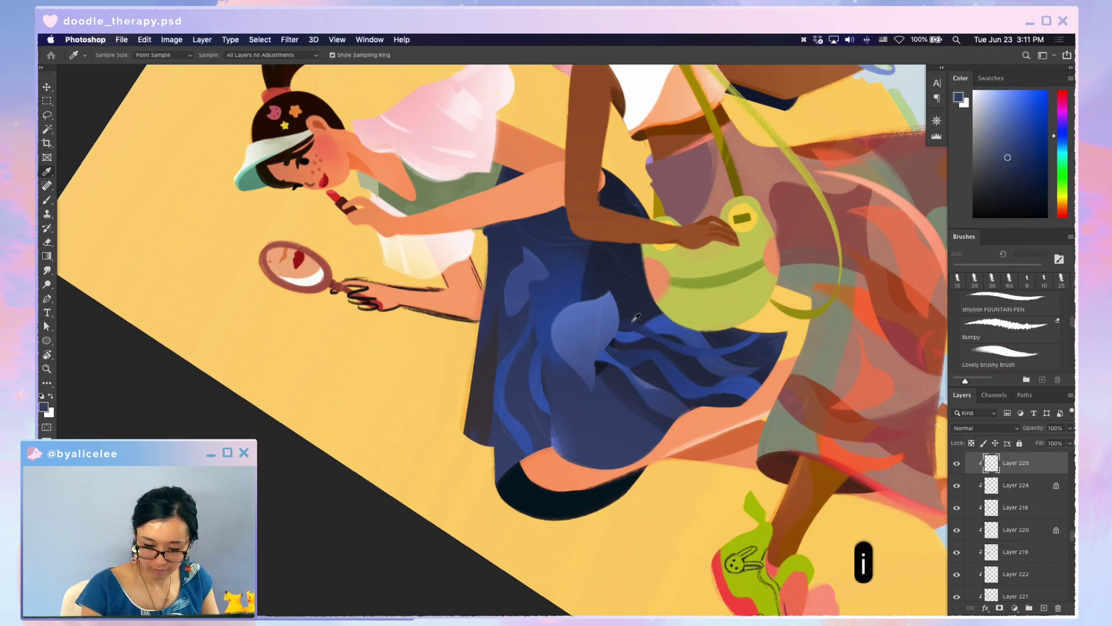
key(b)
drag(518, 324, 536, 408)
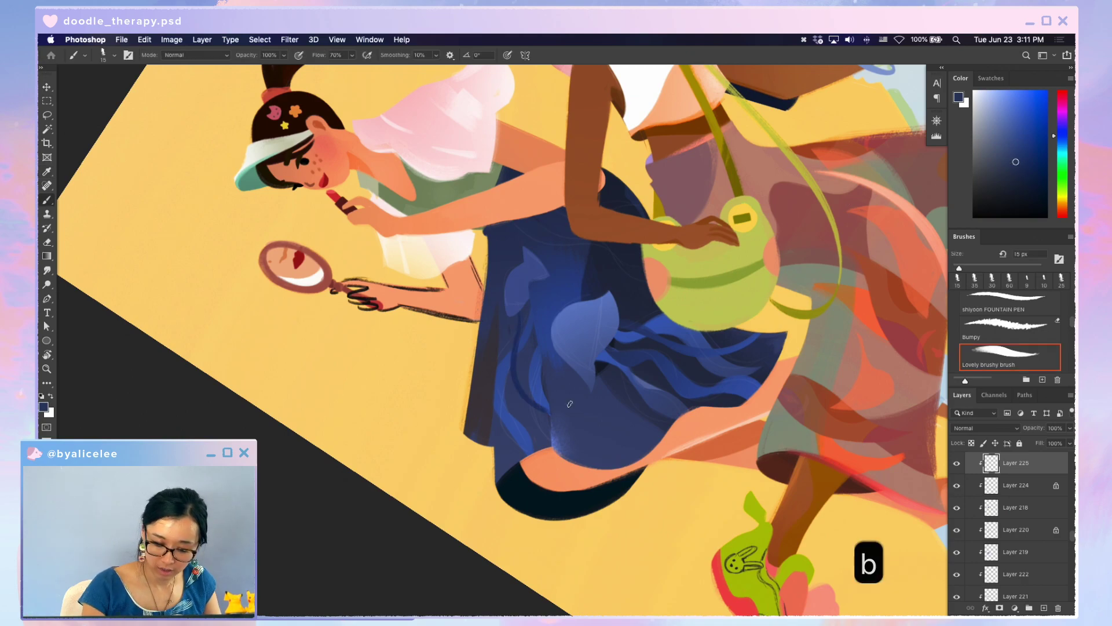
mouse_move(524, 303)
mouse_down()
mouse_move(563, 407)
mouse_move(525, 396)
mouse_move(546, 412)
mouse_up()
key(super+z)
key(e)
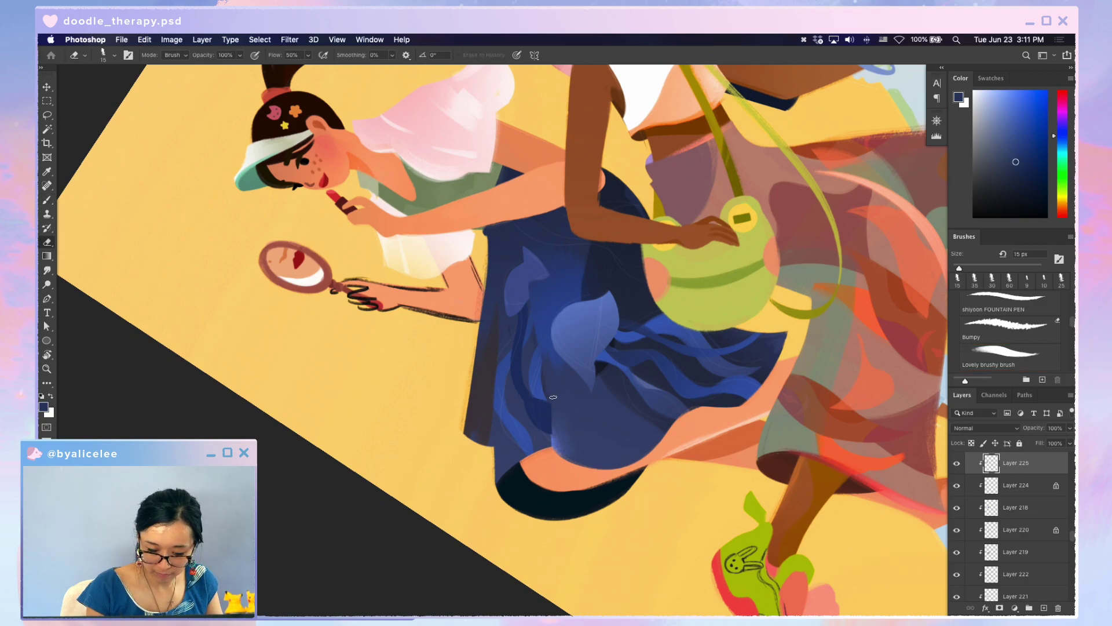
- Repaint the dark tentacles trailing from the small jellyfish on Layer 225 and clean their edges with the Eraser
key(r)
mouse_move(557, 428)
mouse_down()
mouse_move(579, 405)
mouse_move(538, 412)
mouse_up()
key(b)
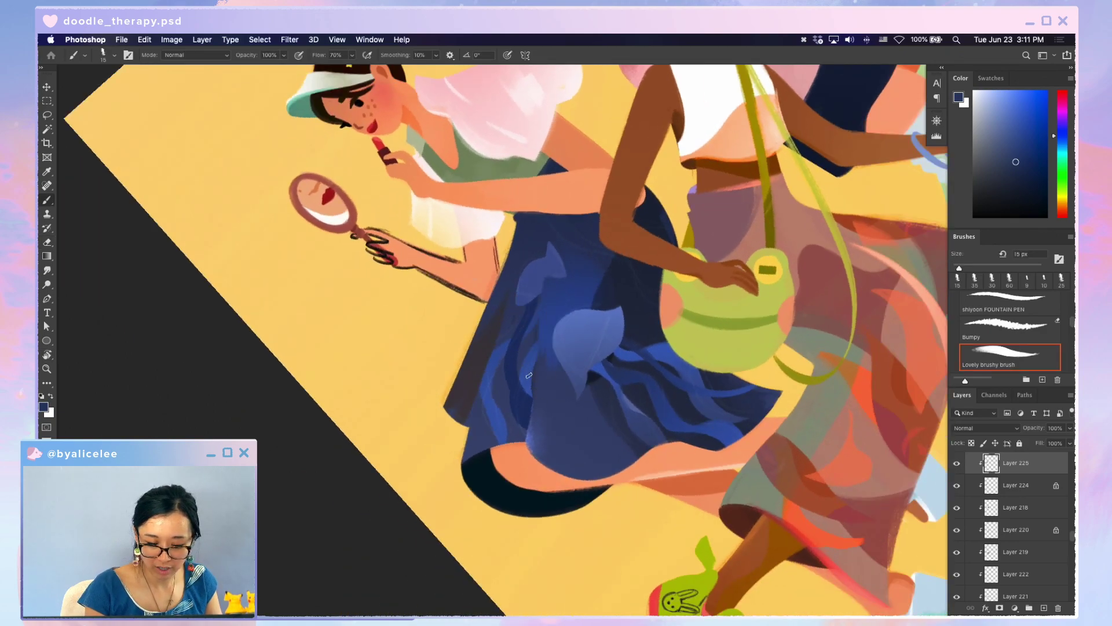
drag(535, 400, 531, 445)
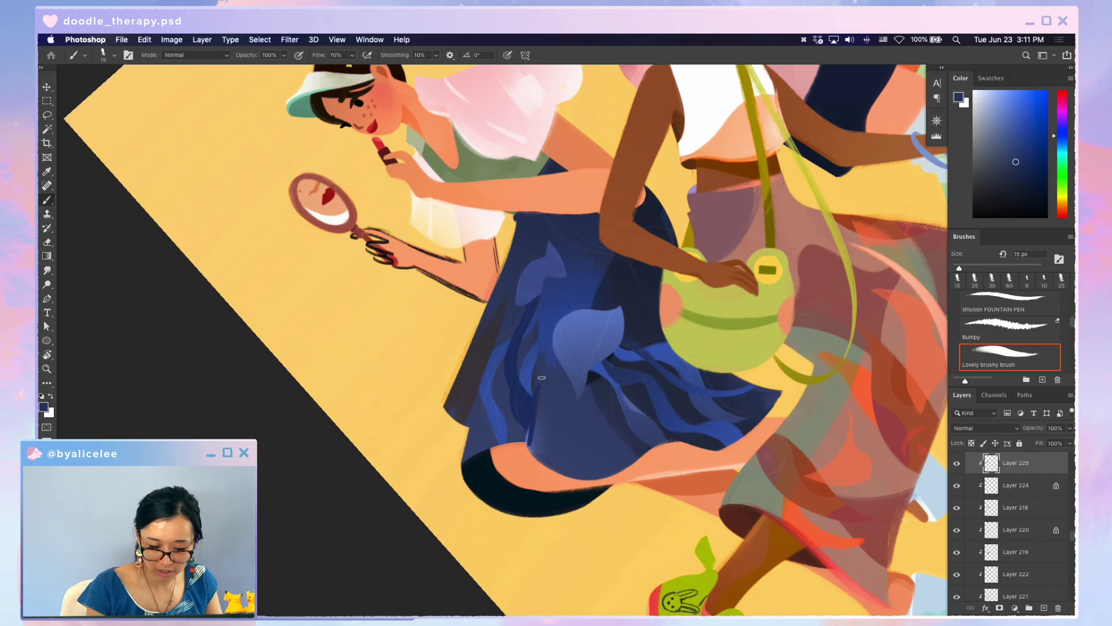
key(super+z)
key(e)
key(e)
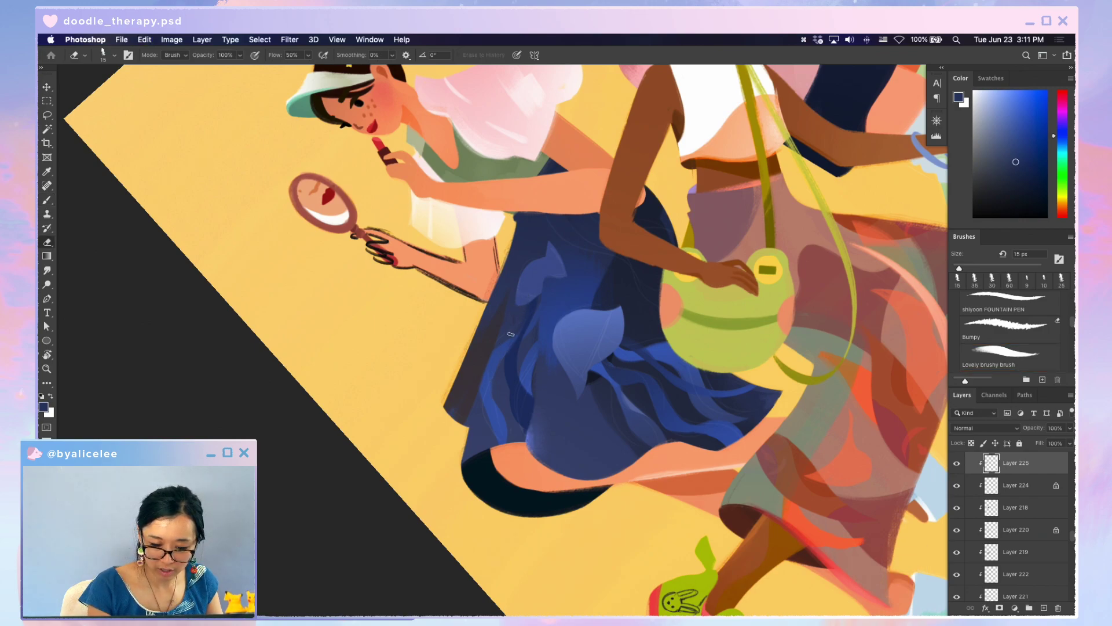
drag(515, 353, 517, 432)
key(b)
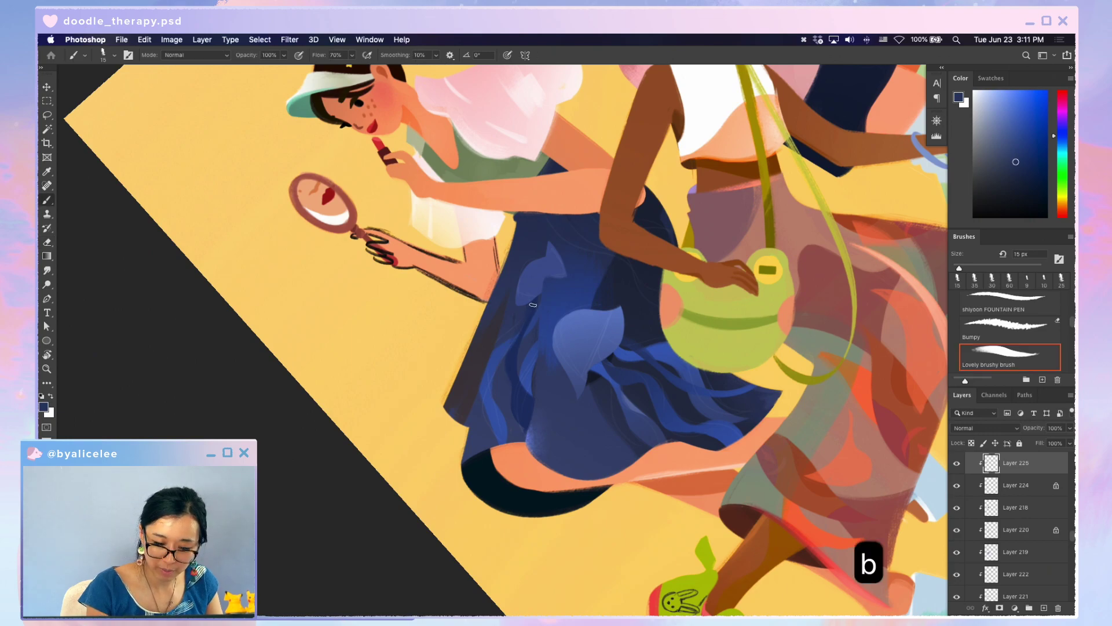
key(e)
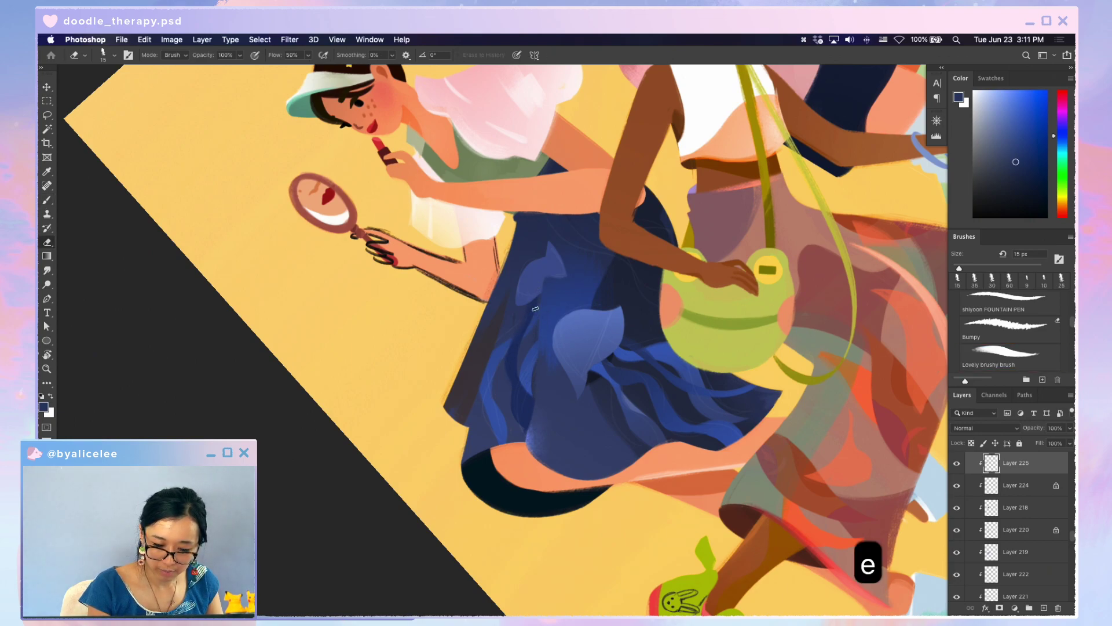
key(Escape)
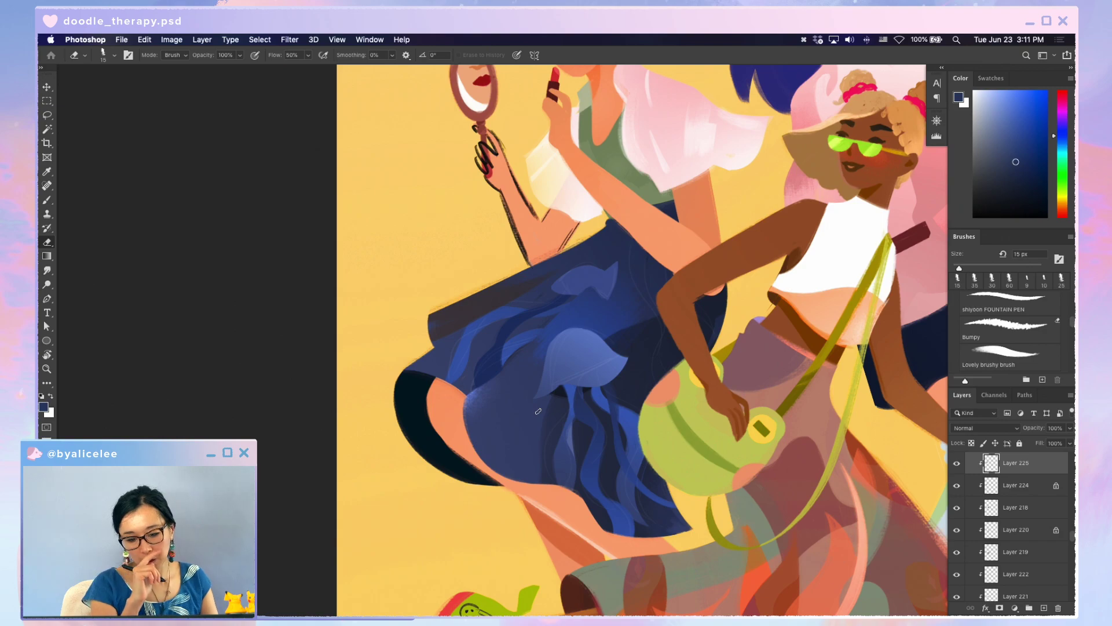
- Brush another dark tentacle along the fold between the two jellyfish and refine it with the Eraser
key(r)
drag(496, 509, 601, 539)
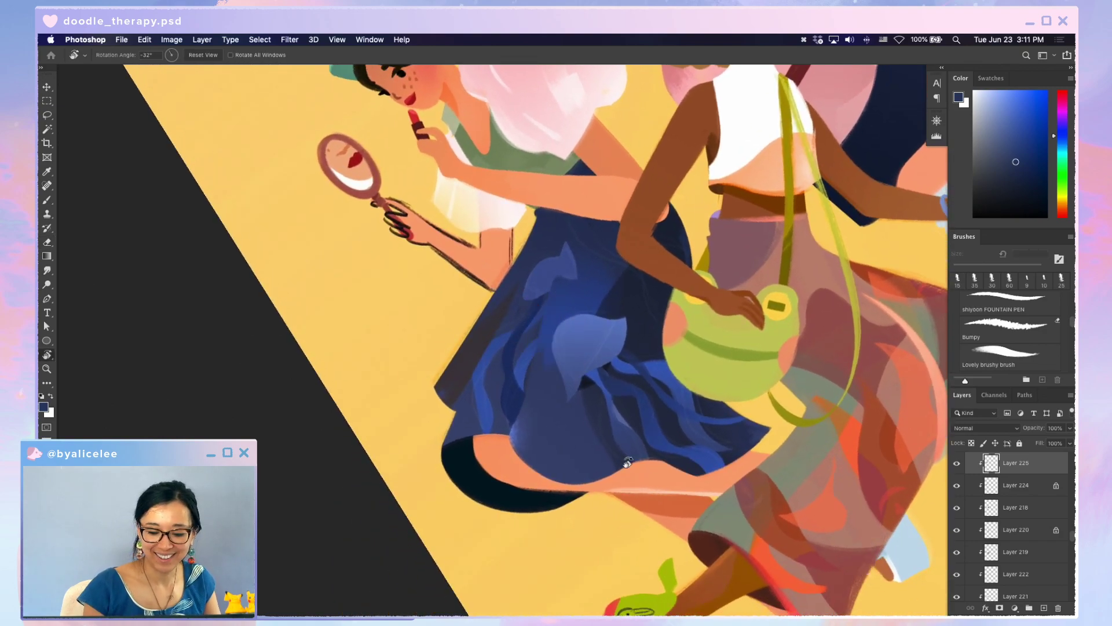
key(b)
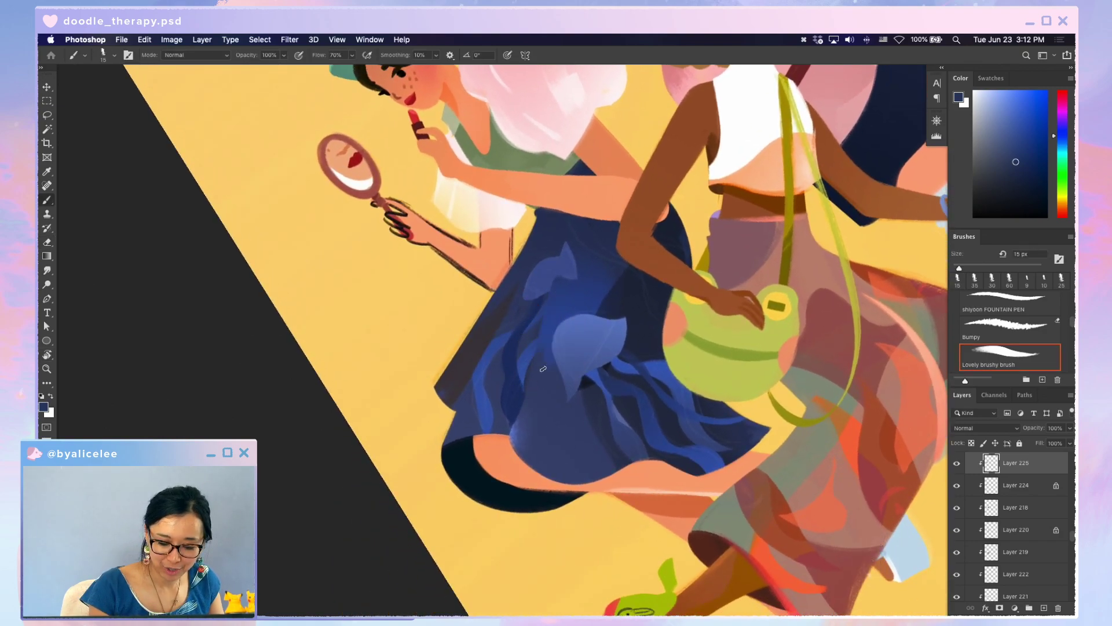
key(e)
key(super+z)
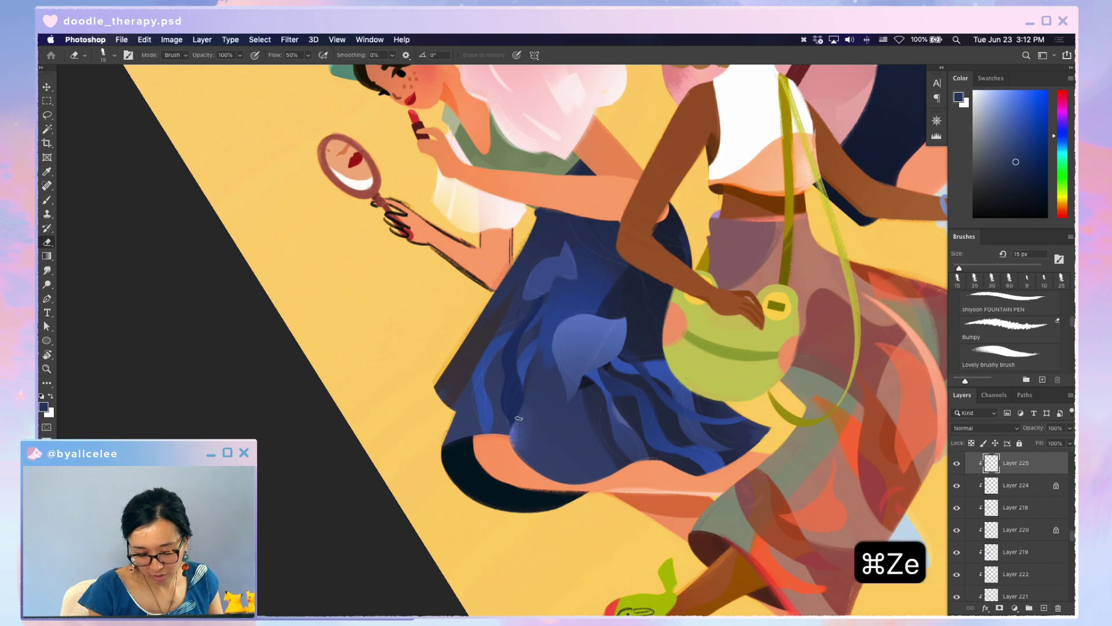
- Unlock the transparent pixels of Layer 224 and erase the tentacle parts along the edge of the skirt's large fold
super+click(531, 371)
key(e)
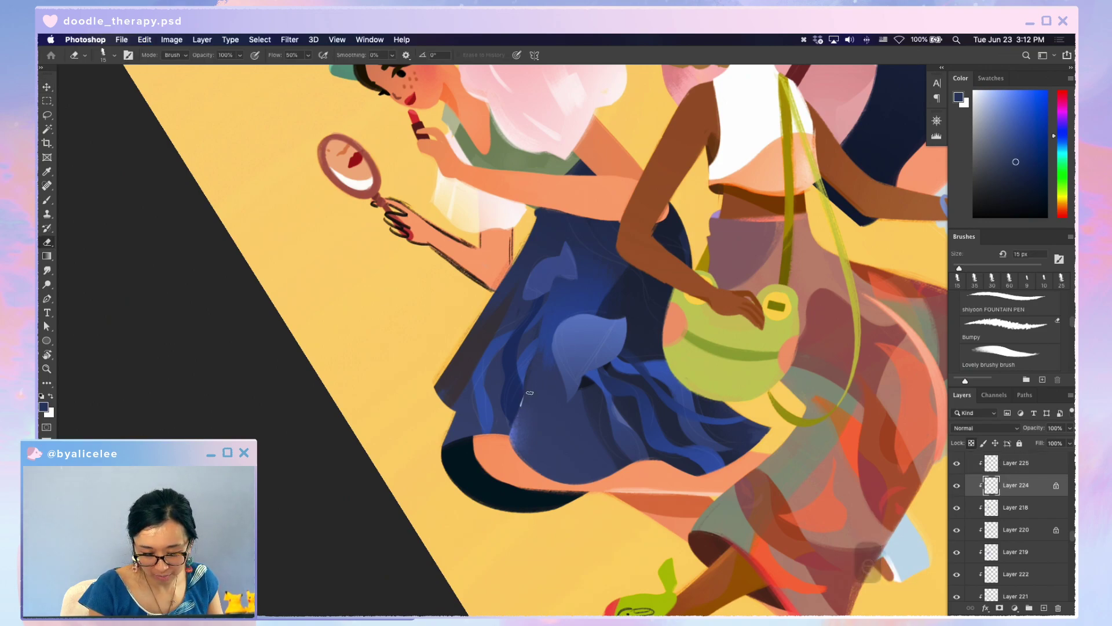
key(super+z)
key(slash)
key(e)
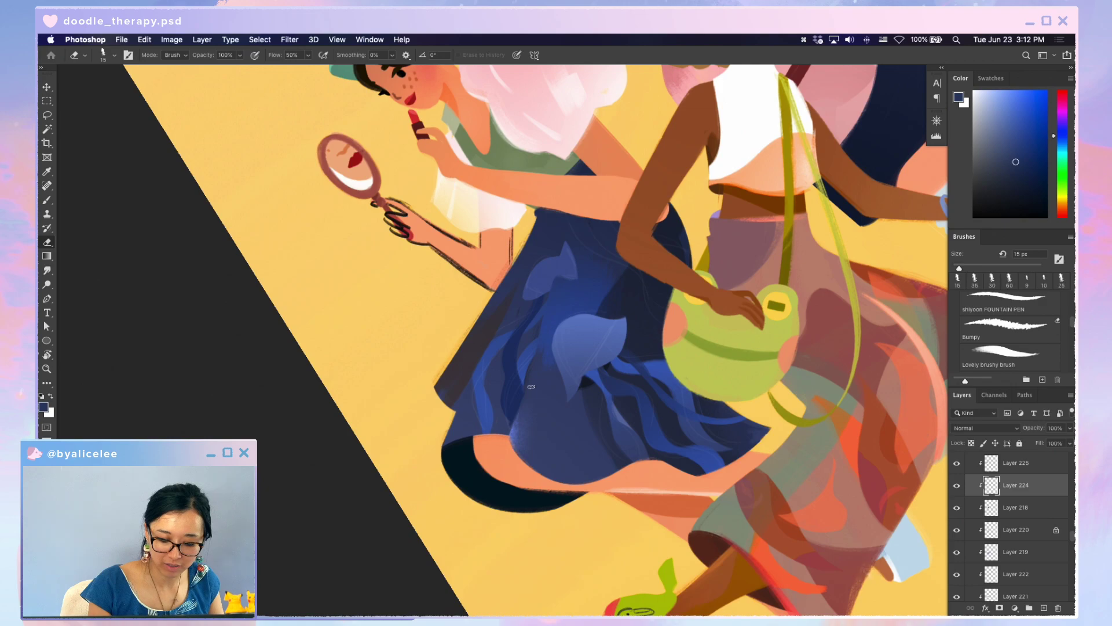
- Lock the transparent pixels of the small jellyfish's layer, Layer 223, and sample the jellyfish's blue
key(super+minus)
key(super+minus)
key(super+equal)
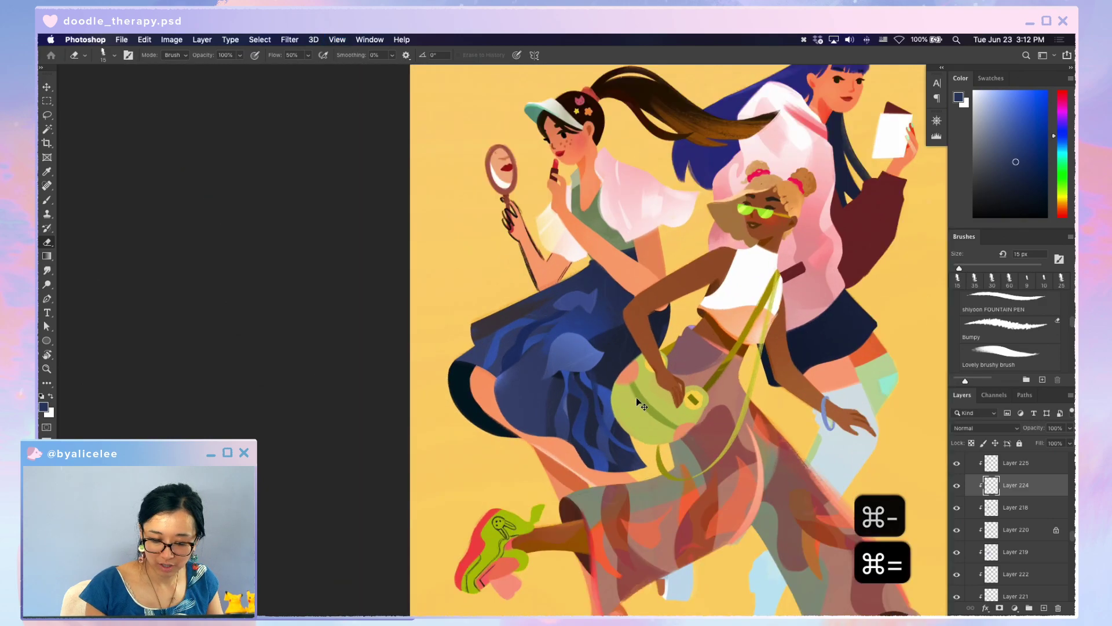
key(super+equal)
super+click(513, 334)
key(v)
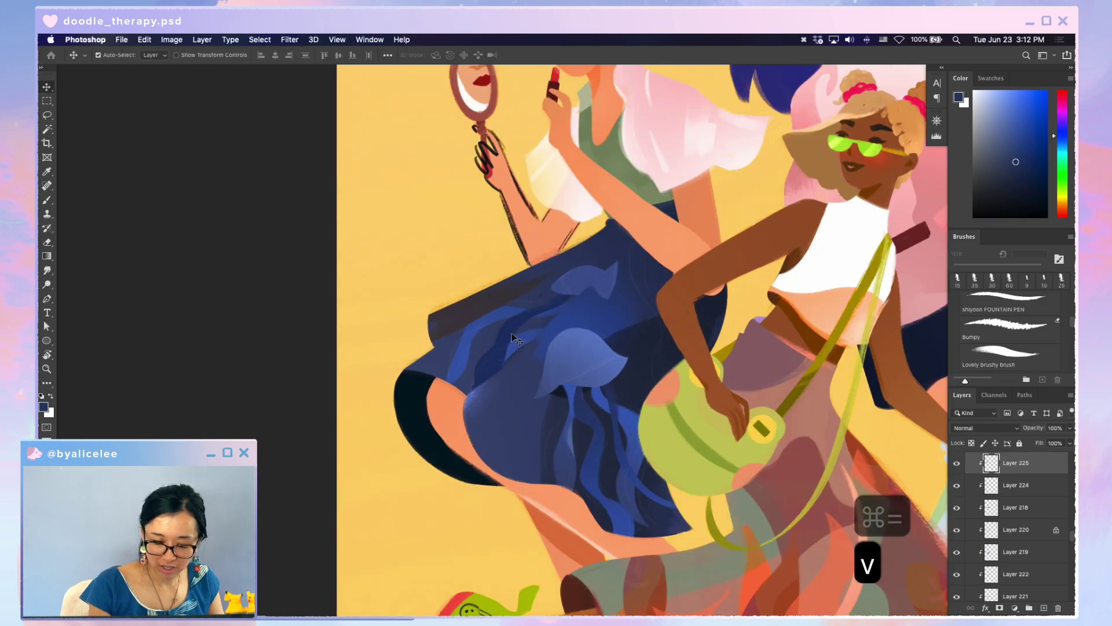
super+click(592, 271)
key(slash)
key(i)
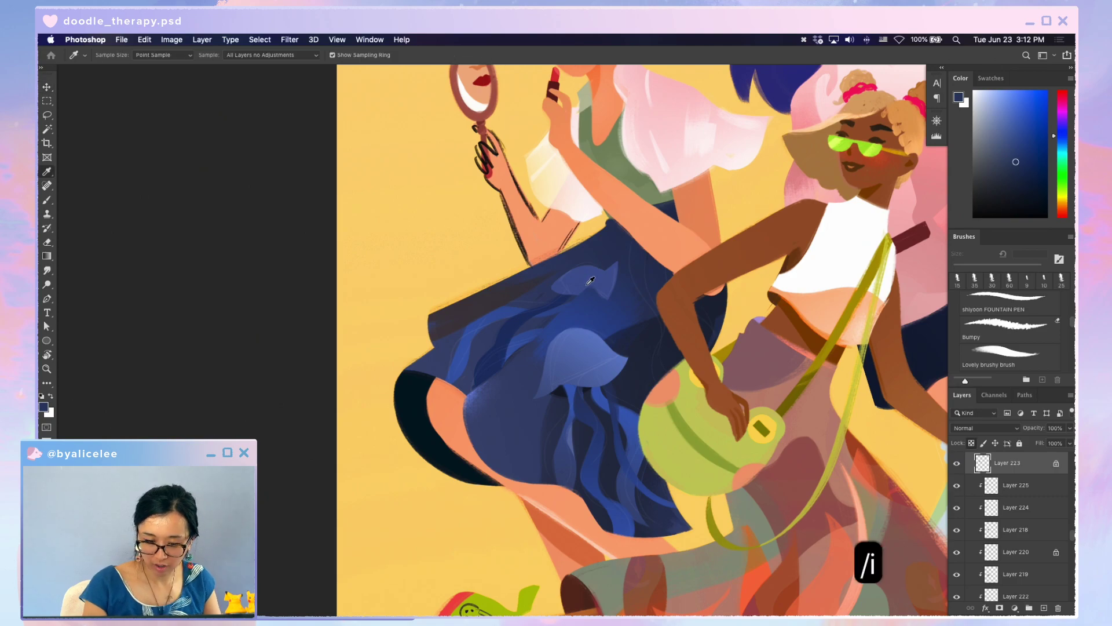
click(559, 281)
key(g)
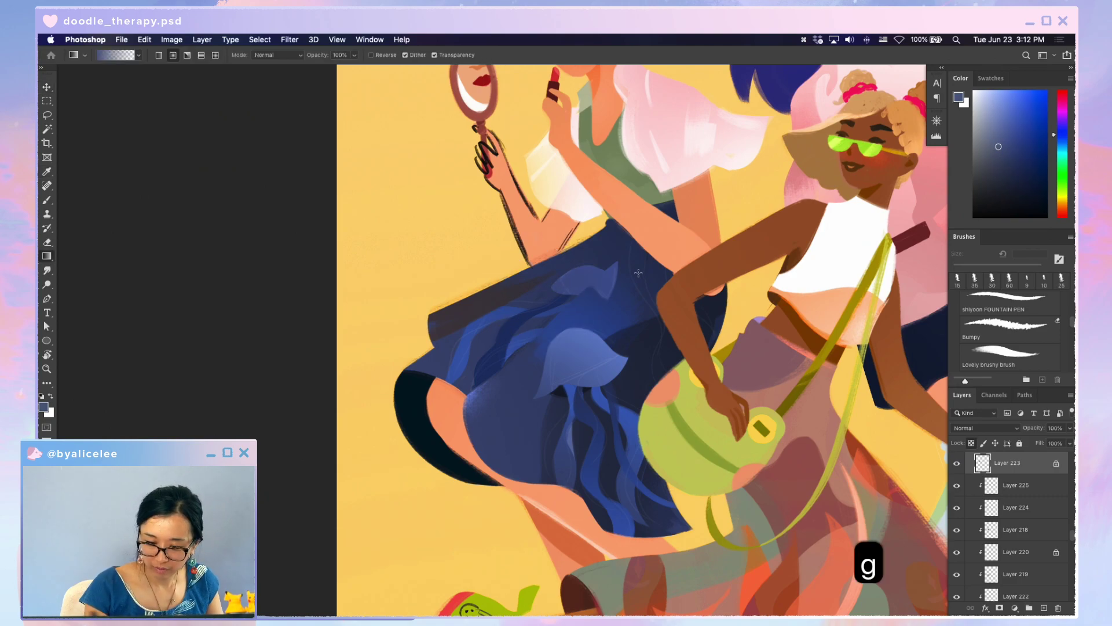
- Pick a more saturated blue, recolour the small jellyfish's cap with the Brush, and save the file
key(r)
mouse_move(614, 307)
mouse_down()
mouse_move(545, 281)
mouse_move(541, 296)
mouse_up()
key(b)
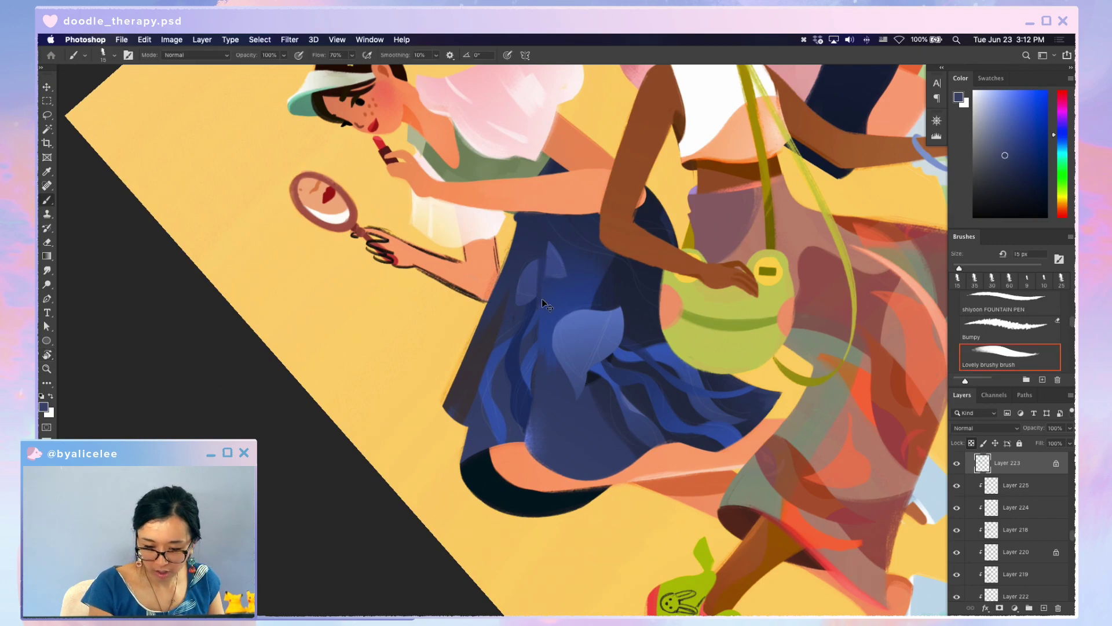
key(super+z)
click(996, 146)
key(super+s)
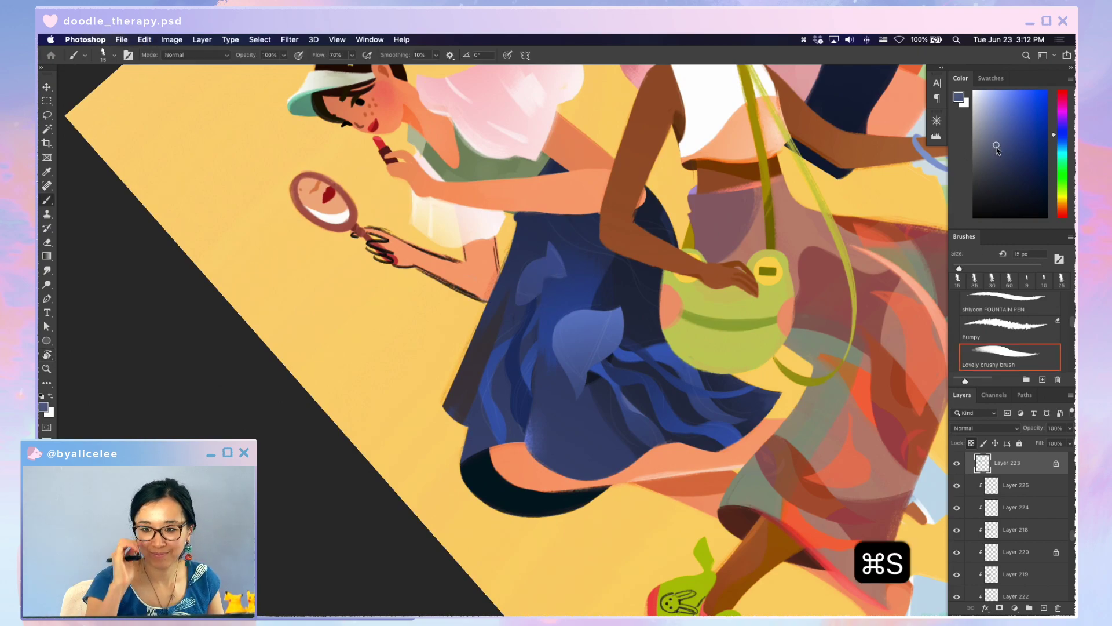
key(b)
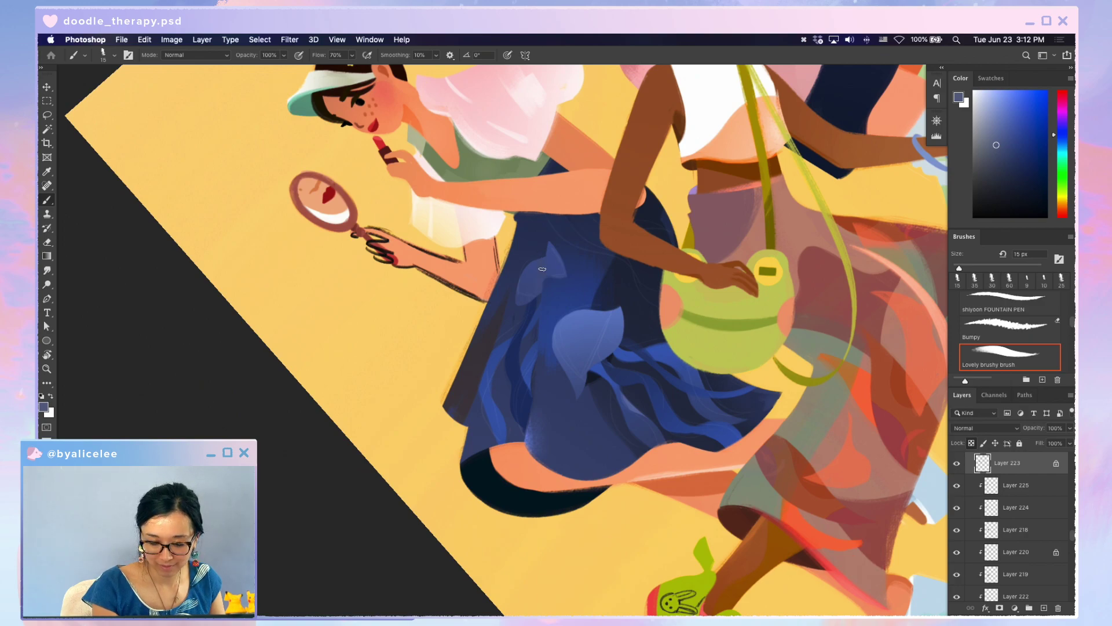
click(1005, 139)
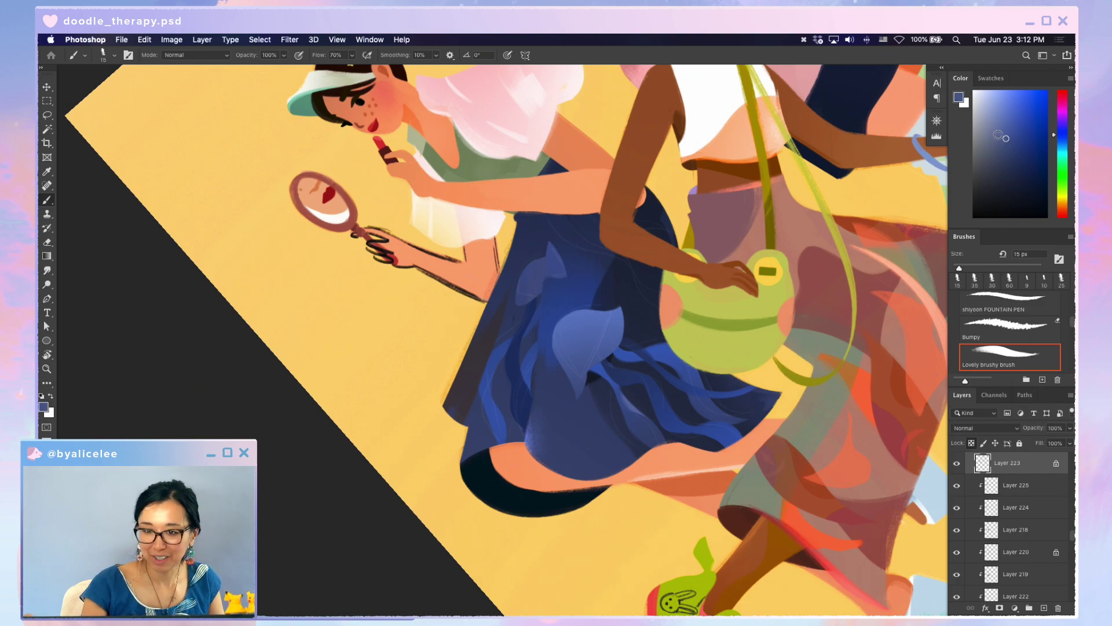
key(b)
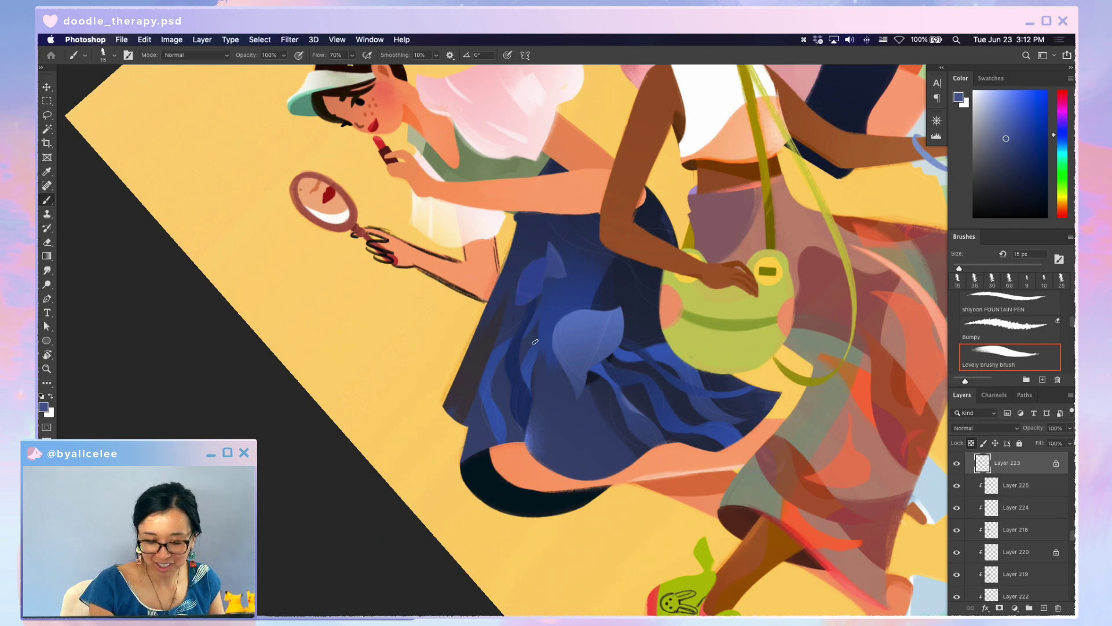
- Sample the blue of the small jellyfish as the brush colour and save the file
key(Escape)
key(i)
click(605, 278)
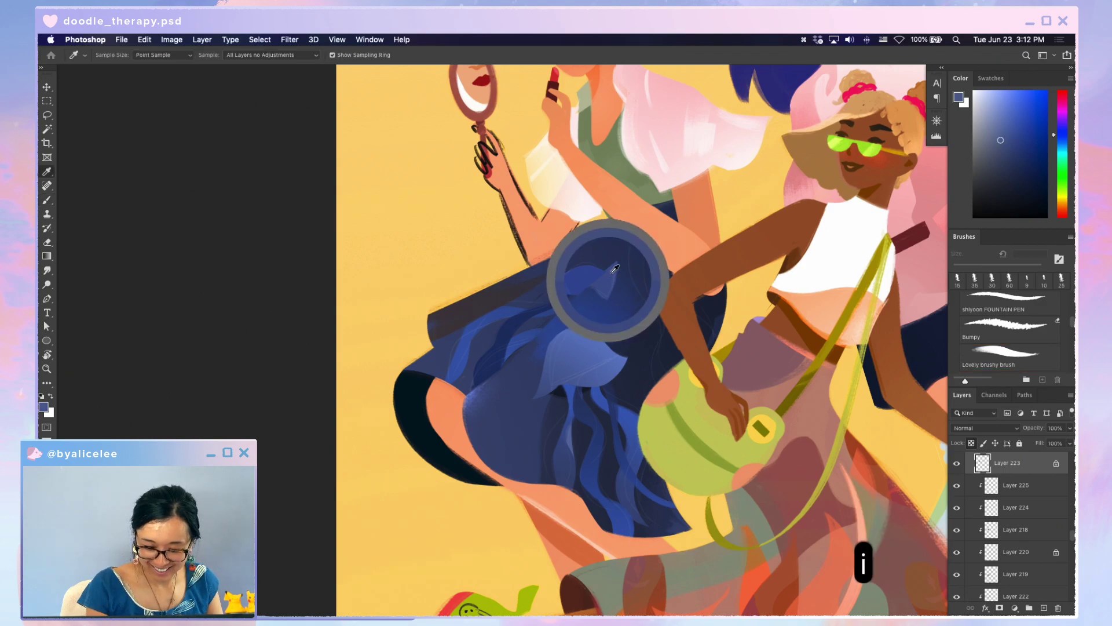
key(b)
key(super+s)
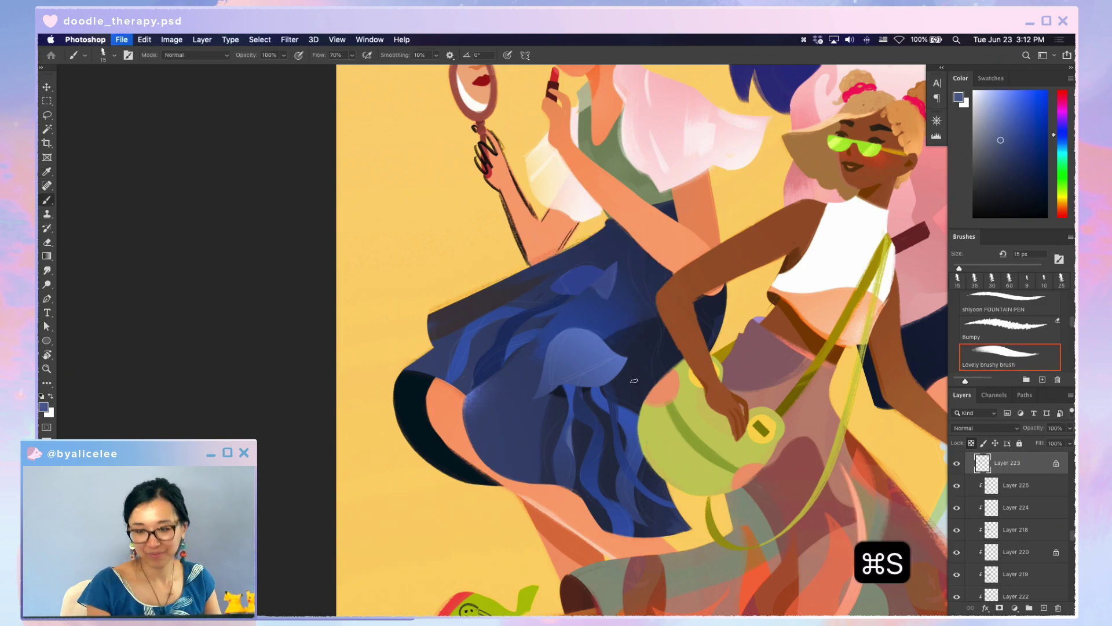
key(super+minus)
key(super+minus)
key(super+s)
- Select the small jellyfish's tentacle layer, Layer 224, save the file, and switch to the Eraser
key(super+equal)
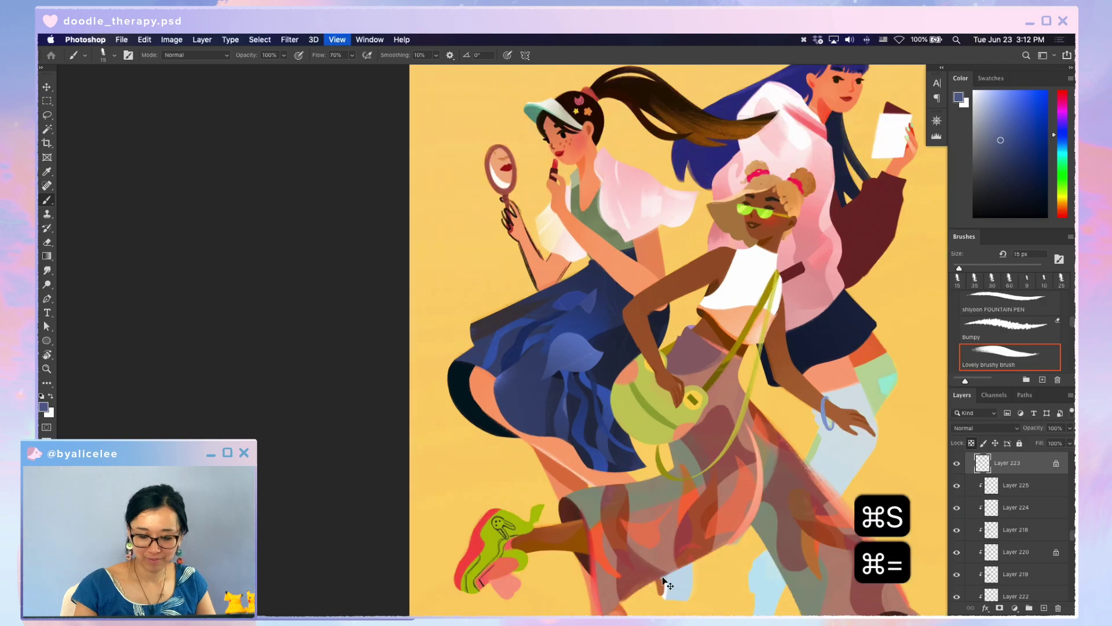
key(super+equal)
key(v)
click(502, 317)
key(r)
drag(457, 503, 568, 516)
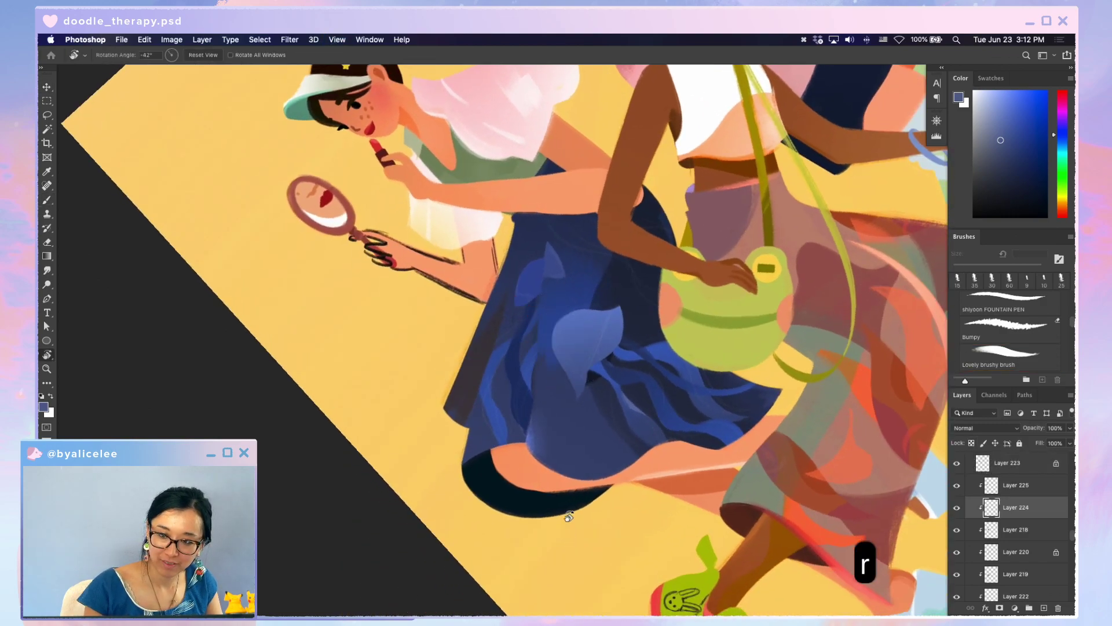
key(super+s)
key(e)
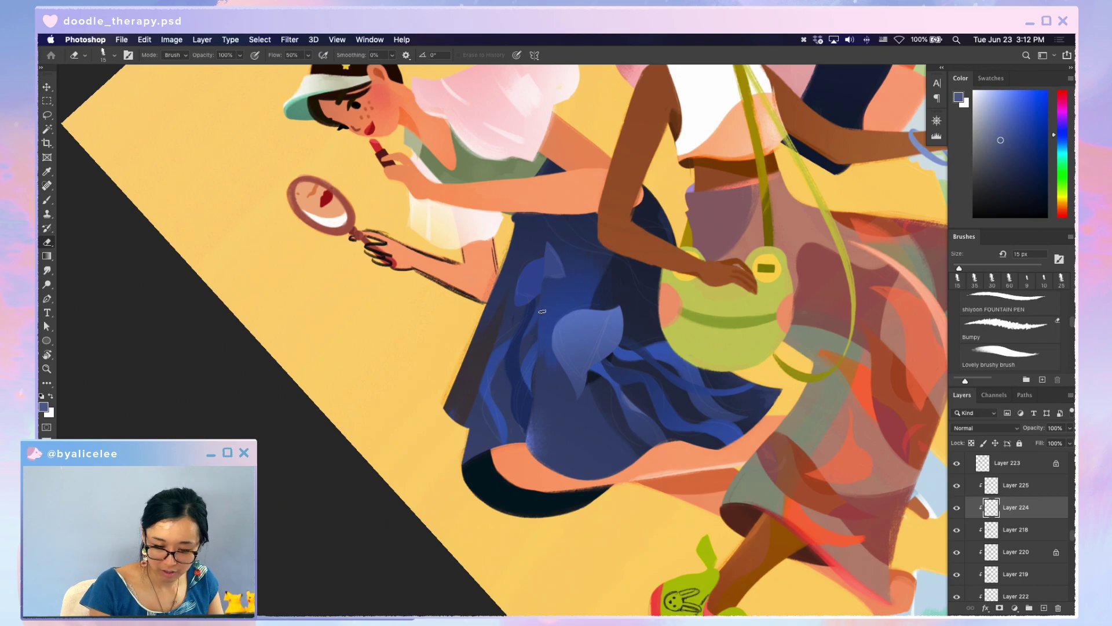
- Lock Layer 224's transparent pixels, shade the tentacles beneath the small jellyfish with a dark blue-to-transparent gradient, and save
key(slash)
key(i)
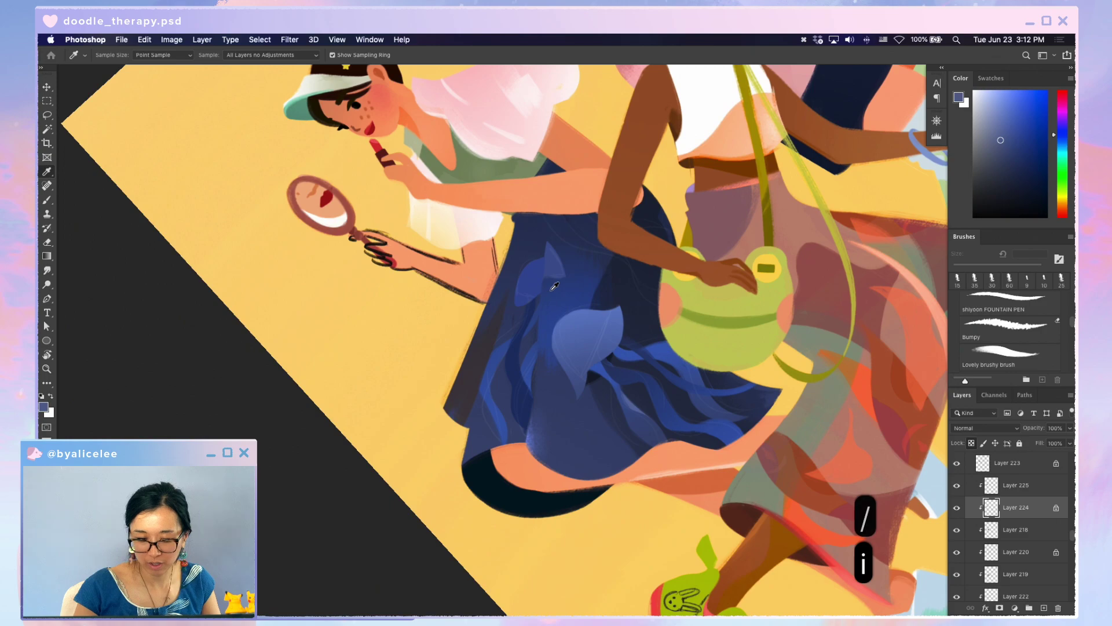
click(543, 303)
key(g)
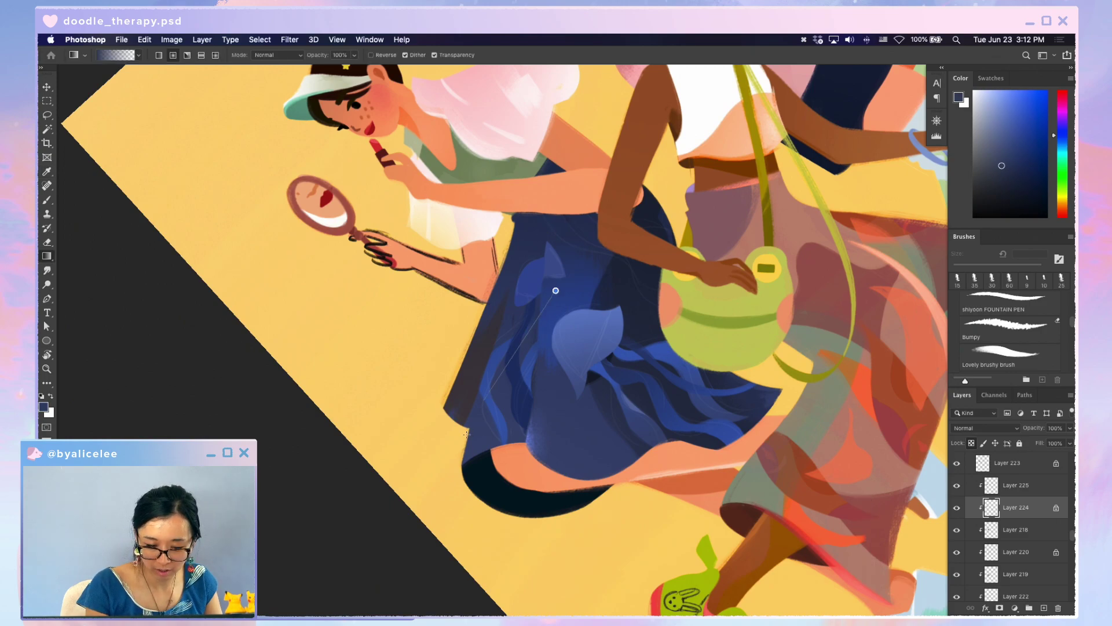
key(Escape)
key(super+z)
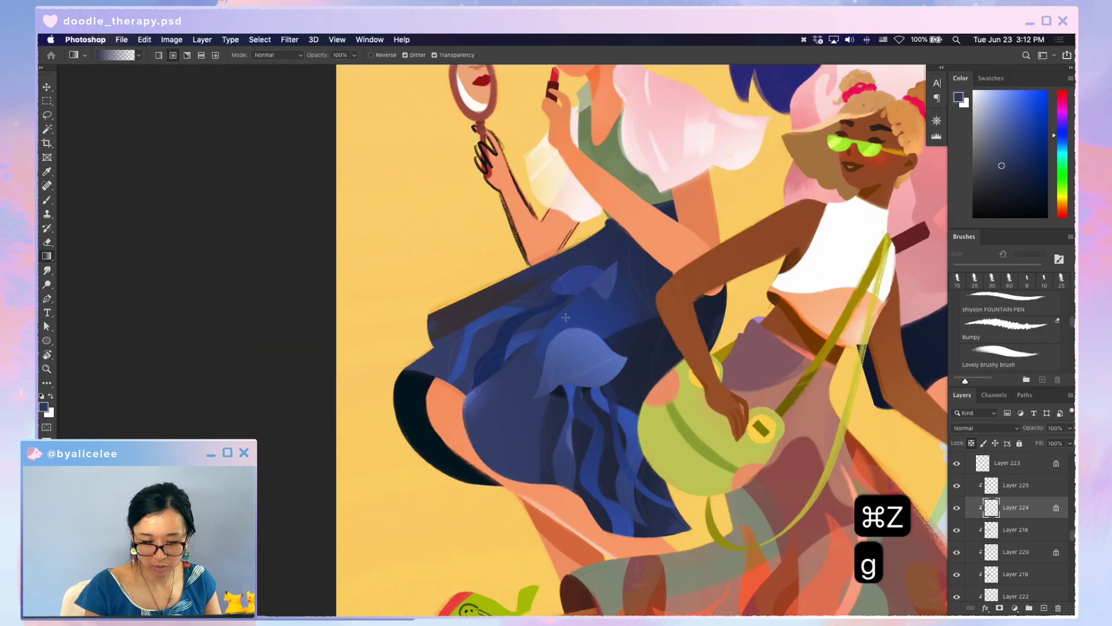
key(super+minus)
key(super+minus)
key(super+s)
key(v)
key(super+equal)
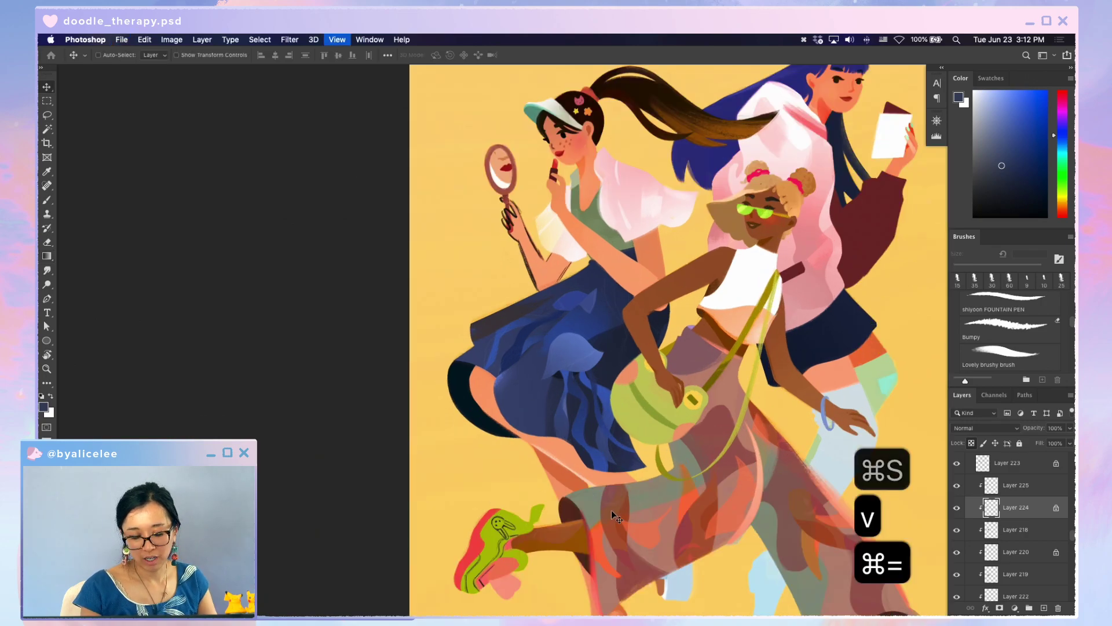
drag(527, 350, 603, 455)
key(super+z)
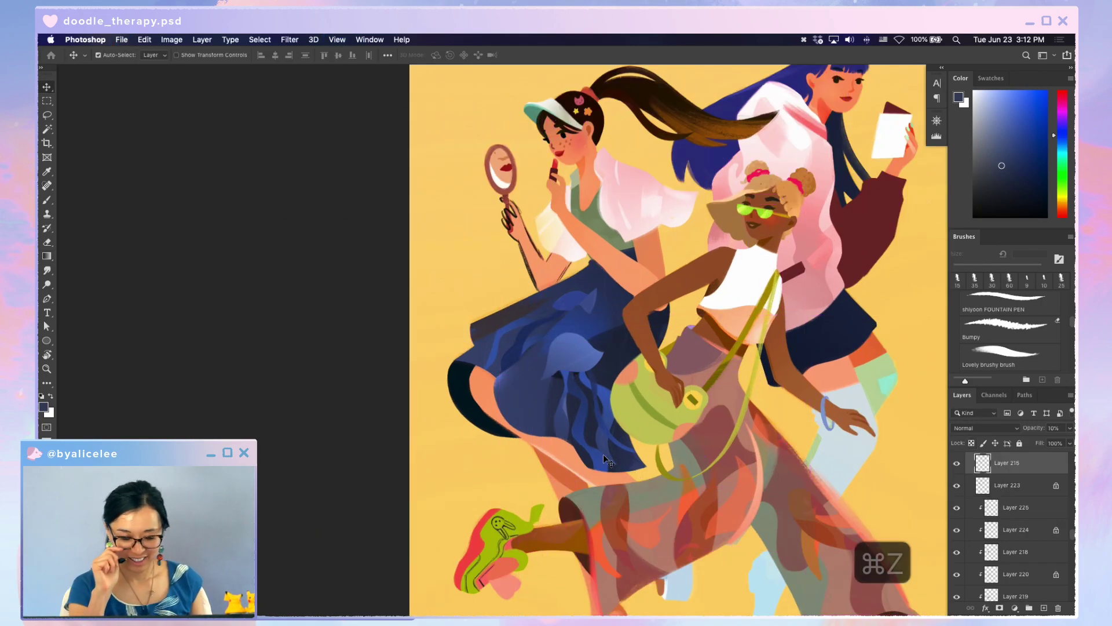
- Select the small jellyfish's Layer 223, unlock its transparent pixels, switch to the Eraser, and save the file
key(v)
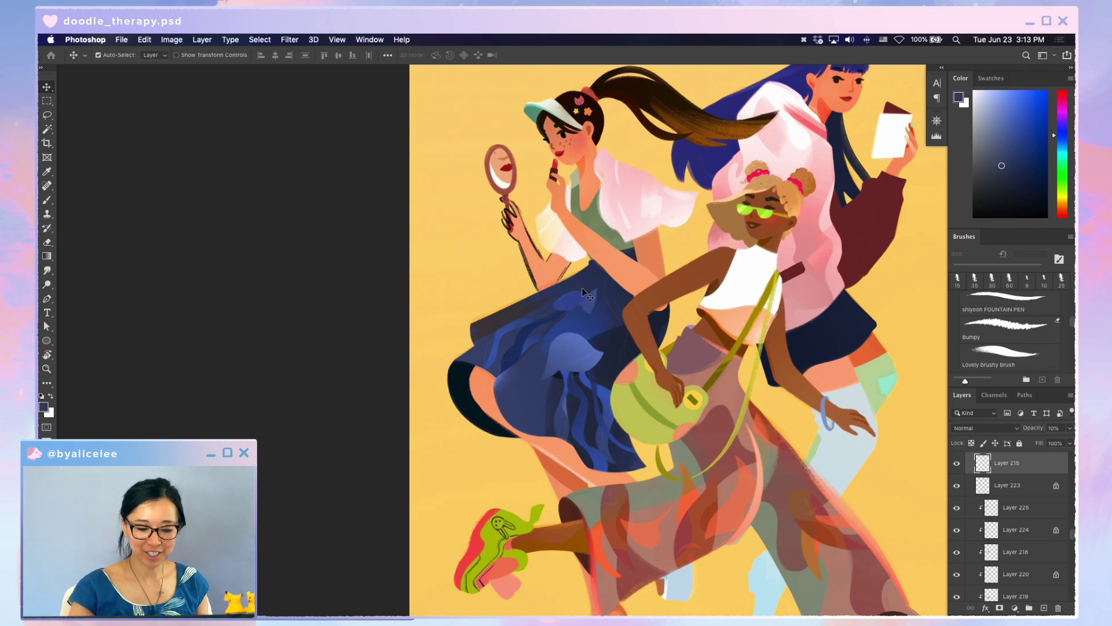
click(592, 302)
key(e)
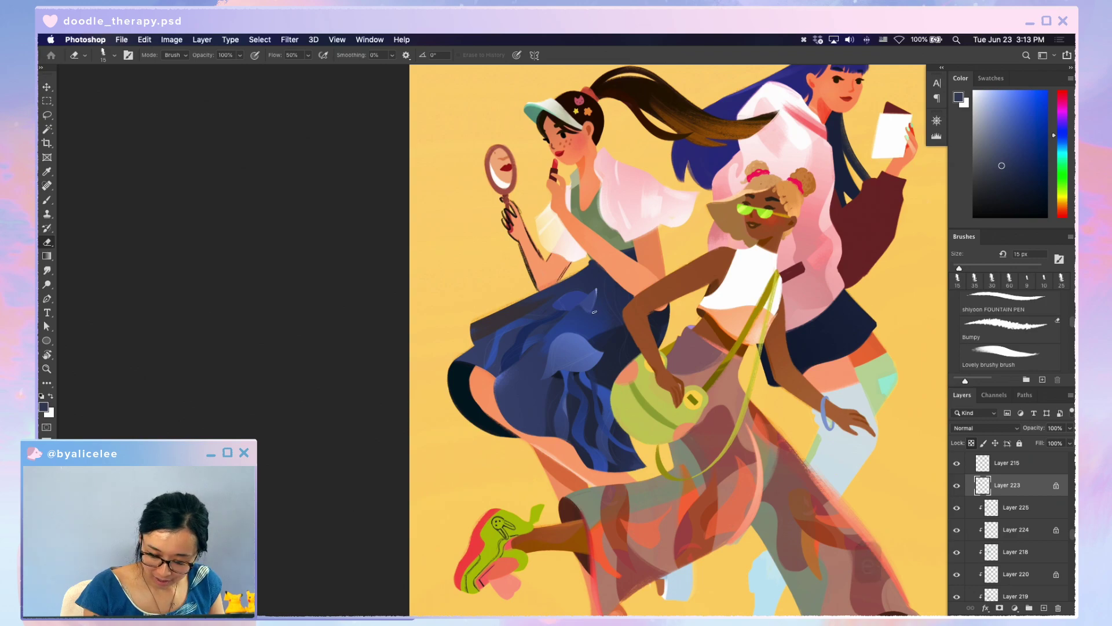
key(super+z)
key(slash)
key(e)
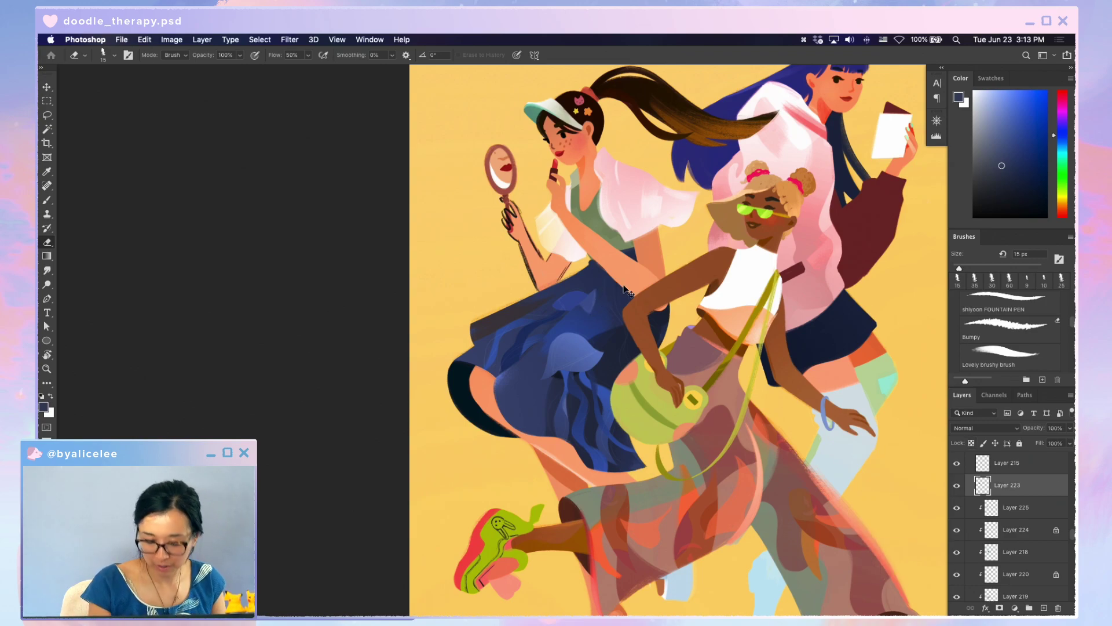
key(super+s)
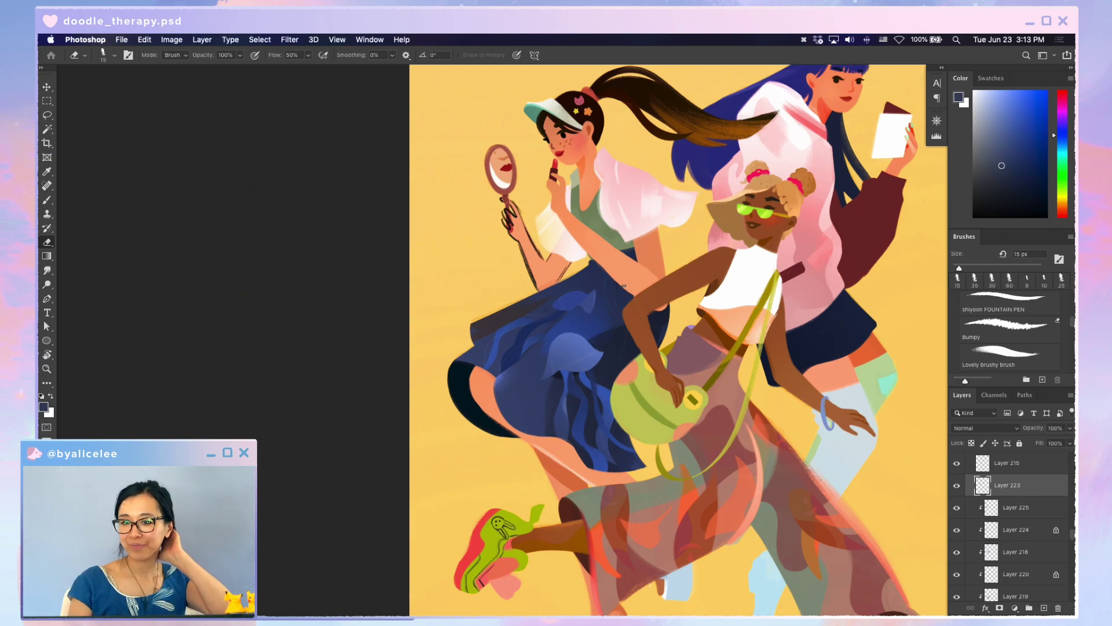
key(super+s)
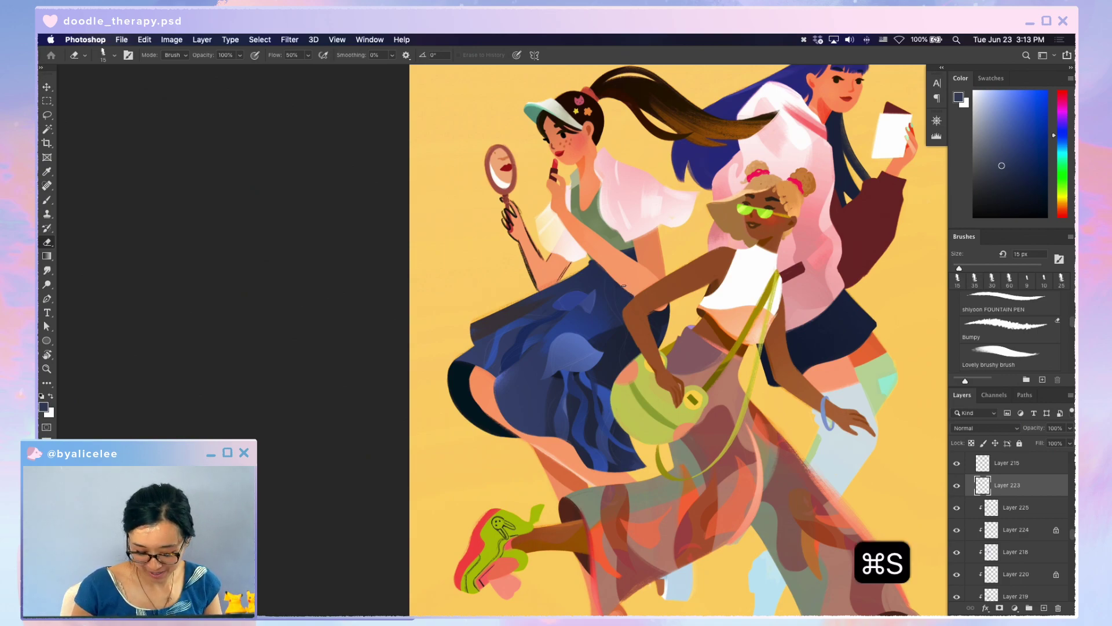
- Sample the small jellyfish's blue, save the file, and add a new layer directly beneath Layer 223
key(i)
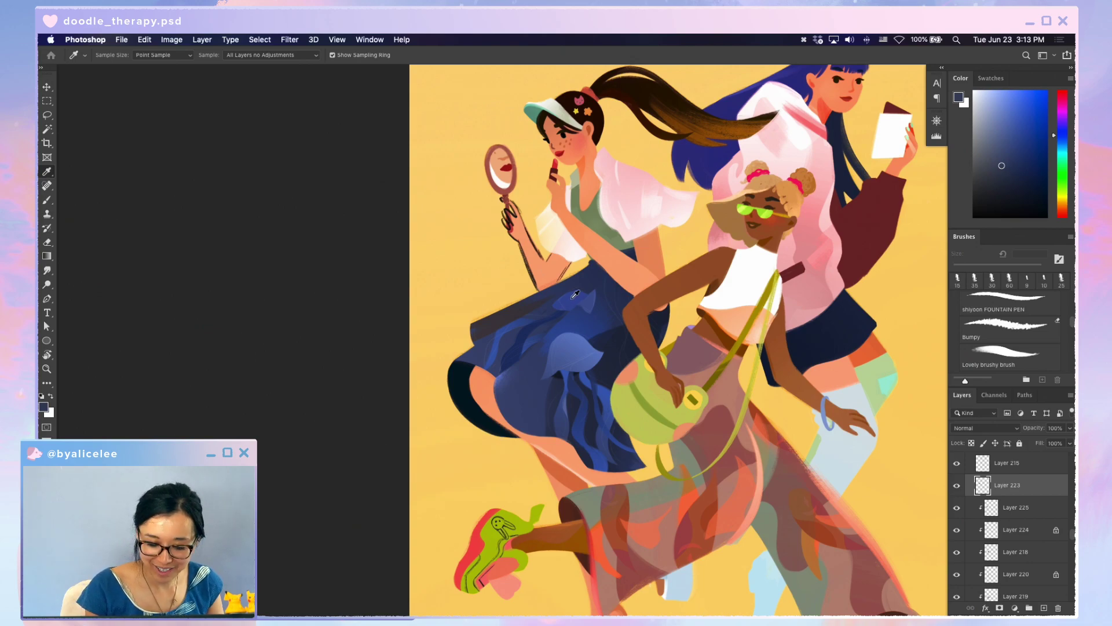
key(super+equal)
key(super+s)
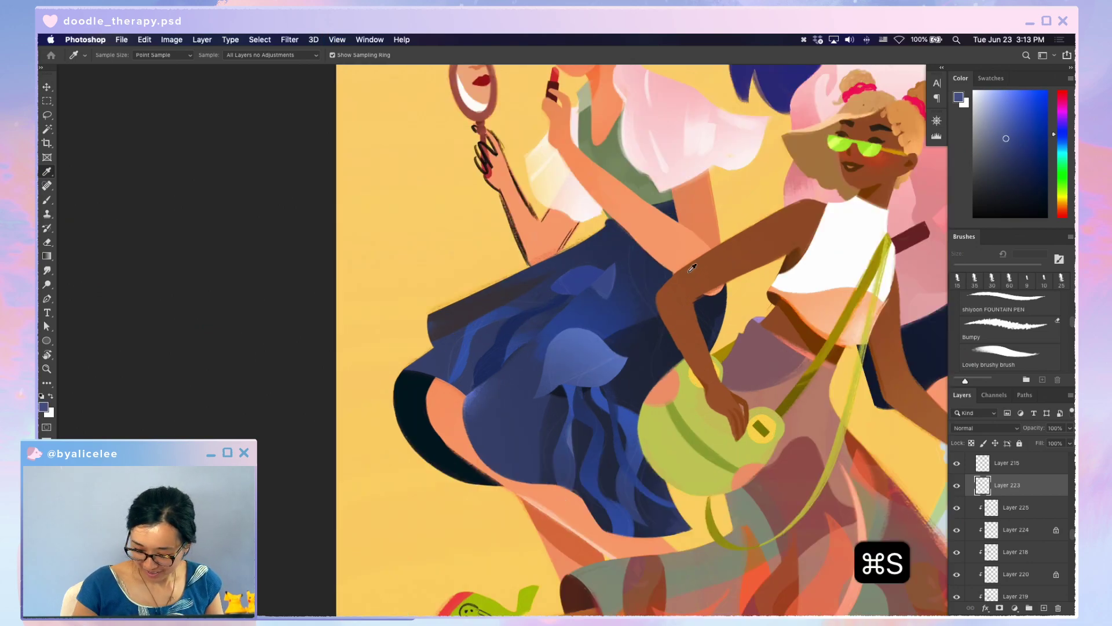
key(super+t)
key(Return)
key(super+shift+n)
key(Return)
key(super+bracketleft)
key(i)
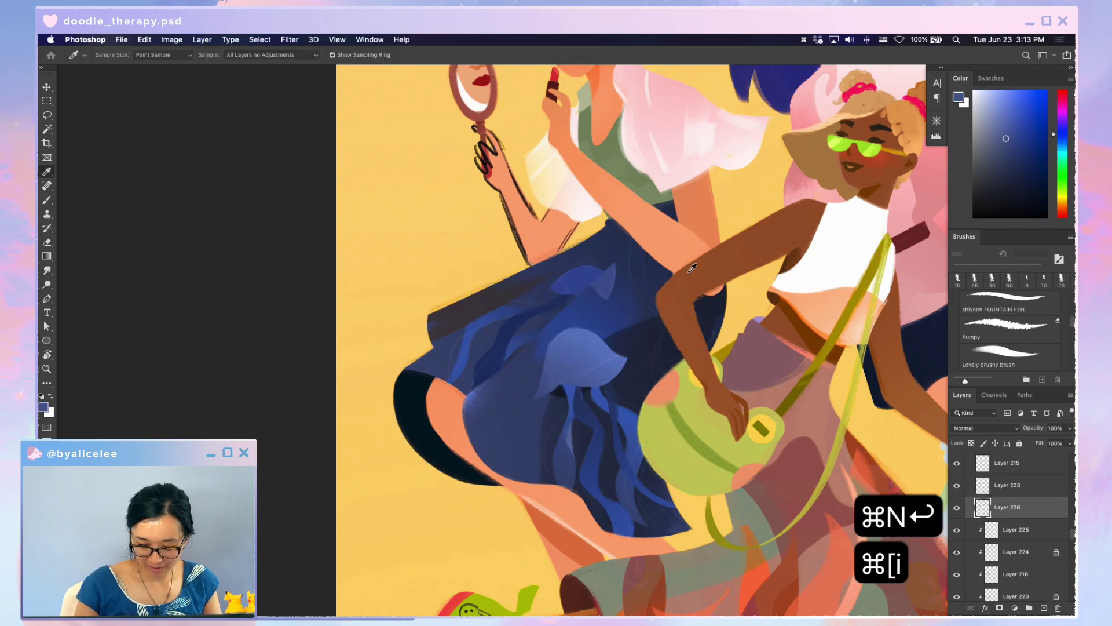
- Sample a blue from the skirt pattern and paint wavy tentacles down the skirt from the waist towards the green bag
click(629, 478)
key(b)
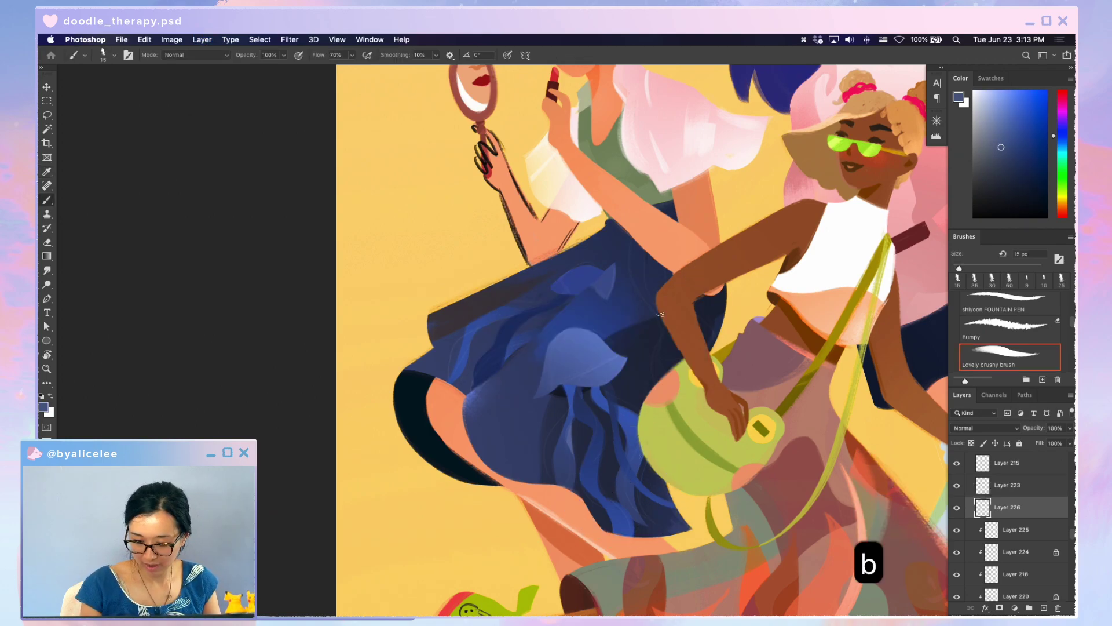
drag(637, 234, 672, 393)
key(e)
key(b)
drag(666, 327, 655, 394)
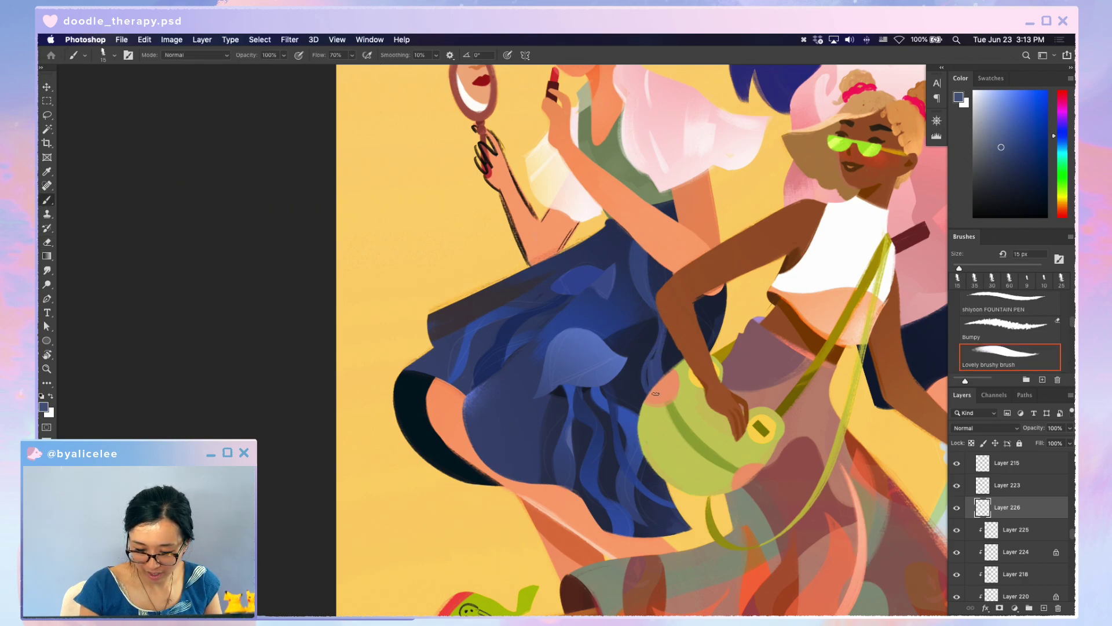
- Refine the new tentacles beside the green bag by alternating Brush and Eraser, undoing unwanted strokes
key(e)
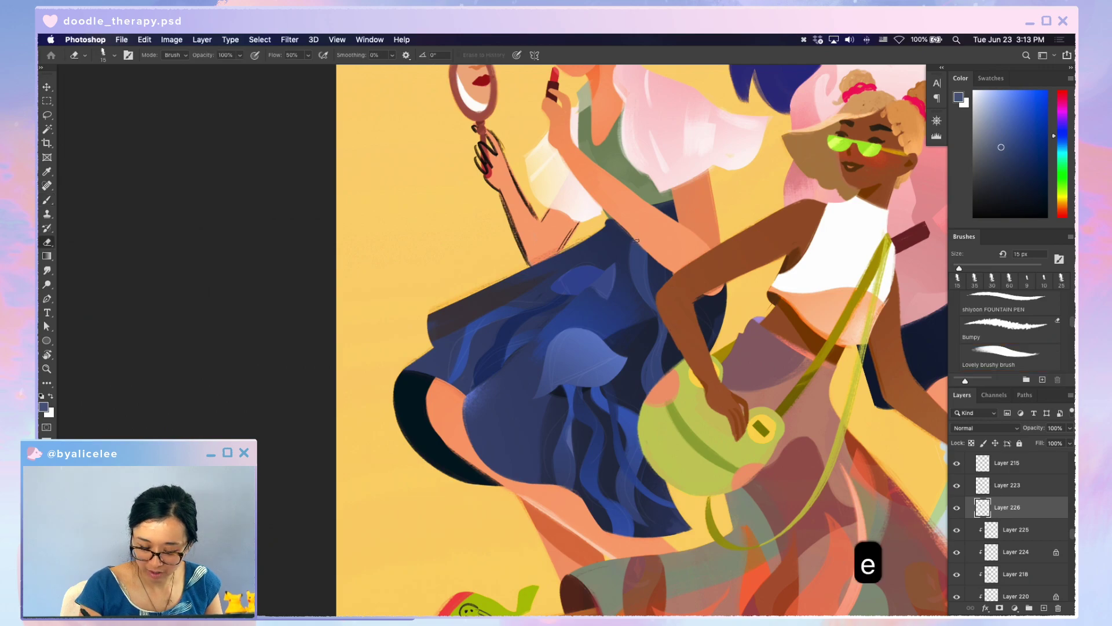
key(b)
key(e)
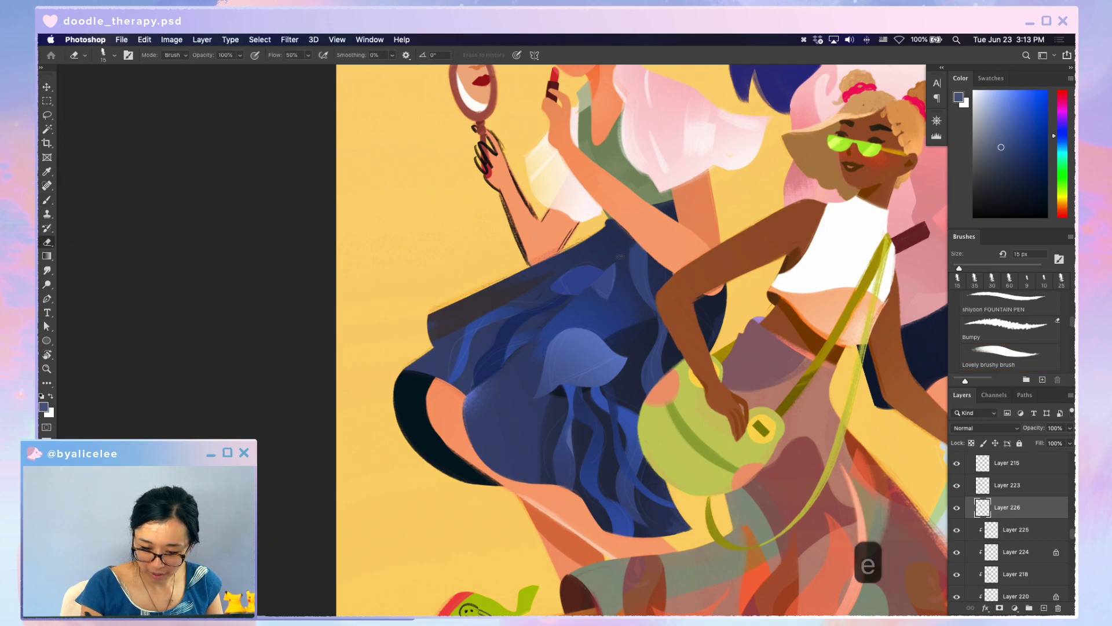
key(b)
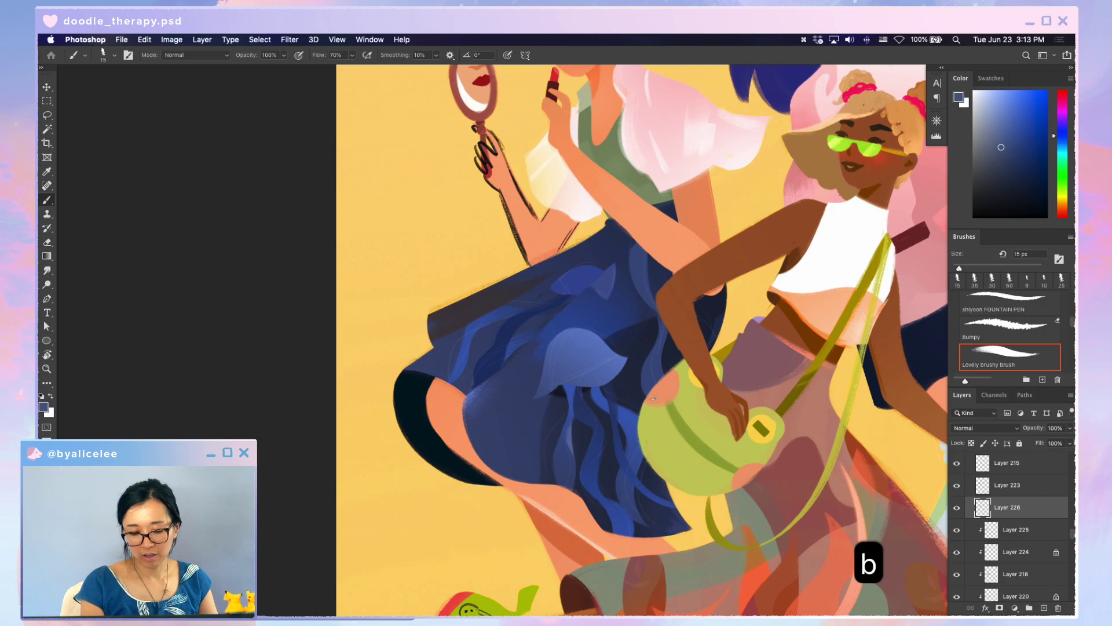
key(e)
key(super+z)
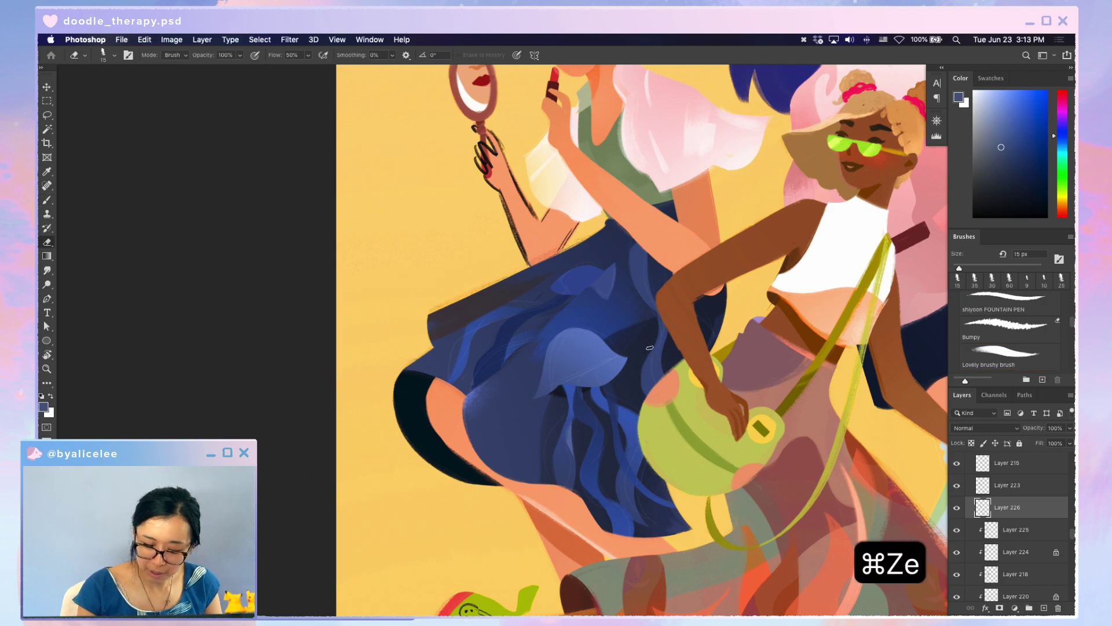
key(e)
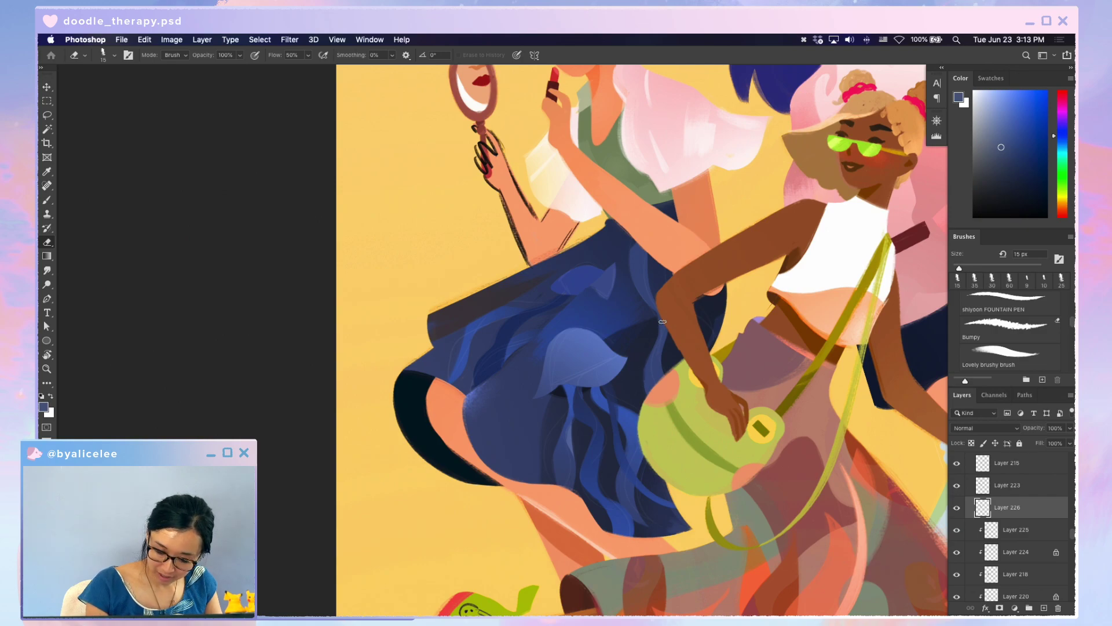
key(super+z)
key(e)
key(b)
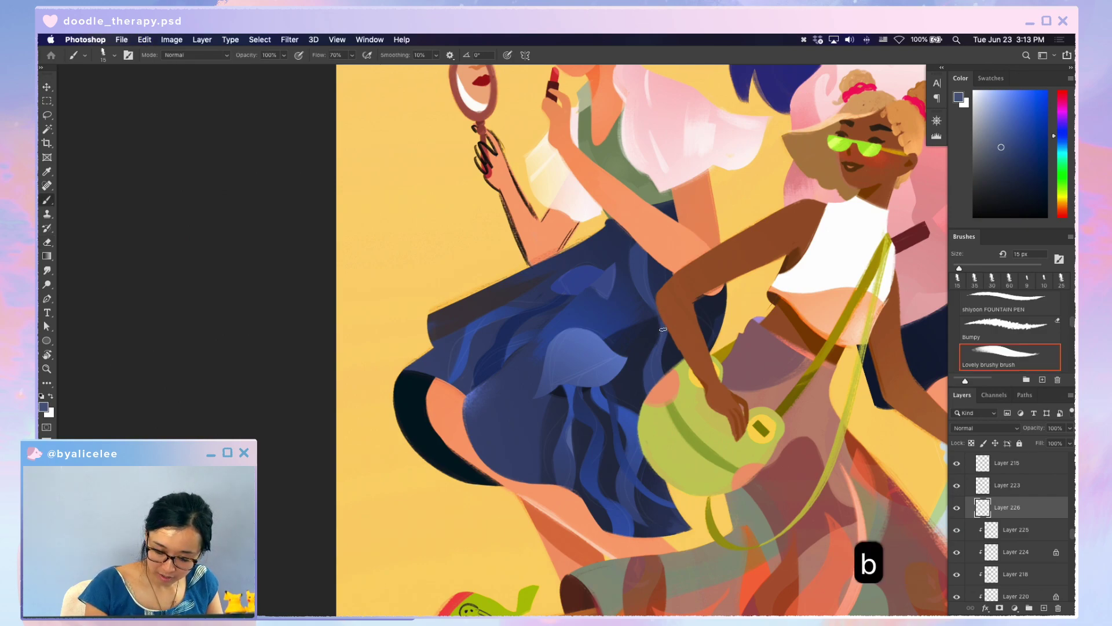
key(super+z)
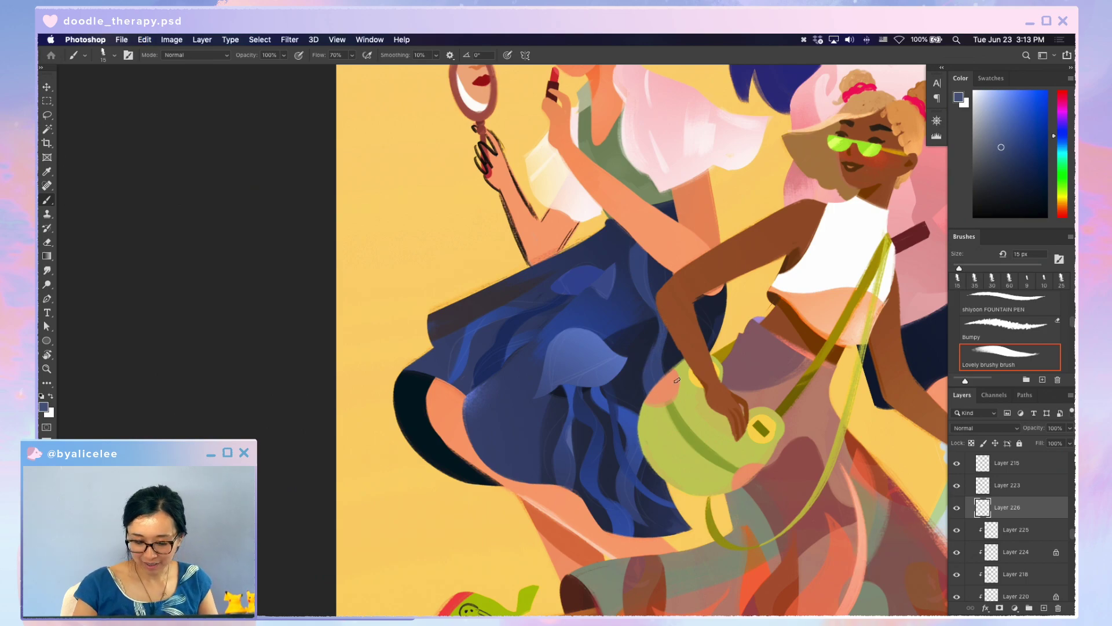
- Lock Layer 226's transparent pixels, sample a darker blue beneath the large jellyfish, and shade the new tentacles with a gradient
key(slash)
key(l)
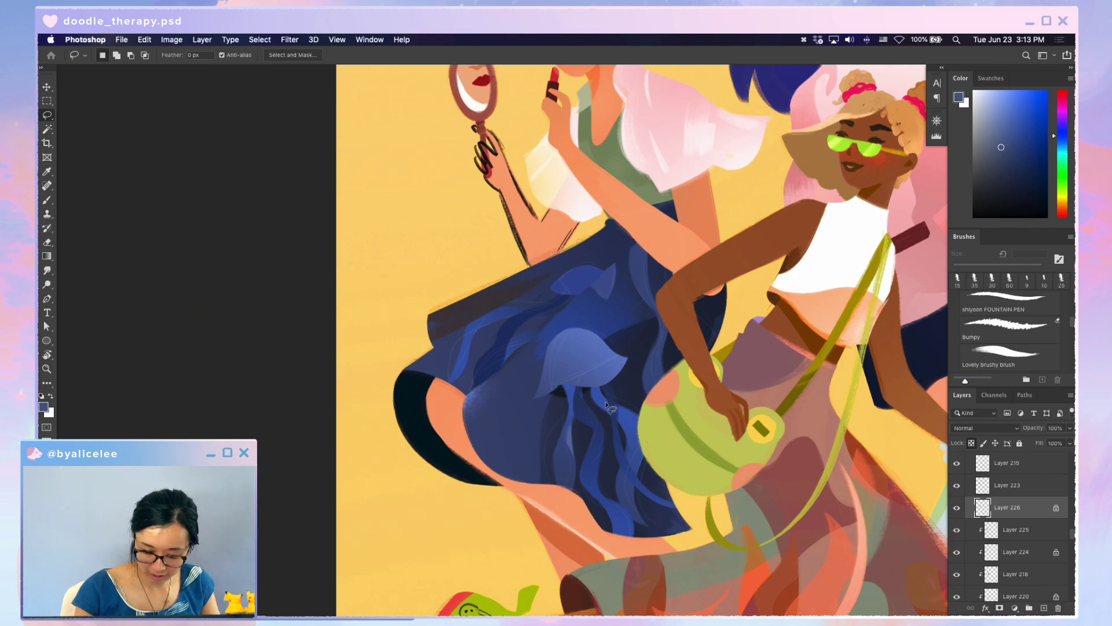
key(super+d)
key(i)
click(584, 392)
key(g)
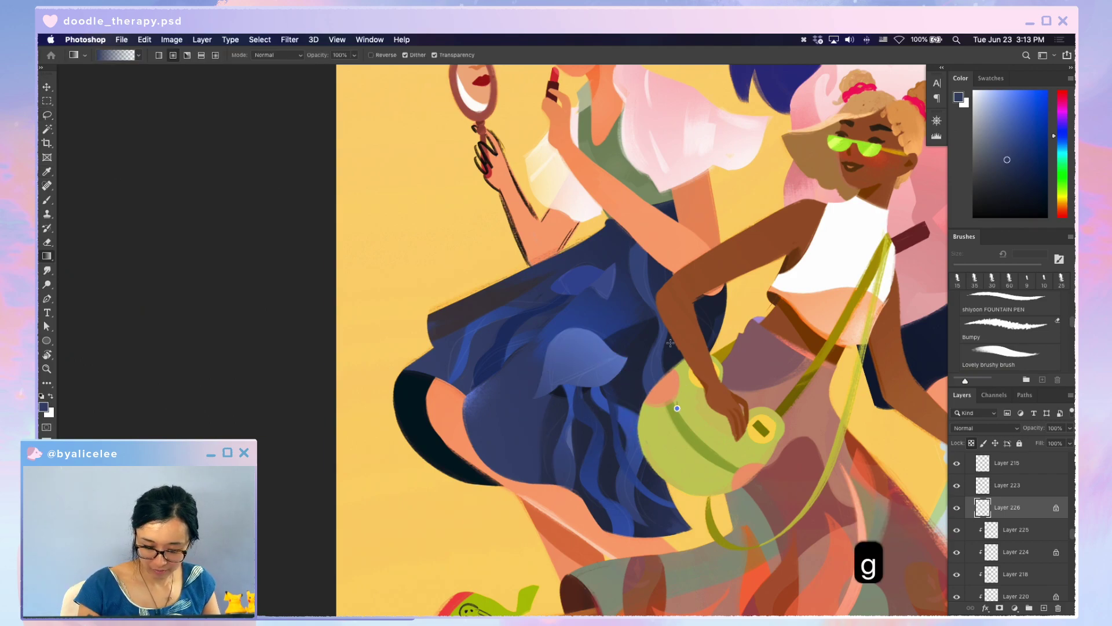
- Select Layer 215, the 10% opacity layer over the skirt, and delete it
key(super+minus)
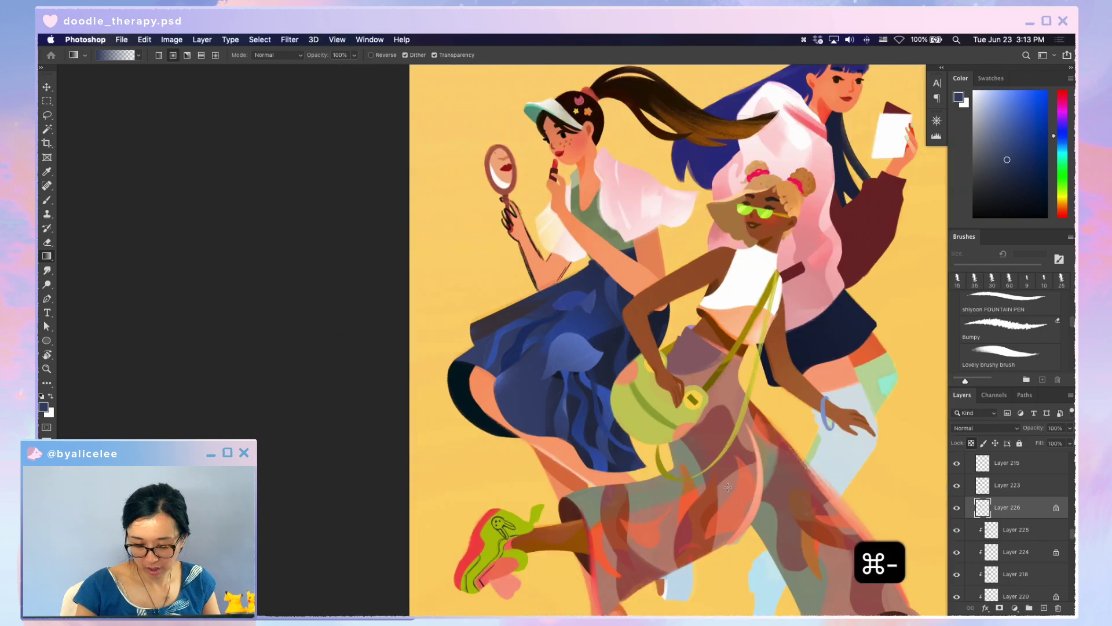
key(super+minus)
key(super+equal)
key(v)
click(565, 309)
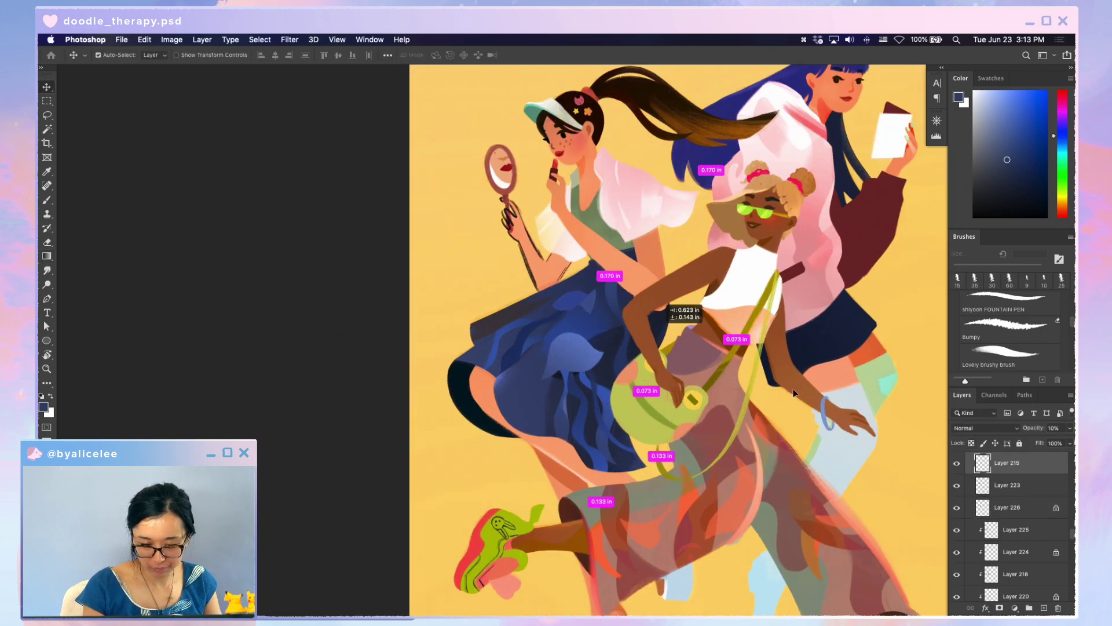
key(BackSpace)
- Select Layer 218 in the skirt pattern and darken it with Hue/Saturation at Lightness -39
key(super+minus)
key(super+minus)
key(super+minus)
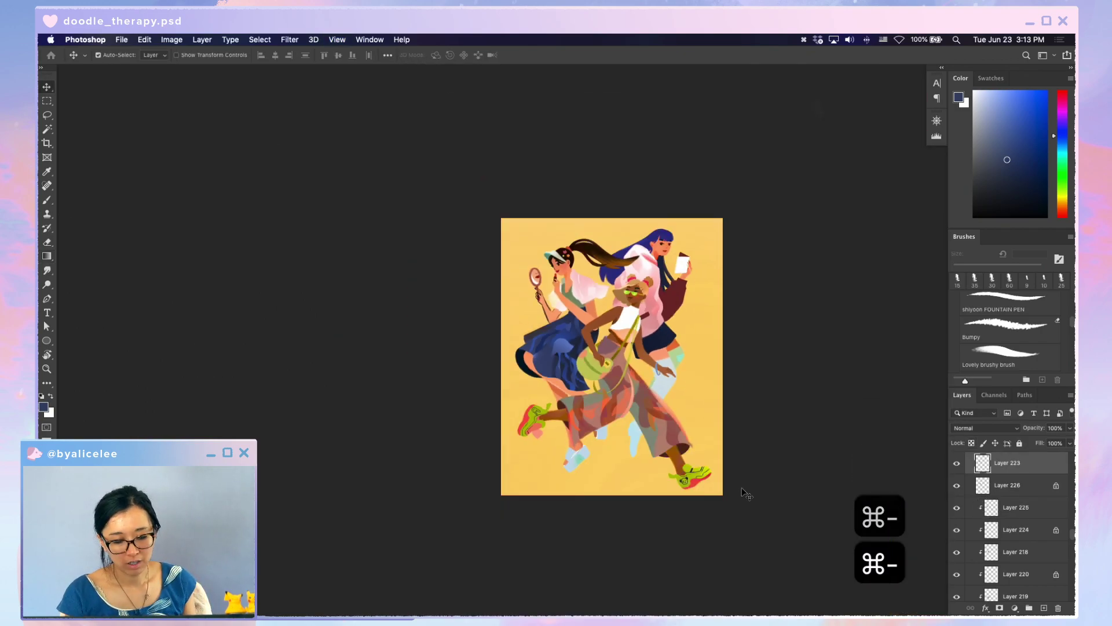
key(super+equal)
key(v)
click(591, 328)
key(super+equal)
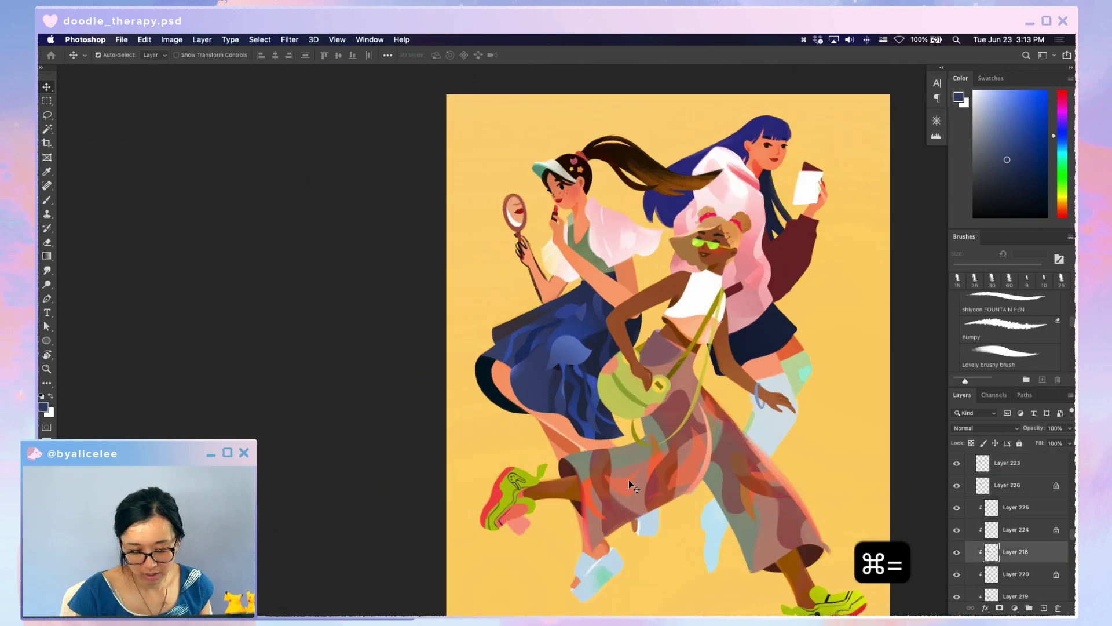
key(v)
key(super+u)
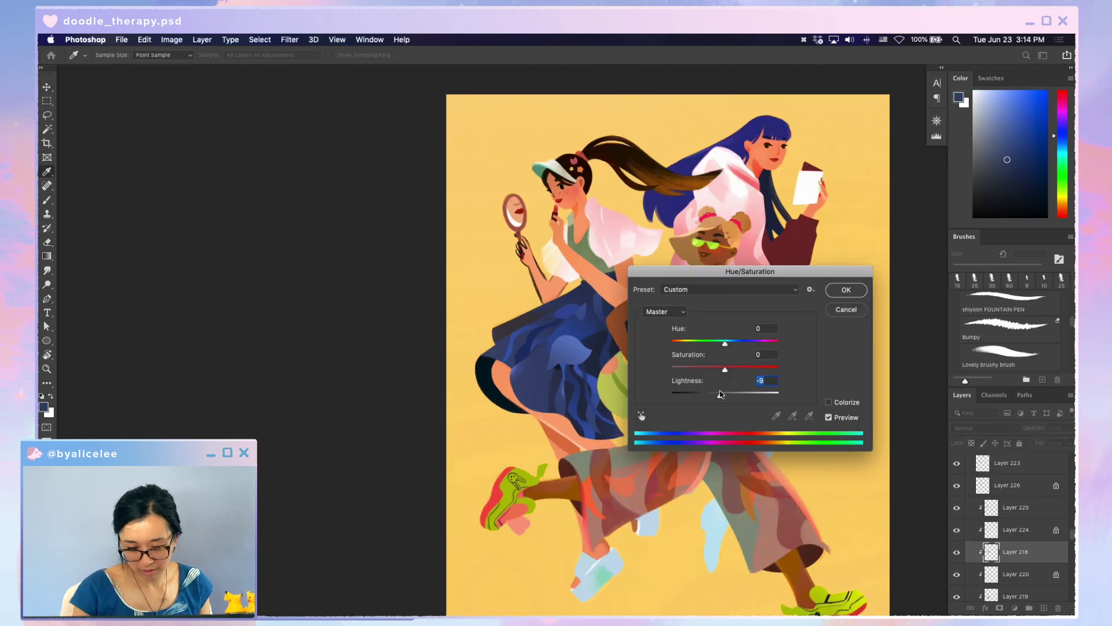
drag(726, 394, 704, 391)
click(838, 295)
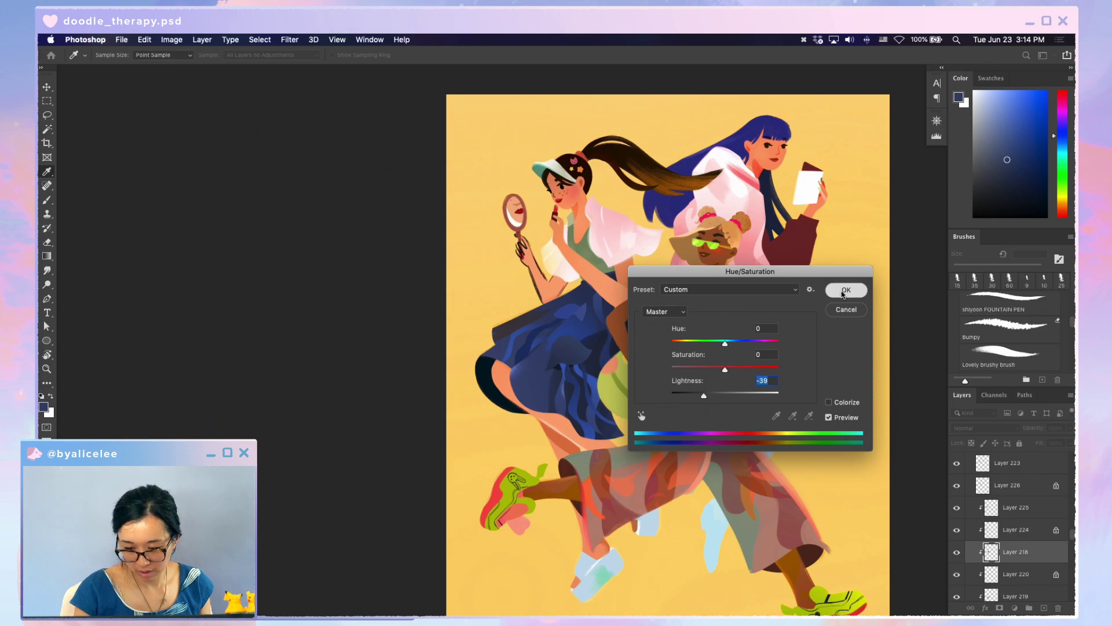
- Select the skirt's masked Overlay layer, Layer 84, and raise it in the stack to sit directly below Layer 226
key(v)
click(603, 357)
key(super+bracketright)
key(super+bracketright)
key(super+bracketright)
key(super+bracketright)
key(super+bracketright)
key(super+bracketright)
key(super+bracketright)
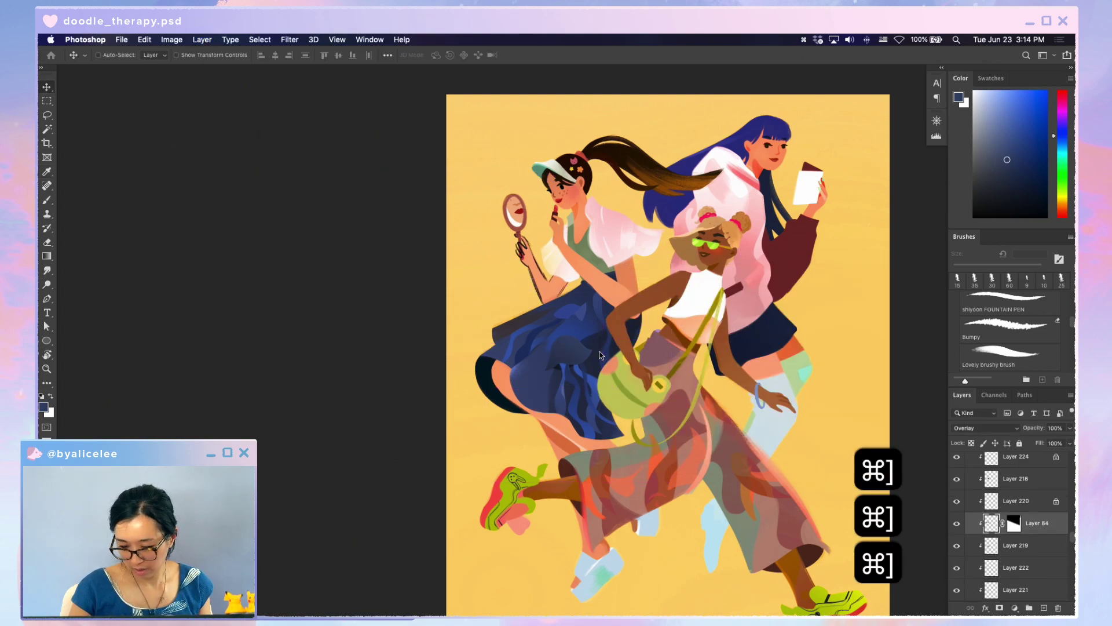
key(super+bracketleft)
key(super+bracketleft)
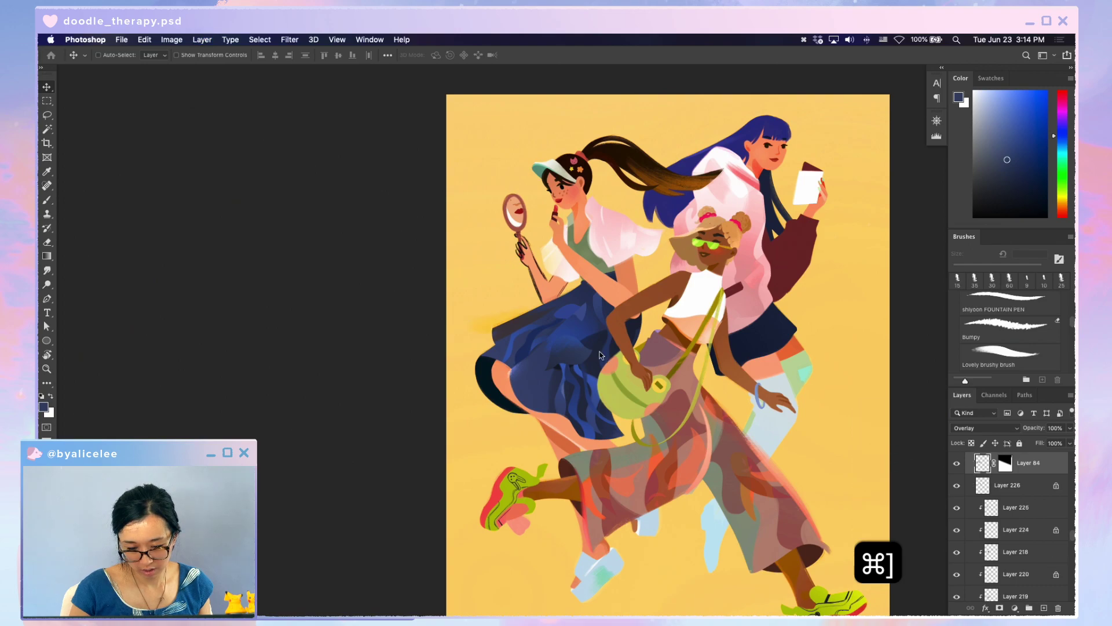
key(super+bracketright)
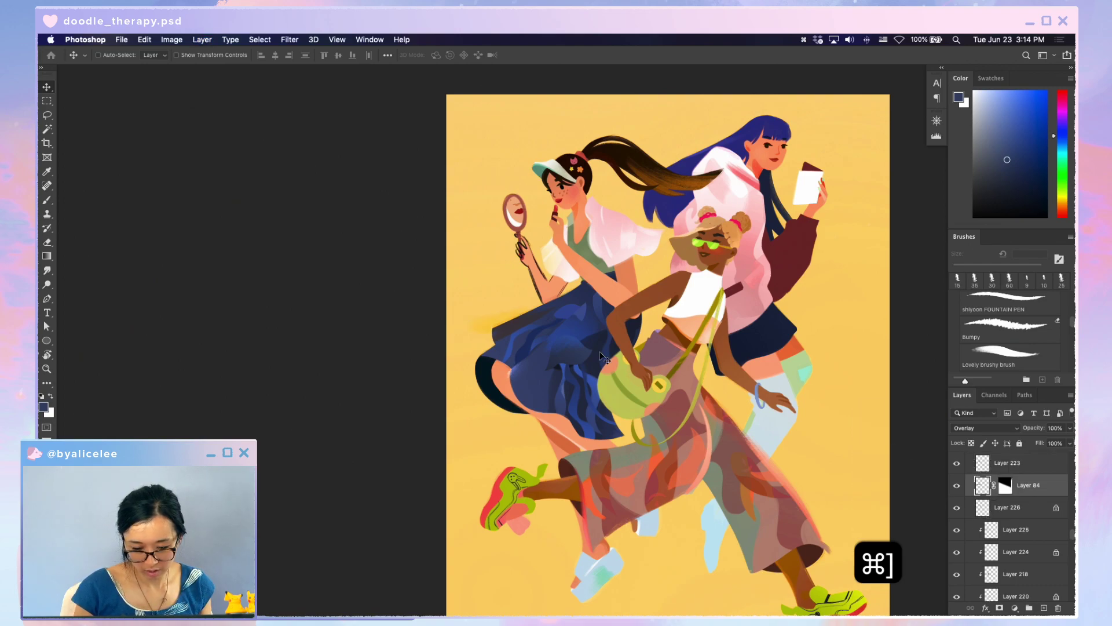
key(super+bracketright)
key(super+bracketleft)
key(super+bracketleft)
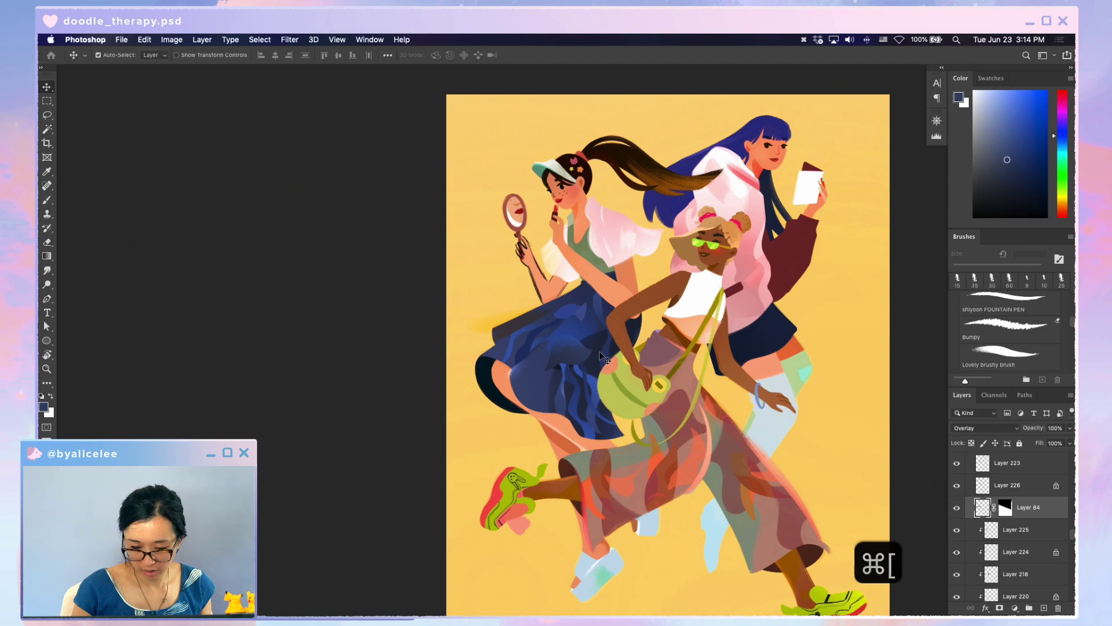
- Select the skirt's 30% Overlay layer, Layer 112, save the file, and raise the layer to just above Layer 224
key(v)
click(596, 362)
key(super+s)
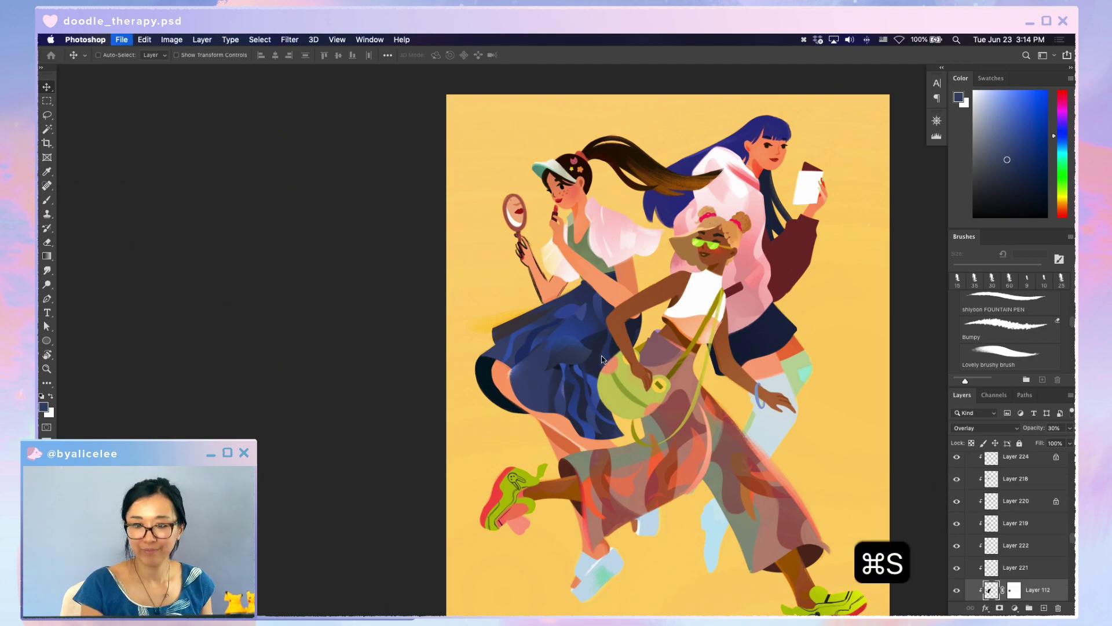
key(v)
key(super+bracketright)
key(super+bracketright)
key(super+bracketright)
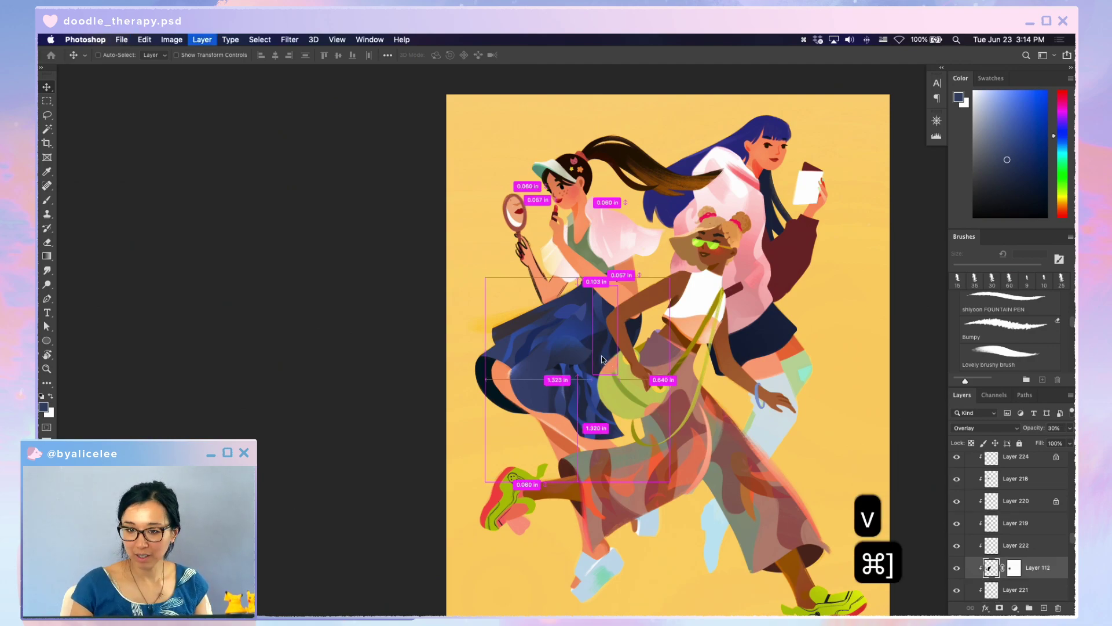
key(super+bracketright)
key(super+bracketright)
key(super+bracketright)
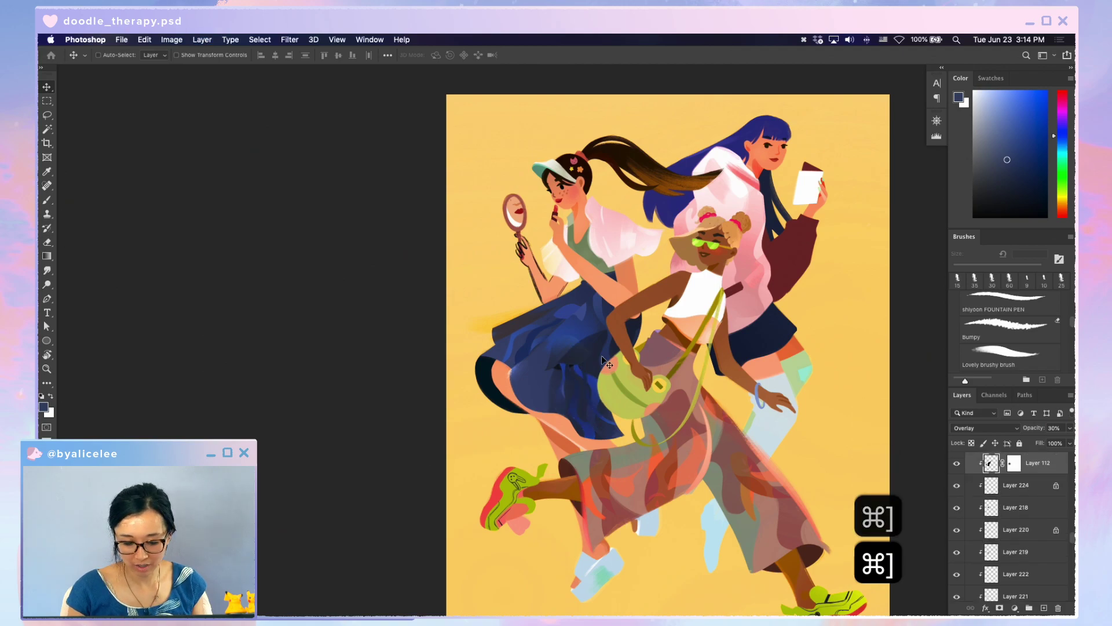
- Select Layer 223 above the skirt layers and save the file
click(585, 313)
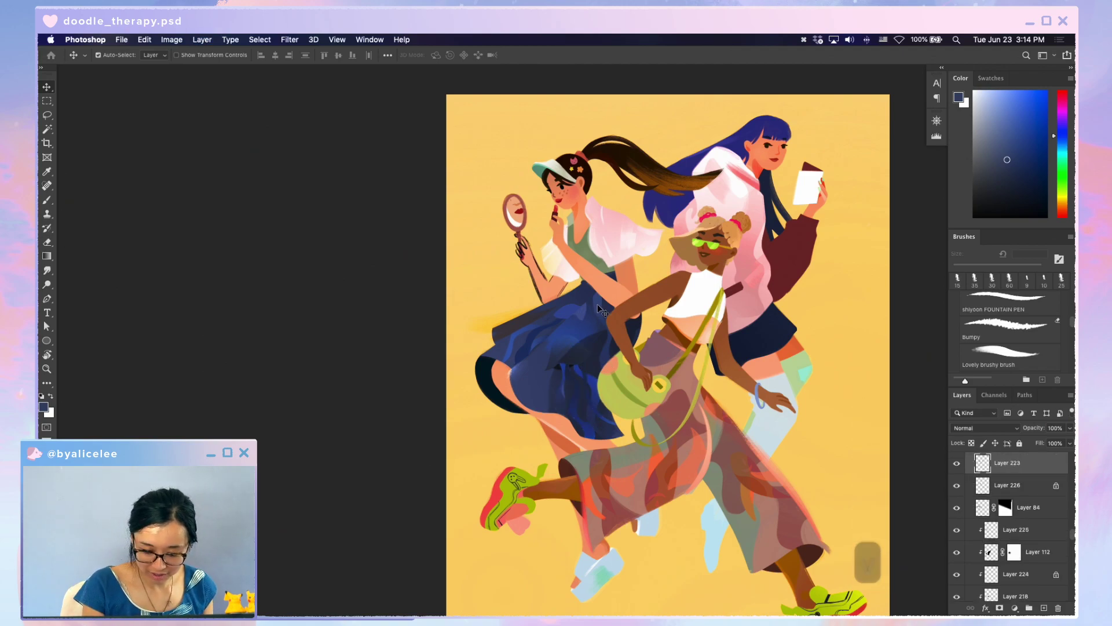
key(super+s)
key(super+minus)
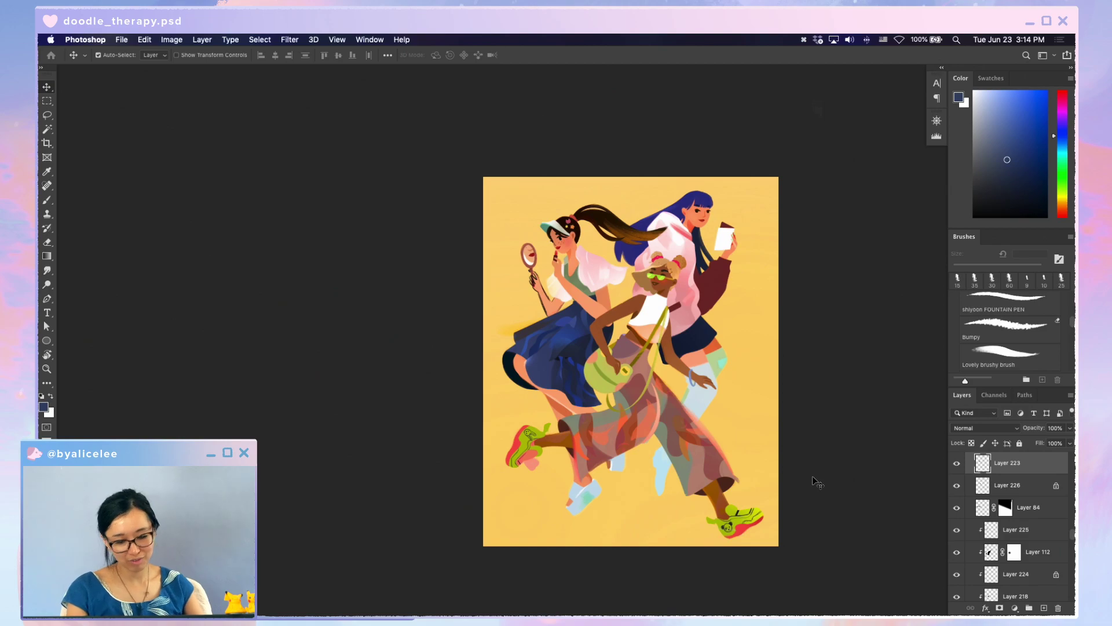
- Try placing the 30% Overlay layer, Layer 112, below Layer 224 and return it to above that layer
key(super+equal)
key(v)
click(596, 352)
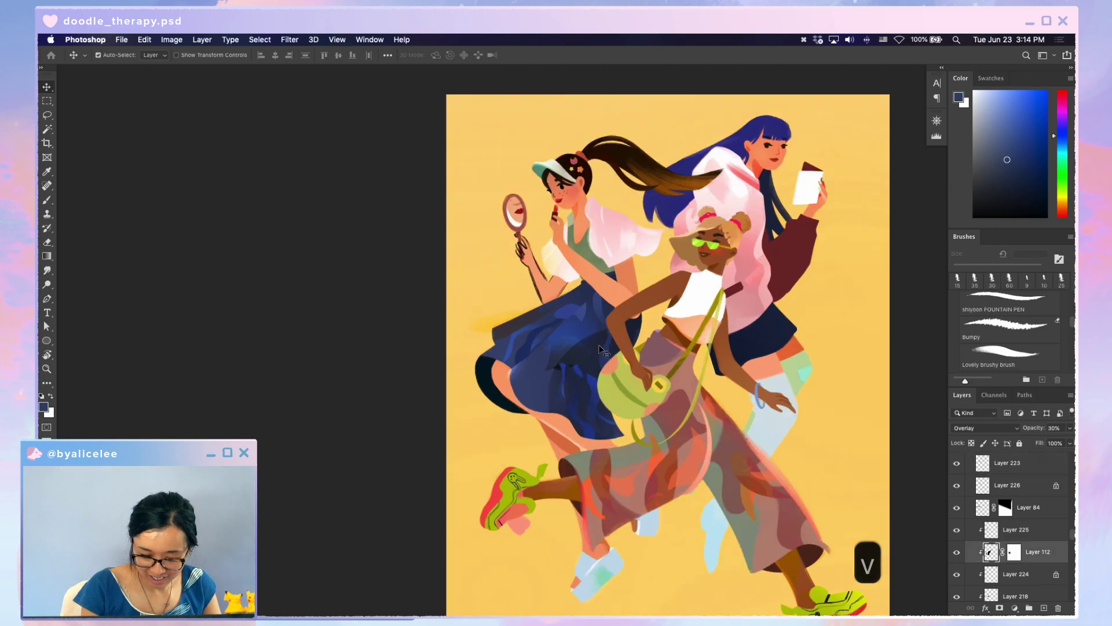
key(3)
key(super+bracketleft)
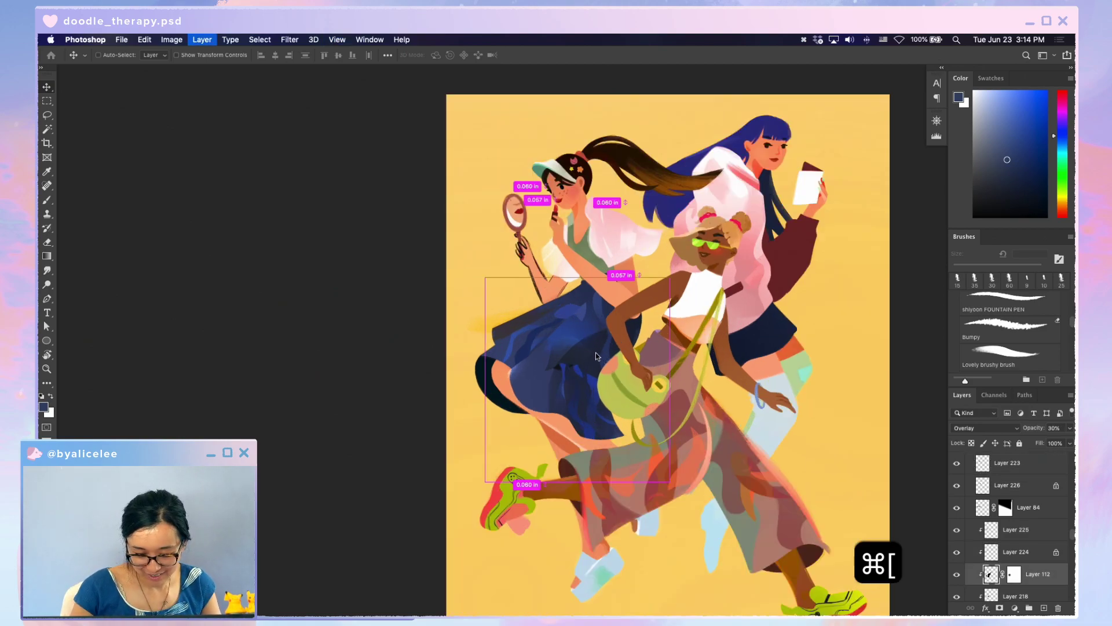
key(super+bracketright)
key(v)
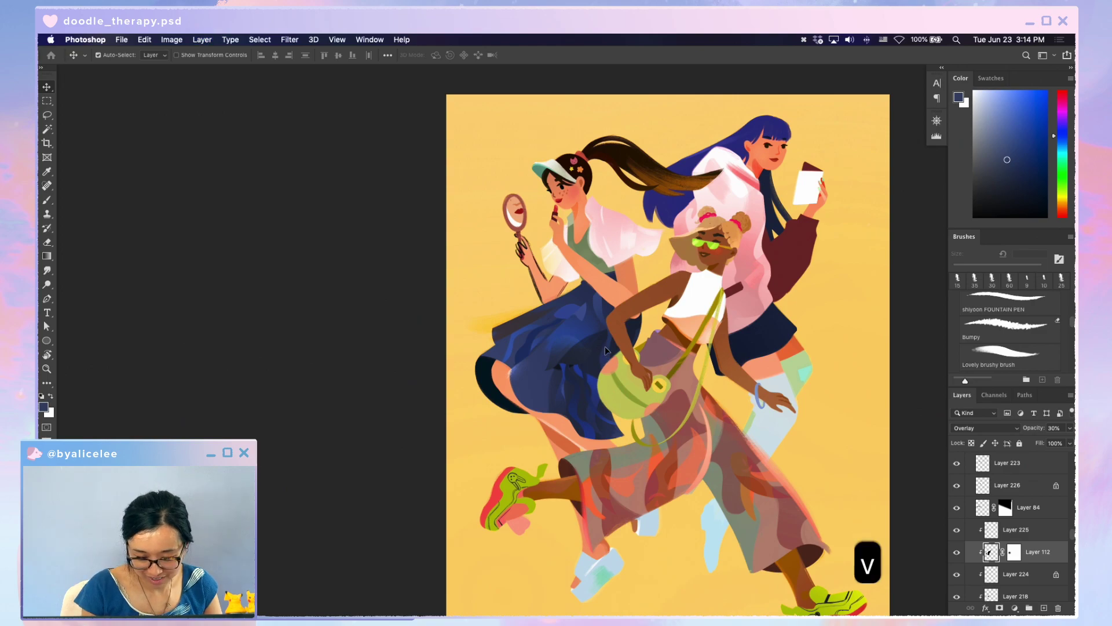
key(super+z)
- Adjust Layer 218 in the skirt pattern with Hue/Saturation at Saturation +30 and Lightness +18, and save the file
super+click(562, 362)
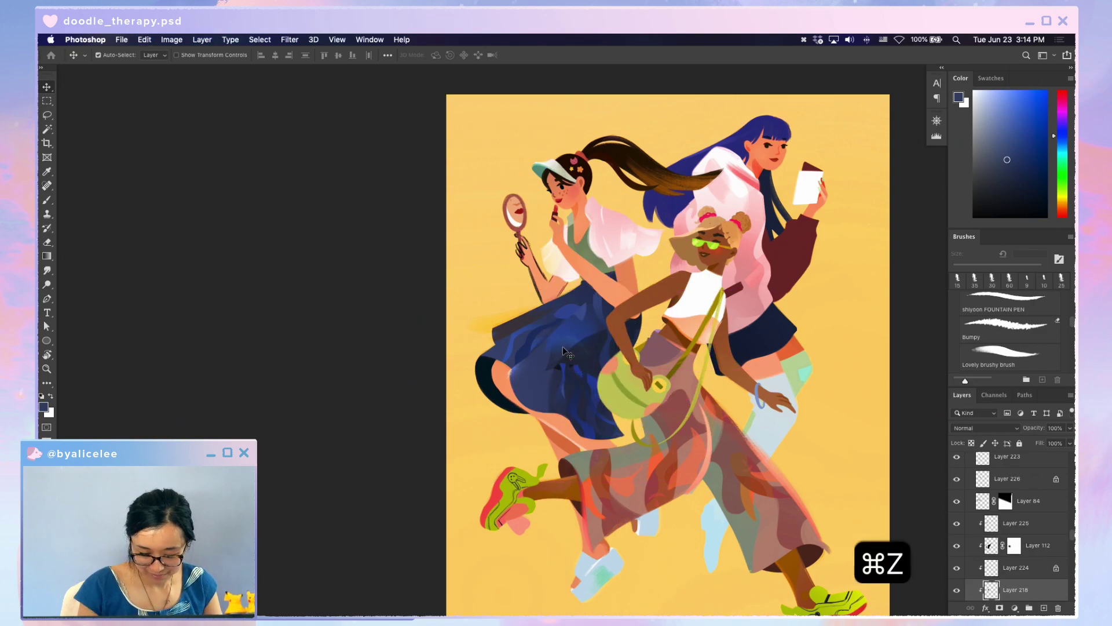
key(super+u)
mouse_move(725, 396)
mouse_down()
mouse_move(742, 371)
mouse_move(735, 397)
mouse_up()
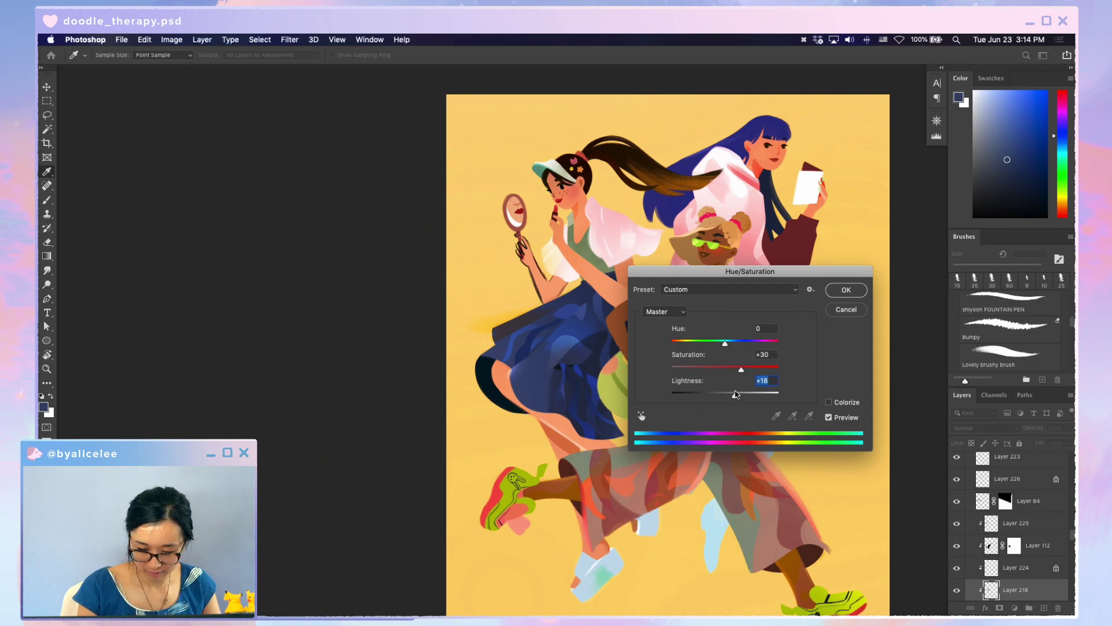
click(845, 290)
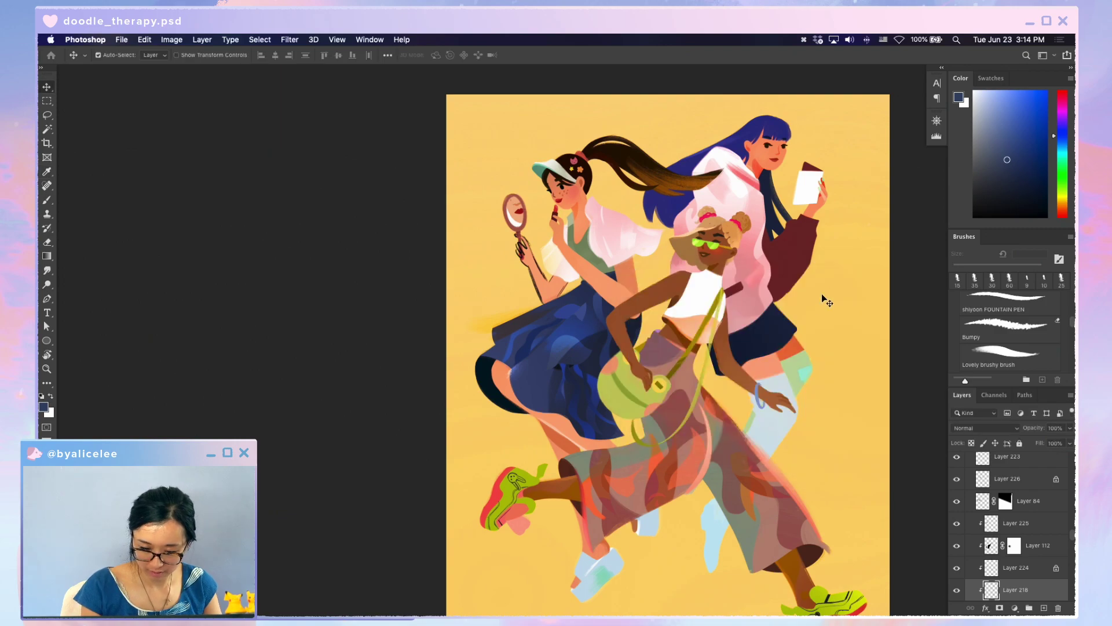
key(super+s)
- Select the skirt's 30% Overlay layer, Layer 112, and lock it
key(v)
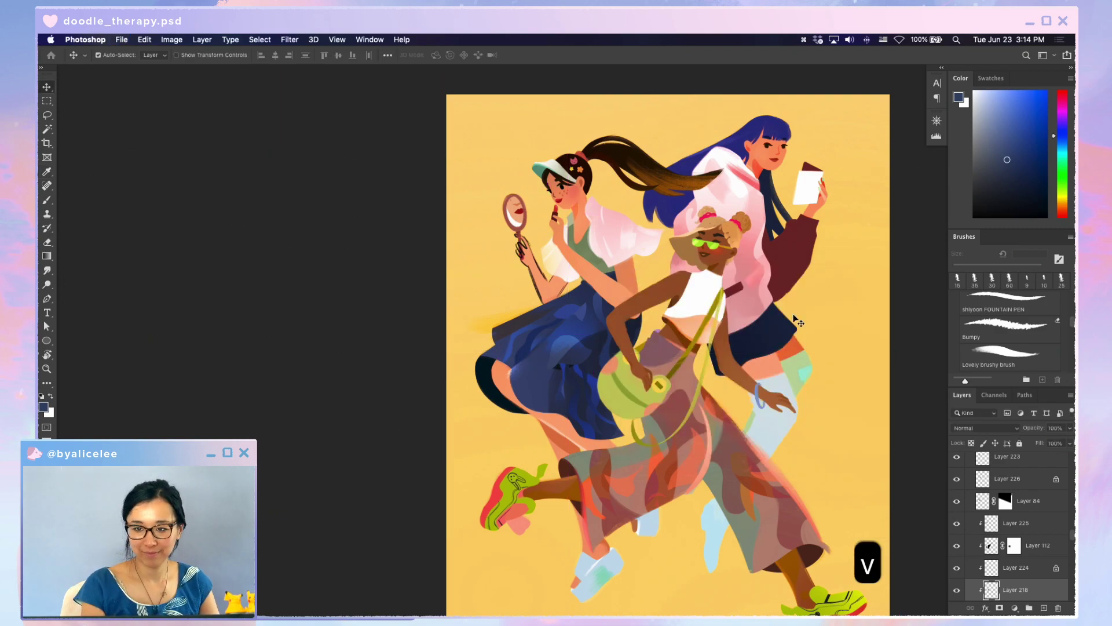
click(597, 344)
key(/)
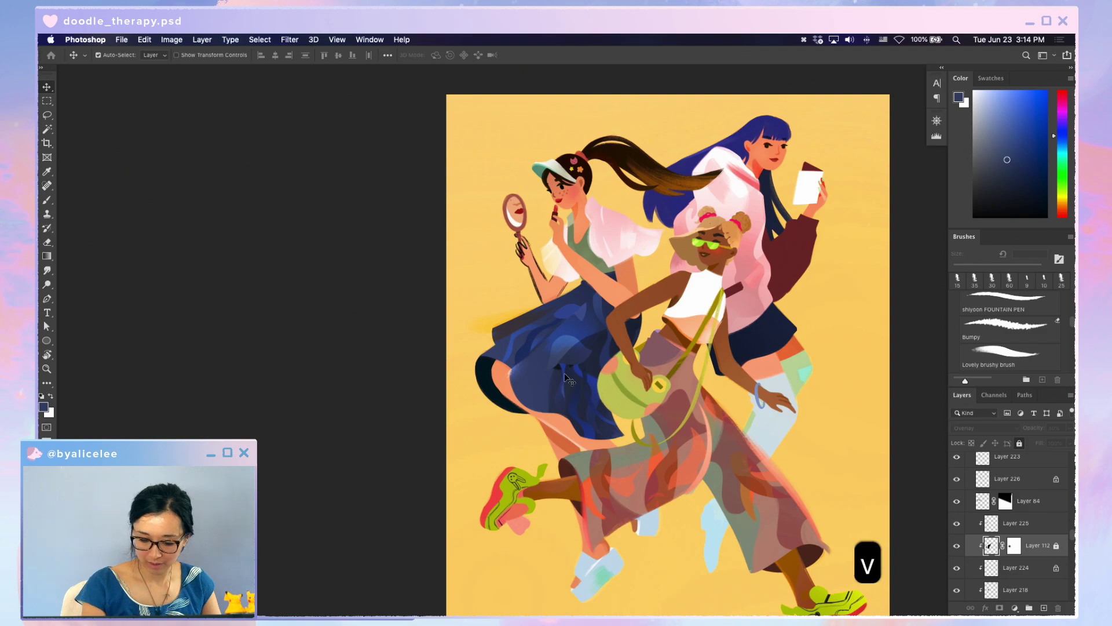
- Select Layer 219 in the skirt pattern, lighten it with Hue/Saturation at Lightness +13, and save the file
drag(566, 378, 568, 371)
key(super+z)
key(super+u)
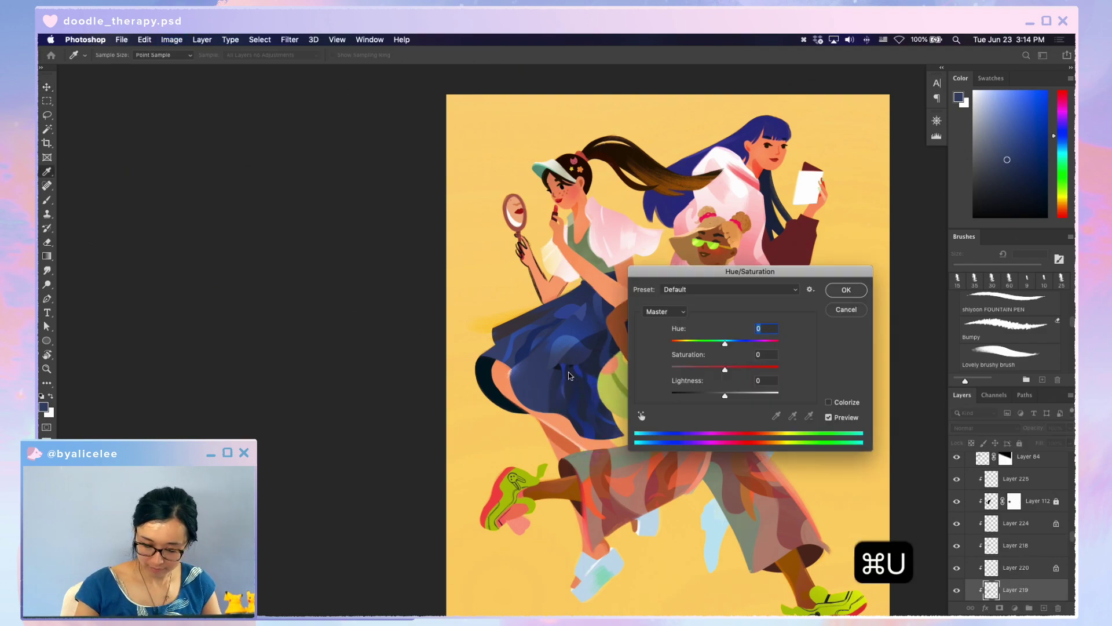
drag(724, 396, 732, 396)
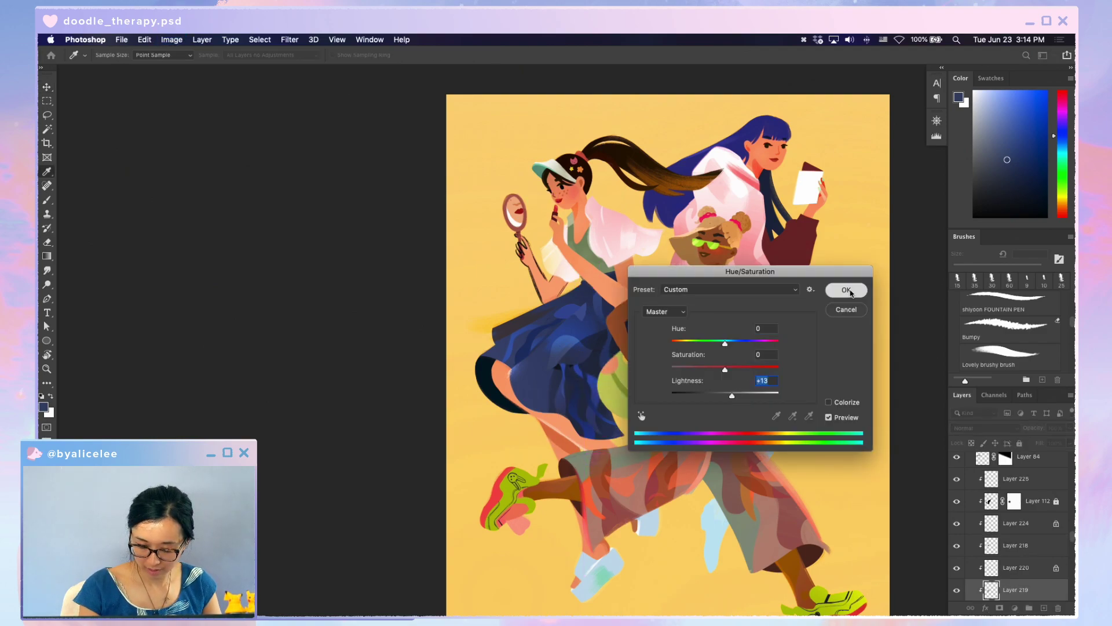
click(850, 291)
key(super+s)
- Select Layer 220 in the skirt pattern, lighten it with Hue/Saturation at Lightness +15, and save the file
key(v)
click(578, 404)
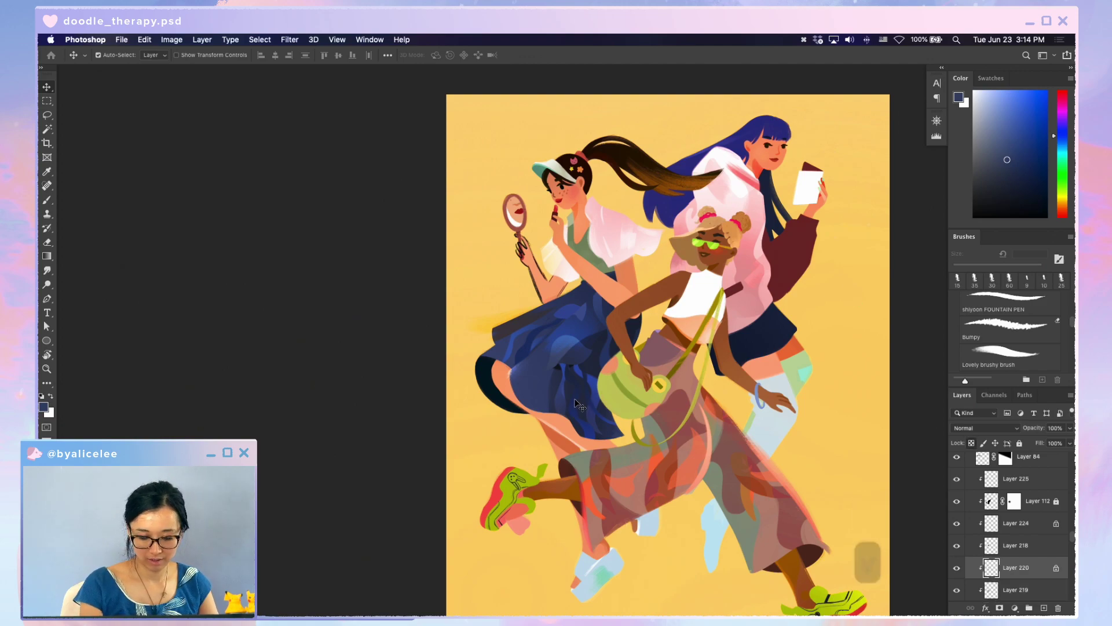
key(super+u)
drag(724, 396, 732, 397)
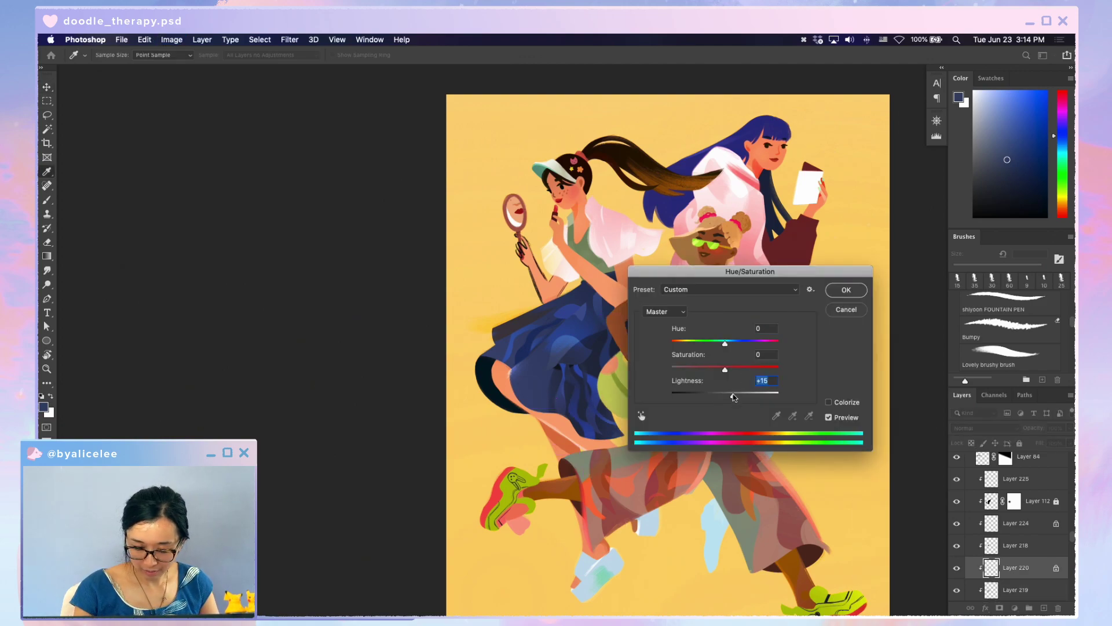
click(840, 289)
key(super+s)
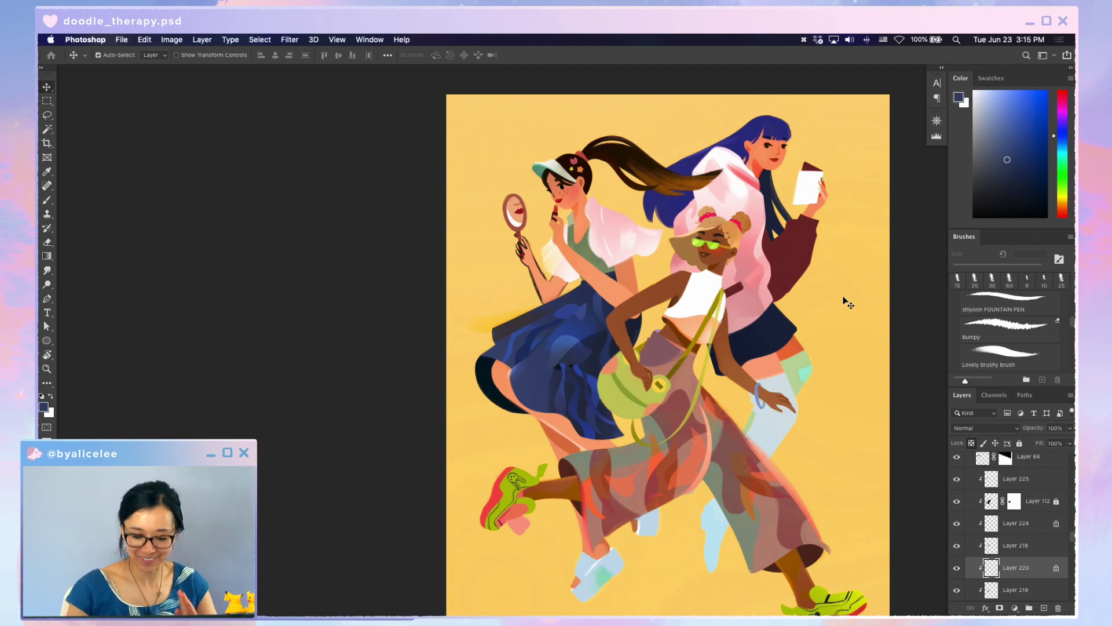
key(super+s)
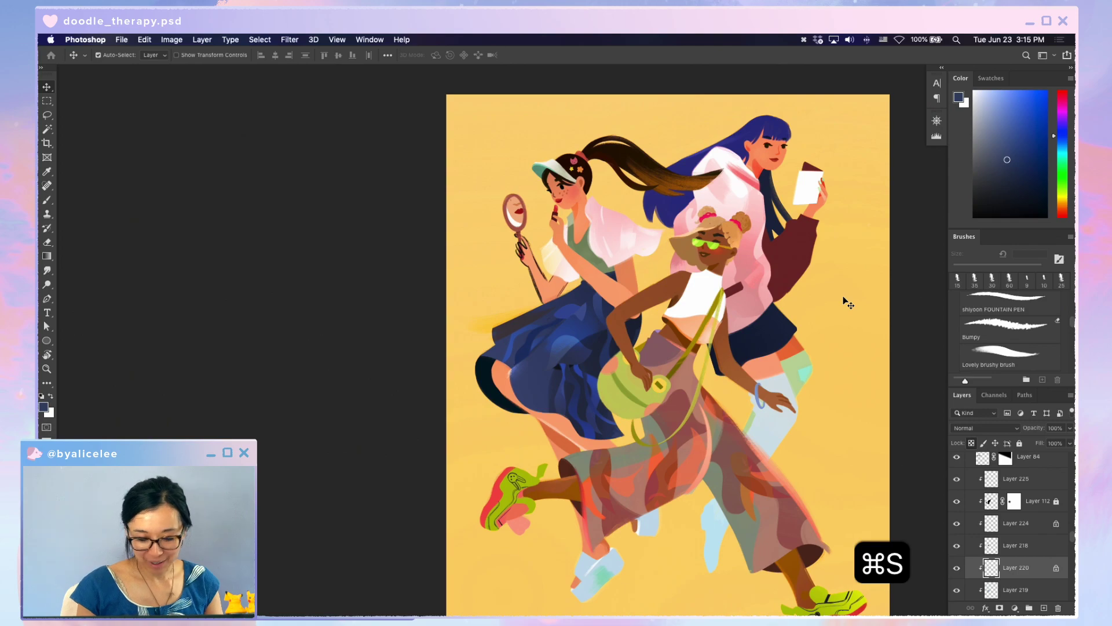
- Select the skirt's masked Overlay layer, Layer 84, and sample the dark colour of its upper fold
key(super+equal)
key(v)
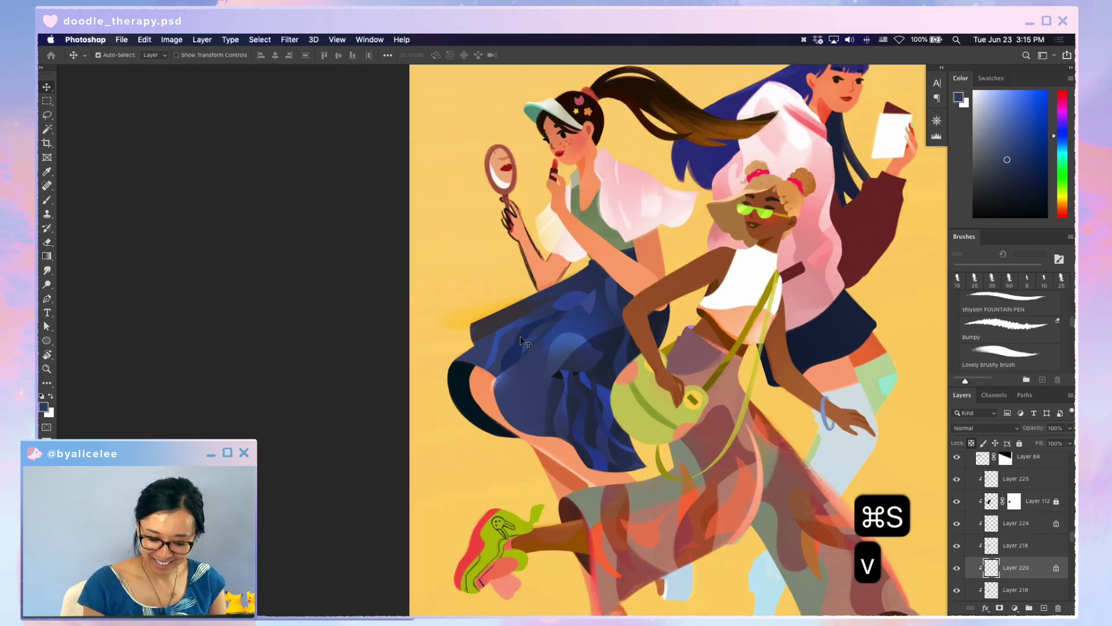
click(501, 320)
key(i)
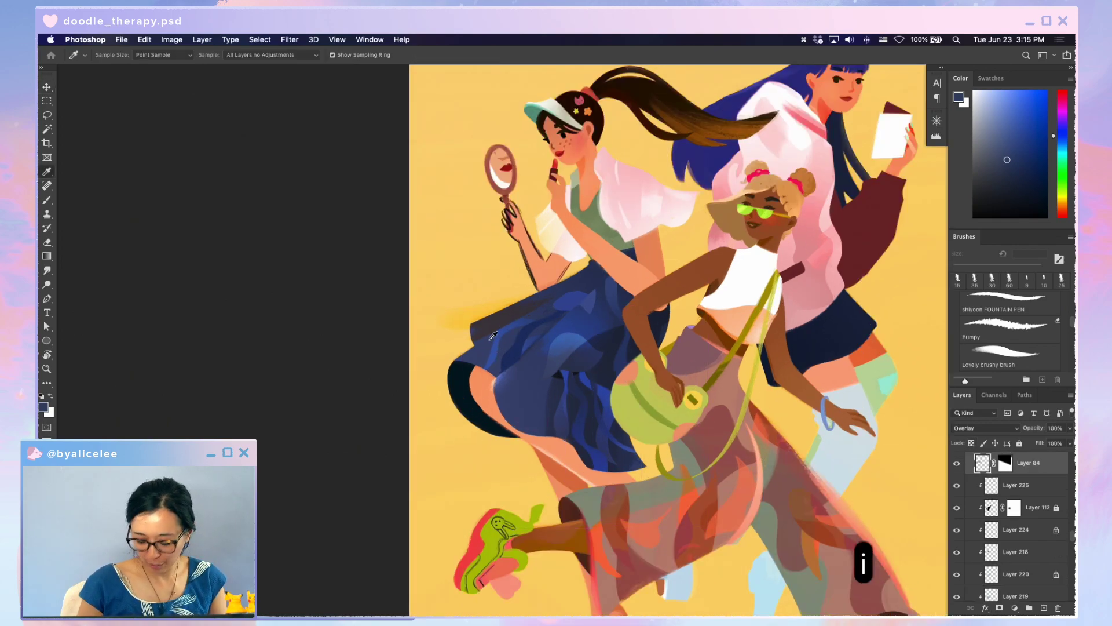
click(507, 322)
- Undo the last changes on Layer 84 and save the file
key(b)
key(super+z)
key(v)
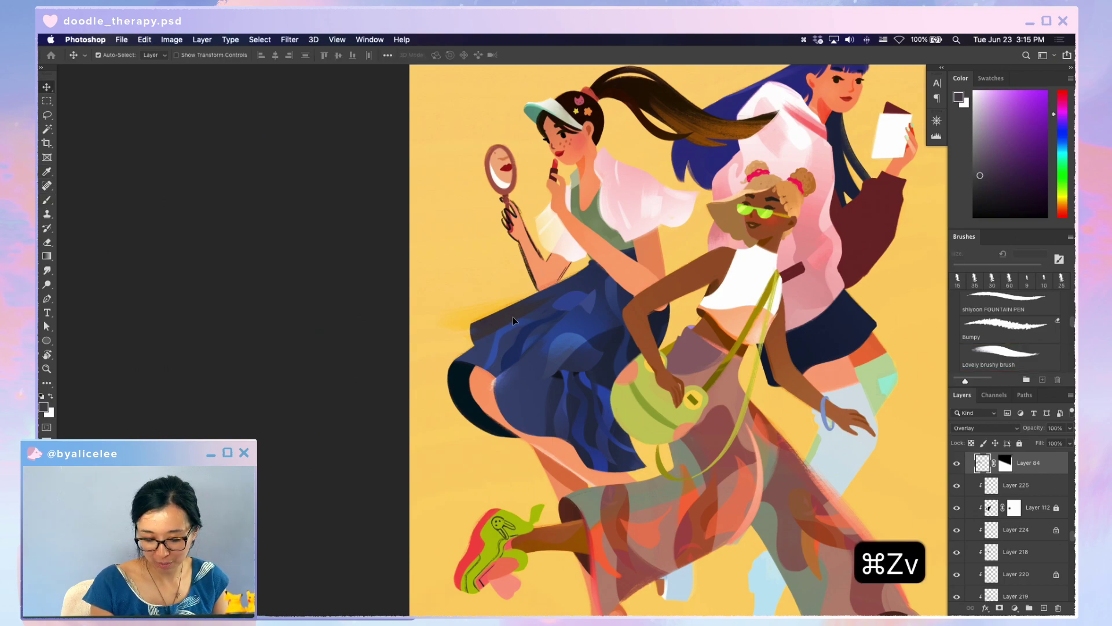
key(super+z)
key(super+s)
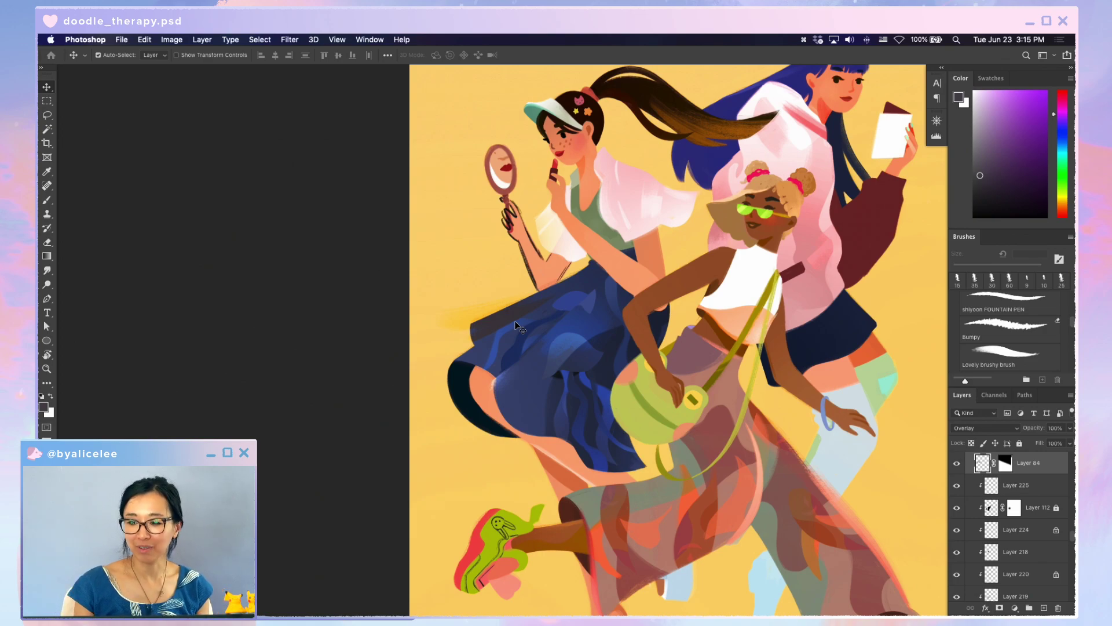
key(super+s)
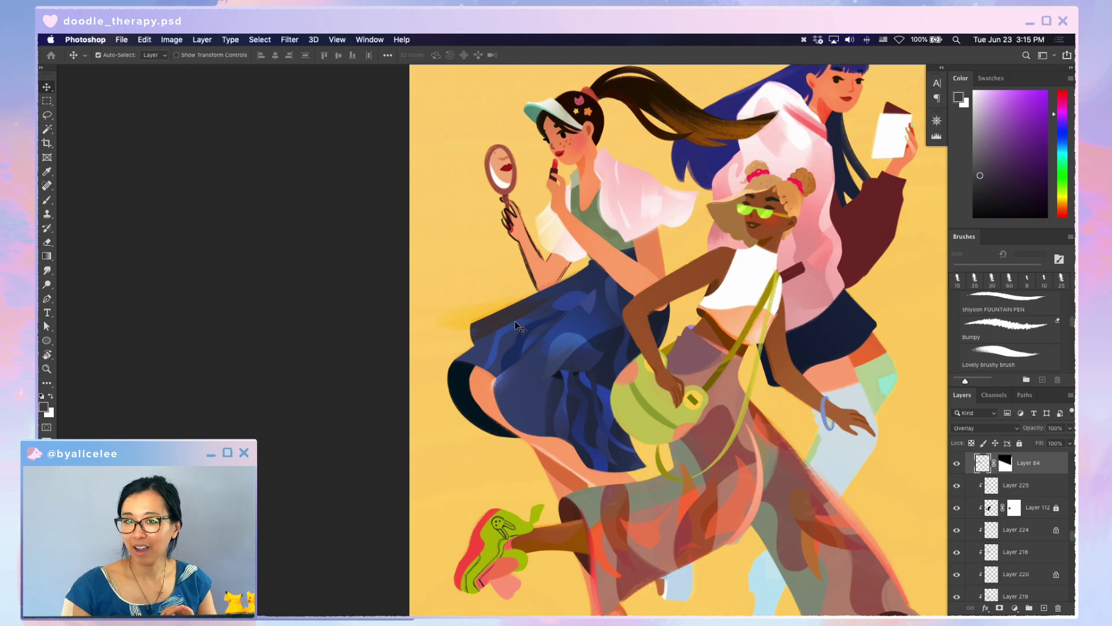
key(super+s)
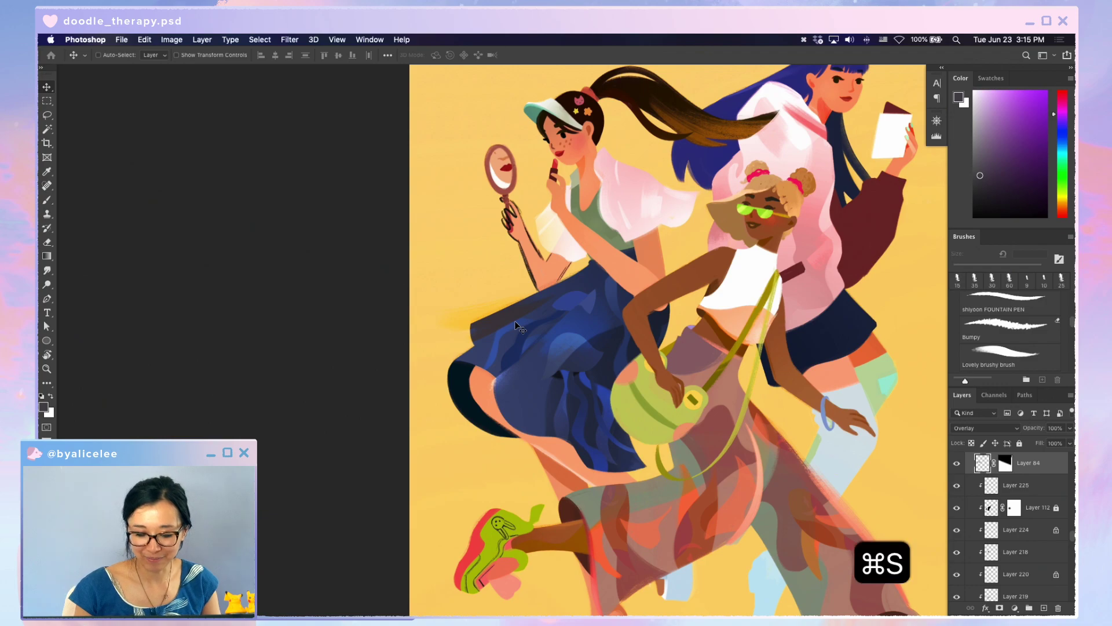
key(v)
key(super+t)
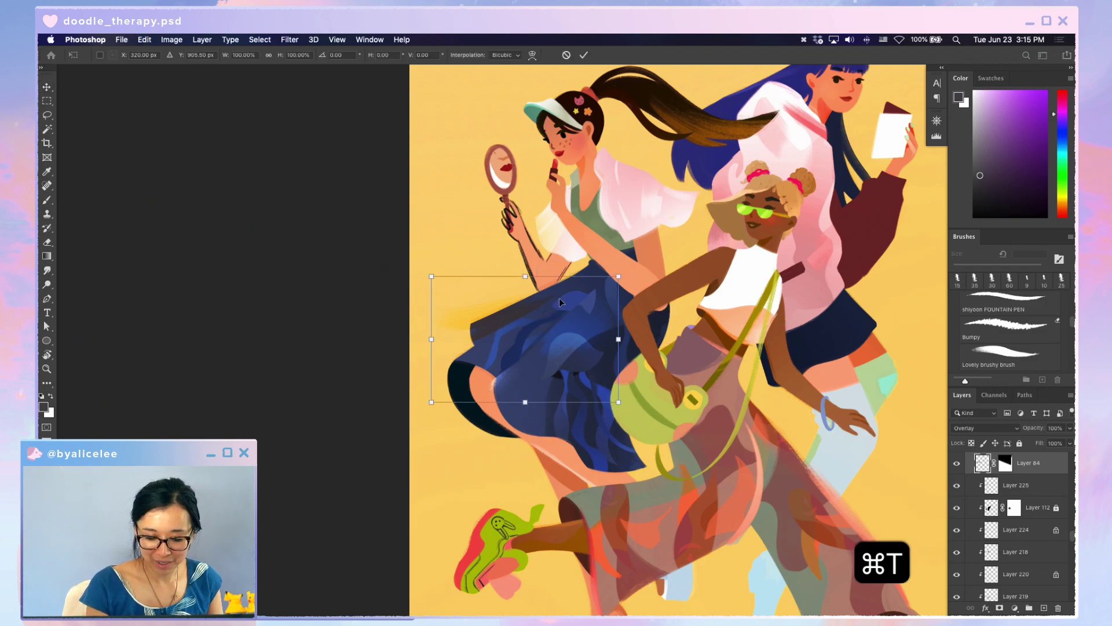
key(Escape)
- Select Layer 84's dark upper fold with the Magic Wand, transform it to 110.43% height and -4.08 horizontal skew, deselect, and save
key(w)
mouse_move(520, 311)
mouse_down()
mouse_move(441, 313)
mouse_move(562, 287)
mouse_up()
key(super+t)
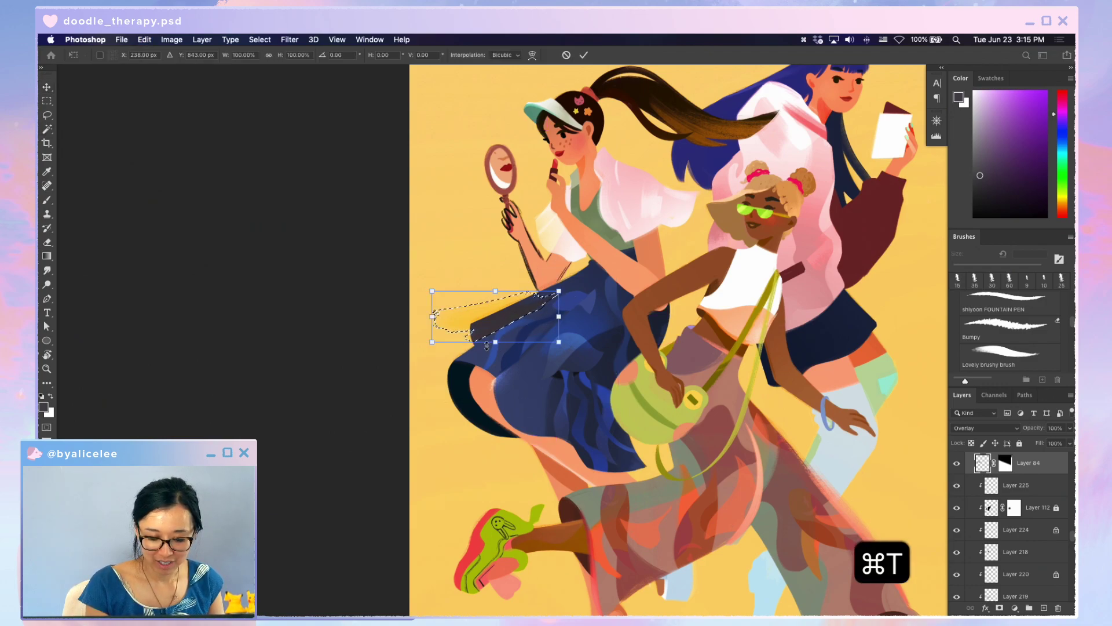
drag(496, 353, 495, 349)
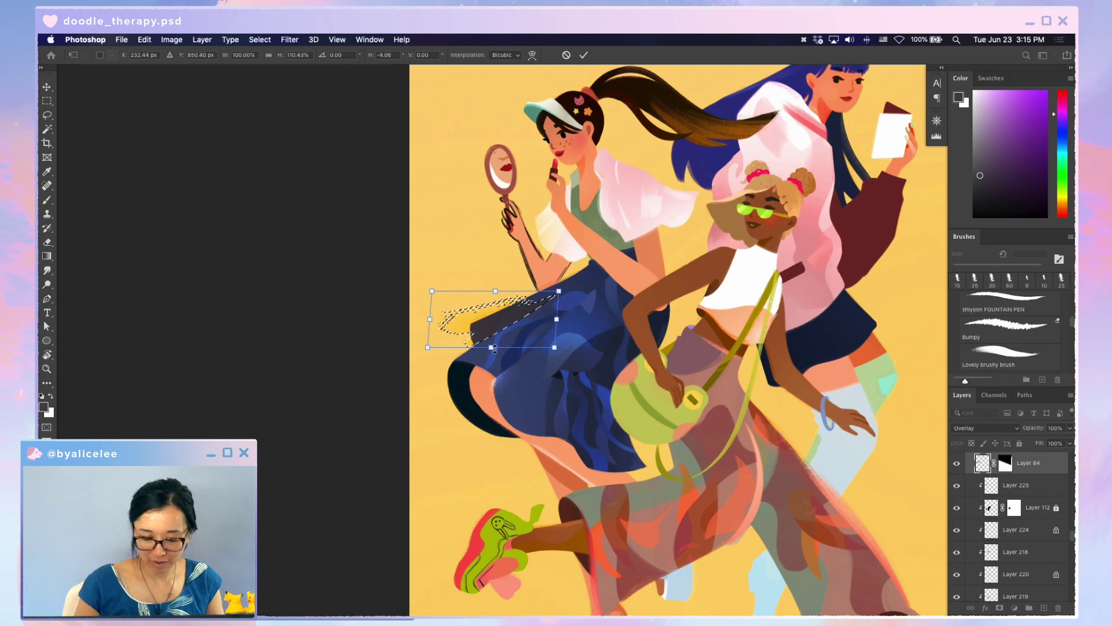
key(Return)
key(super+d)
key(super+s)
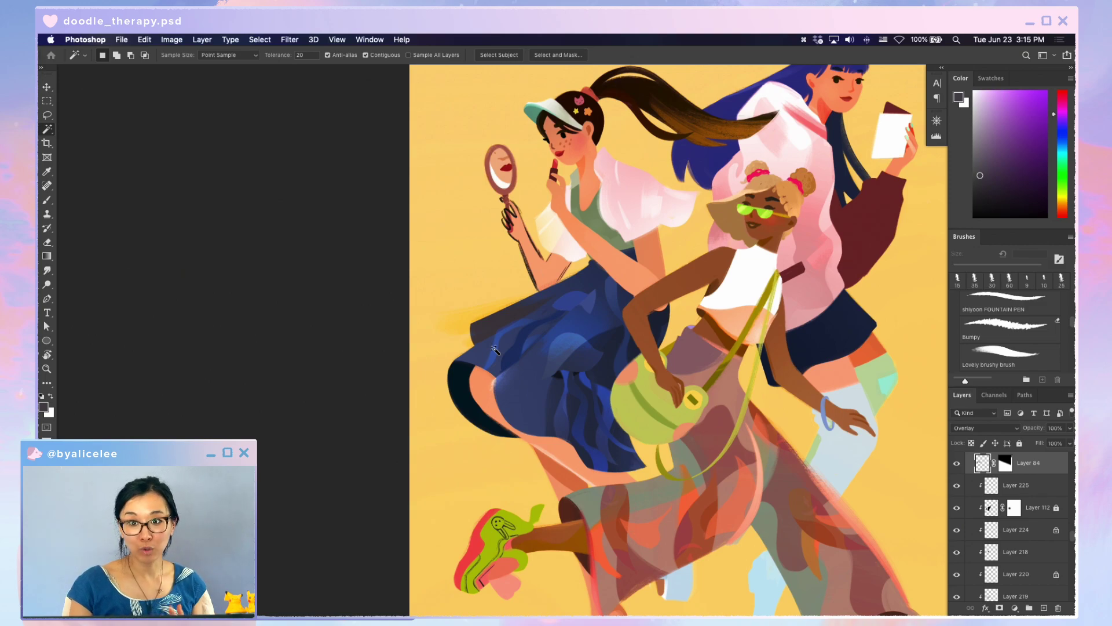
key(super+s)
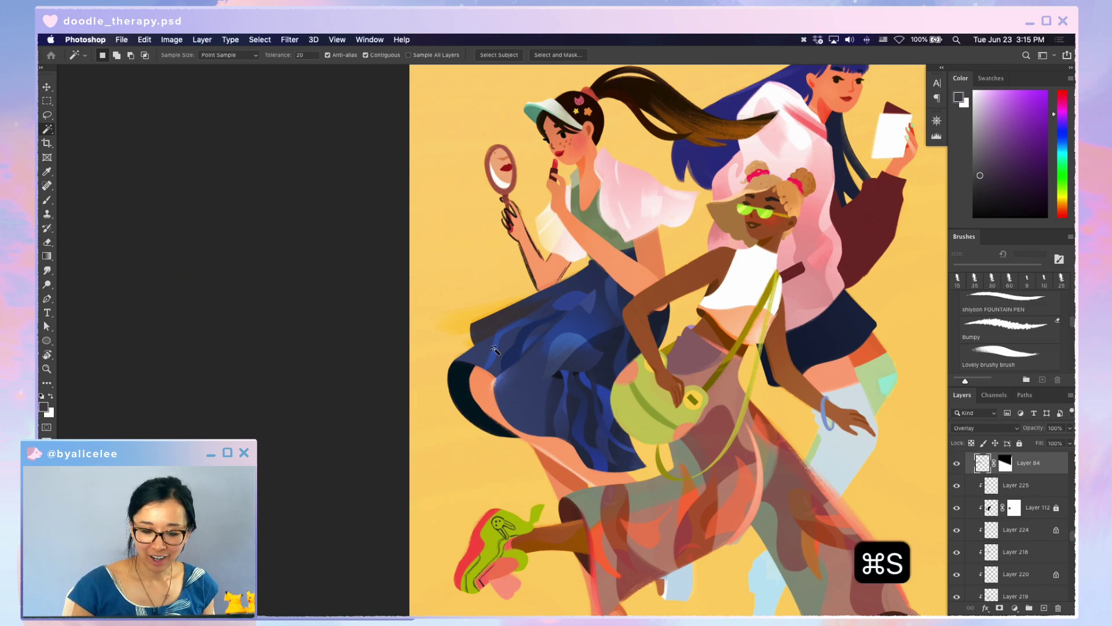
- Select Layer 218 in the skirt's jellyfish pattern and save the file
key(v)
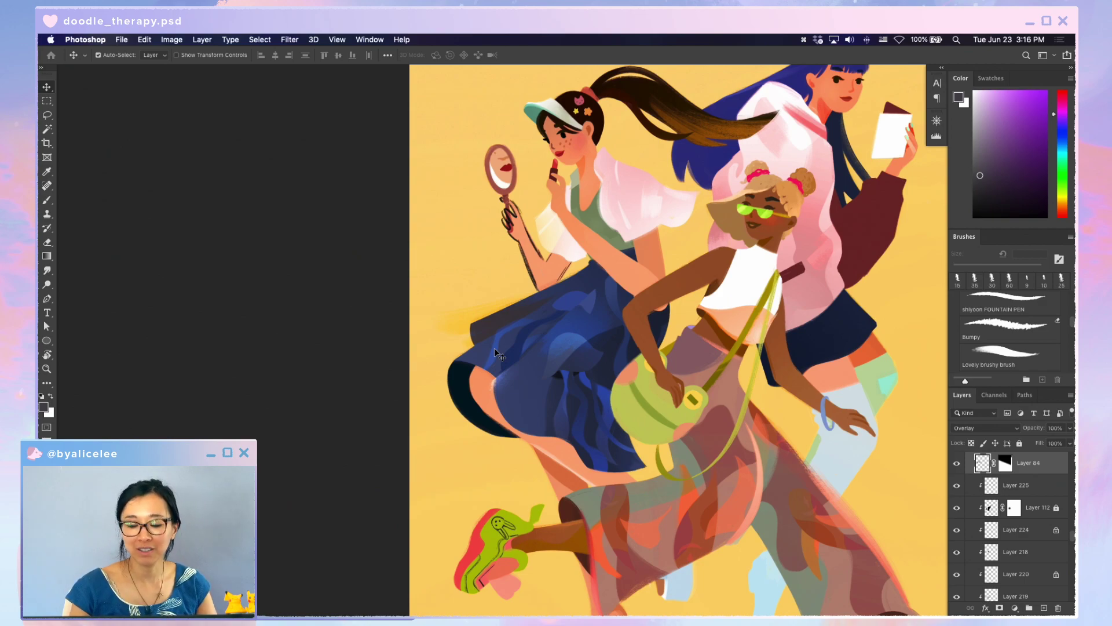
key(super+s)
key(v)
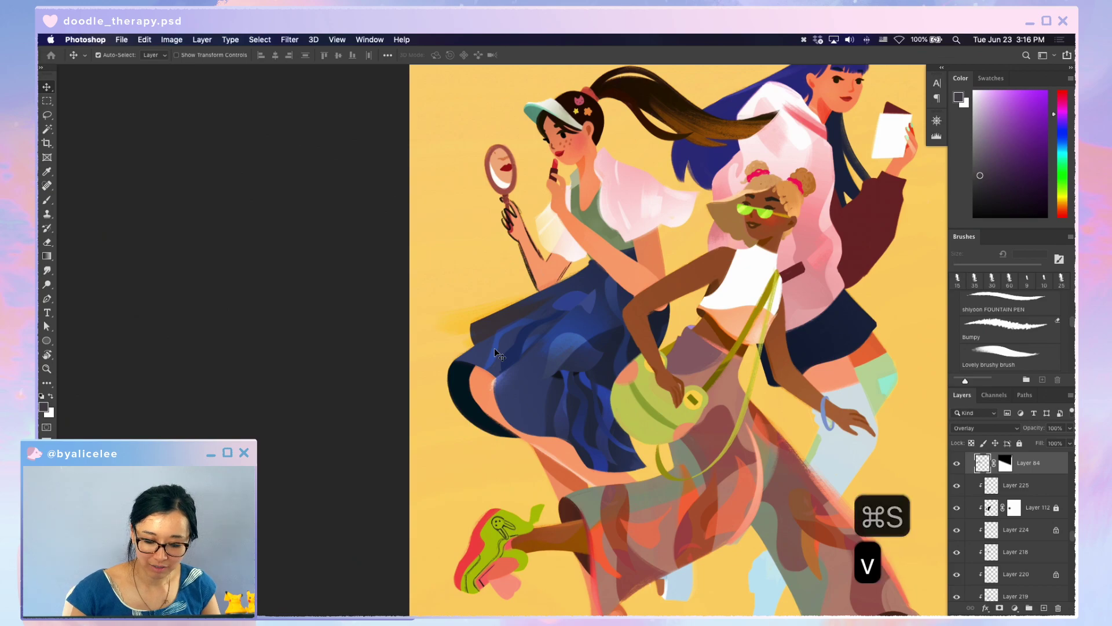
click(567, 361)
key(super+s)
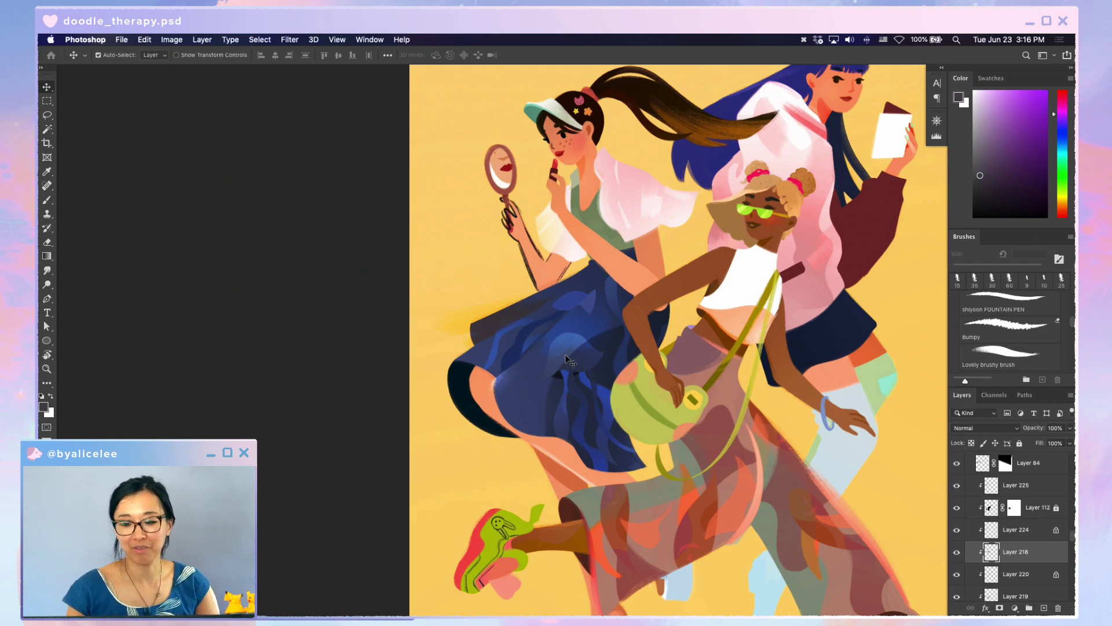
key(super+s)
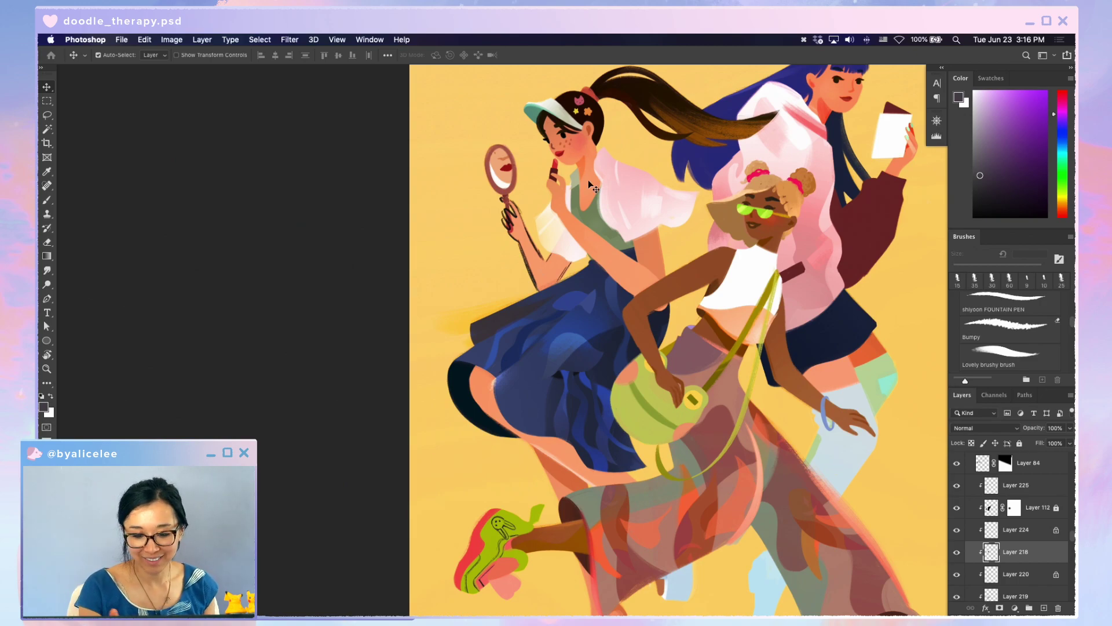
- Cycle through the full-screen modes to view the artwork, restore the standard screen with its panels, and save the file
key(f)
key(Tab)
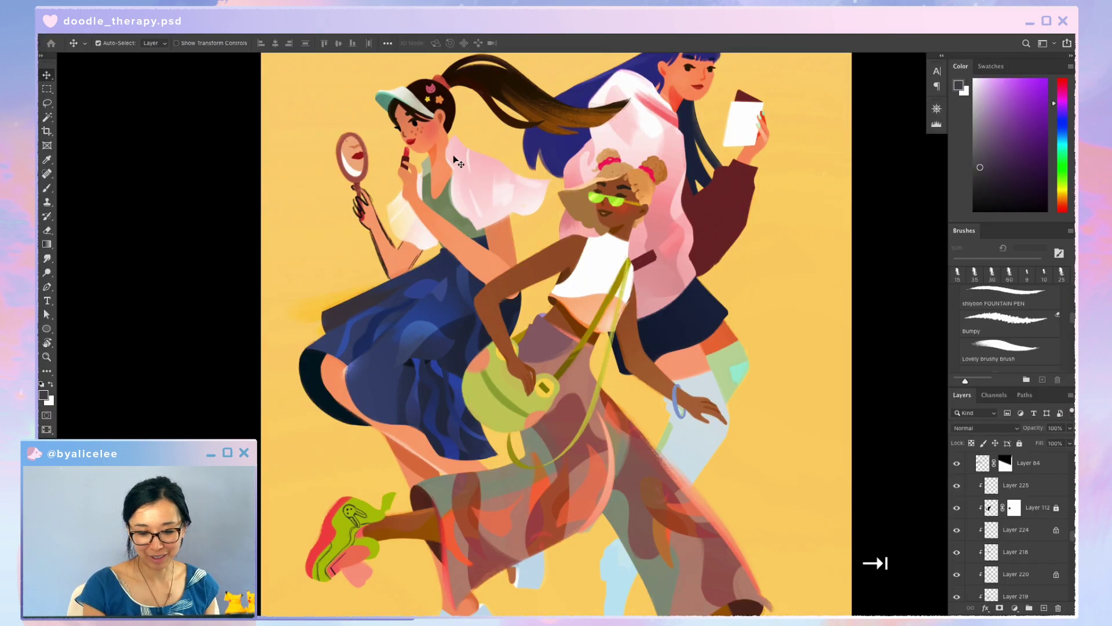
key(f)
key(Tab)
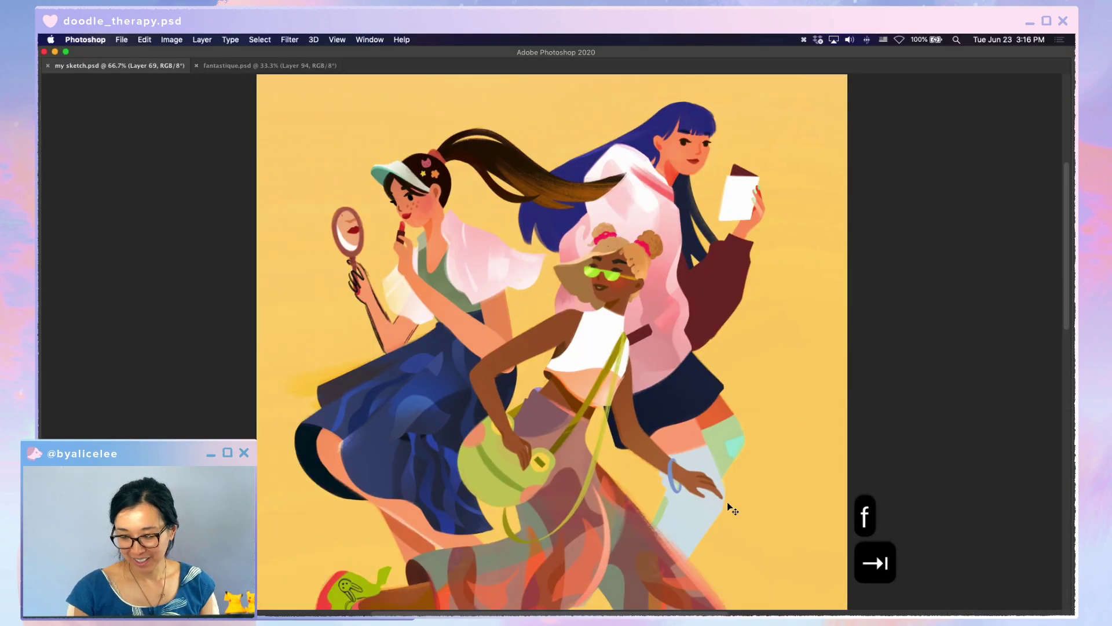
key(Tab)
drag(664, 419, 814, 411)
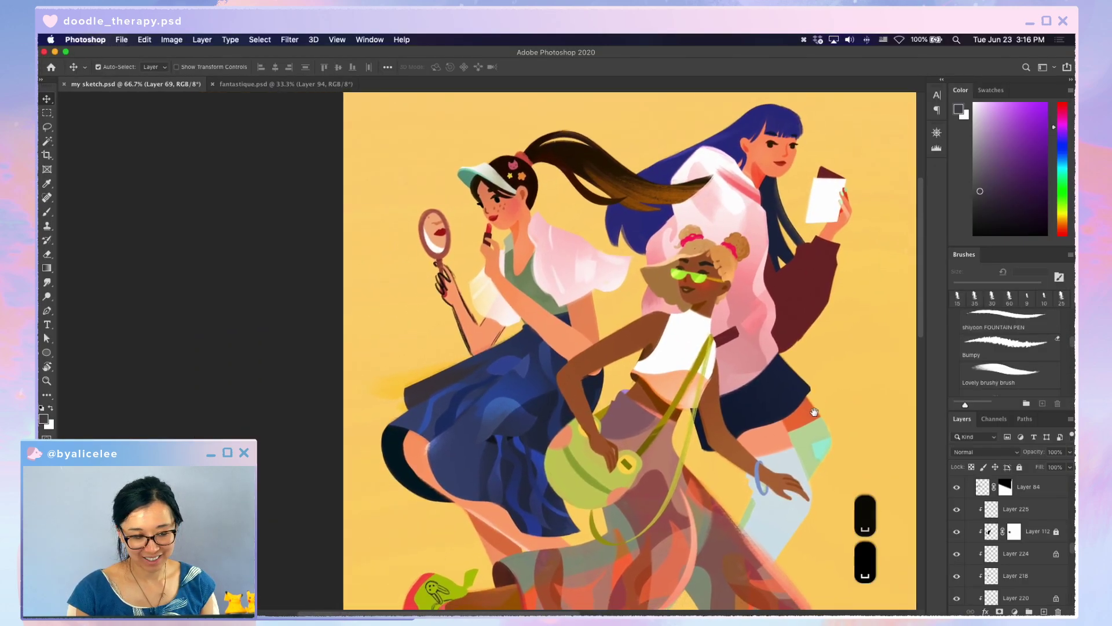
key(super+s)
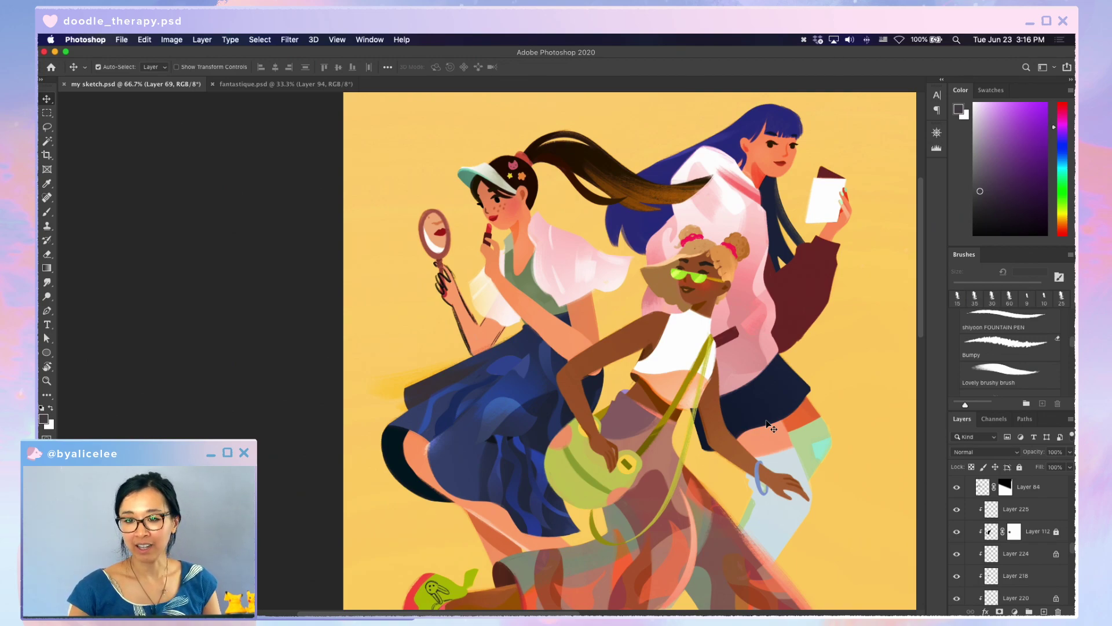
- Paint a small black collarbone shadow on the visor-wearing woman's neck in Layer 130, nudge it slightly, deselect, and save the file
key(v)
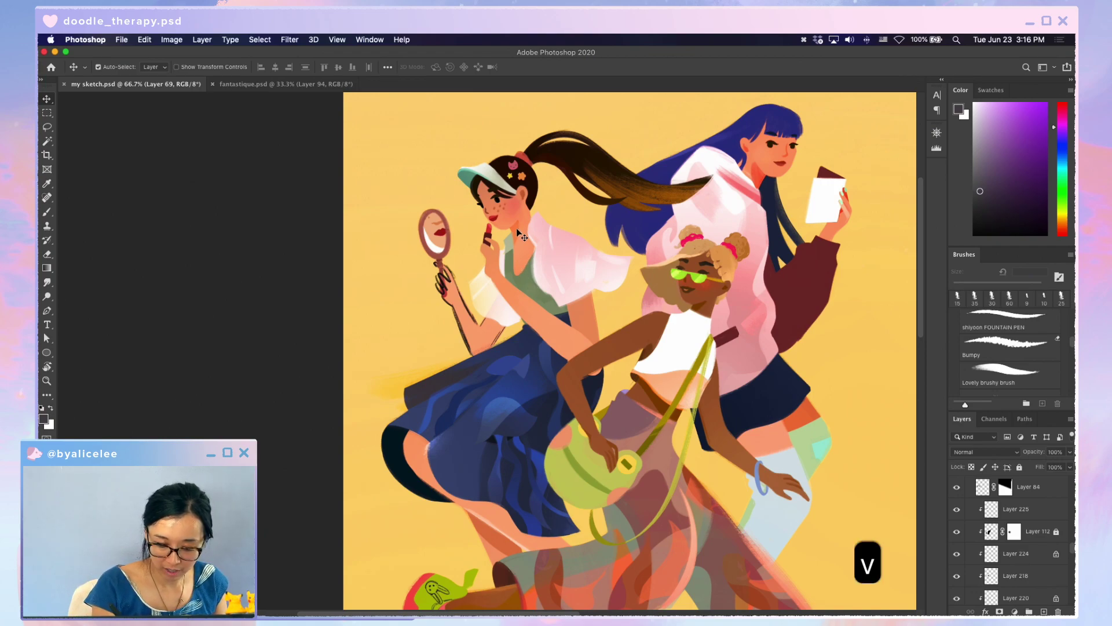
click(516, 228)
key(d)
key(b)
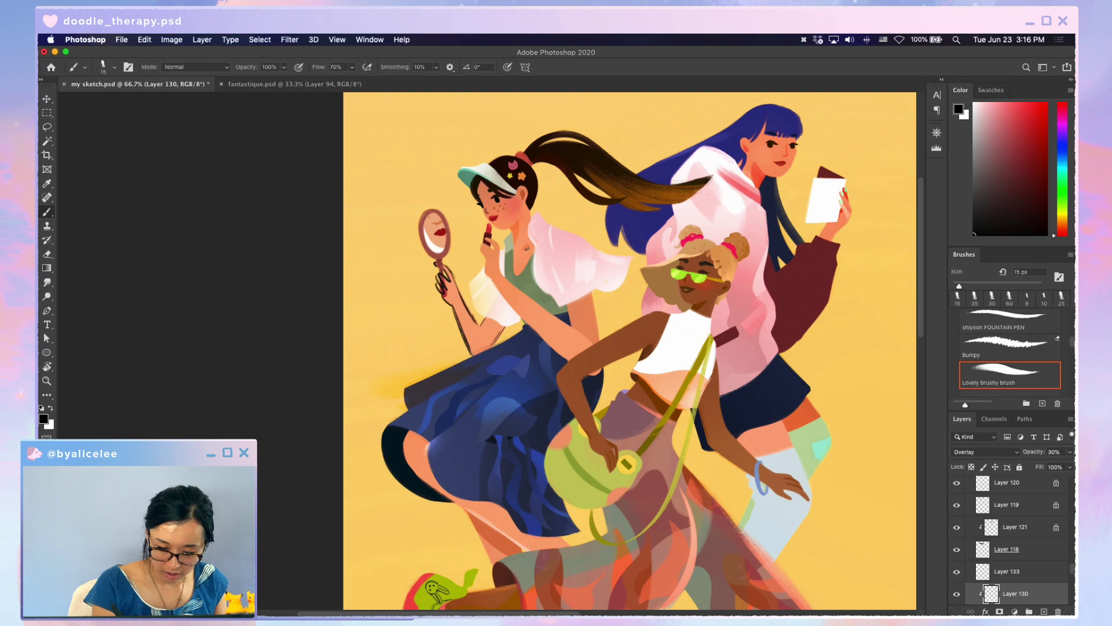
key(e)
key(w)
key(e)
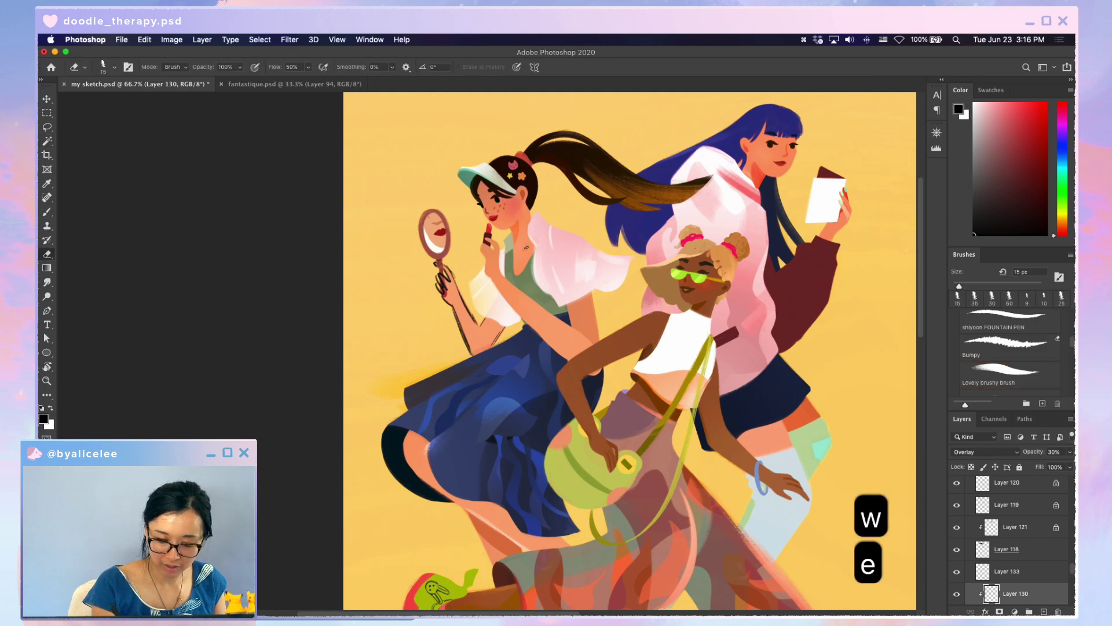
key(w)
key(v)
drag(526, 248, 529, 249)
key(super+d)
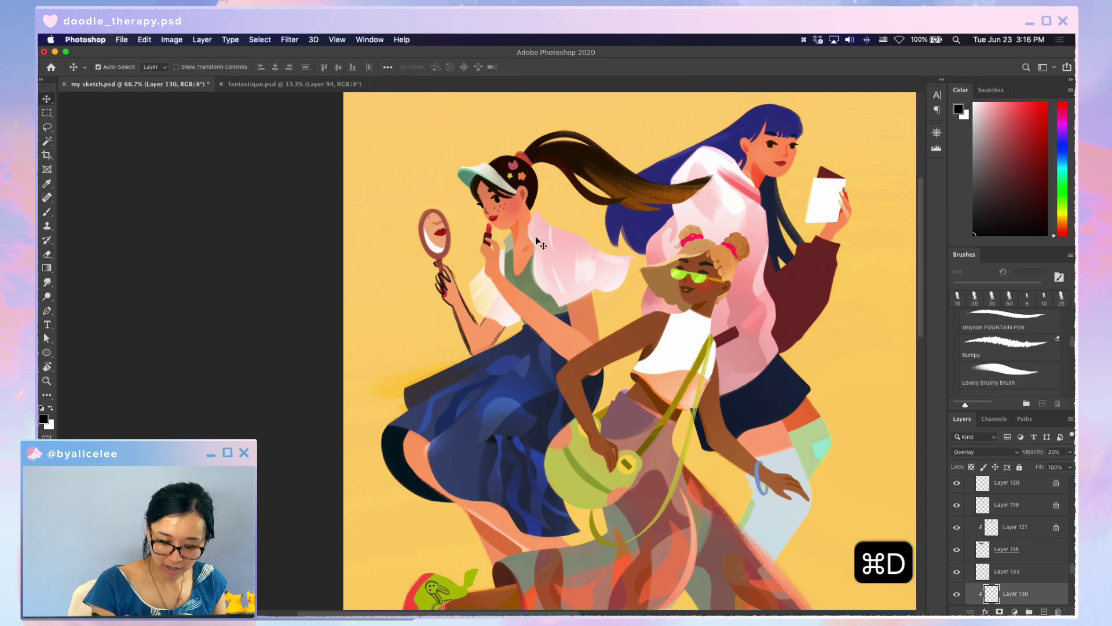
key(super+s)
- Select the lipstick-holding arm's Layer 126, save, add a new layer above it, and sample the skin colour for painting
click(580, 337)
key(super+s)
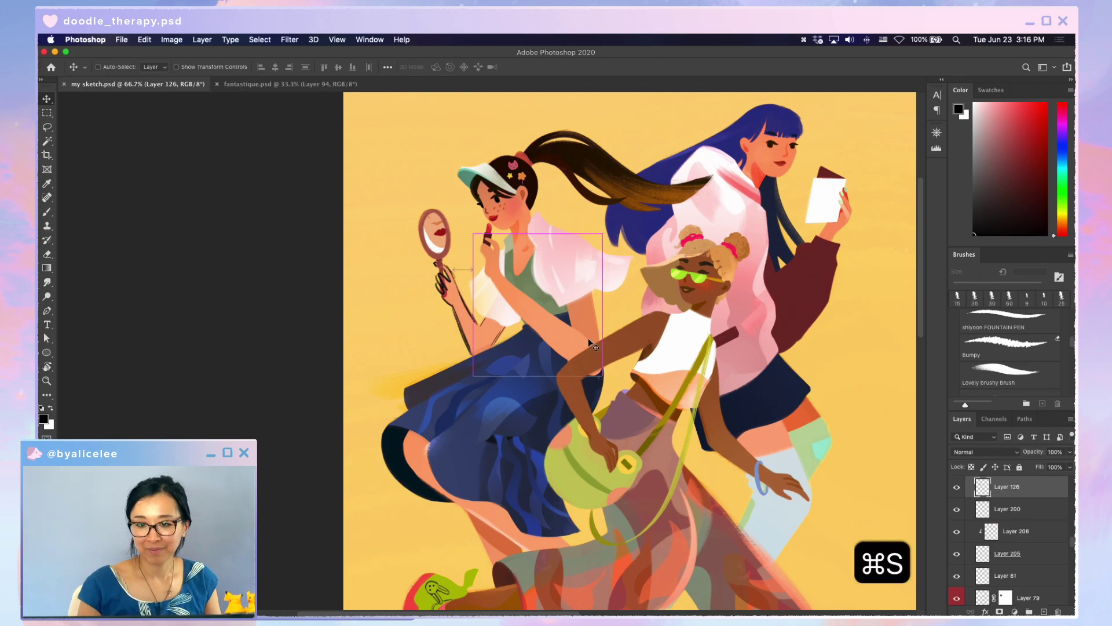
key(super+shift+n)
click(489, 243)
key(super+equal)
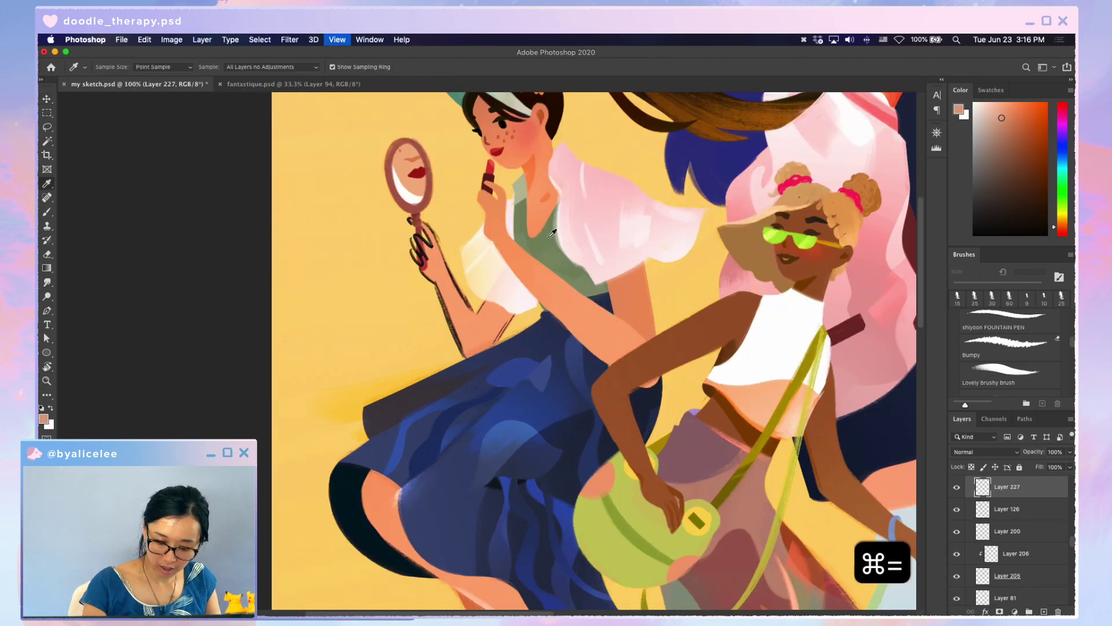
key(super+equal)
drag(527, 164, 526, 207)
key(b)
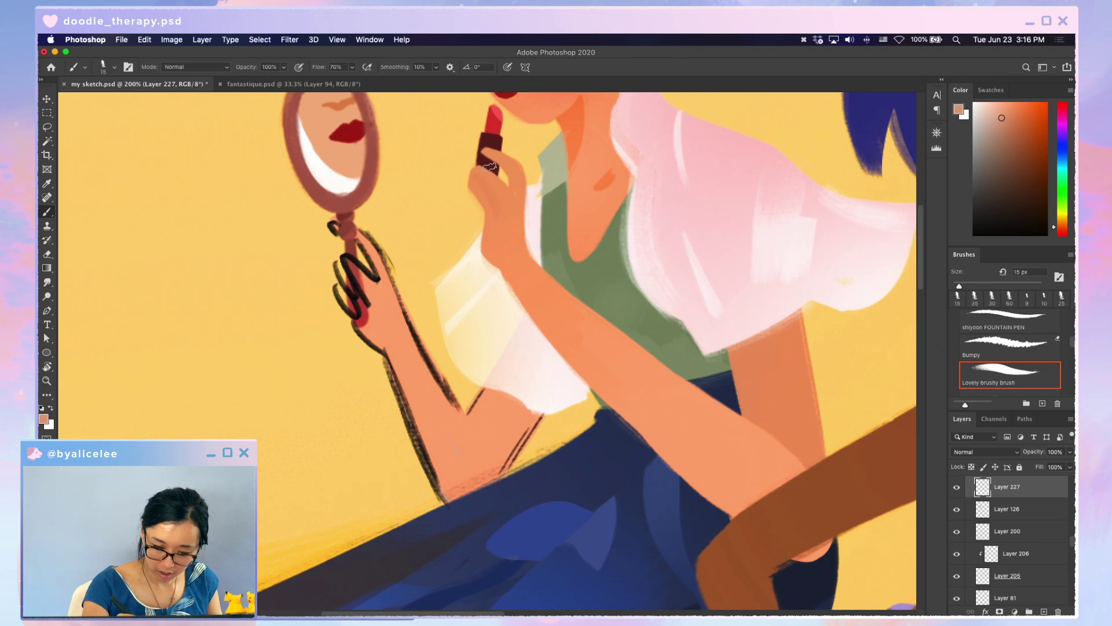
- Paint thin shadow lines between the lipstick-holding fingers on the new layer with a darker skin tone and a 6 px brush
key(b)
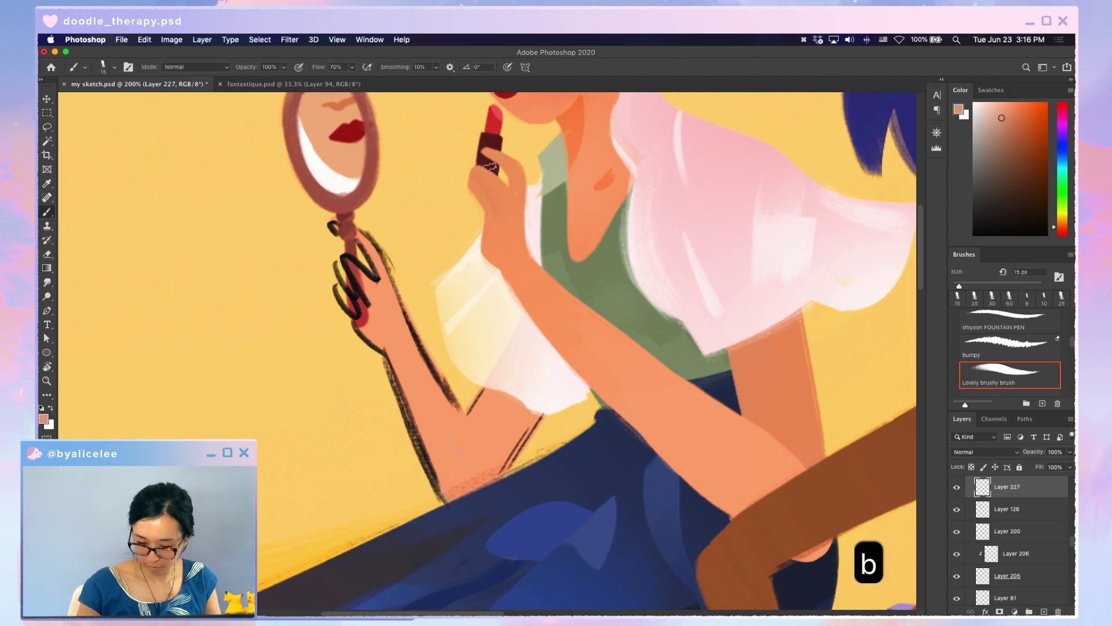
click(1009, 128)
key(super+s)
key(bracketleft)
key(bracketleft)
key(bracketleft)
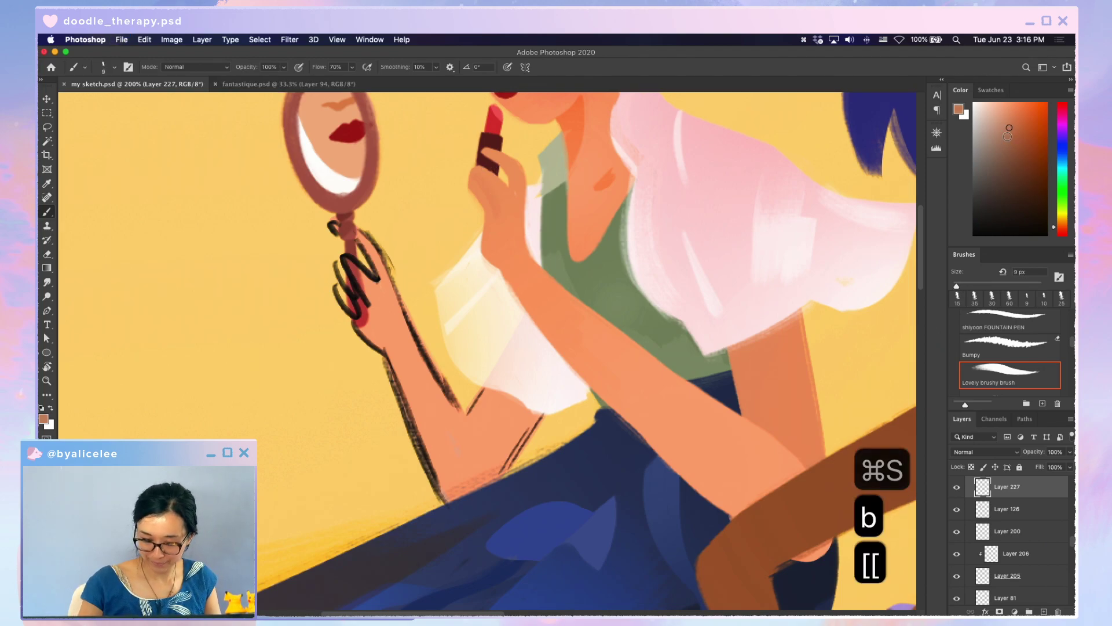
scroll(486, 175, down, 2)
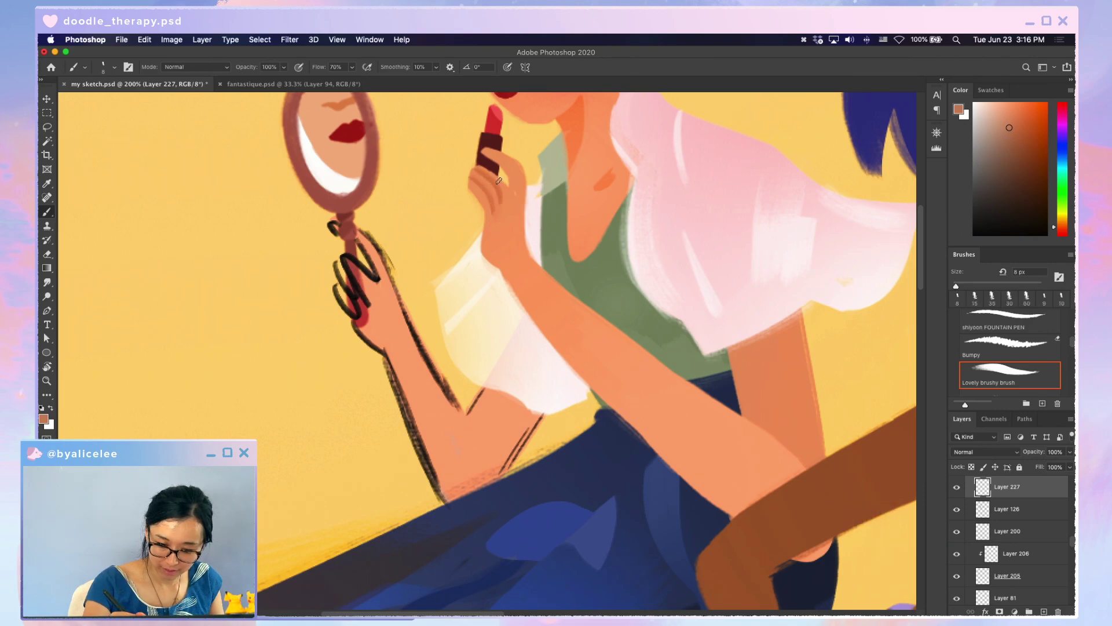
key(v)
key(super+minus)
key(b)
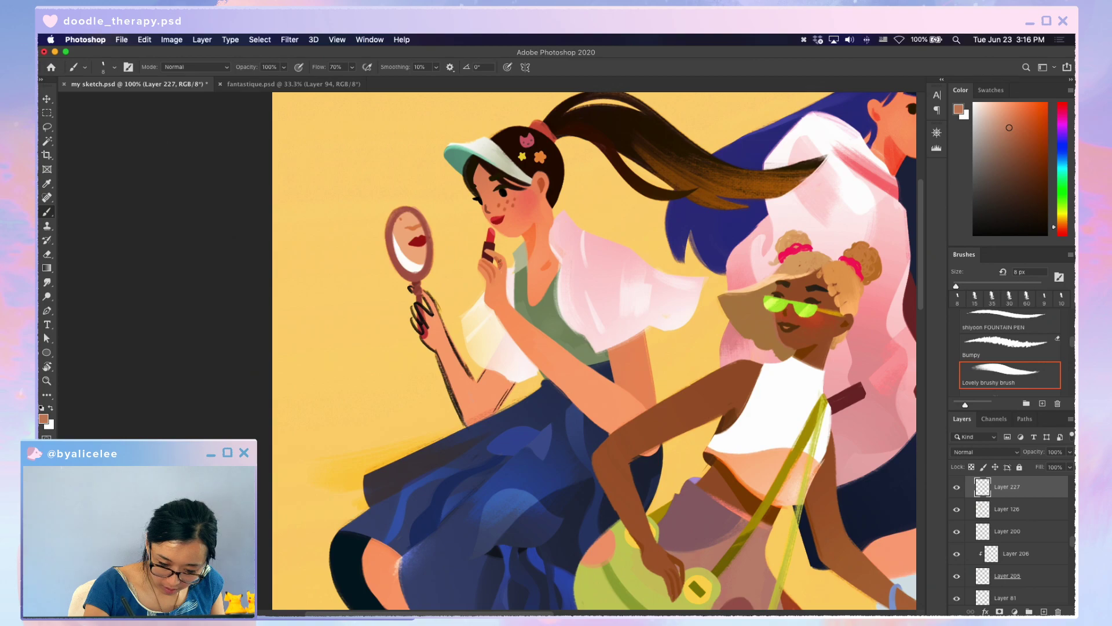
- Refine the finger shadow lines on Layer 227 with the 15 px Eraser and save the file
key(e)
key(alt+bracketleft)
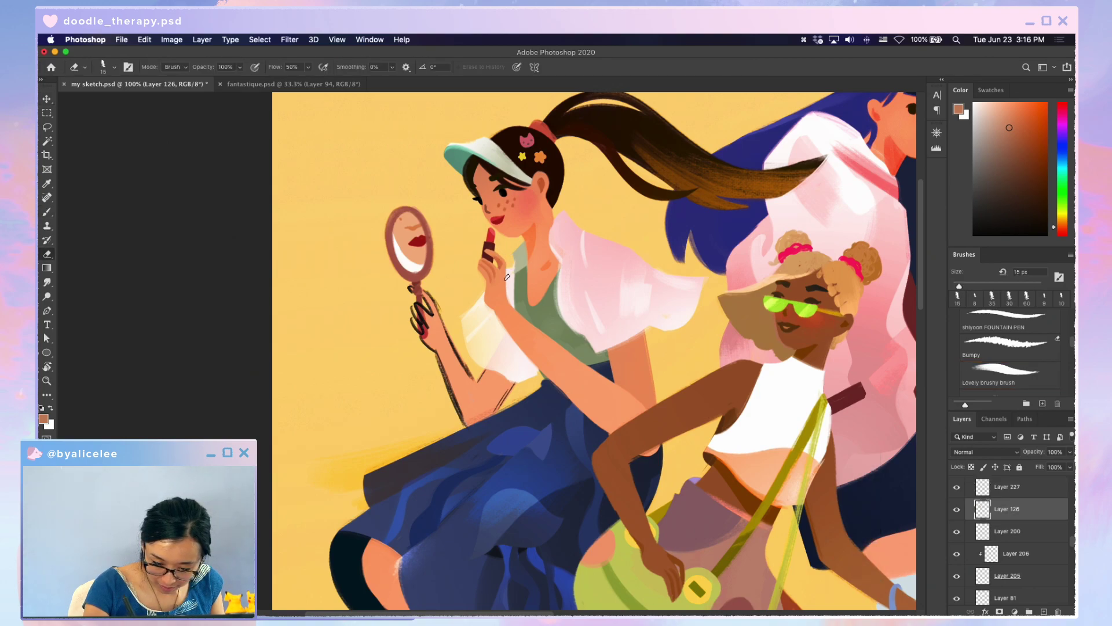
key(v)
click(502, 260)
key(e)
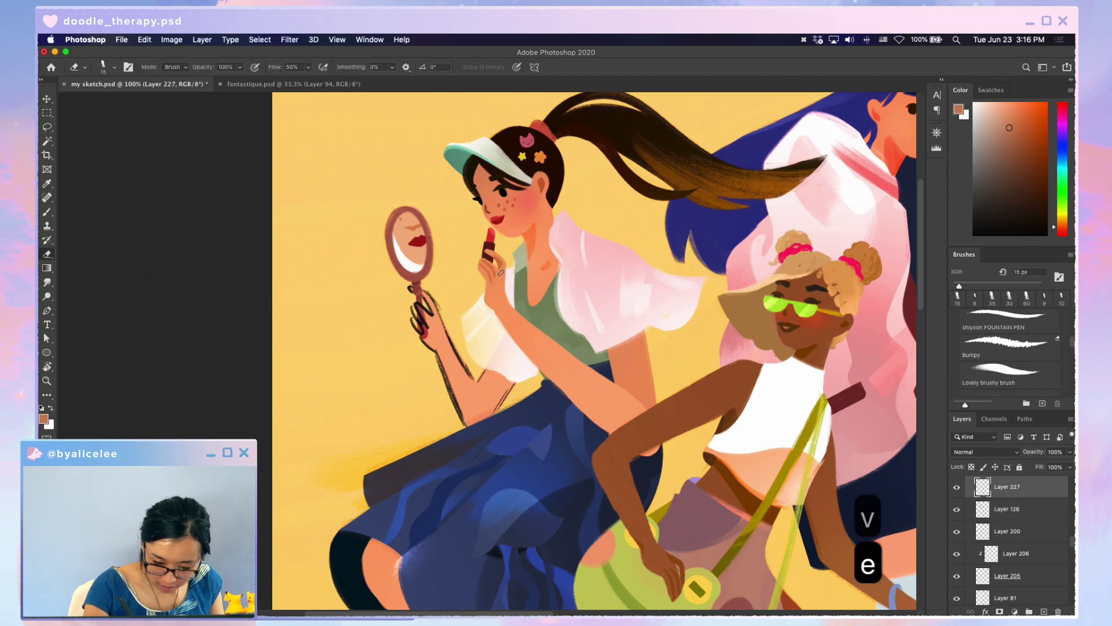
key(super+minus)
key(super+s)
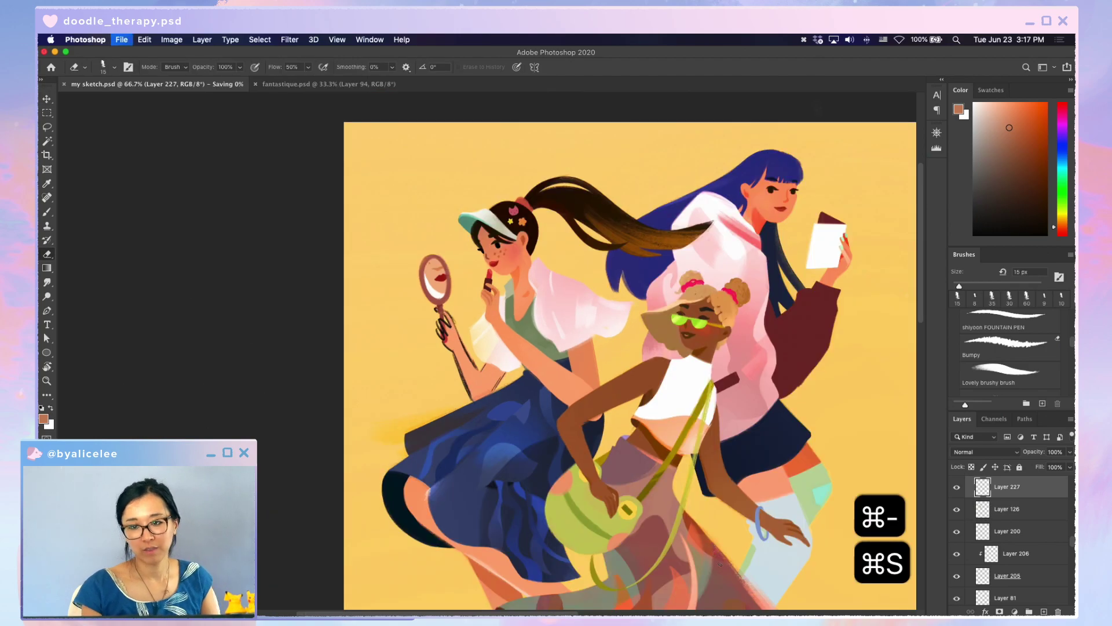
key(super+minus)
key(super+s)
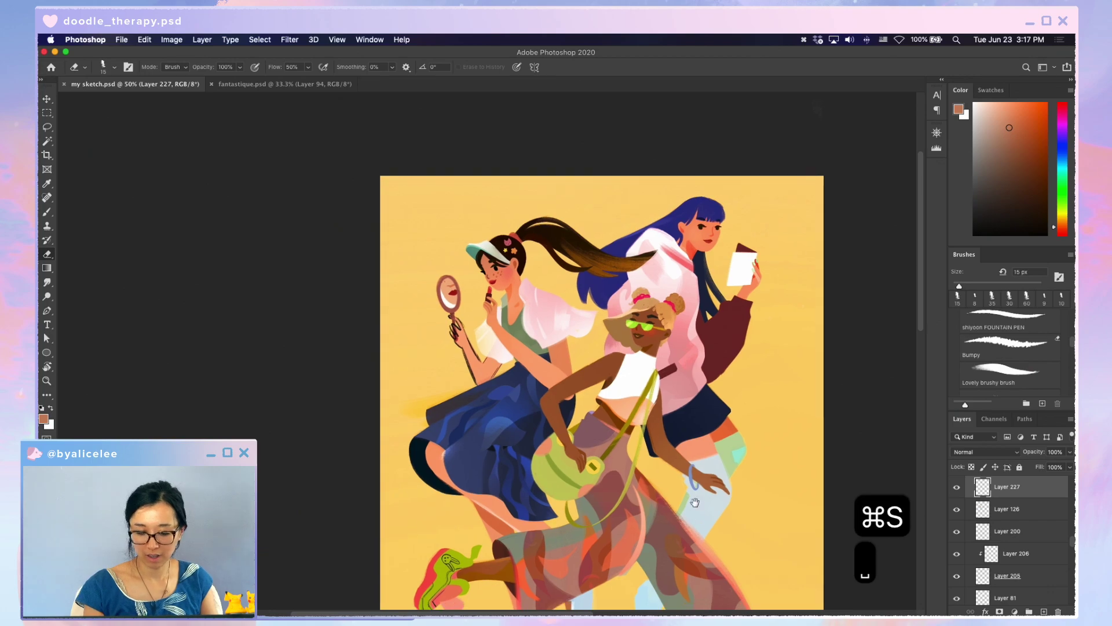
- Recolour the collar on Layer 80 with Hue/Saturation, using Hue -180, Lightness +40 and raised Saturation, and save the file
key(super+equal)
key(v)
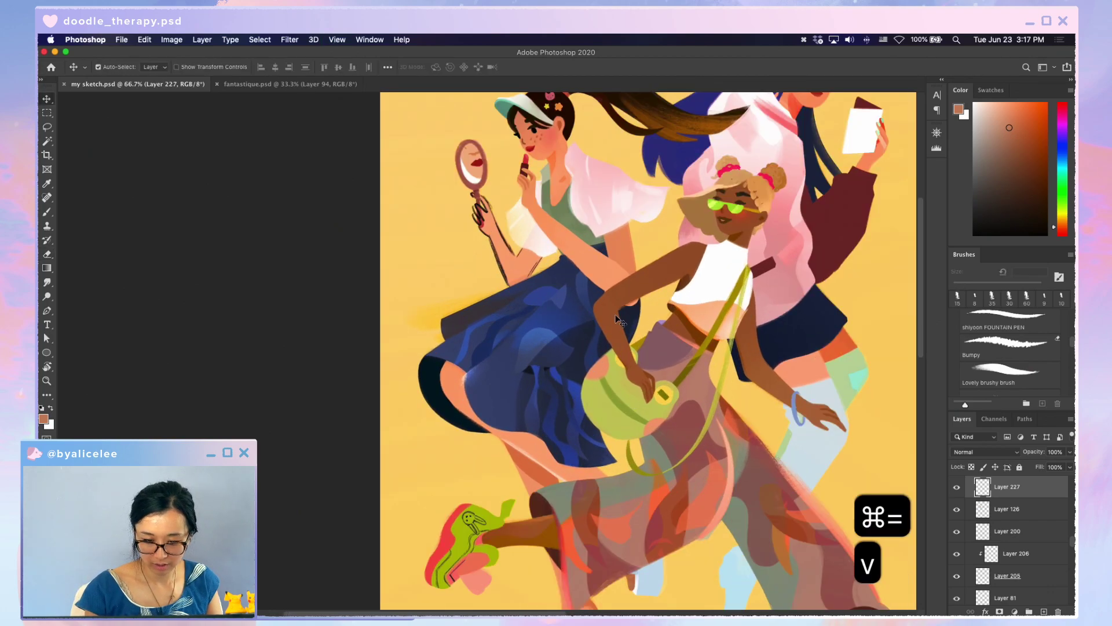
click(592, 248)
click(548, 175)
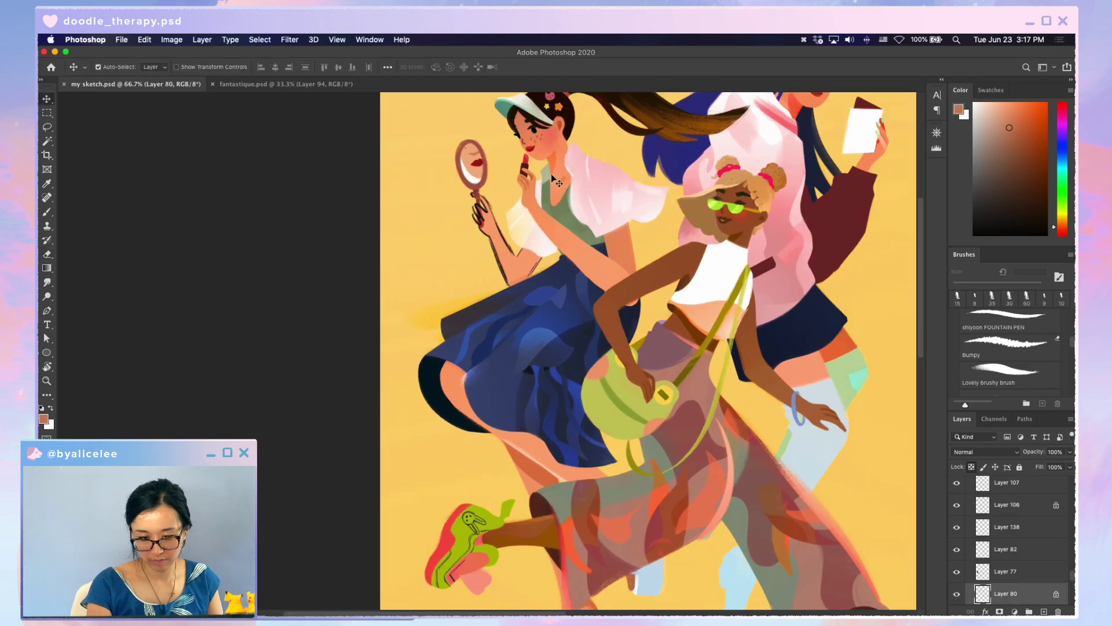
key(super+minus)
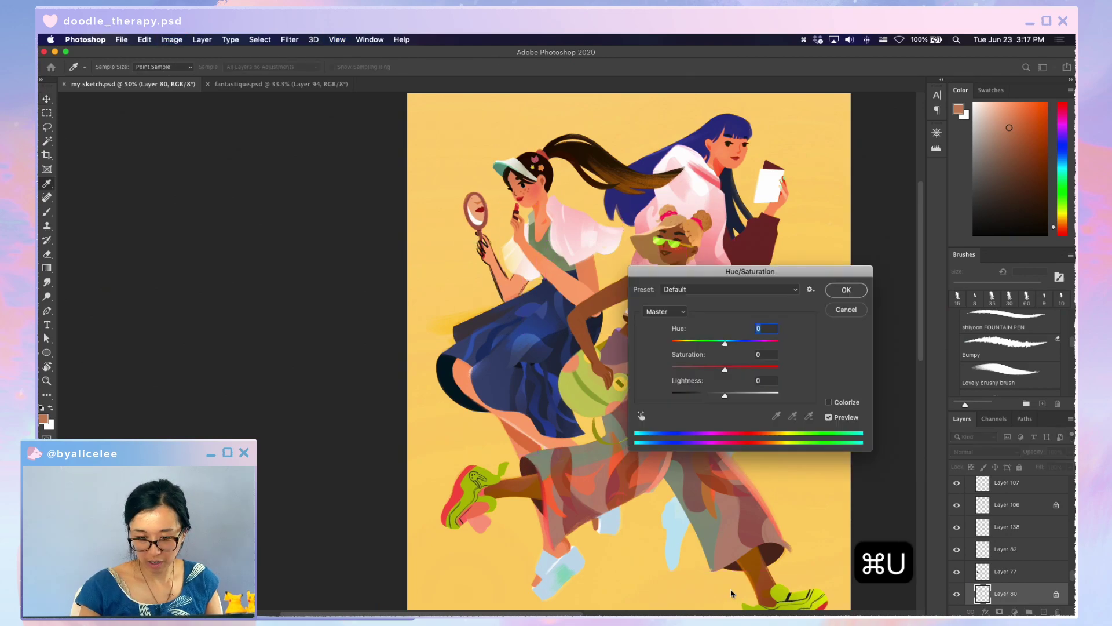
mouse_move(725, 344)
mouse_down()
mouse_move(737, 346)
mouse_move(712, 347)
mouse_move(743, 345)
mouse_up()
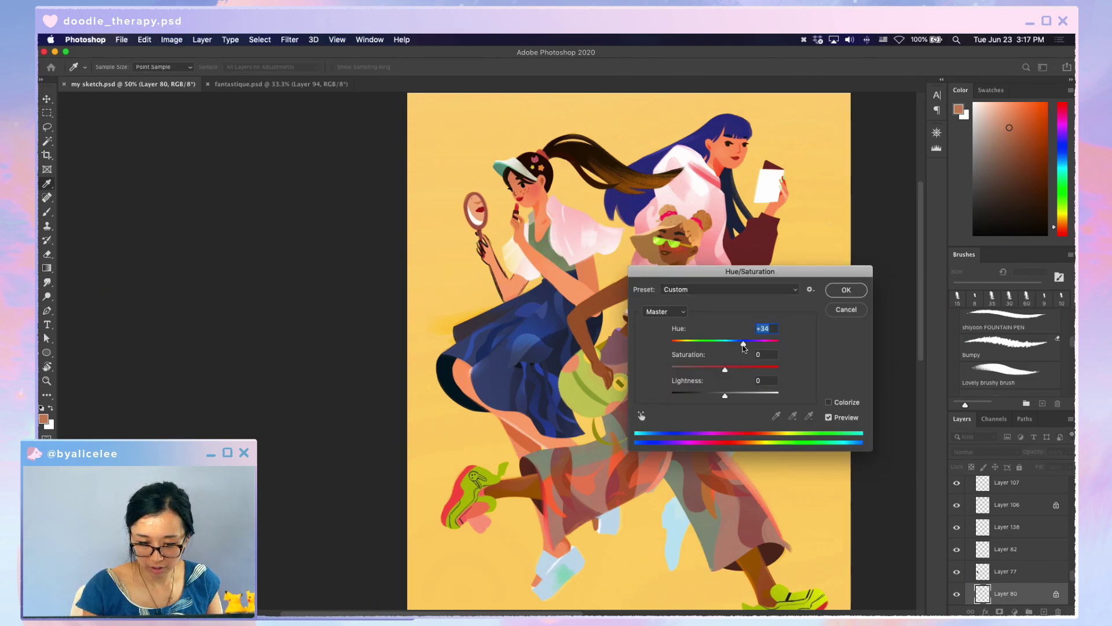
drag(742, 394, 747, 397)
drag(763, 345, 670, 350)
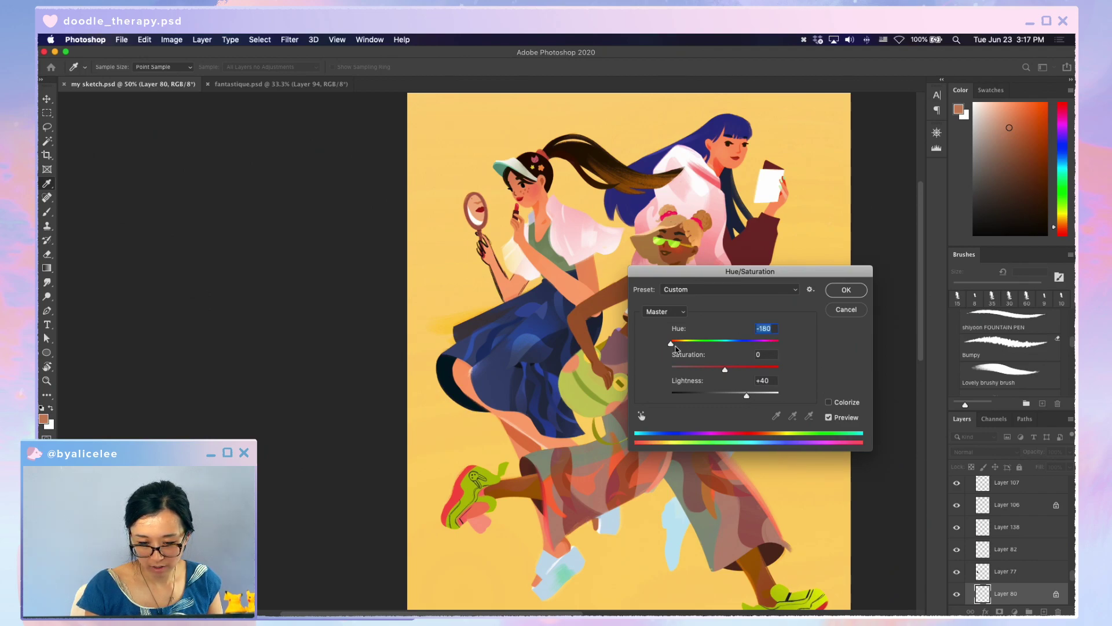
click(751, 369)
click(859, 288)
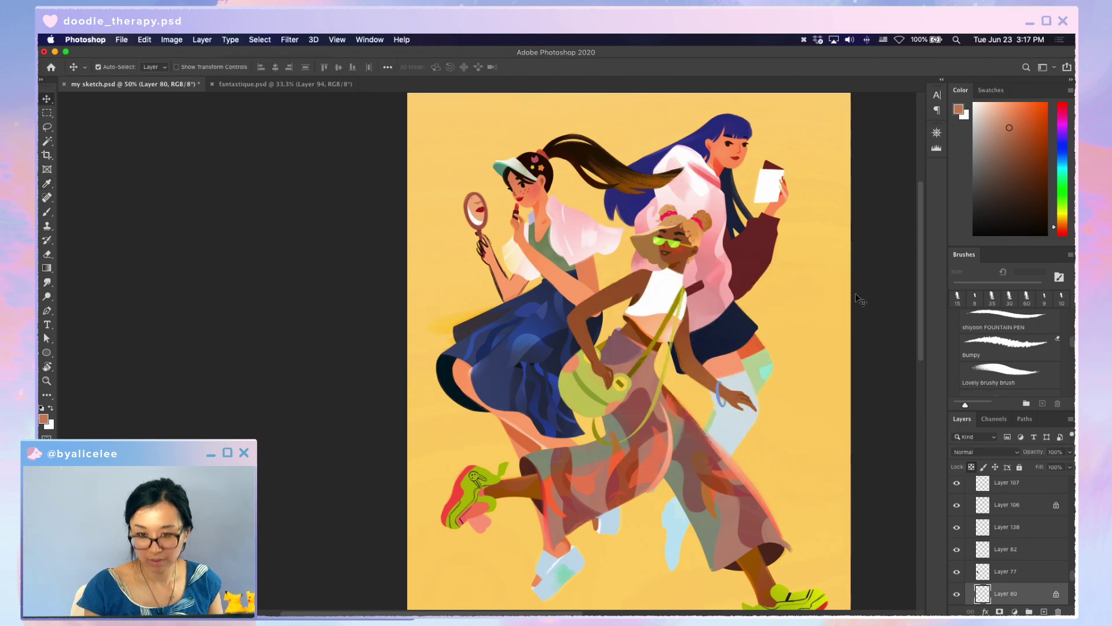
key(super+s)
key(super+s)
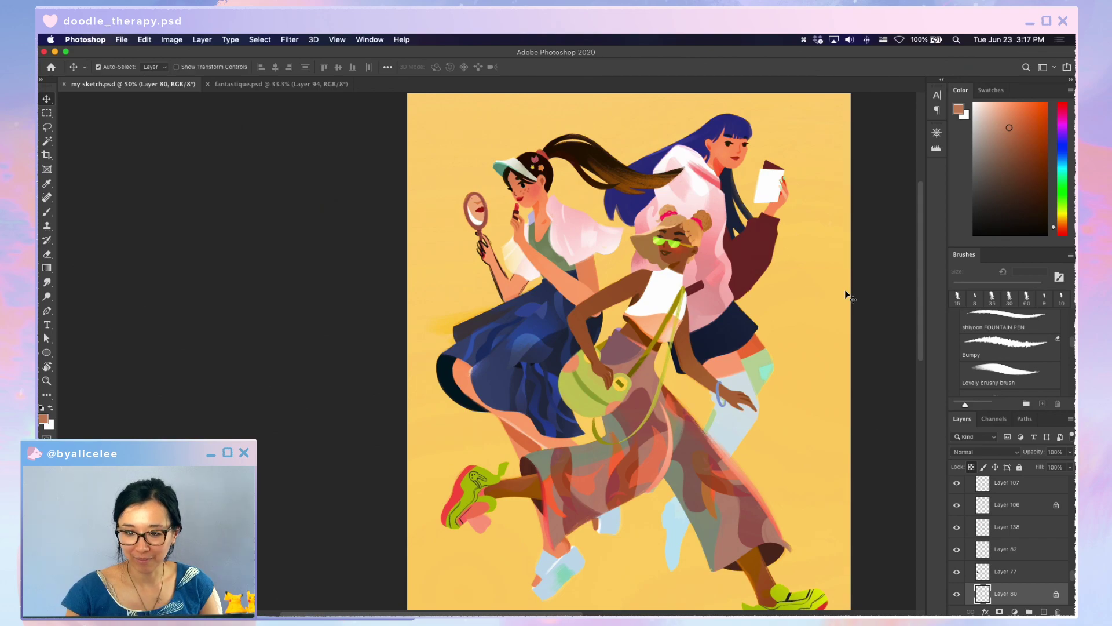
- Select the dark sketch lines over the mirror-holding arm on Layer 204 and reduce the layer's opacity to 20%
key(super+equal)
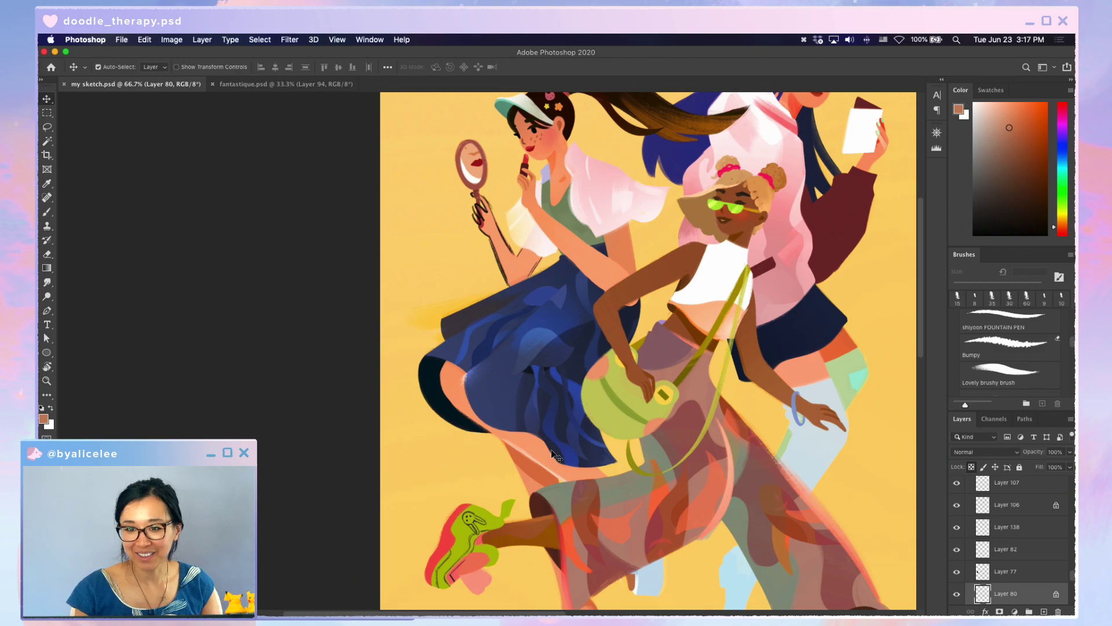
key(super+s)
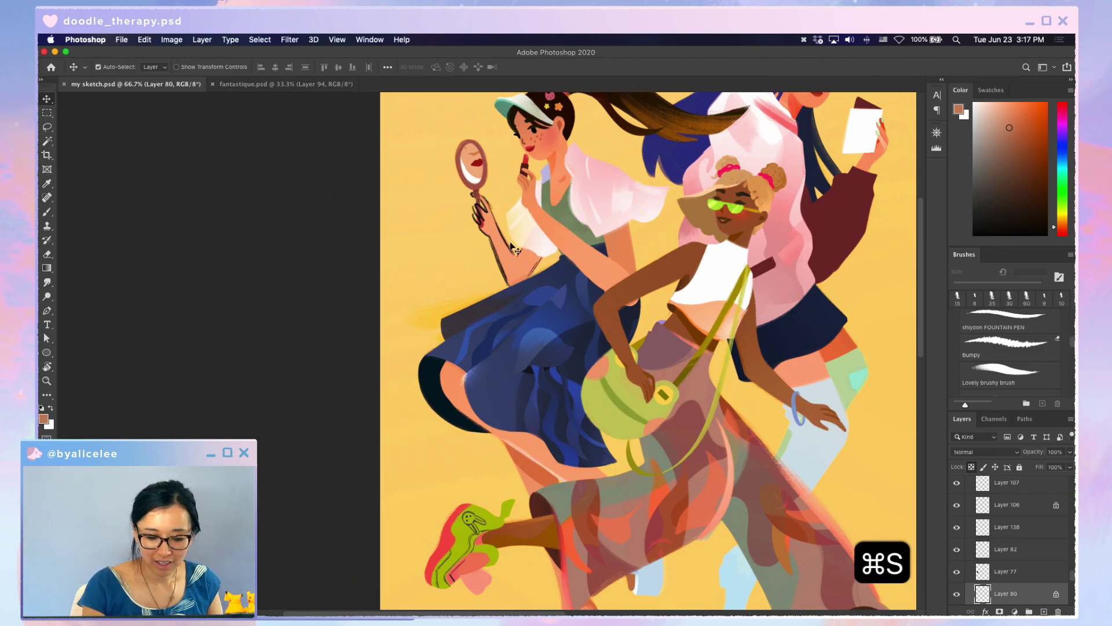
key(v)
drag(517, 249, 590, 374)
key(super+z)
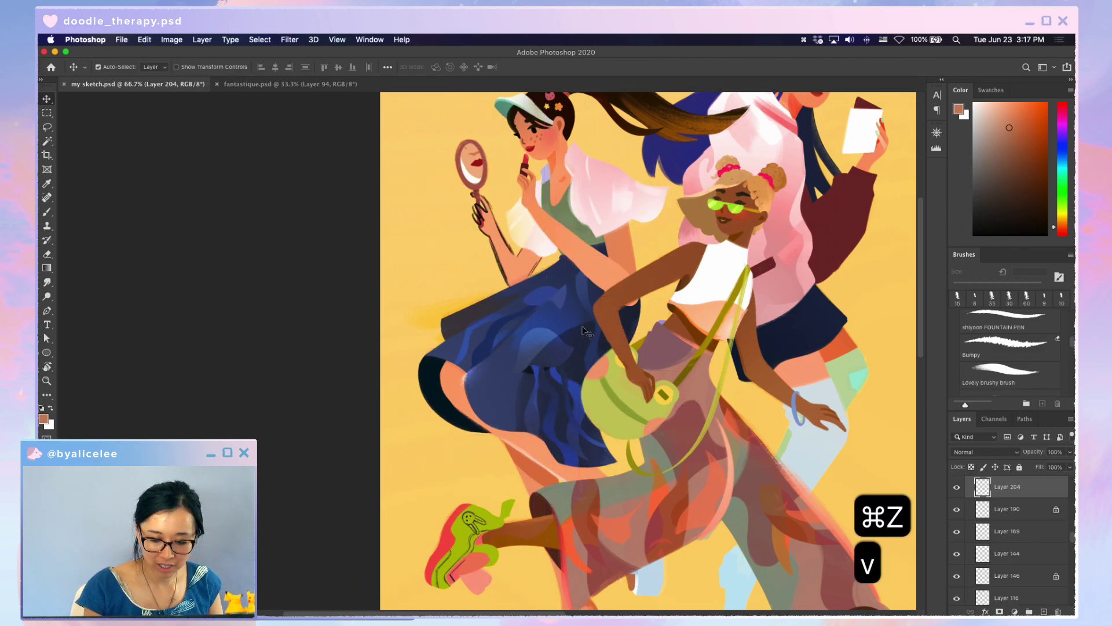
- Sample the forearm's skin colour on Layer 138 and paint the mirror-holding fingers and forearm edge with the 6 px brush
key(v)
click(511, 257)
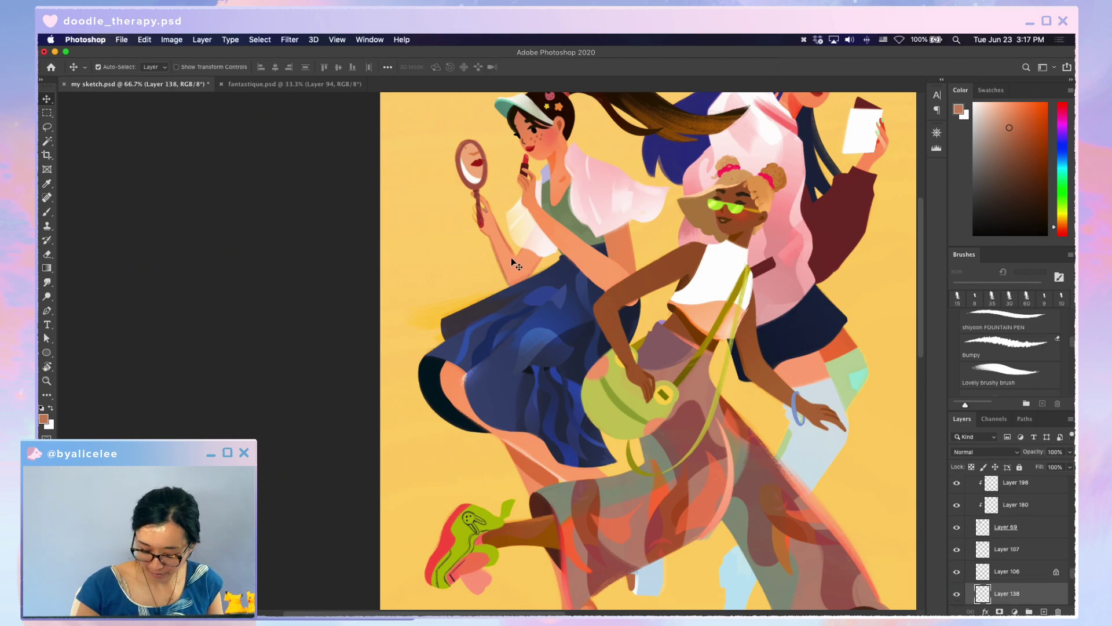
key(i)
click(511, 258)
key(super+s)
key(super+equal)
key(super+equal)
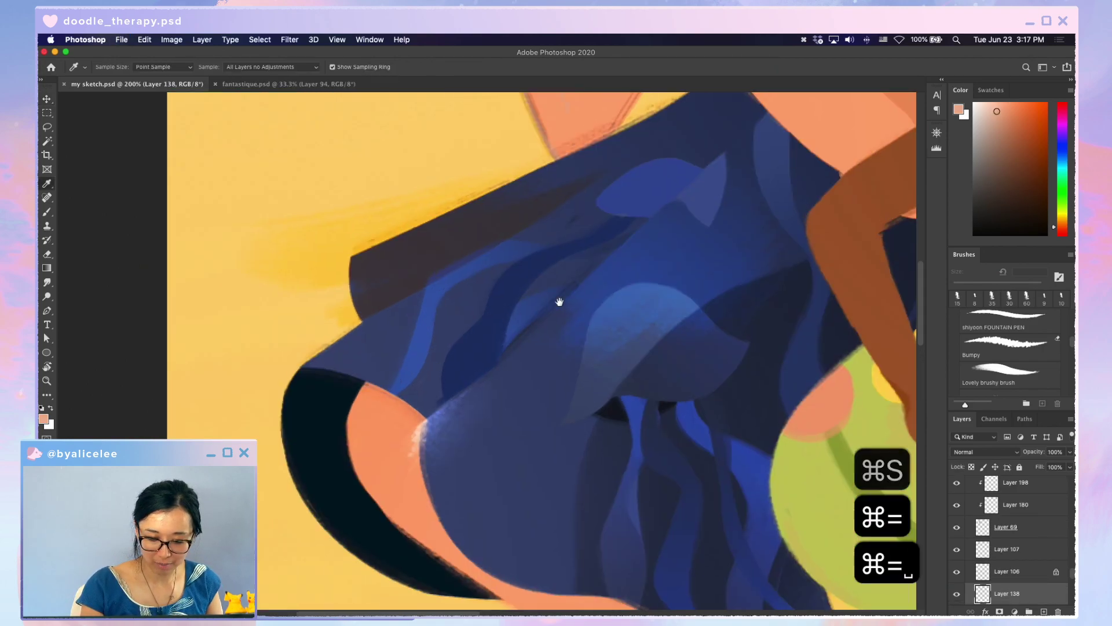
drag(558, 300, 561, 524)
key(b)
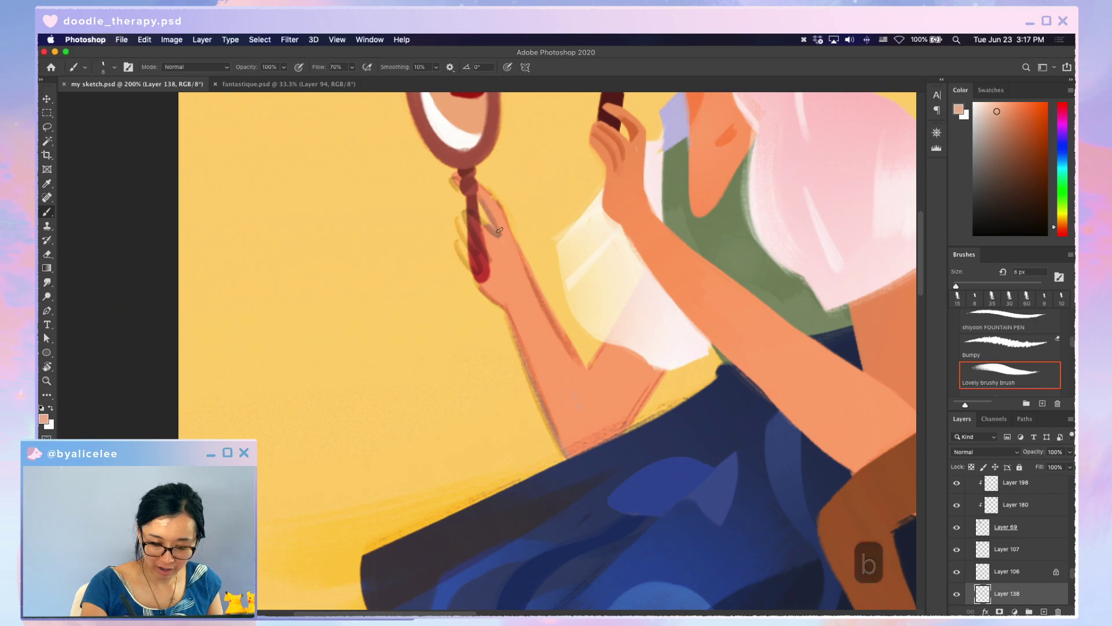
drag(498, 231, 479, 197)
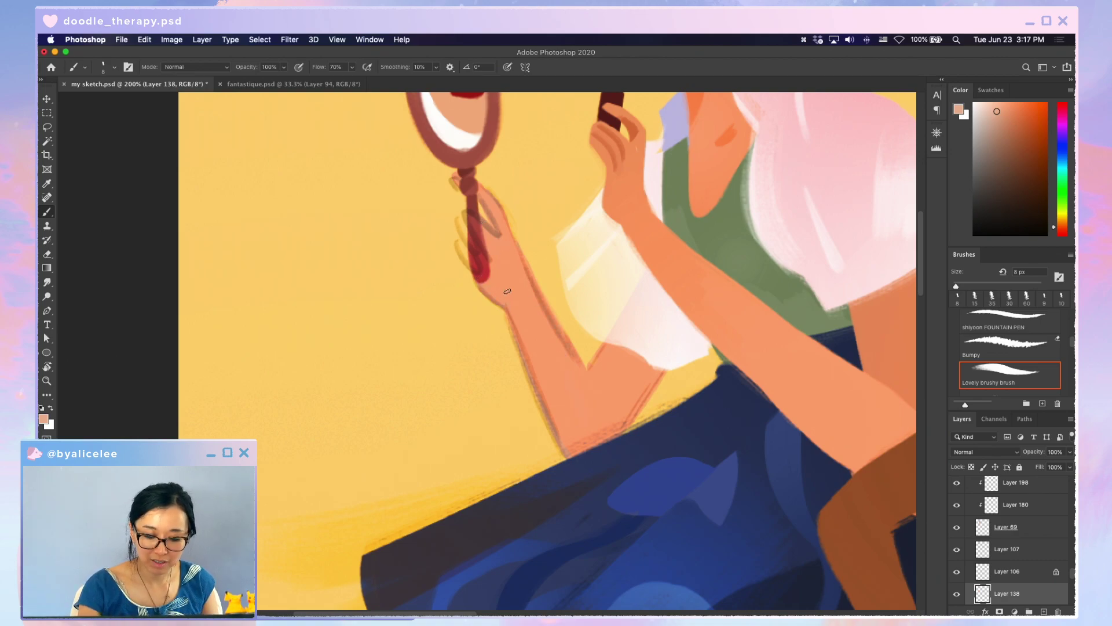
drag(507, 292, 565, 461)
key(super+z)
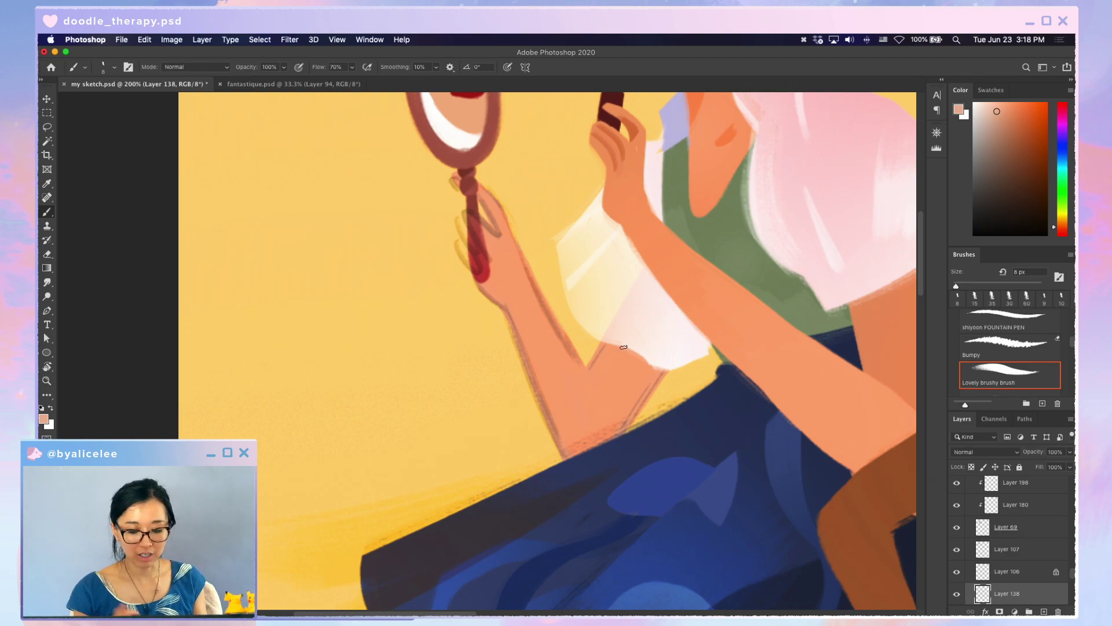
- Try to move the arm sketch on Layer 204, undo the move, and save the file
key(v)
mouse_move(595, 355)
mouse_down()
mouse_move(616, 390)
mouse_move(690, 455)
mouse_move(614, 391)
mouse_up()
key(super+z)
key(super+s)
key(v)
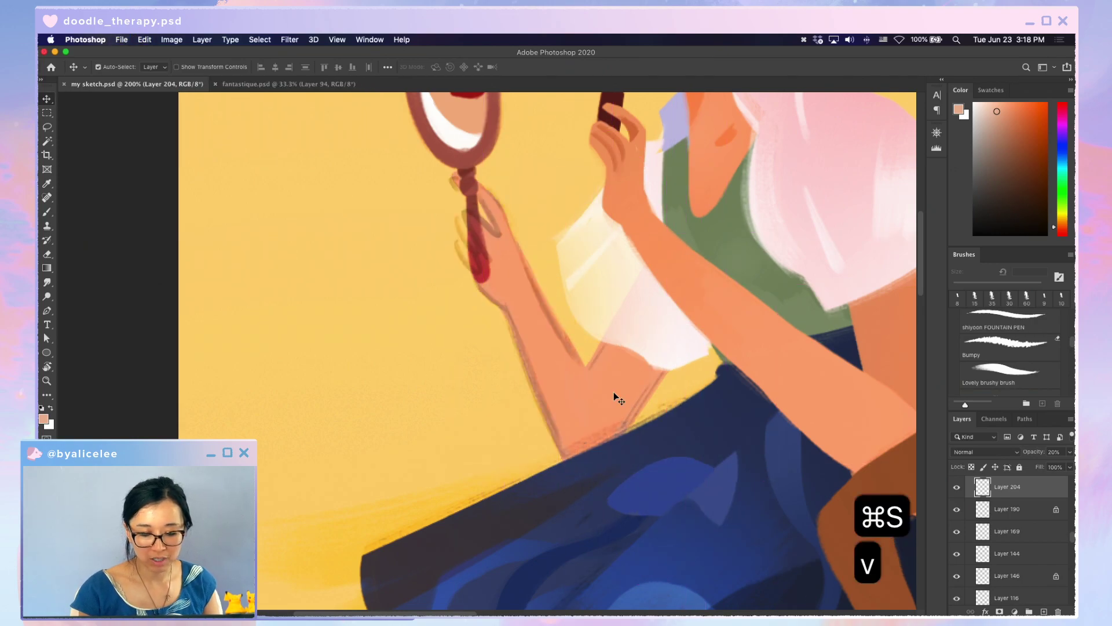
key(super+minus)
key(super+minus)
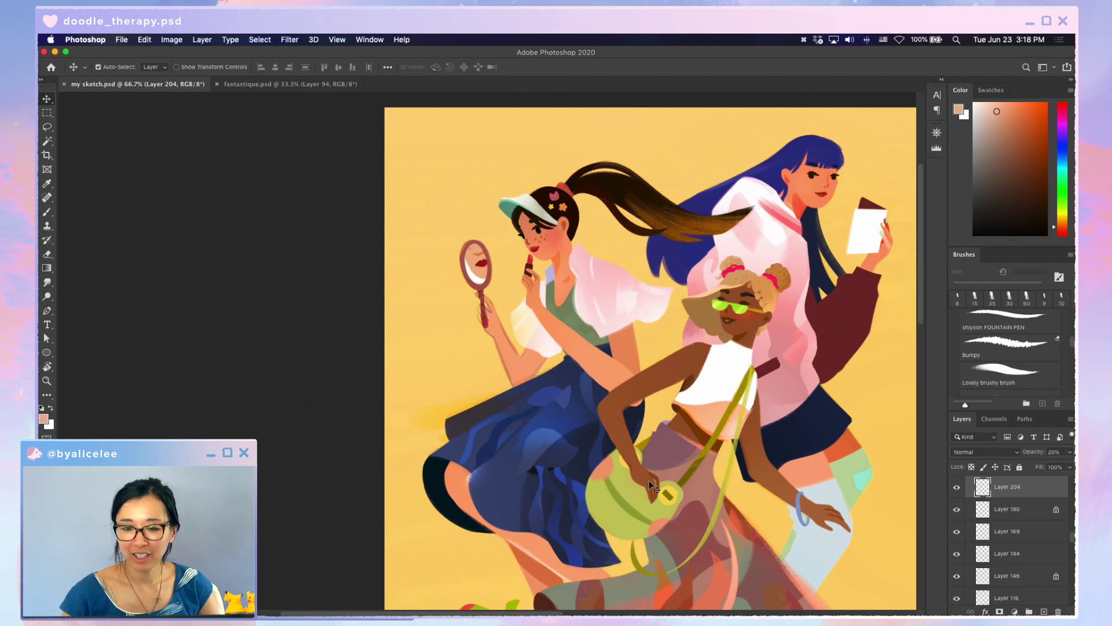
key(super+equal)
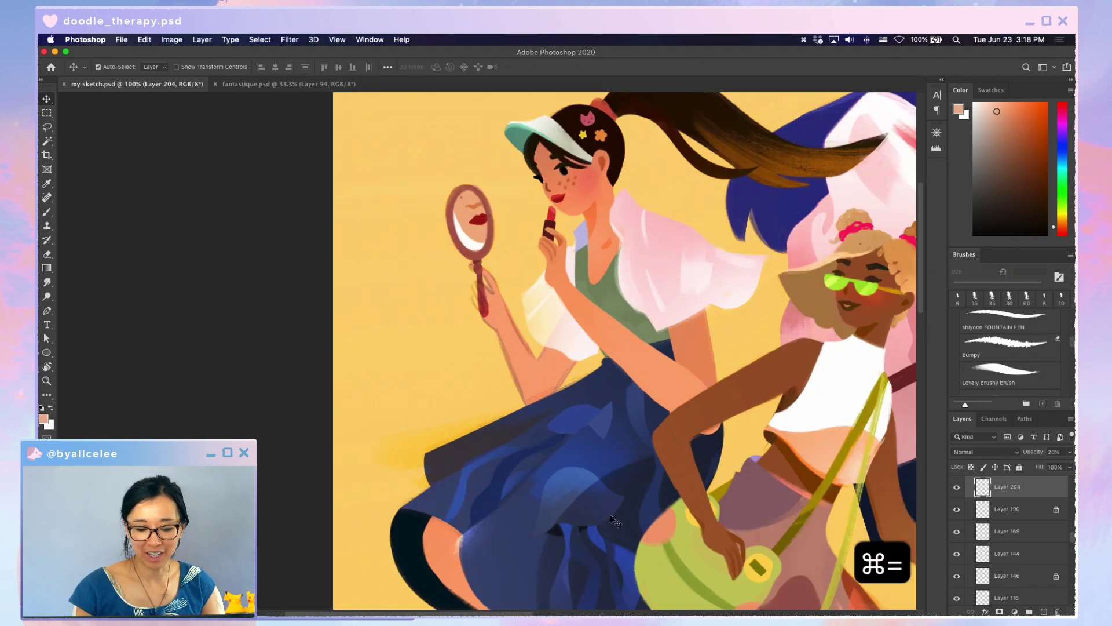
key(super+s)
key(super+equal)
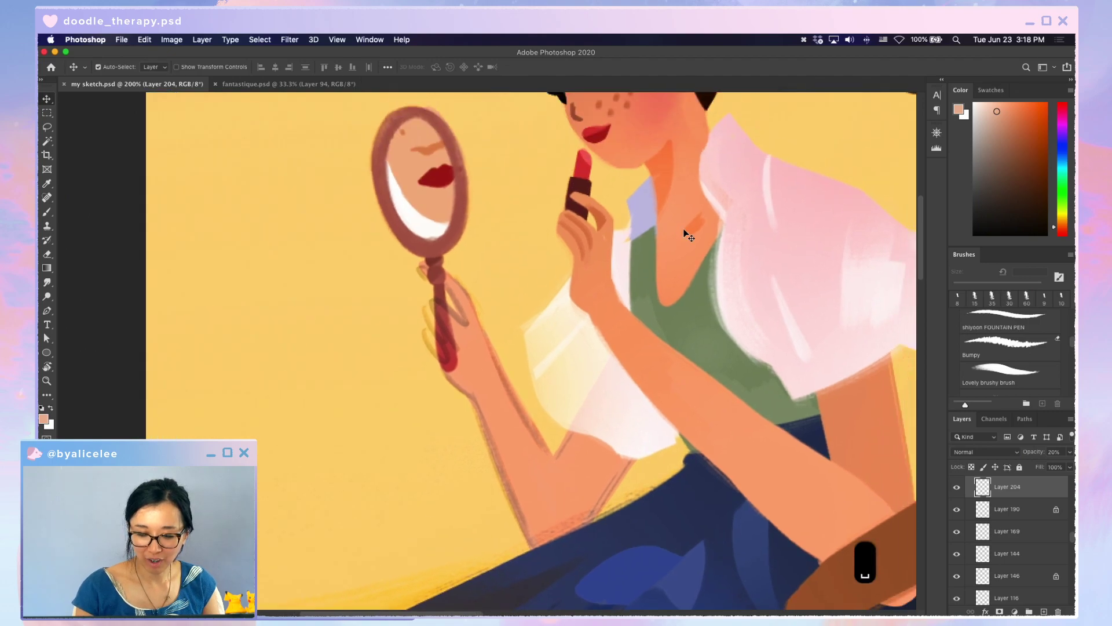
- Sample the skin colour on the lipstick-holding hand's Layer 126, touch up its fingers with the 6 px brush and 15 px eraser, and save
key(v)
click(600, 259)
key(super+s)
key(i)
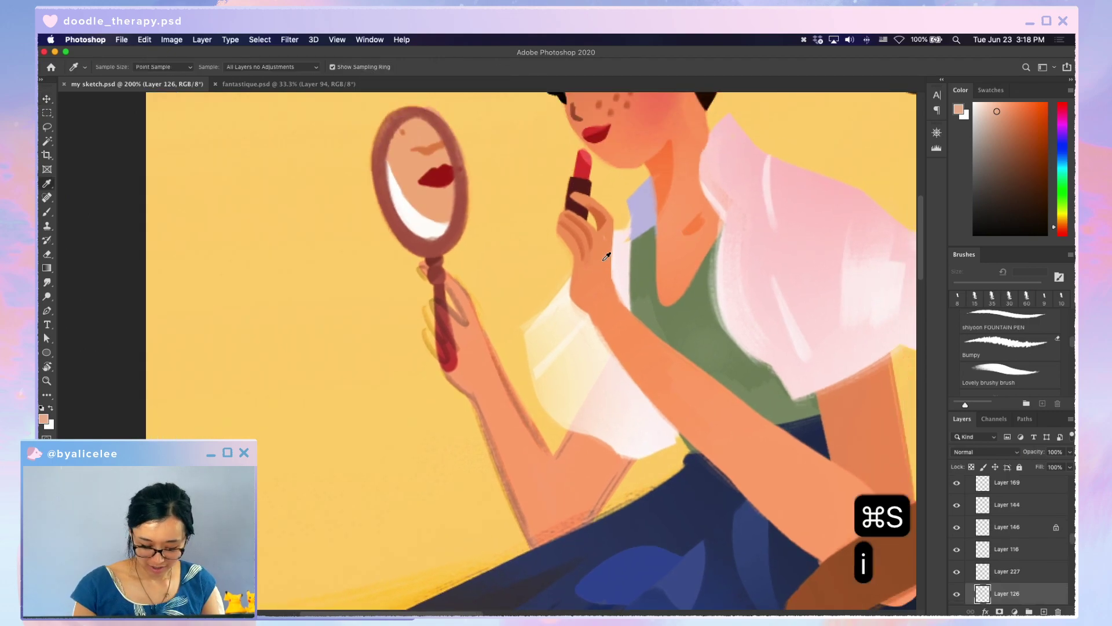
key(v)
key(b)
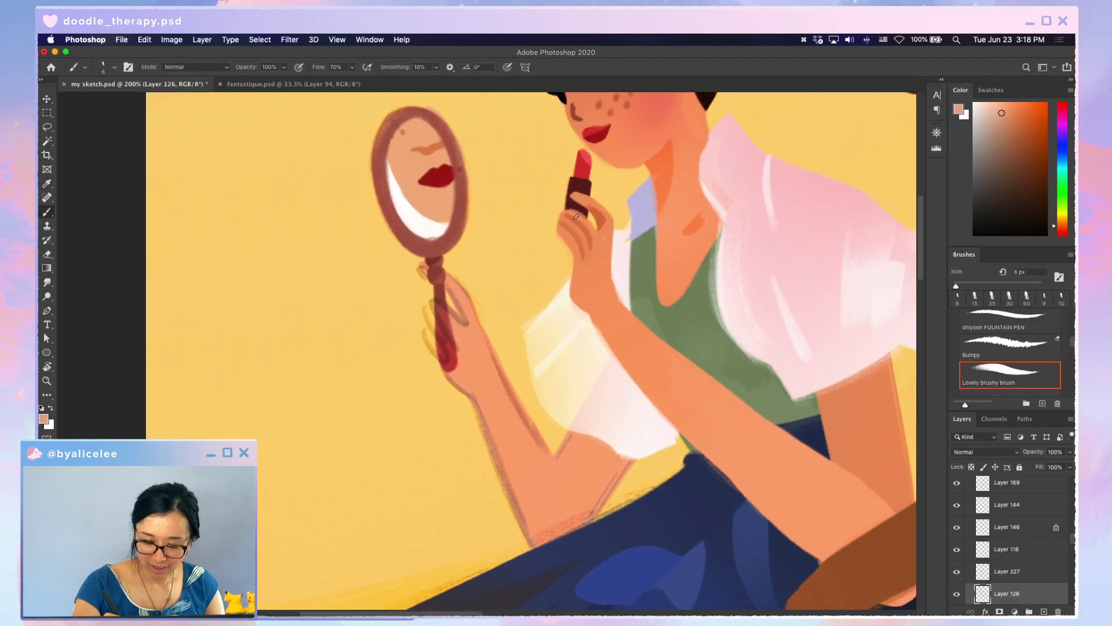
key(e)
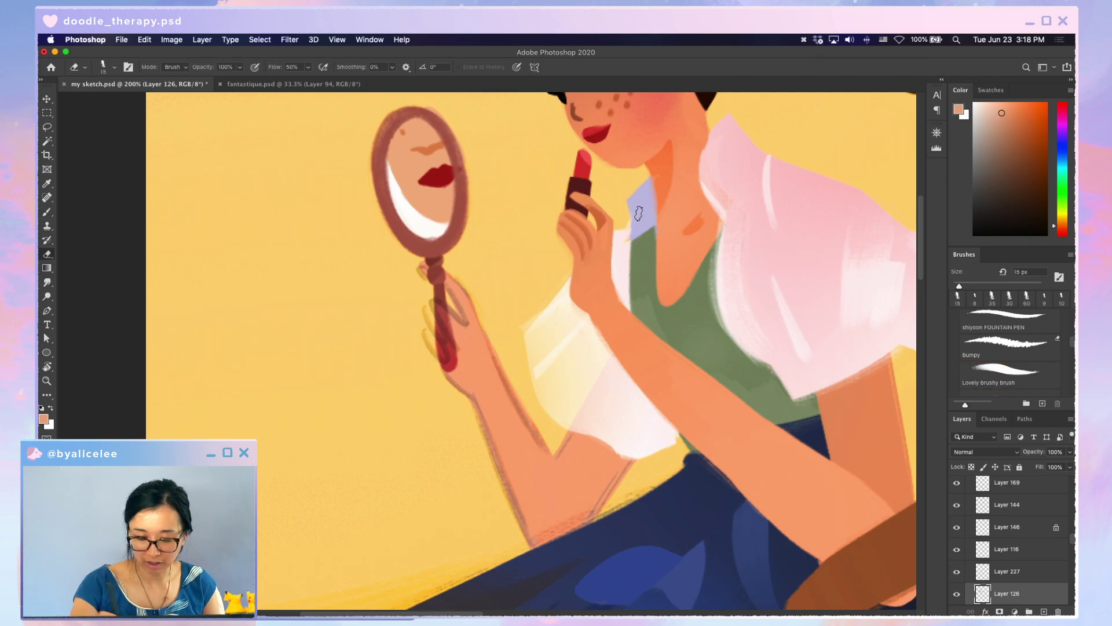
key(b)
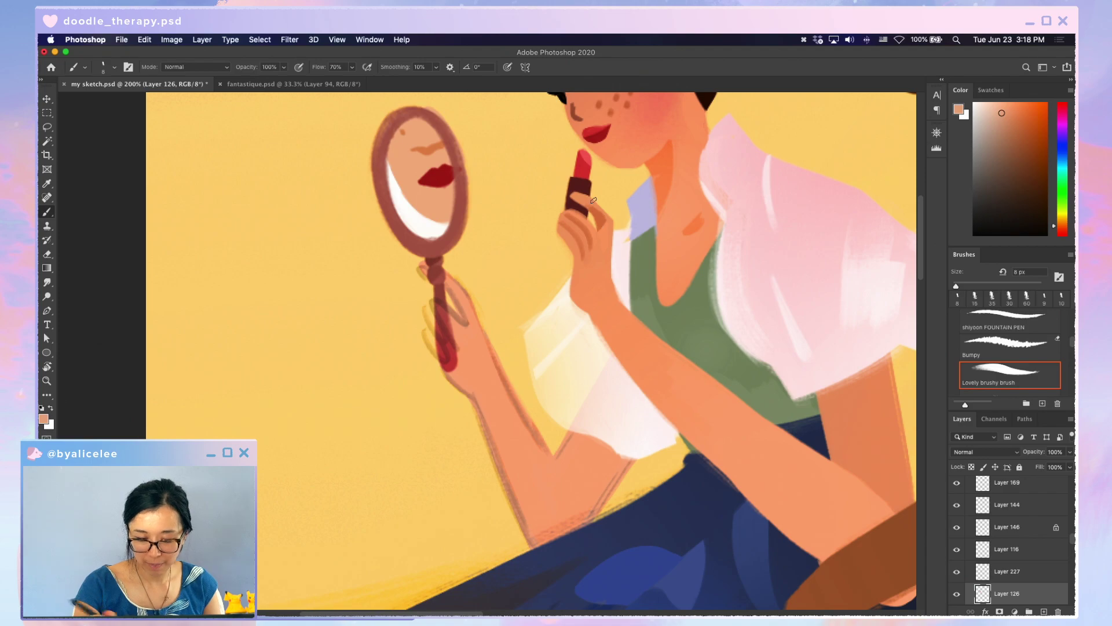
key(super+minus)
key(e)
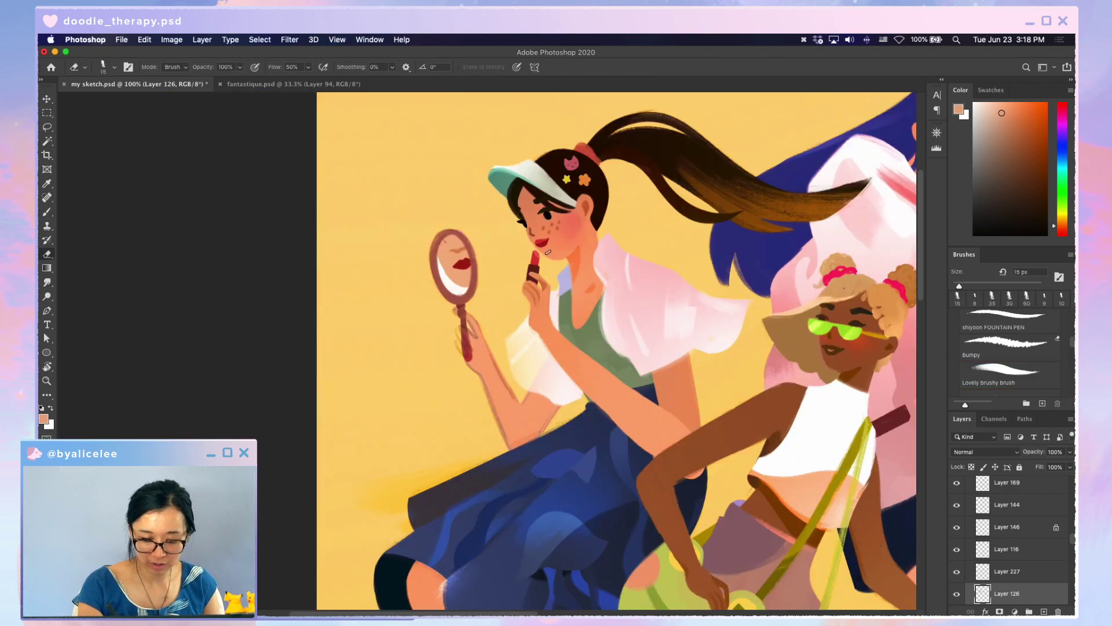
key(super+s)
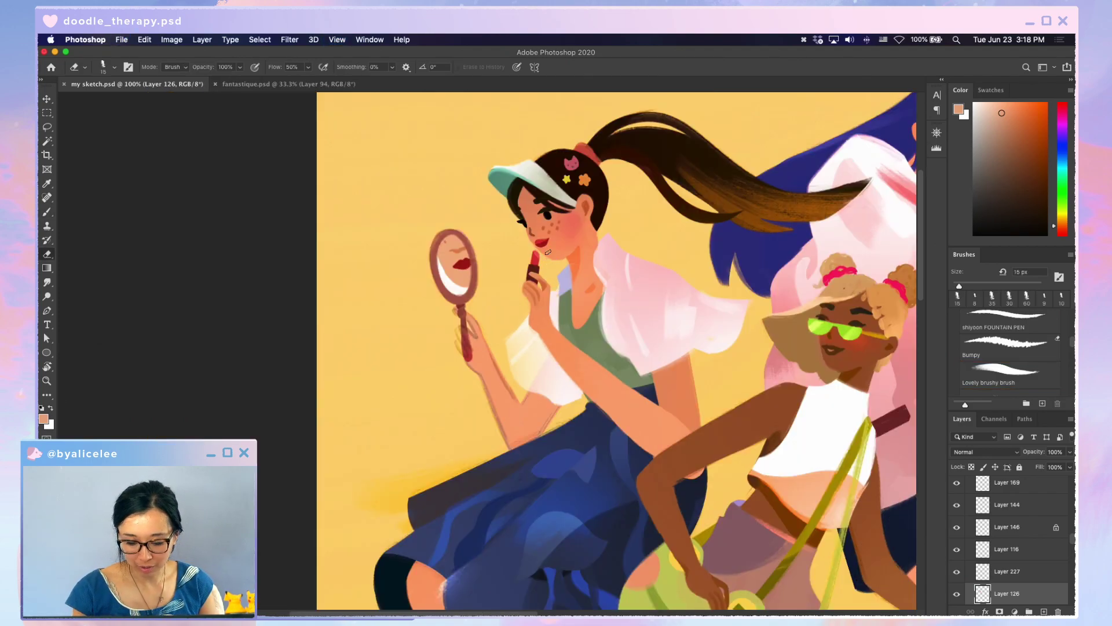
- Review the whole illustration at 50% zoom, save the file and switch to full-screen view with the menu bar
key(b)
key(v)
key(super+s)
drag(651, 520, 723, 317)
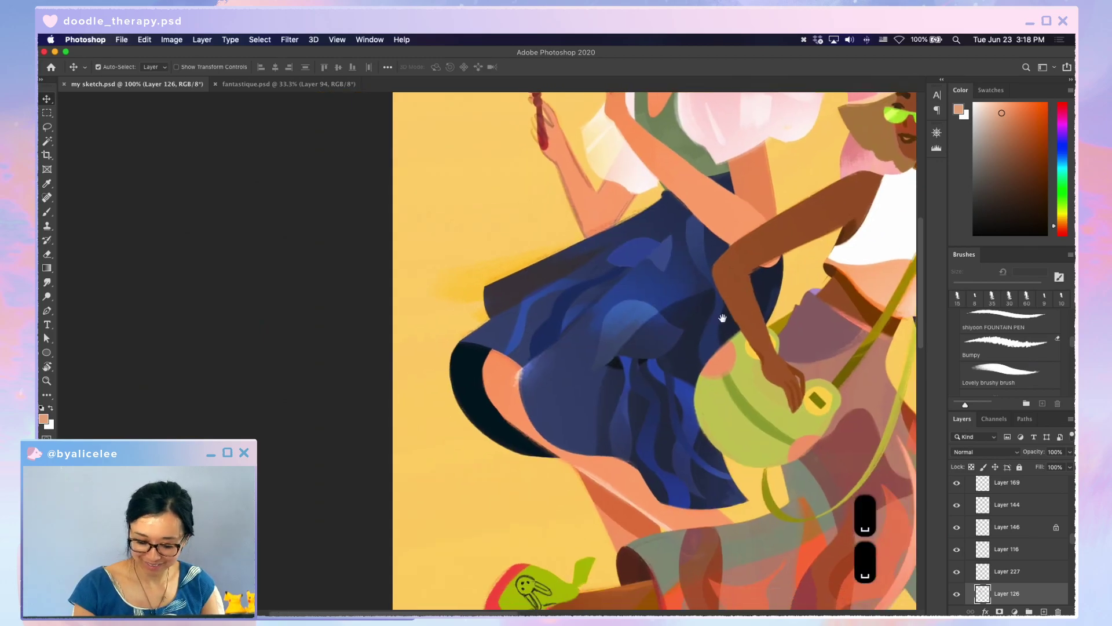
key(super+minus)
key(super+minus)
key(super+minus)
key(super+equal)
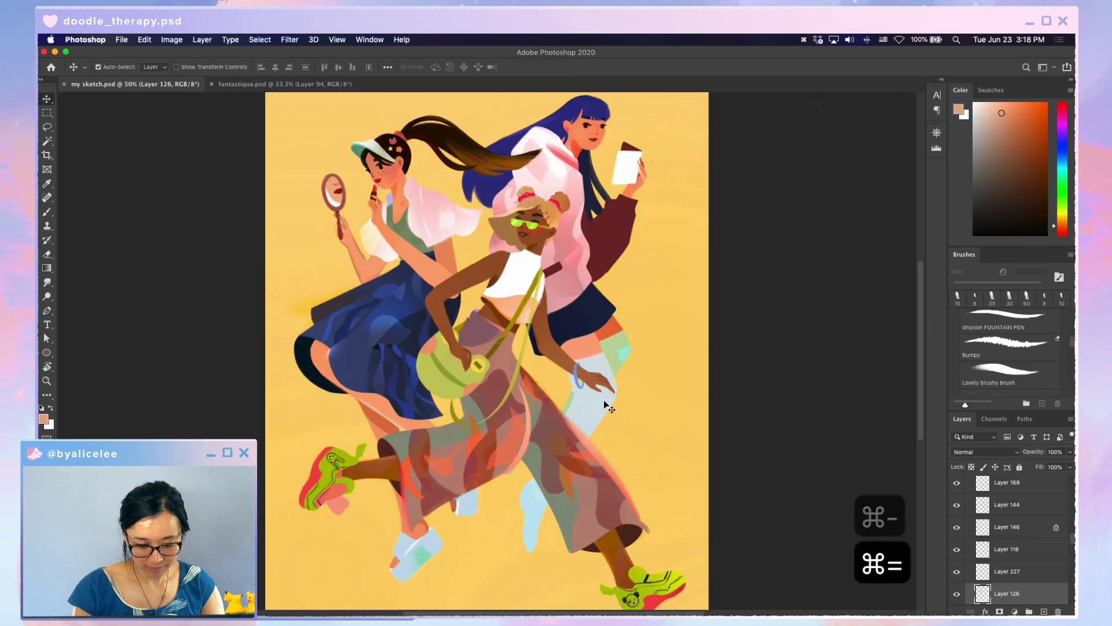
scroll(637, 403, left, 3)
key(super+s)
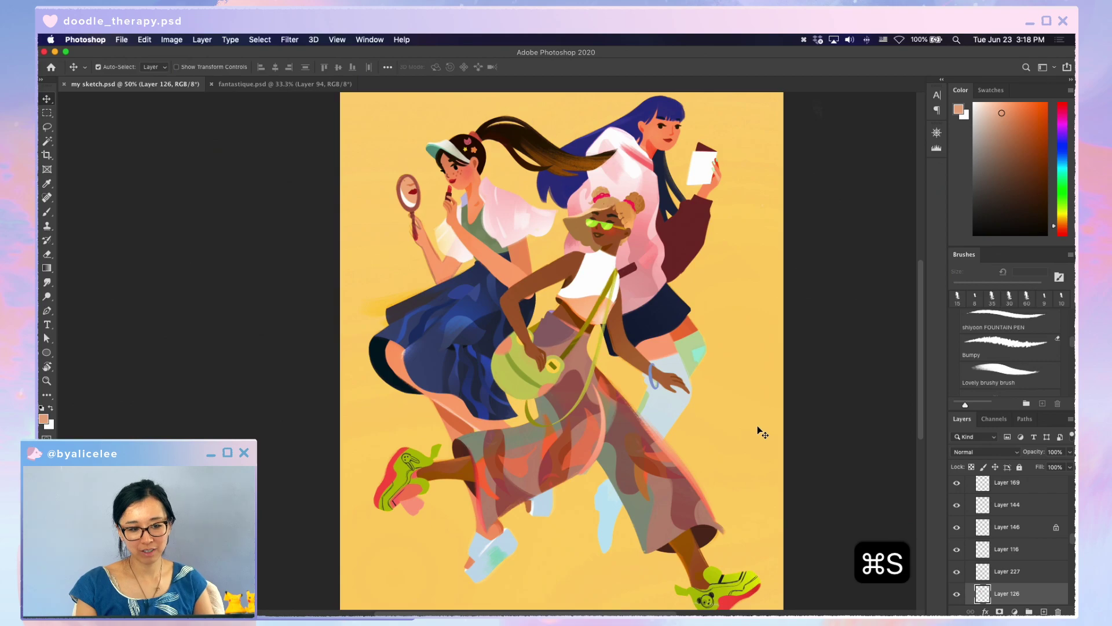
key(f)
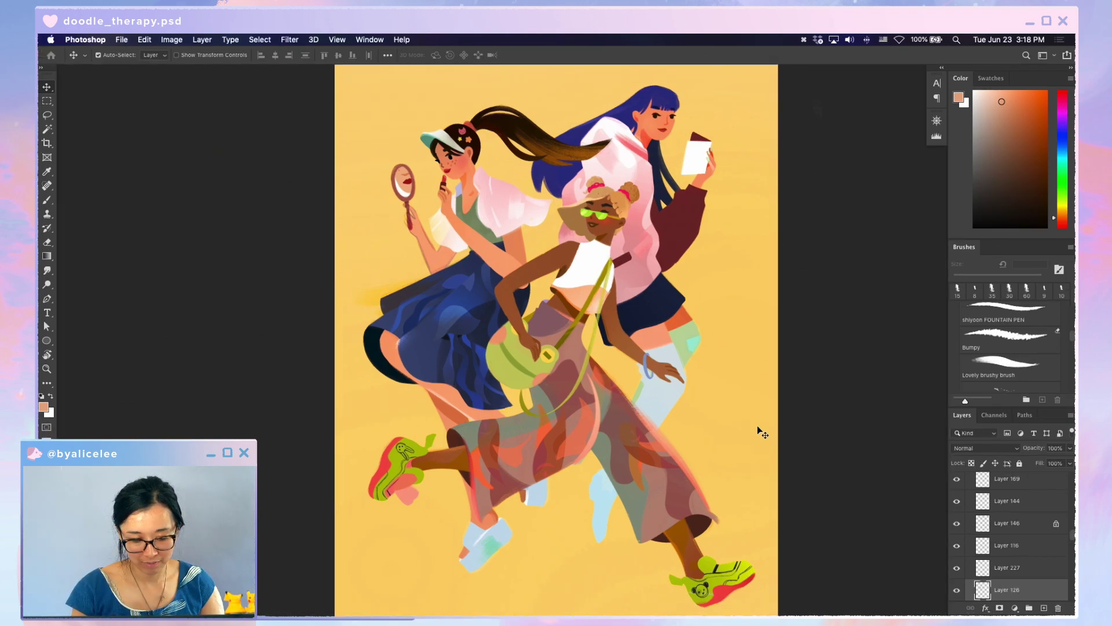
- Select Layer 107 at the visor-wearing woman's face, switch to the Eraser and save the file
key(v)
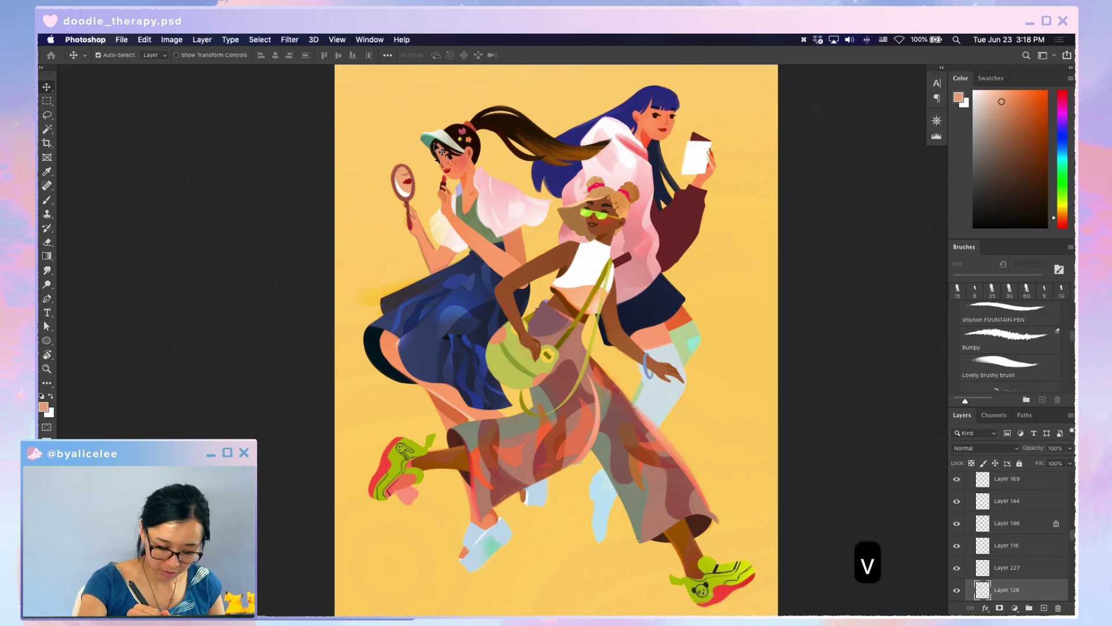
key(v)
click(434, 151)
key(e)
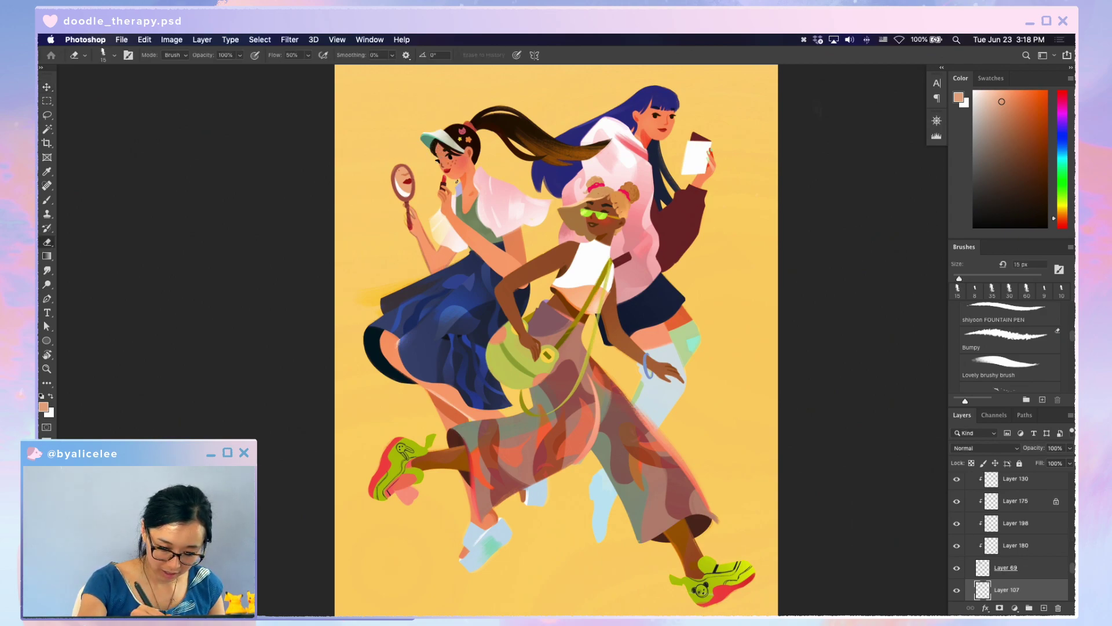
key(super+s)
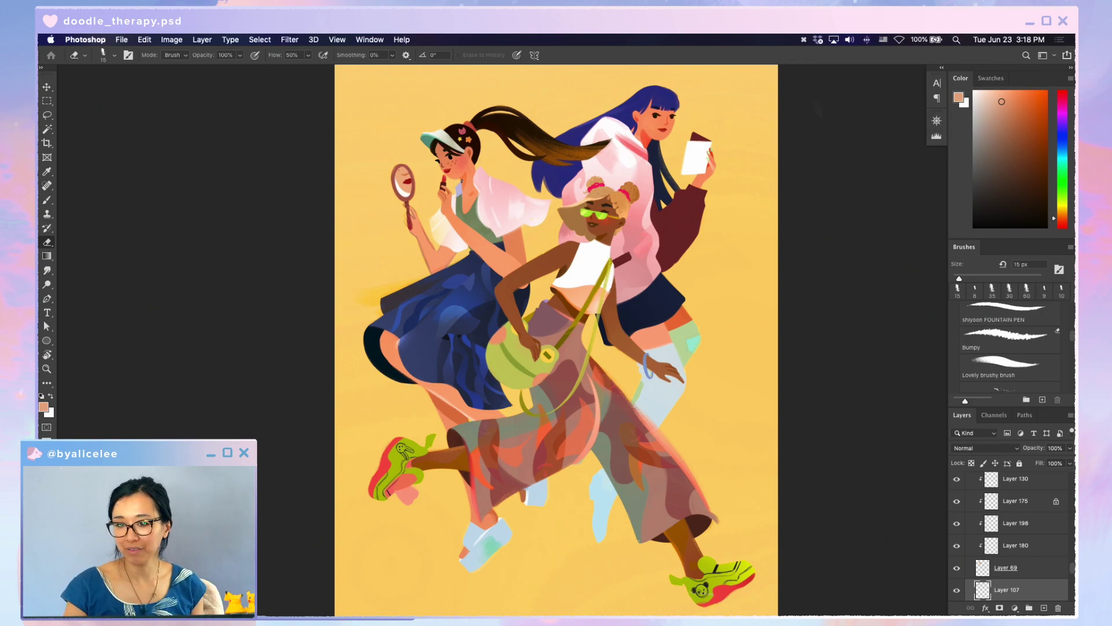
key(super+s)
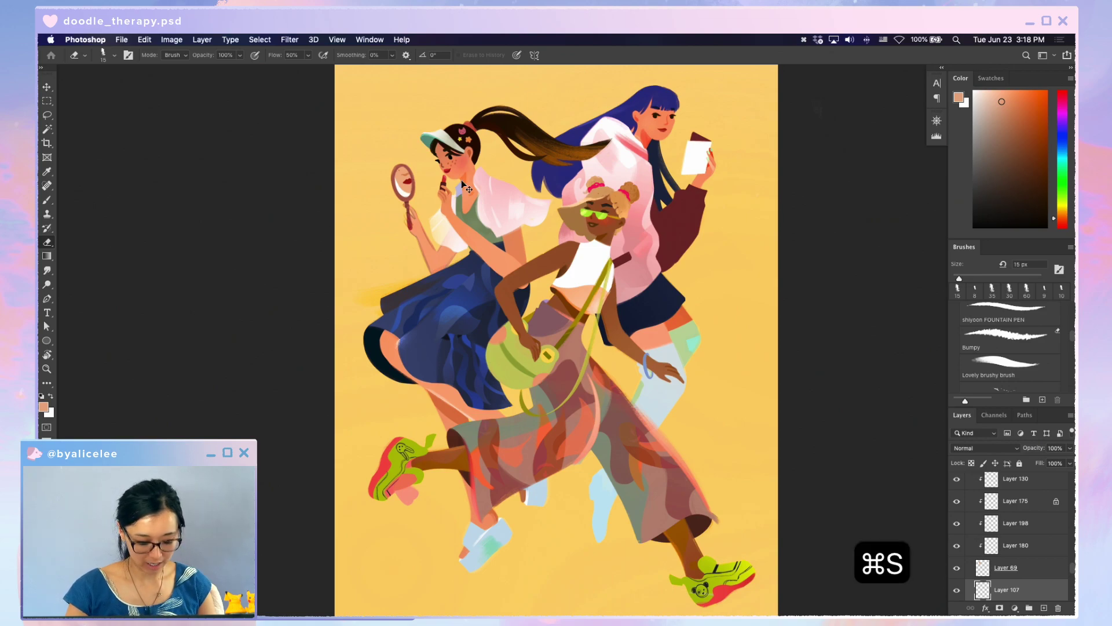
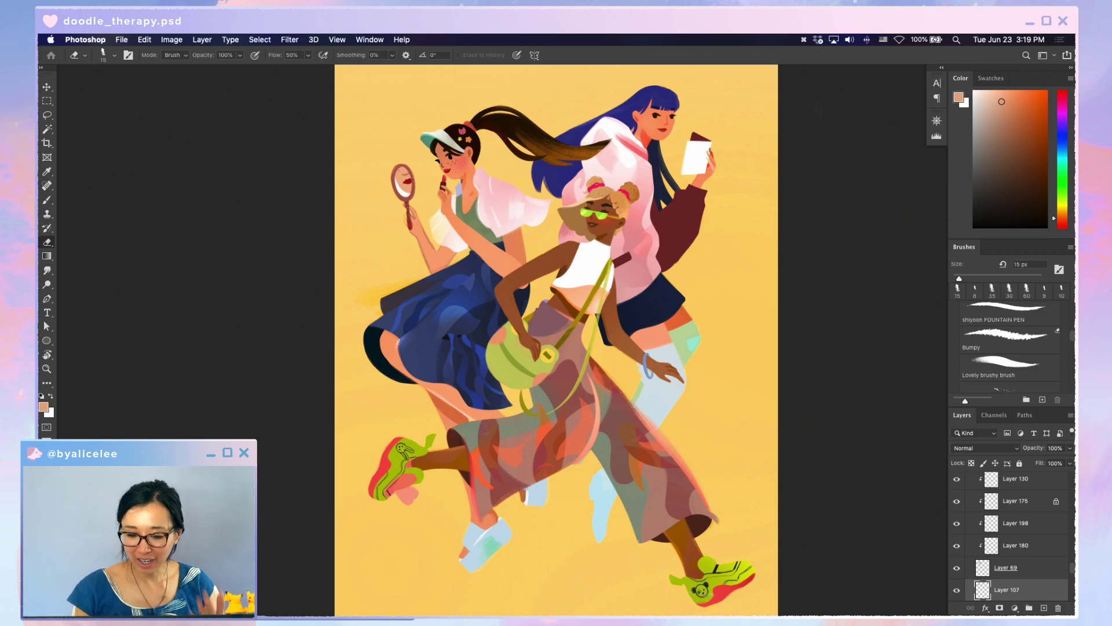
- Select Layer 138 of the mirror-holding arm, look over the lower half of the illustration, and save the file
key(super+s)
key(super+equal)
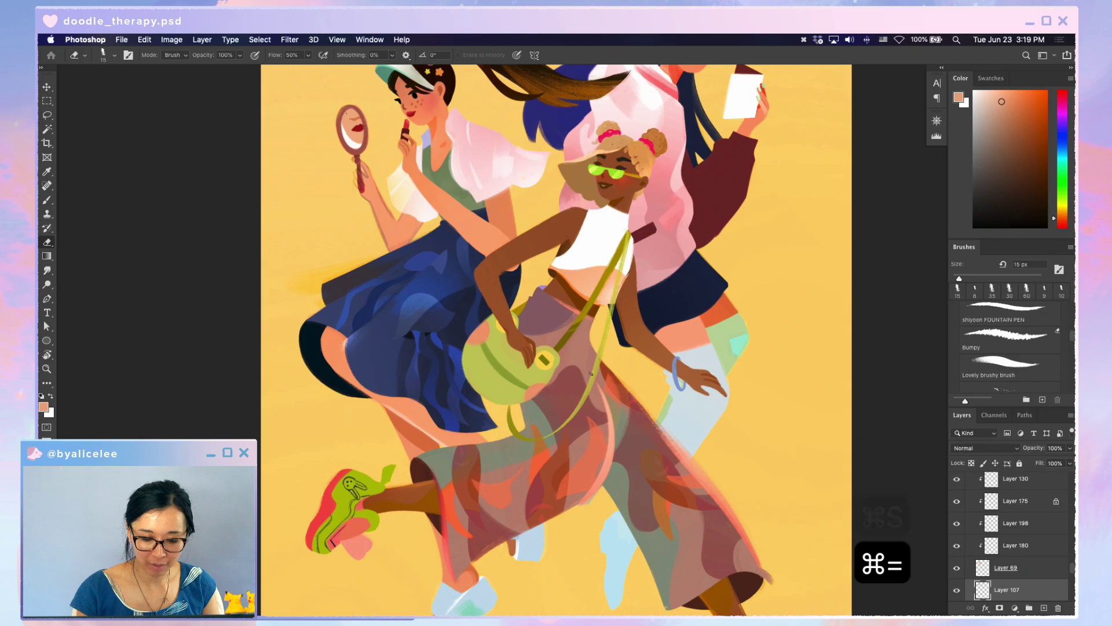
drag(595, 339, 703, 433)
key(v)
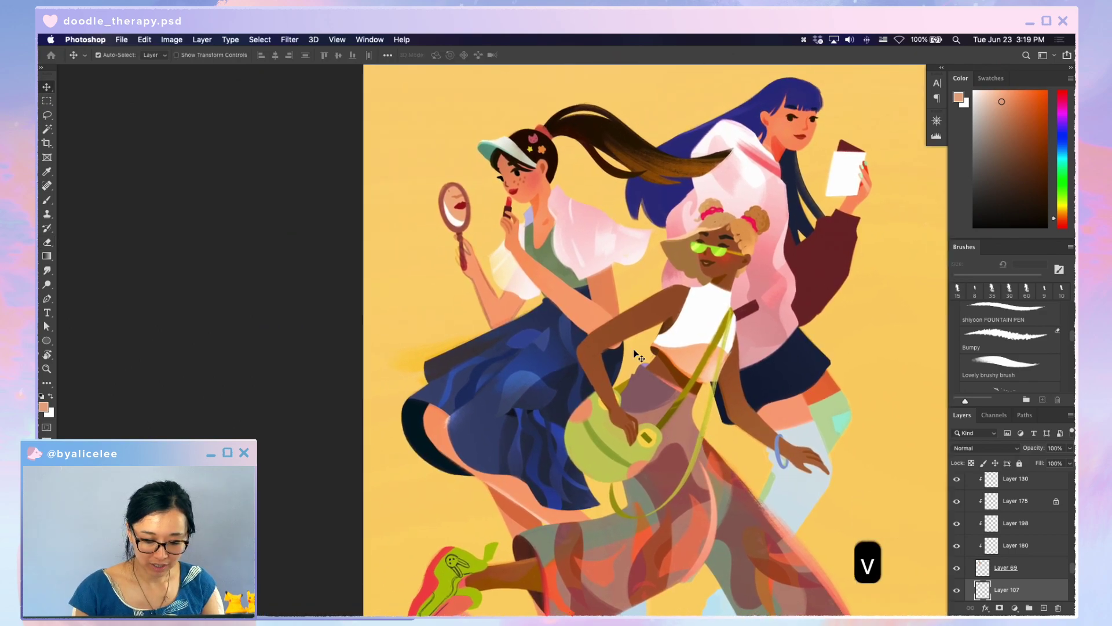
click(509, 310)
key(super+s)
drag(698, 522, 643, 363)
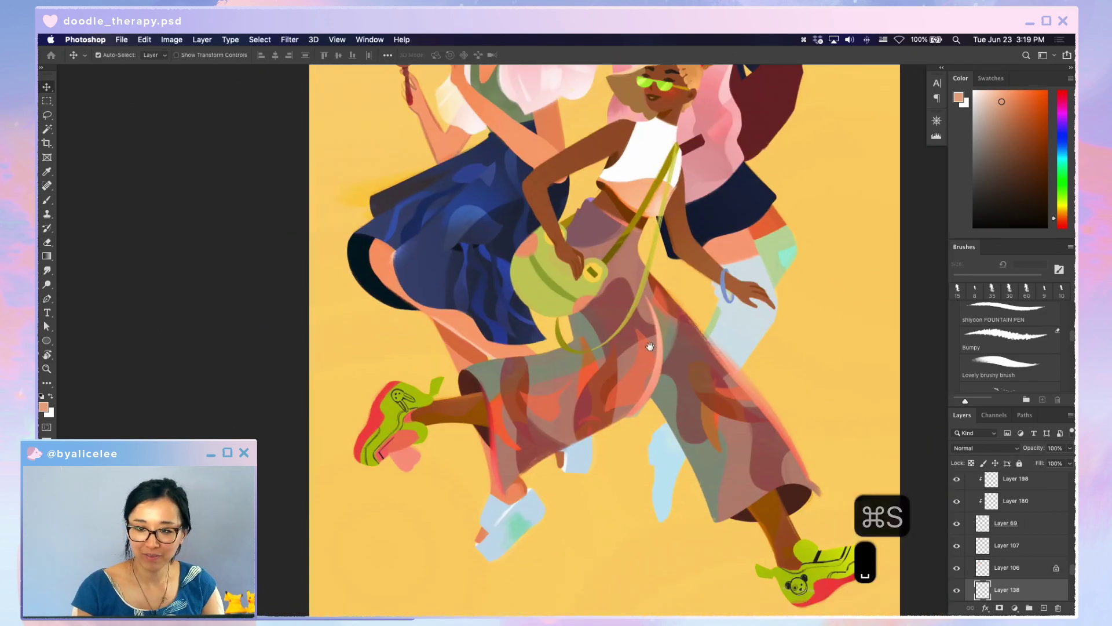
key(super+s)
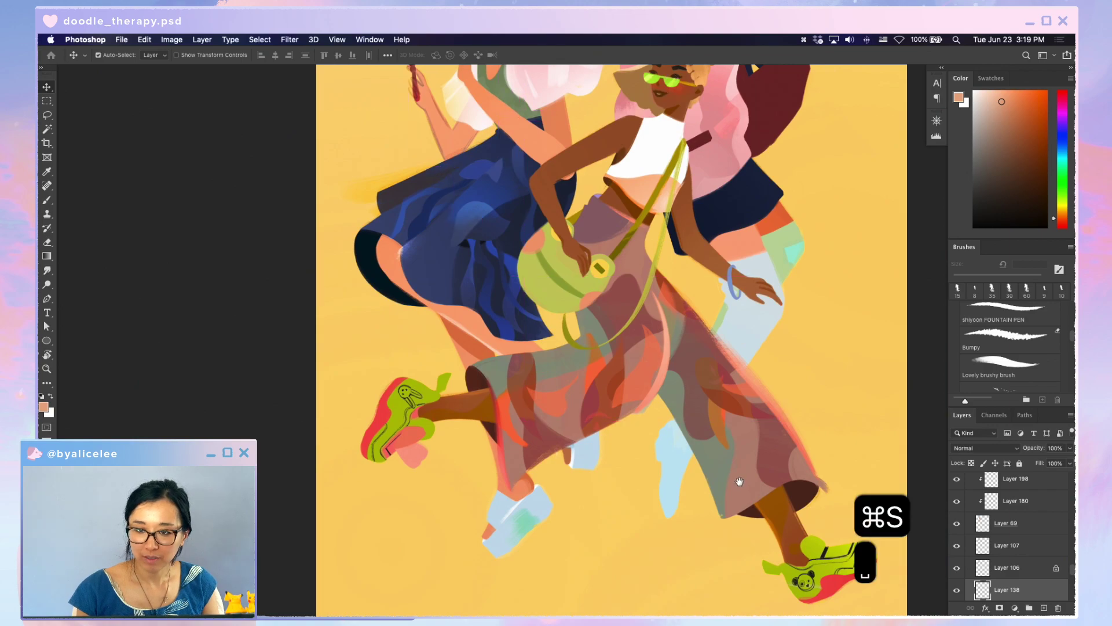
- Select the dark sketch lines on the front green sneaker, undo their accidental move, and reduce Layer 214's opacity to 20%
drag(740, 481, 721, 457)
key(super+equal)
drag(786, 423, 618, 166)
drag(829, 311, 790, 271)
key(super+equal)
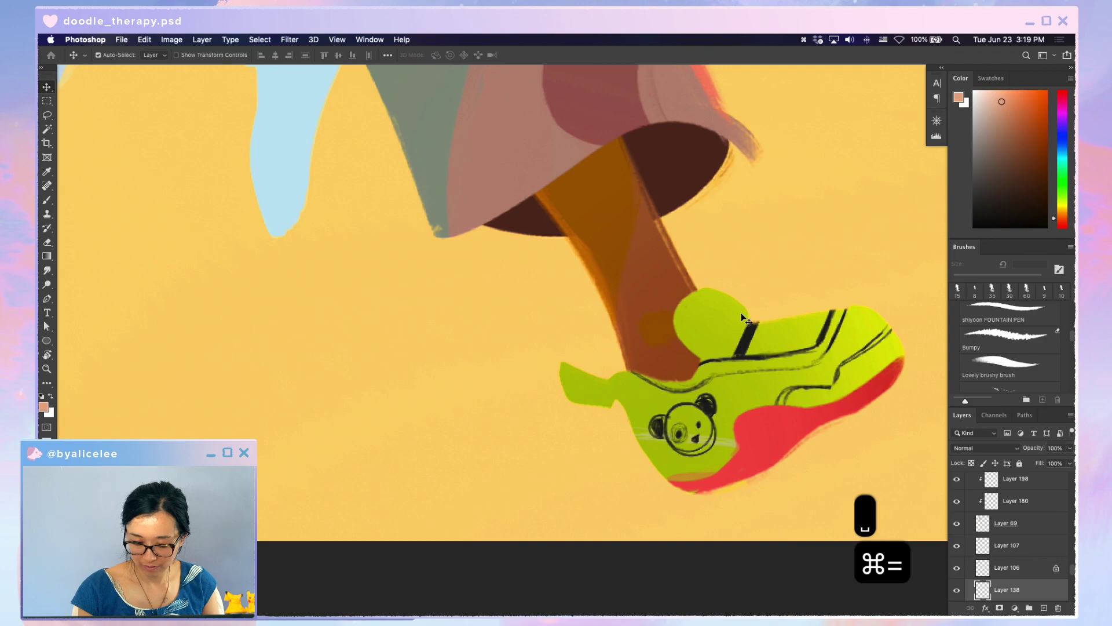
key(v)
drag(825, 341, 822, 336)
key(super+z)
key(v)
key(2)
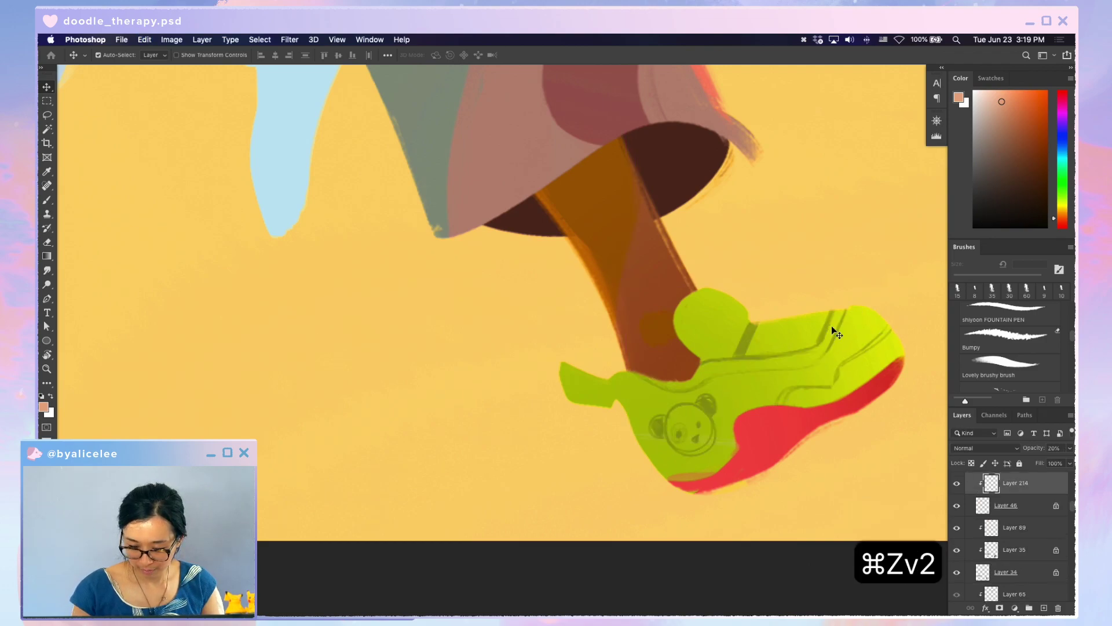
- Add a new layer above the sneaker sketch, sample the olive green of its lines and darken the brush colour slightly
key(super+n)
key(Return)
key(i)
click(836, 323)
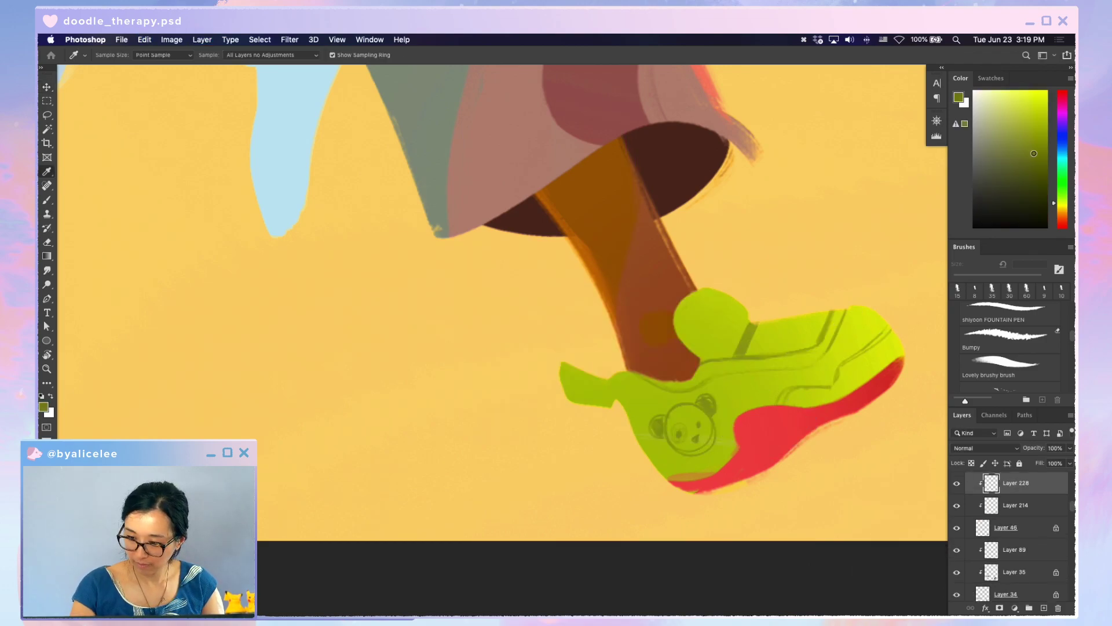
key(r)
mouse_move(753, 249)
mouse_down()
mouse_move(738, 276)
mouse_move(731, 444)
mouse_move(643, 521)
mouse_up()
key(b)
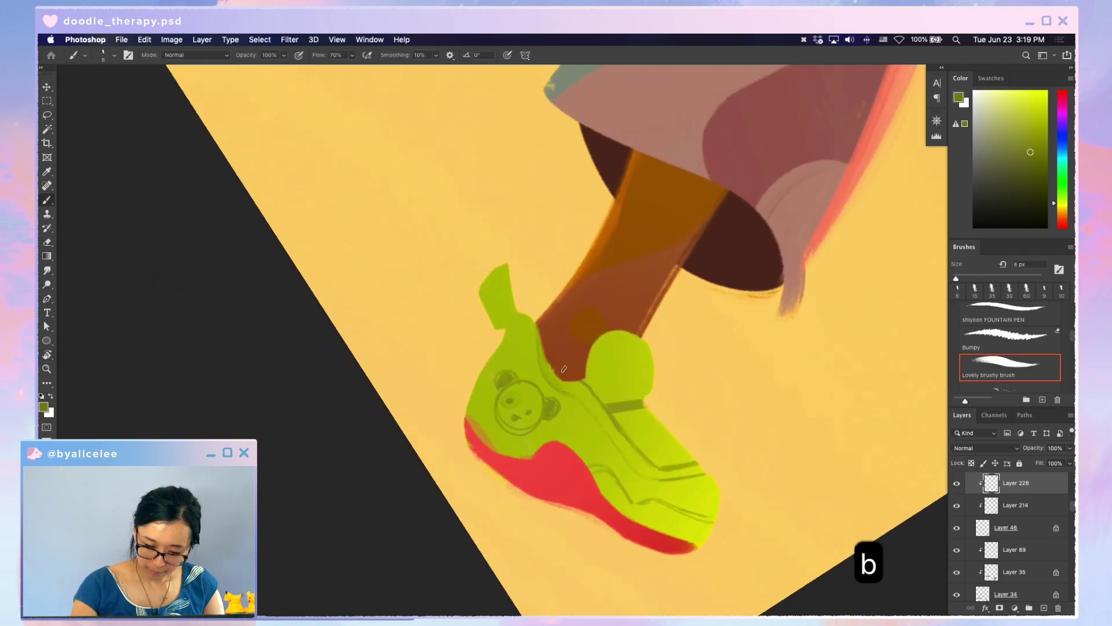
drag(1035, 161, 1035, 168)
key(b)
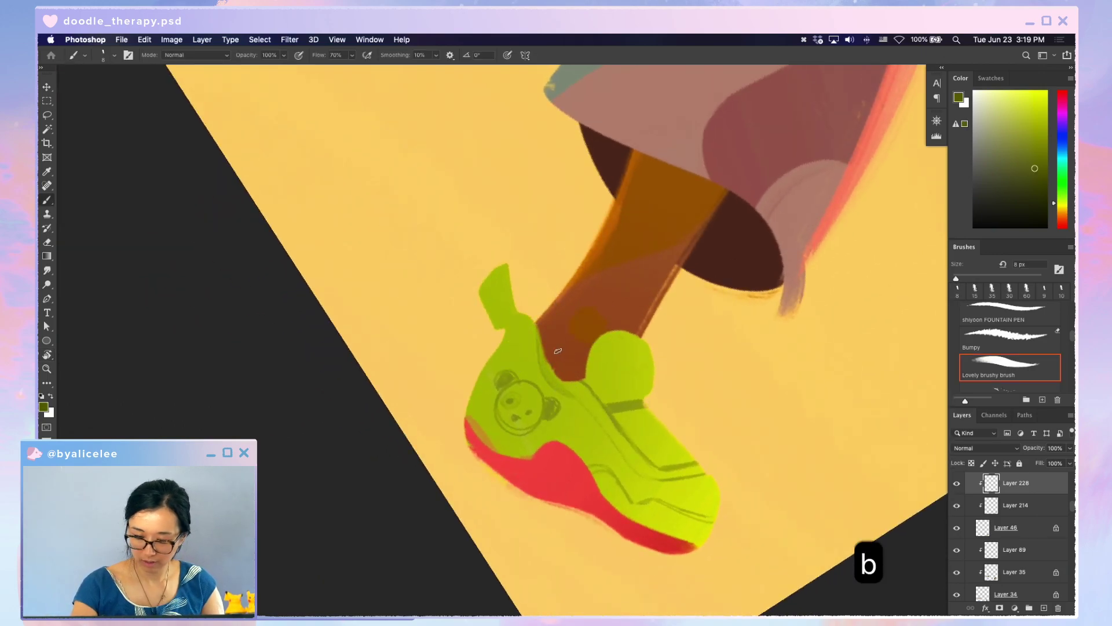
- Paint a thick dark olive band from the sneaker's ankle opening down to the toe on Layer 228, enlarging the brush to 25 px
mouse_move(542, 336)
mouse_down()
mouse_move(584, 397)
mouse_move(541, 345)
mouse_move(574, 391)
mouse_up()
key(b)
key(bracketright)
key(bracketright)
key(bracketright)
key(bracketright)
key(bracketright)
key(b)
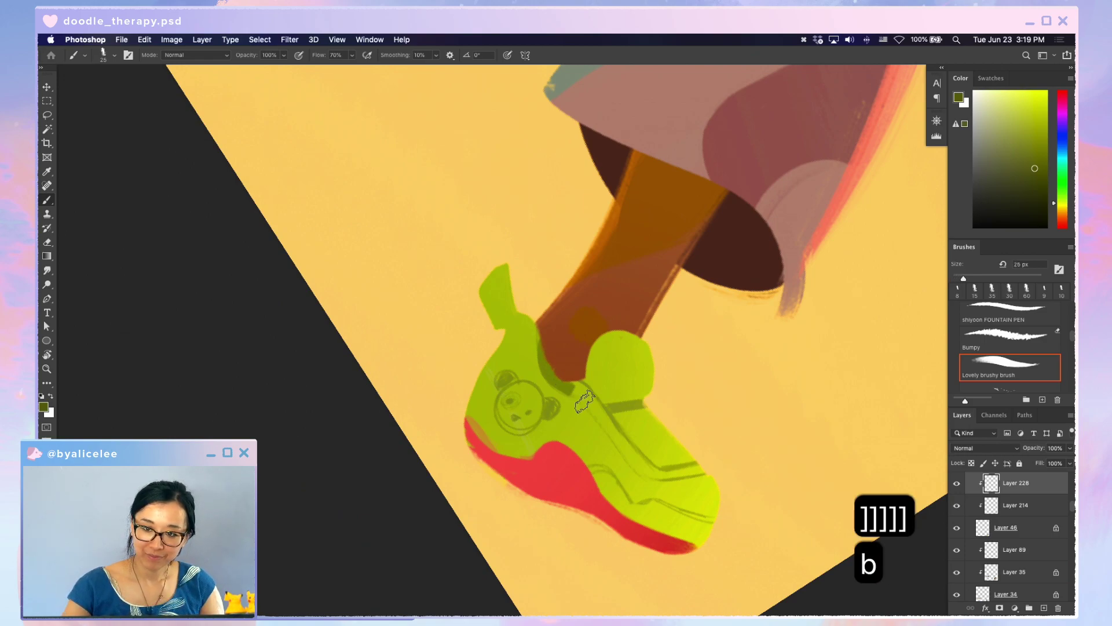
mouse_move(542, 324)
mouse_down()
mouse_move(579, 400)
mouse_move(634, 461)
mouse_up()
drag(597, 405, 654, 481)
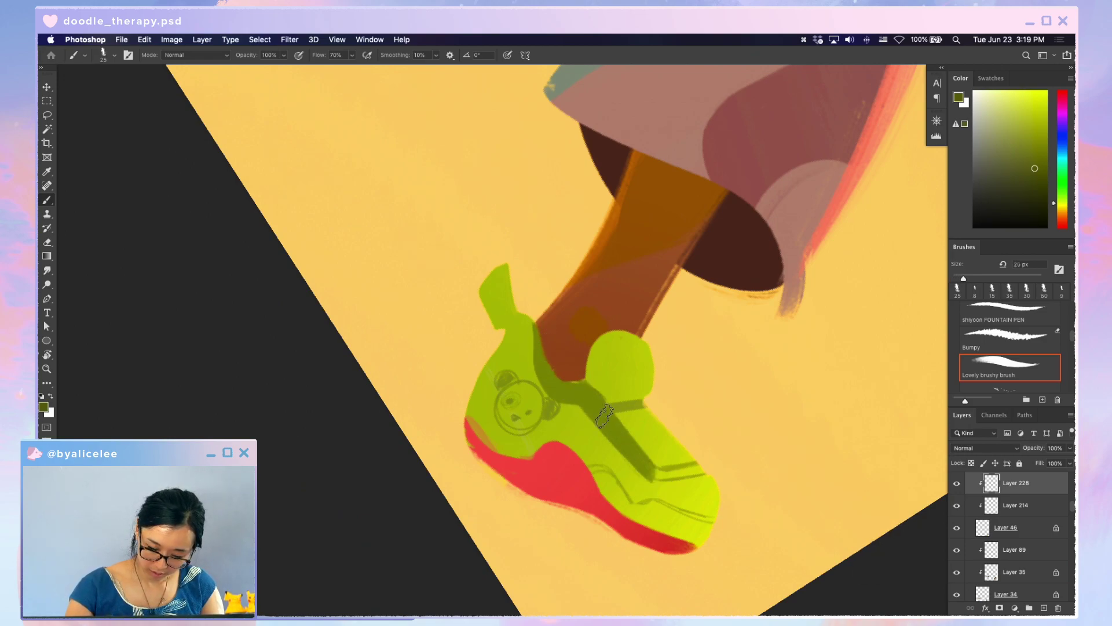
drag(571, 365, 654, 478)
mouse_move(609, 417)
mouse_down()
mouse_move(655, 469)
mouse_move(713, 475)
mouse_move(653, 467)
mouse_up()
- Refine the edges of the sneaker's olive band with the 15 px eraser and 25 px brush, and reset the canvas rotation
key(e)
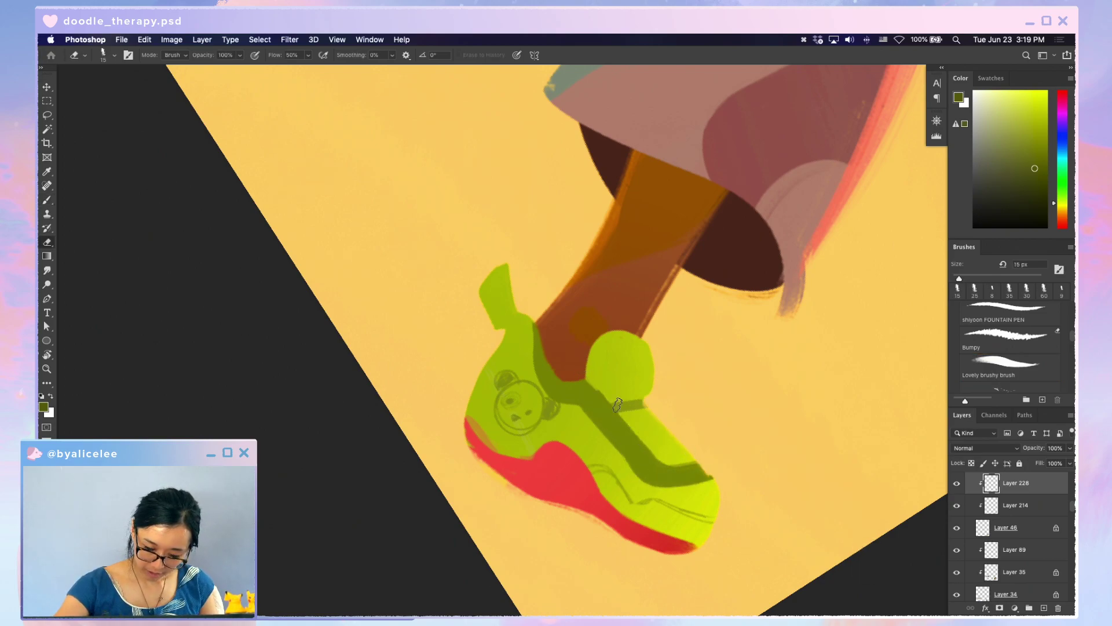
key(Escape)
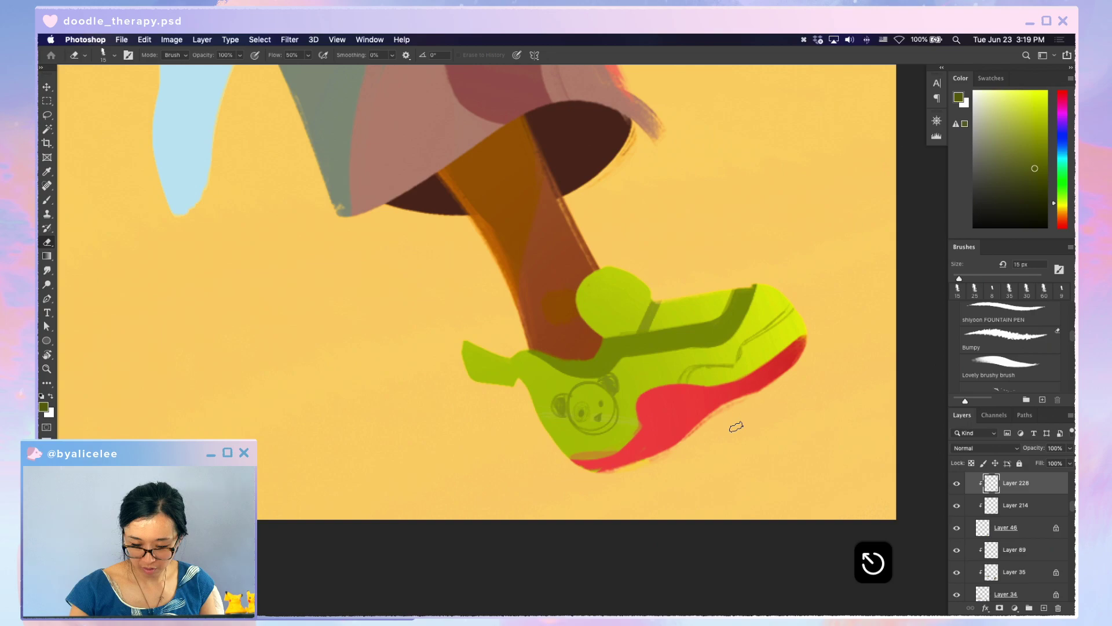
key(r)
drag(764, 401, 428, 591)
key(b)
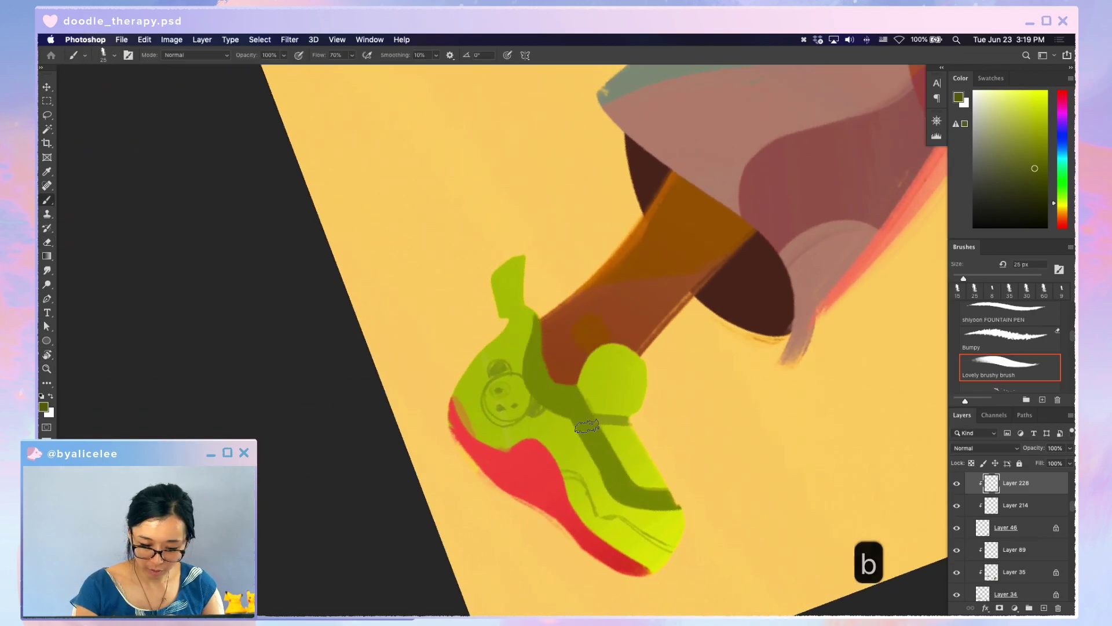
key(e)
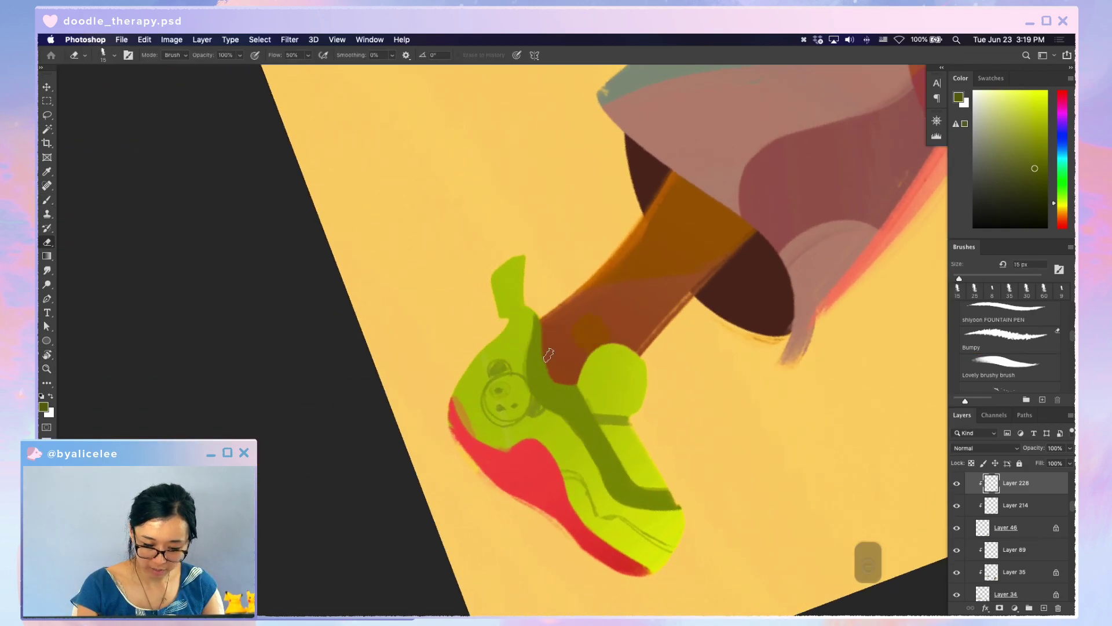
key(b)
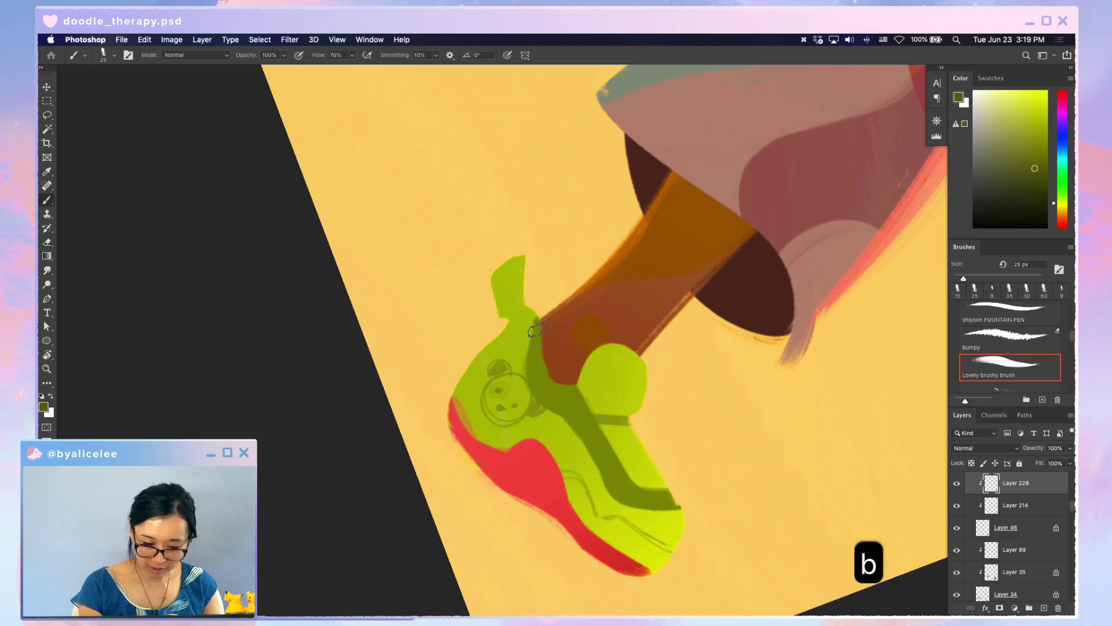
key(e)
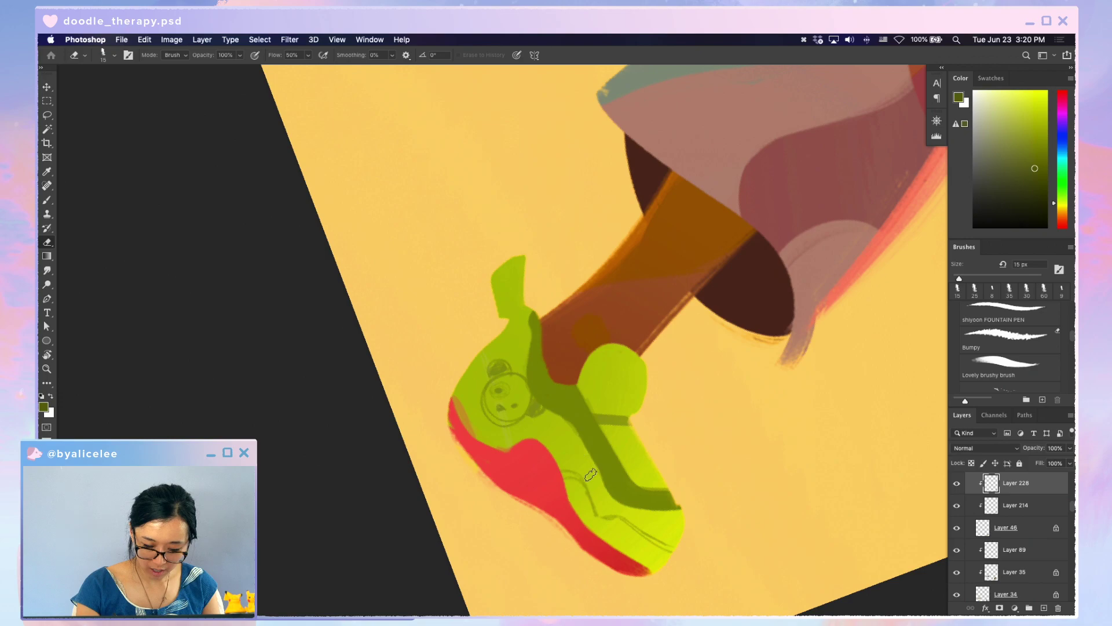
key(b)
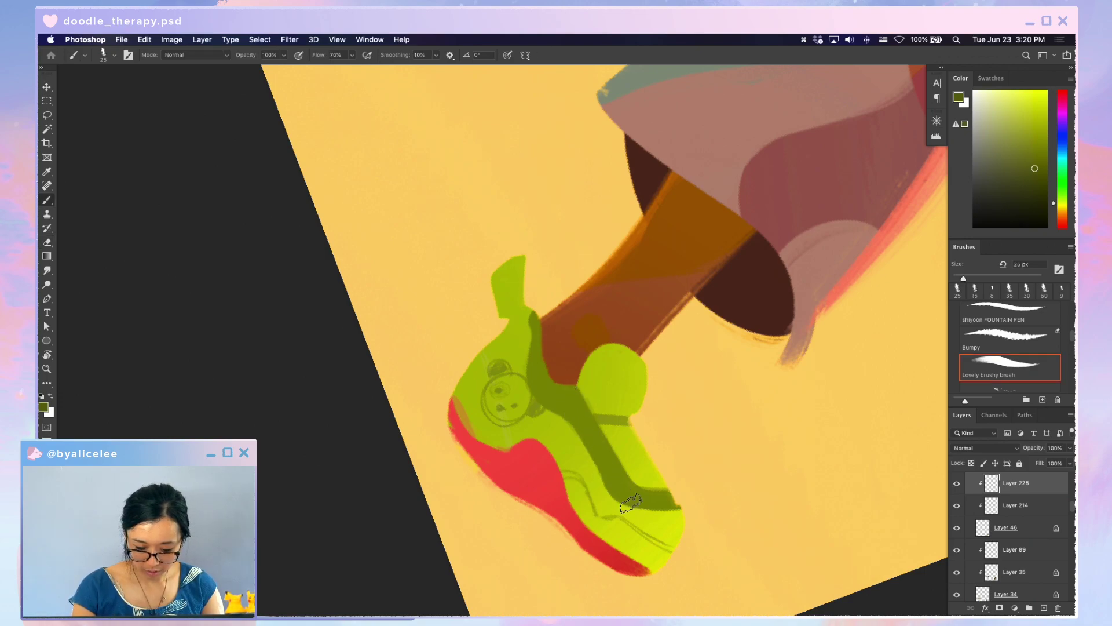
key(r)
key(Escape)
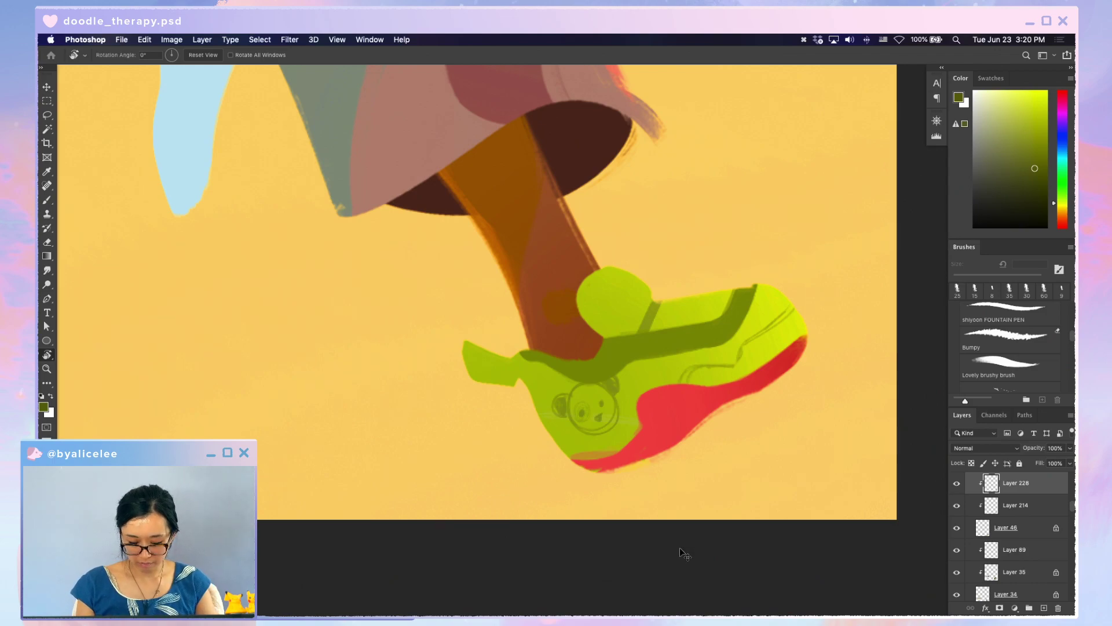
- Add a new layer directly beneath the sneaker's olive band layer, switch to the Eyedropper and save the file
key(super+shift+n)
key(Return)
key(super+bracketleft)
key(i)
key(super+s)
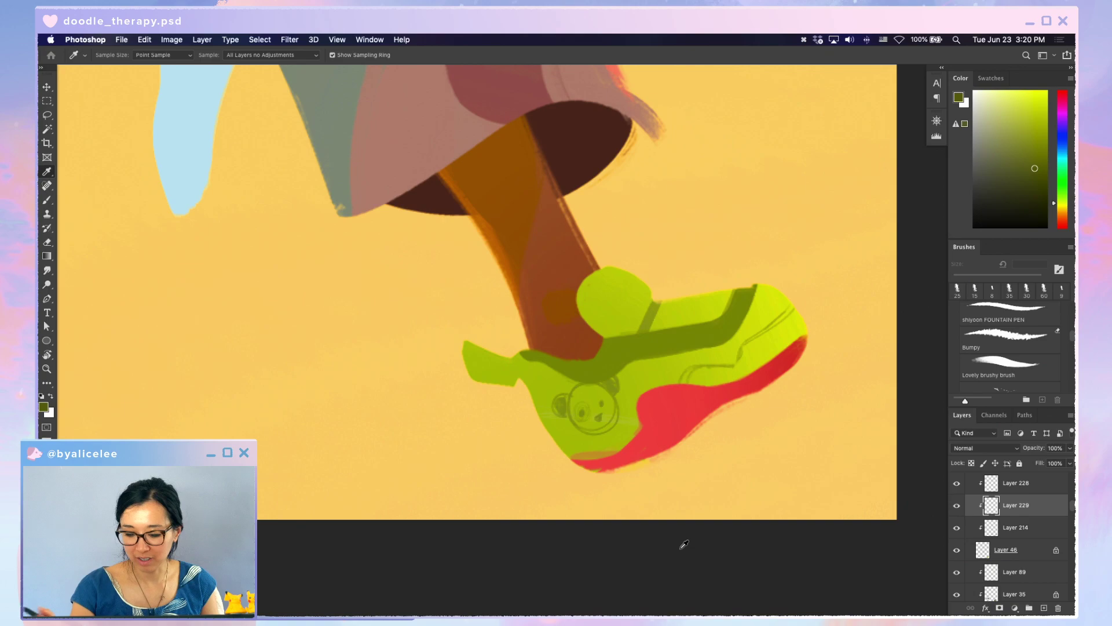
- Paint dusty pink panels along the sneaker's heel and toe, just above the red sole, on Layer 229 with the 25 px brush
click(800, 348)
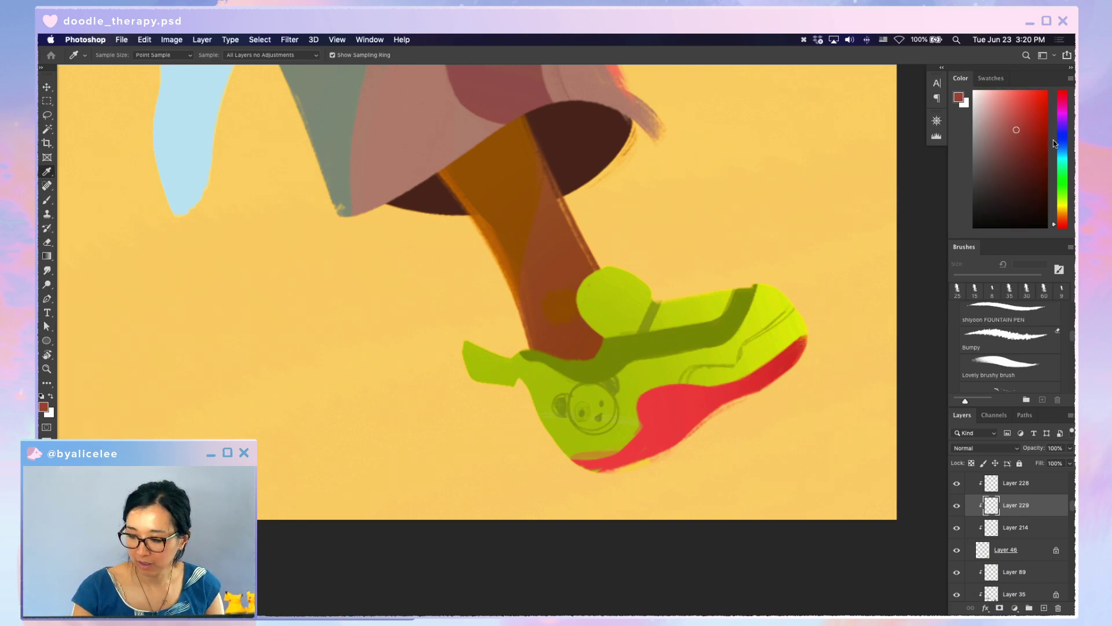
key(b)
mouse_move(809, 310)
mouse_down()
mouse_move(741, 362)
mouse_move(799, 333)
mouse_move(738, 365)
mouse_move(802, 328)
mouse_move(752, 363)
mouse_move(681, 379)
mouse_move(711, 387)
mouse_up()
key(super+z)
click(989, 120)
key(b)
mouse_move(551, 446)
mouse_down()
mouse_move(640, 459)
mouse_move(536, 440)
mouse_move(620, 449)
mouse_move(683, 487)
mouse_move(464, 325)
mouse_up()
key(r)
key(b)
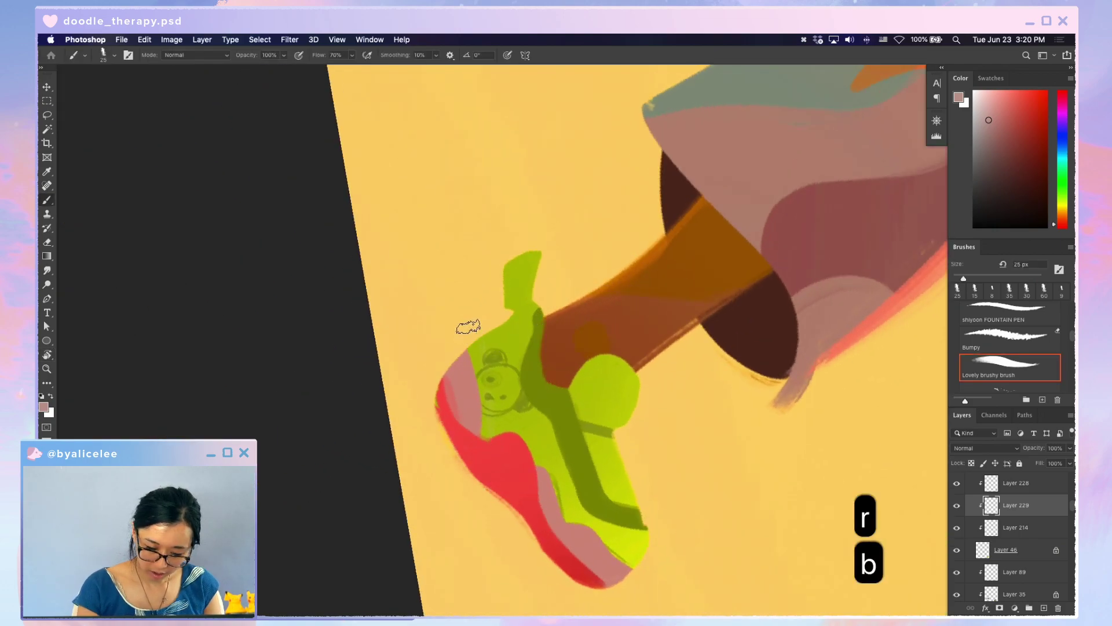
- Touch up the outer edge of the red sole on Layer 91 with a muted red 25 px brush and reset the canvas rotation
key(v)
click(503, 472)
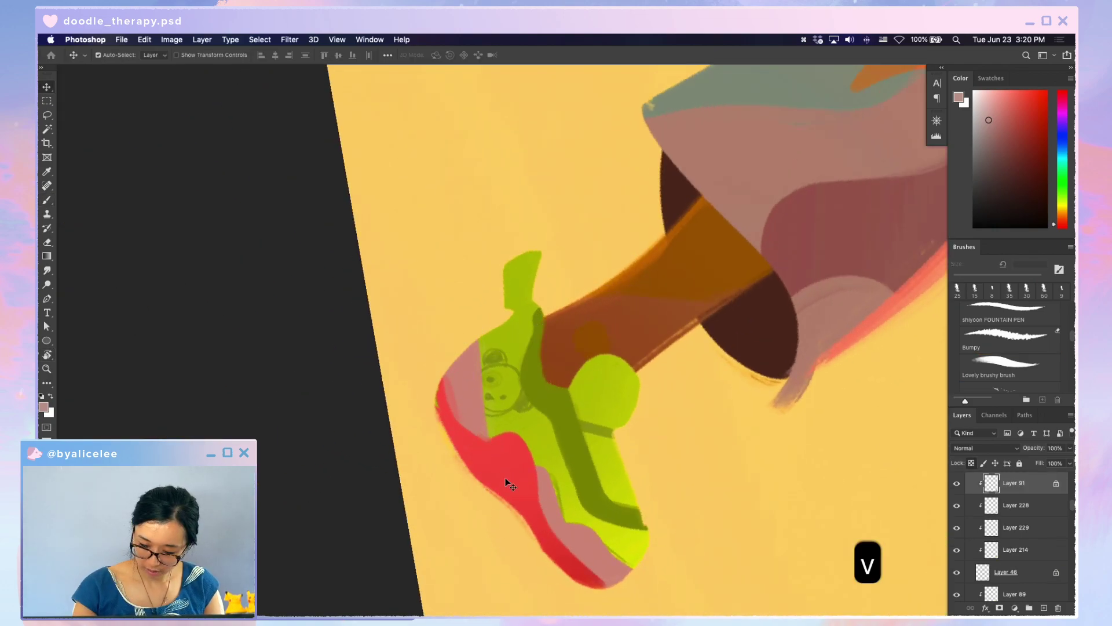
key(i)
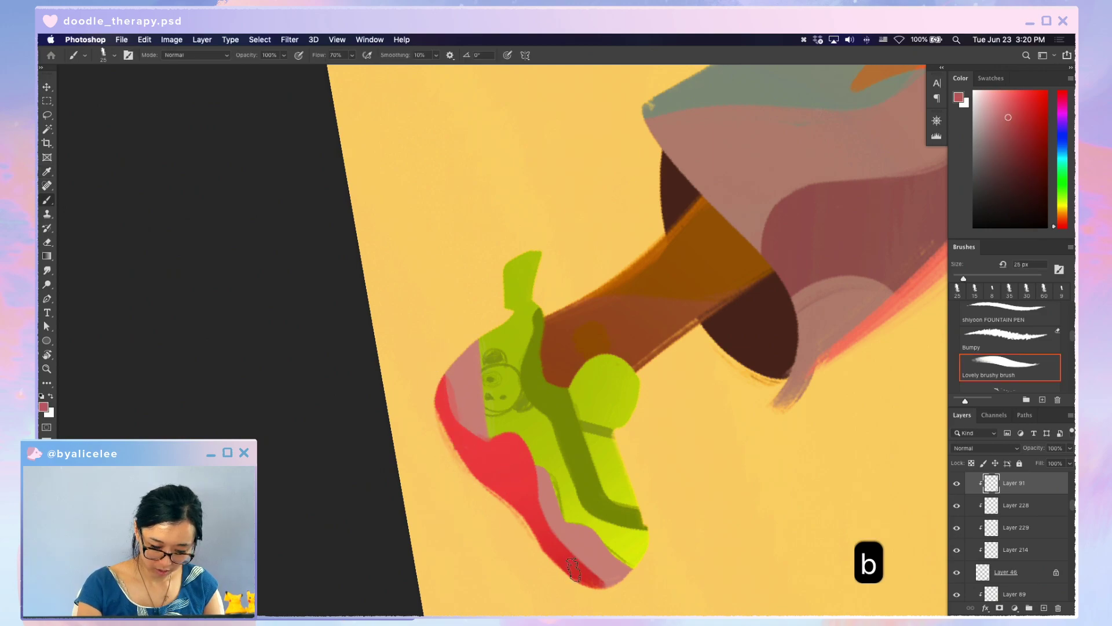
key(r)
key(Escape)
- Shift the sneaker's sole on Layer 91 to a lighter pinkish red with a Hue/Saturation adjustment
key(v)
click(714, 409)
click(715, 409)
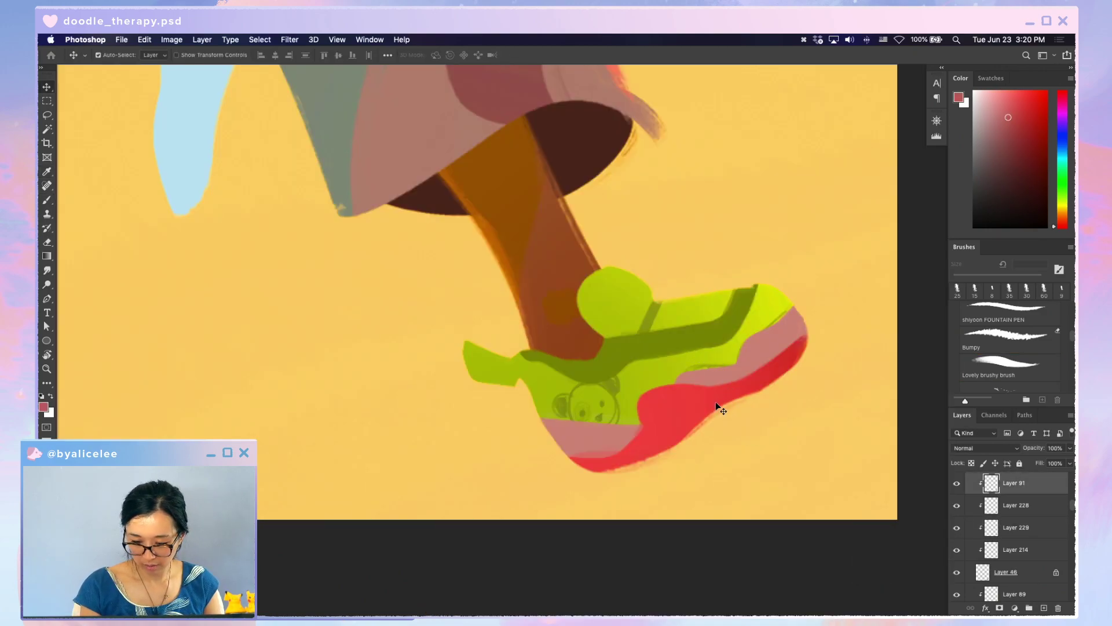
key(super+u)
key(super+s)
drag(725, 396, 737, 397)
drag(770, 271, 872, 111)
click(908, 180)
- Set the Hue of the heel and toe panels on Layer 229 to +22 with Hue/Saturation and save the file
key(v)
click(774, 345)
key(super+s)
key(super+u)
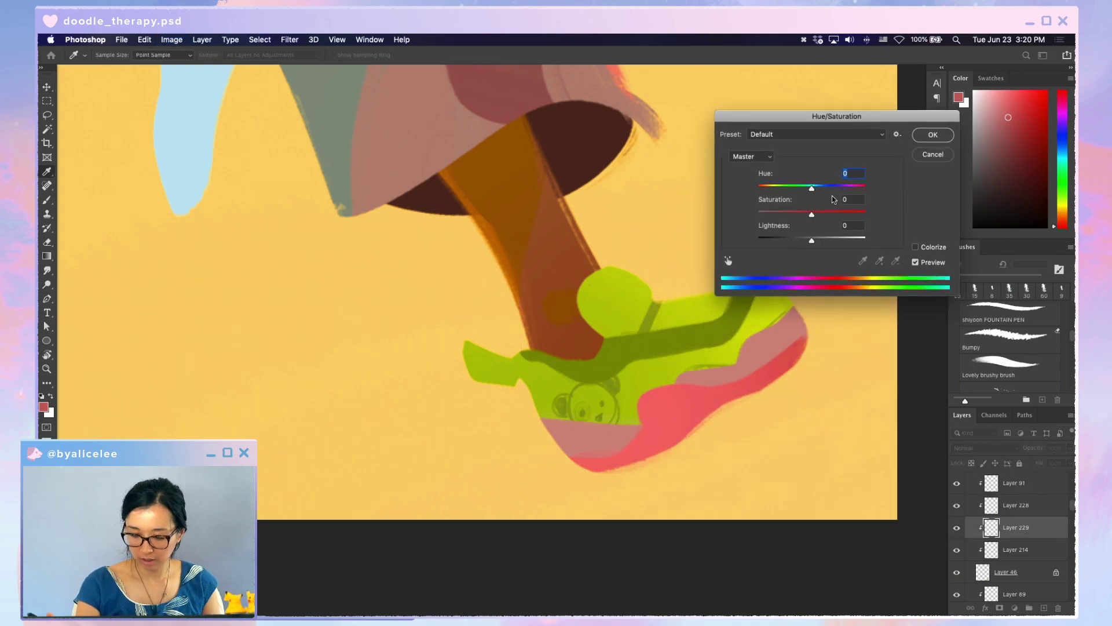
drag(812, 188, 823, 188)
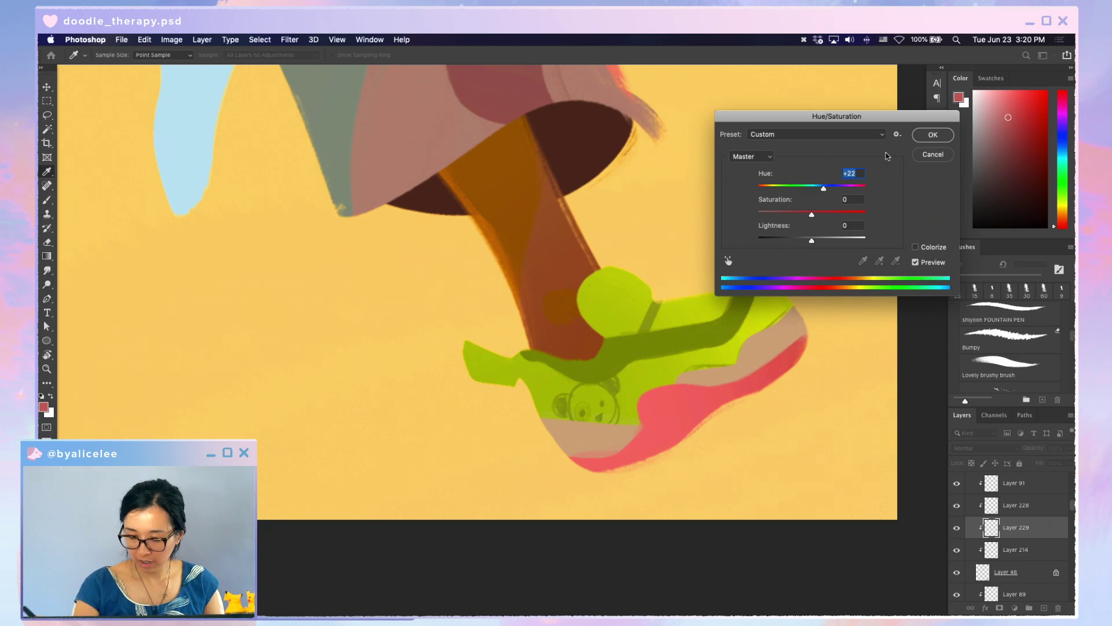
click(934, 135)
key(super+s)
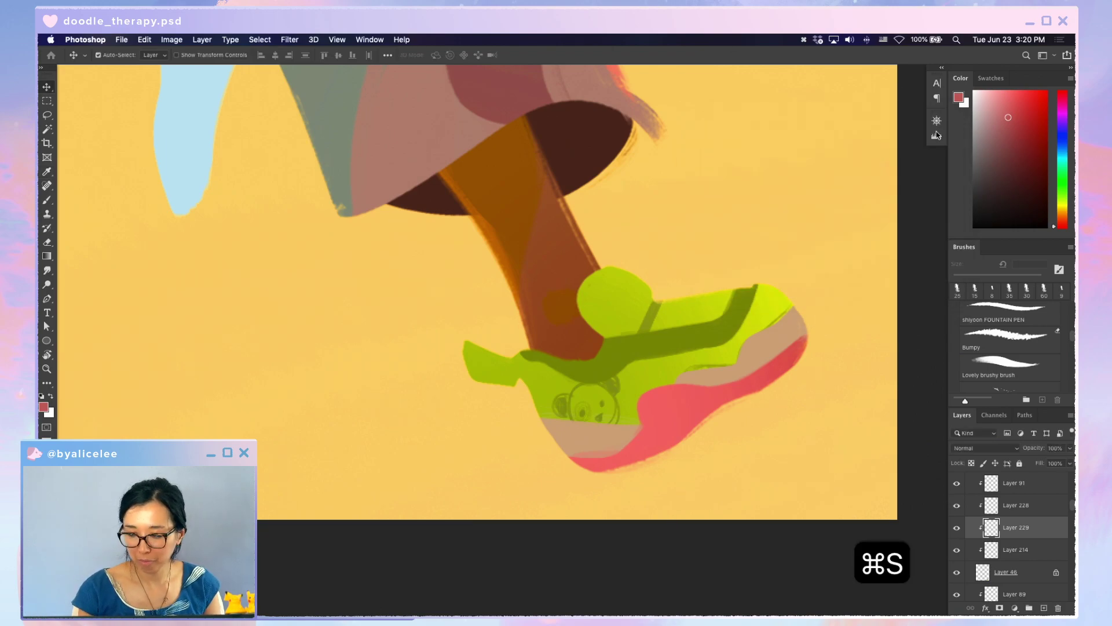
- Trim the toe end of the olive band on Layer 228 with the 15 px eraser and save the file
key(v)
key(super+minus)
key(super+minus)
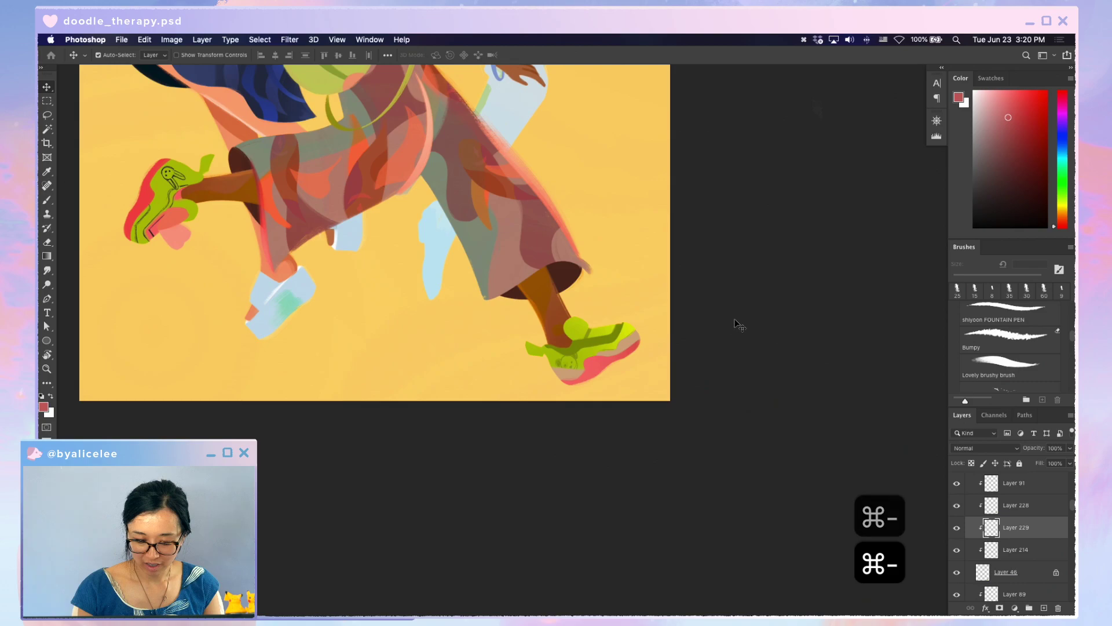
key(super+equal)
key(super+equal)
click(759, 298)
key(e)
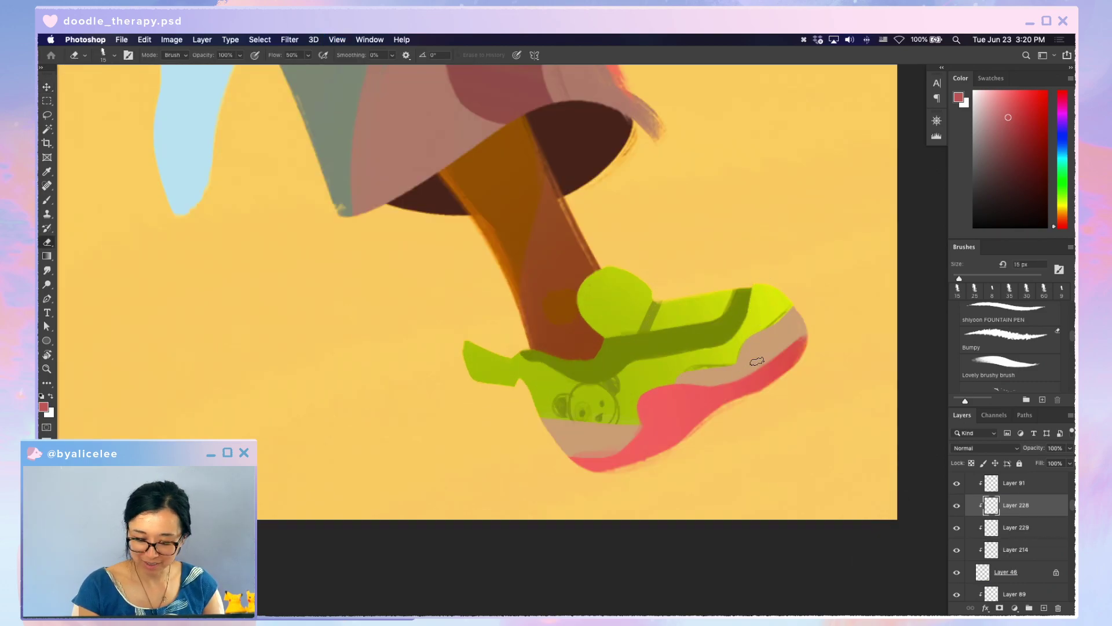
key(super+s)
- Paint the sneaker's heel tab with the band's sampled olive, clean its edges with the 8 px eraser and save the file
key(i)
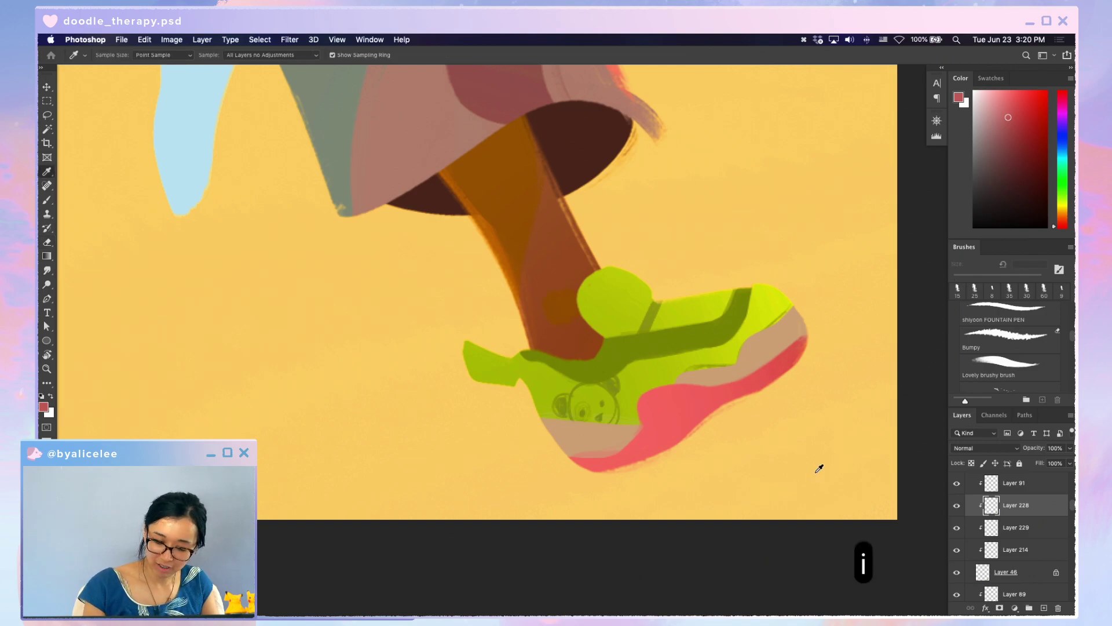
click(642, 345)
key(b)
mouse_move(509, 347)
mouse_down()
mouse_move(494, 348)
mouse_move(475, 376)
mouse_move(524, 389)
mouse_up()
key(e)
key(bracketleft)
key(bracketleft)
key(bracketleft)
key(e)
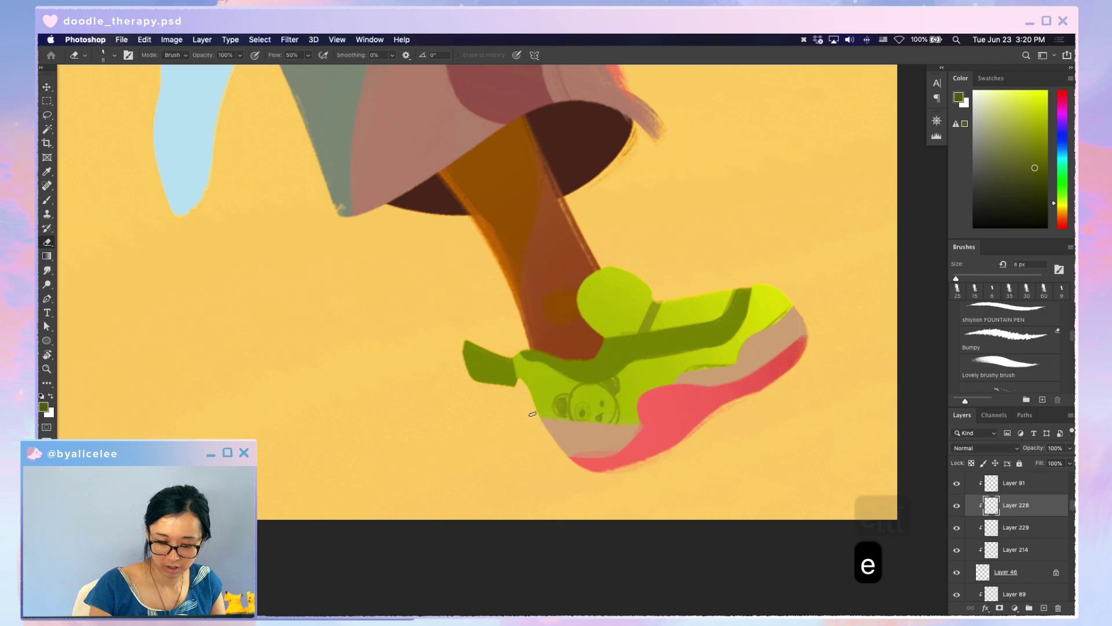
key(super+s)
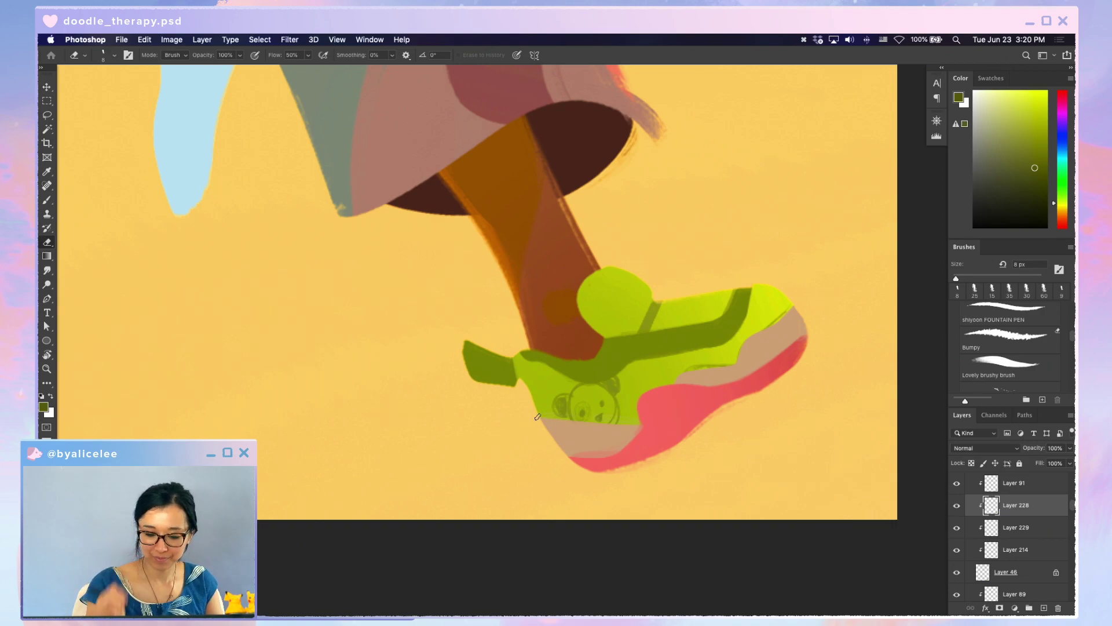
- Raise the sneaker sketch on Layer 214 above the olive band and panel layers
key(v)
drag(612, 379, 618, 379)
key(super+z)
key(super+bracketright)
key(super+bracketright)
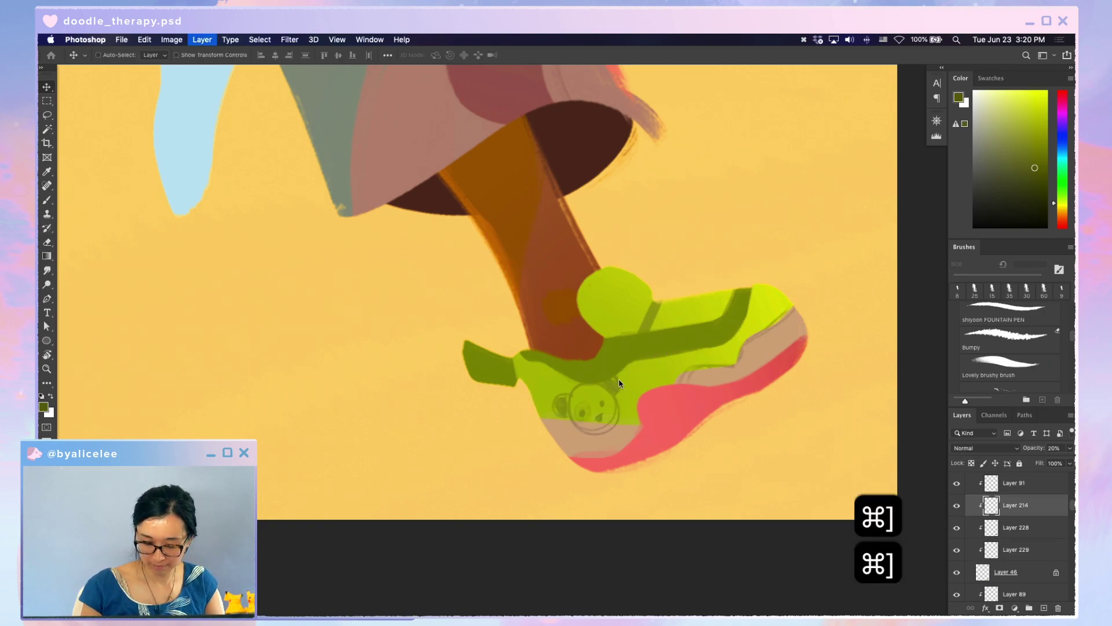
- Add a new layer above the sketch and fill in the bear's round face with pale yellow using the 25 px brush
key(super+n)
key(Return)
key(super+s)
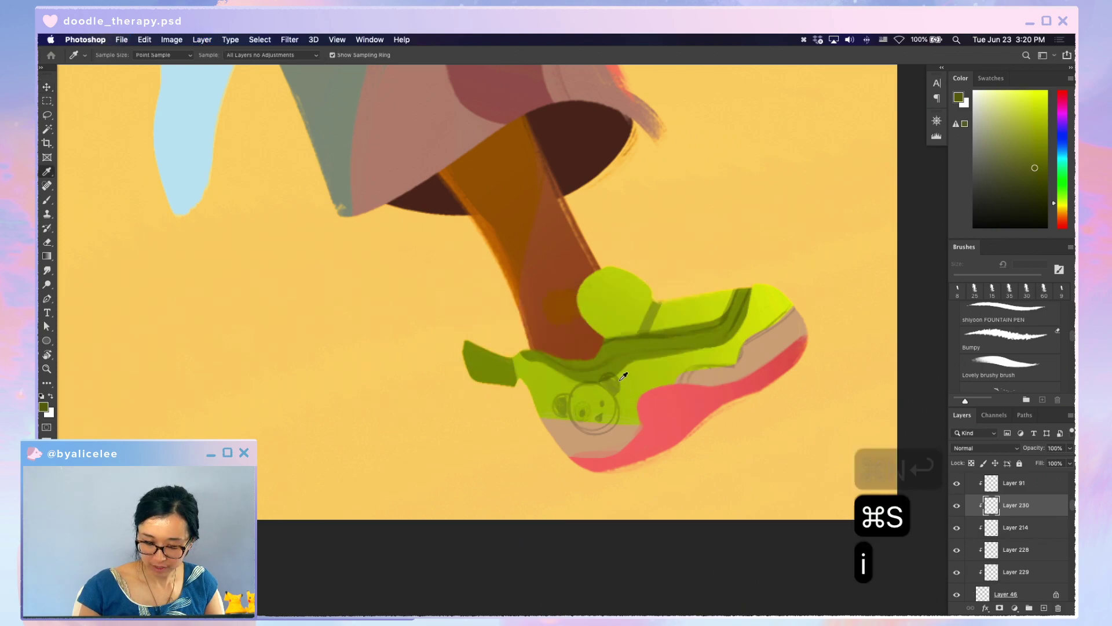
key(i)
click(695, 461)
key(b)
mouse_move(597, 384)
mouse_down()
mouse_move(570, 405)
mouse_move(583, 399)
mouse_move(591, 420)
mouse_up()
- Move the bear's face layer beneath the sketch, refine the face's outline with the 10 px brush and save the file
key(super+bracketleft)
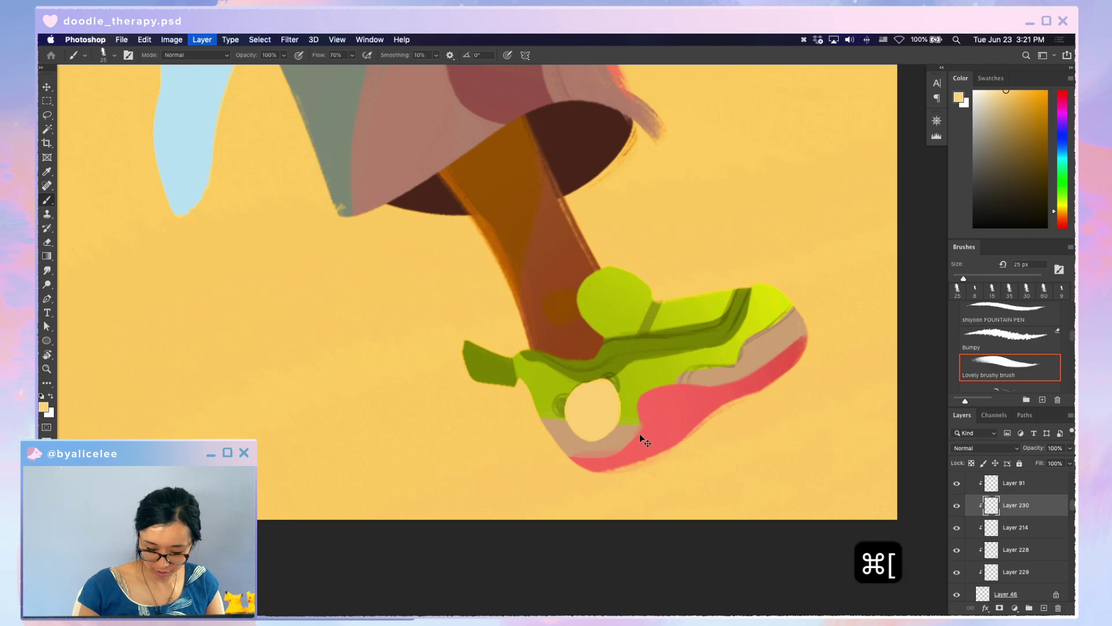
key(bracketleft)
key(bracketleft)
key(bracketleft)
key(b)
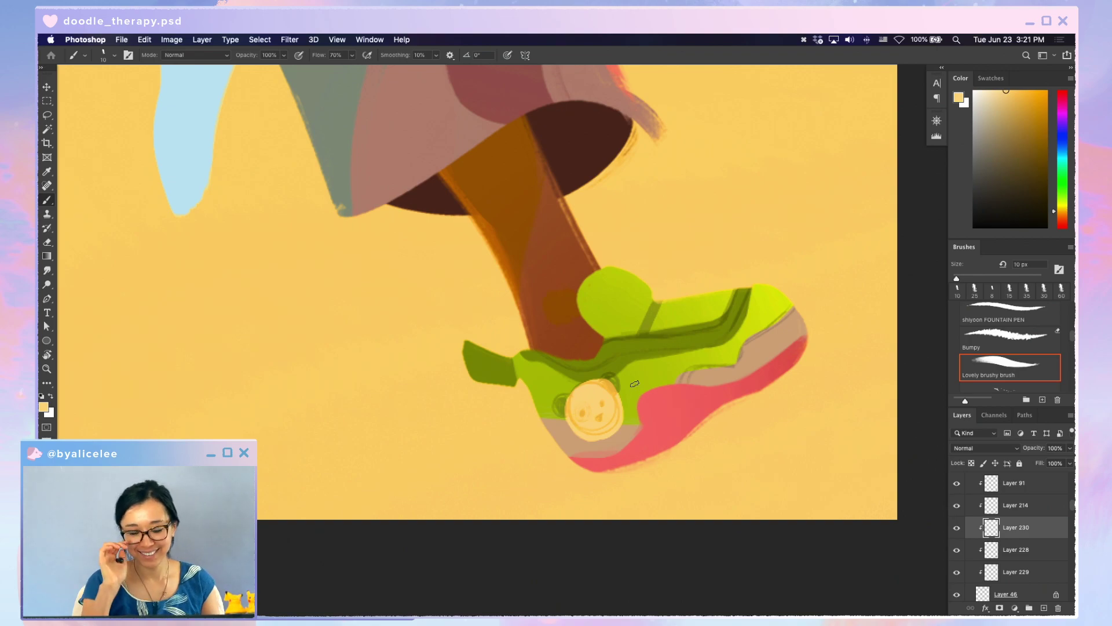
key(super+s)
- Nudge the bear's face slightly left and down to match the sketch
key(v)
key(Left)
key(Left)
key(Left)
key(Right)
key(Down)
key(Right)
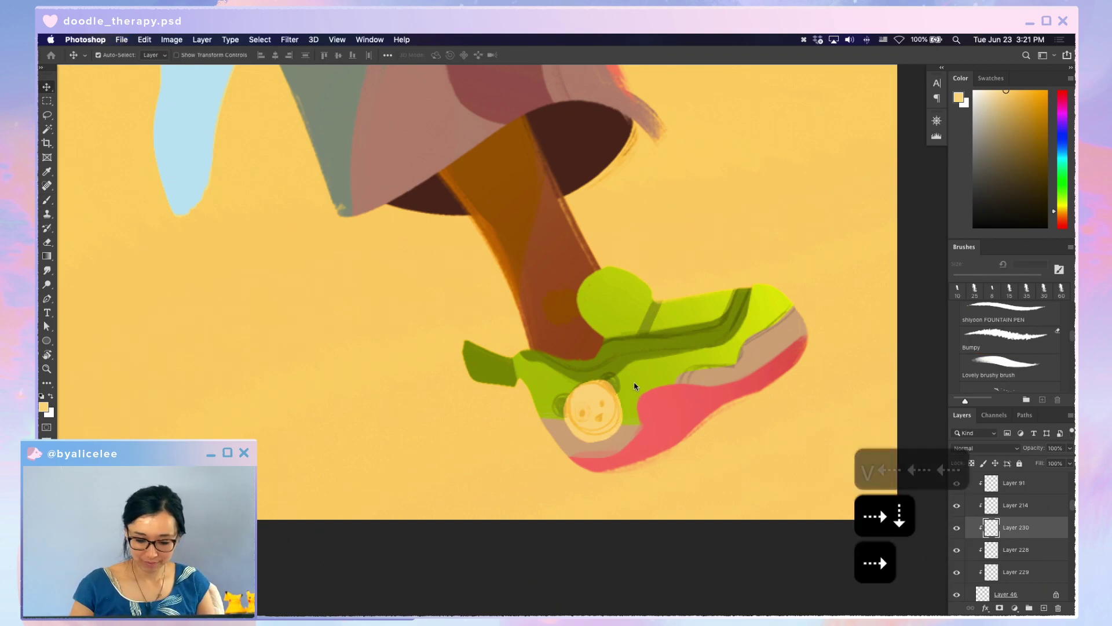
- Add a new layer above the bear's face and paint both ears in dark ochre brown with the 10 px brush
key(super+shift+n)
key(Return)
key(i)
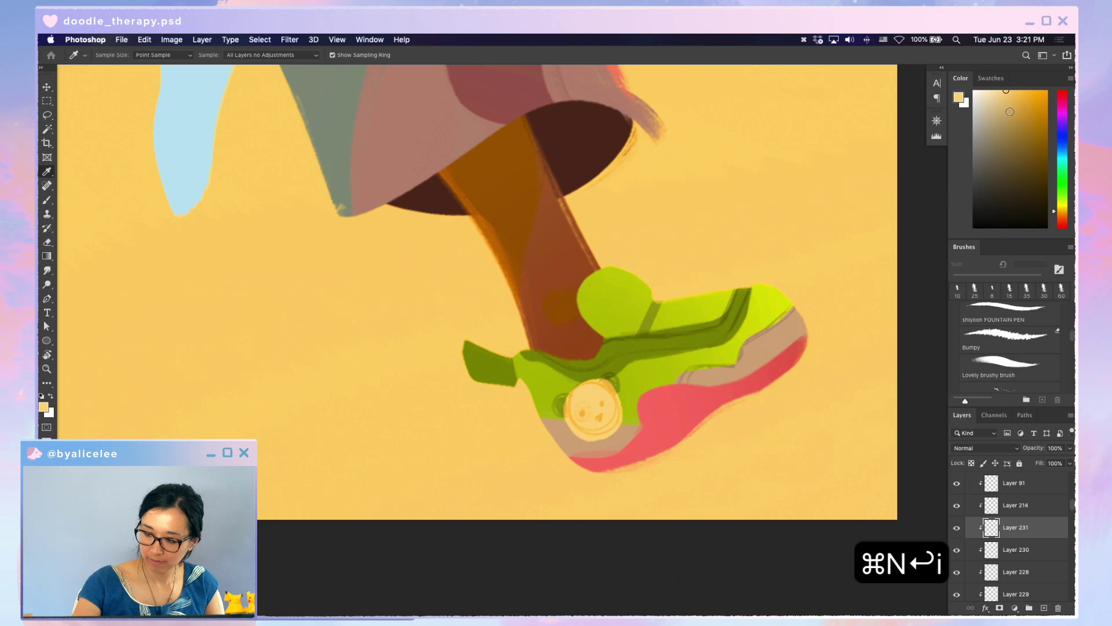
key(super+s)
key(b)
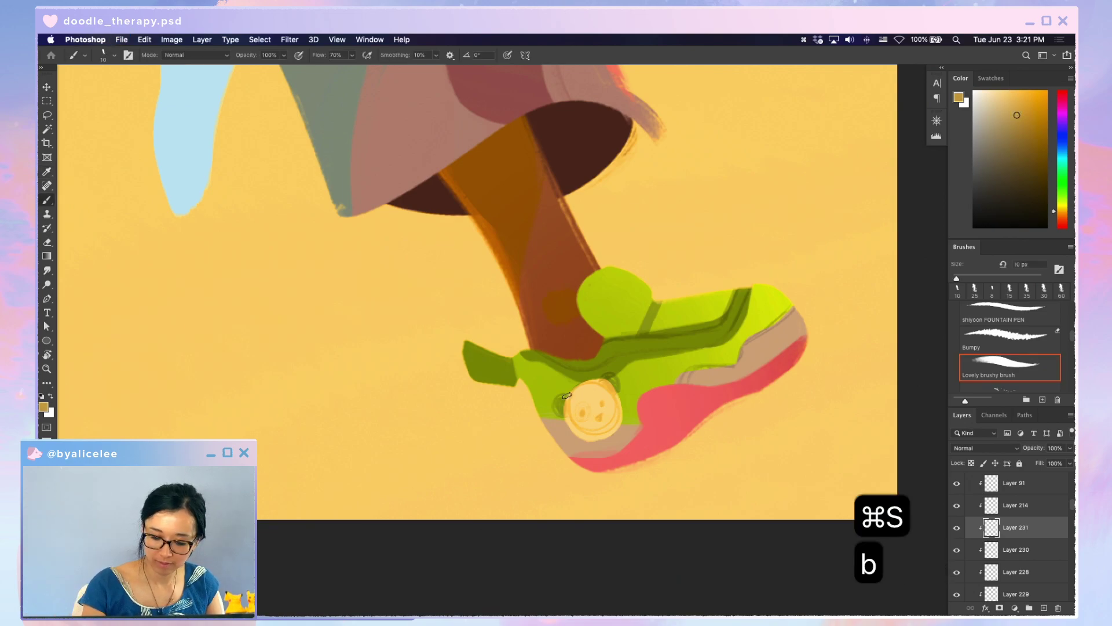
drag(565, 394, 562, 411)
key(b)
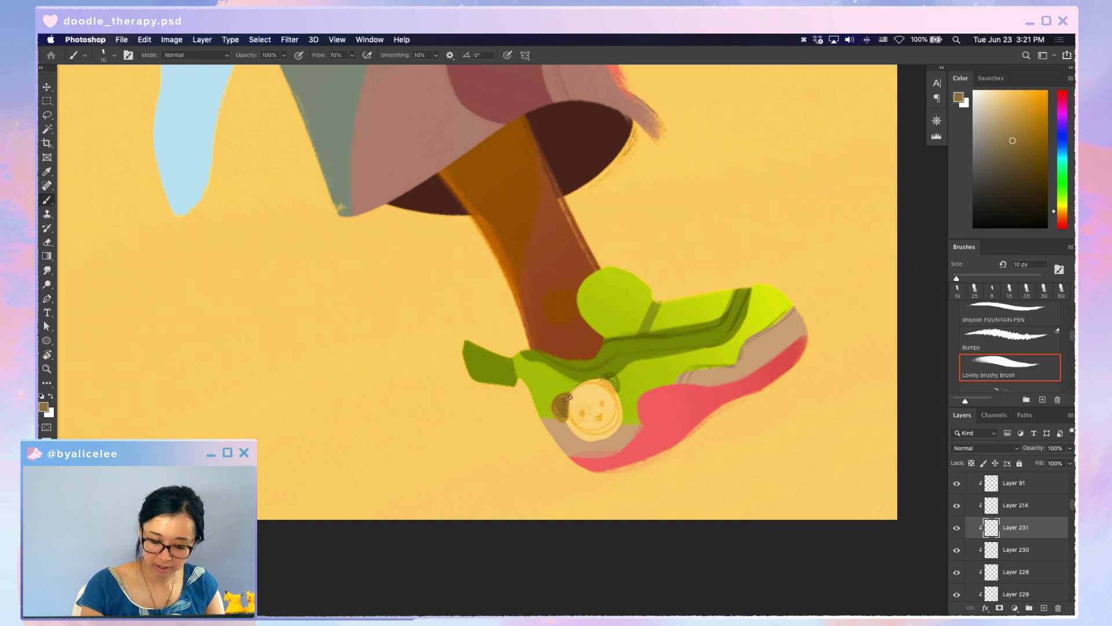
key(b)
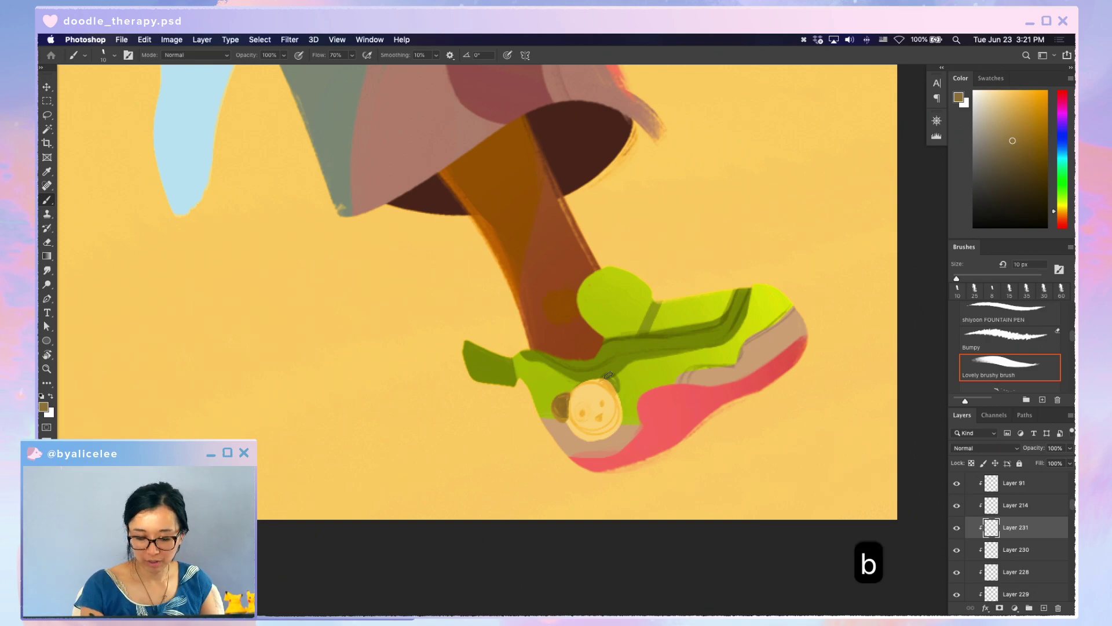
drag(616, 385, 602, 378)
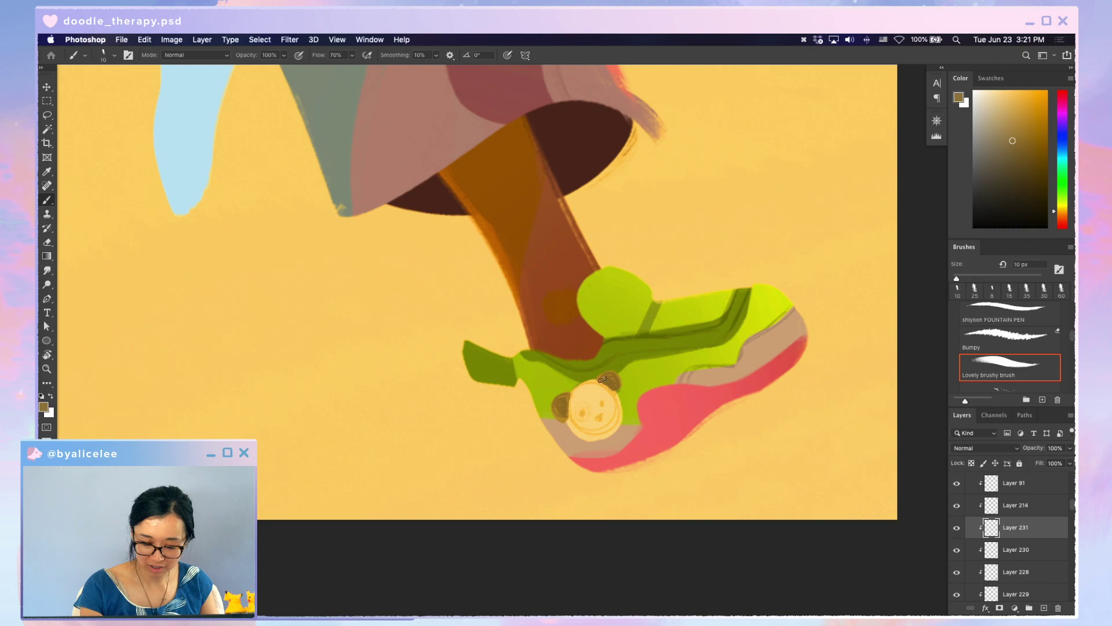
- Select the bear's right ear with the Magic Wand, reposition and transform it against the head, and deselect
key(w)
key(v)
drag(613, 377, 627, 370)
key(super+t)
key(Return)
key(super+d)
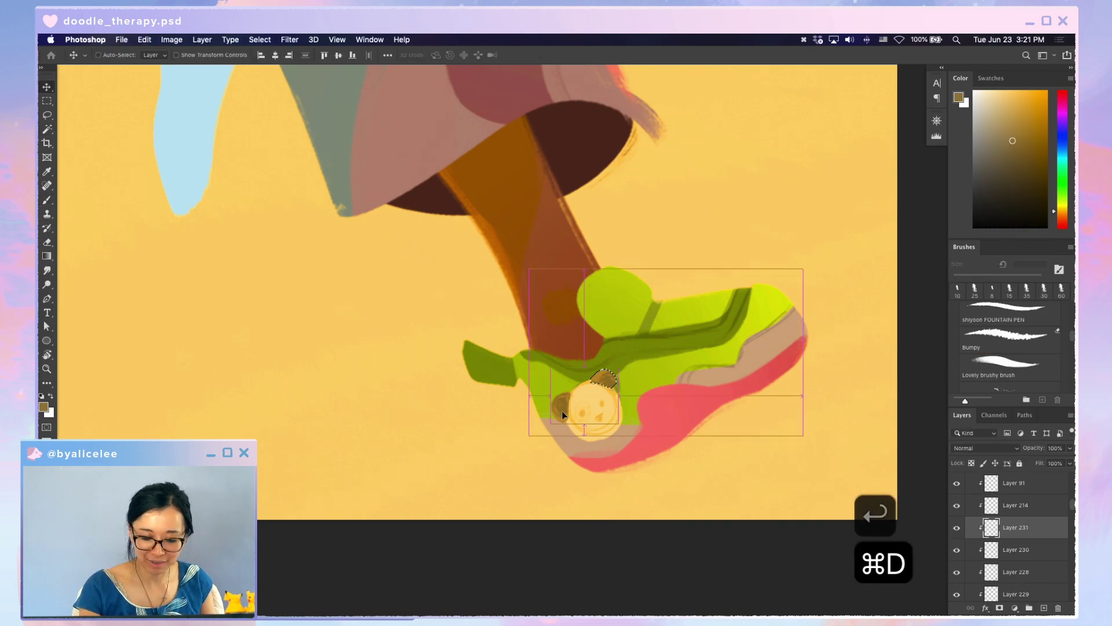
- Select the bear's left ear with the Magic Wand, reposition and transform it against the head, deselect and save the file
key(w)
click(562, 412)
key(v)
drag(563, 412, 560, 405)
key(super+t)
drag(605, 361, 589, 371)
key(Return)
key(super+d)
key(b)
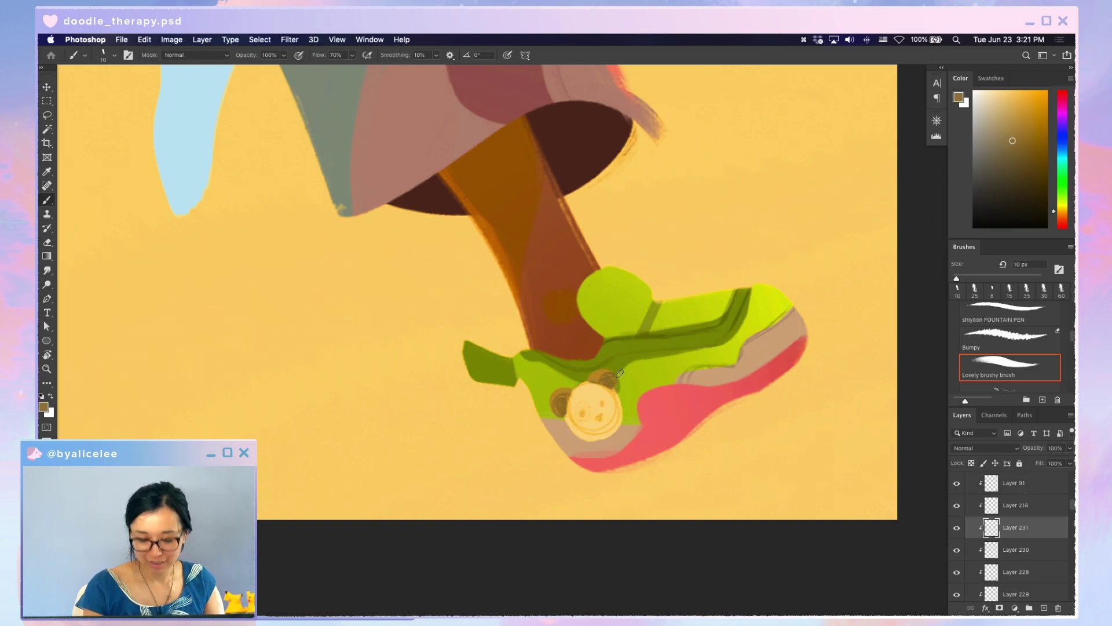
key(super+s)
- Add a new layer above the ears and paint the bear's nose in ochre brown with the 7 px brush
key(super+equal)
key(super+n)
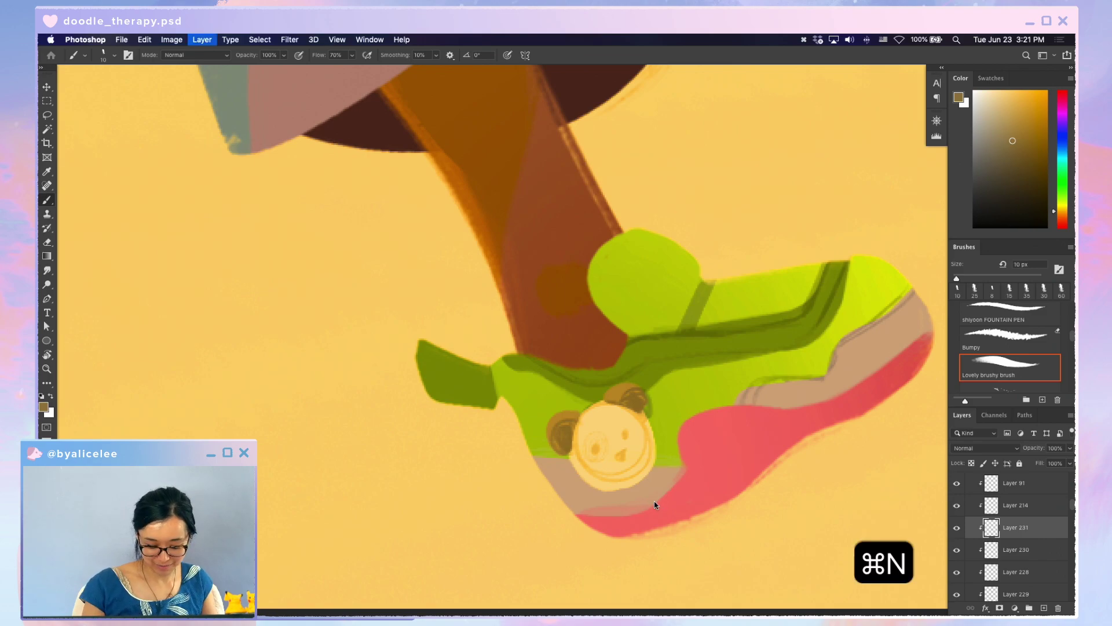
key(Return)
key(b)
key(bracketleft)
key(bracketleft)
key(bracketleft)
key(b)
drag(615, 449, 630, 434)
- Paint the bear's two small eyes with the 4 px brush and save the file
key(b)
key(bracketleft)
key(bracketleft)
key(bracketleft)
key(b)
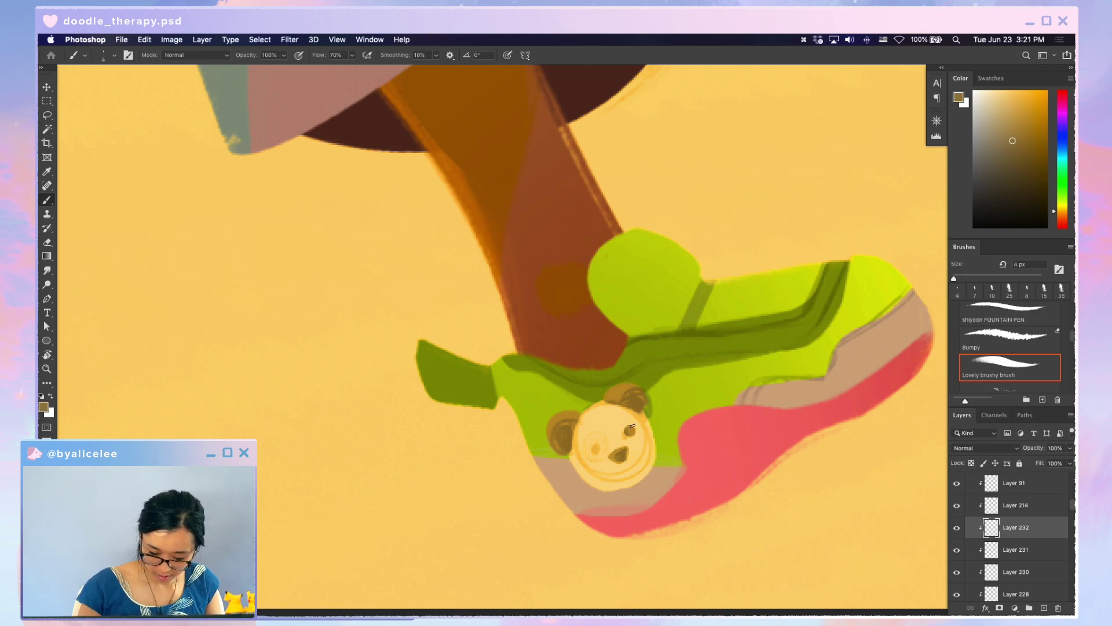
key(b)
drag(592, 450, 596, 452)
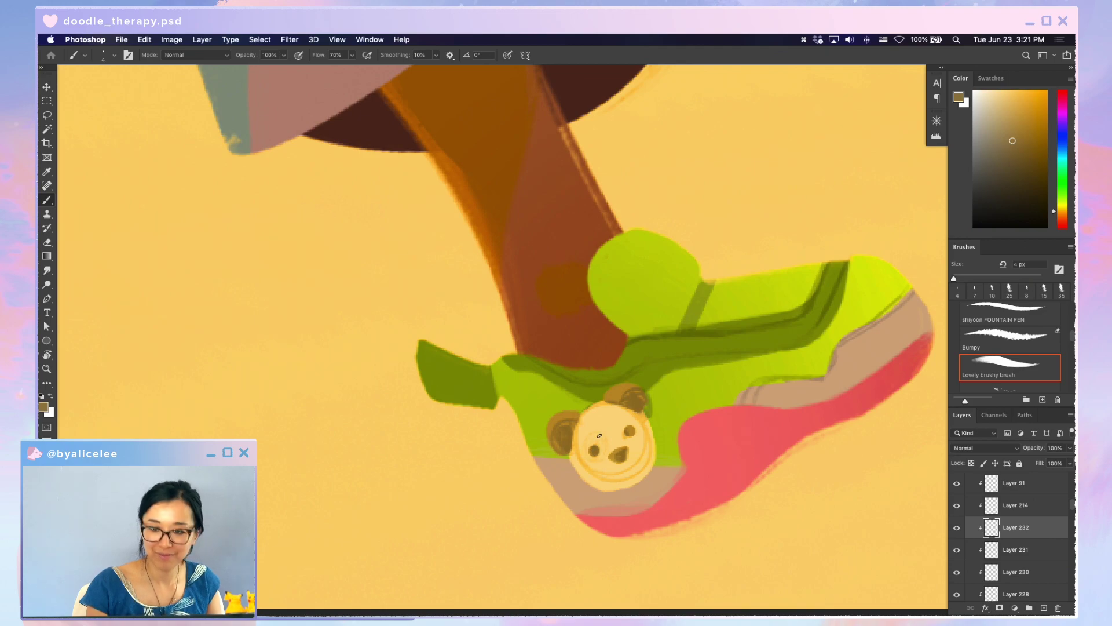
key(super+s)
- Add a new layer and place it beneath the layer with the bear's eyes and nose
key(super+shift+n)
key(Return)
key(b)
key(bracketleft)
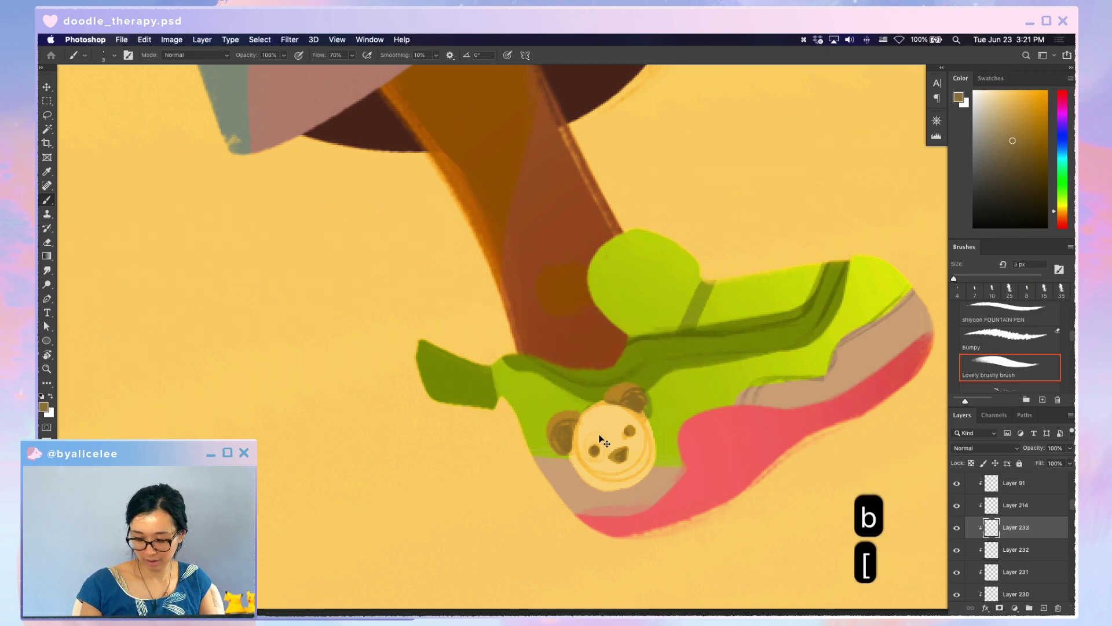
key(super+bracketleft)
- Paint a brown patch over the left side of the bear's face with the 15 px brush and clean its edge with the 8 px eraser
key(b)
key(bracketright)
key(bracketright)
key(bracketright)
key(bracketright)
key(bracketright)
key(bracketright)
key(bracketright)
key(bracketright)
key(b)
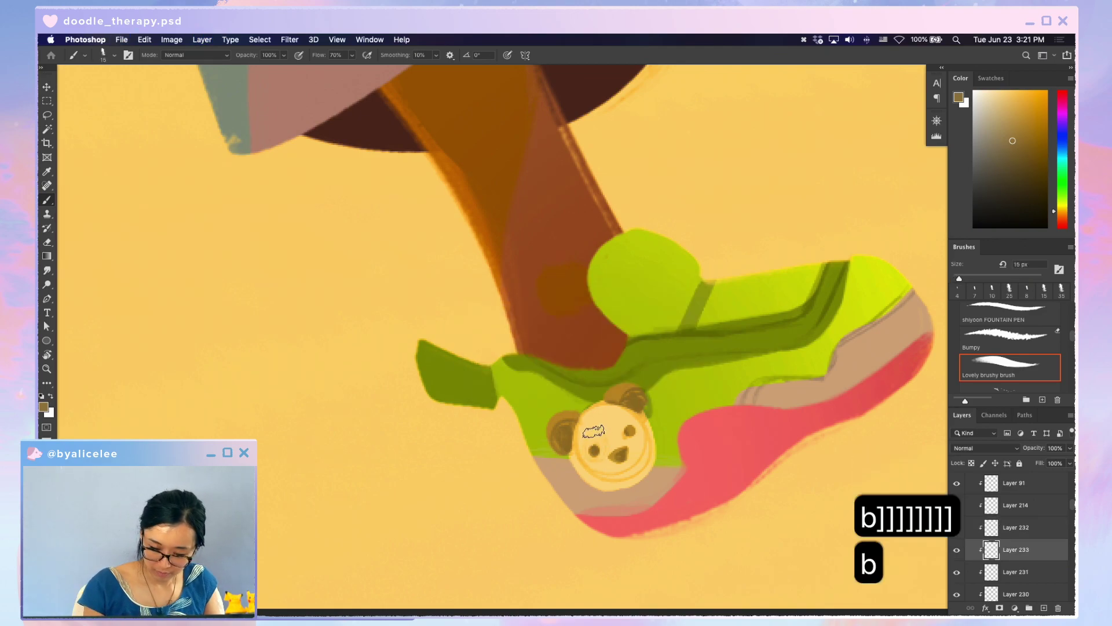
mouse_move(593, 432)
mouse_down()
mouse_move(583, 410)
mouse_move(597, 481)
mouse_move(613, 471)
mouse_move(601, 479)
mouse_up()
key(e)
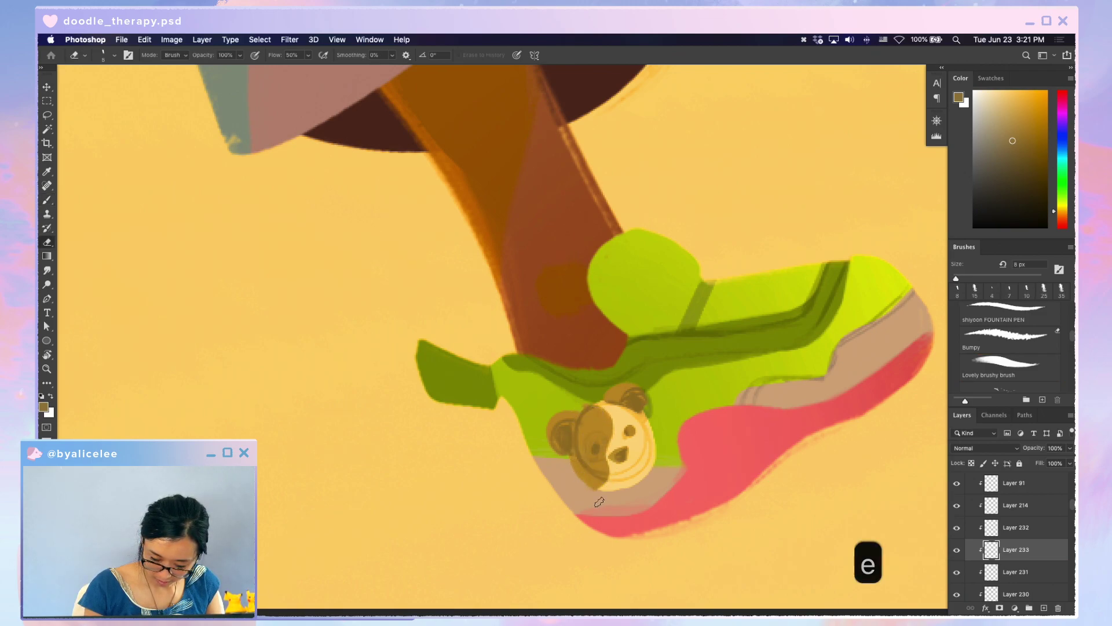
- Lower the opacity of the brown face patch on Layer 233
key(b)
key(v)
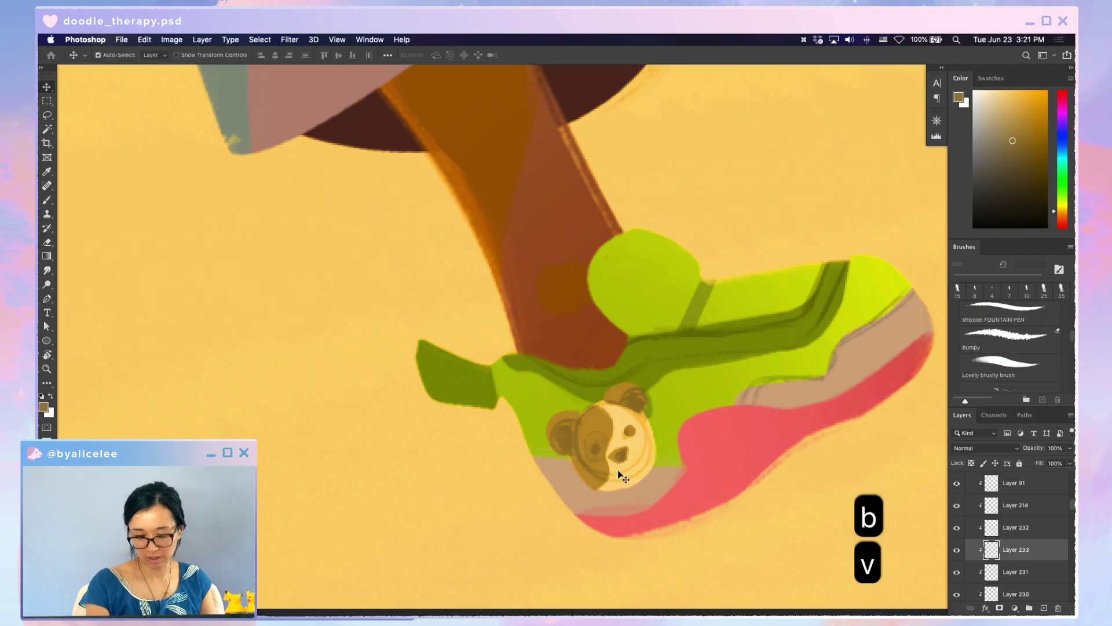
key(3)
key(4)
- Lock the transparent pixels of the eyes and nose on Layer 232 and recolour the left eye with the face's sampled pale yellow
drag(613, 442, 638, 425)
key(super+z)
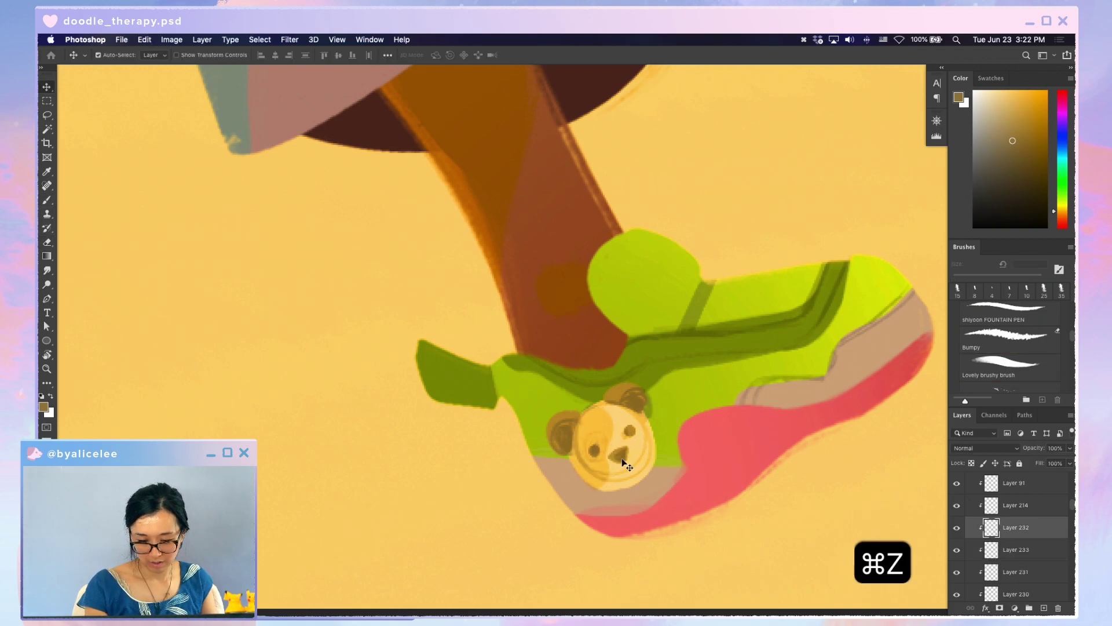
key(slash)
key(b)
alt+click(614, 438)
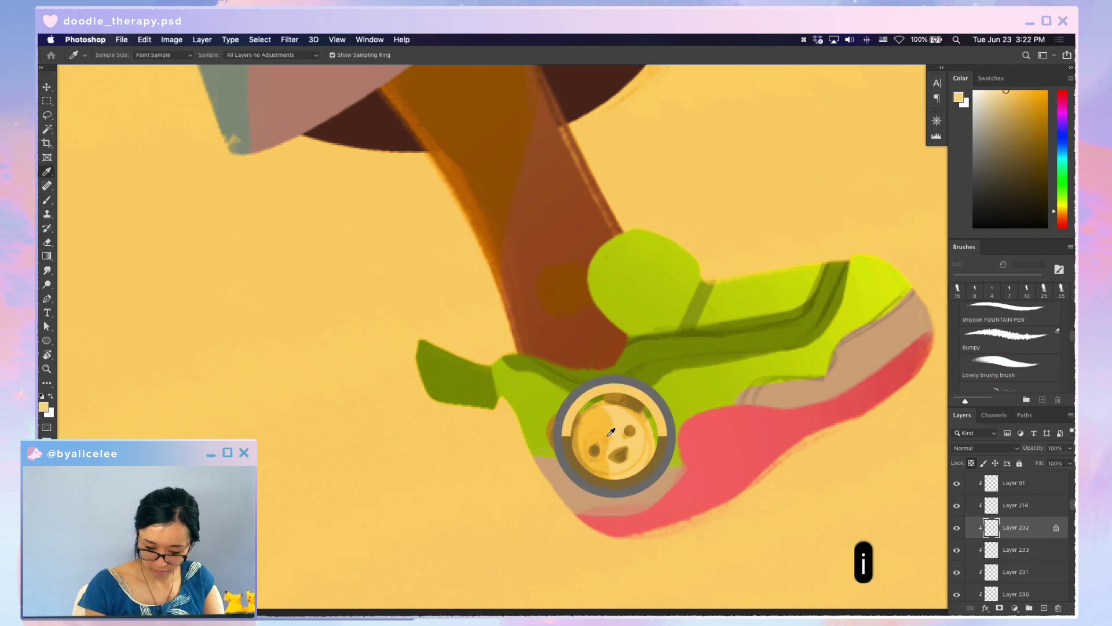
- Delete the sneaker sketch on Layer 214
key(v)
mouse_move(637, 435)
mouse_down()
mouse_move(630, 425)
mouse_move(652, 451)
mouse_move(860, 520)
mouse_move(641, 459)
mouse_up()
key(super+z)
key(BackSpace)
key(super+minus)
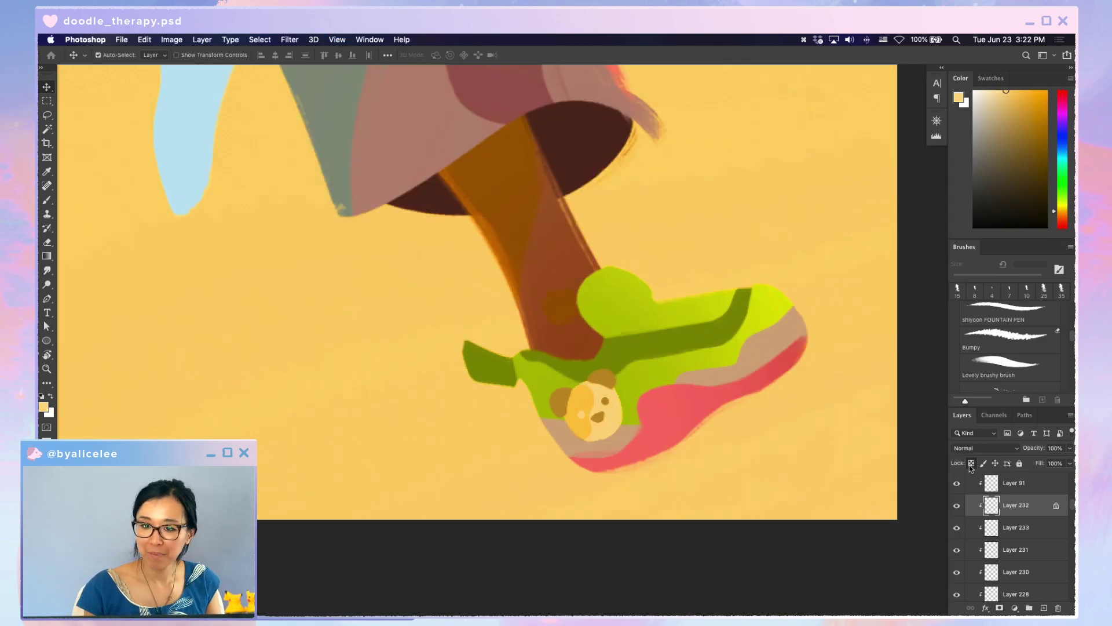
key(super+equal)
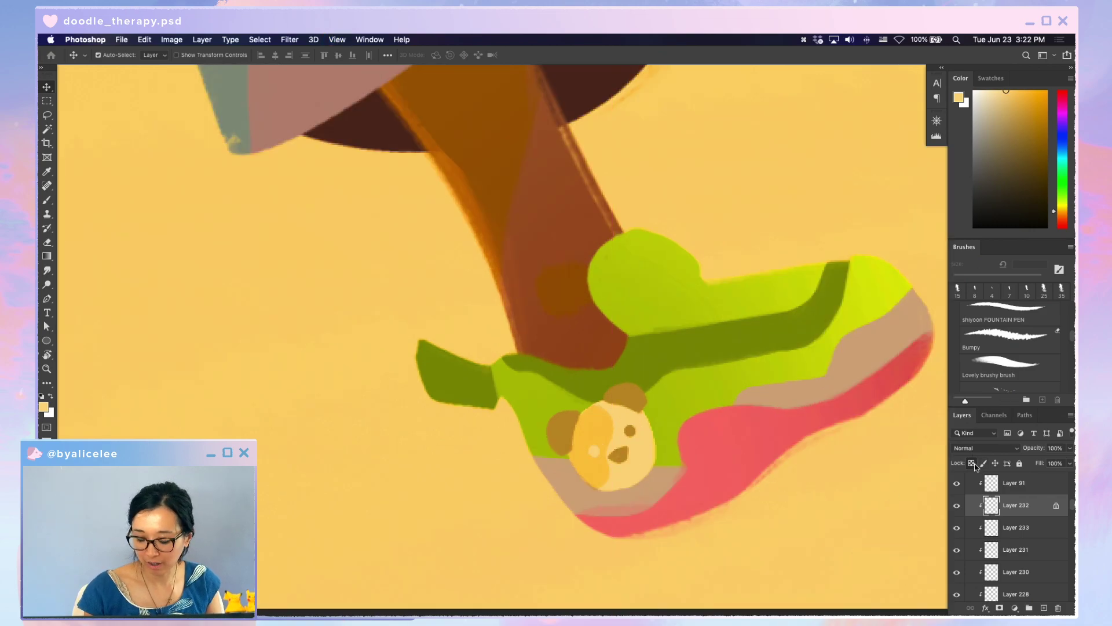
key(v)
drag(637, 437, 645, 423)
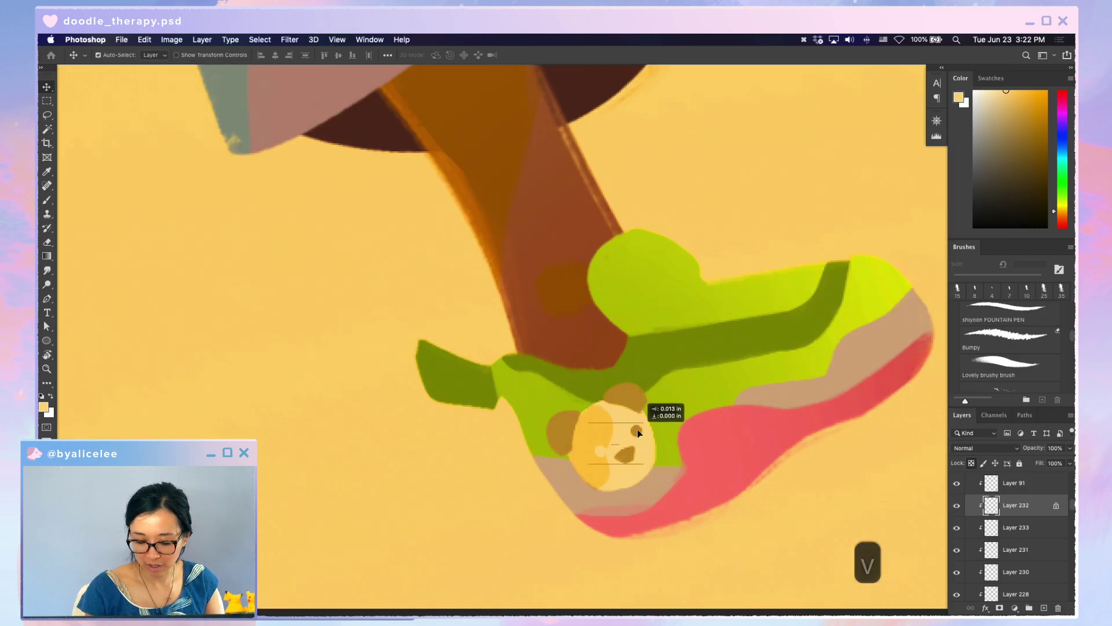
key(super+z)
key(d)
key(b)
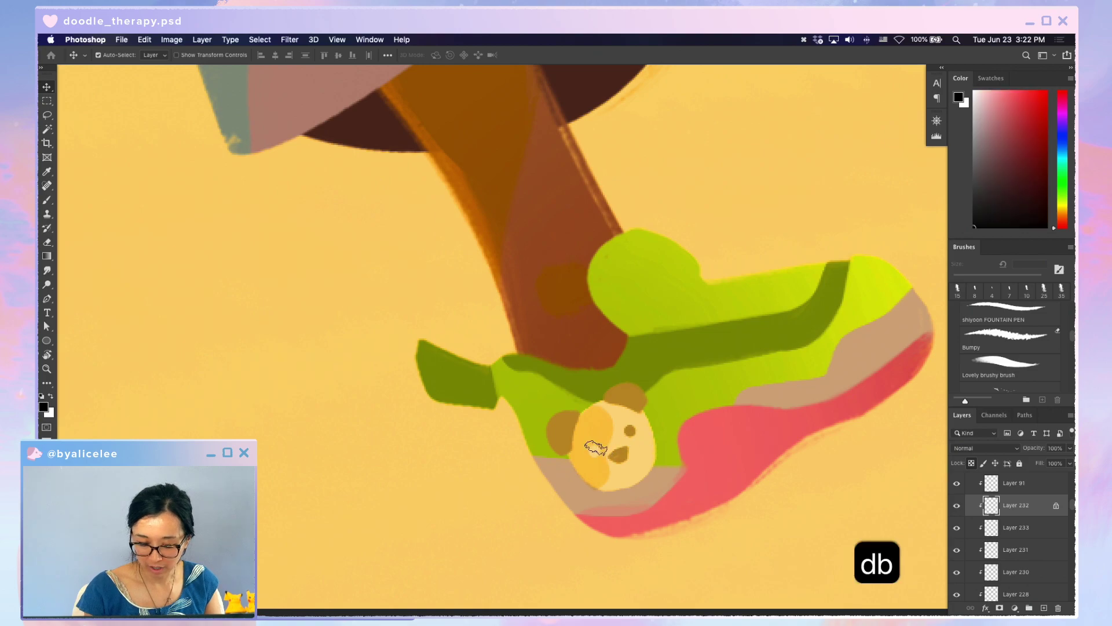
click(593, 451)
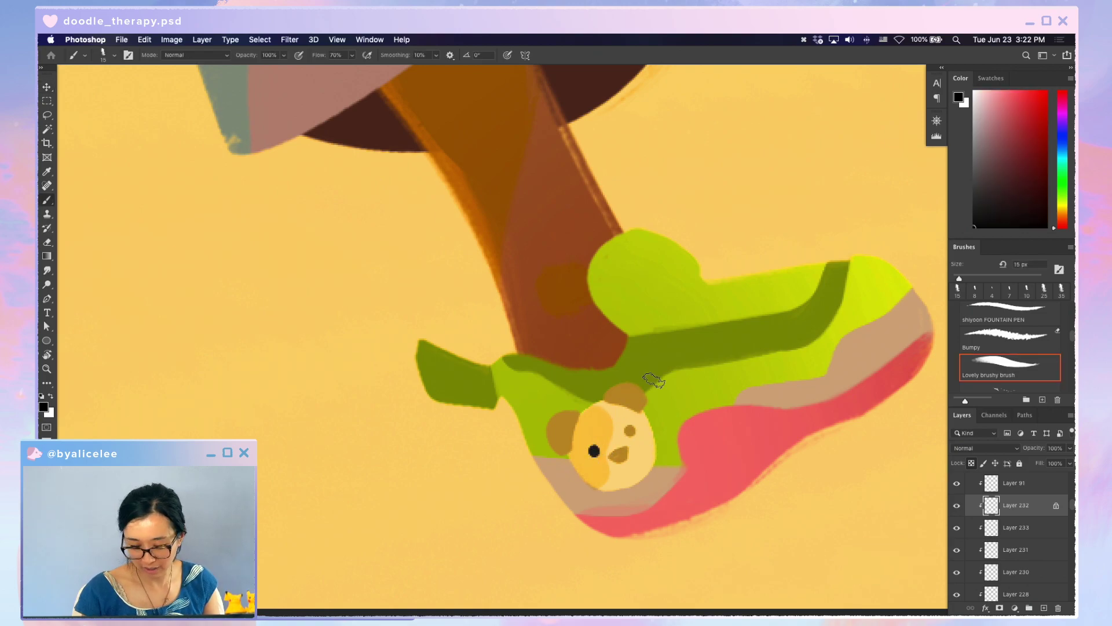
key(super+z)
- Repaint the bear's left eye on Layer 232 with a lighter cream sampled from the face, using the 15 px brush
key(i)
click(620, 475)
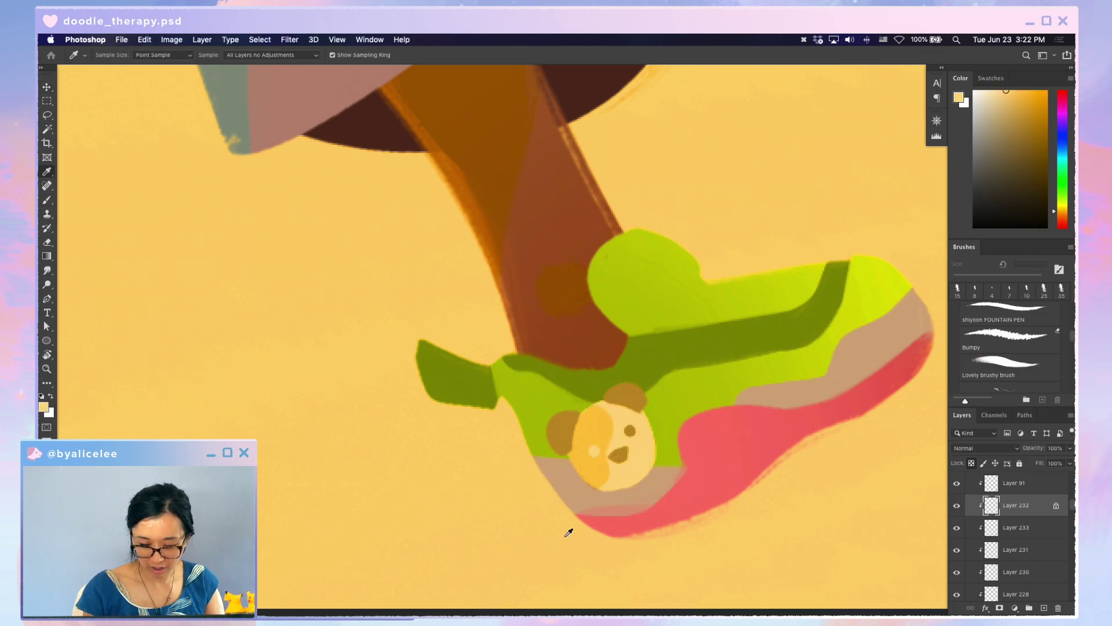
key(b)
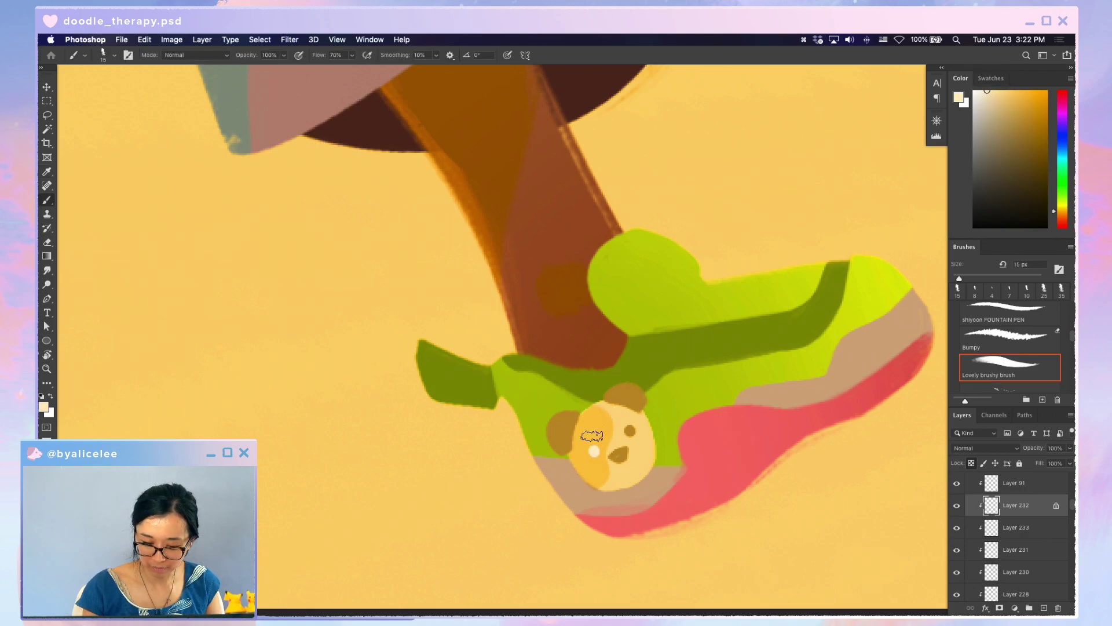
key(v)
super+click(612, 426)
key(super+z)
key(b)
mouse_move(600, 431)
mouse_down()
mouse_move(594, 461)
mouse_move(603, 409)
mouse_up()
key(super+z)
key(v)
key(b)
key(v)
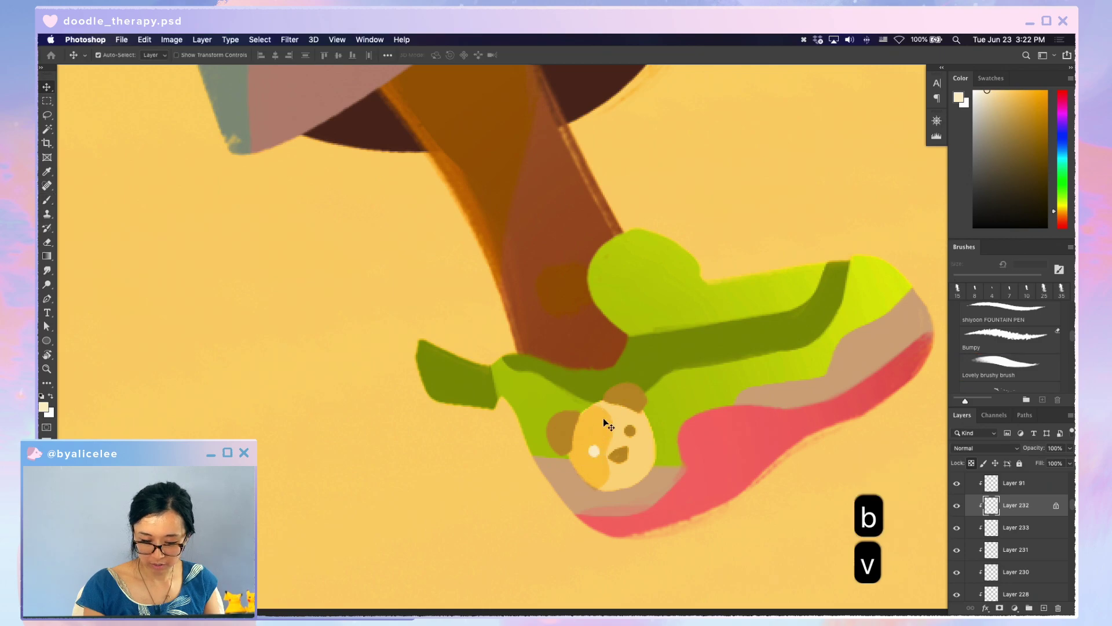
key(super+u)
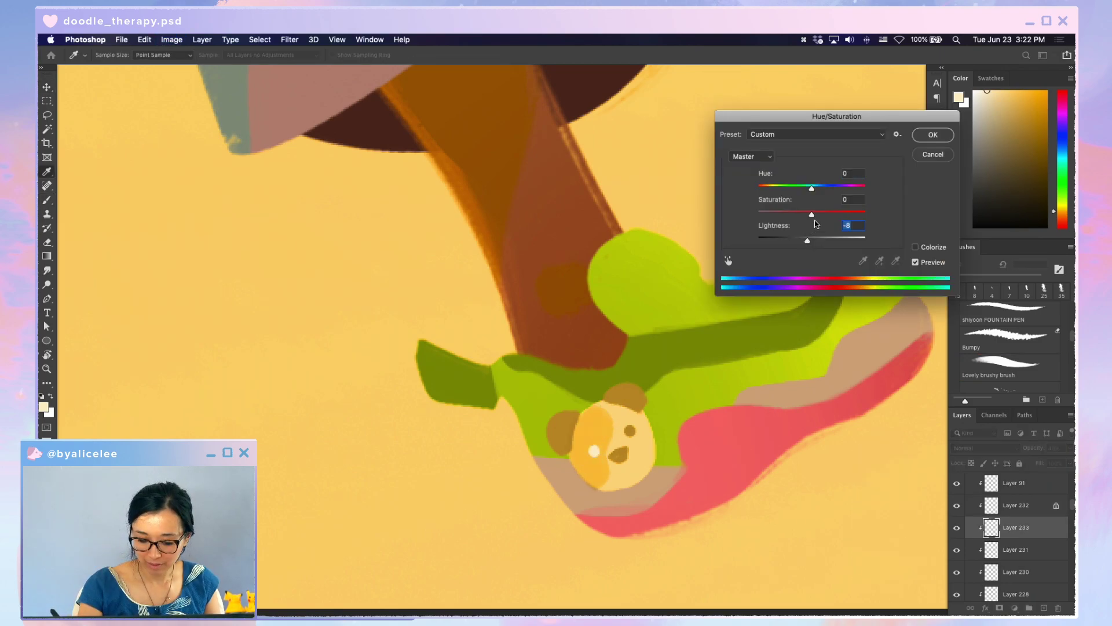
key(Escape)
key(v)
drag(606, 419, 609, 418)
key(super+z)
- Save the document and raise the opacity of the face patch on Layer 233 to 100%
key(super+s)
key(i)
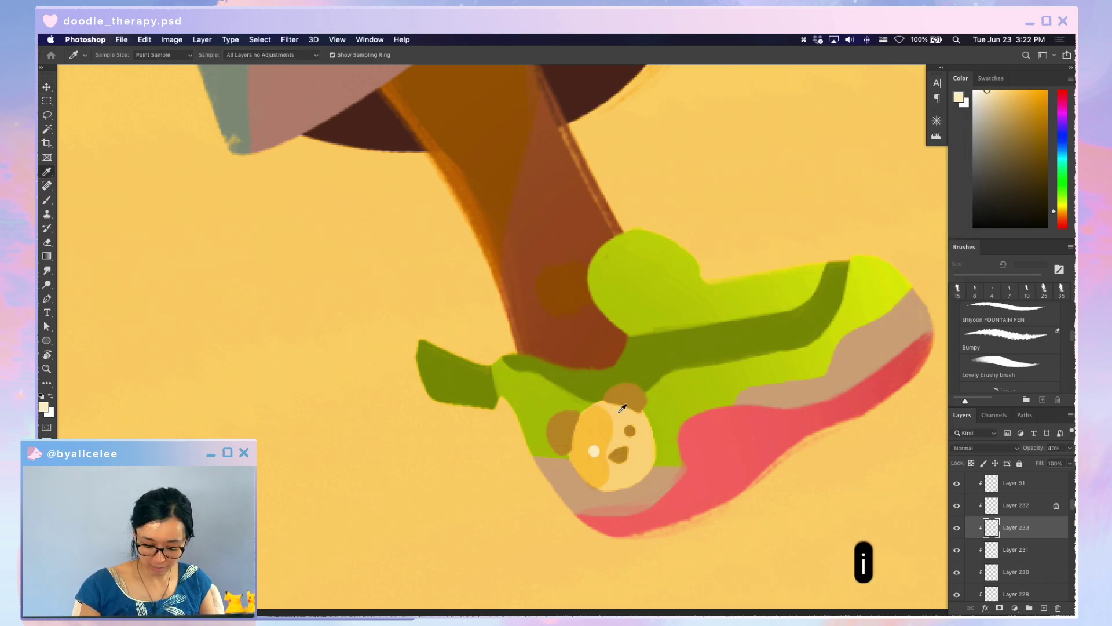
click(595, 412)
key(b)
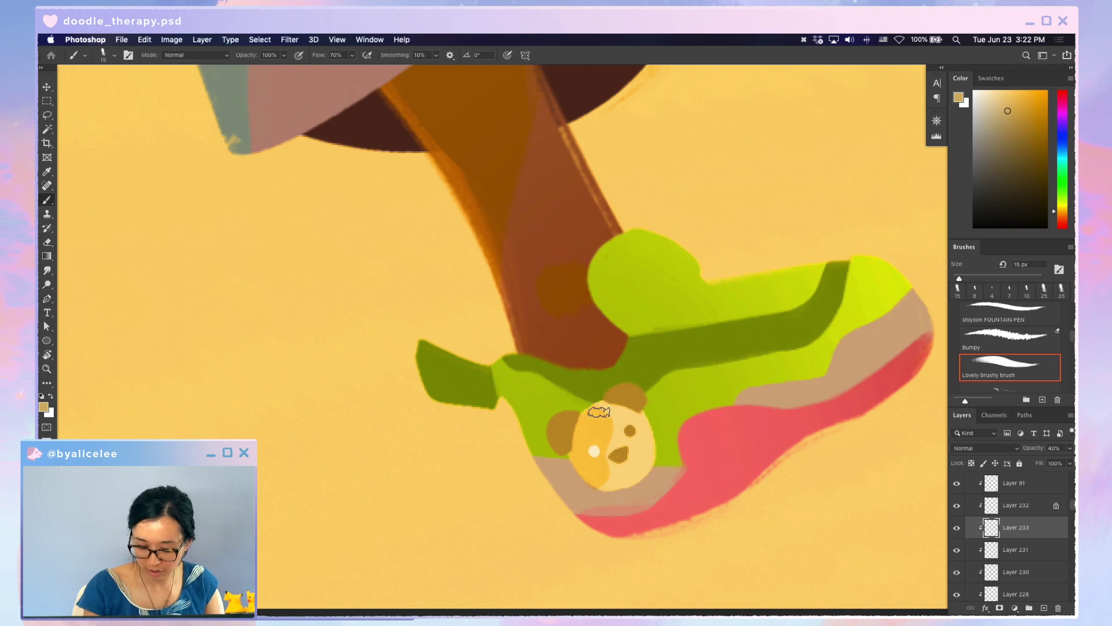
key(v)
key(0)
- Sample the face patch's brown and touch up the patch's edge on Layer 233 with a 7 px brush
key(i)
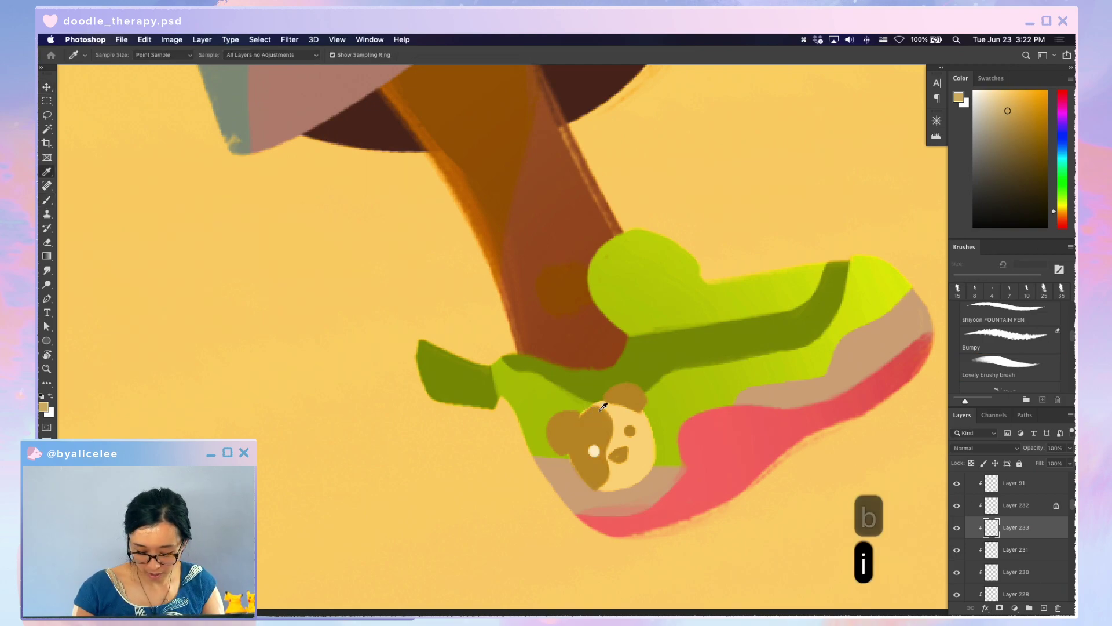
click(599, 420)
key(b)
key(bracketleft)
key(bracketleft)
key(bracketleft)
key(bracketleft)
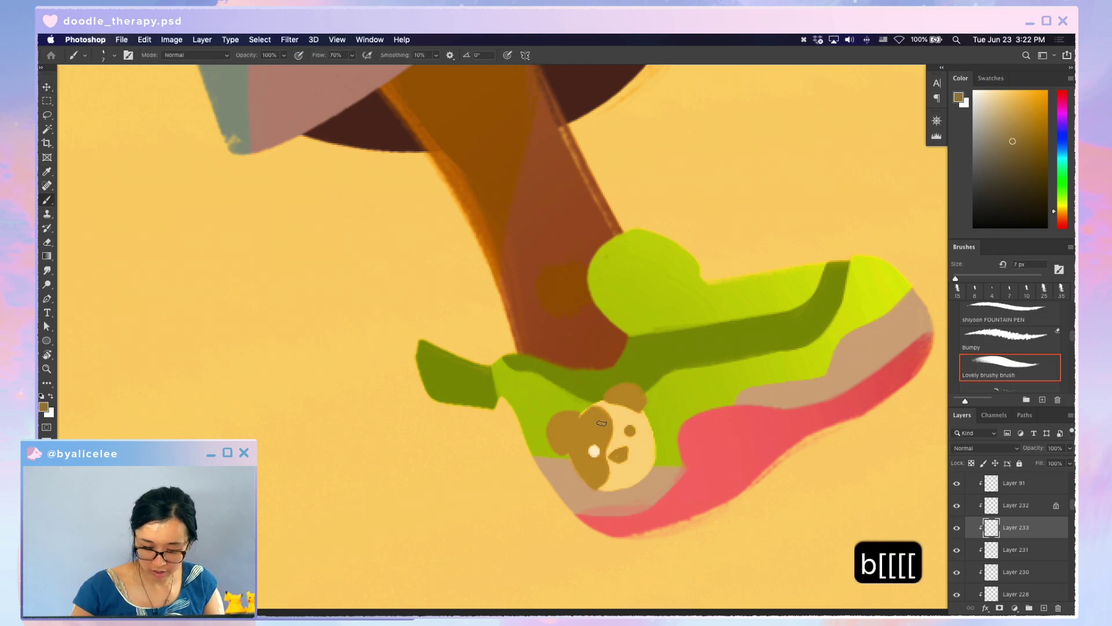
key(b)
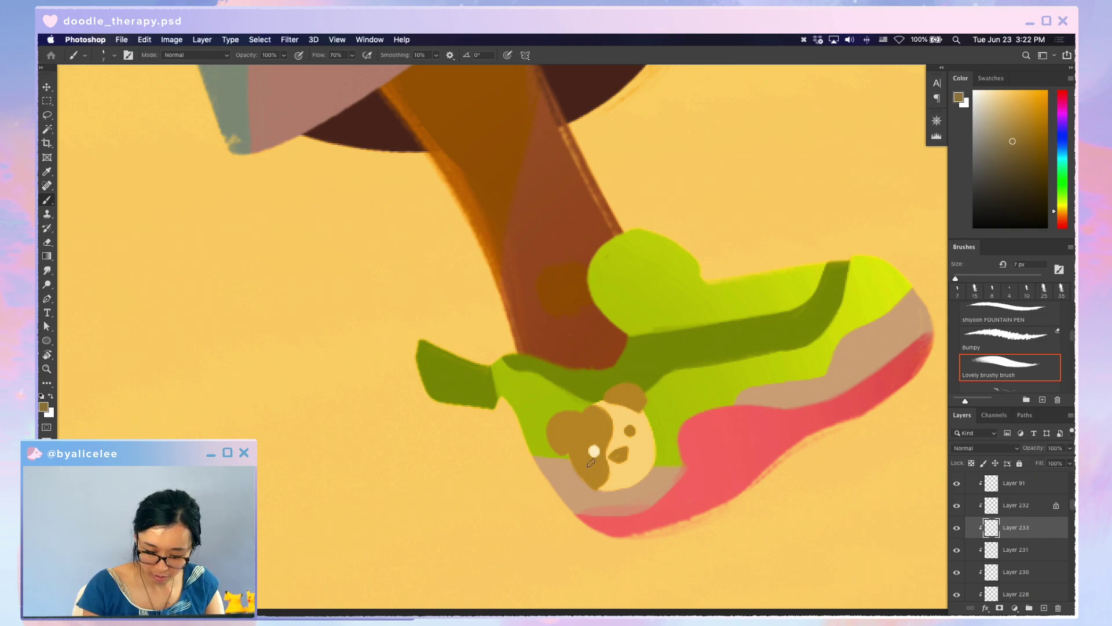
drag(615, 454, 618, 455)
key(e)
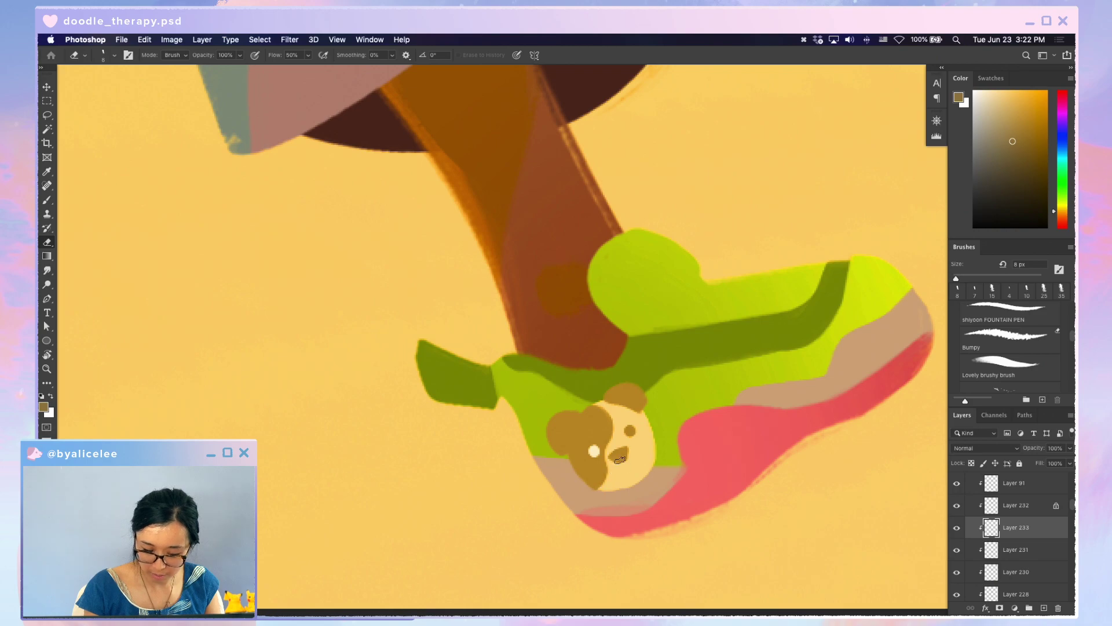
- Darken the bear's ears on Layer 231 with Hue/Saturation at Lightness -22 and move that layer below Layer 230
key(v)
key(super+z)
key(super+u)
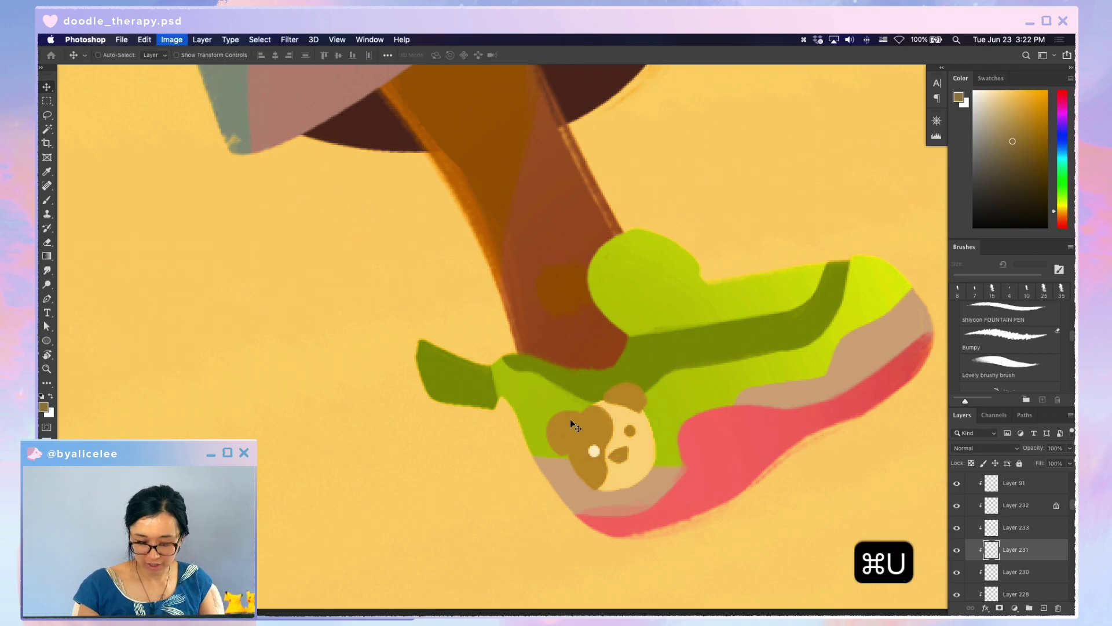
drag(811, 237, 804, 239)
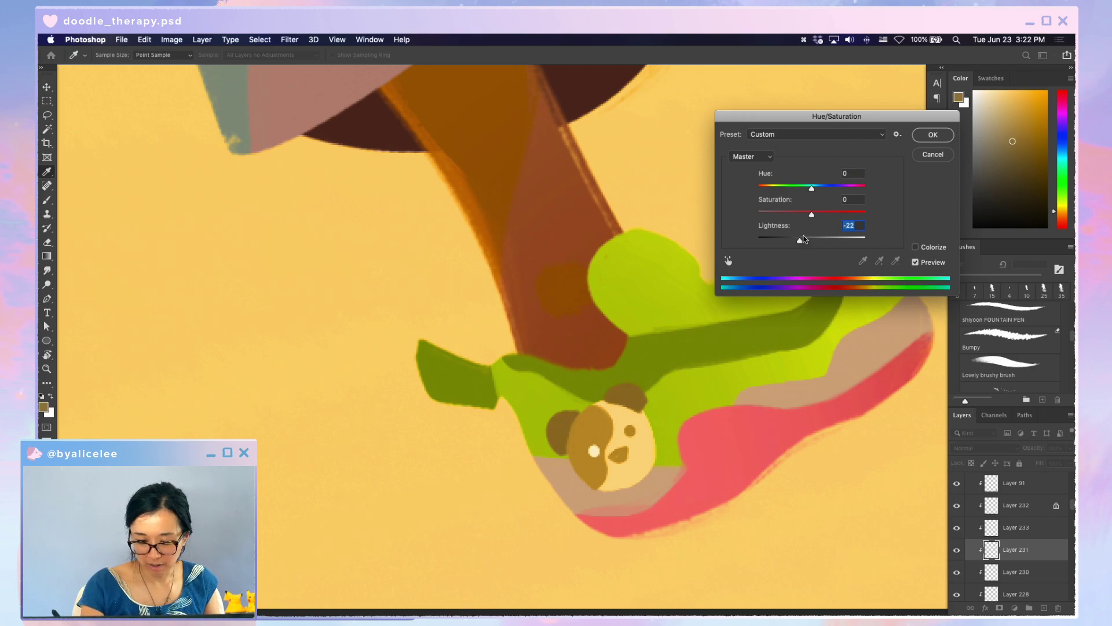
key(Return)
key(super+bracketleft)
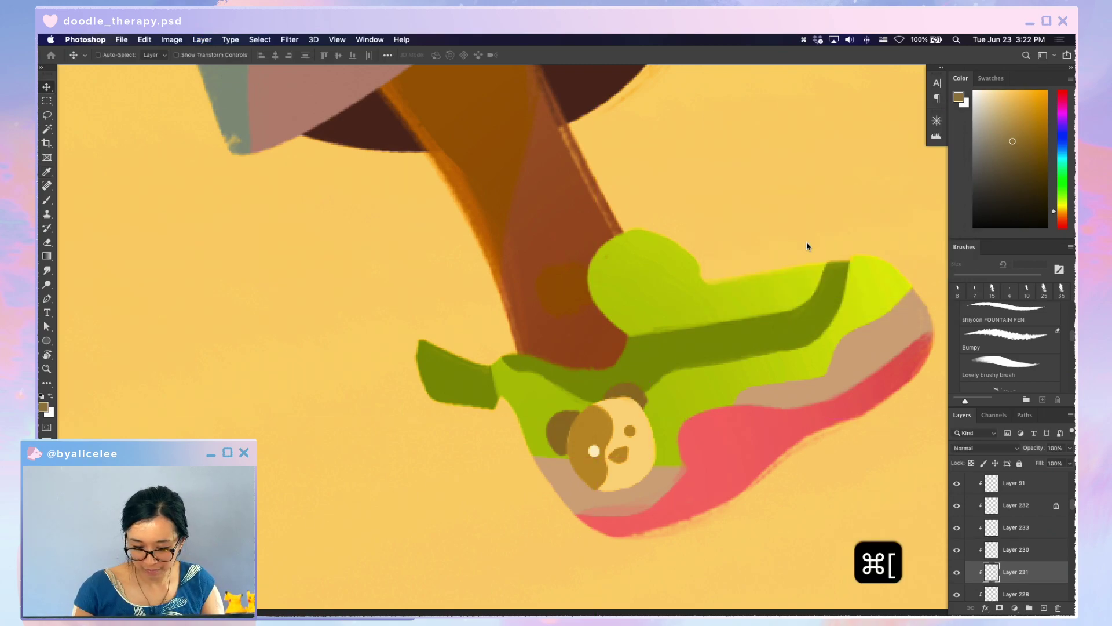
- Round off the upper edge of the bear's face on Layer 230 with the 8 px eraser
key(v)
super+click(638, 412)
key(e)
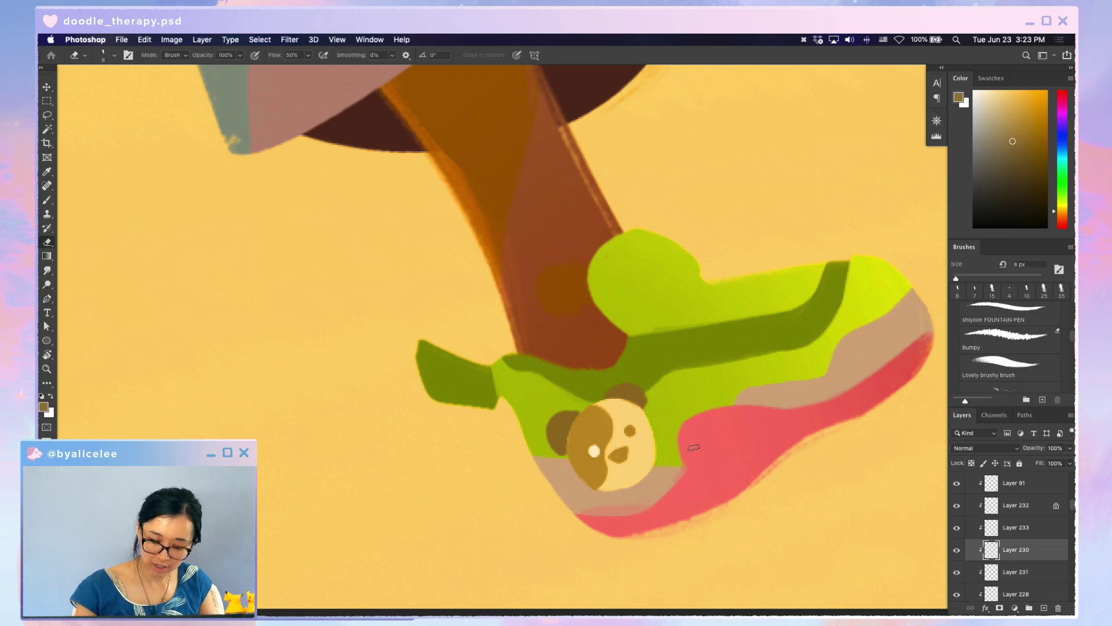
key(e)
key(v)
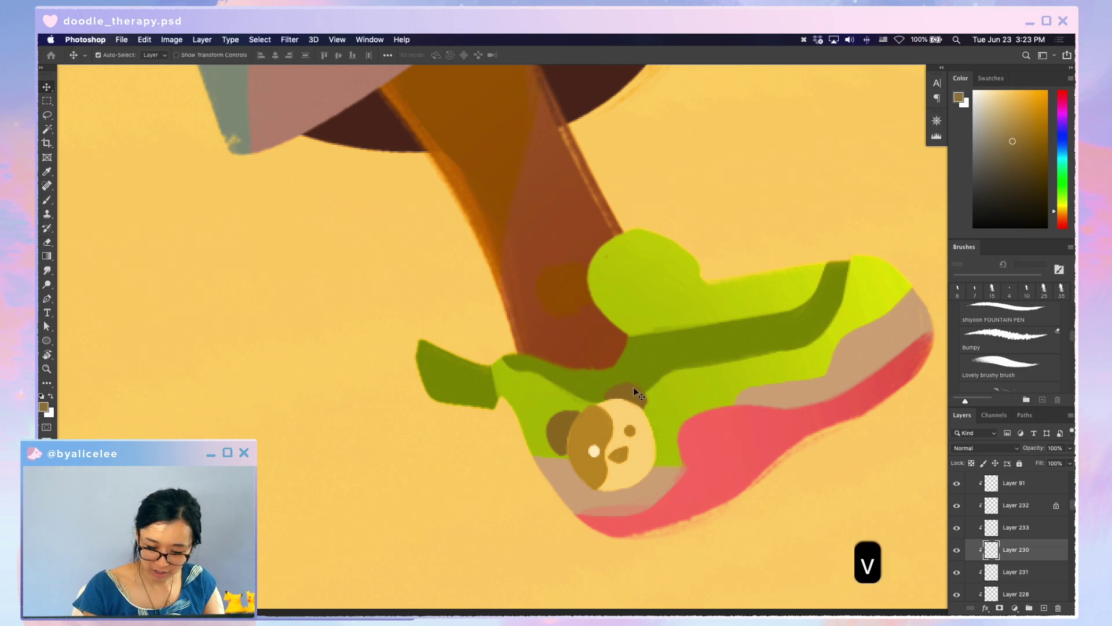
drag(633, 387, 628, 395)
key(super+d)
key(v)
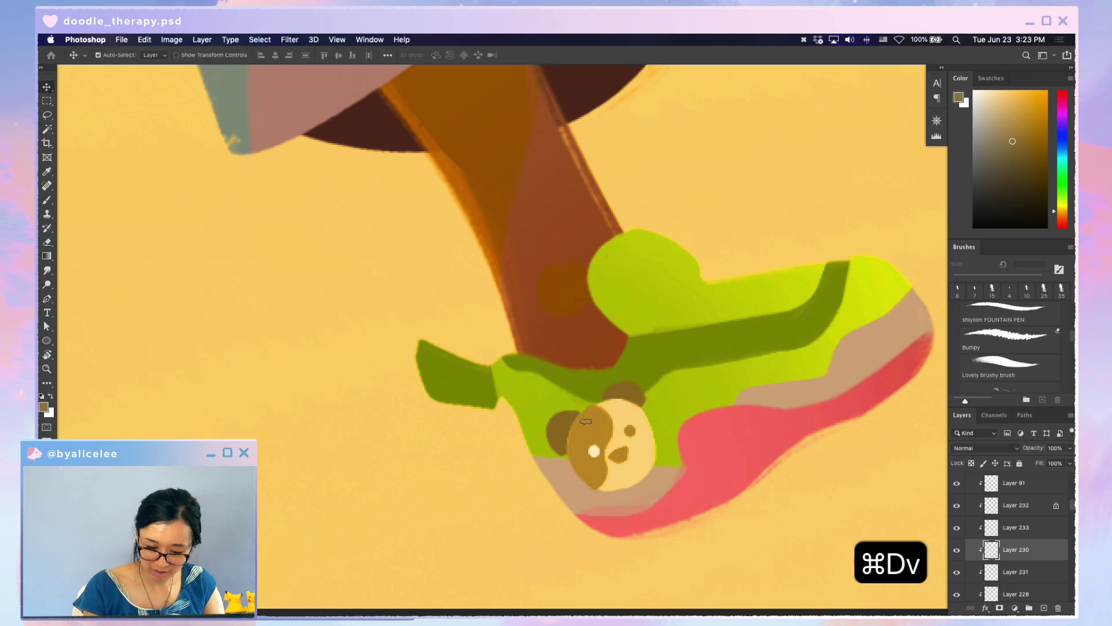
key(e)
key(super+minus)
key(super+minus)
key(super+equal)
key(super+equal)
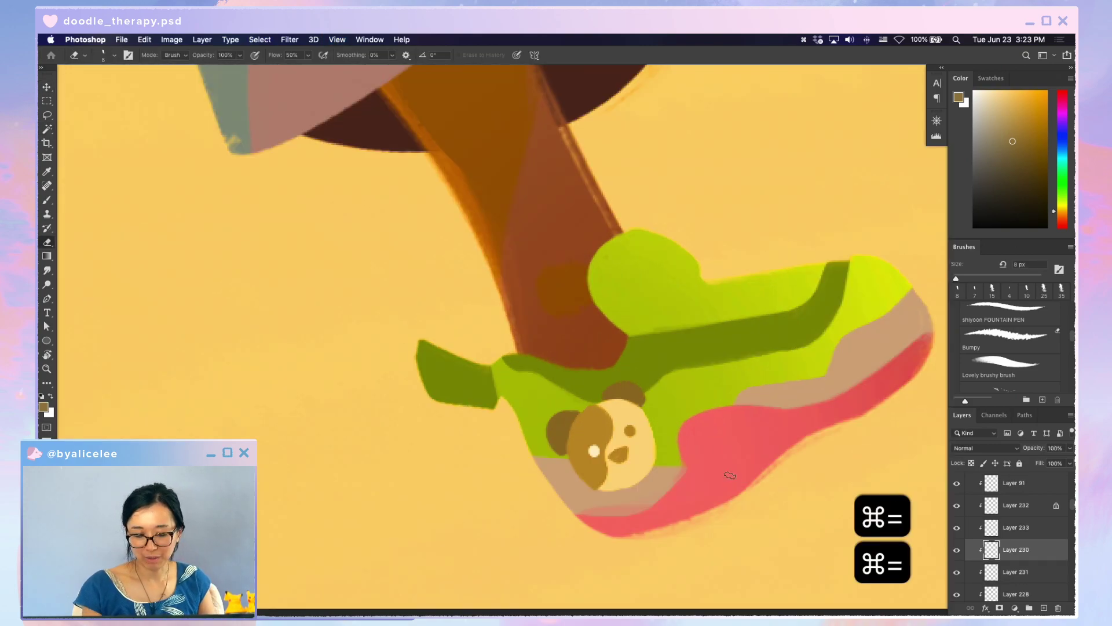
- Recolour the bear's nose on Layer 232 with the dark brown sampled from the ear
key(v)
click(638, 470)
key(i)
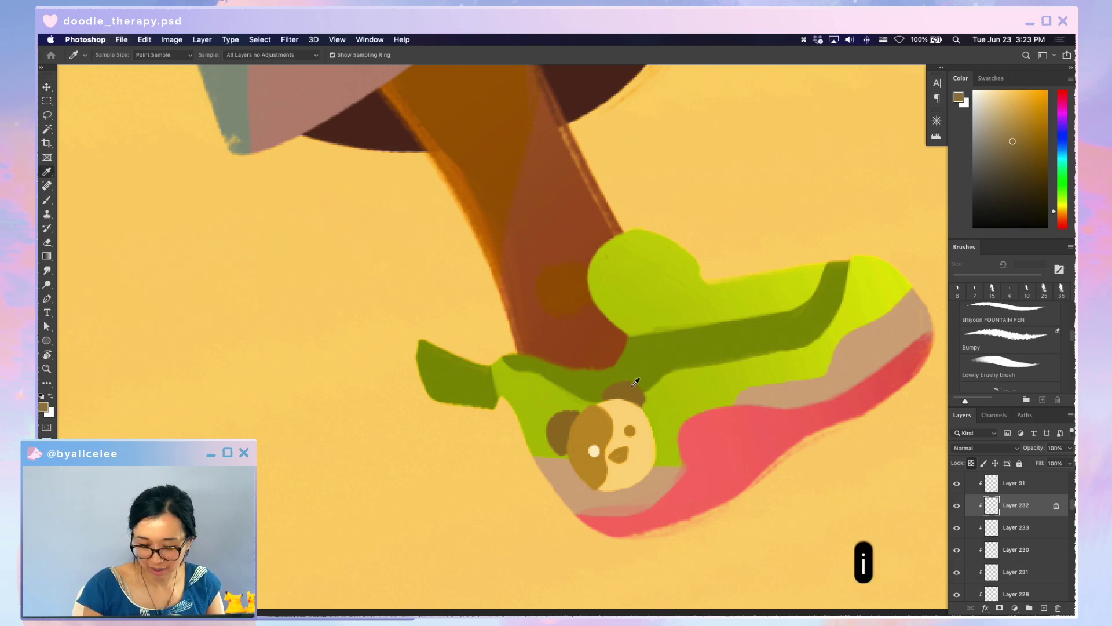
click(633, 385)
key(b)
- Select each of the bear's eyes with the Magic Wand and shift them slightly outward
key(w)
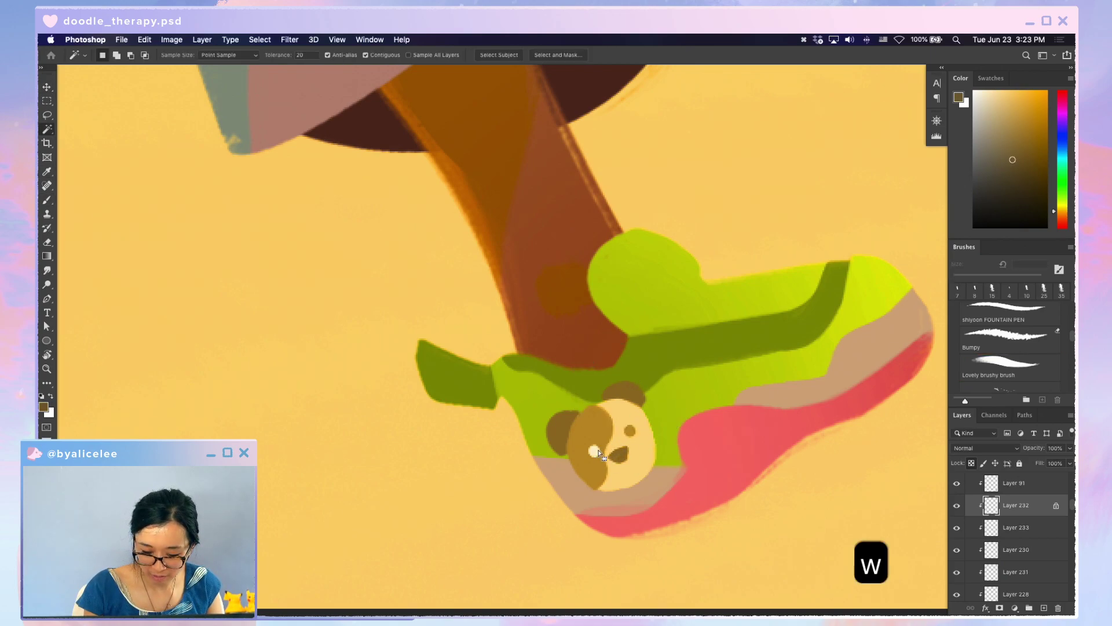
click(594, 451)
key(v)
drag(595, 451, 631, 433)
key(super+d)
key(w)
click(630, 431)
key(v)
key(super+d)
- Unlock the transparent pixels of Layer 232 and save the document
key(slash)
key(b)
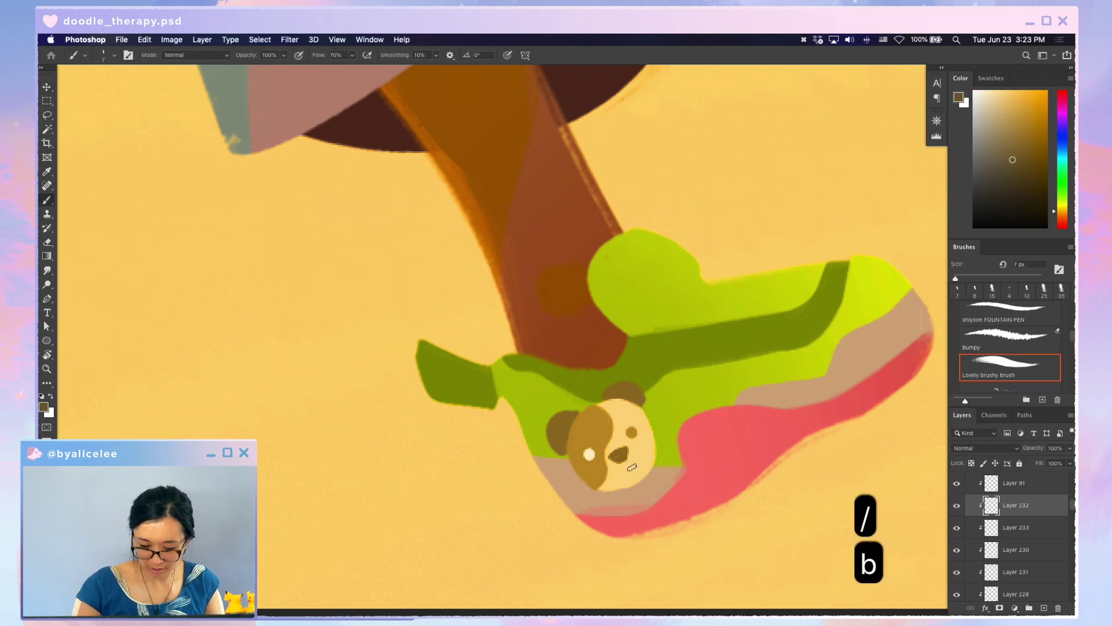
key(super+s)
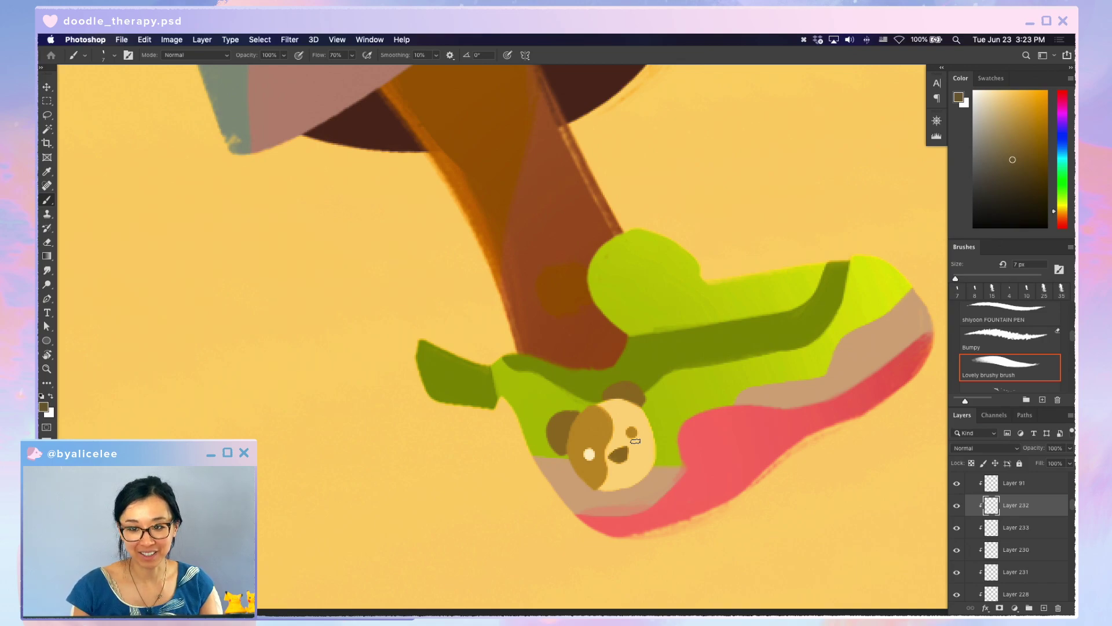
key(super+minus)
key(super+minus)
key(super+s)
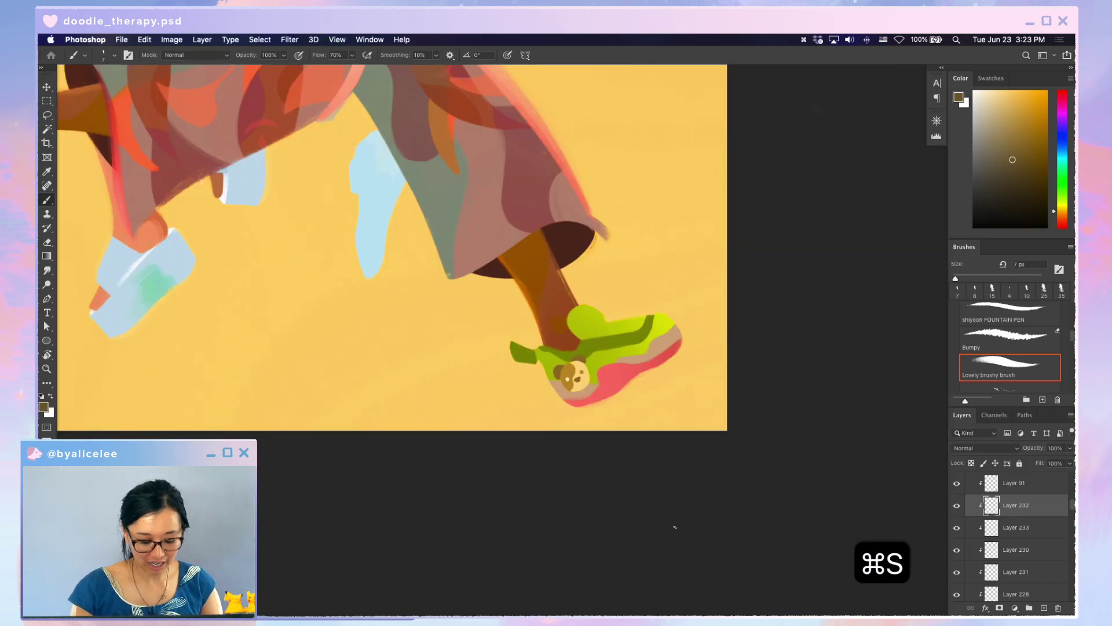
- Unlock the transparent pixels of the leg shading on Layer 35 and sample the dark brown near the ankle
key(super+equal)
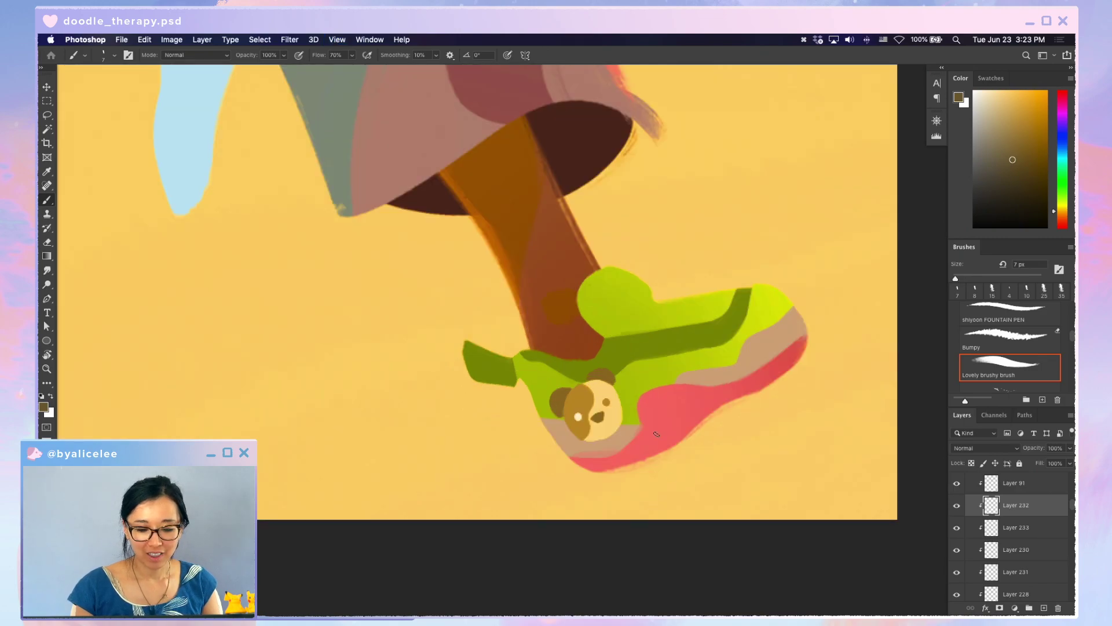
key(v)
click(565, 256)
click(524, 194)
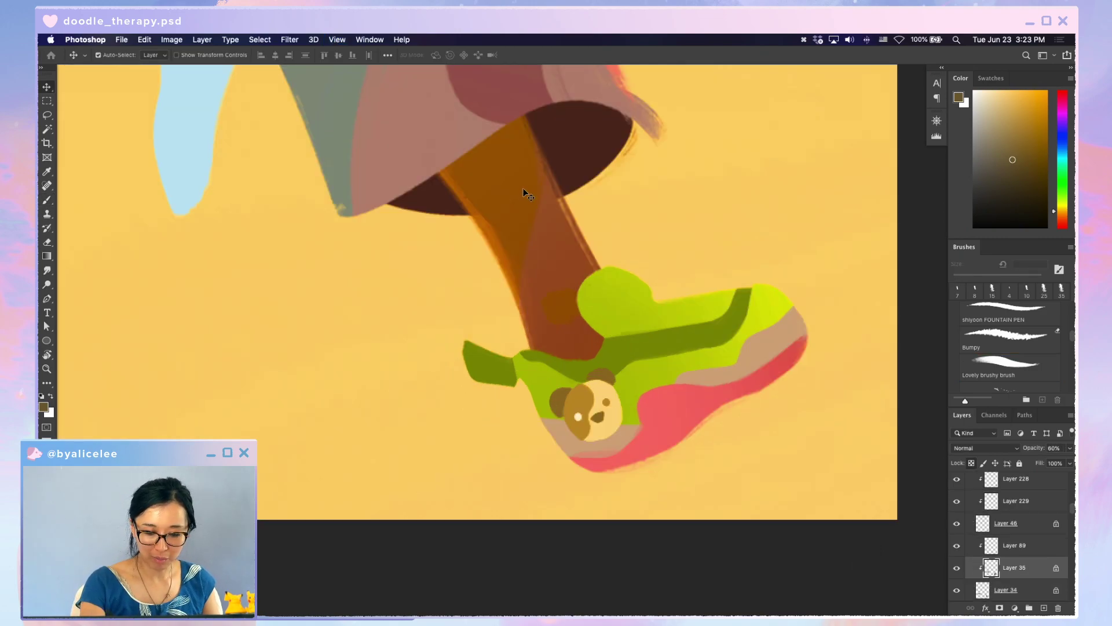
key(i)
click(561, 299)
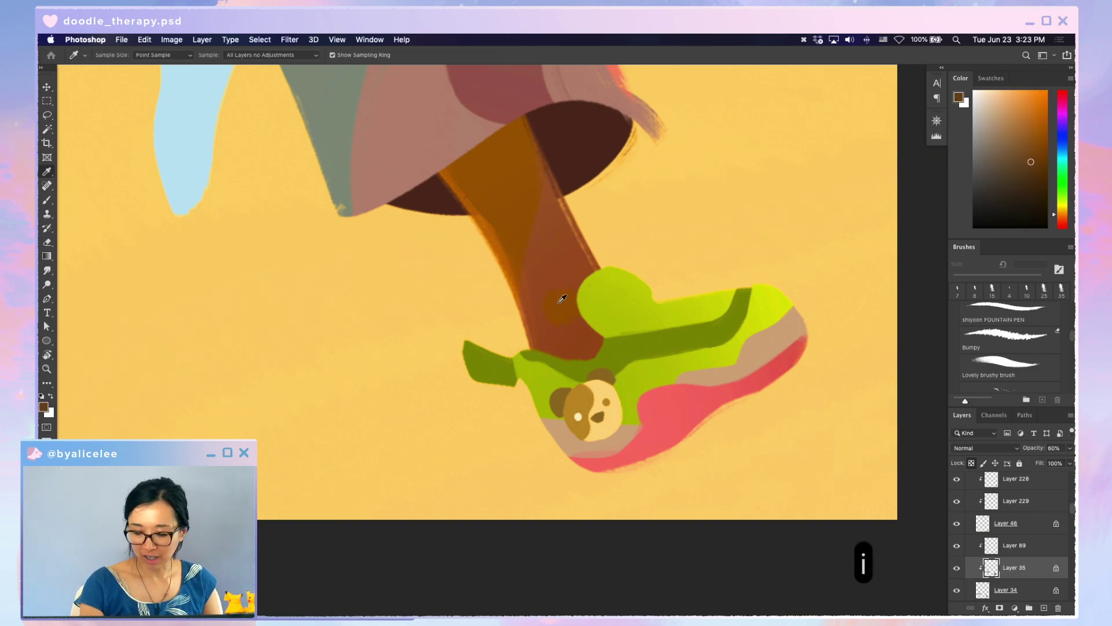
key(b)
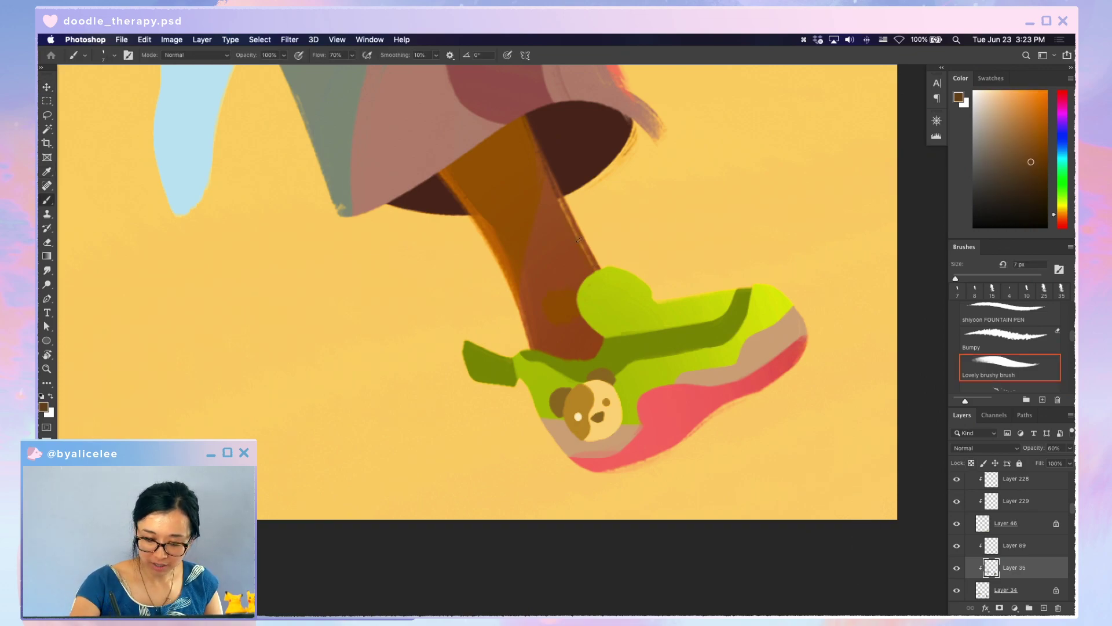
key(v)
drag(590, 266, 582, 235)
key(super+z)
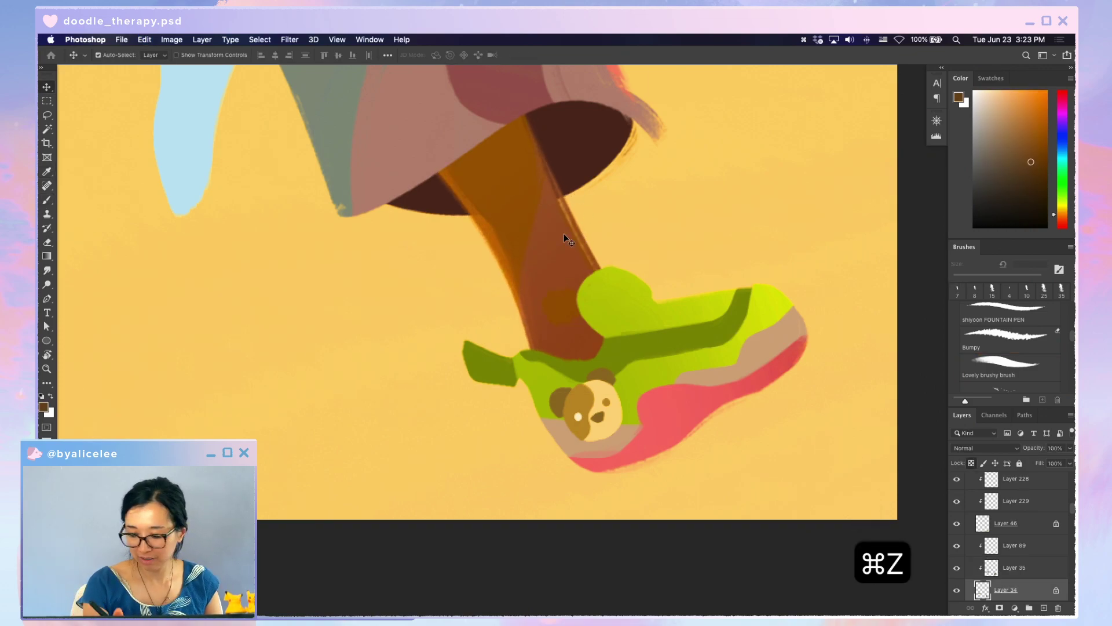
- Unlock the leg's base on Layer 34, save, and fill the gap along the shin's front edge with a 10 px brown brush
key(b)
key(bracketright)
key(bracketright)
key(bracketright)
key(super+s)
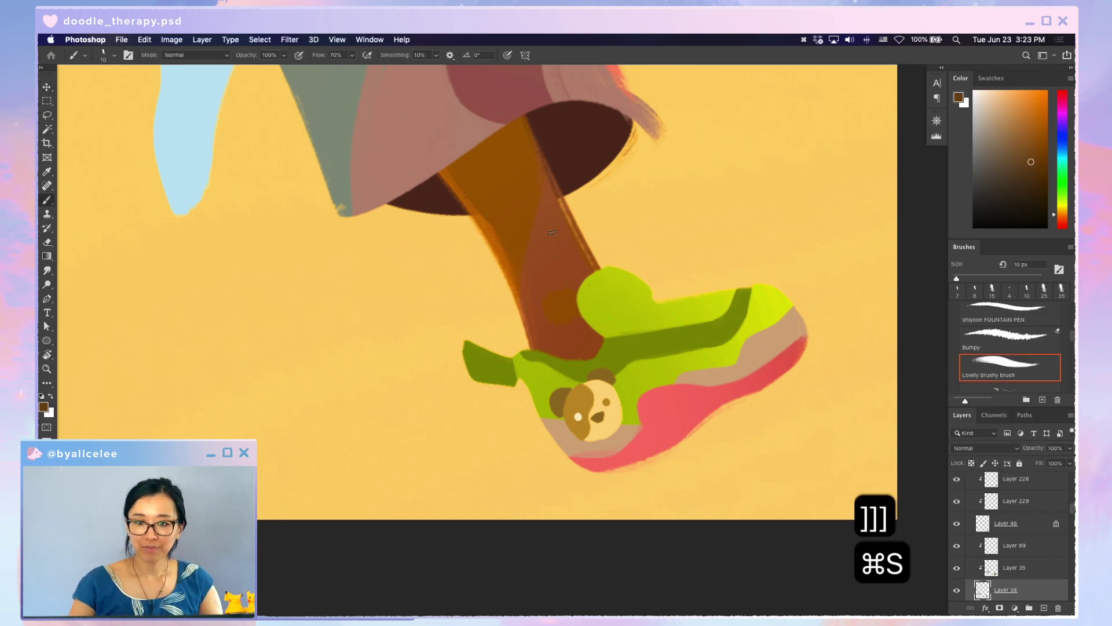
key(b)
drag(560, 199, 570, 223)
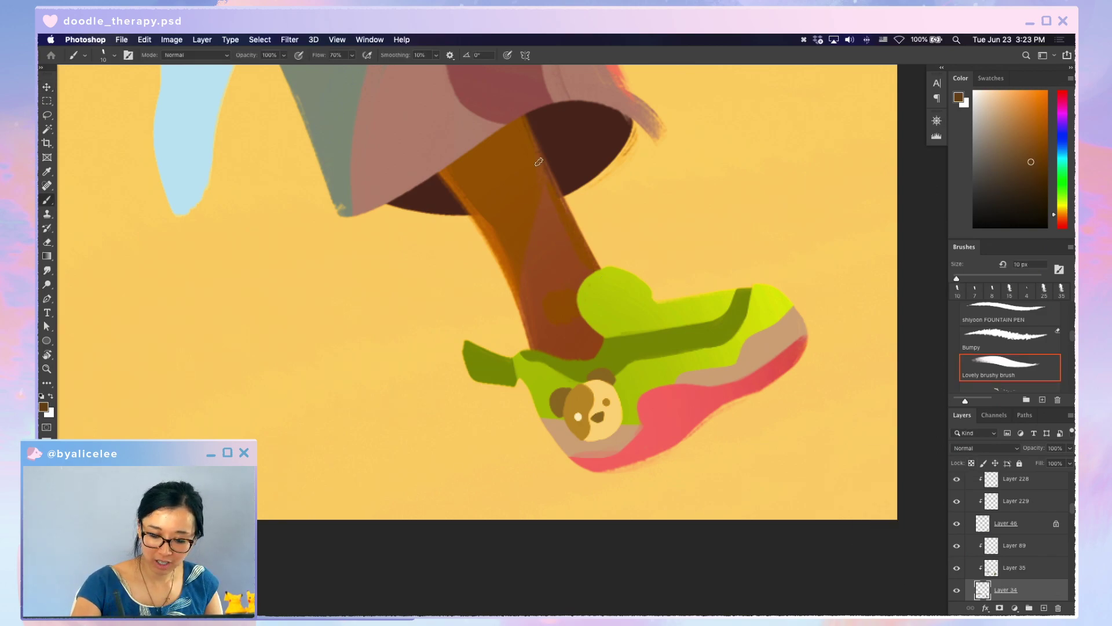
key(super+minus)
key(super+minus)
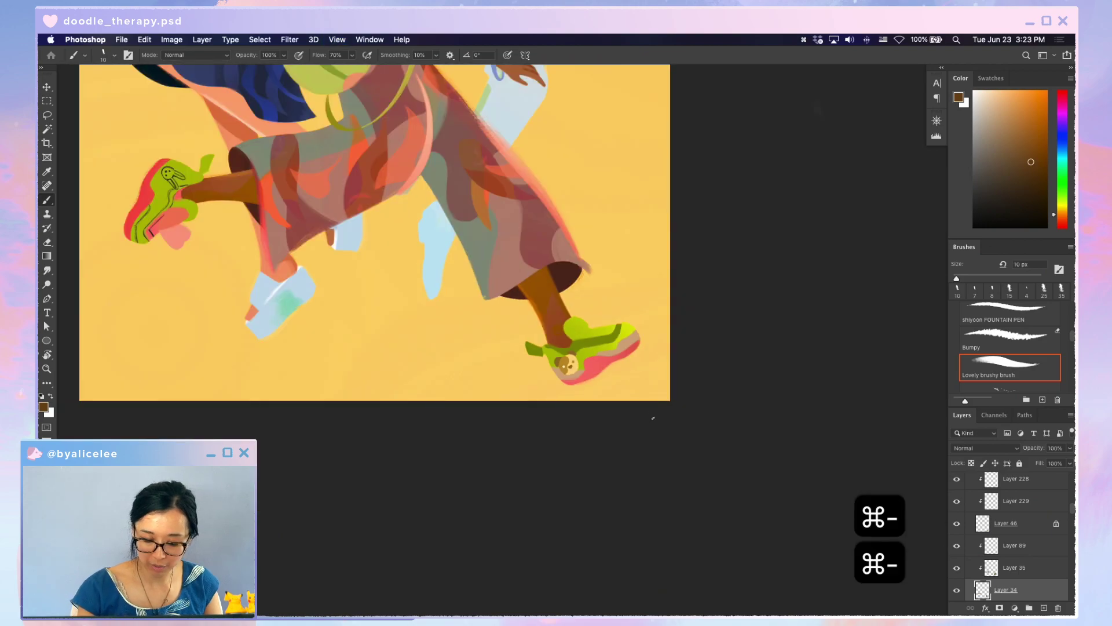
key(super+equal)
key(super+equal)
key(space)
drag(693, 389, 652, 322)
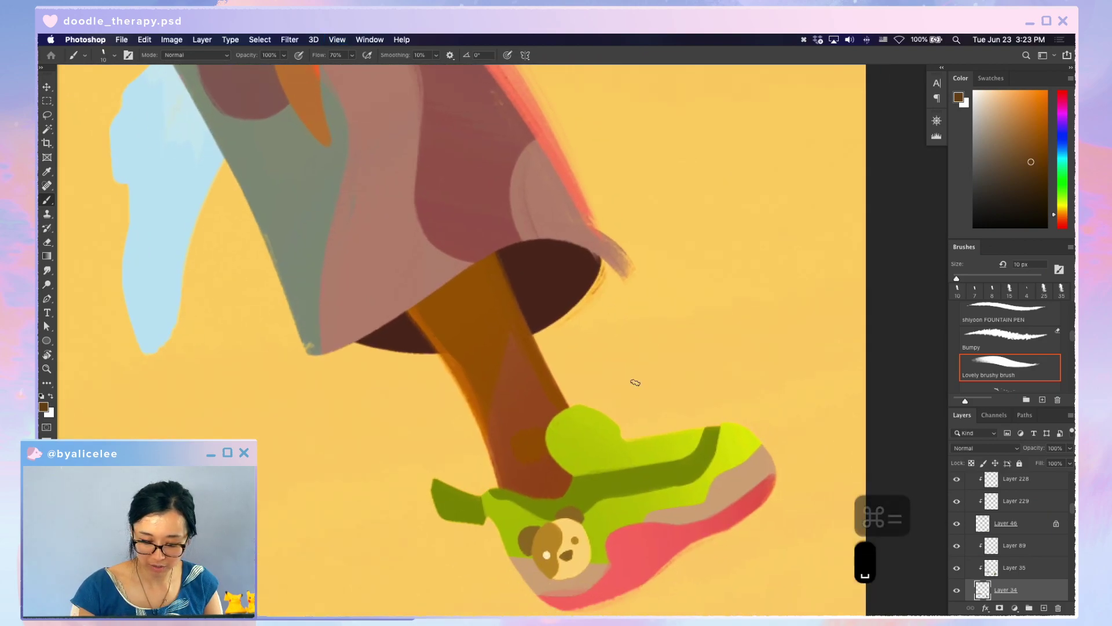
- Create a new layer and bring it to the very top of the layer stack
key(v)
key(super+shift+n)
key(Return)
key(super+shift+bracketright)
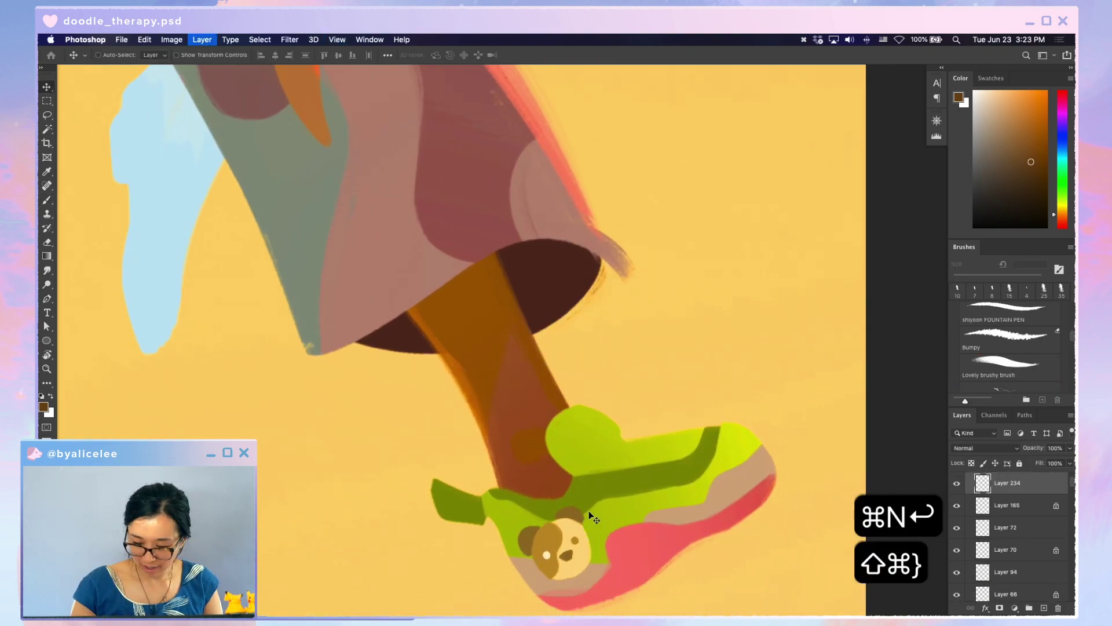
key(super+shift+bracketright)
key(super+shift+bracketright)
- Paint a black zigzag scribble with a 45 px brush on the yellow background beside the running woman's front trouser leg
key(d)
key(b)
key(bracketright)
key(bracketright)
key(bracketright)
key(bracketright)
key(super+minus)
key(super+minus)
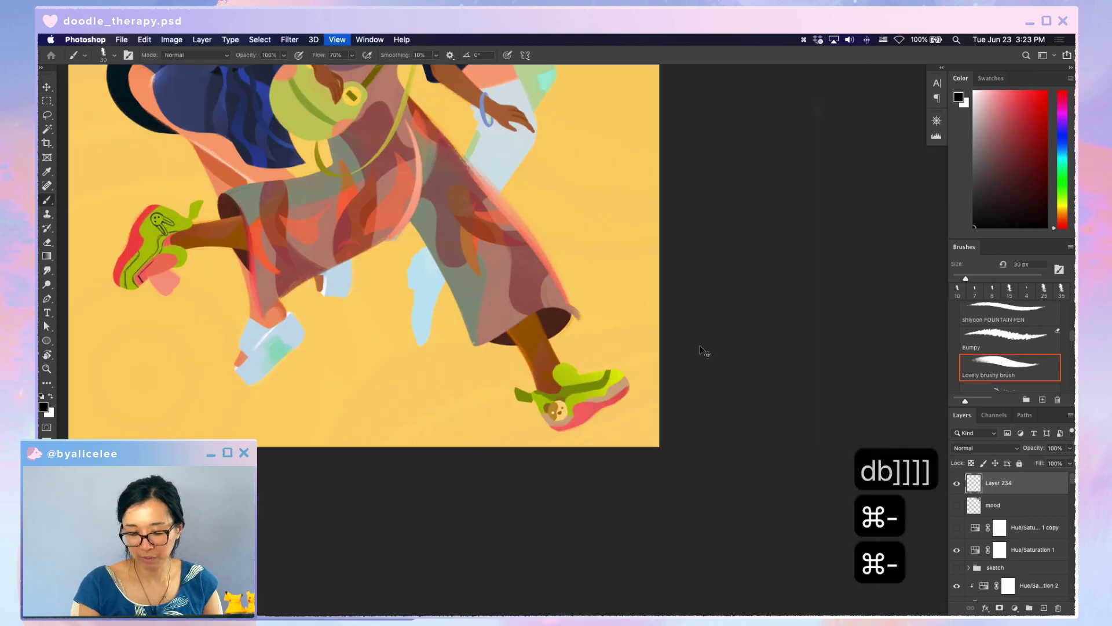
key(b)
key(bracketright)
key(bracketright)
key(bracketright)
drag(605, 166, 628, 192)
drag(561, 246, 603, 270)
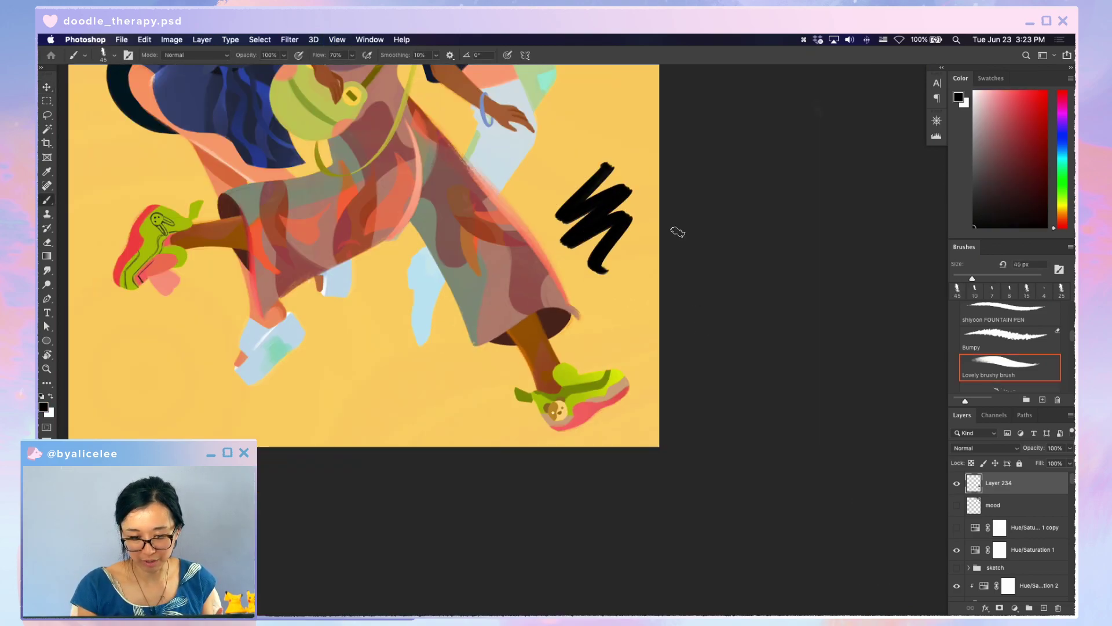
- Move the black scribble slightly up and to the left, closer to the trousers
scroll(659, 289, up, 5)
key(v)
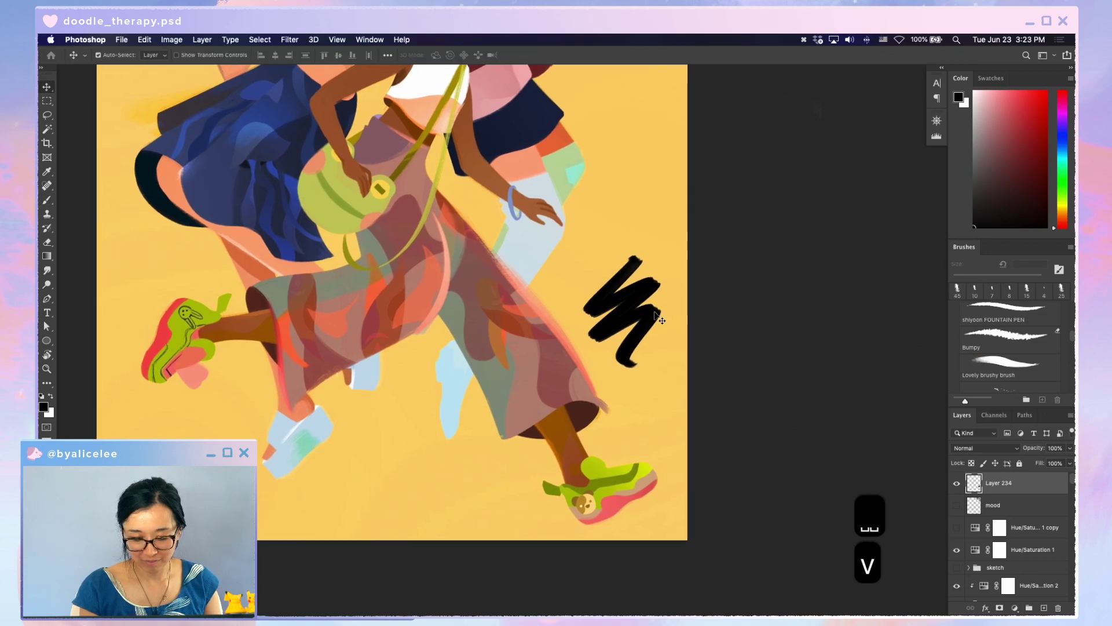
drag(659, 318, 648, 279)
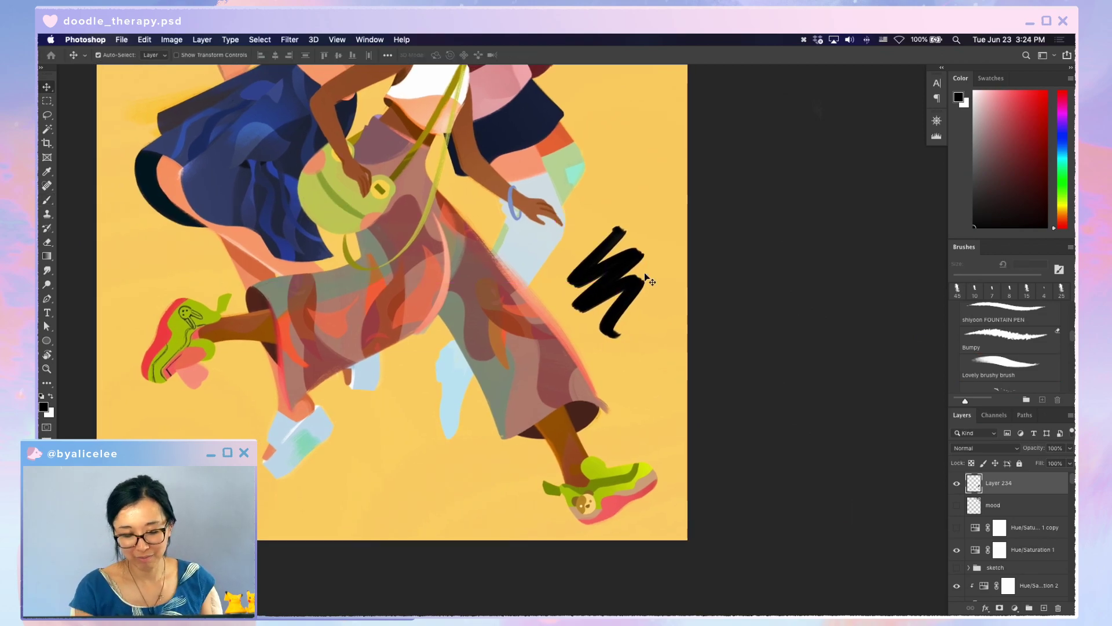
- Add another new layer and paint a solid black circle on it just below the scribble
key(super+shift+n)
key(Return)
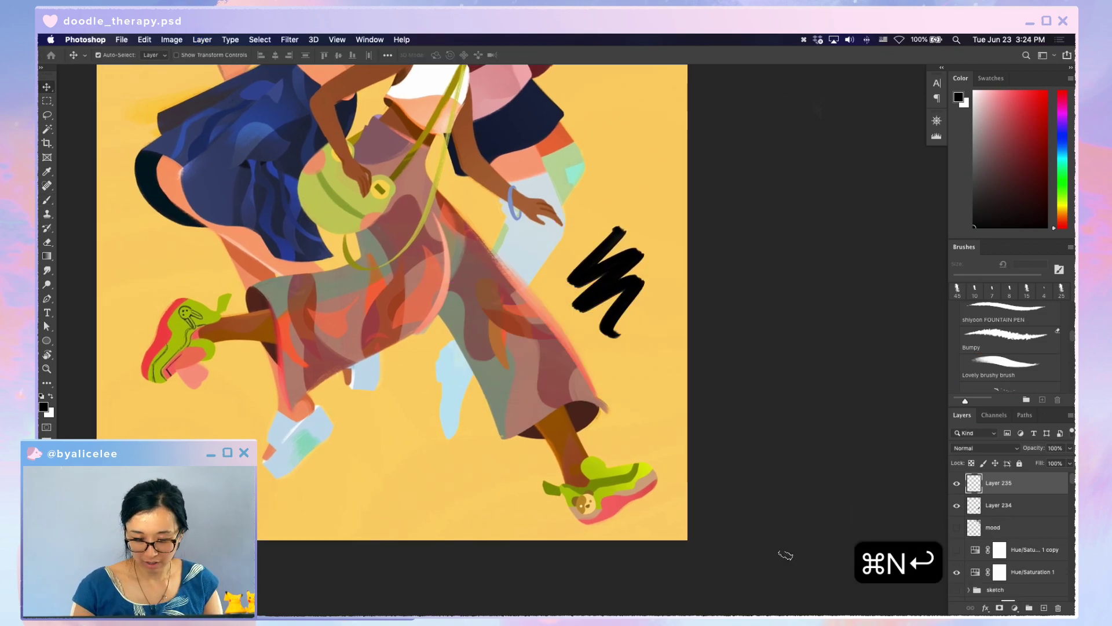
key(b)
drag(634, 340, 635, 372)
key(v)
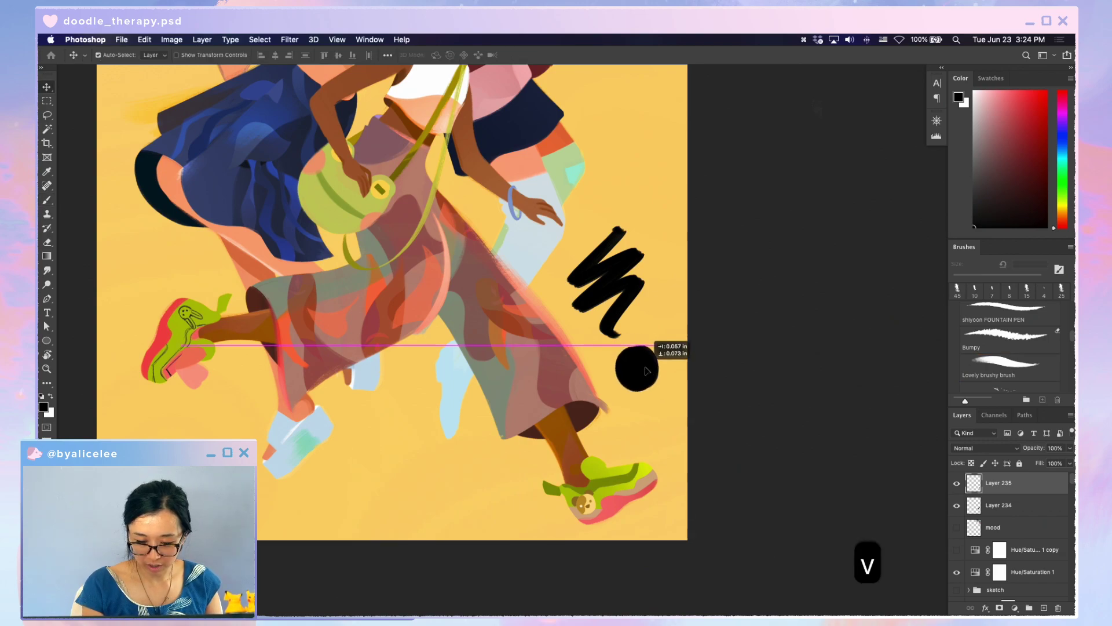
- Lock the transparent pixels of the circle's layer and paint white zigzag strokes across the circle
click(983, 467)
key(d)
key(x)
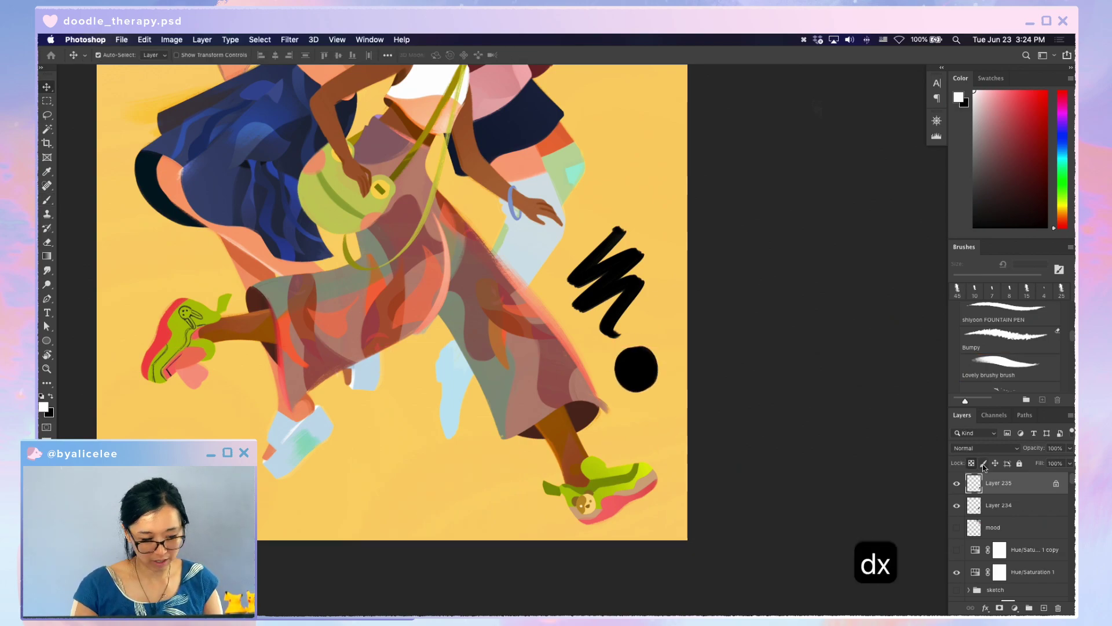
key(b)
mouse_move(632, 355)
mouse_down()
mouse_move(616, 387)
mouse_move(645, 375)
mouse_move(696, 381)
mouse_move(712, 357)
mouse_move(607, 390)
mouse_move(636, 423)
mouse_up()
key(super+z)
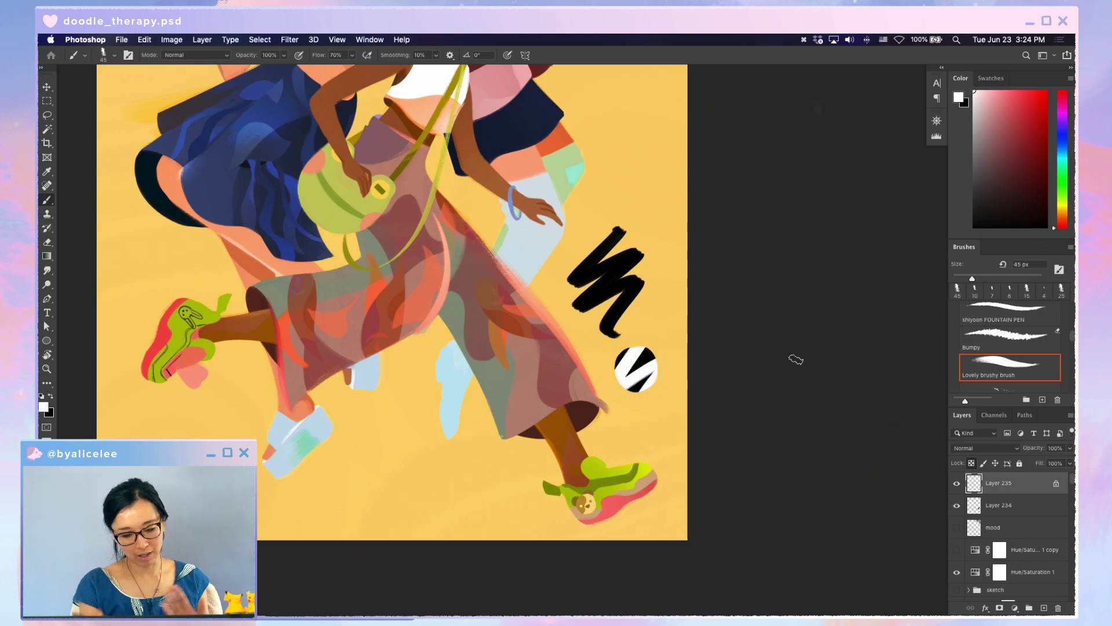
- Save the document and bring the whole illustration into view
key(super+s)
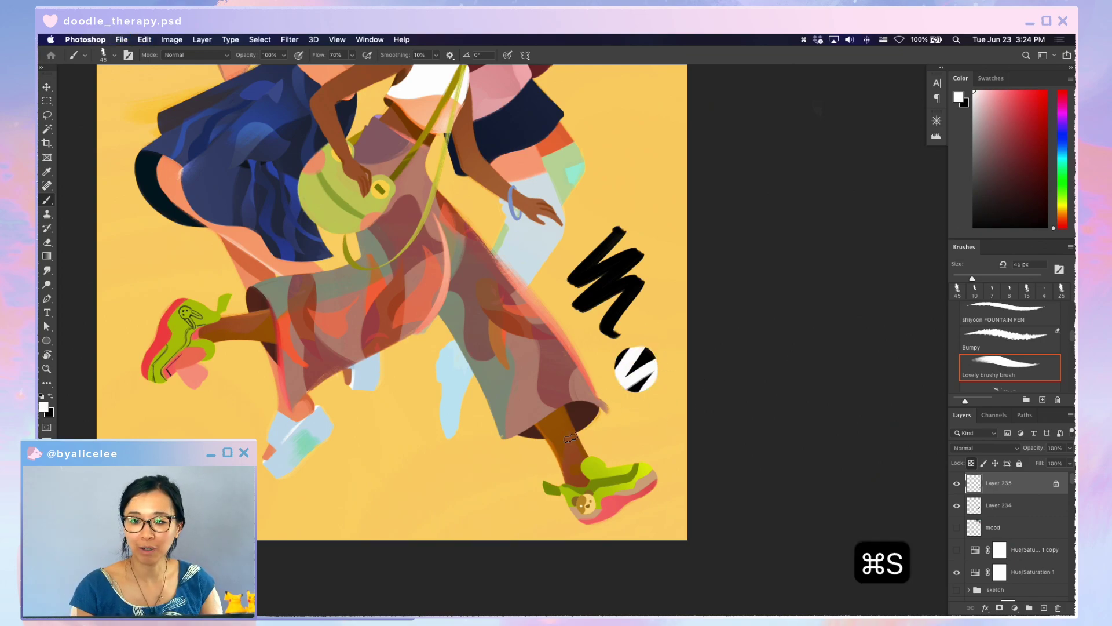
drag(612, 367, 712, 443)
key(super+minus)
key(super+minus)
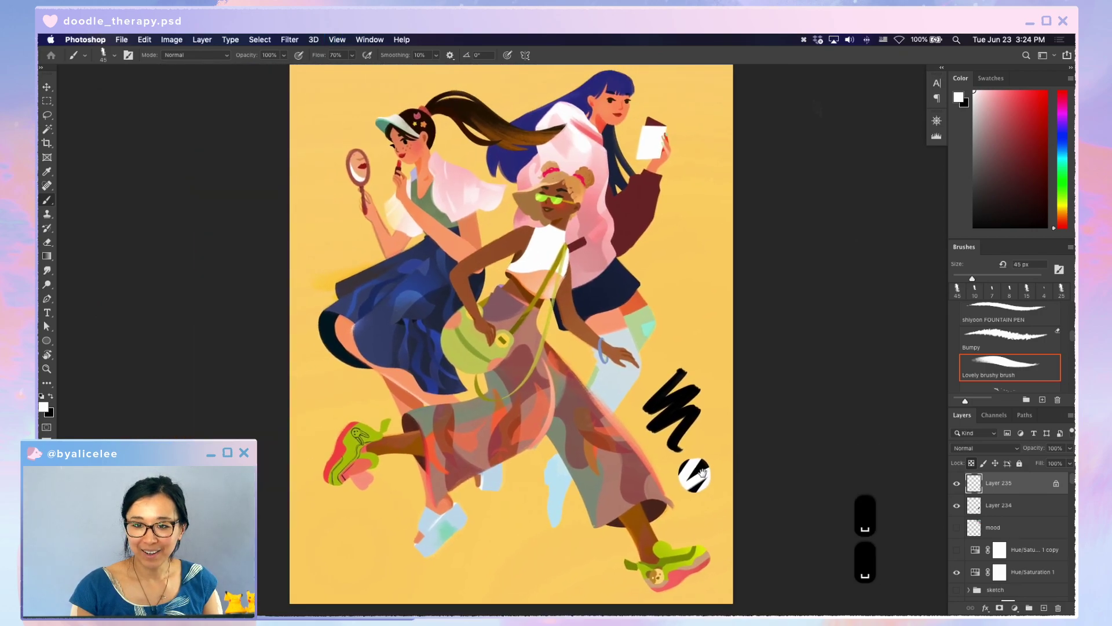
key(v)
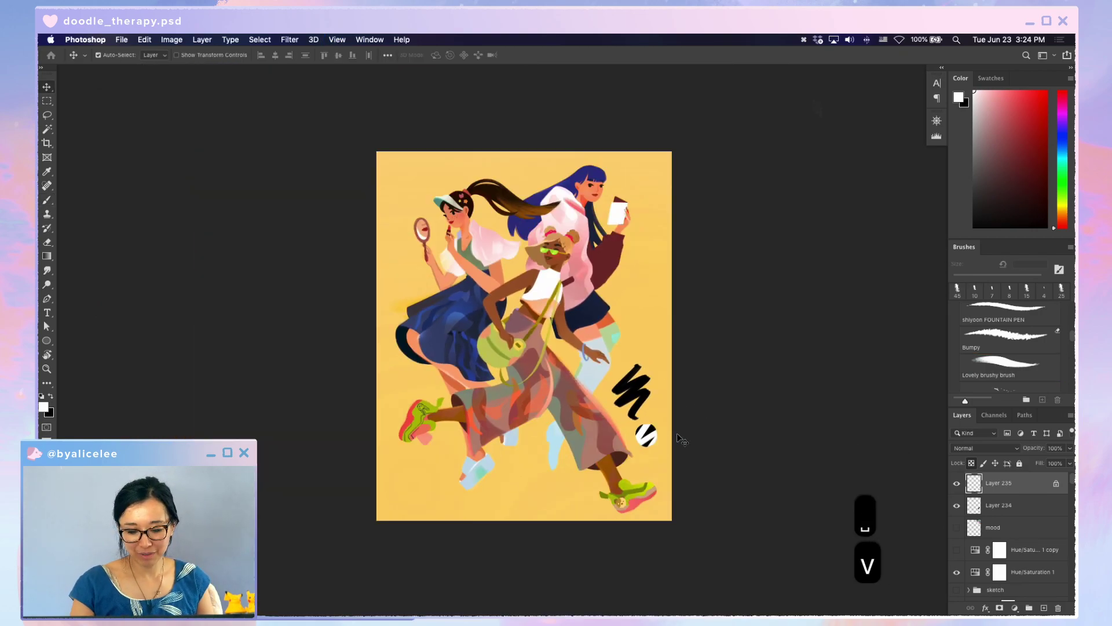
key(super+s)
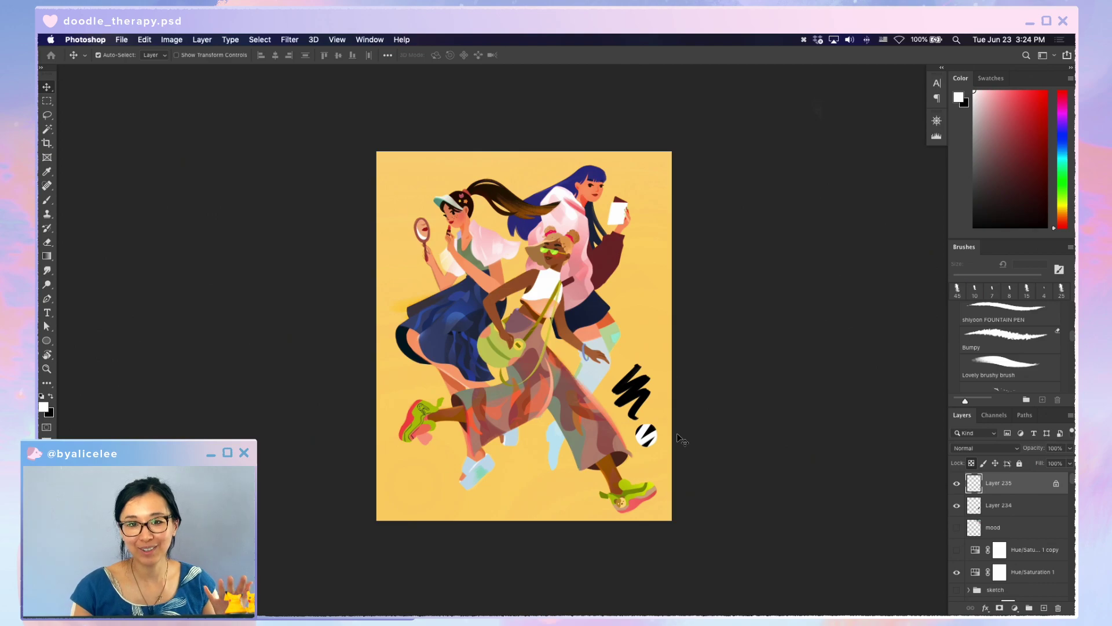